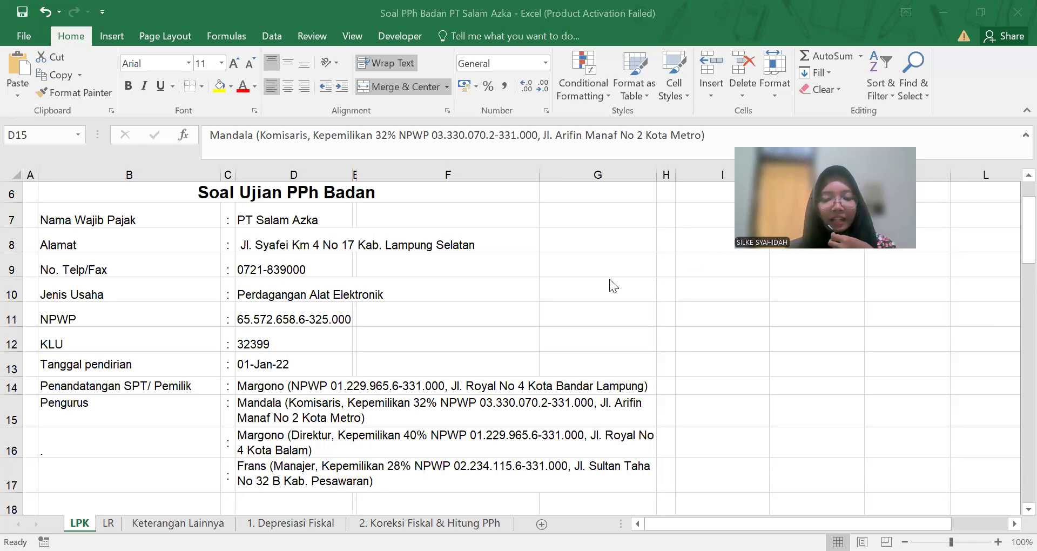
Step: Check the company name in cell D7, then bring up the SPT 1771 PDF form
{"action": "left_click", "coordinate": [329, 215]}
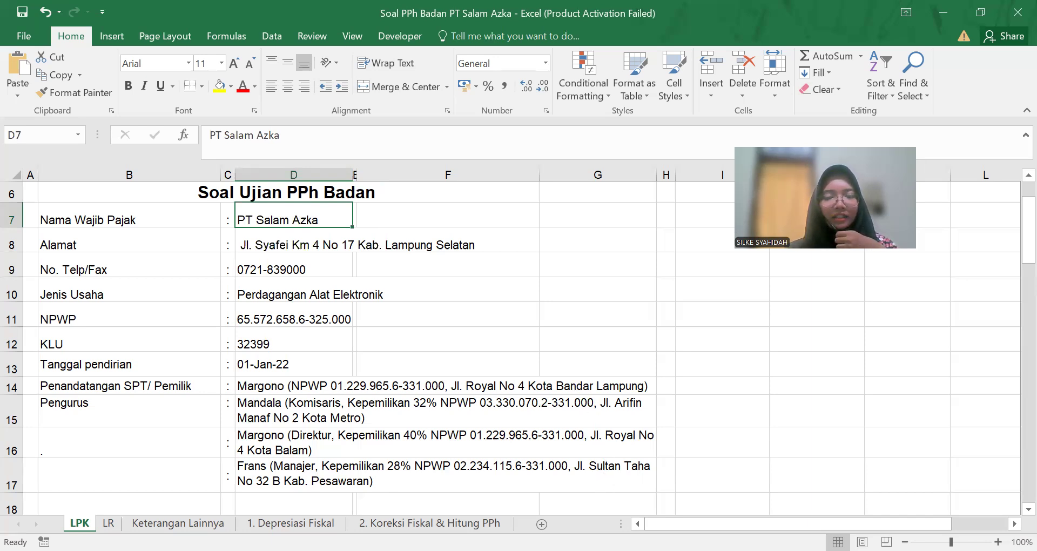
{"action": "key", "text": "alt+Tab"}
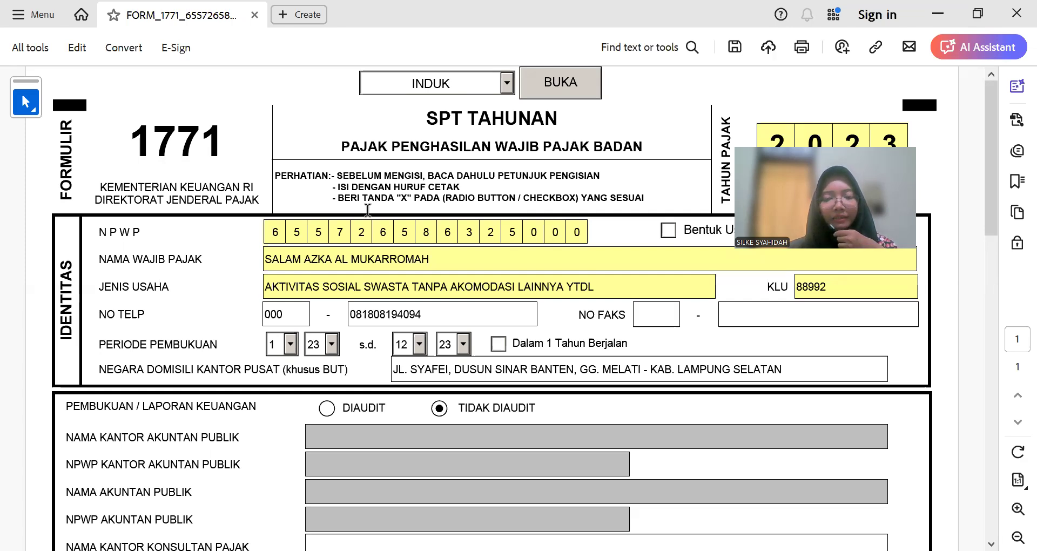
Step: Choose LAMPIRAN VI from the form-attachment list and open that page
{"action": "left_click", "coordinate": [495, 82]}
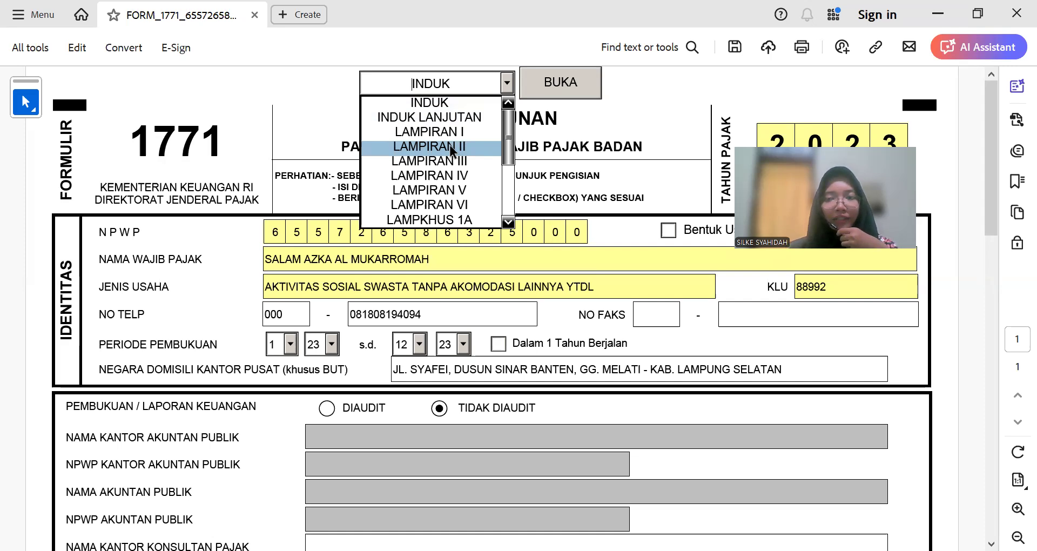
{"action": "scroll", "coordinate": [476, 187], "scroll_direction": "down", "scroll_amount": 1}
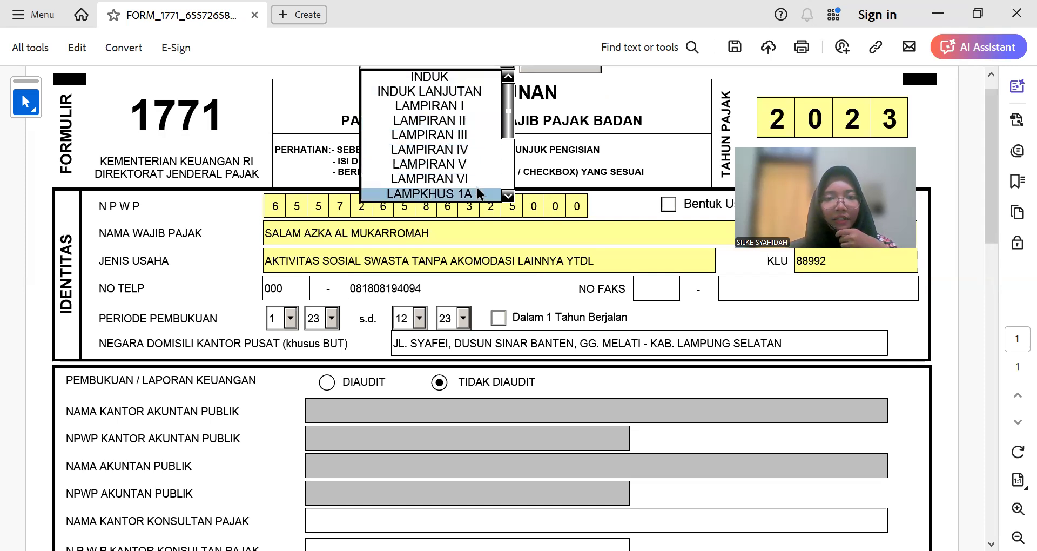
{"action": "scroll", "coordinate": [476, 186], "scroll_direction": "up", "scroll_amount": 1}
{"action": "mouse_move", "coordinate": [510, 142]}
{"action": "left_mouse_down"}
{"action": "mouse_move", "coordinate": [510, 152]}
{"action": "mouse_move", "coordinate": [510, 133]}
{"action": "left_mouse_up"}
{"action": "left_click", "coordinate": [477, 201]}
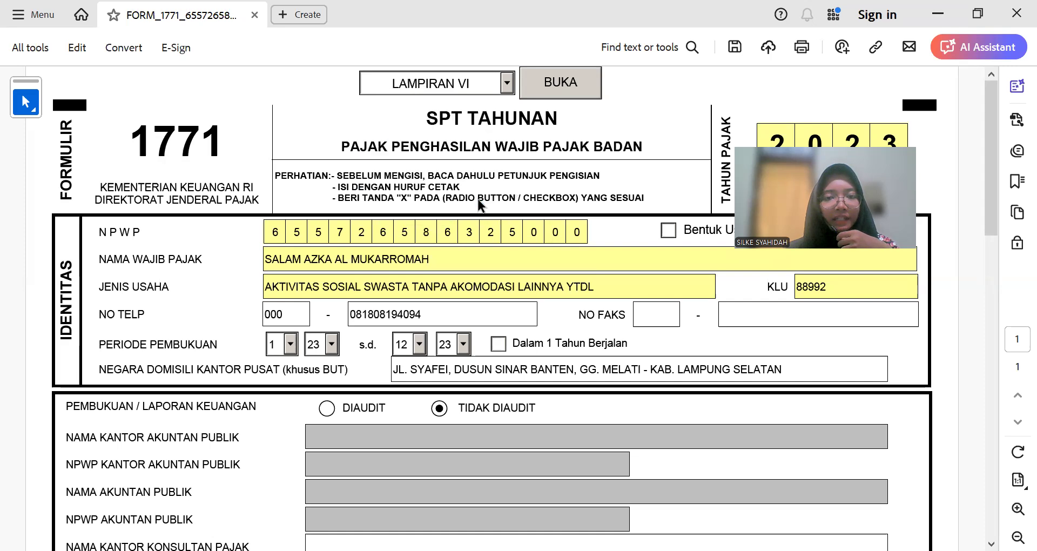
{"action": "left_click", "coordinate": [506, 85]}
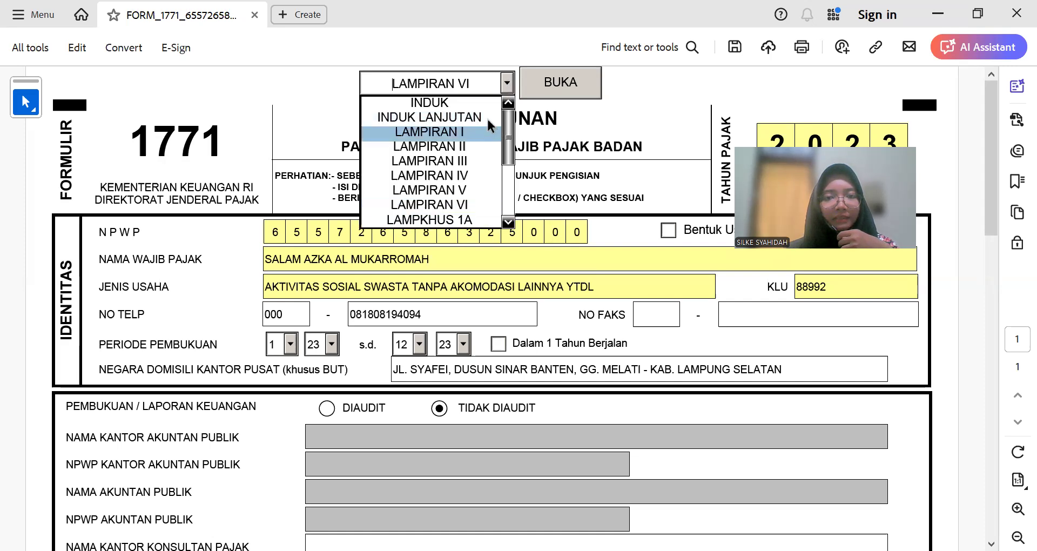
{"action": "left_click", "coordinate": [479, 201]}
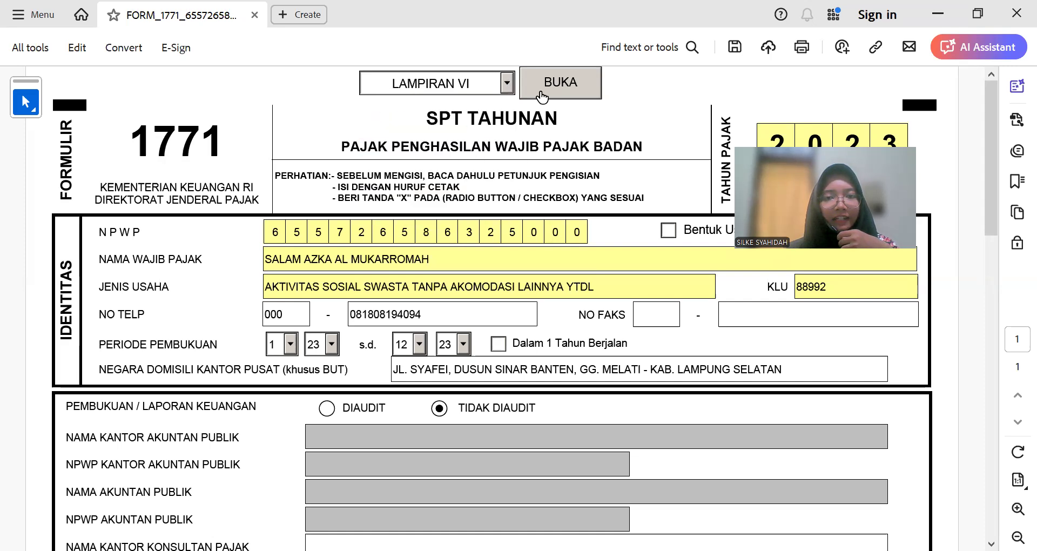
{"action": "left_click", "coordinate": [579, 84]}
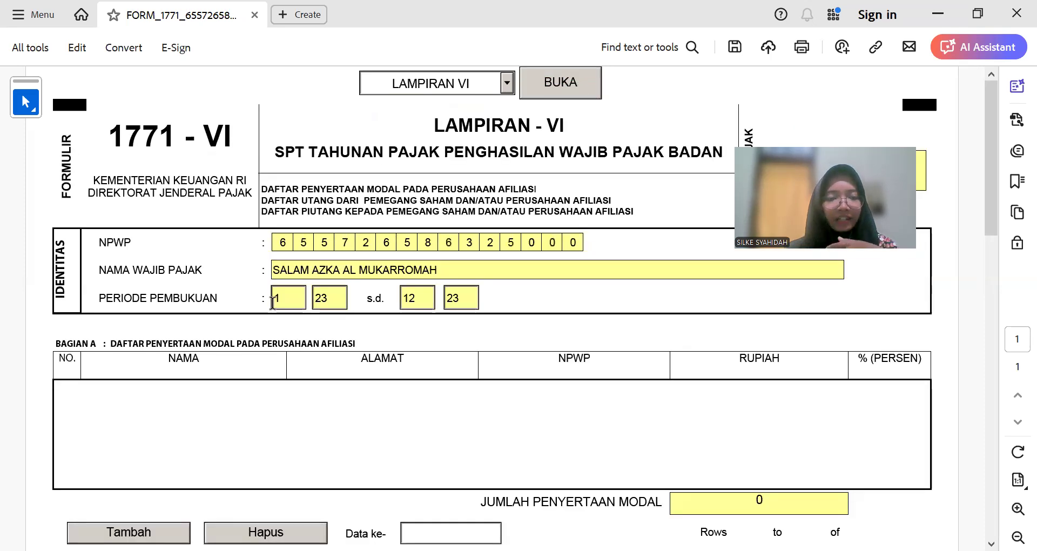
Step: Look over the empty Bagian A affiliate table on Lampiran VI, then return to Excel
{"action": "scroll", "coordinate": [245, 305], "scroll_direction": "down", "scroll_amount": 1}
{"action": "scroll", "coordinate": [107, 351], "scroll_direction": "down", "scroll_amount": 3}
{"action": "scroll", "coordinate": [113, 350], "scroll_direction": "up", "scroll_amount": 3}
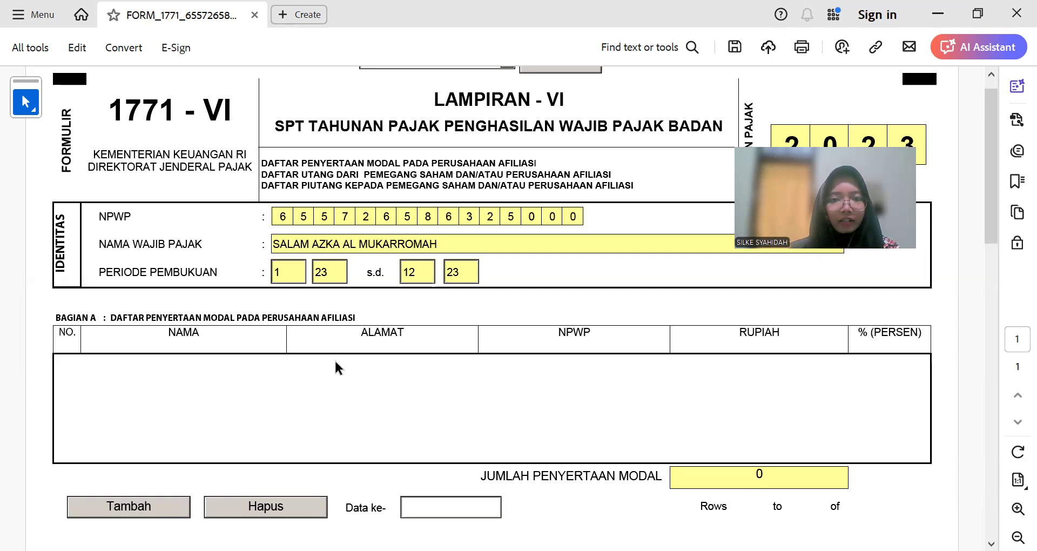
{"action": "key", "text": "alt+Tab"}
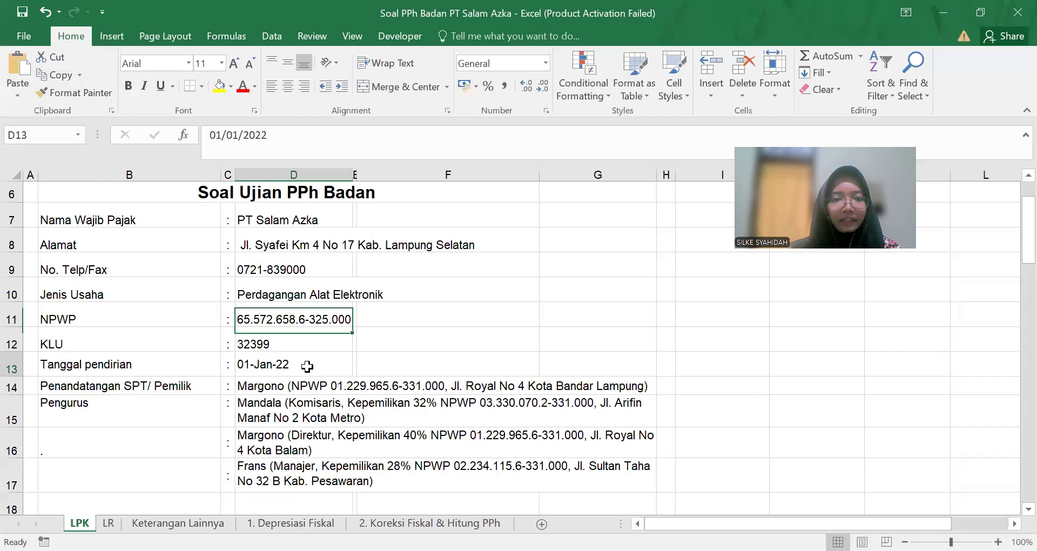
Step: Select the commissioner's name in the D15 management details, then go back to the 1771-VI form
{"action": "scroll", "coordinate": [290, 322], "scroll_direction": "down", "scroll_amount": 1}
{"action": "left_click", "coordinate": [290, 319]}
{"action": "left_click", "coordinate": [284, 335]}
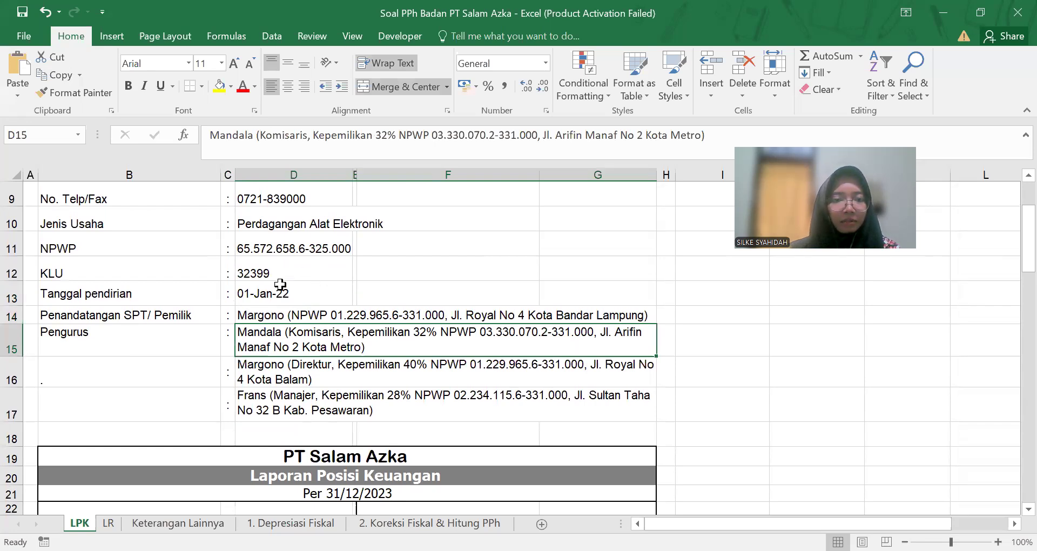
{"action": "double_click", "coordinate": [232, 136]}
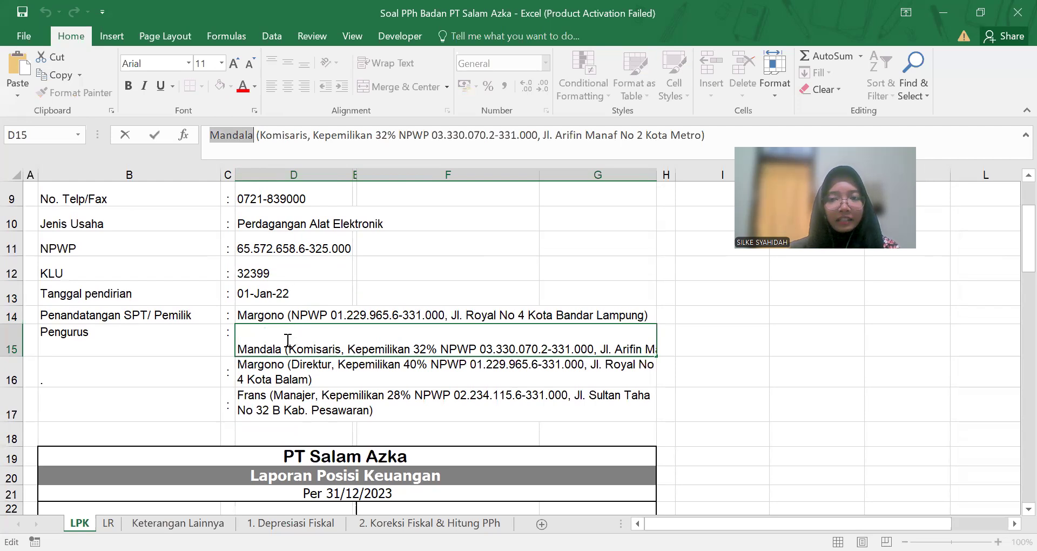
{"action": "left_click", "coordinate": [302, 371]}
{"action": "left_click", "coordinate": [278, 348]}
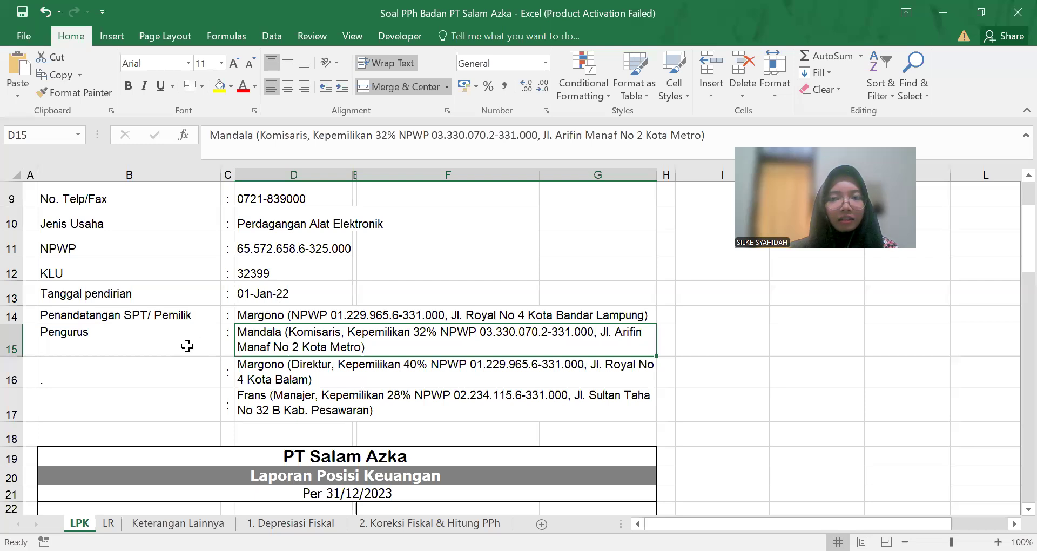
{"action": "key", "text": "alt+Tab"}
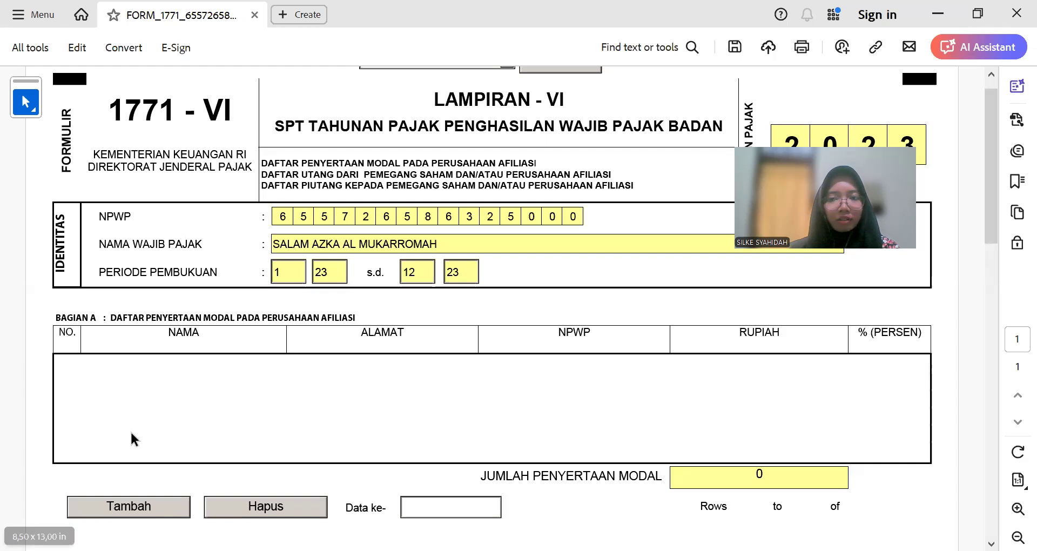
Step: Add Bagian A row 1 with the commissioner's name and address taken from Excel
{"action": "scroll", "coordinate": [157, 467], "scroll_direction": "down", "scroll_amount": 1}
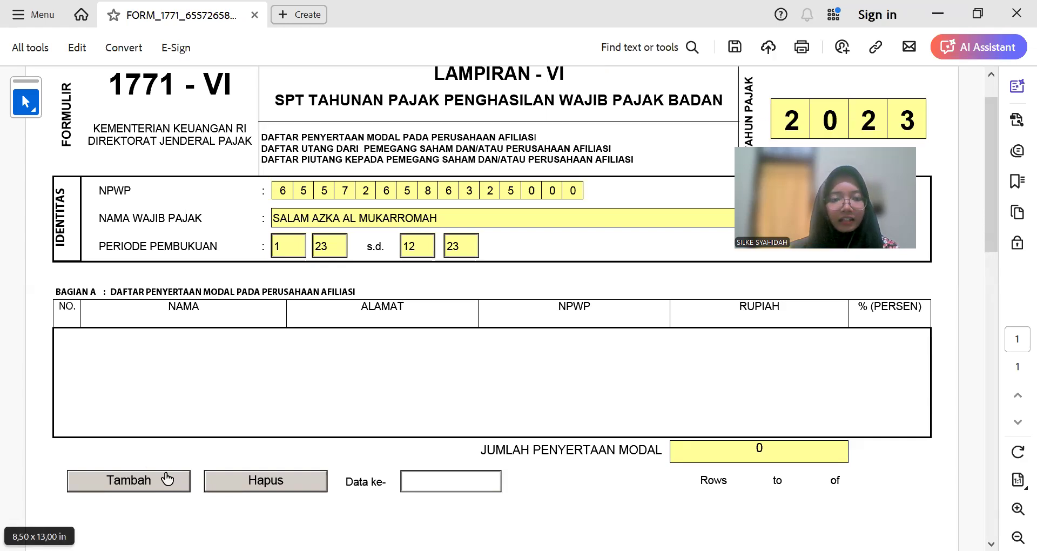
{"action": "left_click", "coordinate": [164, 479]}
{"action": "type", "text": "Mandala"}
{"action": "key", "text": "Tab"}
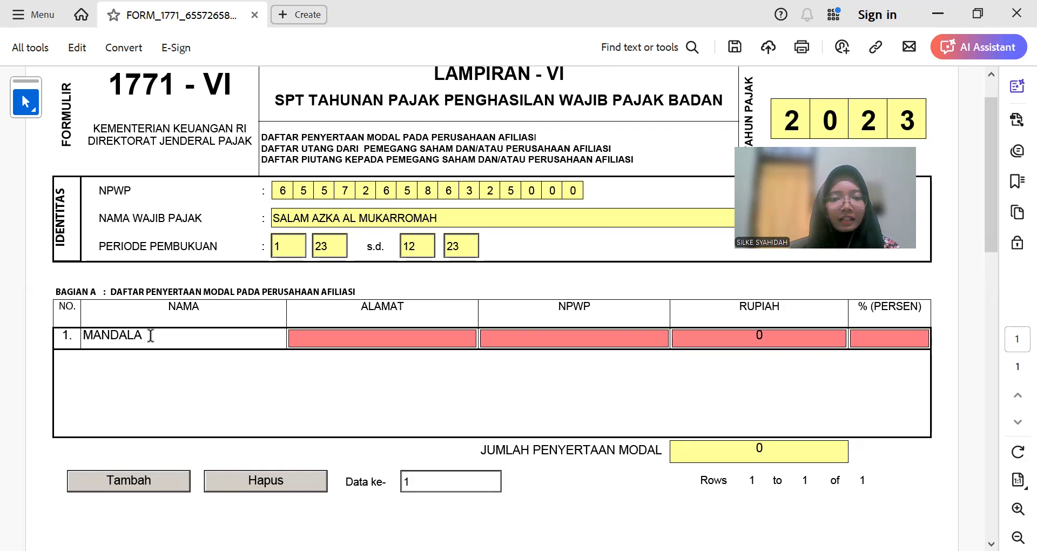
{"action": "key", "text": "alt+Tab"}
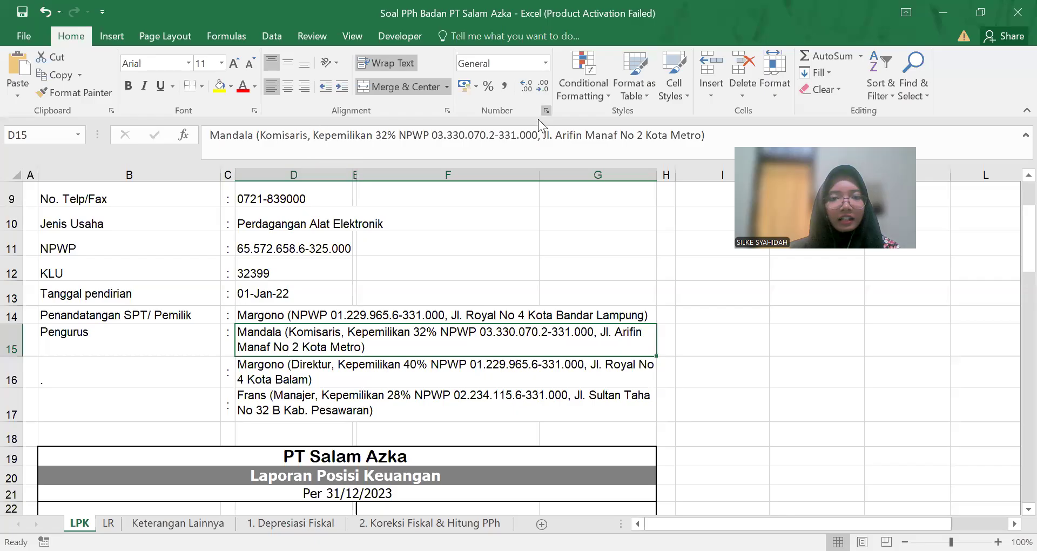
{"action": "left_click_drag", "start_coordinate": [543, 133], "coordinate": [701, 134]}
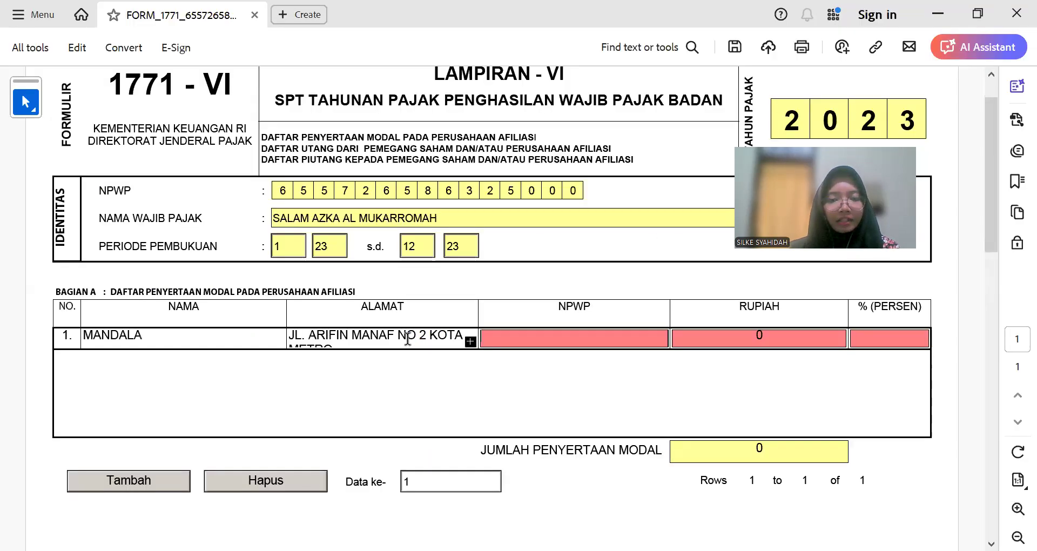
{"action": "key", "text": "alt+Tab"}
{"action": "left_click", "coordinate": [453, 316]}
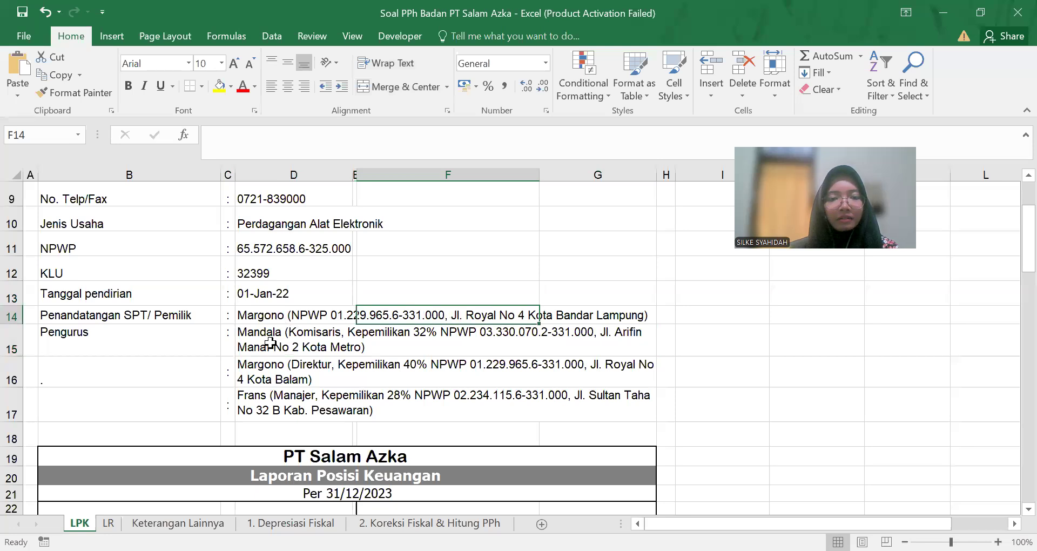
{"action": "left_click", "coordinate": [270, 342]}
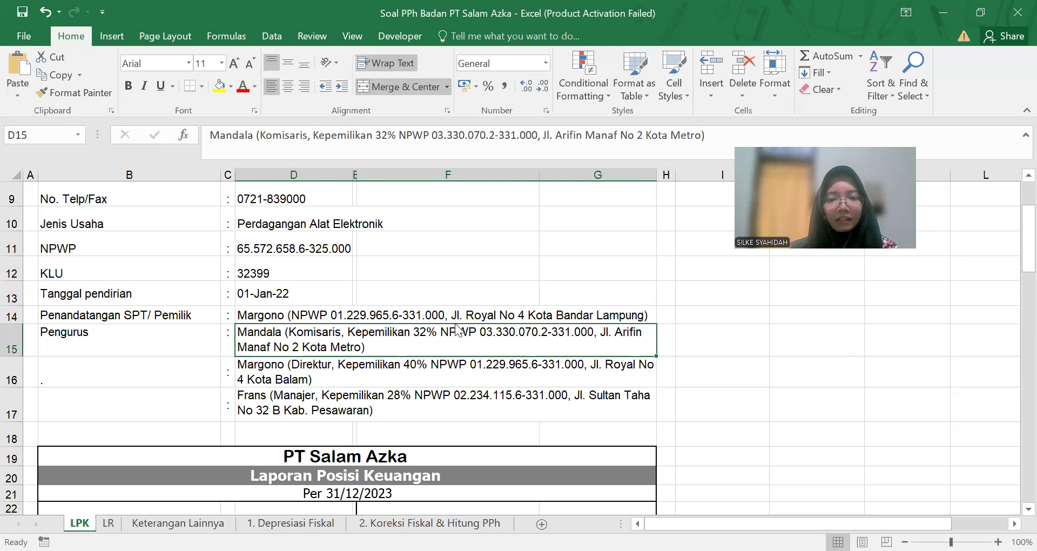
Step: Enter the commissioner's NPWP in row 1, checking the digits against the Excel sheet
{"action": "key", "text": "alt+Tab"}
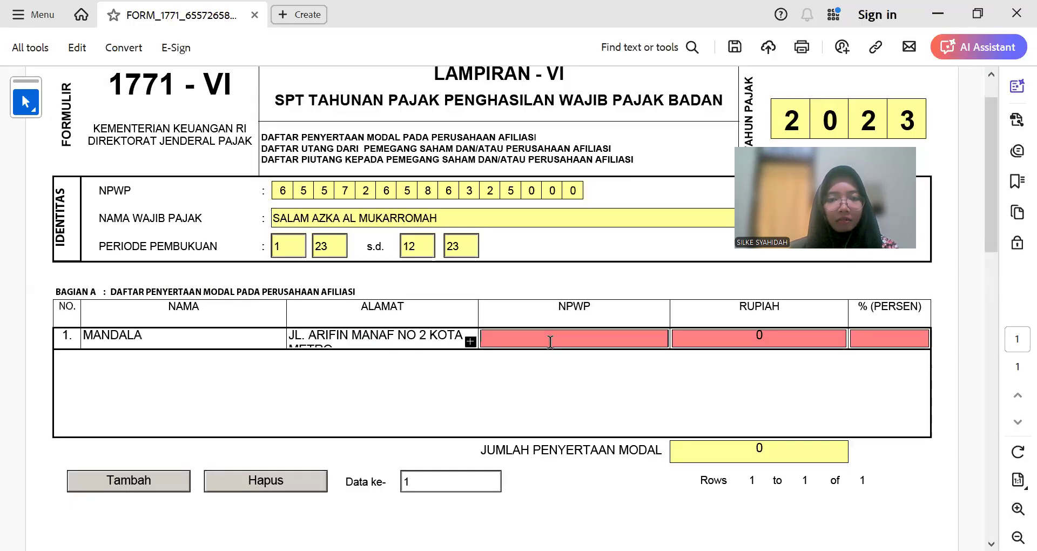
{"action": "key", "text": "alt+Tab"}
{"action": "left_click_drag", "start_coordinate": [431, 135], "coordinate": [537, 140]}
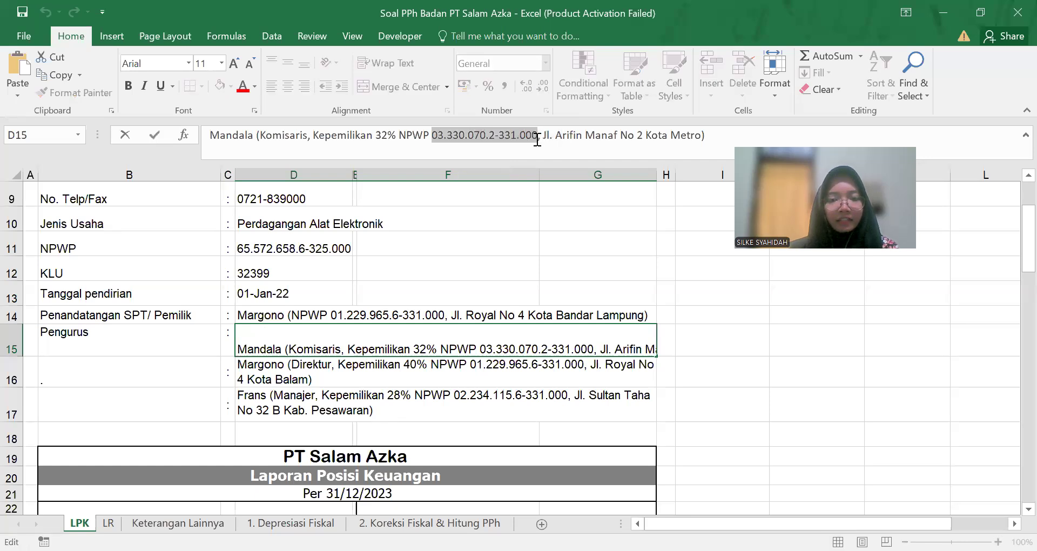
{"action": "key", "text": "alt+Tab"}
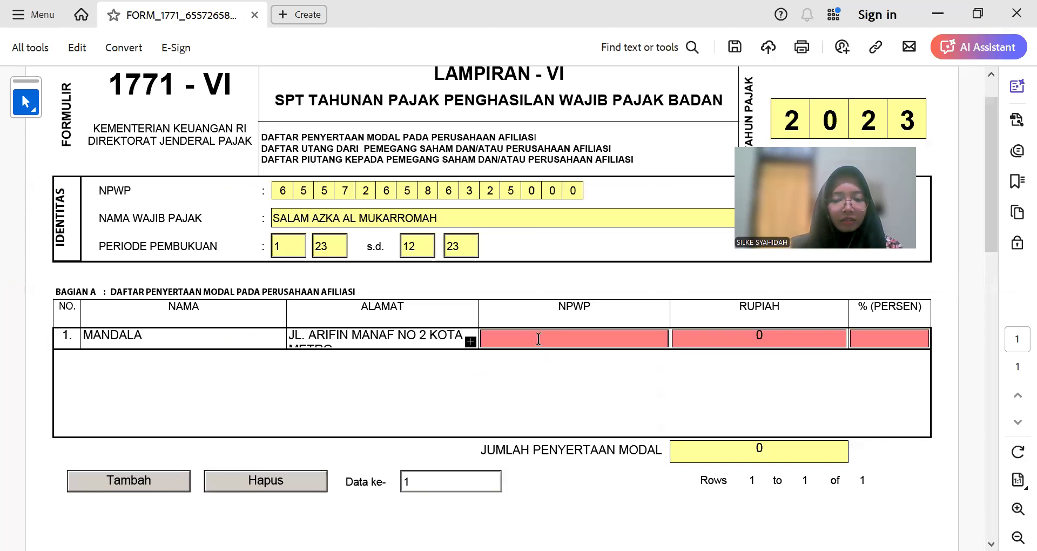
{"action": "left_click", "coordinate": [538, 339]}
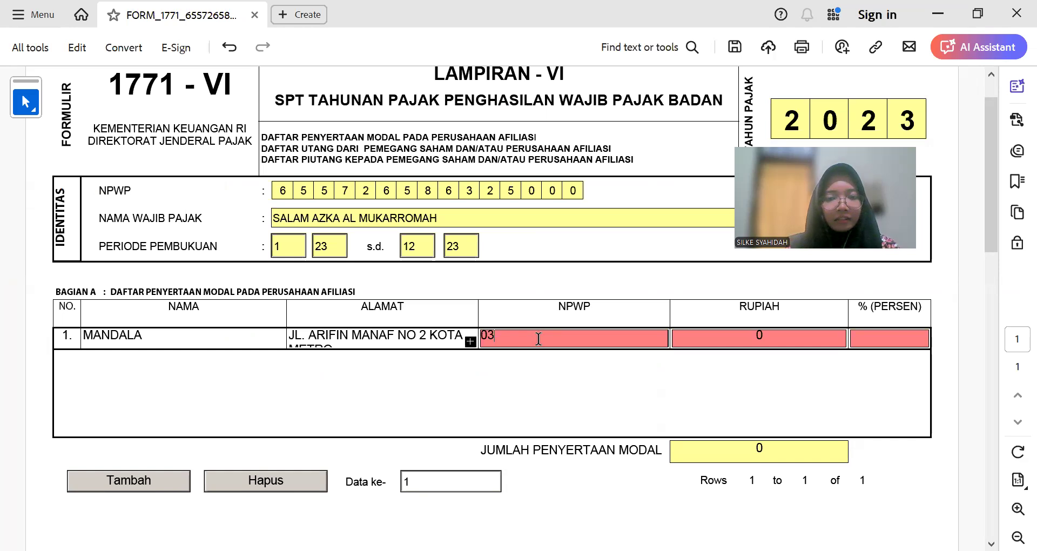
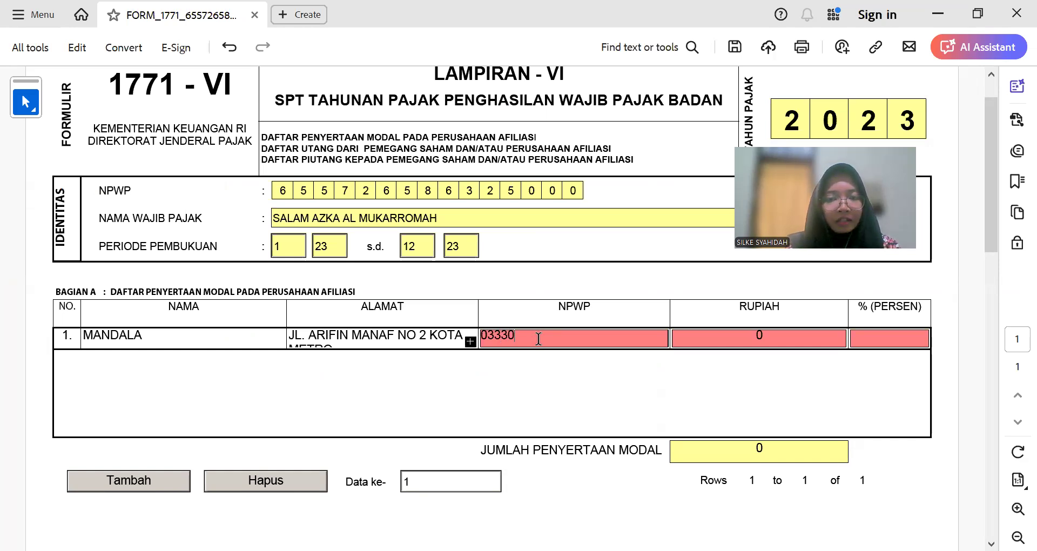
{"action": "key", "text": "alt+Tab"}
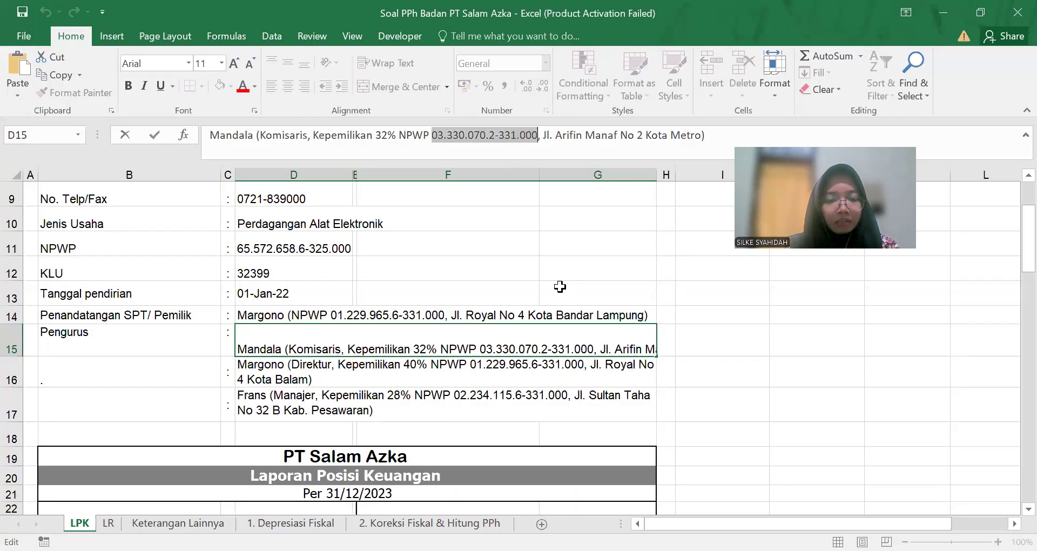
{"action": "key", "text": "alt+Tab"}
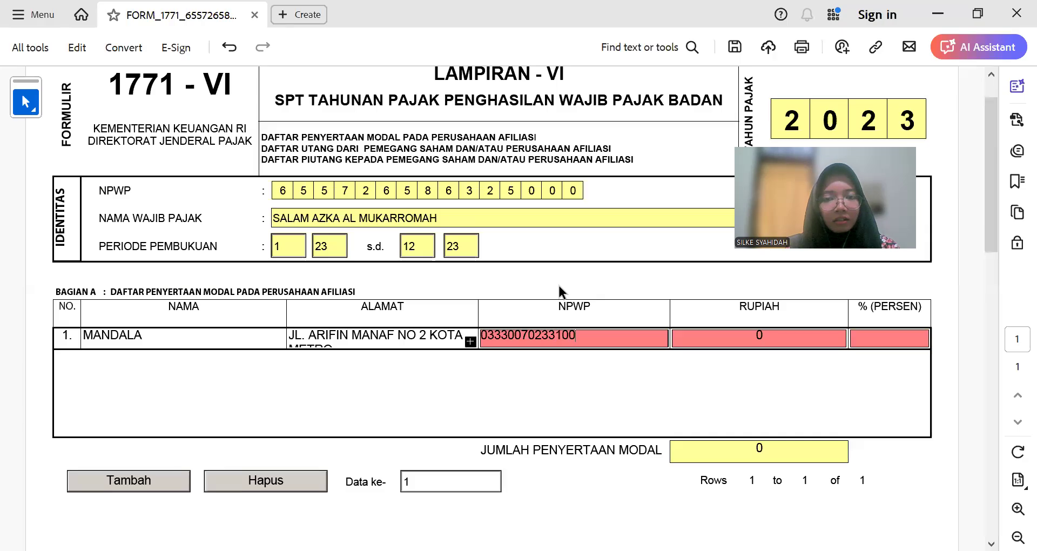
{"action": "key", "text": "Tab"}
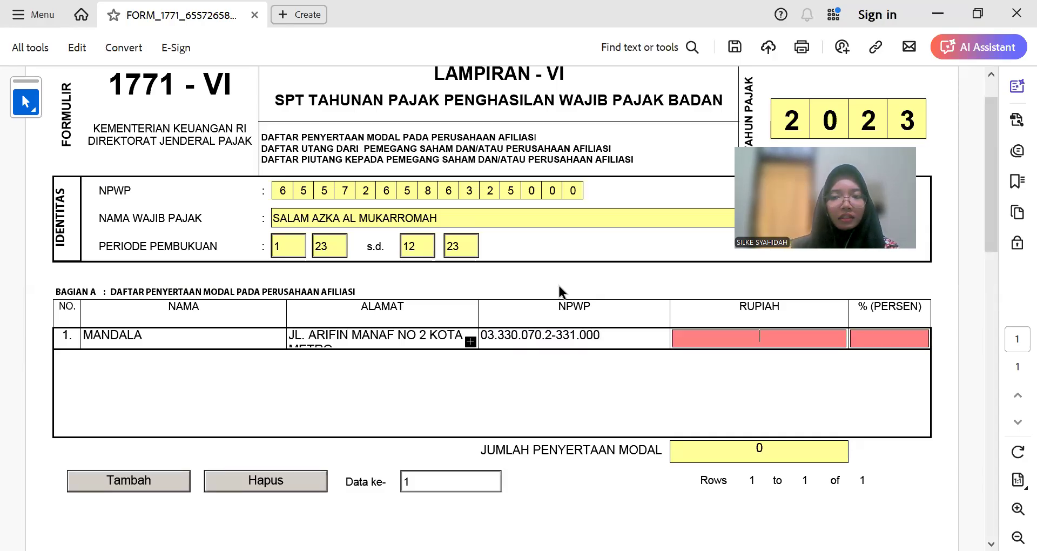
{"action": "key", "text": "alt+Tab"}
{"action": "left_click", "coordinate": [492, 360]}
{"action": "left_click", "coordinate": [491, 346]}
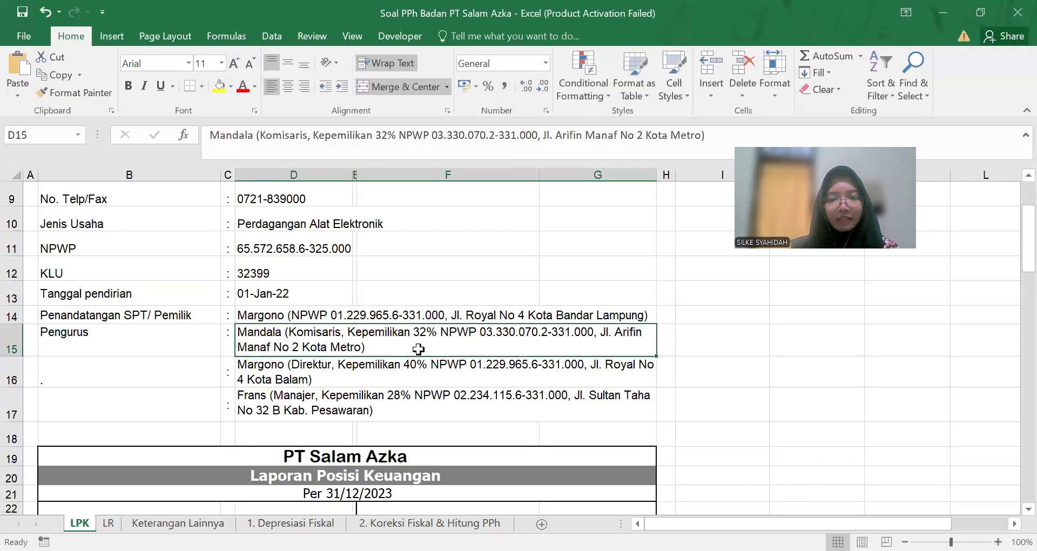
Step: Read Modal 1.500.000.000 in G36 and the 32% share in I37 giving 480.000.000
{"action": "scroll", "coordinate": [526, 371], "scroll_direction": "down", "scroll_amount": 1}
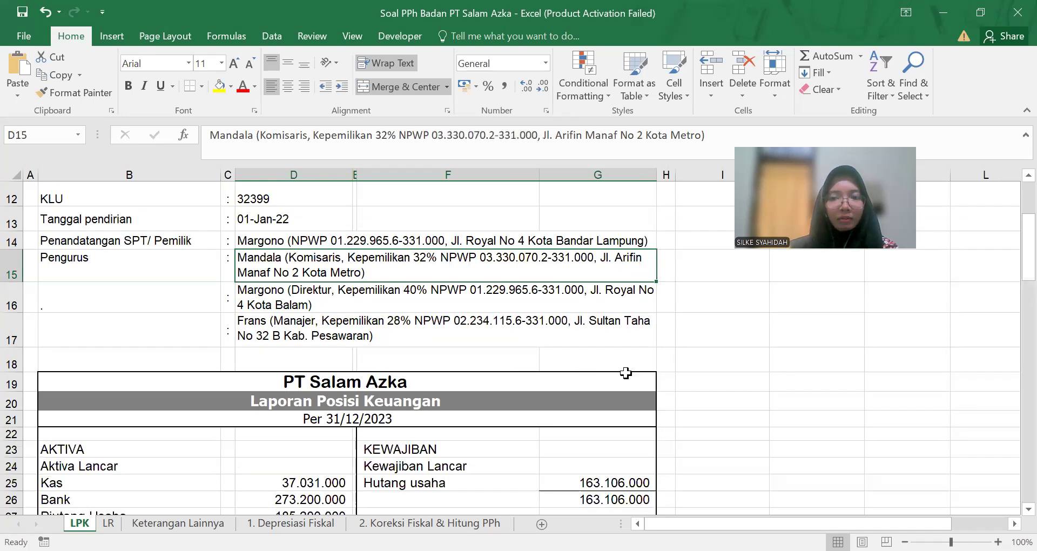
{"action": "scroll", "coordinate": [673, 378], "scroll_direction": "down", "scroll_amount": 4}
{"action": "scroll", "coordinate": [673, 378], "scroll_direction": "down", "scroll_amount": 1}
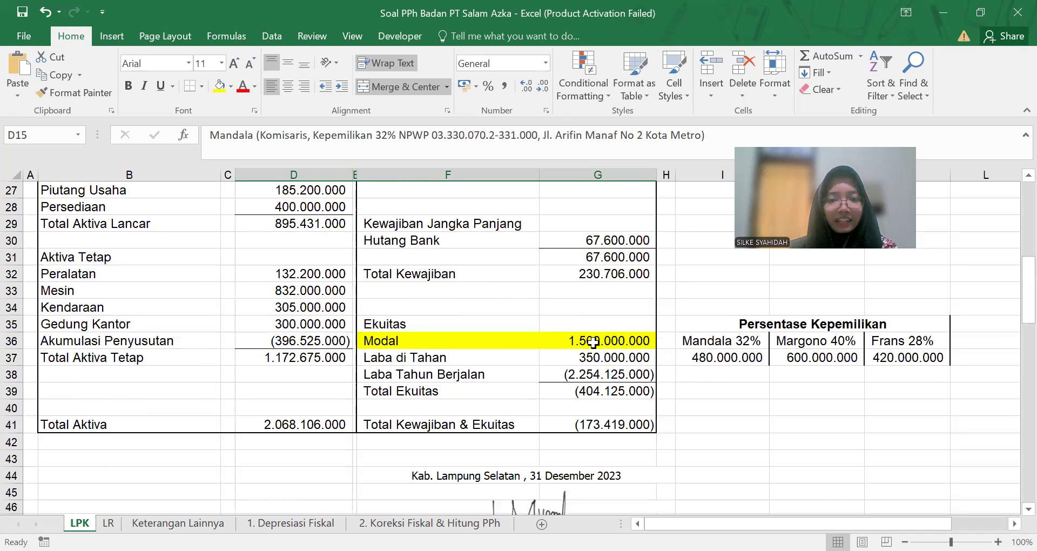
{"action": "scroll", "coordinate": [561, 378], "scroll_direction": "up", "scroll_amount": 3}
{"action": "scroll", "coordinate": [543, 379], "scroll_direction": "down", "scroll_amount": 1}
{"action": "scroll", "coordinate": [543, 379], "scroll_direction": "down", "scroll_amount": 1}
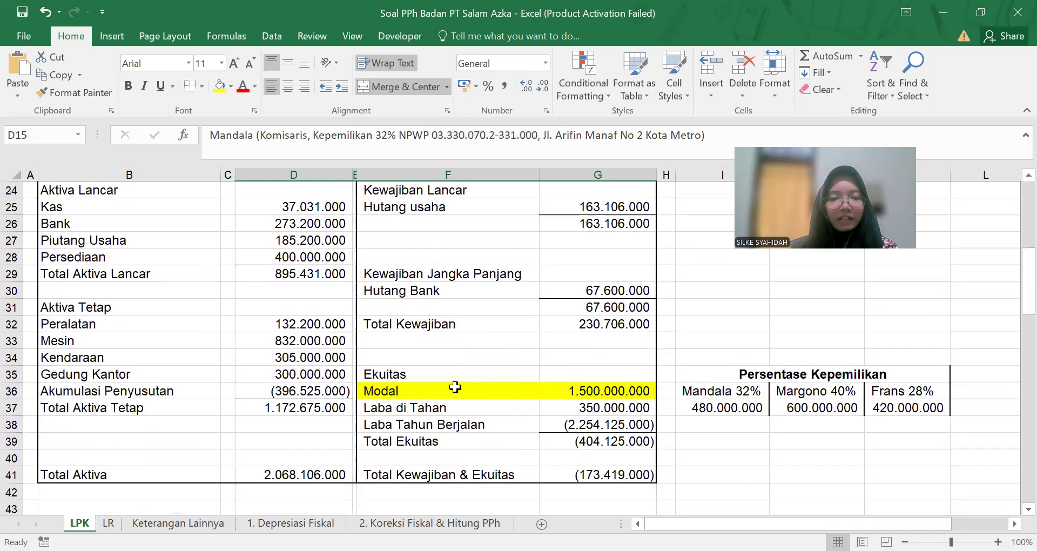
{"action": "left_click", "coordinate": [455, 390]}
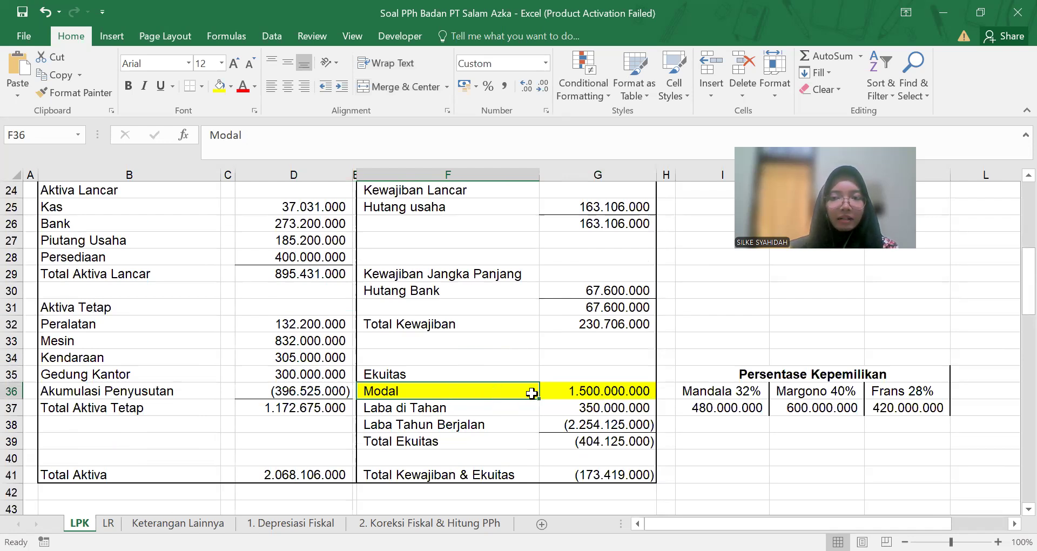
{"action": "scroll", "coordinate": [532, 393], "scroll_direction": "up", "scroll_amount": 6}
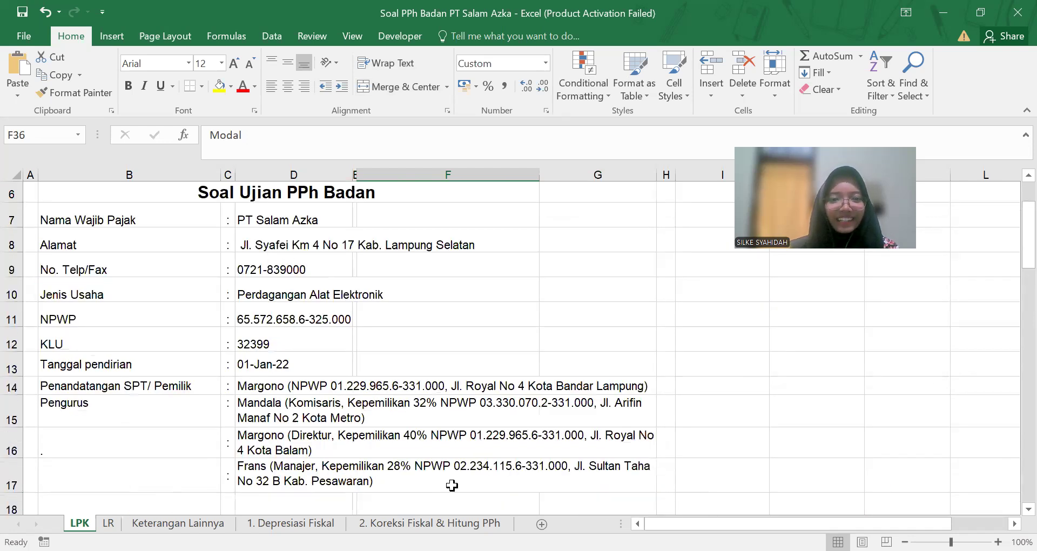
{"action": "scroll", "coordinate": [539, 463], "scroll_direction": "down", "scroll_amount": 4}
{"action": "scroll", "coordinate": [539, 462], "scroll_direction": "down", "scroll_amount": 3}
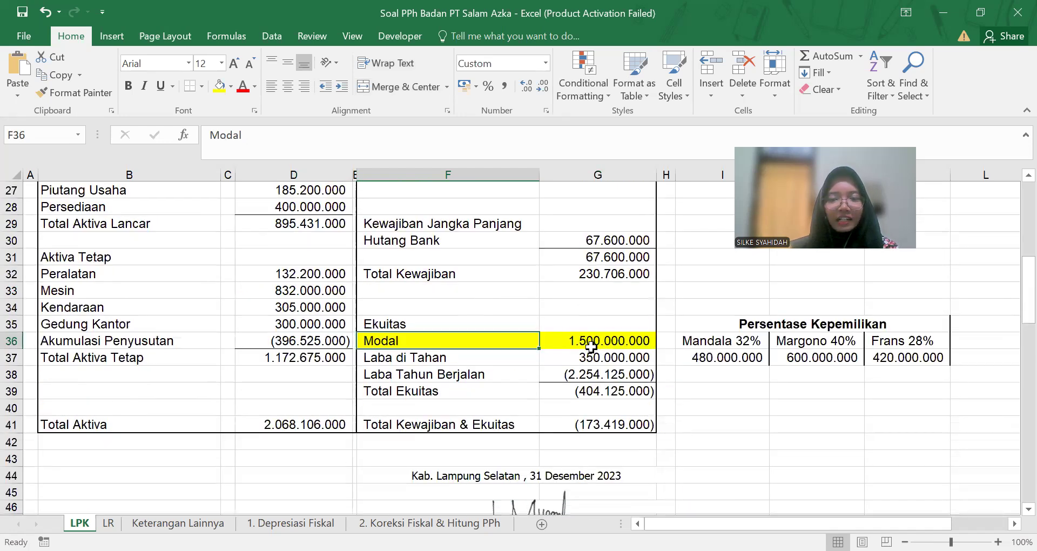
{"action": "scroll", "coordinate": [590, 357], "scroll_direction": "up", "scroll_amount": 1}
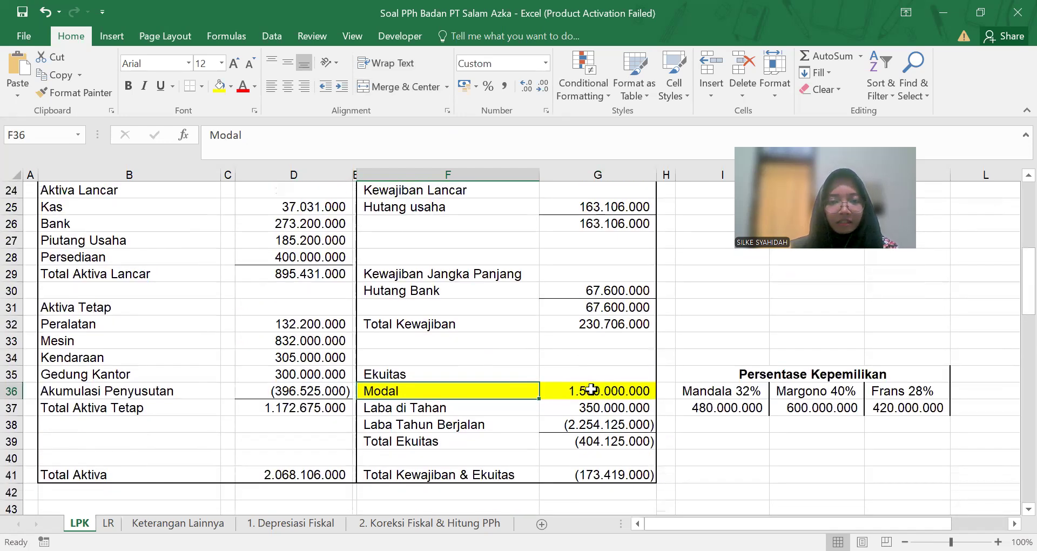
{"action": "left_click", "coordinate": [617, 390]}
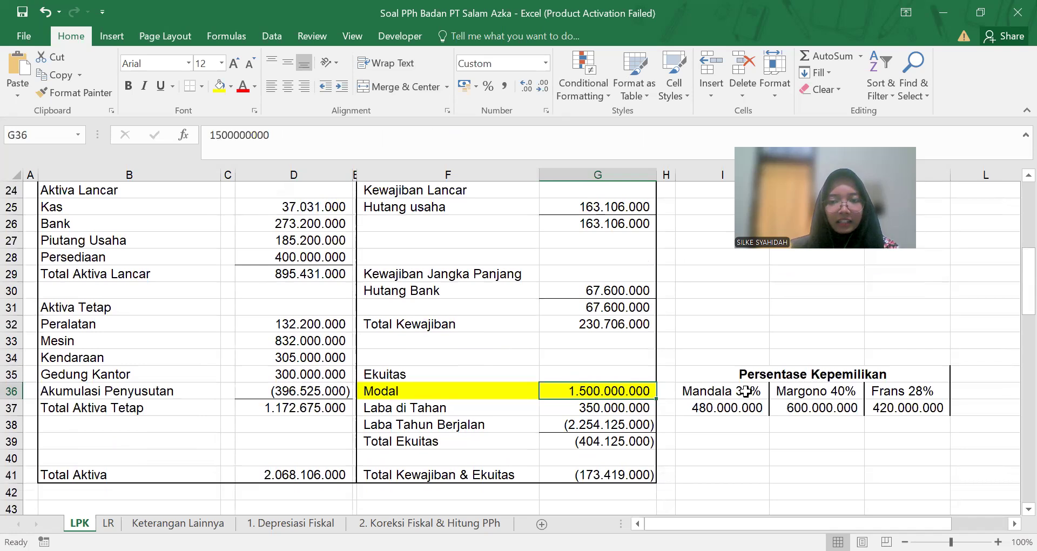
{"action": "left_click", "coordinate": [699, 408]}
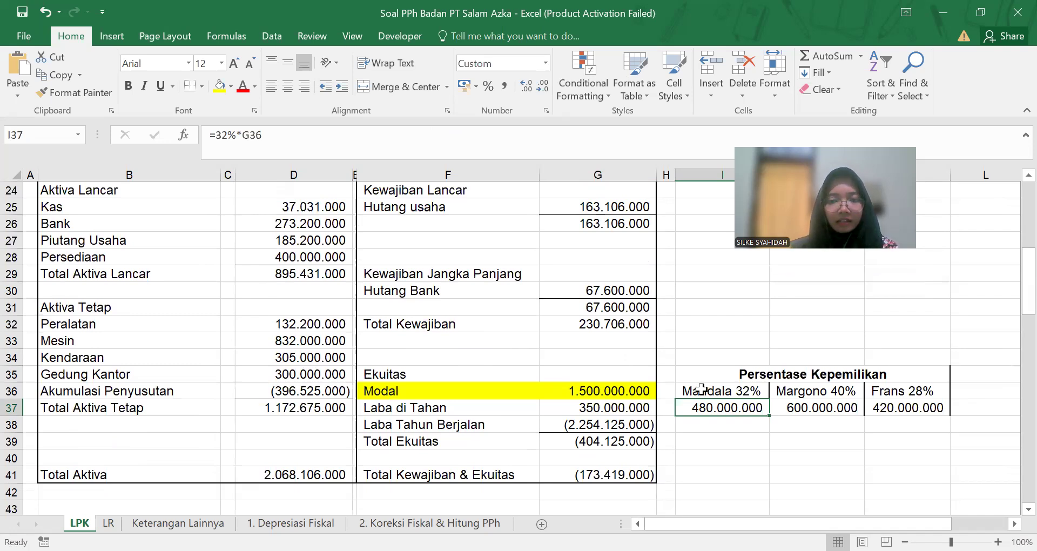
{"action": "key", "text": "alt+Tab"}
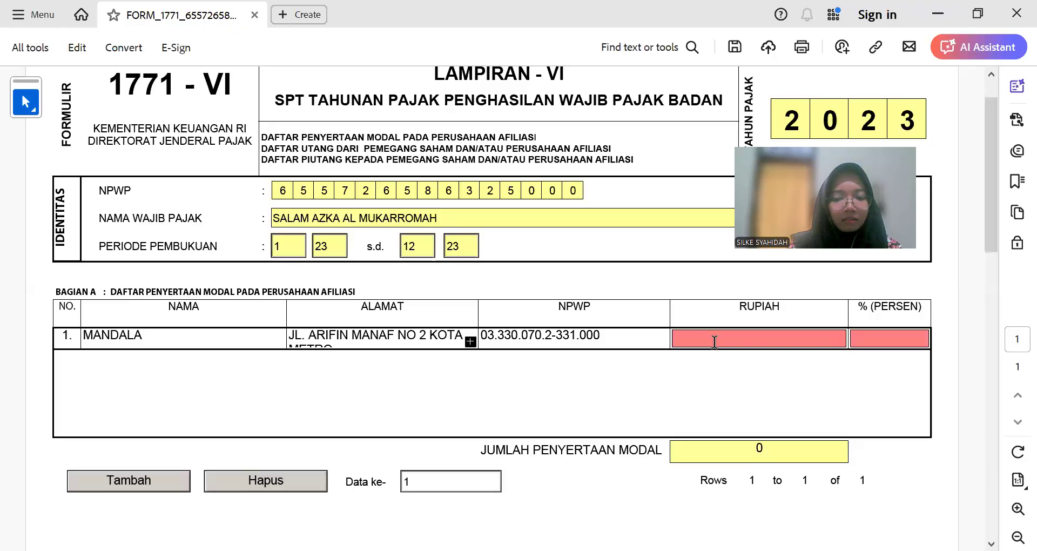
Step: Enter 480.000.000 rupiah and 32 percent in Bagian A row 1
{"action": "left_click", "coordinate": [713, 342]}
{"action": "type", "text": "480.000"}
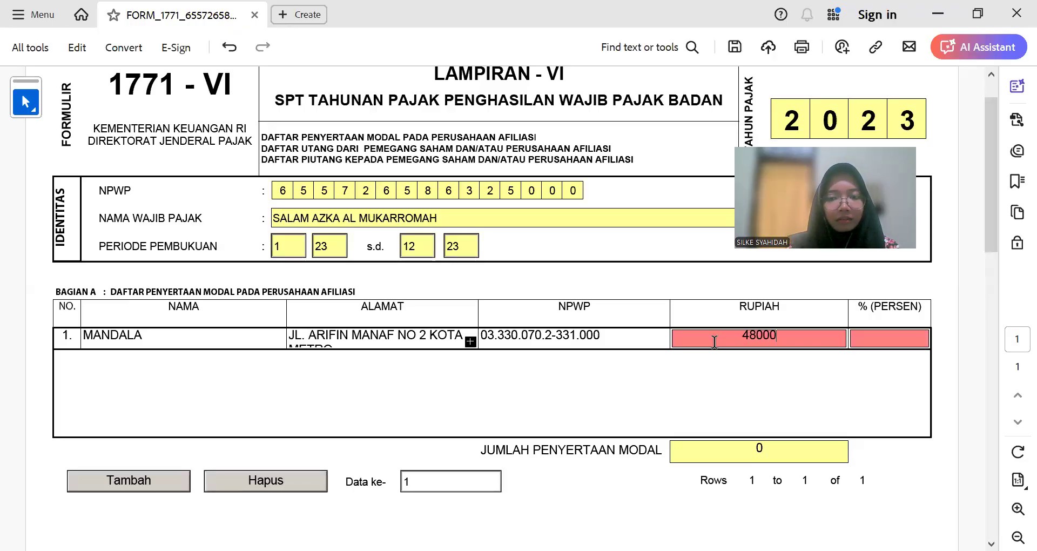
{"action": "type", "text": ".000"}
{"action": "key", "text": "Tab"}
{"action": "type", "text": "32"}
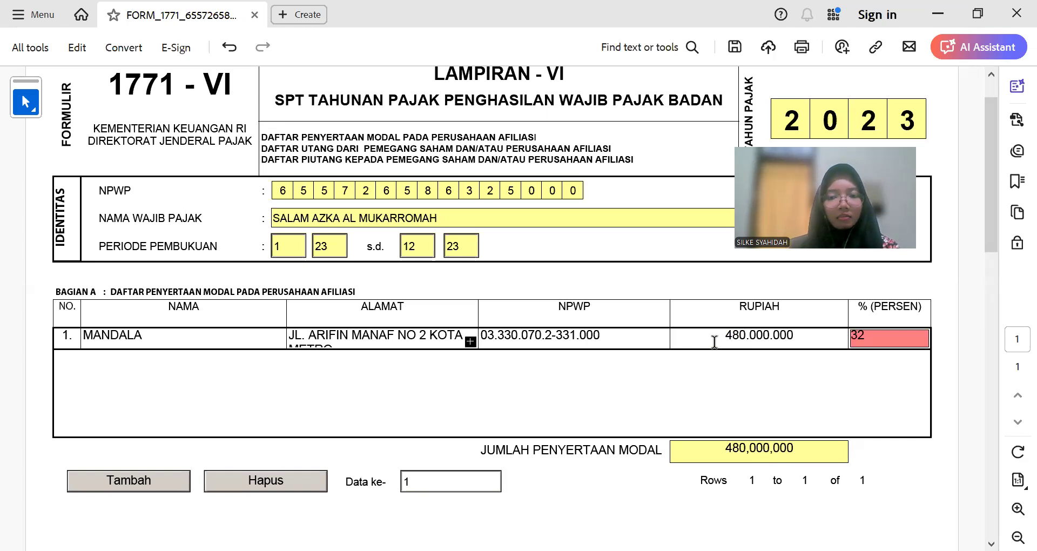
{"action": "left_click", "coordinate": [148, 483]}
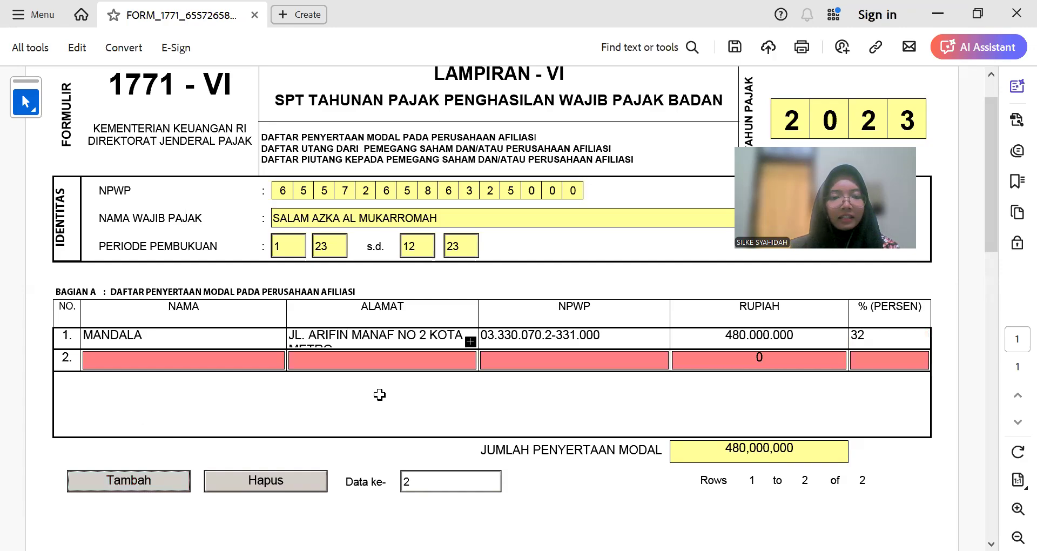
Step: Copy the second shareholder's address from Excel and paste it into row 2's address field
{"action": "key", "text": "alt+Tab"}
{"action": "left_click", "coordinate": [268, 437]}
{"action": "double_click", "coordinate": [227, 136]}
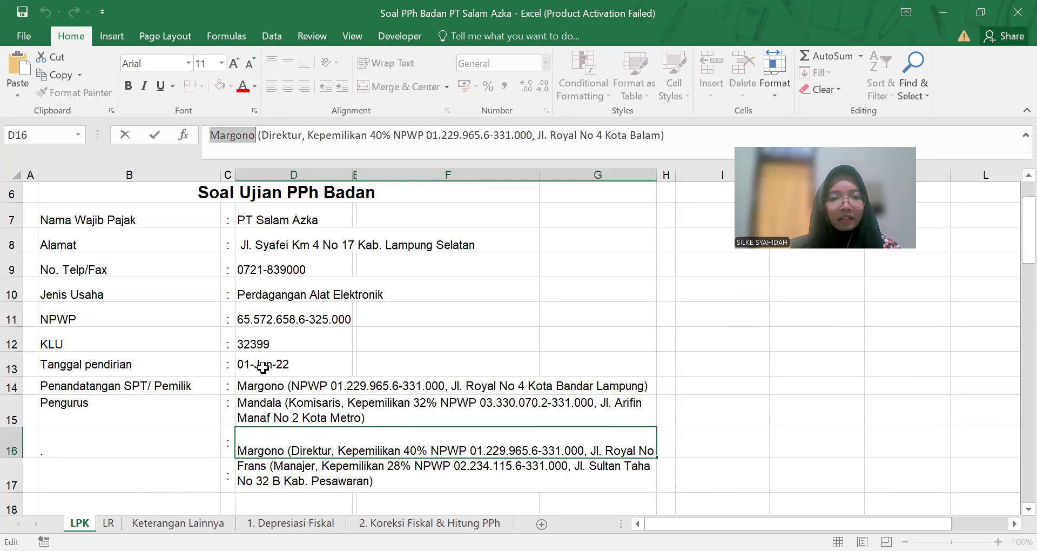
{"action": "left_click_drag", "start_coordinate": [535, 135], "coordinate": [660, 132]}
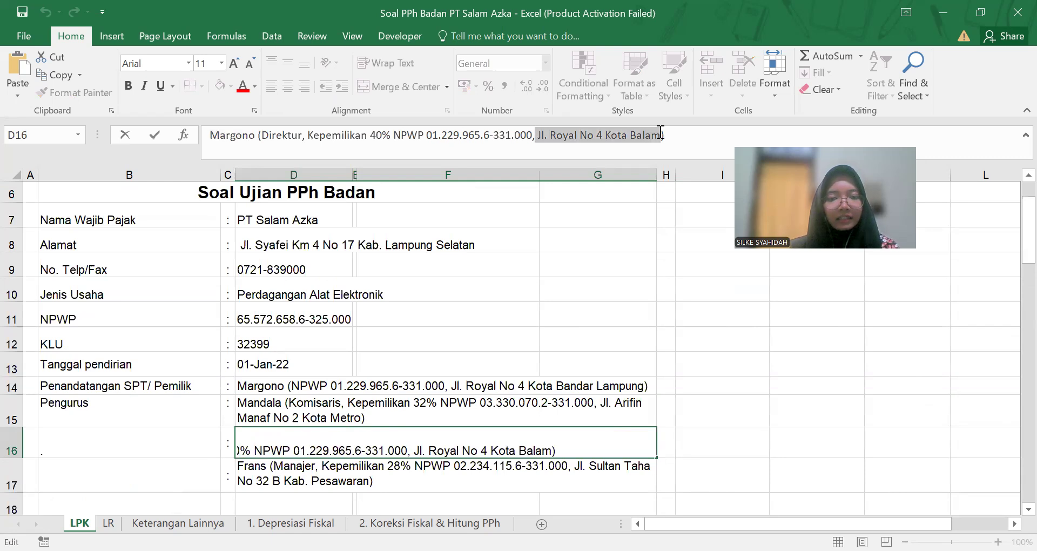
{"action": "key", "text": "ctrl+c"}
{"action": "key", "text": "alt+Tab"}
{"action": "left_click", "coordinate": [398, 361]}
{"action": "key", "text": "ctrl+v"}
{"action": "key", "text": "Tab"}
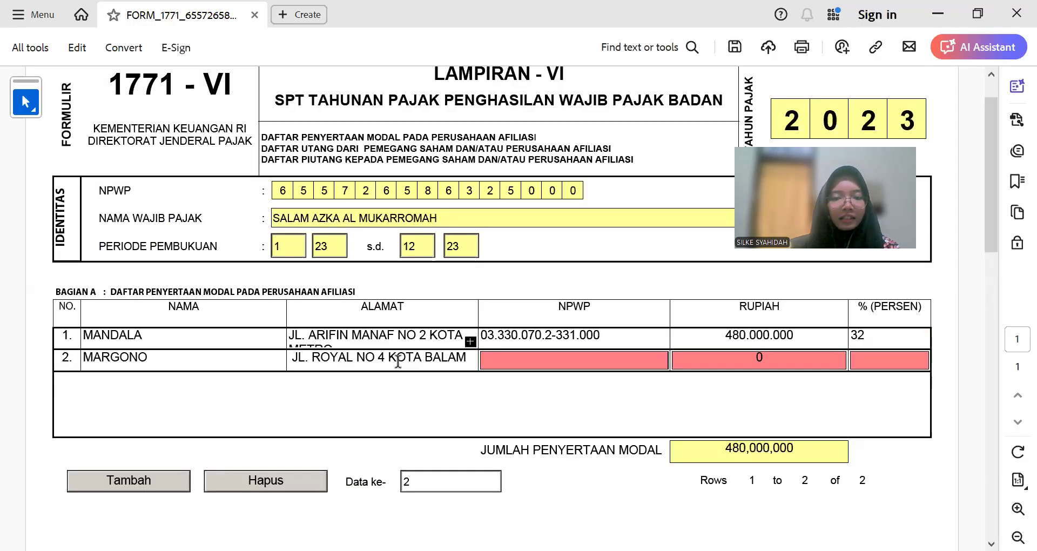
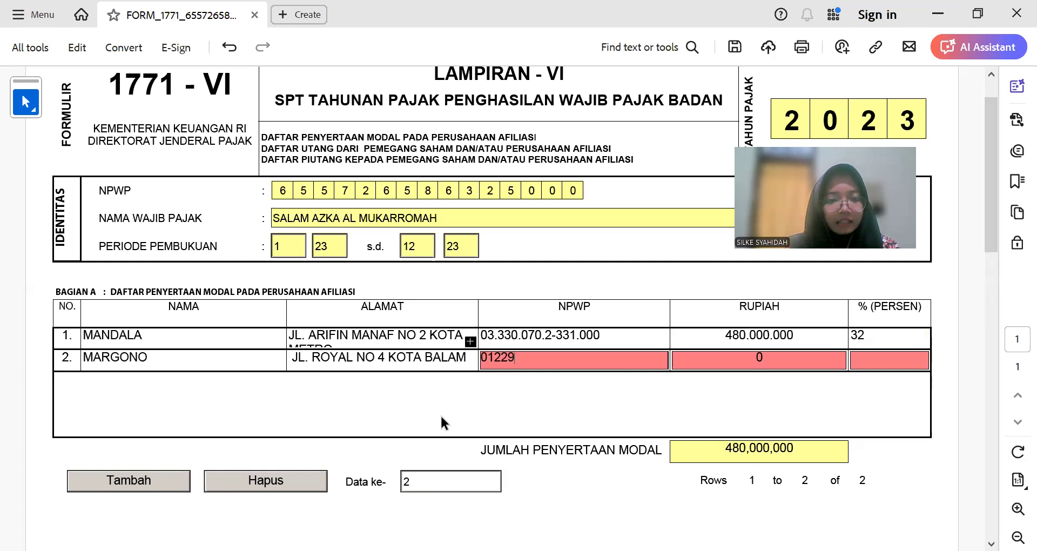
Step: Enter the second shareholder's NPWP in row 2
{"action": "key", "text": "alt+Tab"}
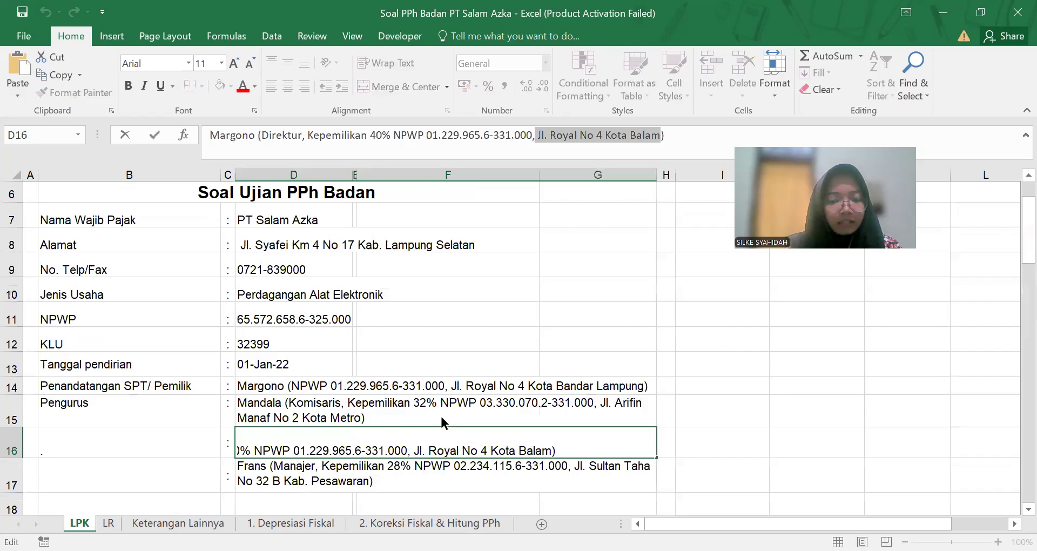
{"action": "key", "text": "alt+Tab"}
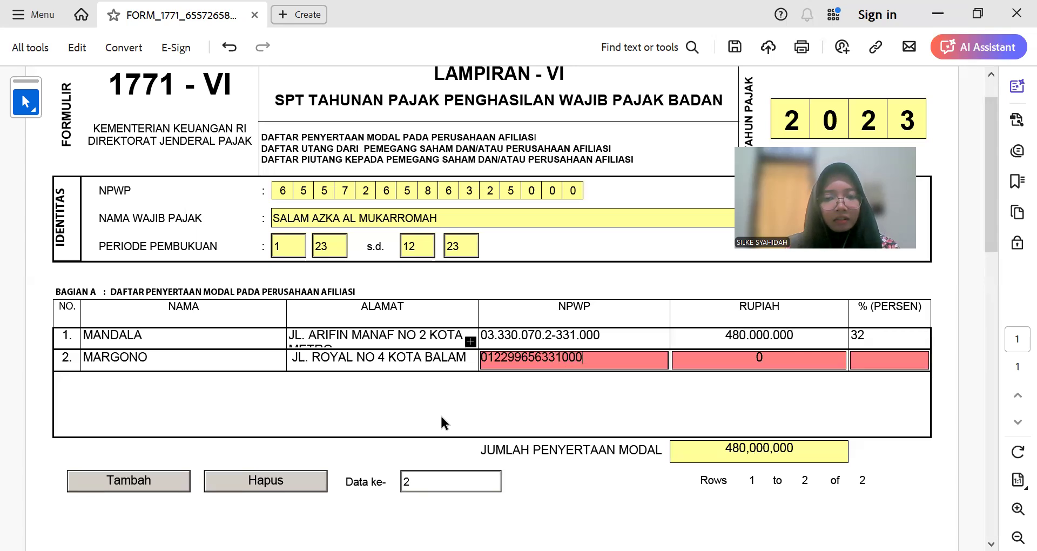
{"action": "key", "text": "Tab"}
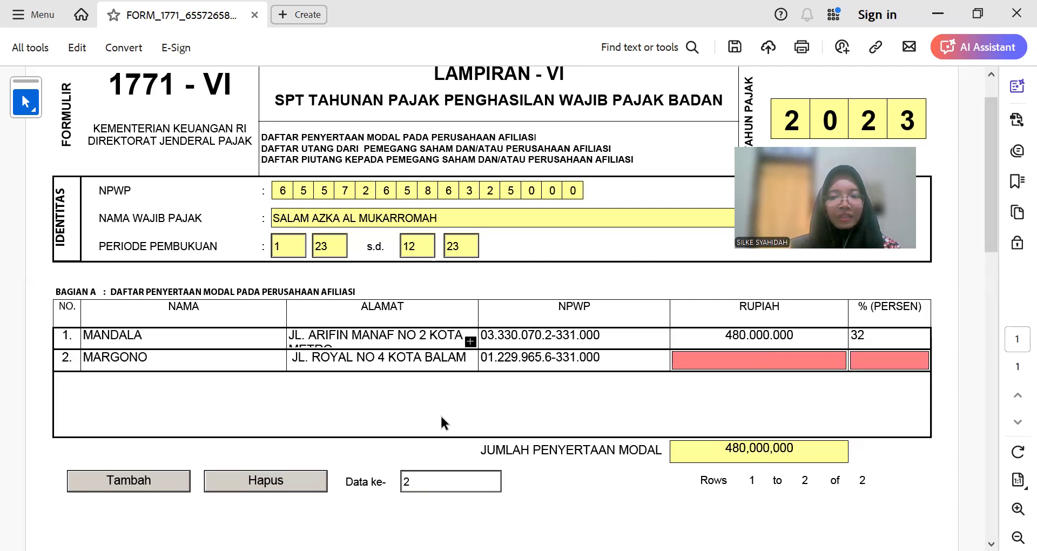
Step: Enter 600.000.000 rupiah and 40 percent in row 2, totalling 1,080,000,000
{"action": "key", "text": "alt+Tab"}
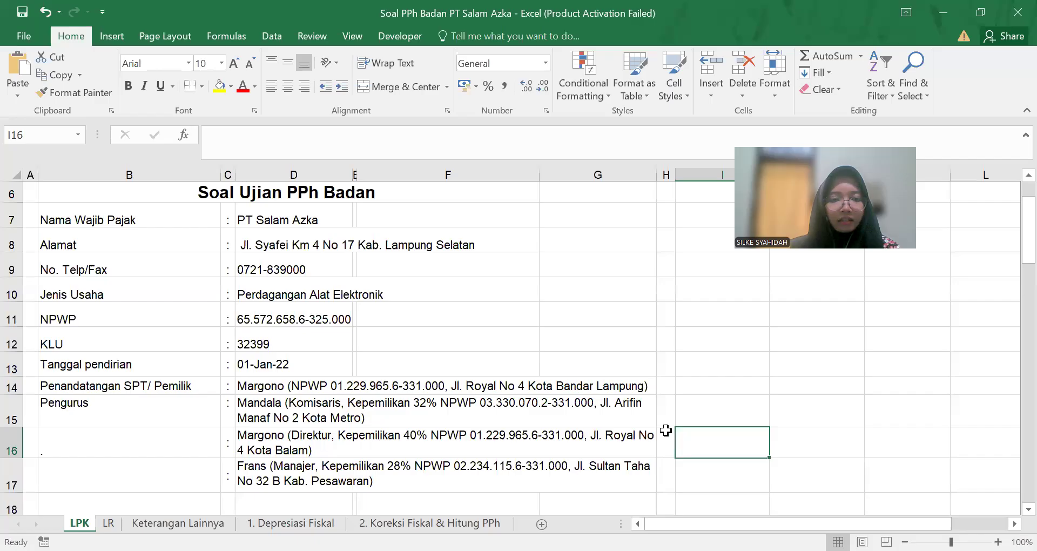
{"action": "scroll", "coordinate": [667, 428], "scroll_direction": "down", "scroll_amount": 6}
{"action": "scroll", "coordinate": [737, 454], "scroll_direction": "down", "scroll_amount": 2}
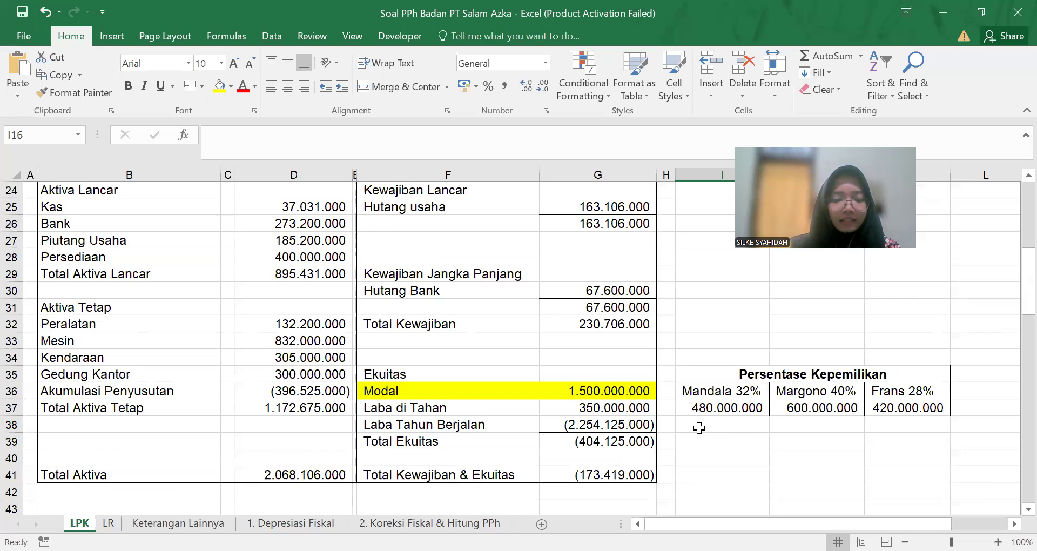
{"action": "key", "text": "alt+Tab"}
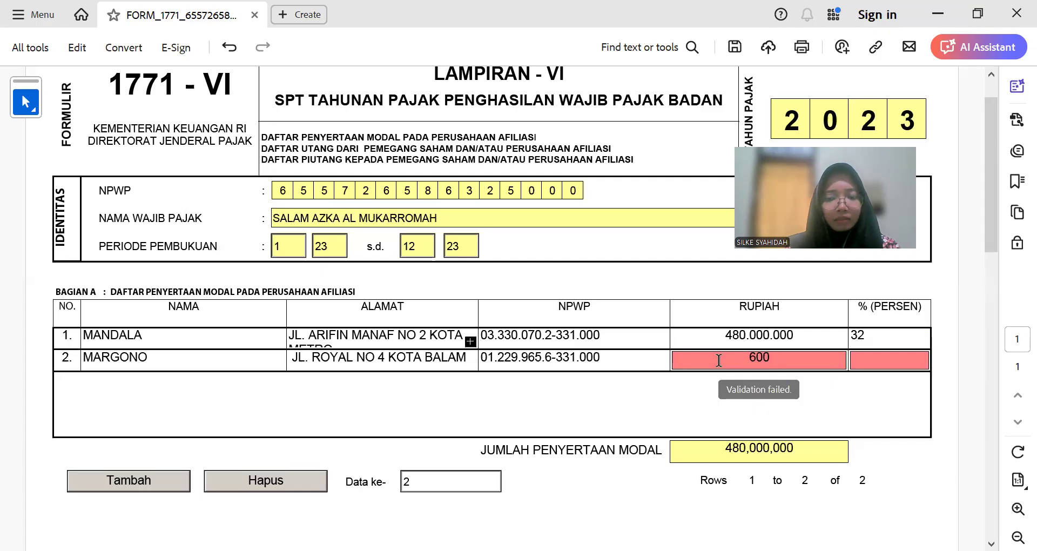
{"action": "type", "text": "000000"}
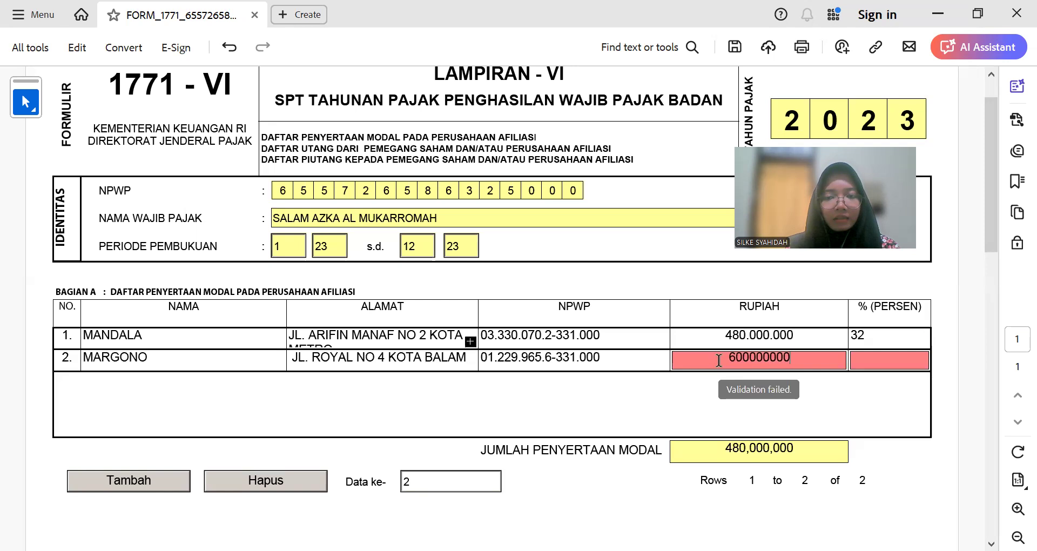
{"action": "key", "text": "Tab"}
{"action": "type", "text": "40"}
{"action": "key", "text": "Tab"}
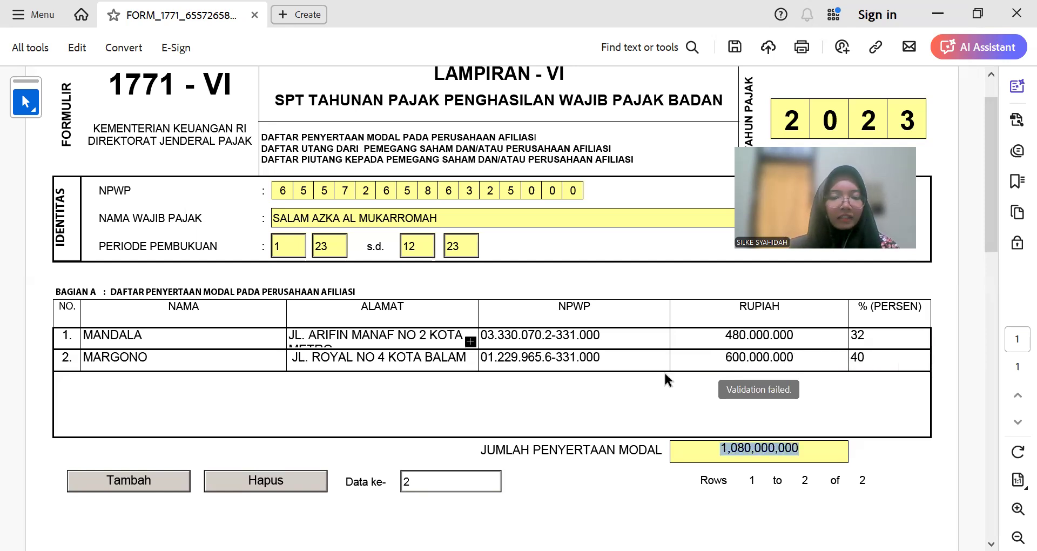
{"action": "left_click", "coordinate": [128, 480]}
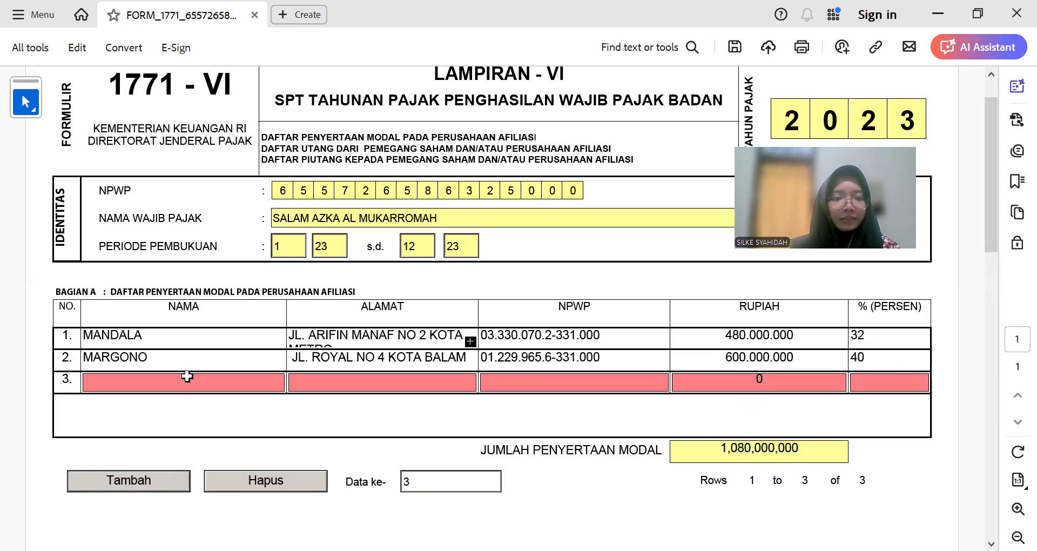
Step: Copy the third shareholder's address from Excel and paste it into row 3
{"action": "key", "text": "alt+Tab"}
{"action": "left_click", "coordinate": [269, 466]}
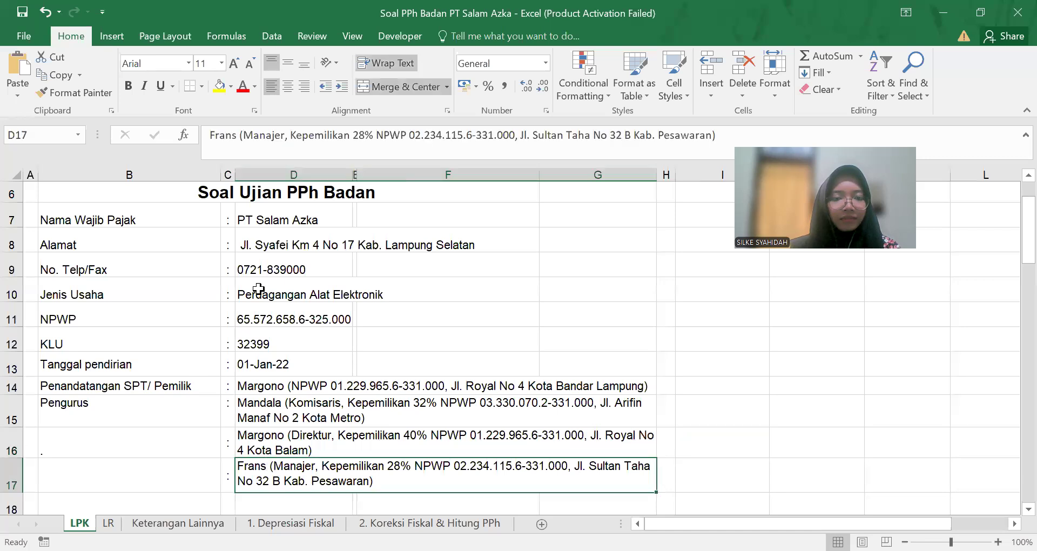
{"action": "double_click", "coordinate": [232, 135]}
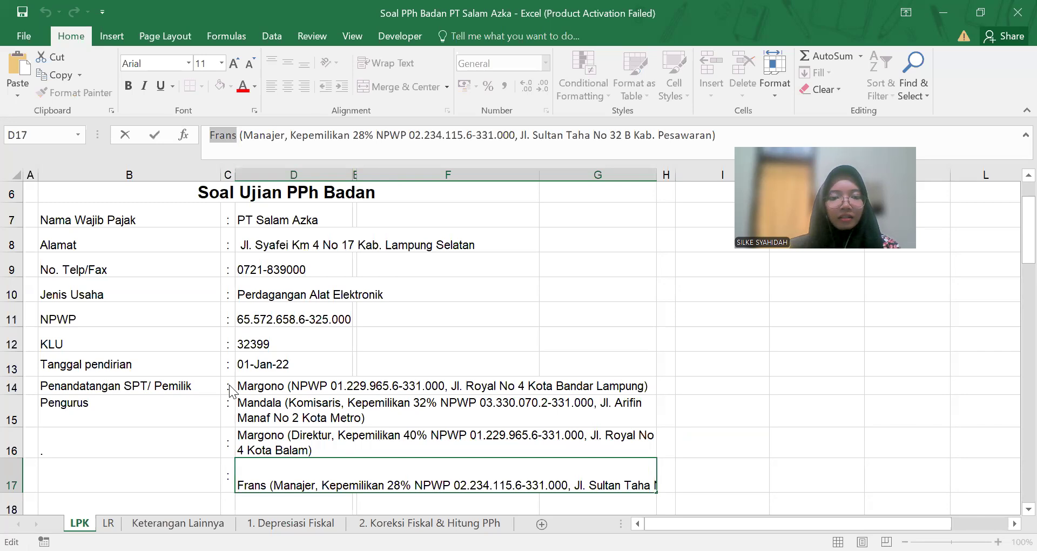
{"action": "left_click_drag", "start_coordinate": [519, 135], "coordinate": [712, 135]}
{"action": "key", "text": "Tab"}
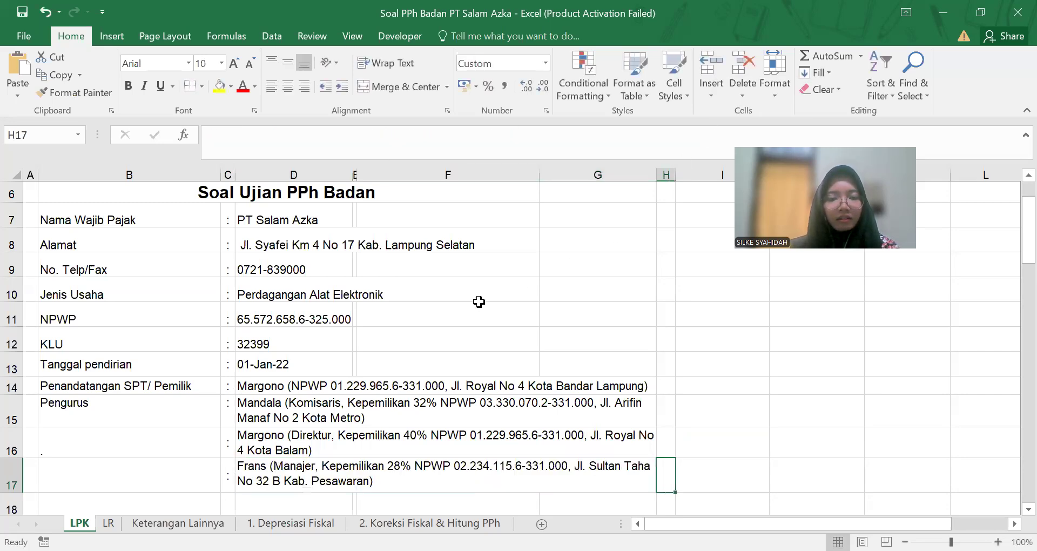
{"action": "key", "text": "alt+Tab"}
{"action": "key", "text": "ctrl+v"}
Step: Enter the third shareholder's 15-digit NPWP in row 3 after checking it in Excel
{"action": "left_click", "coordinate": [524, 381]}
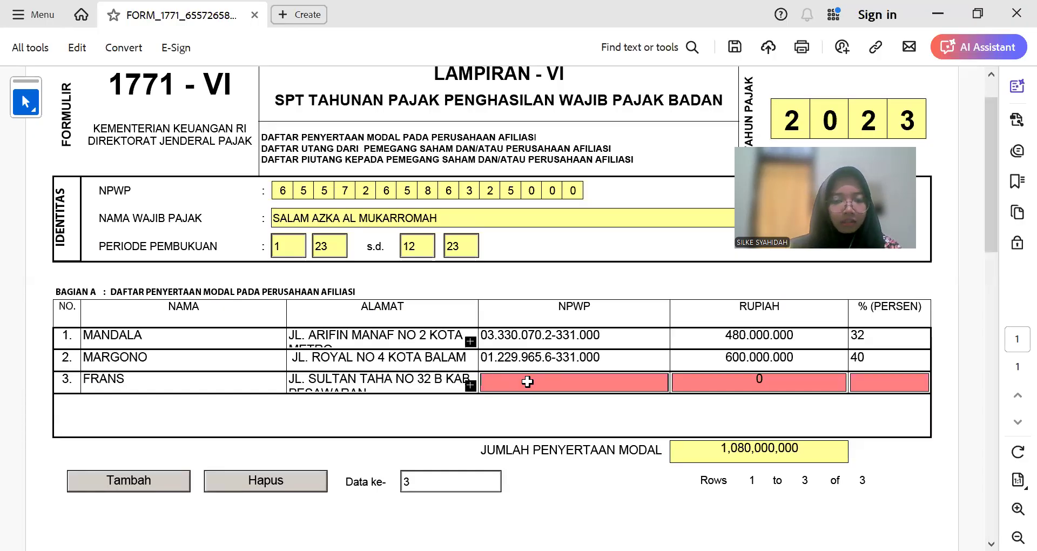
{"action": "type", "text": "022"}
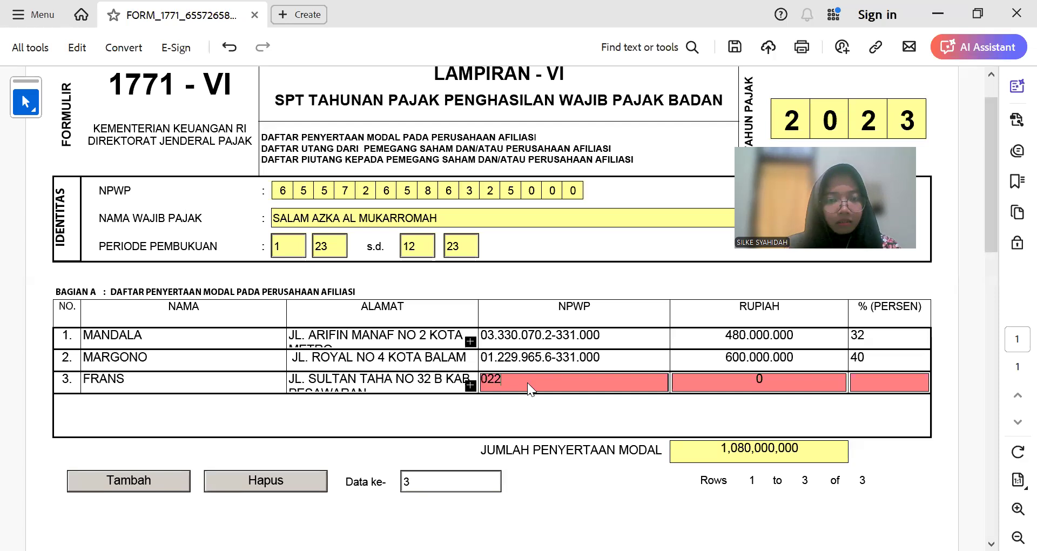
{"action": "type", "text": "34"}
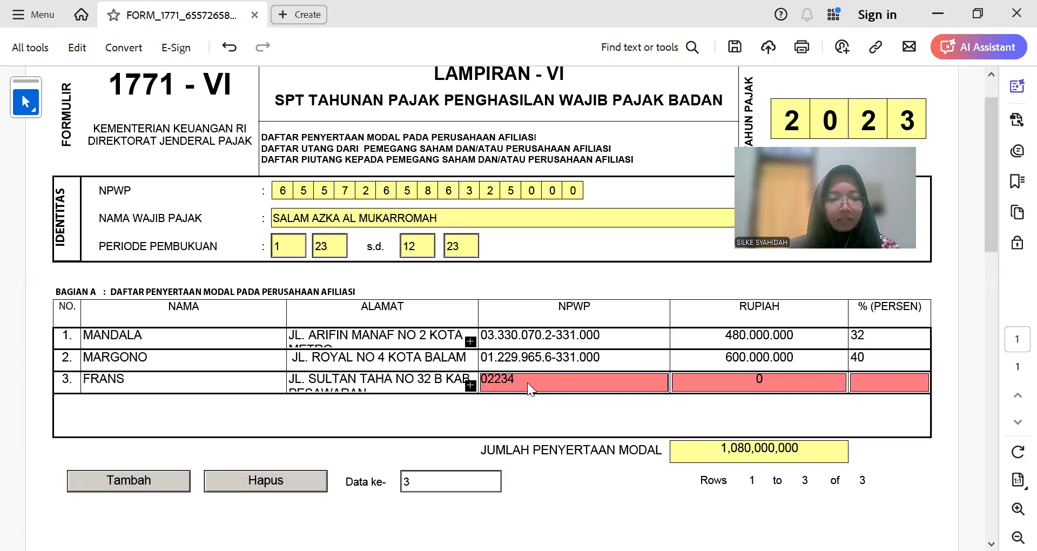
{"action": "left_click", "coordinate": [775, 280]}
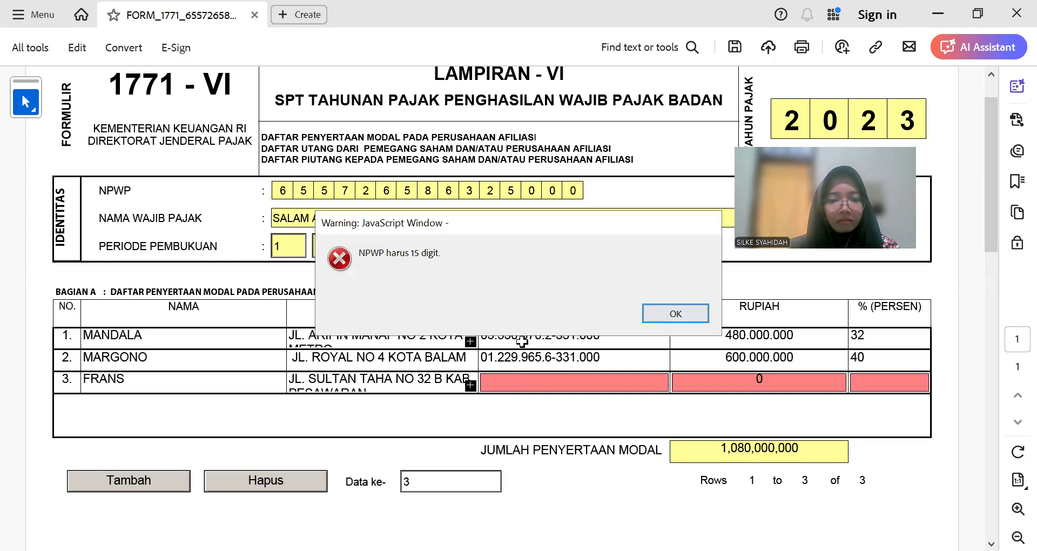
{"action": "key", "text": "alt+Tab"}
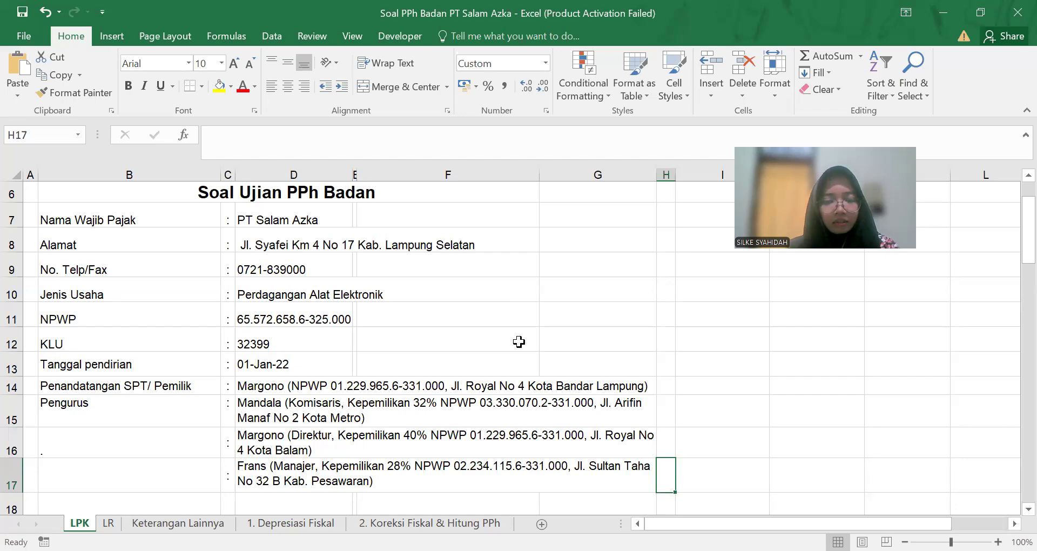
{"action": "key", "text": "alt+Tab"}
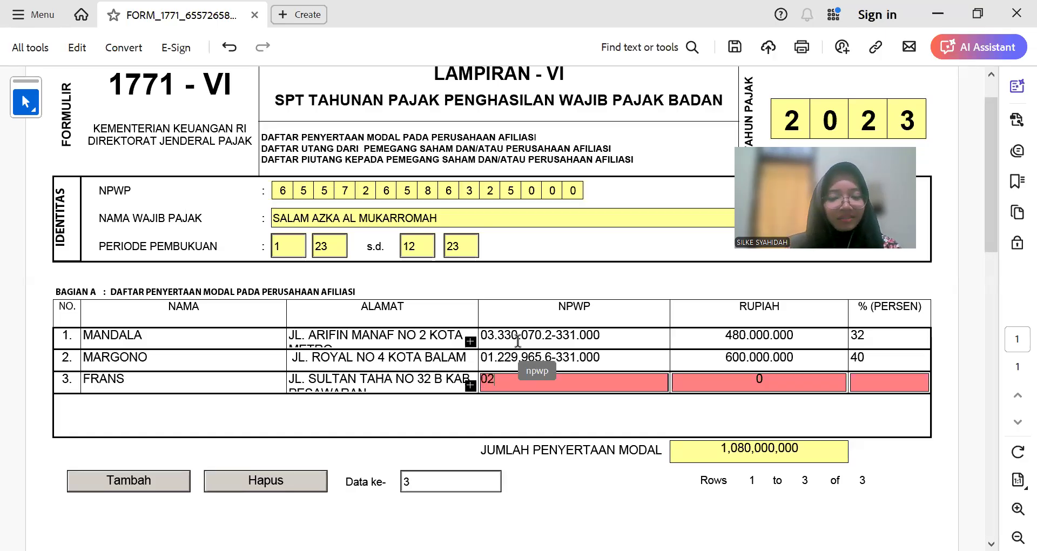
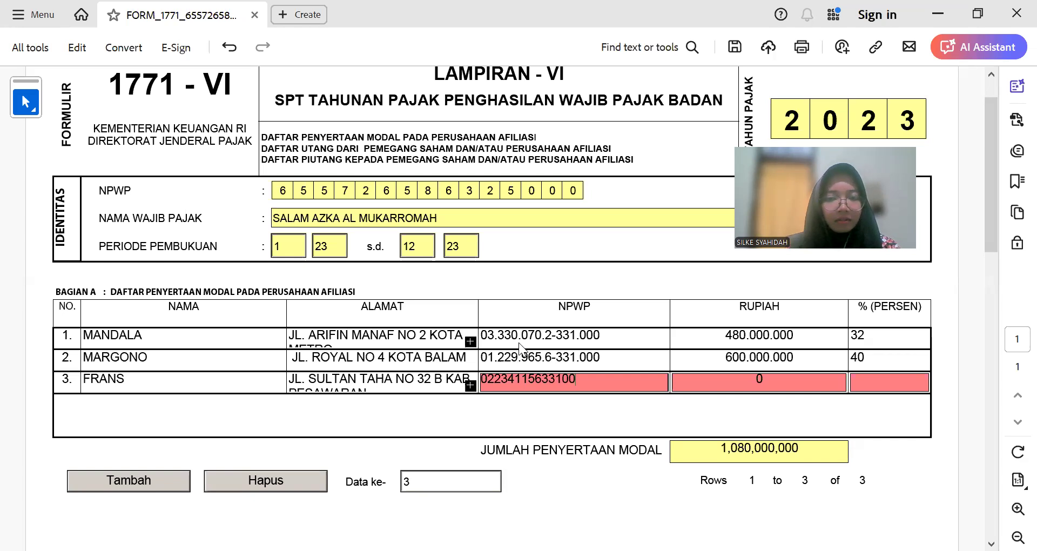
{"action": "key", "text": "Tab"}
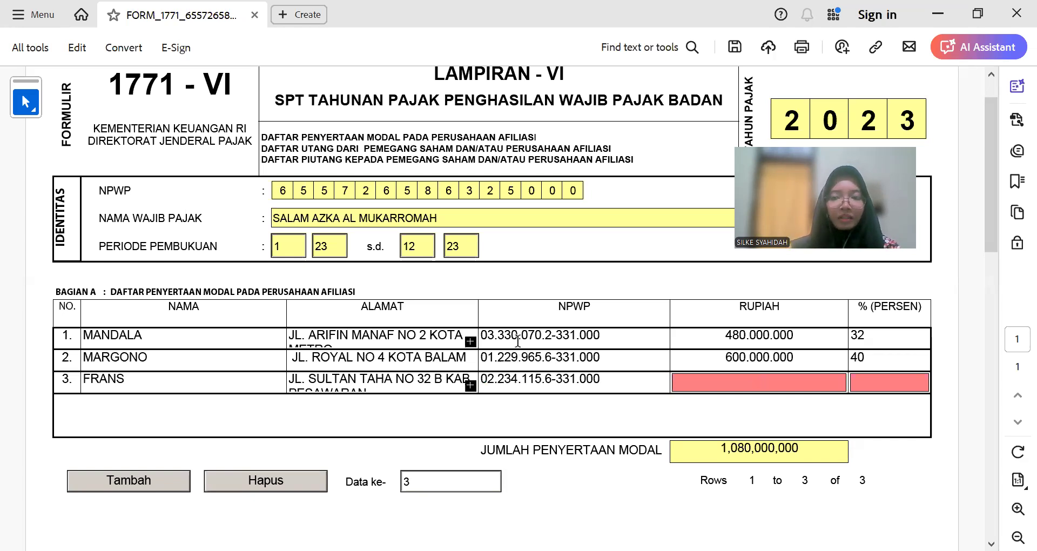
Step: Enter 420.000.000 rupiah and 28 percent in row 3, bringing the total to 1,500,000,000
{"action": "key", "text": "alt+Tab"}
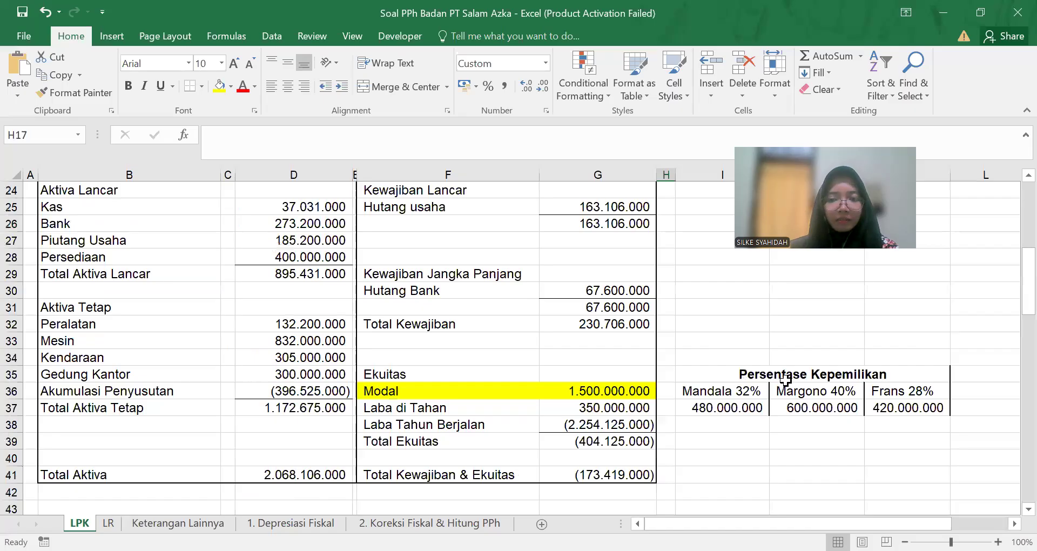
{"action": "key", "text": "alt+Tab"}
{"action": "type", "text": "4"}
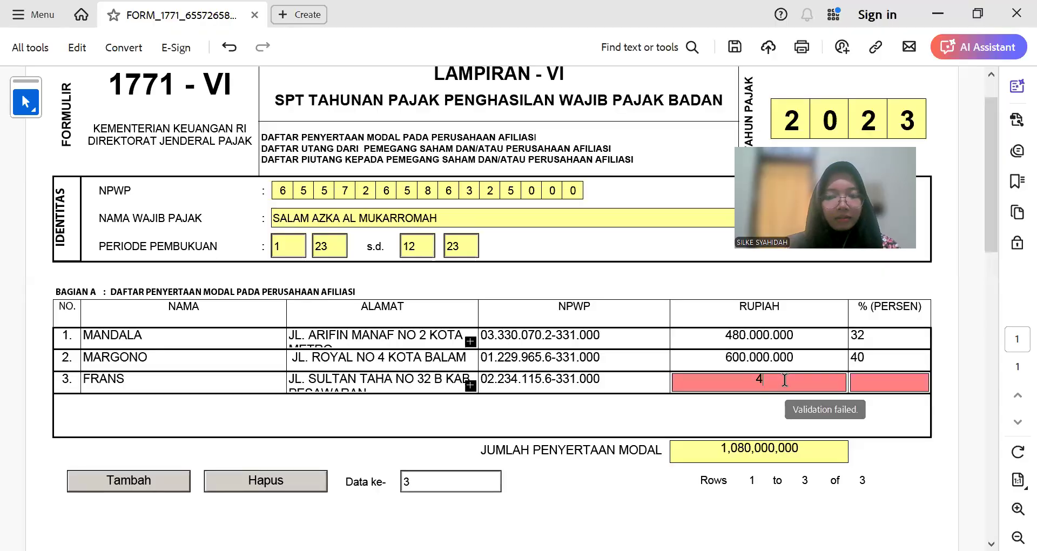
{"action": "type", "text": "20.000.000000"}
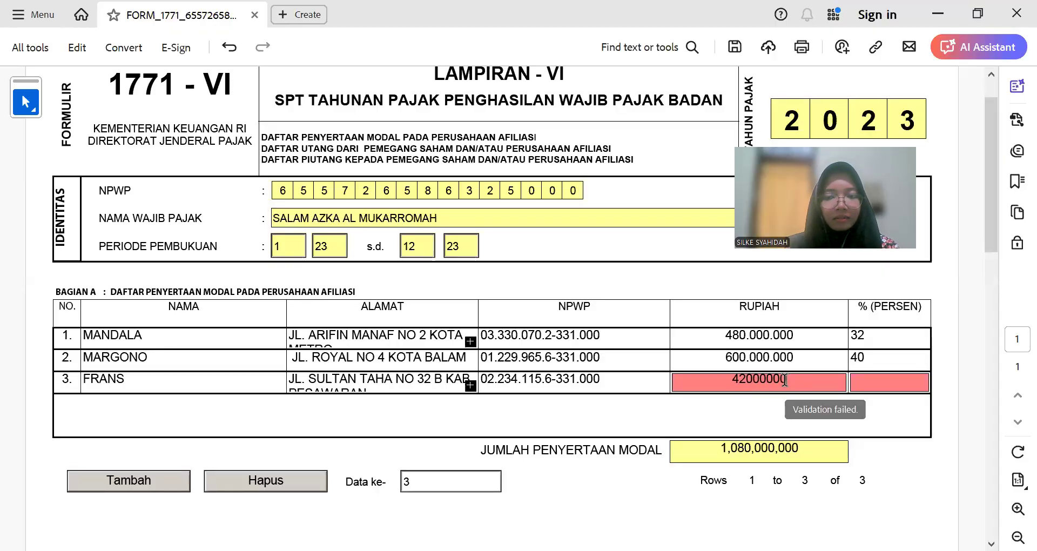
{"action": "key", "text": "Tab"}
{"action": "type", "text": "28"}
{"action": "key", "text": "Tab"}
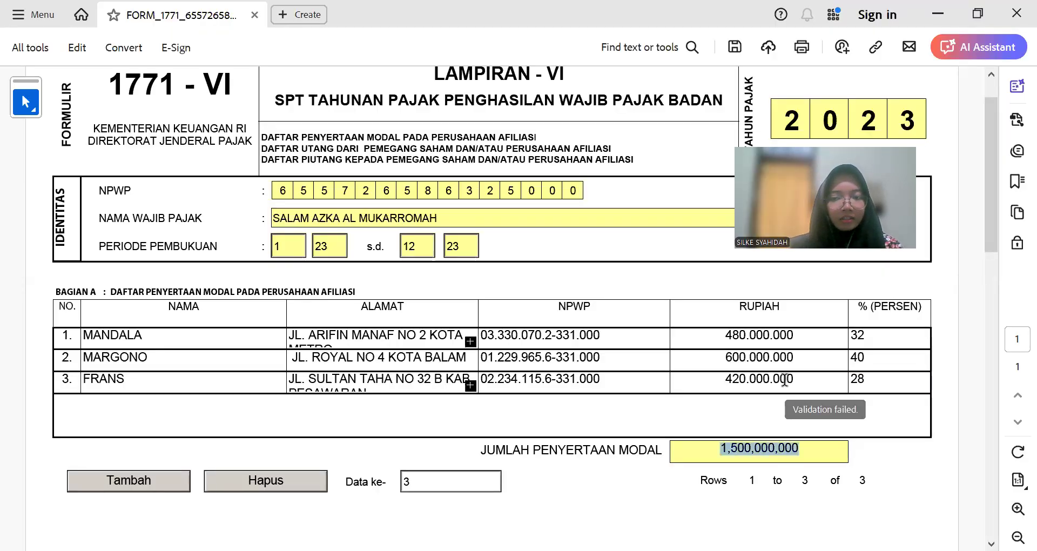
{"action": "left_click", "coordinate": [705, 453]}
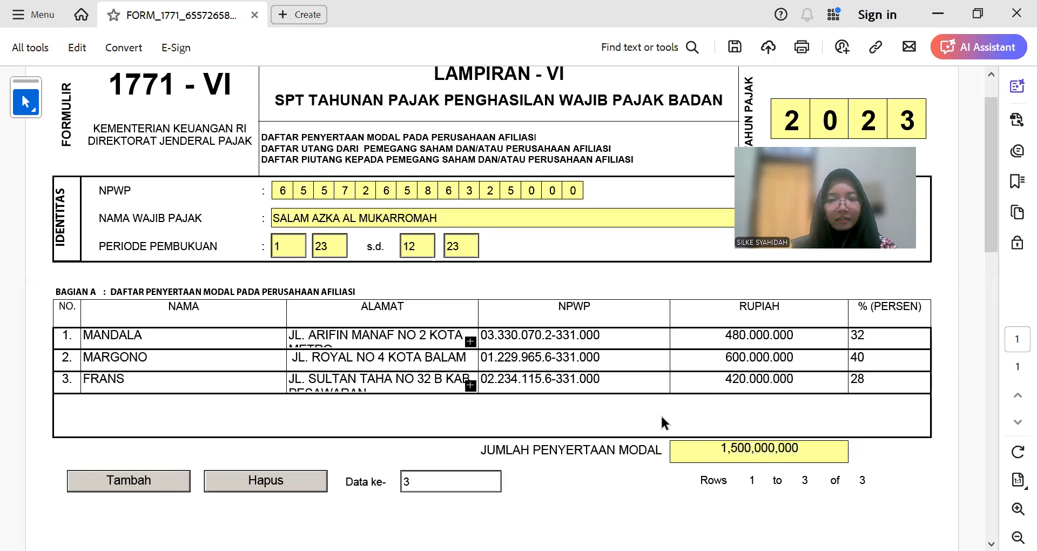
{"action": "scroll", "coordinate": [660, 414], "scroll_direction": "down", "scroll_amount": 4}
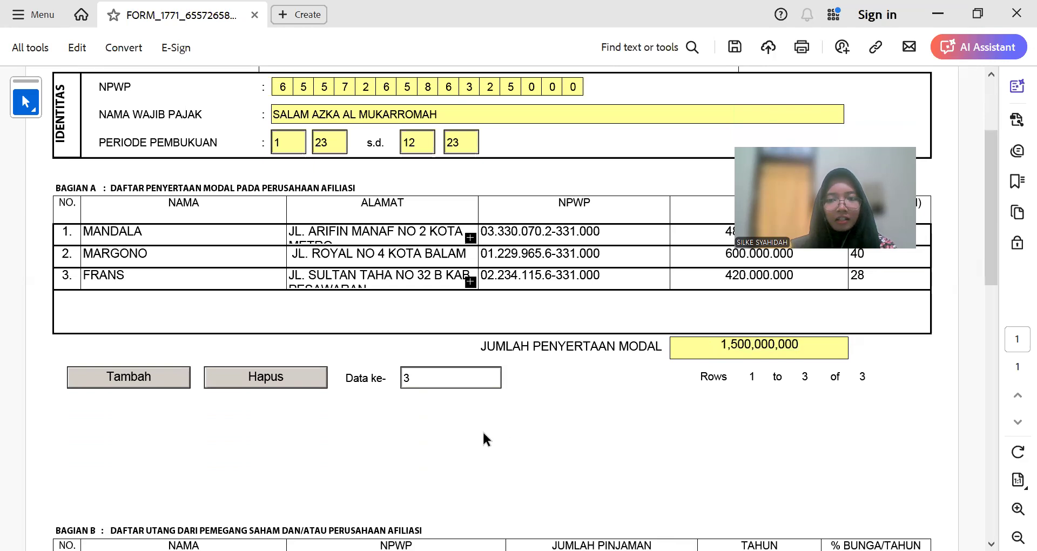
{"action": "scroll", "coordinate": [481, 427], "scroll_direction": "down", "scroll_amount": 1}
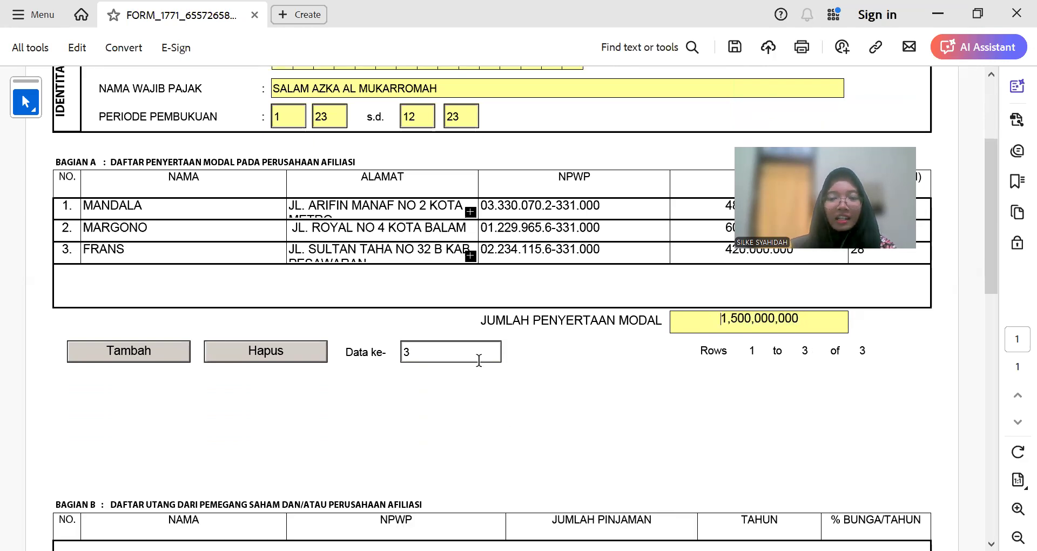
{"action": "scroll", "coordinate": [274, 418], "scroll_direction": "down", "scroll_amount": 4}
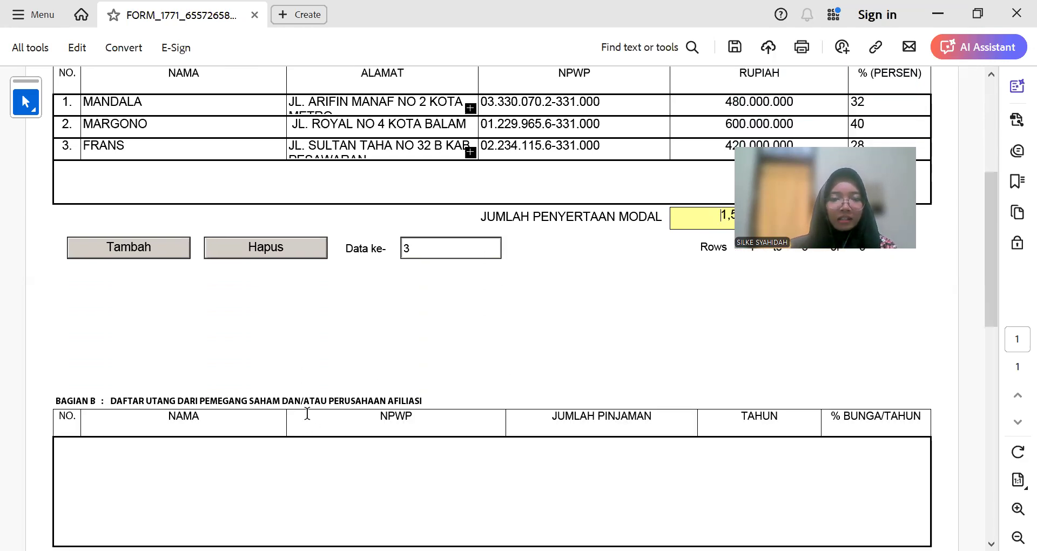
{"action": "scroll", "coordinate": [305, 397], "scroll_direction": "up", "scroll_amount": 3}
{"action": "scroll", "coordinate": [305, 391], "scroll_direction": "up", "scroll_amount": 10}
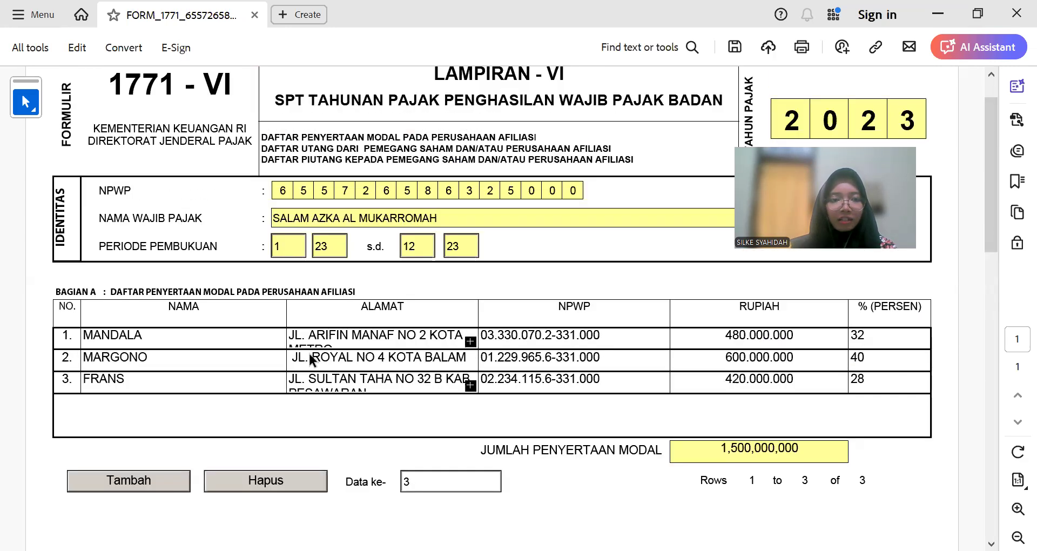
{"action": "scroll", "coordinate": [335, 383], "scroll_direction": "down", "scroll_amount": 9}
{"action": "scroll", "coordinate": [300, 368], "scroll_direction": "down", "scroll_amount": 6}
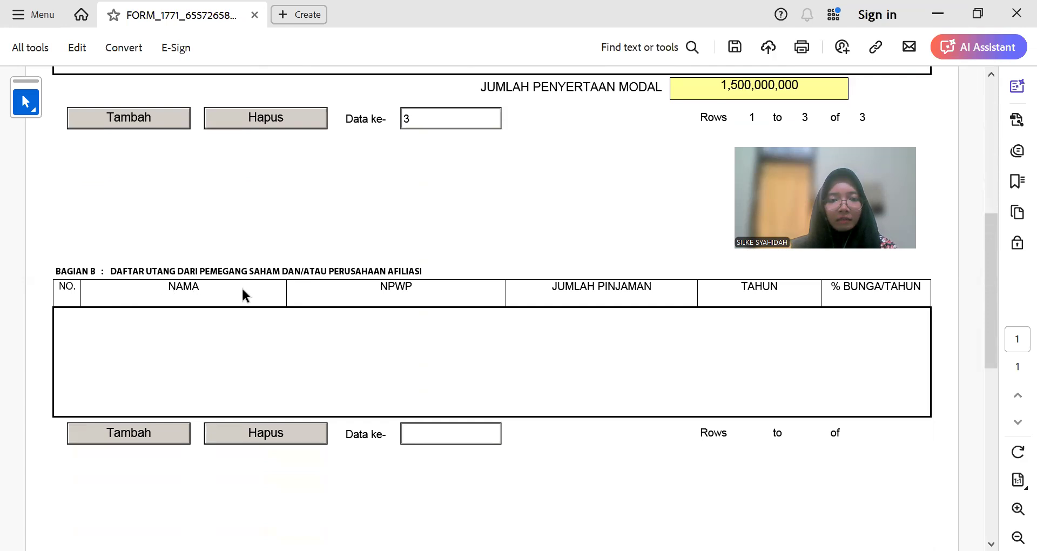
{"action": "scroll", "coordinate": [242, 291], "scroll_direction": "down", "scroll_amount": 4}
{"action": "scroll", "coordinate": [243, 290], "scroll_direction": "down", "scroll_amount": 9}
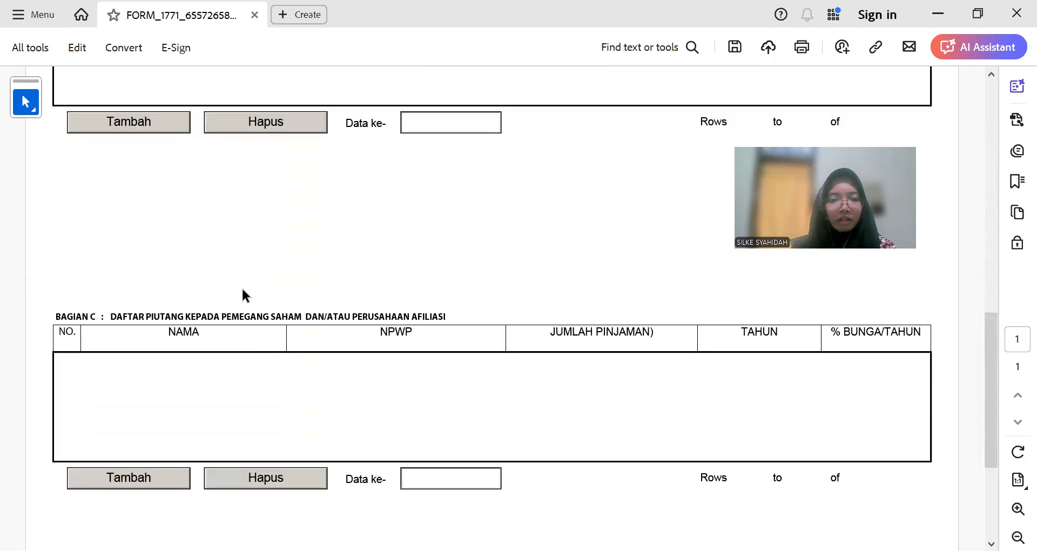
{"action": "scroll", "coordinate": [213, 341], "scroll_direction": "down", "scroll_amount": 4}
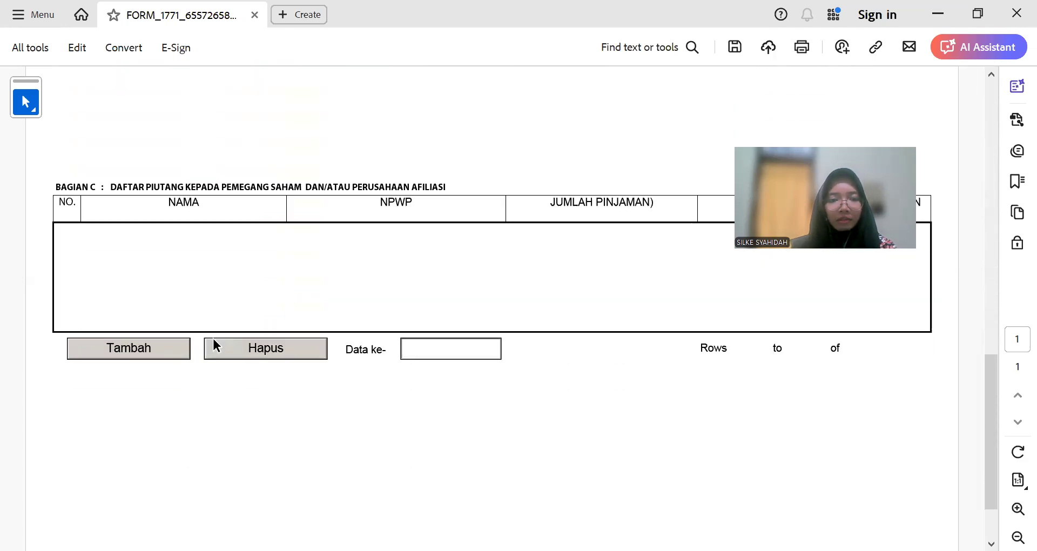
{"action": "scroll", "coordinate": [232, 338], "scroll_direction": "up", "scroll_amount": 20}
{"action": "scroll", "coordinate": [231, 340], "scroll_direction": "up", "scroll_amount": 12}
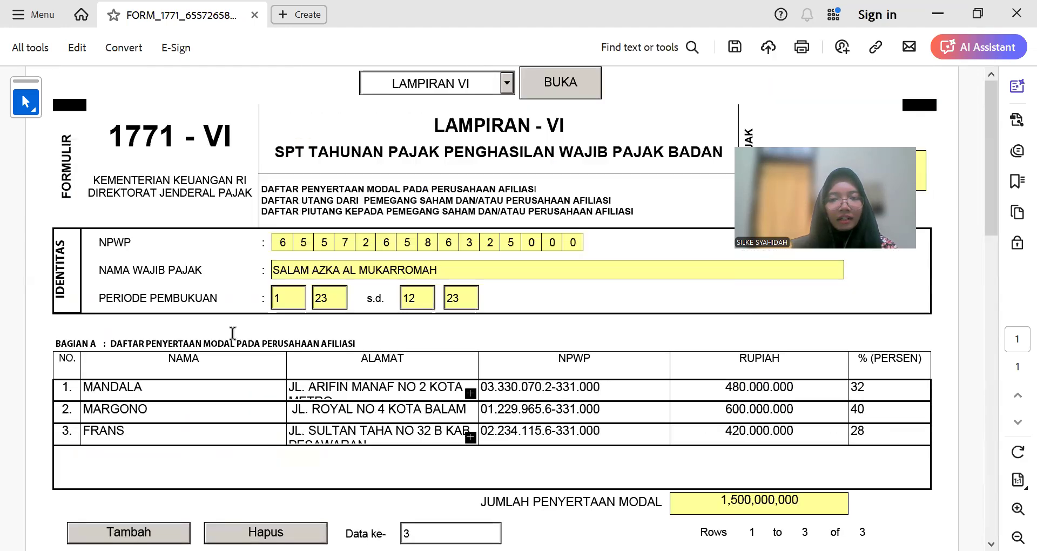
Step: Open LAMPIRAN V and go to its Bagian A shareholder table's first row
{"action": "left_click", "coordinate": [506, 84]}
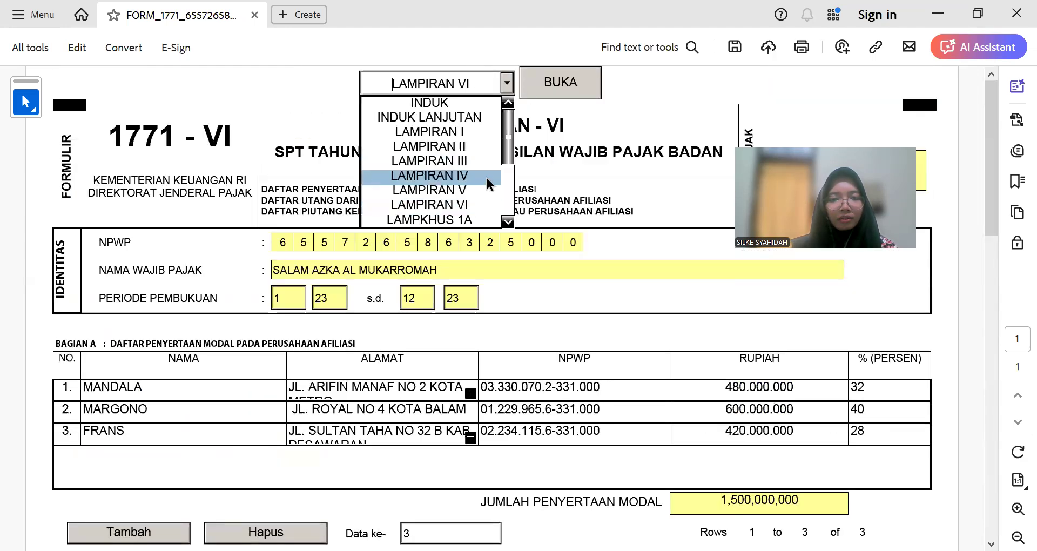
{"action": "left_click", "coordinate": [481, 186]}
{"action": "left_click", "coordinate": [572, 97]}
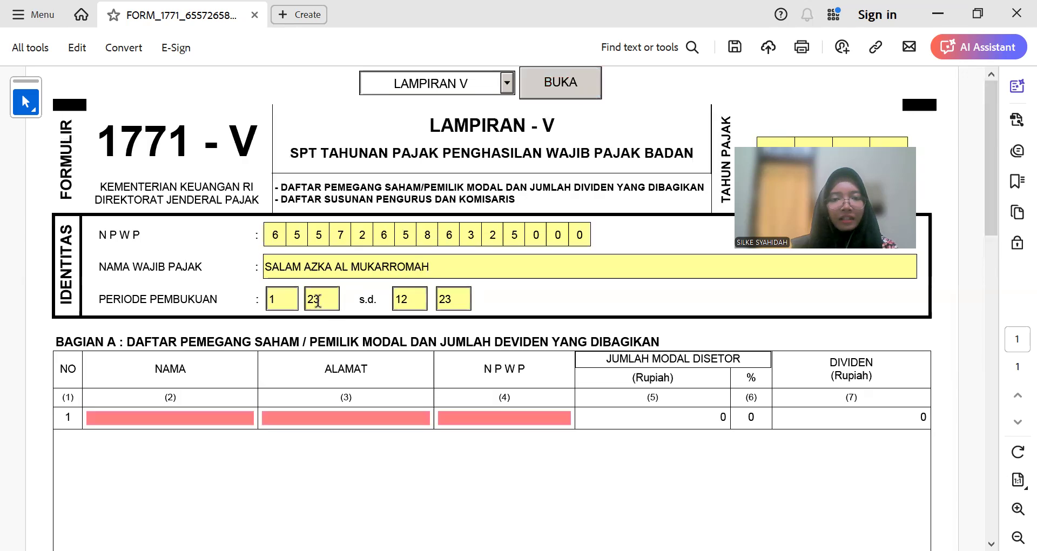
{"action": "scroll", "coordinate": [247, 319], "scroll_direction": "down", "scroll_amount": 2}
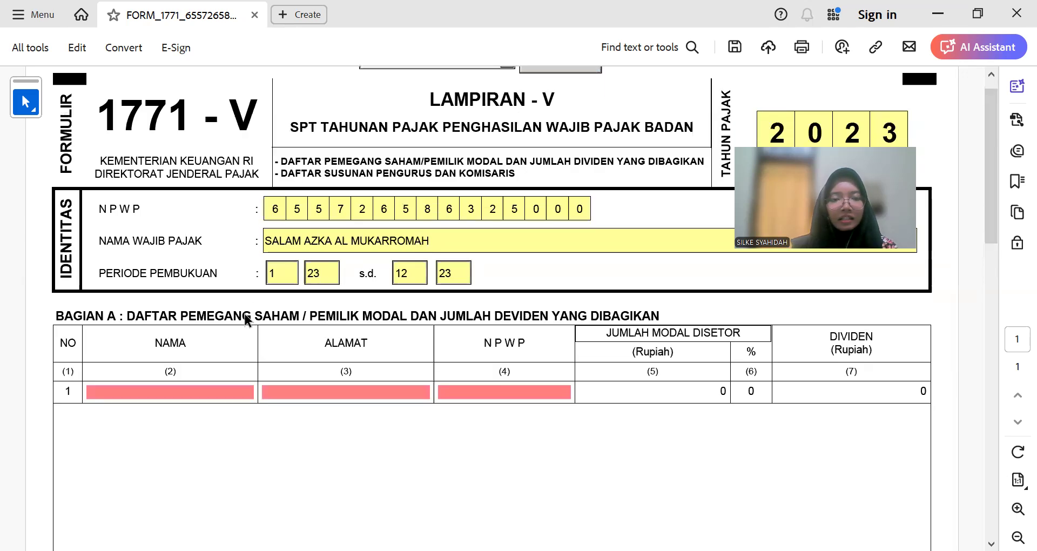
{"action": "scroll", "coordinate": [243, 372], "scroll_direction": "up", "scroll_amount": 2}
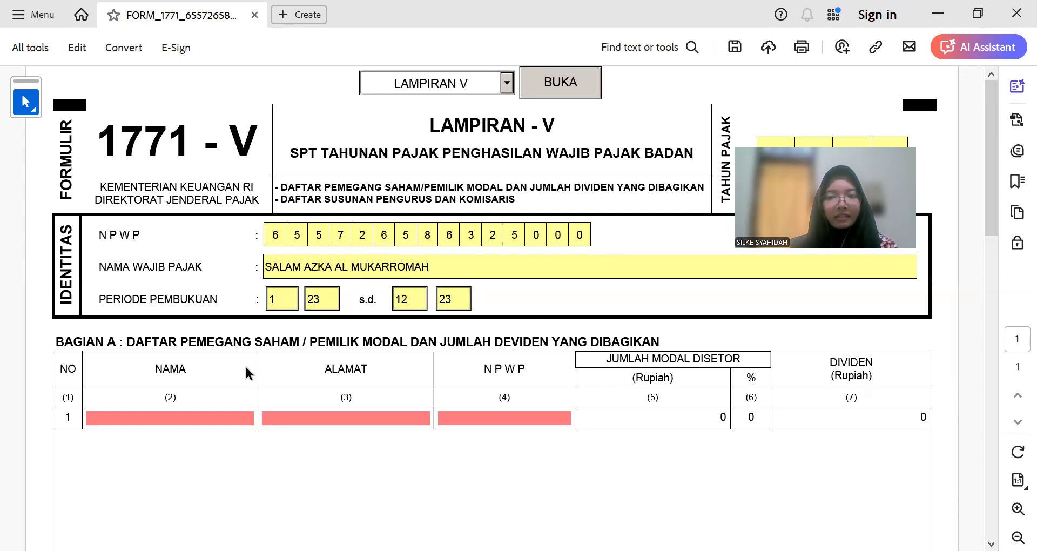
{"action": "scroll", "coordinate": [219, 359], "scroll_direction": "down", "scroll_amount": 3}
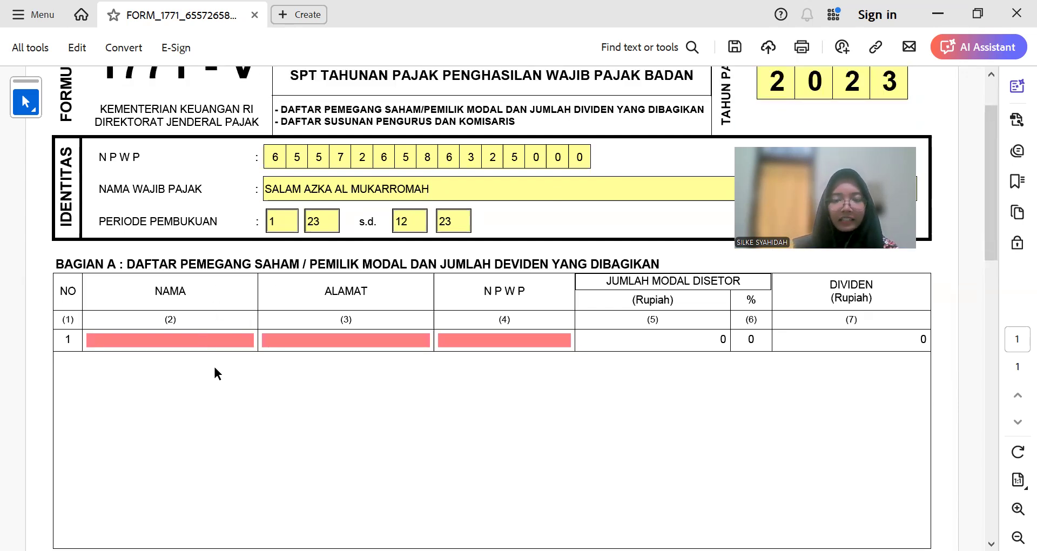
{"action": "left_click", "coordinate": [120, 339]}
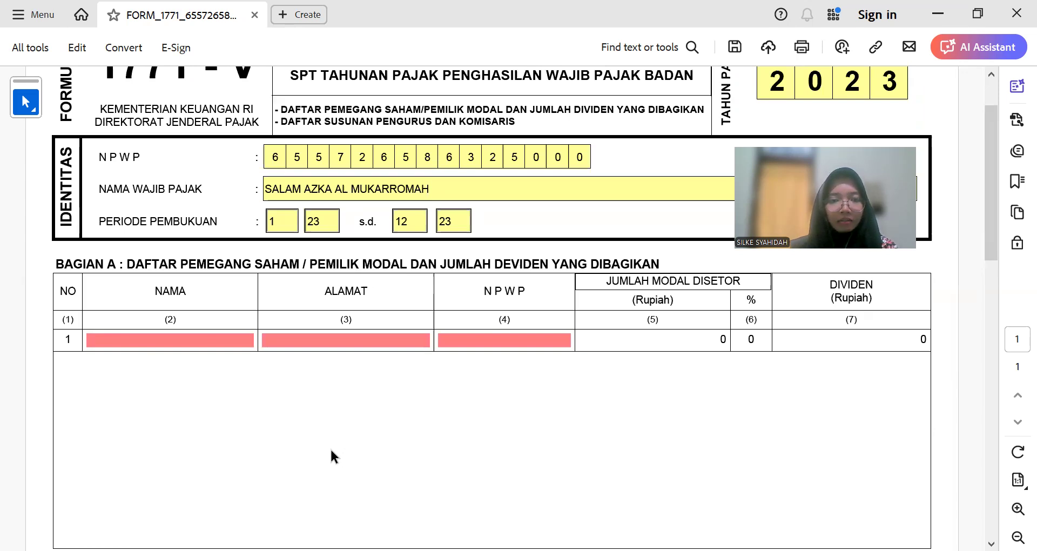
Step: Copy the first shareholder's name and address from Excel cell D15 into Lampiran V row 1
{"action": "key", "text": "alt+Tab"}
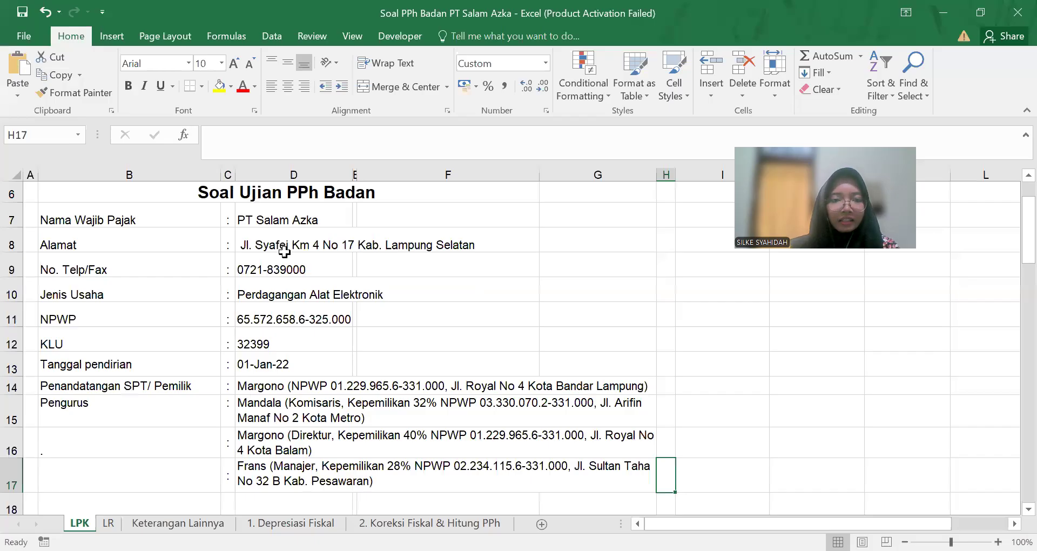
{"action": "left_click", "coordinate": [248, 139]}
{"action": "double_click", "coordinate": [246, 136]}
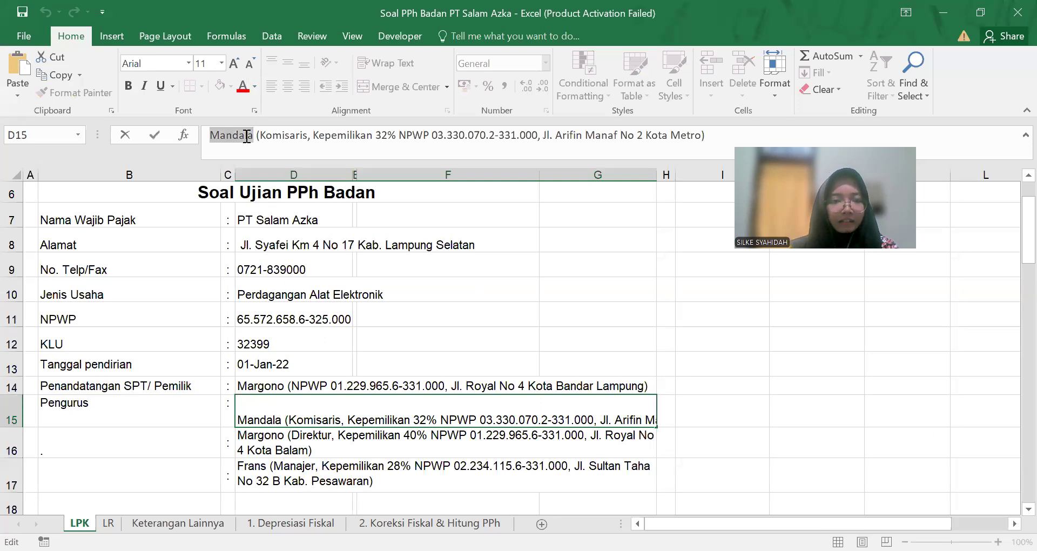
{"action": "key", "text": "alt+Tab"}
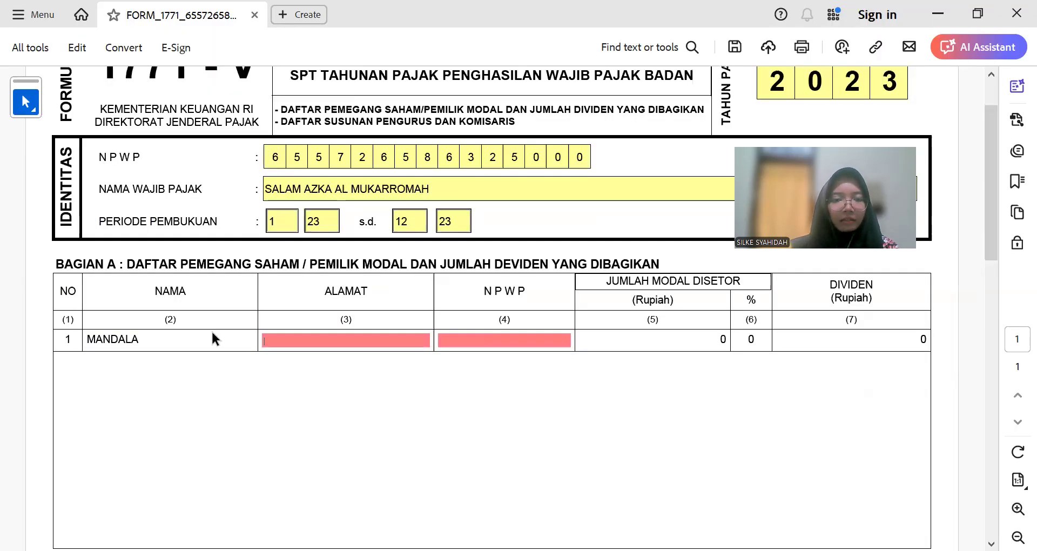
{"action": "key", "text": "alt+Tab"}
{"action": "left_click_drag", "start_coordinate": [543, 135], "coordinate": [694, 140]}
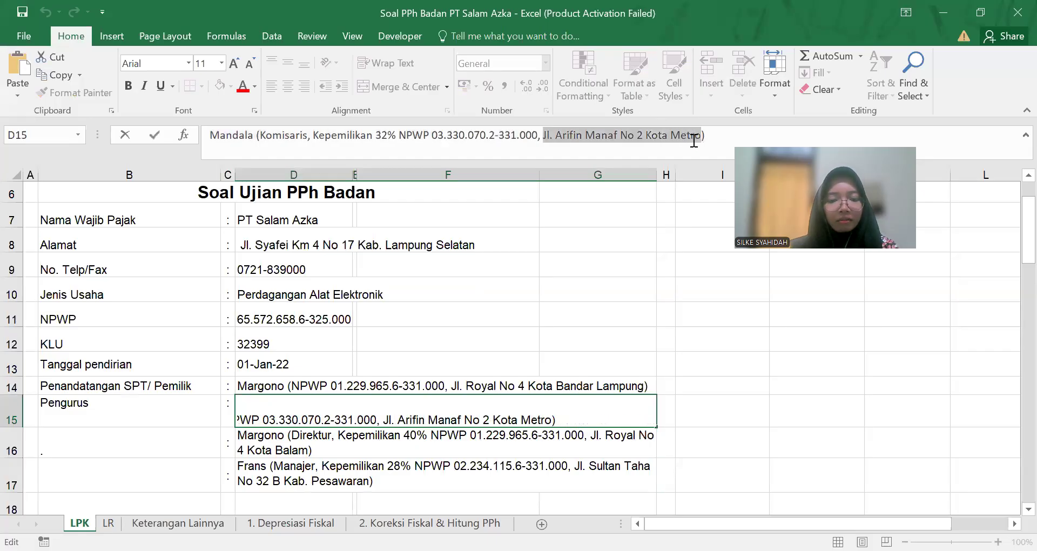
{"action": "key", "text": "ctrl+c"}
{"action": "key", "text": "alt+Tab"}
{"action": "left_click", "coordinate": [376, 340]}
{"action": "key", "text": "ctrl+v"}
{"action": "key", "text": "Tab"}
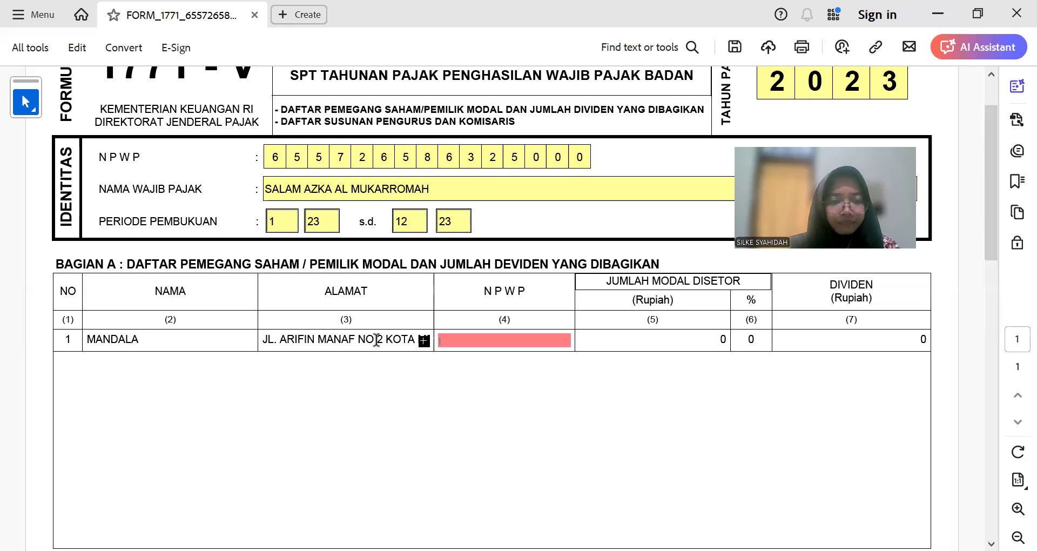
Step: Enter the first shareholder's NPWP in row 1, checking it against the spreadsheet
{"action": "key", "text": "alt+Tab"}
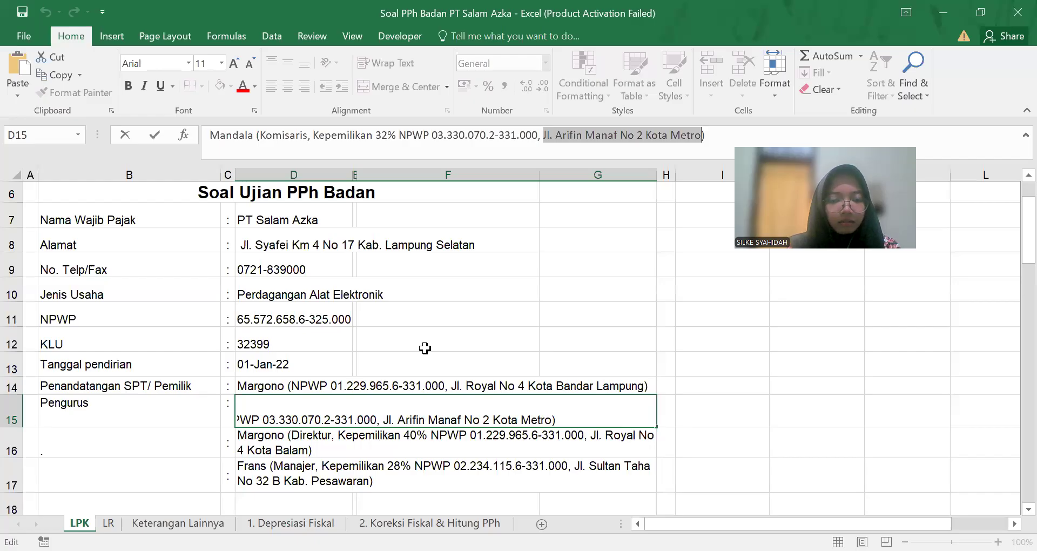
{"action": "key", "text": "alt+Tab"}
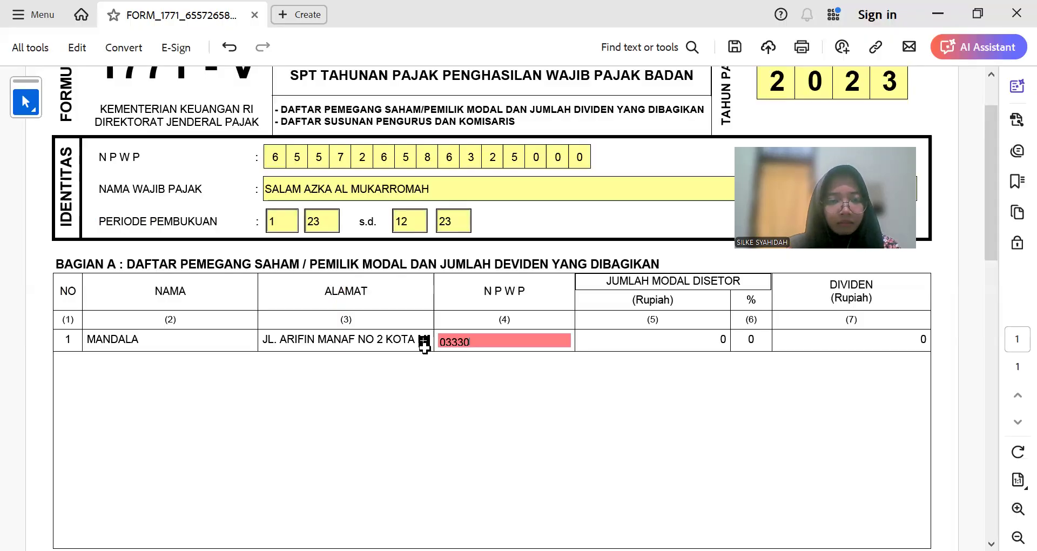
{"action": "key", "text": "alt+Tab"}
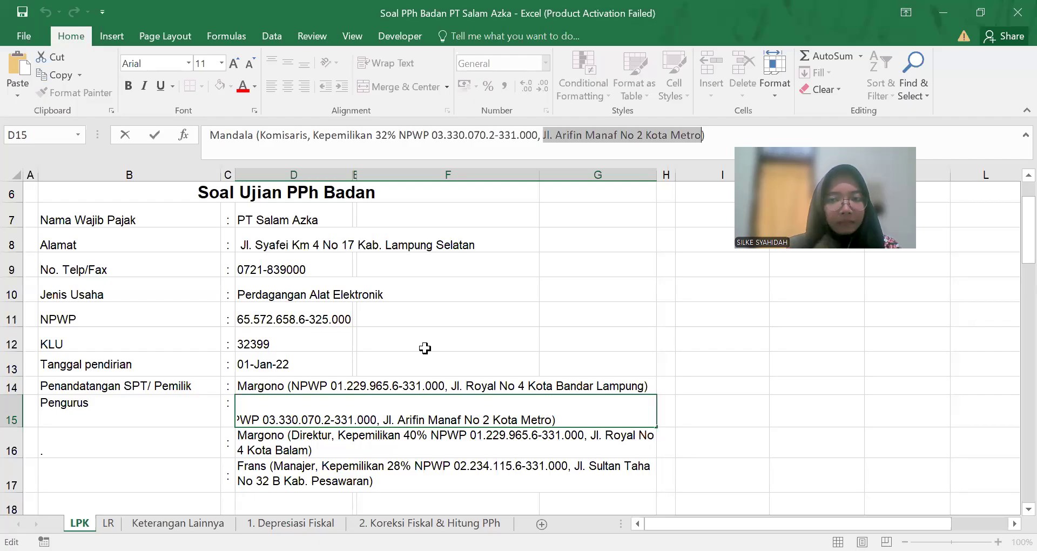
{"action": "key", "text": "Tab"}
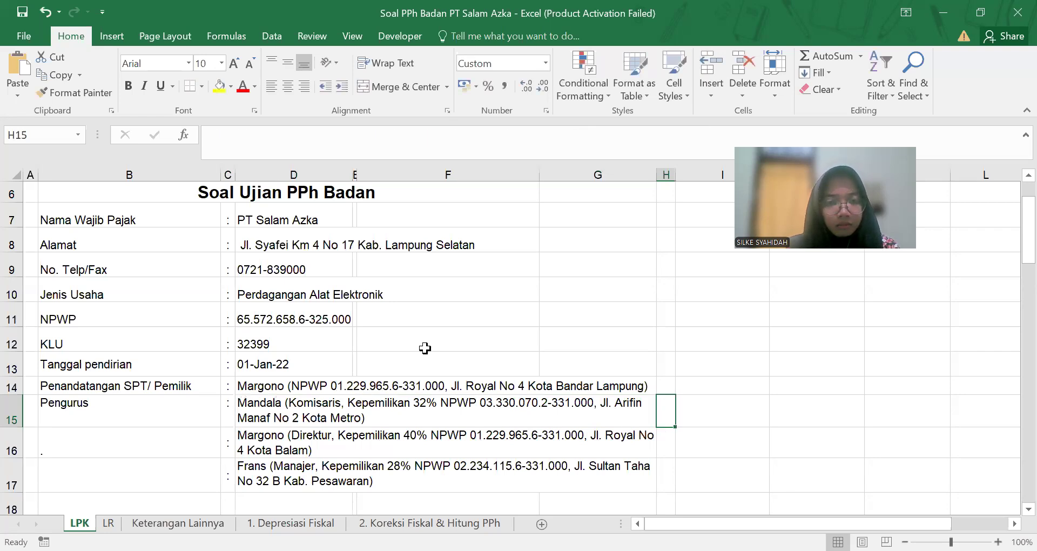
{"action": "key", "text": "alt+Tab"}
{"action": "type", "text": "33"}
{"action": "type", "text": "1.000"}
{"action": "key", "text": "Tab"}
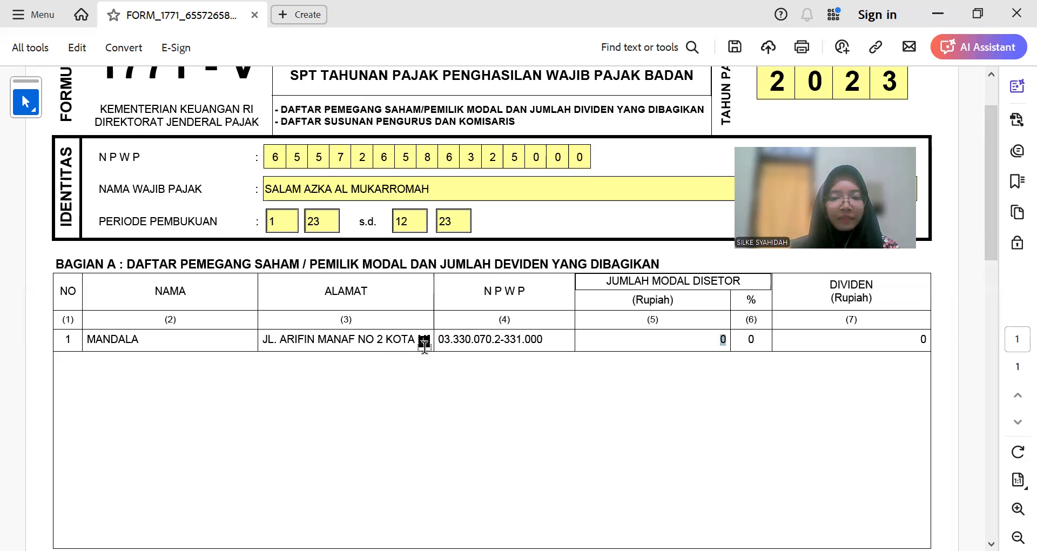
Step: Enter paid-in capital 480.000.000 at 32 percent, then add a second shareholder row
{"action": "key", "text": "alt+Tab"}
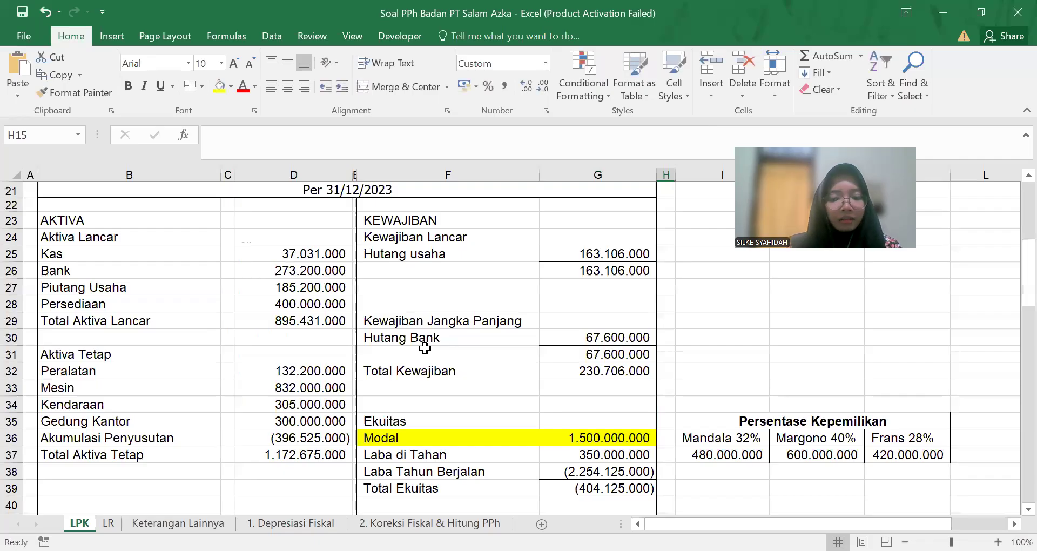
{"action": "key", "text": "alt+Tab"}
{"action": "type", "text": "480"}
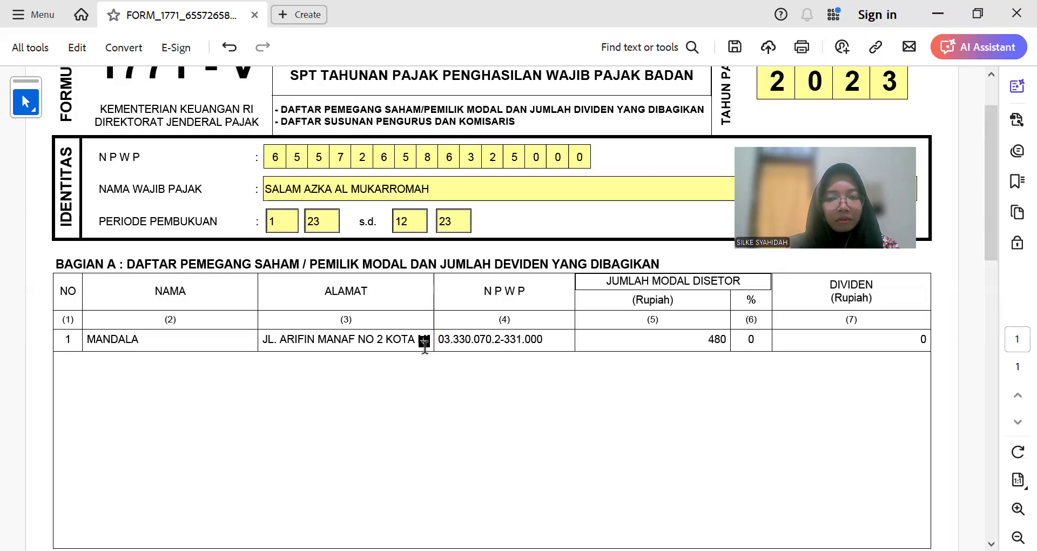
{"action": "type", "text": ".000.000"}
{"action": "key", "text": "Tab"}
{"action": "type", "text": "32"}
{"action": "key", "text": "Tab"}
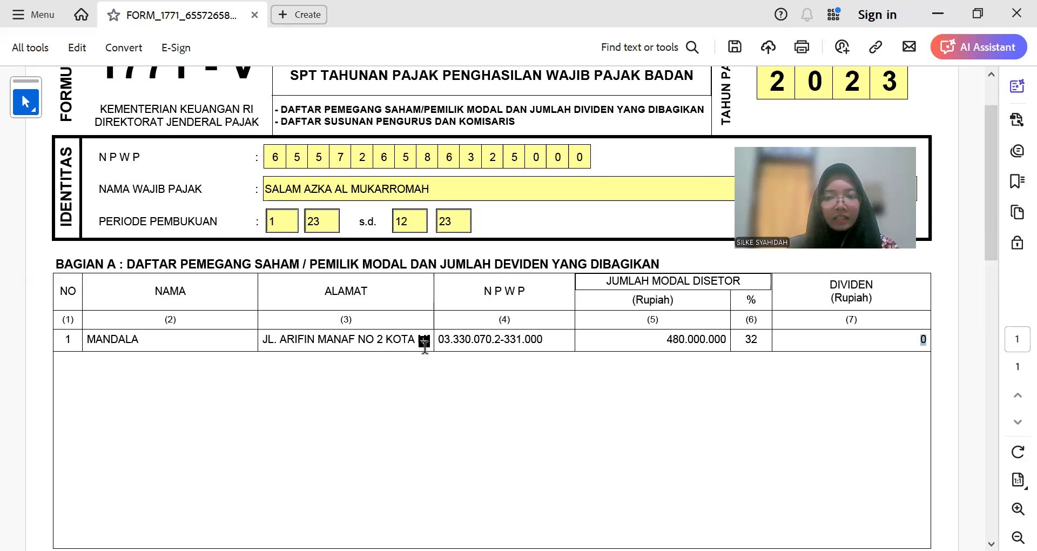
{"action": "scroll", "coordinate": [417, 347], "scroll_direction": "down", "scroll_amount": 3}
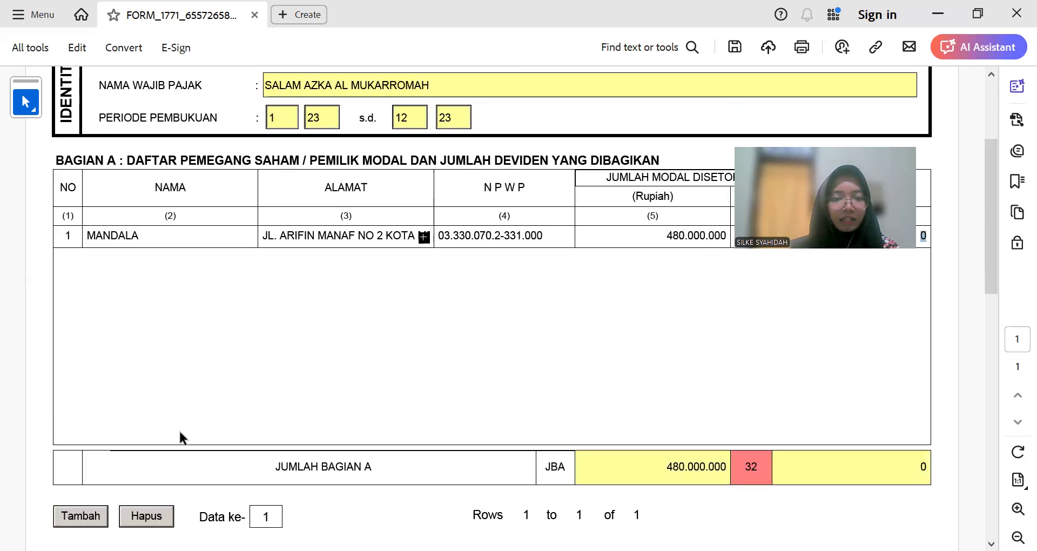
{"action": "left_click", "coordinate": [78, 518]}
Step: Copy the second shareholder's name and address from Excel cell D16 into row 2
{"action": "scroll", "coordinate": [180, 270], "scroll_direction": "up", "scroll_amount": 5}
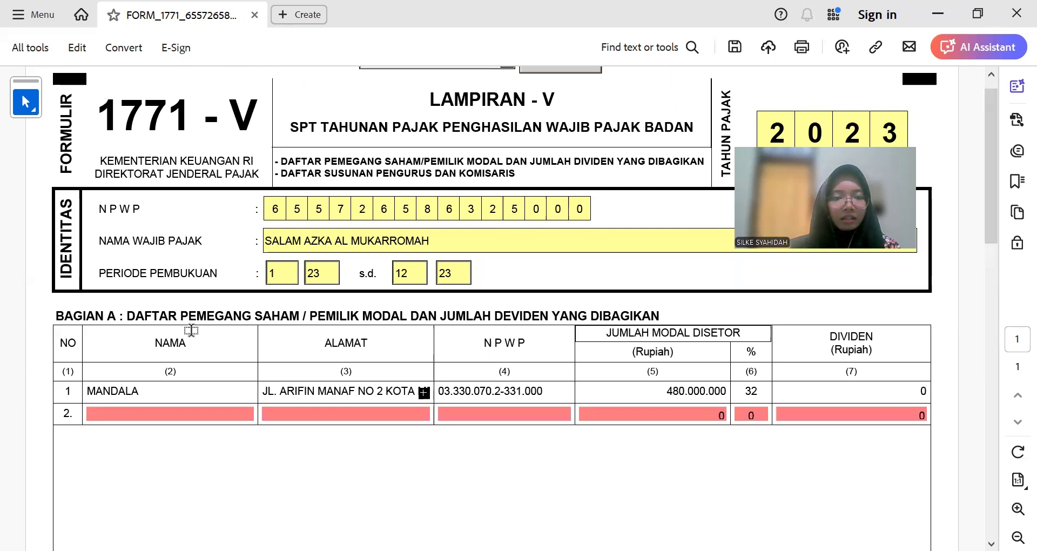
{"action": "key", "text": "alt+Tab"}
{"action": "left_click", "coordinate": [276, 442]}
{"action": "double_click", "coordinate": [236, 137]}
{"action": "key", "text": "ctrl+c"}
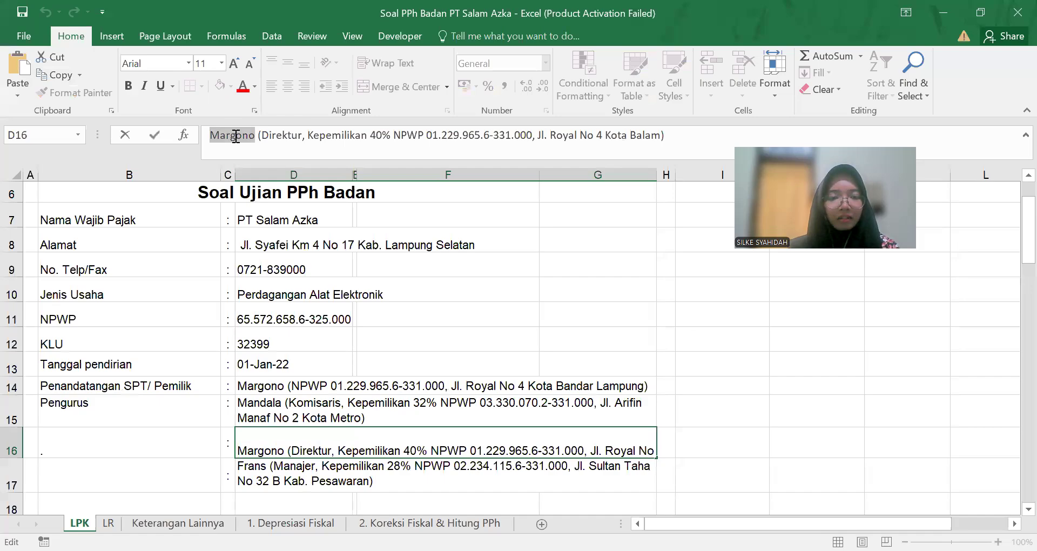
{"action": "key", "text": "alt+Tab"}
{"action": "key", "text": "ctrl+v"}
{"action": "left_click", "coordinate": [279, 415]}
{"action": "key", "text": "alt+Tab"}
{"action": "left_click", "coordinate": [571, 136]}
{"action": "left_click_drag", "start_coordinate": [641, 139], "coordinate": [652, 142]}
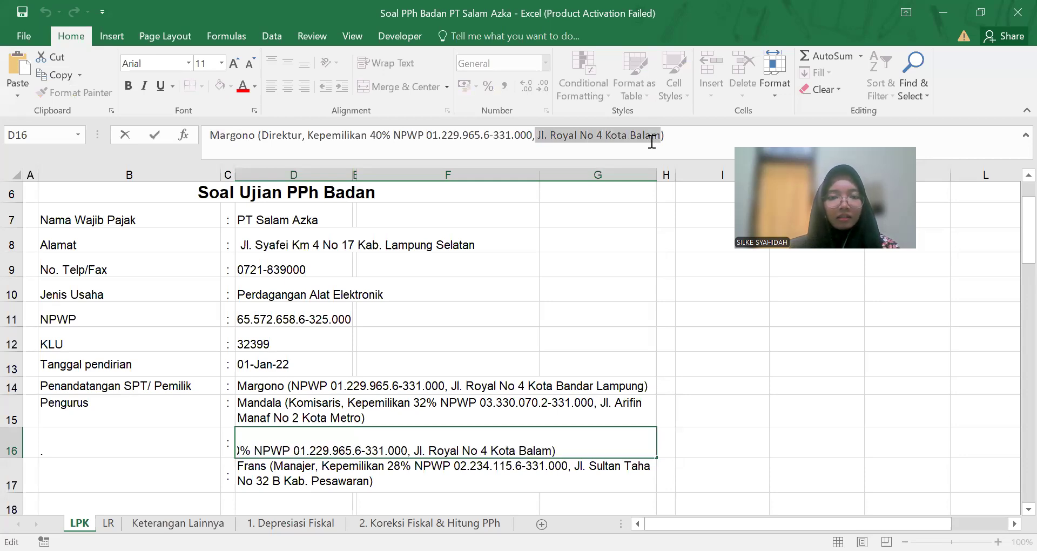
{"action": "key", "text": "alt+Tab"}
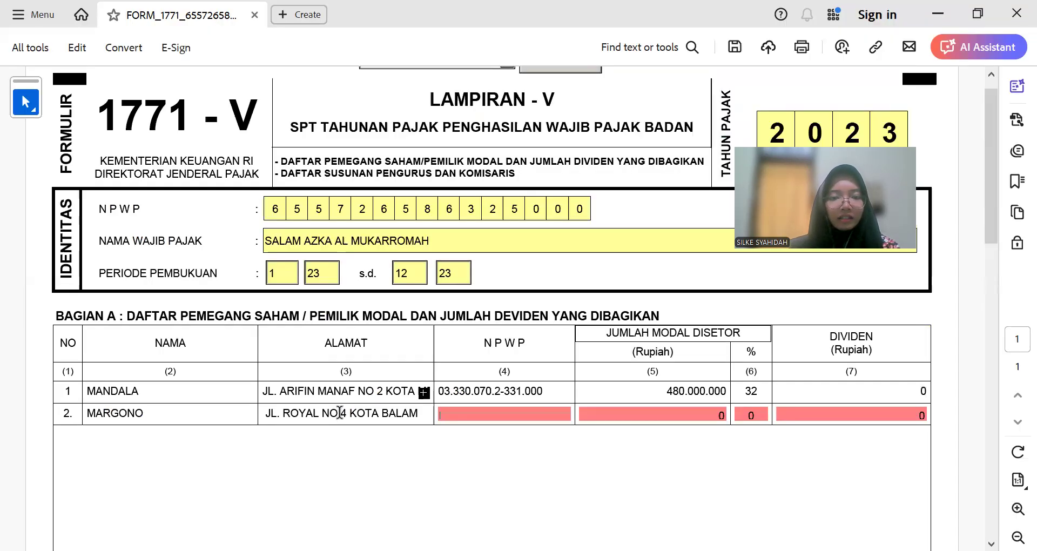
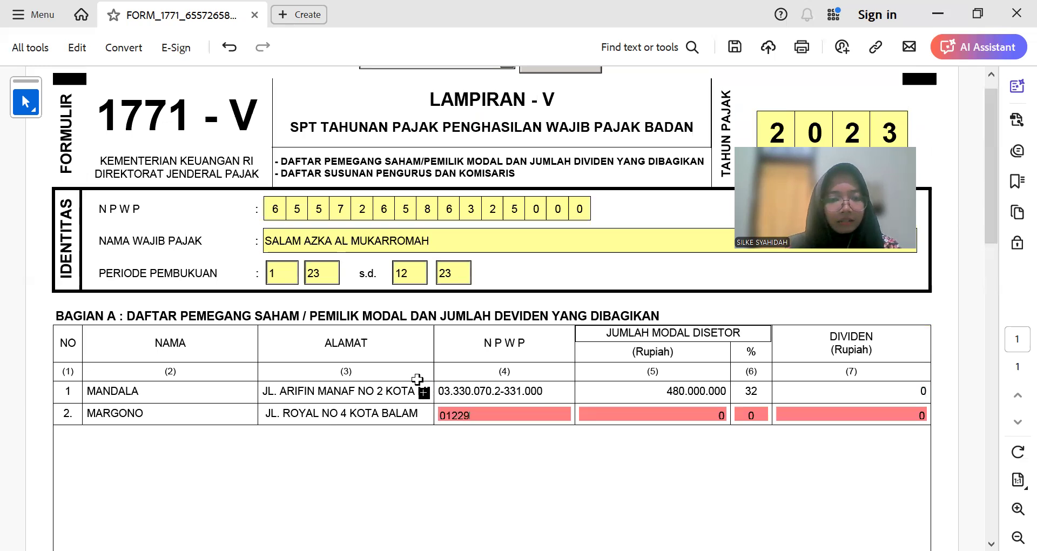
Step: Enter the second shareholder's NPWP in row 2, checking it against the spreadsheet
{"action": "key", "text": "alt+Tab"}
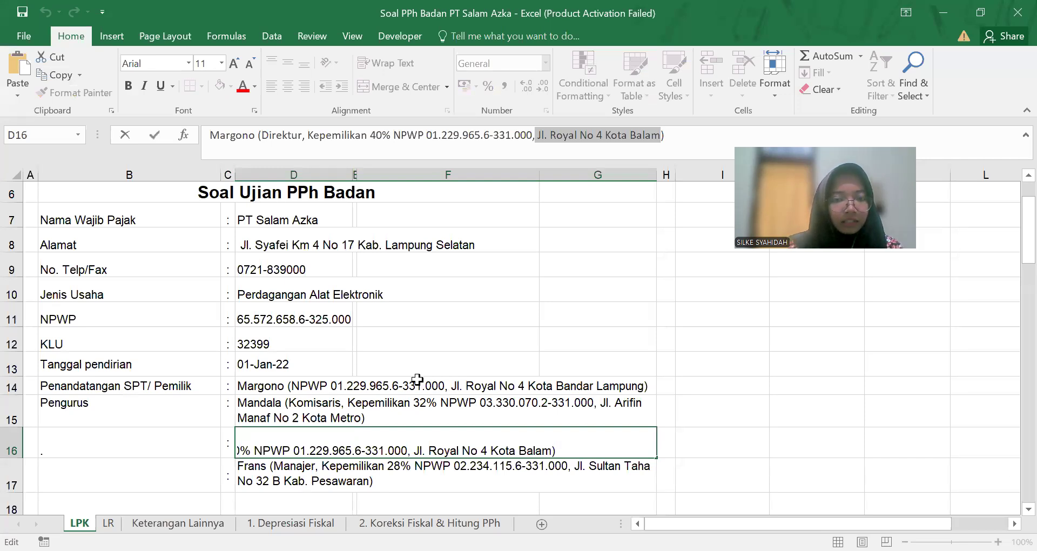
{"action": "key", "text": "alt+Tab"}
{"action": "key", "text": "Tab"}
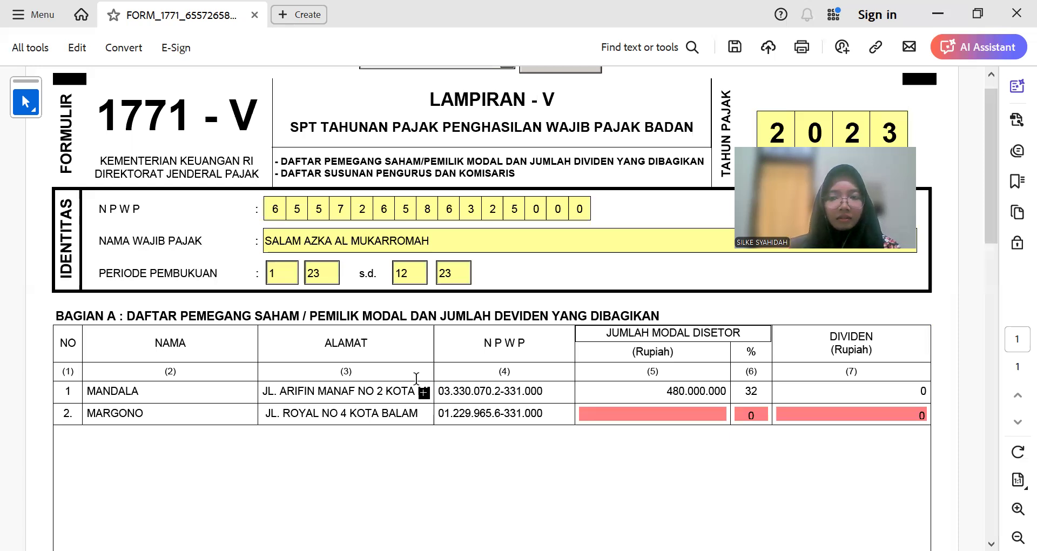
Step: Enter capital 600.000.000, 40 percent and 0 dividend, then add a third row
{"action": "key", "text": "alt+Tab"}
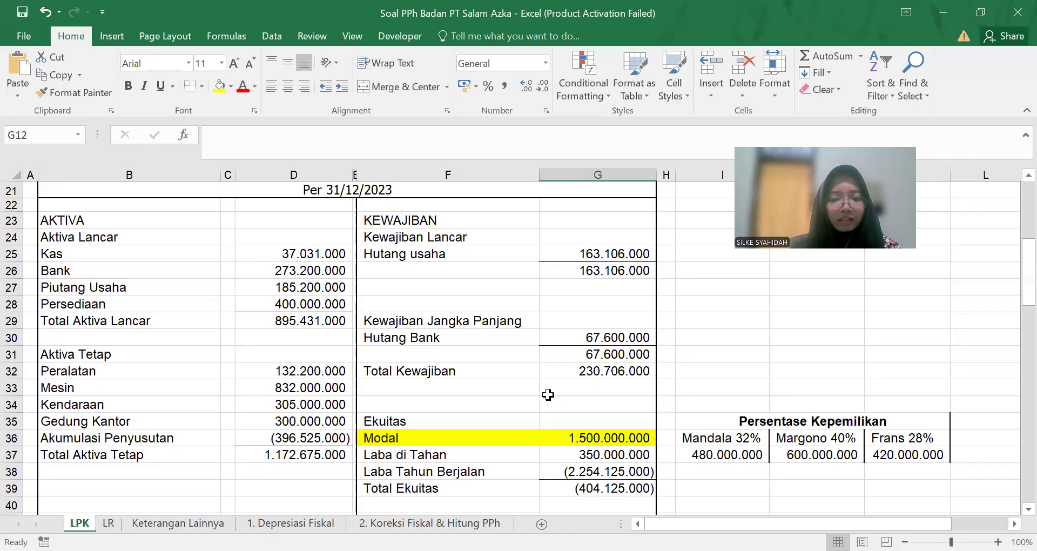
{"action": "key", "text": "alt+Tab"}
{"action": "type", "text": "000"}
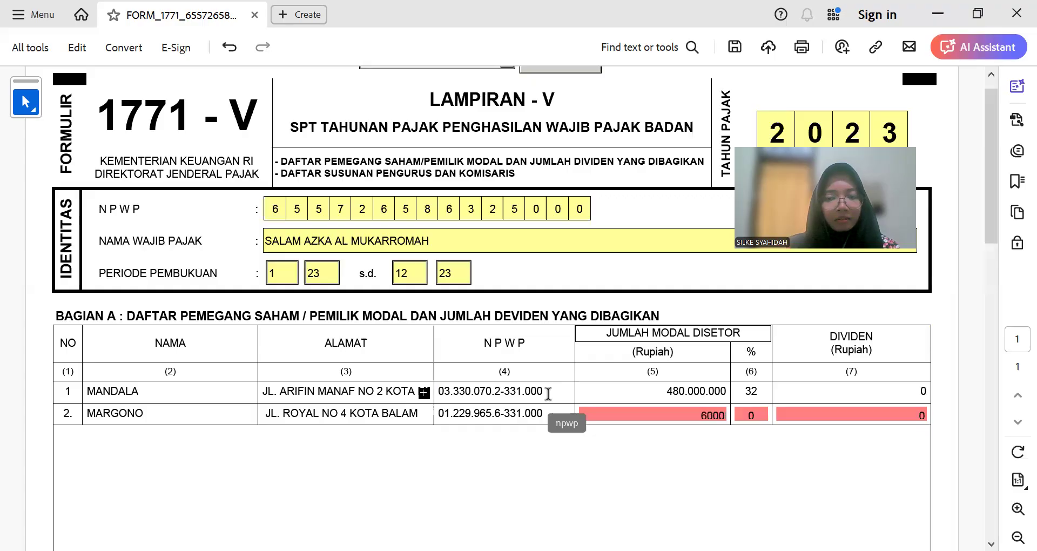
{"action": "type", "text": ".000000"}
{"action": "key", "text": "Tab"}
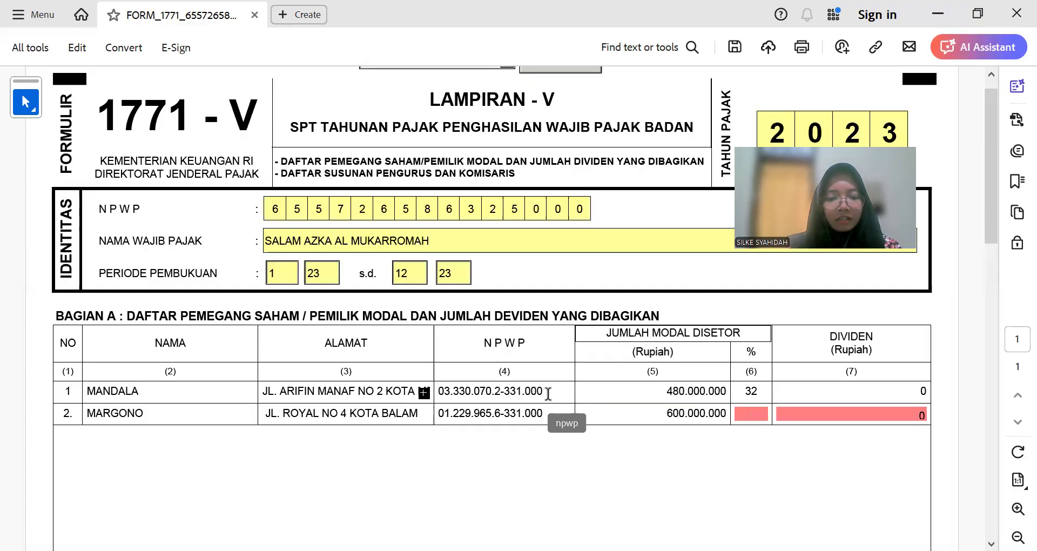
{"action": "type", "text": "40"}
{"action": "key", "text": "Tab"}
{"action": "type", "text": "0"}
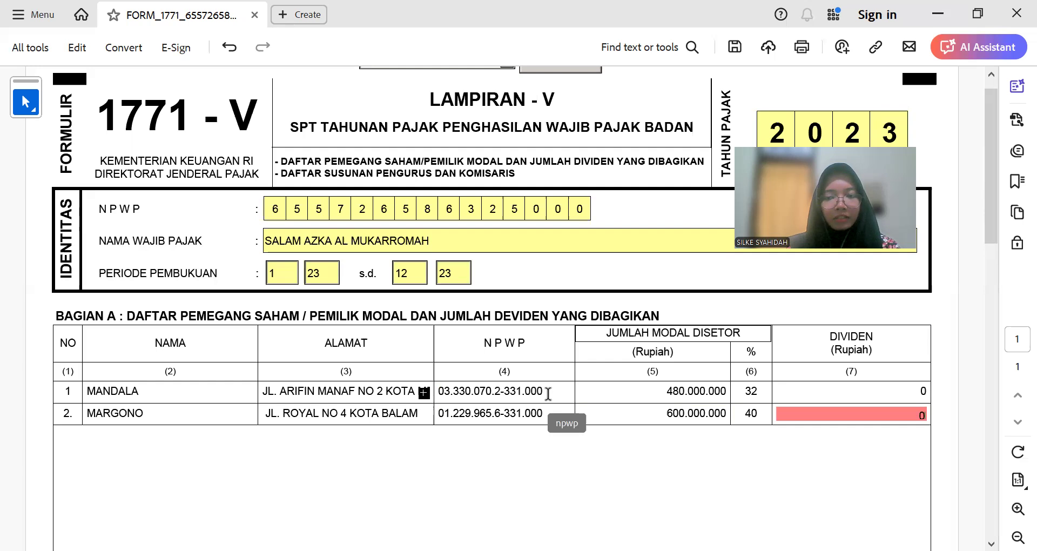
{"action": "scroll", "coordinate": [548, 393], "scroll_direction": "down", "scroll_amount": 5}
{"action": "left_click", "coordinate": [86, 359]}
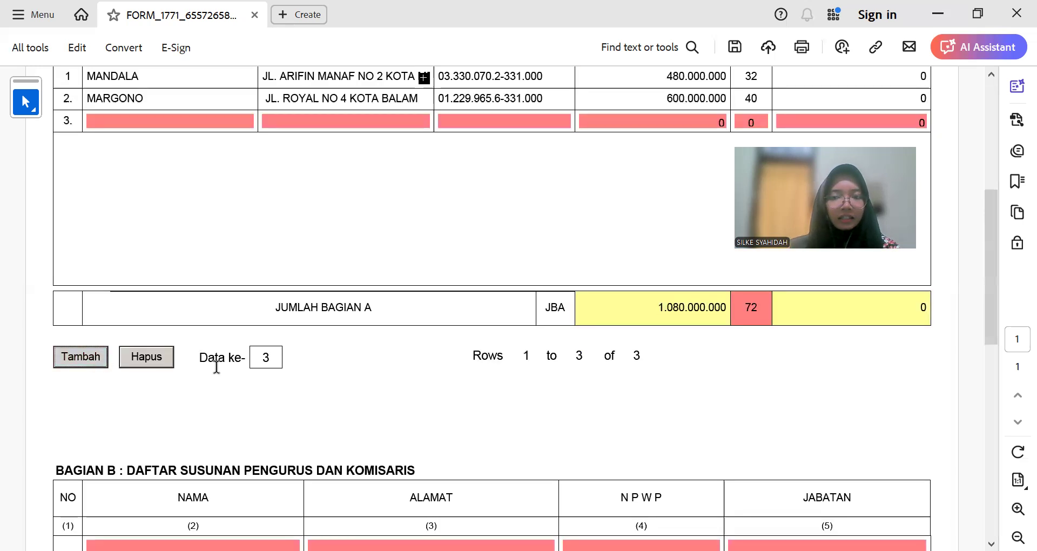
Step: Copy the third shareholder's name from Excel cell D17 into row 3
{"action": "scroll", "coordinate": [215, 372], "scroll_direction": "up", "scroll_amount": 2}
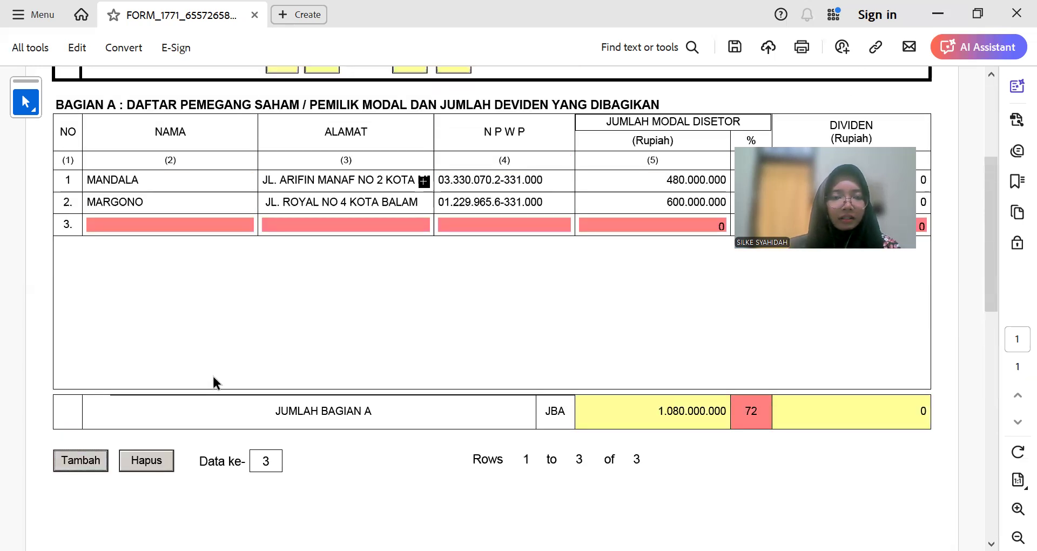
{"action": "key", "text": "alt+Tab"}
{"action": "double_click", "coordinate": [216, 135]}
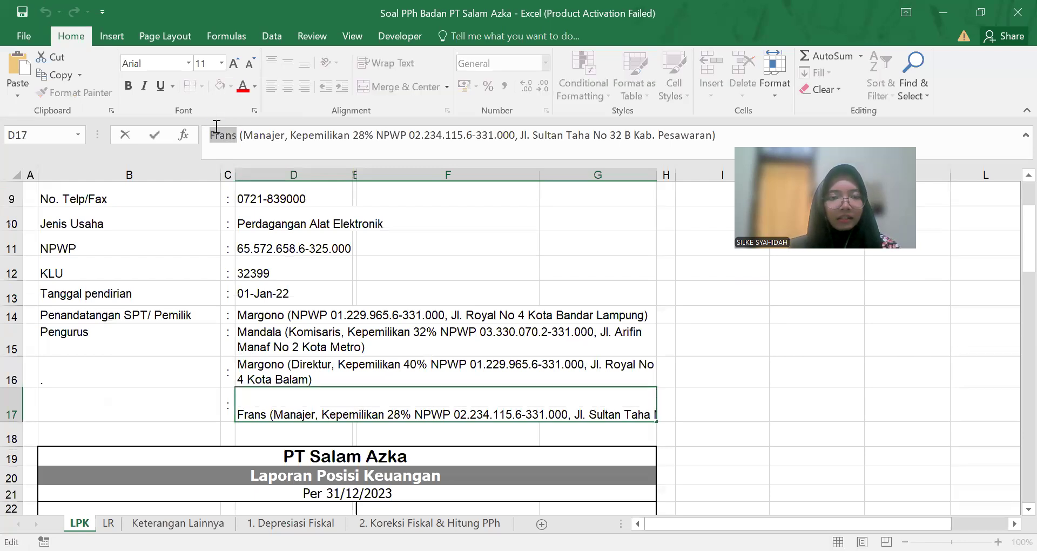
{"action": "key", "text": "ctrl+c"}
{"action": "key", "text": "alt+Tab"}
{"action": "left_click", "coordinate": [164, 224]}
{"action": "key", "text": "ctrl+v"}
{"action": "key", "text": "Tab"}
Step: Copy the third shareholder's address from cell D17 into row 3's address field
{"action": "key", "text": "alt+Tab"}
{"action": "left_click_drag", "start_coordinate": [517, 135], "coordinate": [707, 135]}
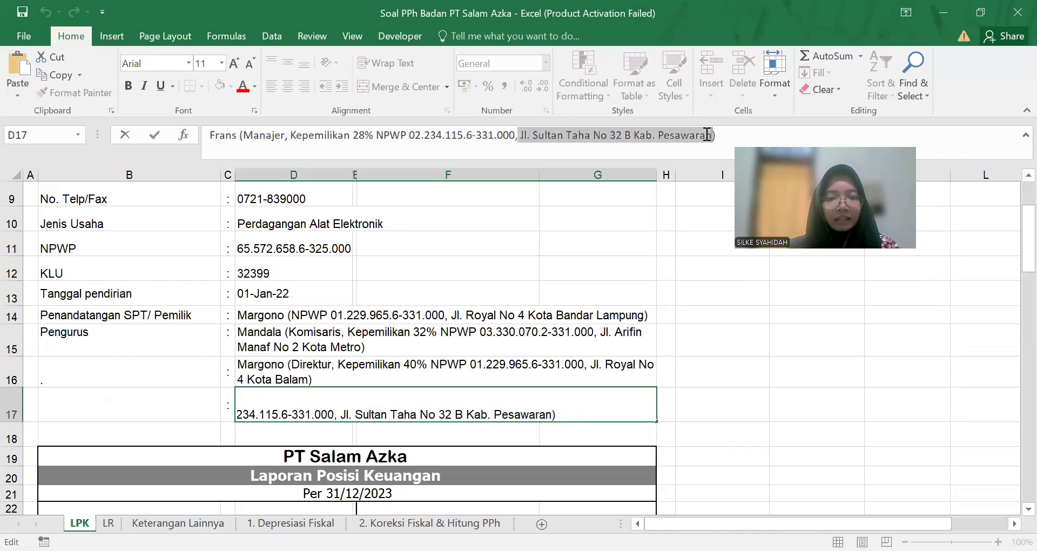
{"action": "key", "text": "ctrl+c"}
{"action": "key", "text": "alt+Tab"}
{"action": "left_click", "coordinate": [389, 231]}
{"action": "key", "text": "ctrl+v"}
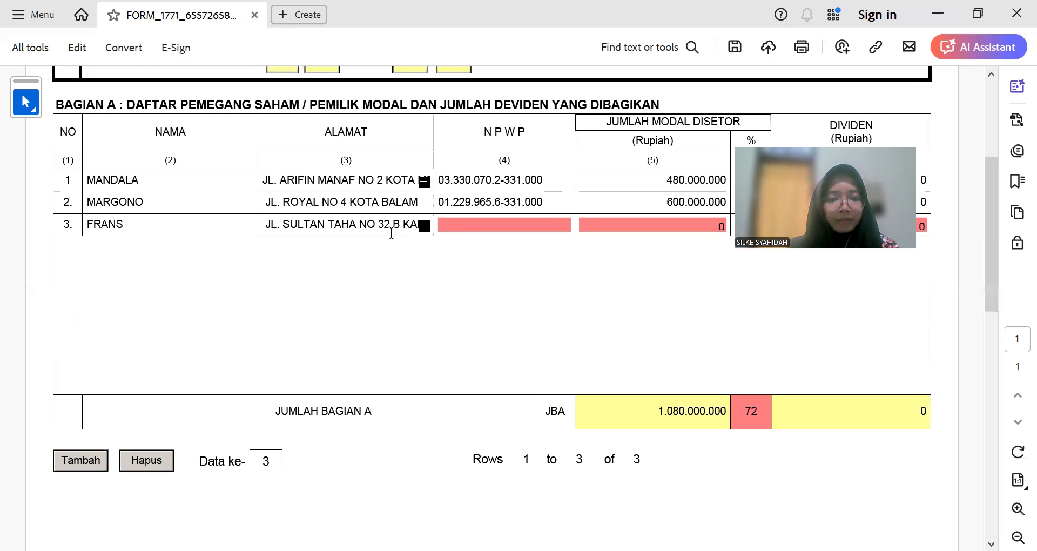
Step: Enter the third shareholder's NPWP in row 3, checking it against the spreadsheet
{"action": "key", "text": "alt+Tab"}
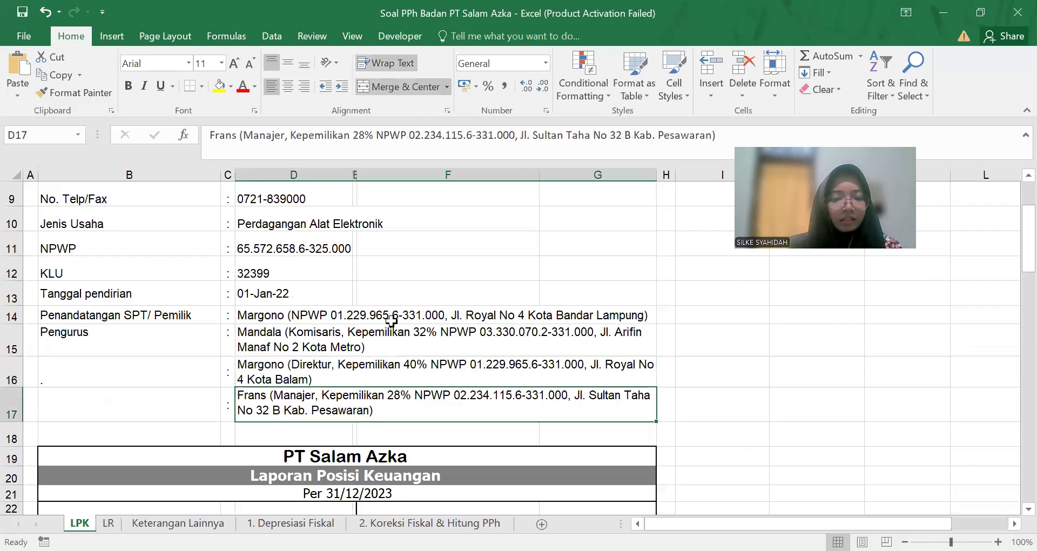
{"action": "key", "text": "alt+Tab"}
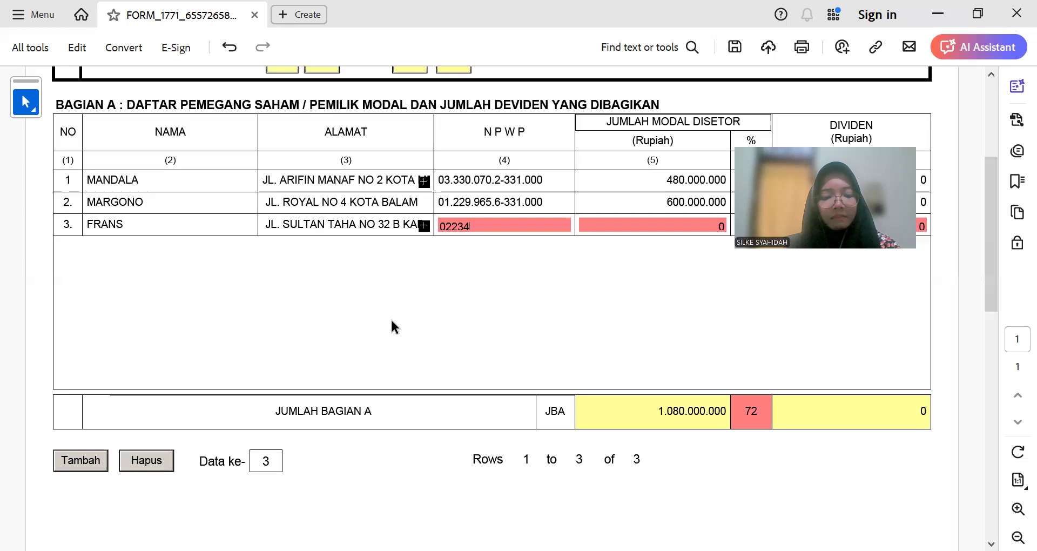
{"action": "key", "text": "alt+Tab"}
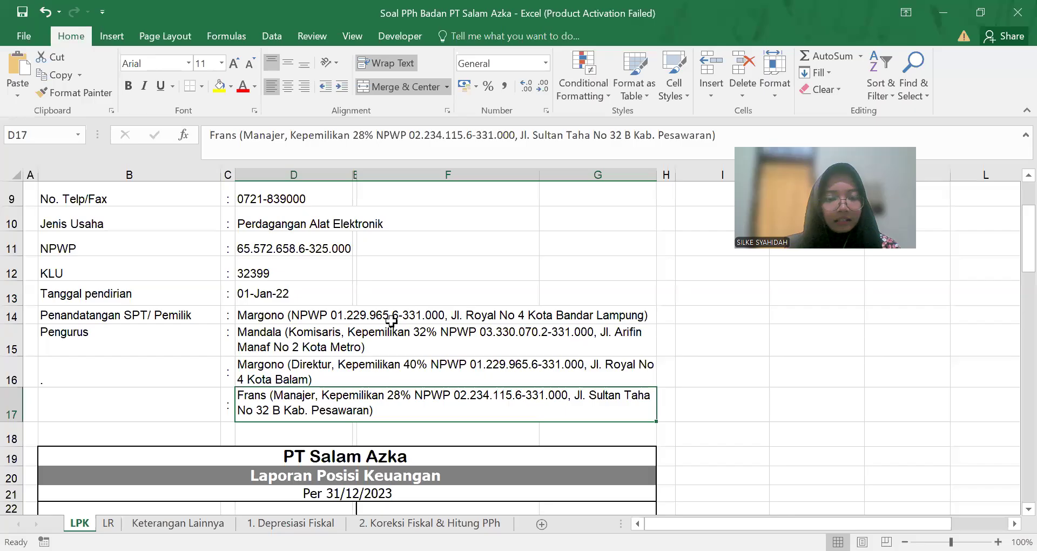
{"action": "key", "text": "alt+Tab"}
{"action": "type", "text": "331.000"}
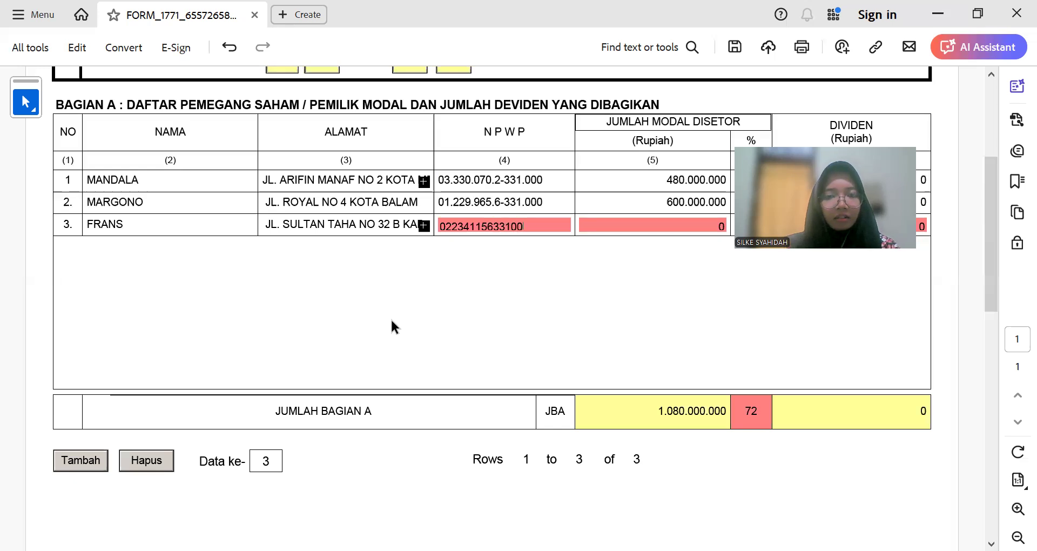
{"action": "key", "text": "Tab"}
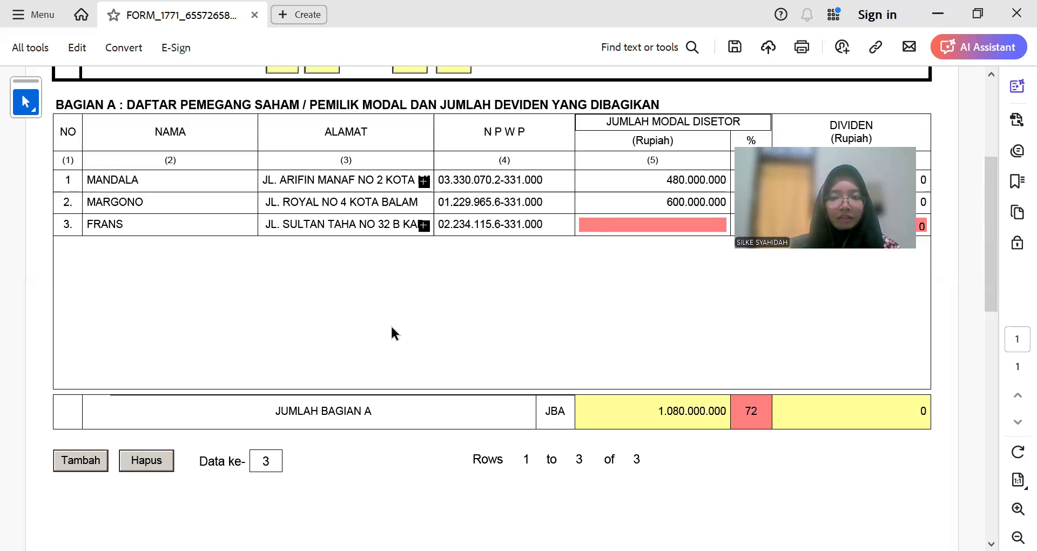
Step: Enter capital 420.000.000, 28 percent and 0 dividend for row 3
{"action": "scroll", "coordinate": [610, 359], "scroll_direction": "up", "scroll_amount": 3}
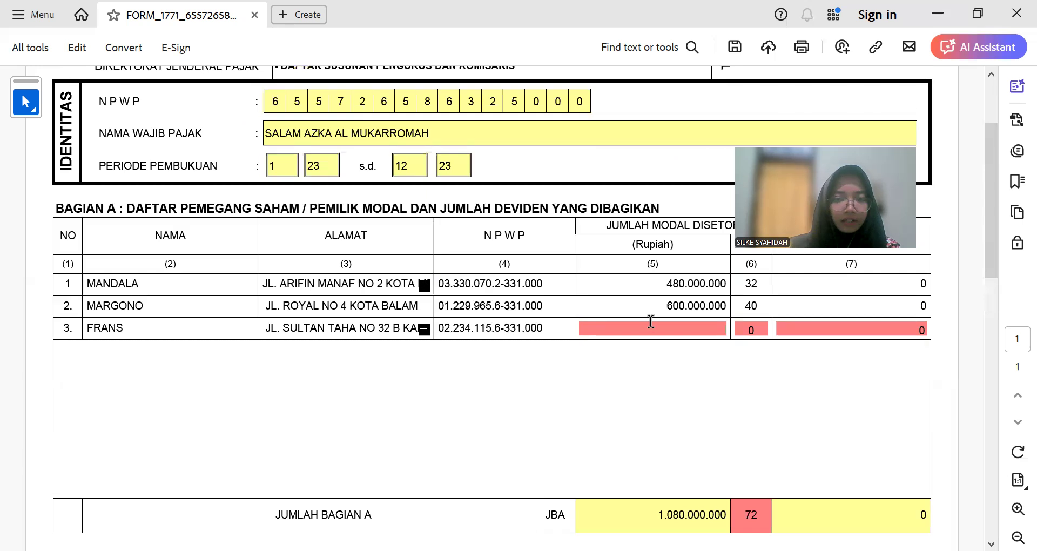
{"action": "type", "text": "42"}
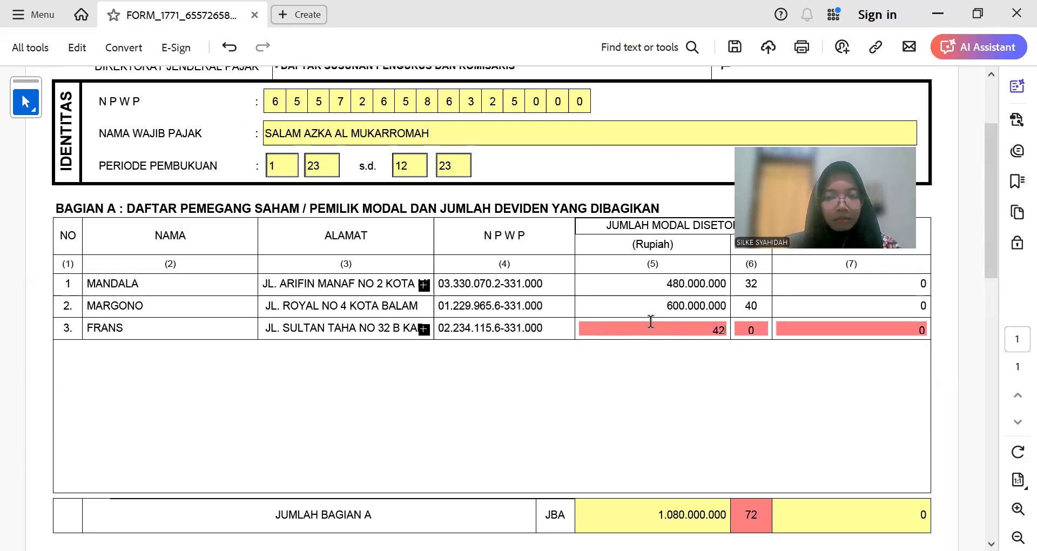
{"action": "type", "text": "0.000.000"}
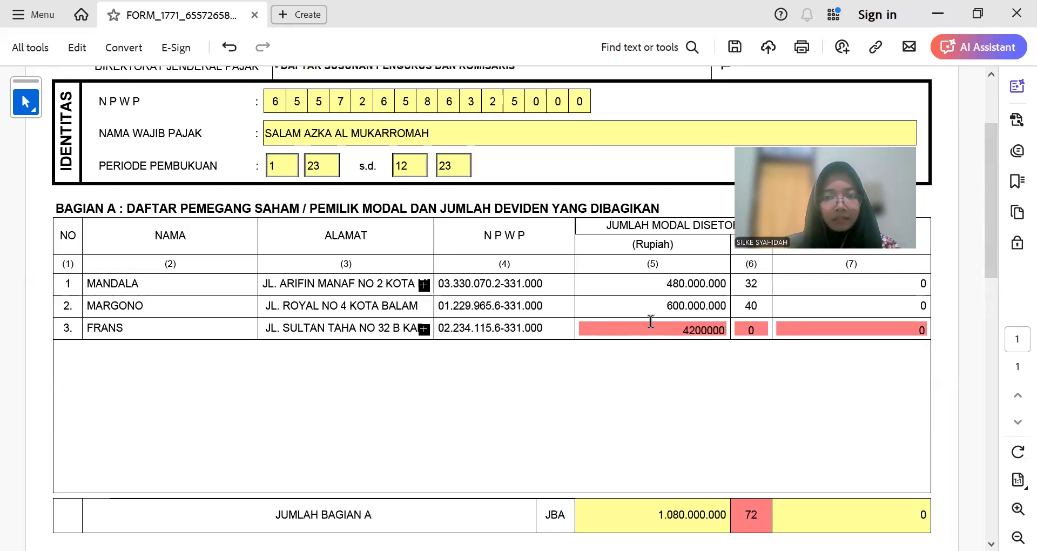
{"action": "key", "text": "Tab"}
{"action": "type", "text": "28"}
{"action": "key", "text": "Tab"}
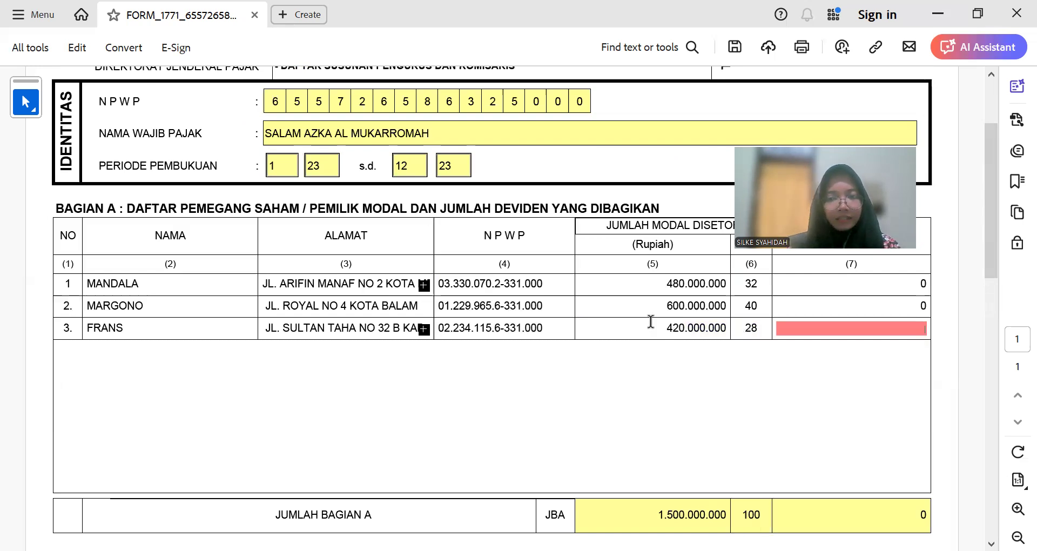
{"action": "type", "text": "0"}
{"action": "key", "text": "Tab"}
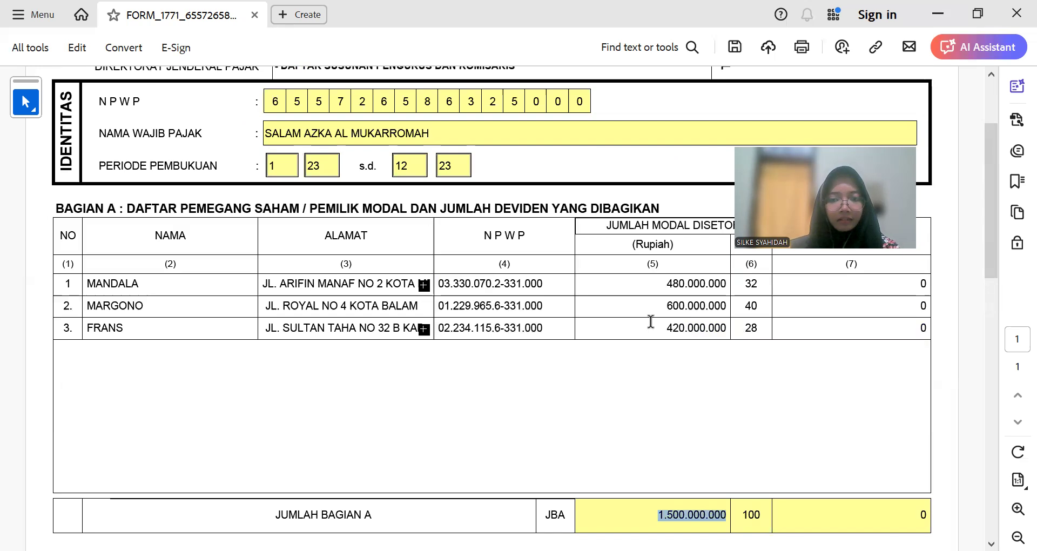
{"action": "scroll", "coordinate": [481, 360], "scroll_direction": "down", "scroll_amount": 3}
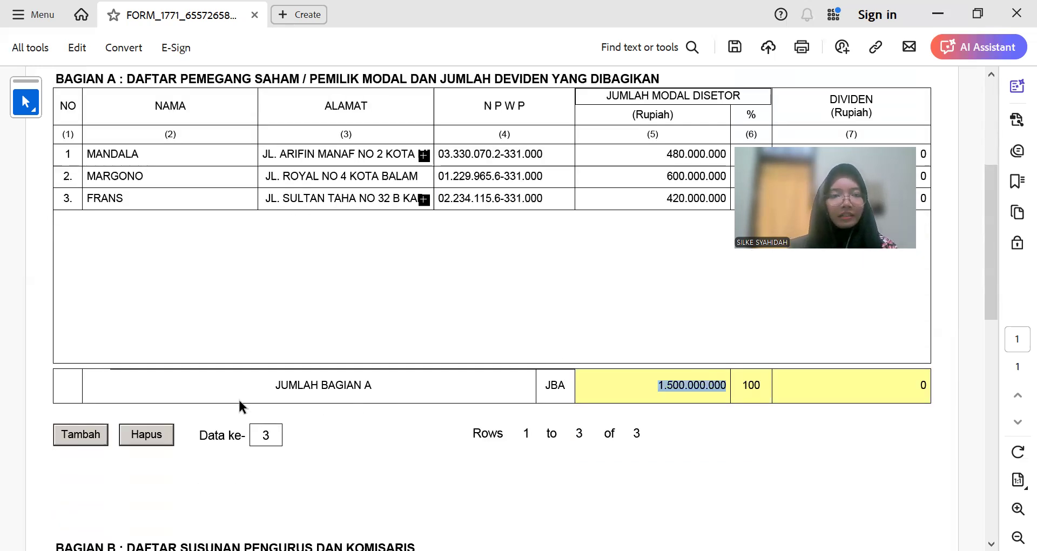
{"action": "scroll", "coordinate": [239, 399], "scroll_direction": "down", "scroll_amount": 1}
{"action": "scroll", "coordinate": [250, 366], "scroll_direction": "down", "scroll_amount": 5}
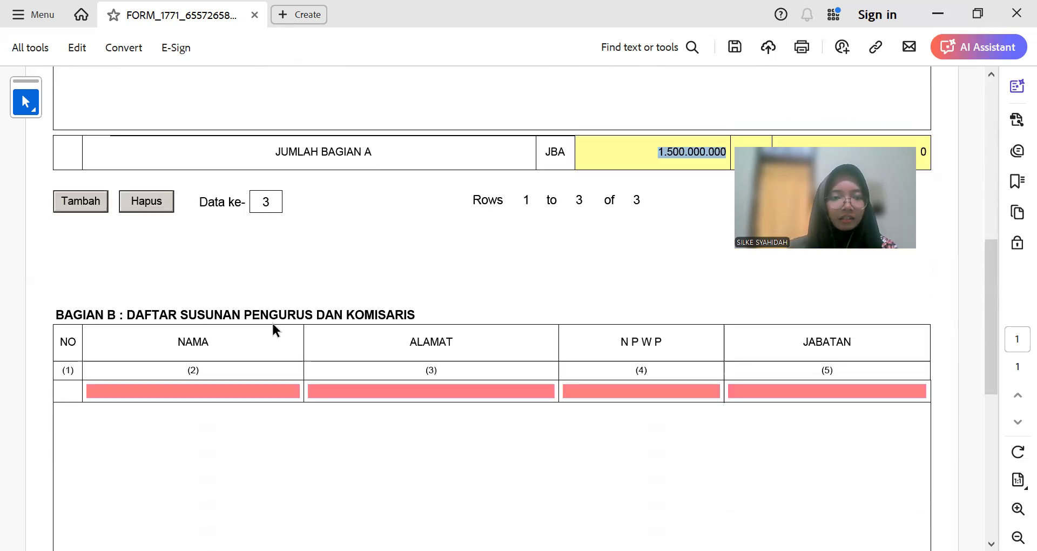
{"action": "scroll", "coordinate": [272, 324], "scroll_direction": "down", "scroll_amount": 4}
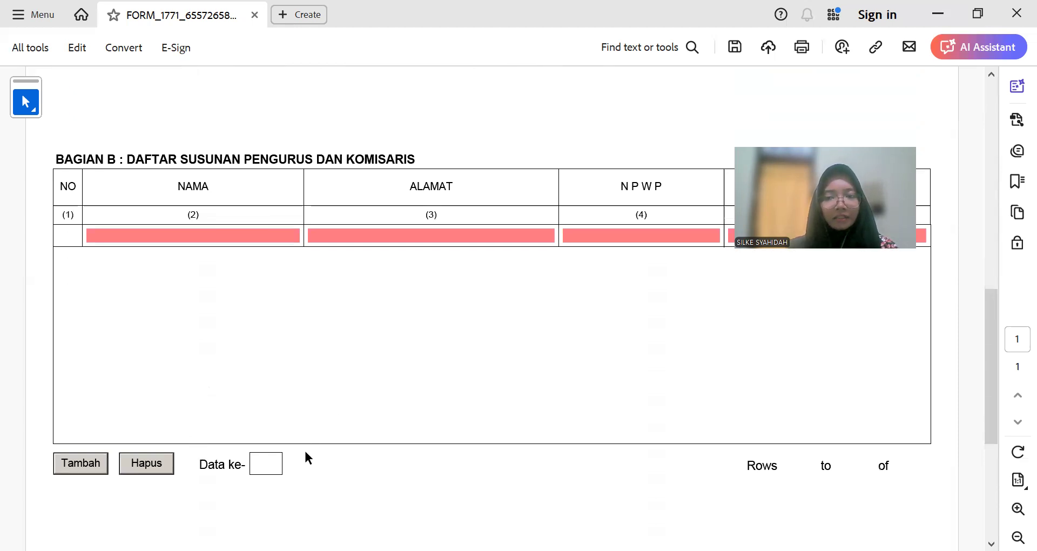
{"action": "scroll", "coordinate": [305, 451], "scroll_direction": "up", "scroll_amount": 1}
{"action": "scroll", "coordinate": [301, 460], "scroll_direction": "up", "scroll_amount": 7}
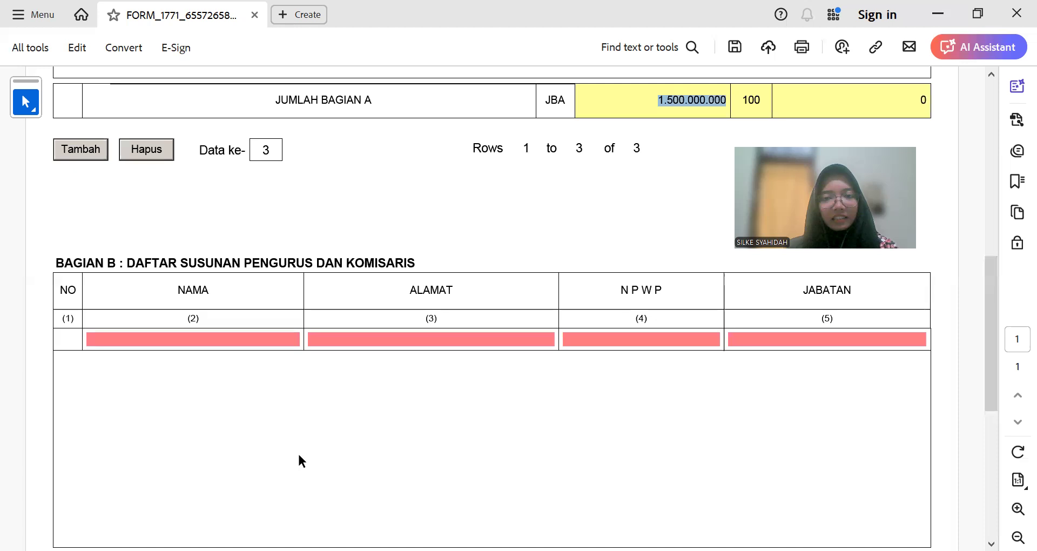
{"action": "scroll", "coordinate": [245, 440], "scroll_direction": "up", "scroll_amount": 19}
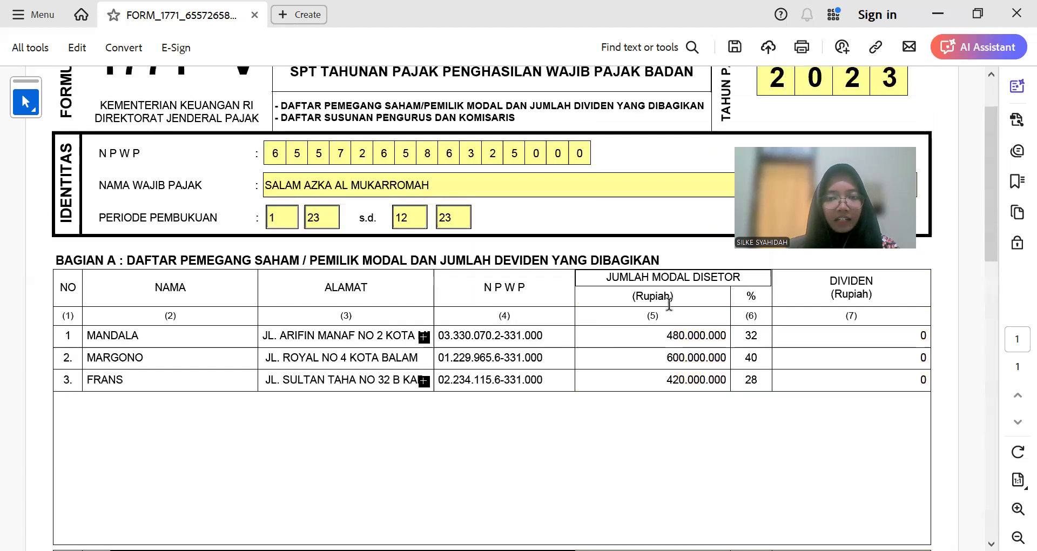
{"action": "scroll", "coordinate": [393, 388], "scroll_direction": "down", "scroll_amount": 6}
{"action": "scroll", "coordinate": [391, 387], "scroll_direction": "down", "scroll_amount": 15}
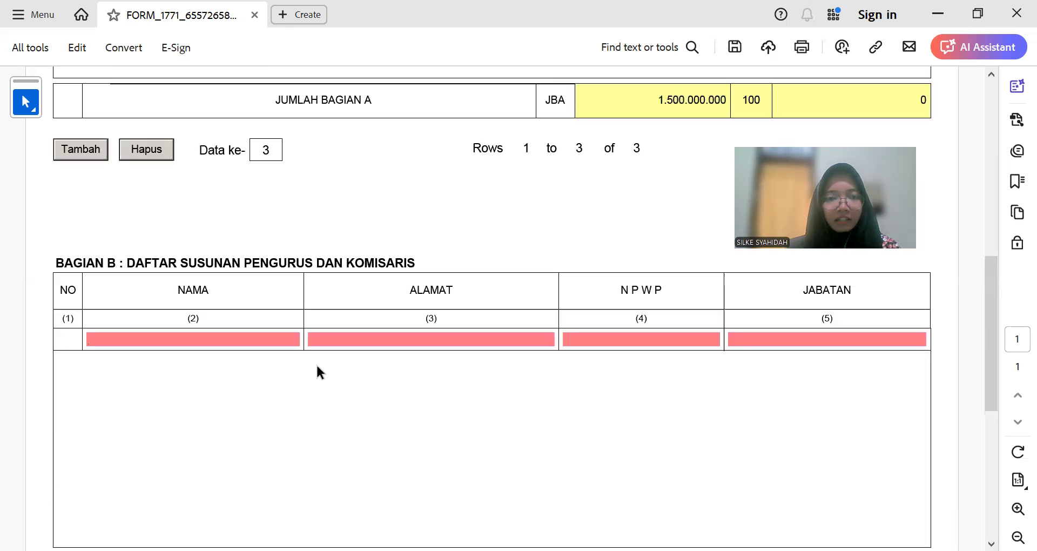
{"action": "scroll", "coordinate": [204, 384], "scroll_direction": "down", "scroll_amount": 1}
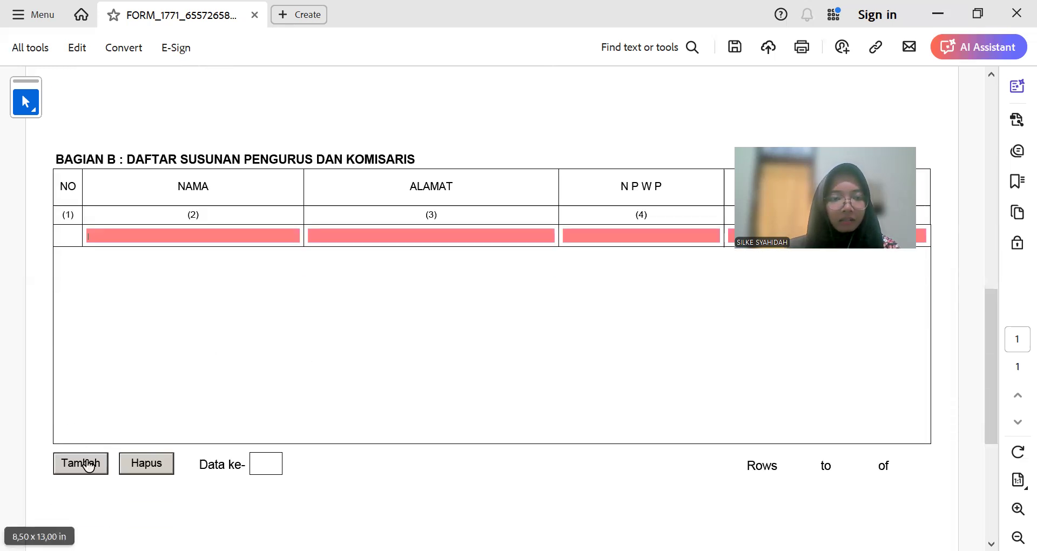
{"action": "left_click", "coordinate": [86, 466]}
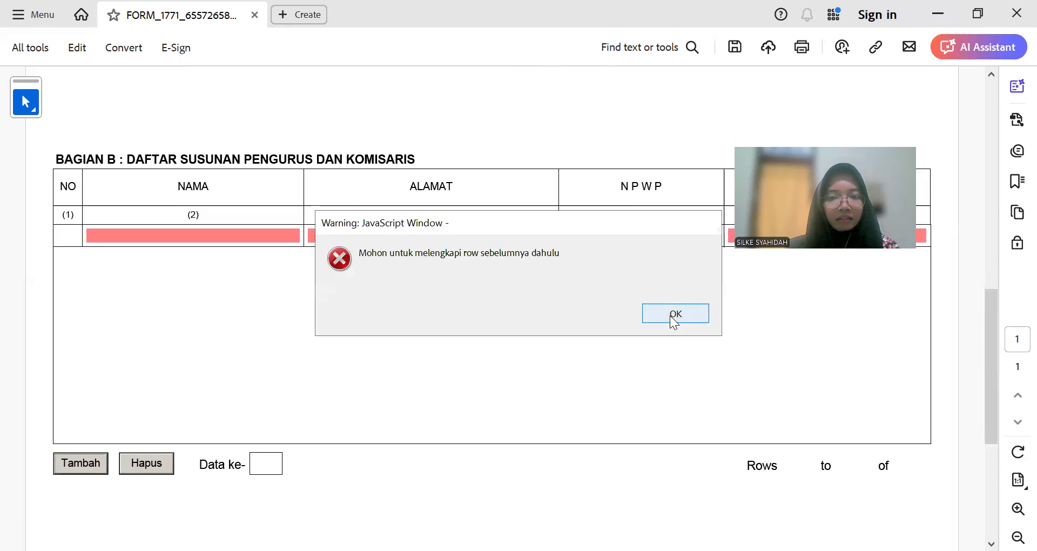
{"action": "left_click", "coordinate": [669, 315]}
{"action": "scroll", "coordinate": [232, 301], "scroll_direction": "up", "scroll_amount": 18}
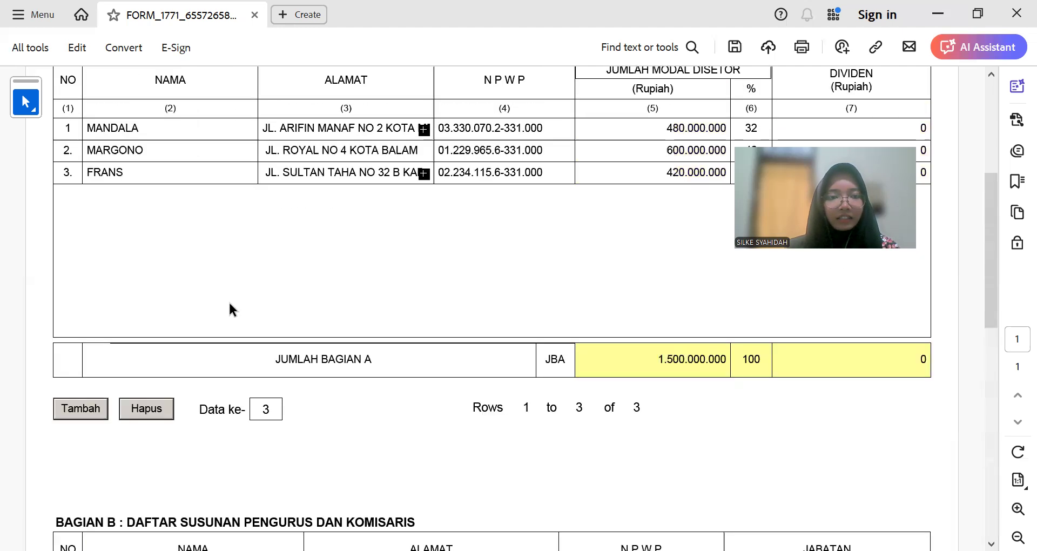
Step: Fill Bagian B's first row with the first shareholder's name and address from Bagian A
{"action": "left_click_drag", "start_coordinate": [157, 234], "coordinate": [76, 235]}
{"action": "scroll", "coordinate": [222, 358], "scroll_direction": "down", "scroll_amount": 12}
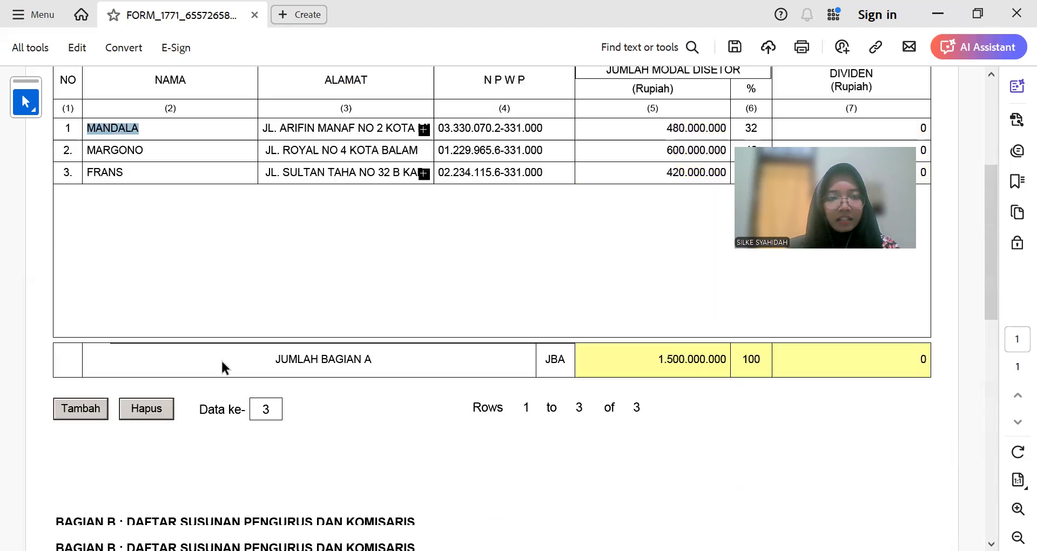
{"action": "left_click", "coordinate": [168, 393]}
{"action": "key", "text": "ctrl+v"}
{"action": "scroll", "coordinate": [282, 317], "scroll_direction": "up", "scroll_amount": 6}
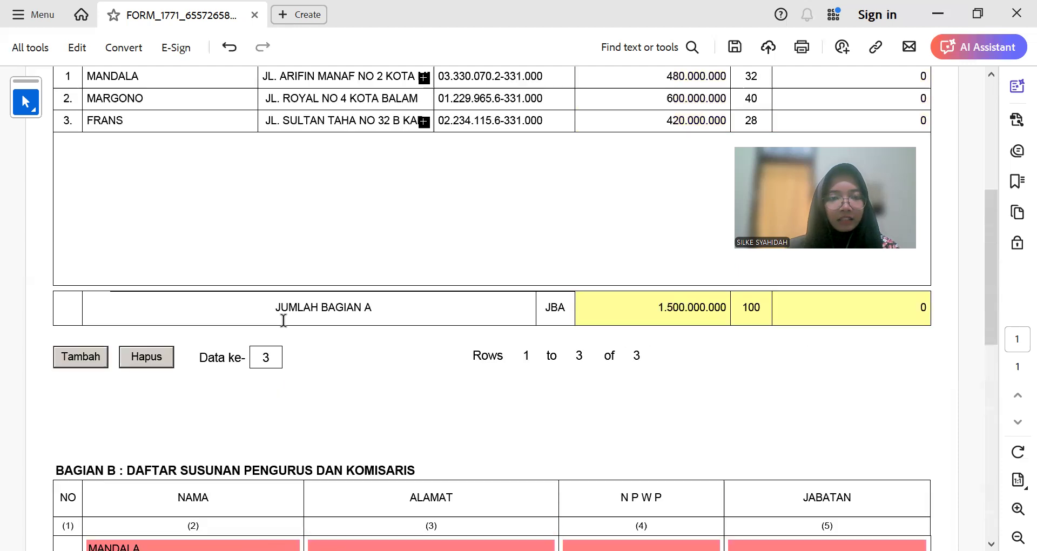
{"action": "left_click", "coordinate": [314, 74]}
{"action": "key", "text": "ctrl+a"}
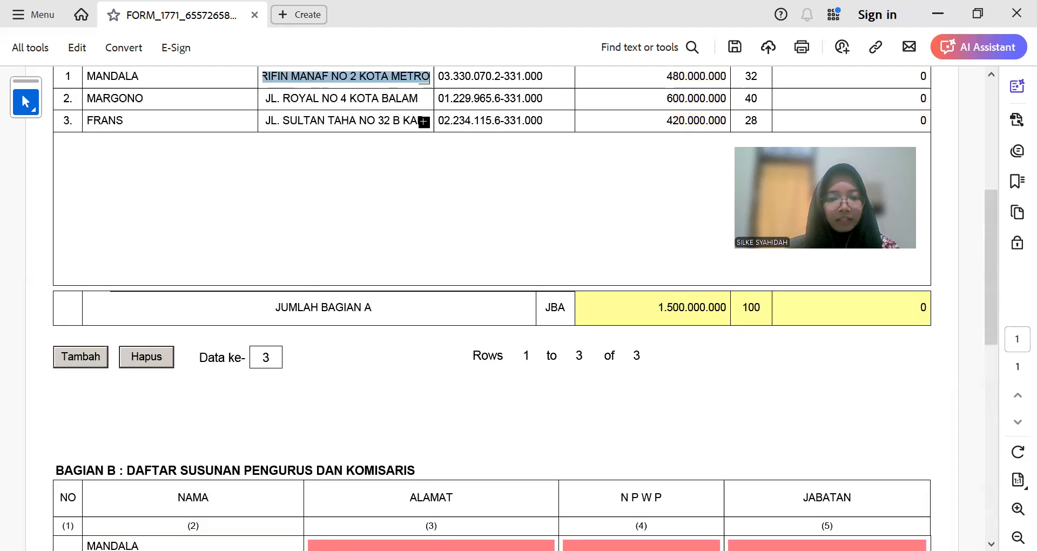
{"action": "key", "text": "ctrl+c"}
{"action": "left_click", "coordinate": [372, 544]}
{"action": "key", "text": "ctrl+v"}
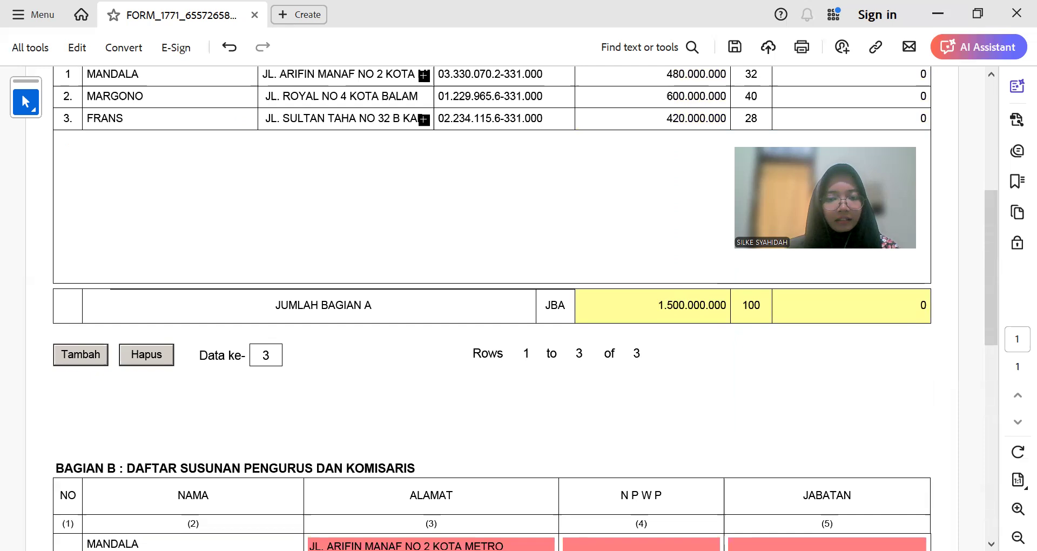
Step: Copy the first shareholder's NPWP into Bagian B and set the position to KOMISARIS
{"action": "scroll", "coordinate": [542, 199], "scroll_direction": "up", "scroll_amount": 3}
{"action": "left_click", "coordinate": [505, 229]}
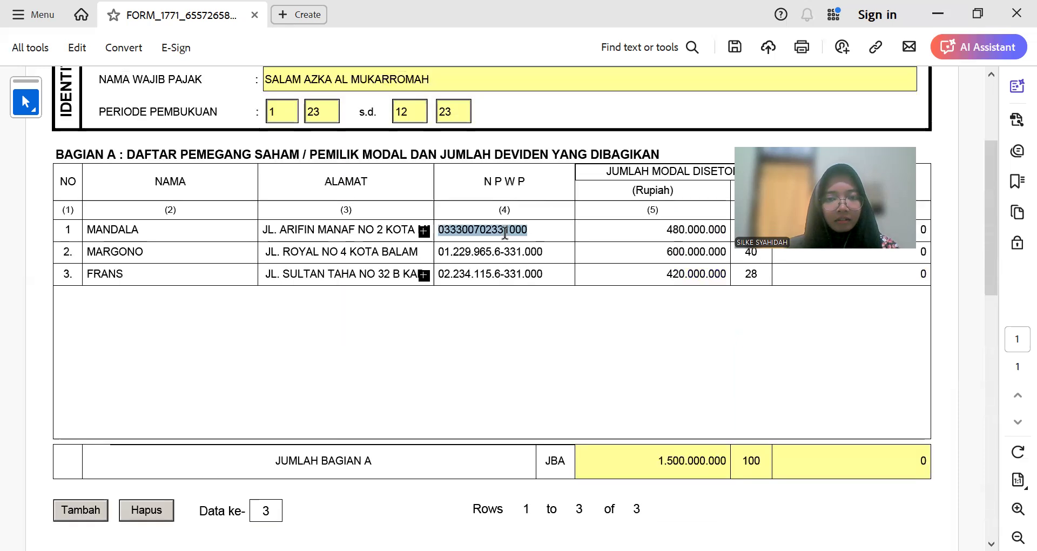
{"action": "key", "text": "ctrl+c"}
{"action": "scroll", "coordinate": [550, 289], "scroll_direction": "down", "scroll_amount": 4}
{"action": "left_click", "coordinate": [648, 493]}
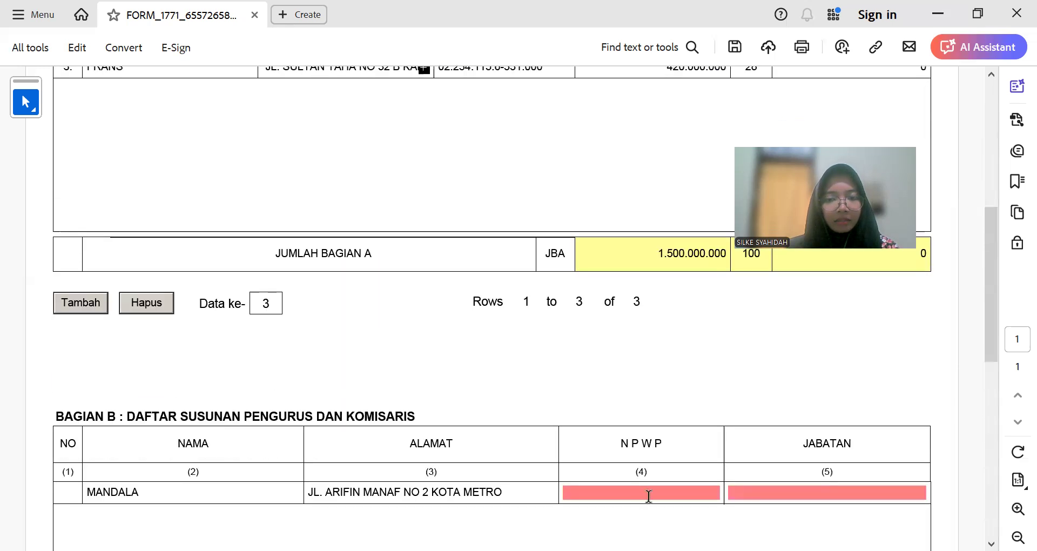
{"action": "key", "text": "ctrl+v"}
{"action": "key", "text": "Tab"}
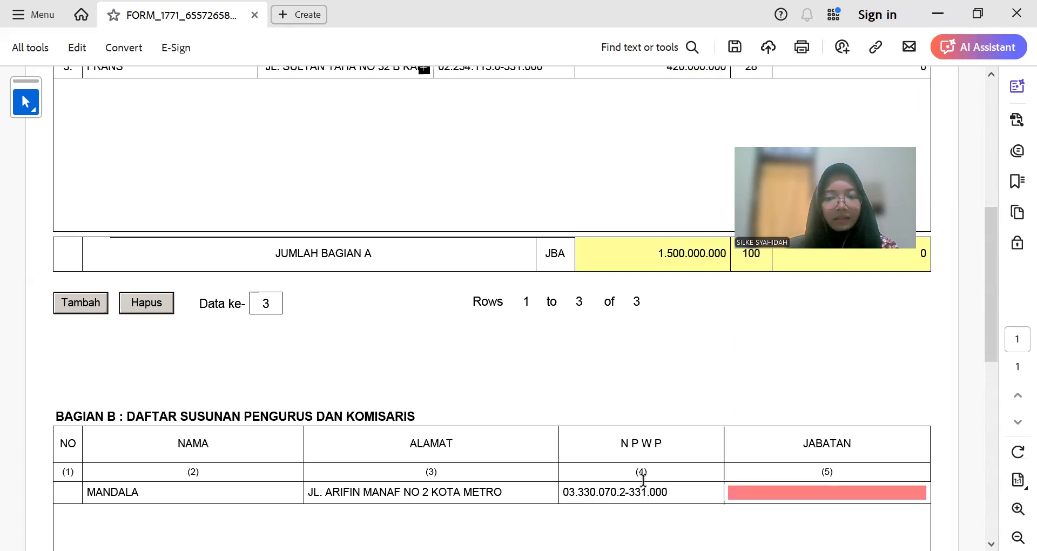
{"action": "type", "text": "Komisaris"}
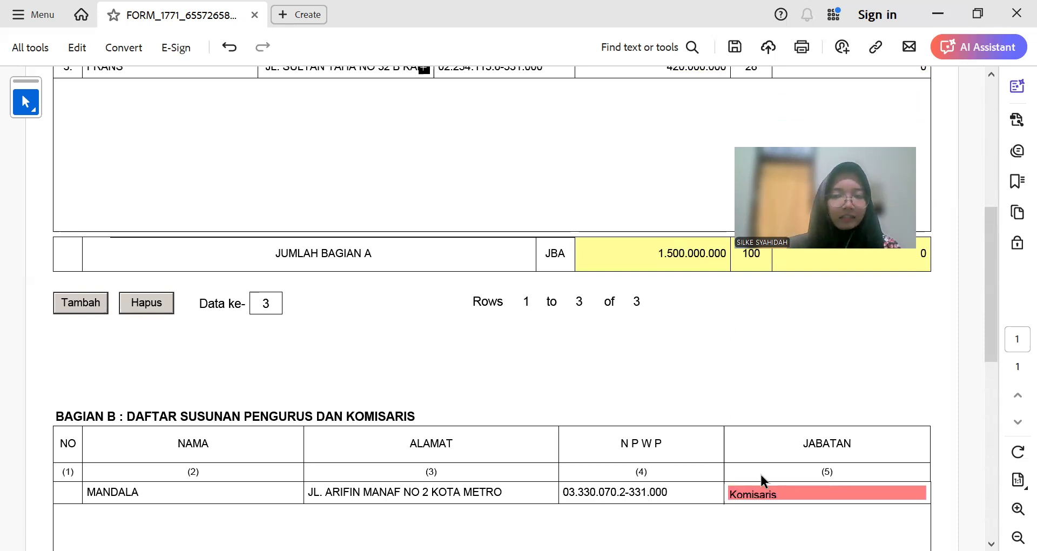
{"action": "scroll", "coordinate": [331, 426], "scroll_direction": "down", "scroll_amount": 5}
Step: Add a second Bagian B row with the second shareholder's name and address from Bagian A
{"action": "left_click", "coordinate": [73, 460]}
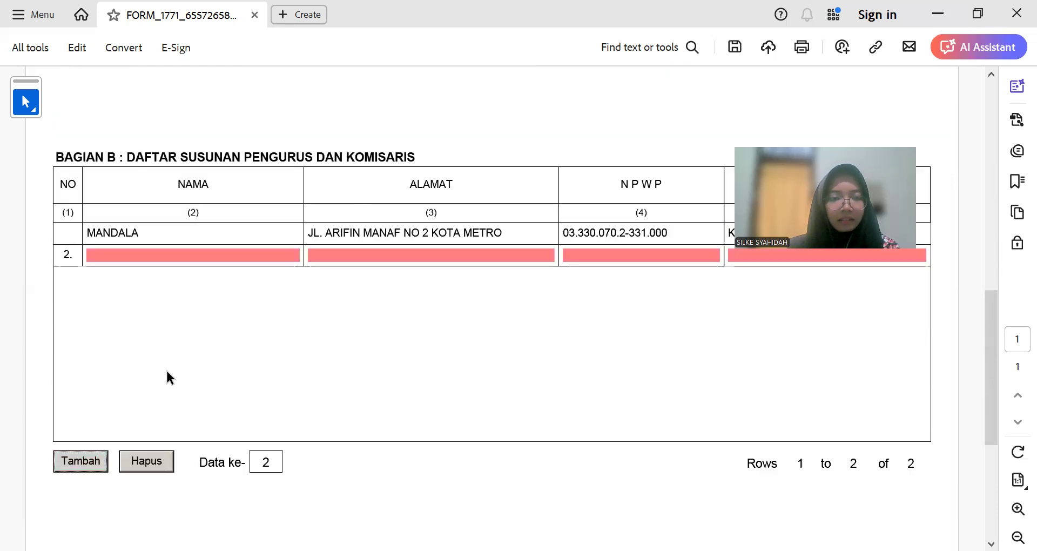
{"action": "scroll", "coordinate": [168, 351], "scroll_direction": "up", "scroll_amount": 8}
{"action": "double_click", "coordinate": [132, 201]}
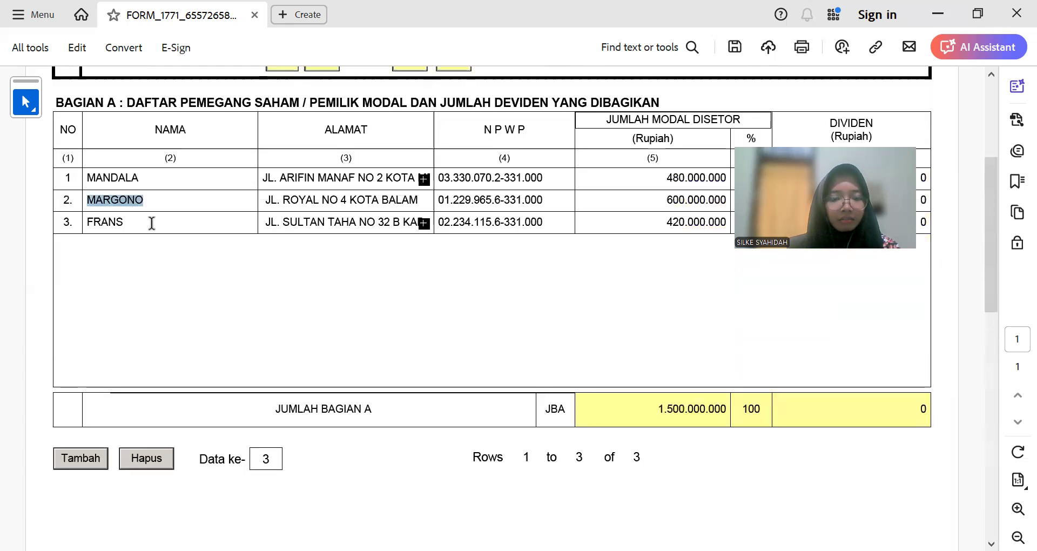
{"action": "scroll", "coordinate": [152, 223], "scroll_direction": "down", "scroll_amount": 4}
{"action": "left_click", "coordinate": [187, 490]}
{"action": "key", "text": "ctrl+v"}
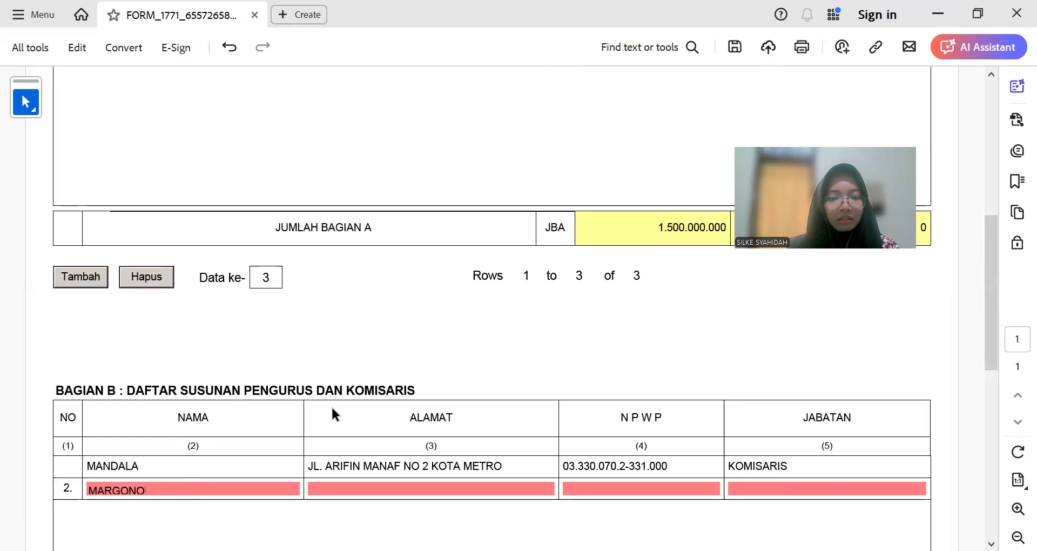
{"action": "scroll", "coordinate": [332, 407], "scroll_direction": "up", "scroll_amount": 4}
{"action": "triple_click", "coordinate": [351, 199]}
{"action": "key", "text": "ctrl+c"}
{"action": "scroll", "coordinate": [396, 277], "scroll_direction": "down", "scroll_amount": 4}
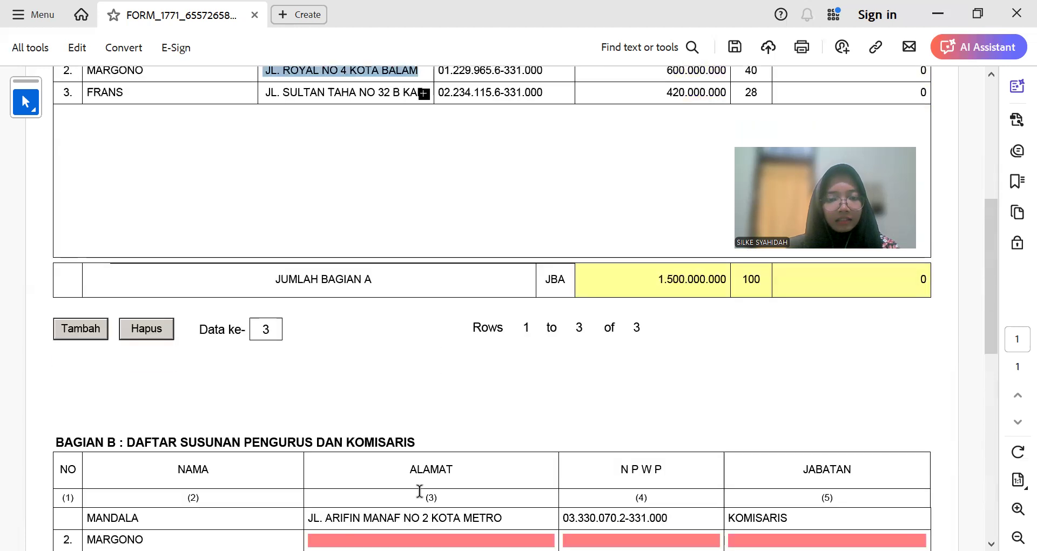
{"action": "left_click", "coordinate": [427, 538]}
{"action": "key", "text": "ctrl+v"}
Step: Copy the second shareholder's NPWP into row 2 and set JABATAN to Direktur
{"action": "scroll", "coordinate": [578, 238], "scroll_direction": "up", "scroll_amount": 4}
{"action": "triple_click", "coordinate": [525, 200]}
{"action": "key", "text": "ctrl+c"}
{"action": "scroll", "coordinate": [523, 217], "scroll_direction": "down", "scroll_amount": 4}
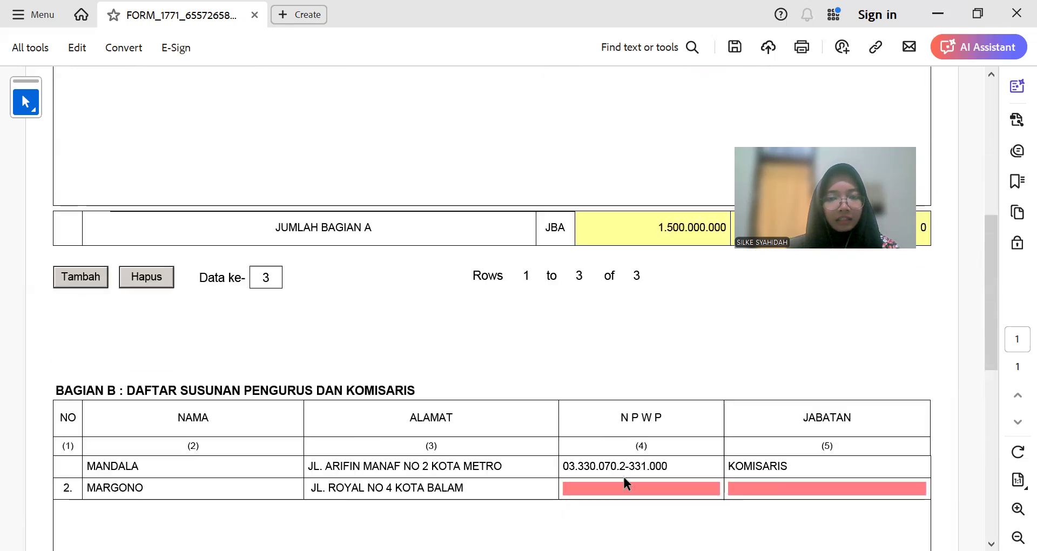
{"action": "left_click", "coordinate": [630, 489]}
{"action": "key", "text": "ctrl+v"}
{"action": "left_click", "coordinate": [847, 486]}
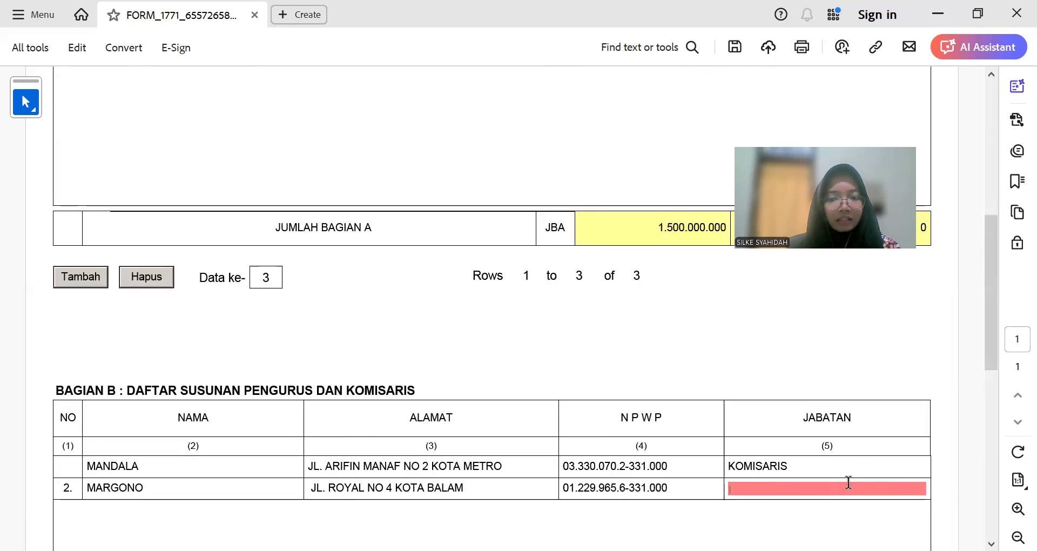
{"action": "type", "text": "Direk"}
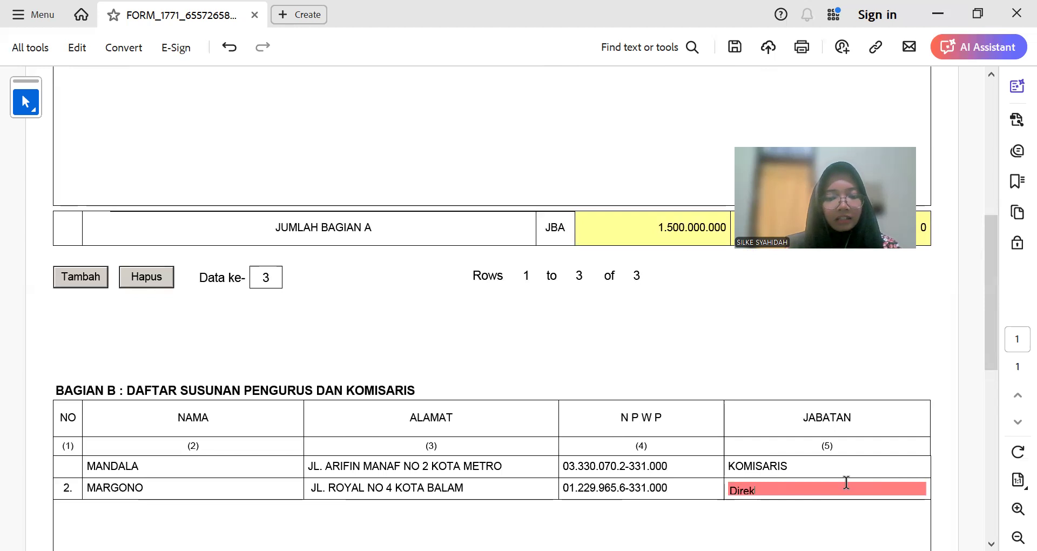
{"action": "type", "text": "tur"}
{"action": "key", "text": "Return"}
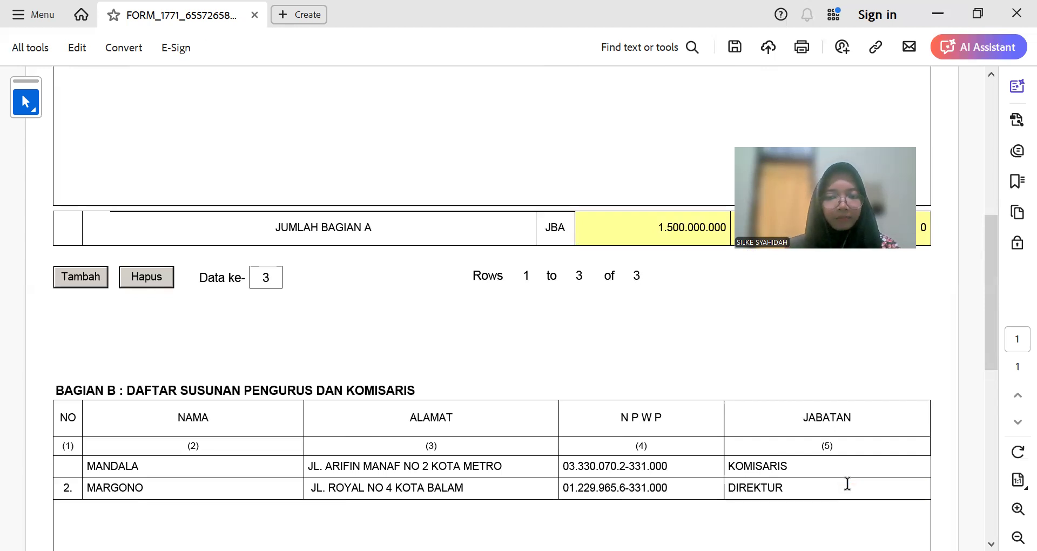
{"action": "scroll", "coordinate": [48, 402], "scroll_direction": "down", "scroll_amount": 4}
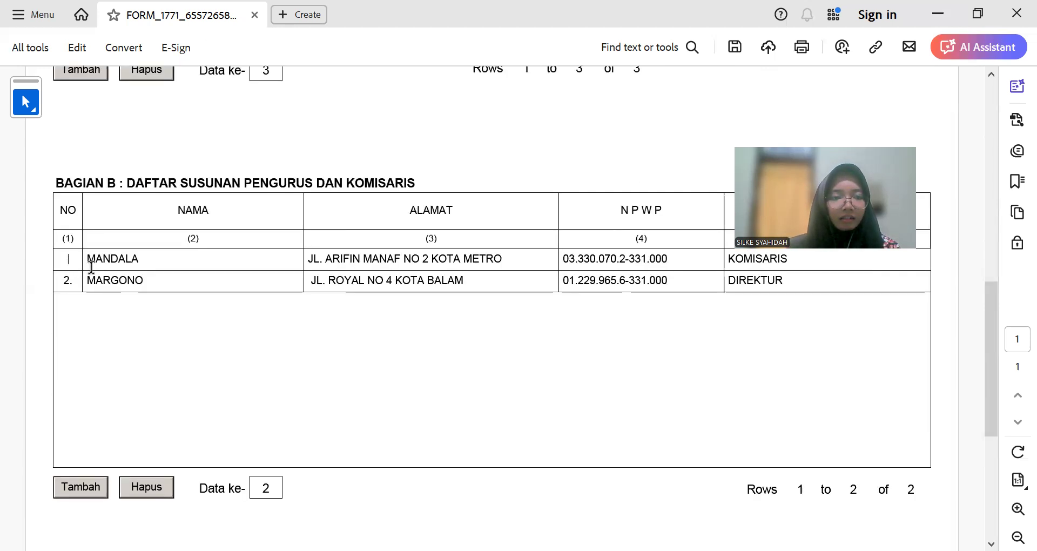
Step: Add a third Bagian B row and paste the third shareholder's name into its NAMA field
{"action": "left_click", "coordinate": [81, 485]}
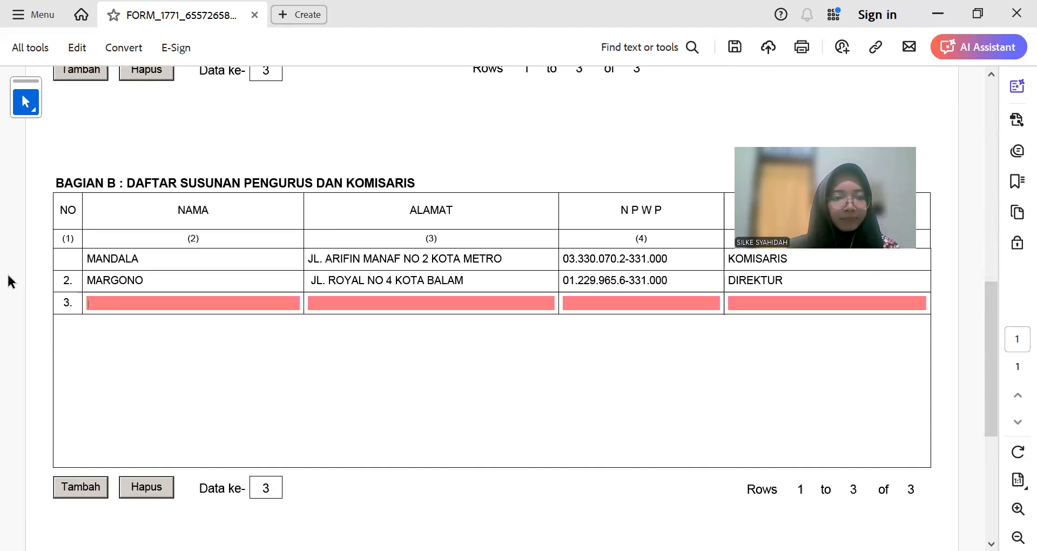
{"action": "left_click", "coordinate": [60, 262]}
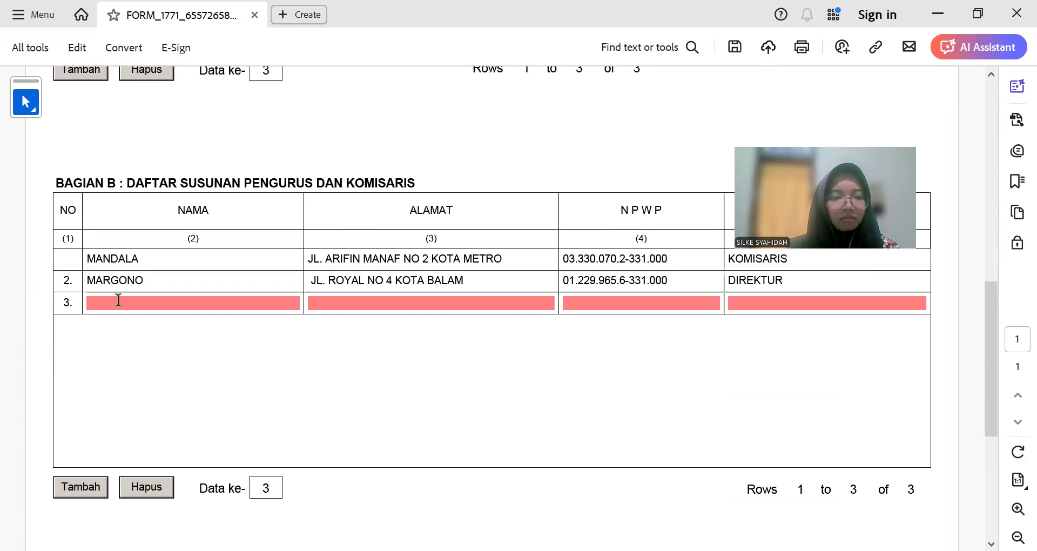
{"action": "scroll", "coordinate": [125, 315], "scroll_direction": "up", "scroll_amount": 6}
{"action": "double_click", "coordinate": [131, 171]}
{"action": "scroll", "coordinate": [186, 410], "scroll_direction": "down", "scroll_amount": 3}
{"action": "left_click", "coordinate": [183, 479]}
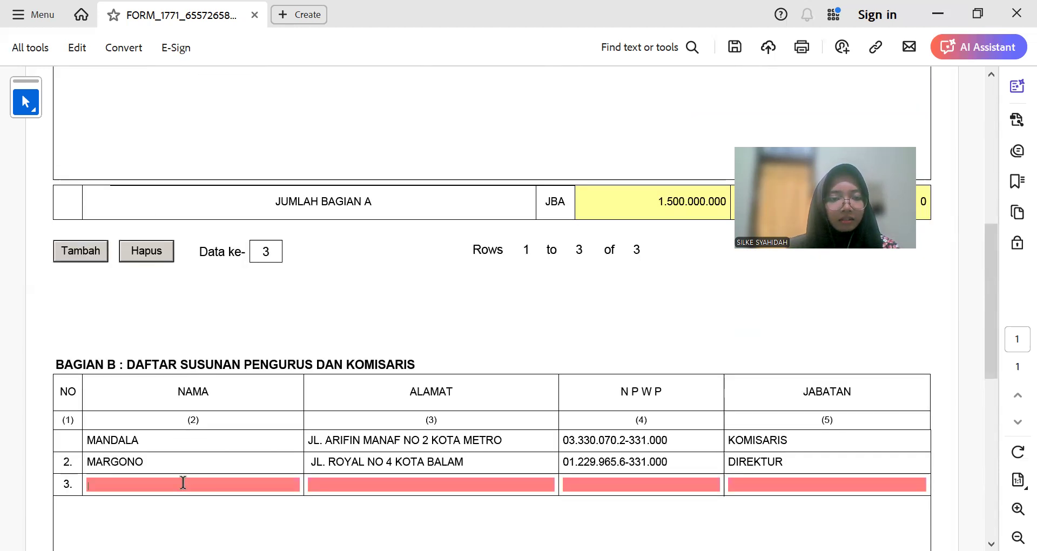
{"action": "key", "text": "ctrl+v"}
Step: Copy the third shareholder's address and tax number from Bagian A into row 3's ALAMAT and NPWP
{"action": "scroll", "coordinate": [284, 342], "scroll_direction": "up", "scroll_amount": 3}
{"action": "triple_click", "coordinate": [323, 171]}
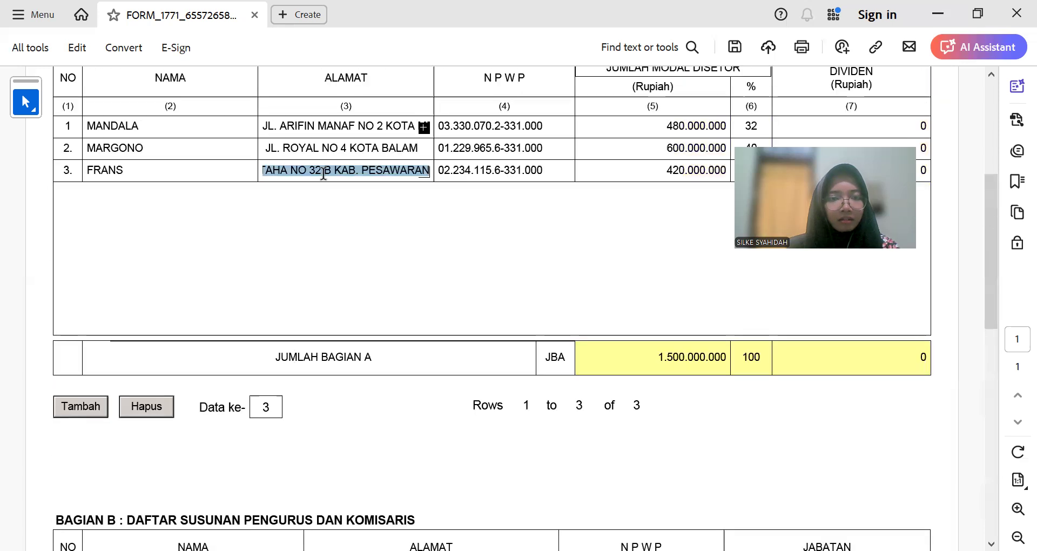
{"action": "scroll", "coordinate": [436, 254], "scroll_direction": "down", "scroll_amount": 2}
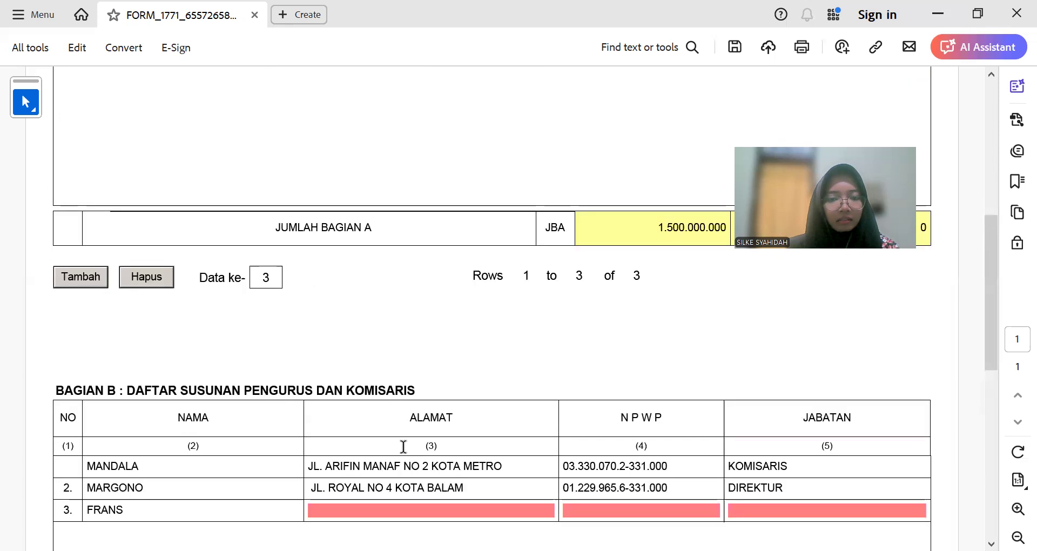
{"action": "left_click", "coordinate": [416, 512]}
{"action": "key", "text": "ctrl+v"}
{"action": "scroll", "coordinate": [416, 395], "scroll_direction": "up", "scroll_amount": 3}
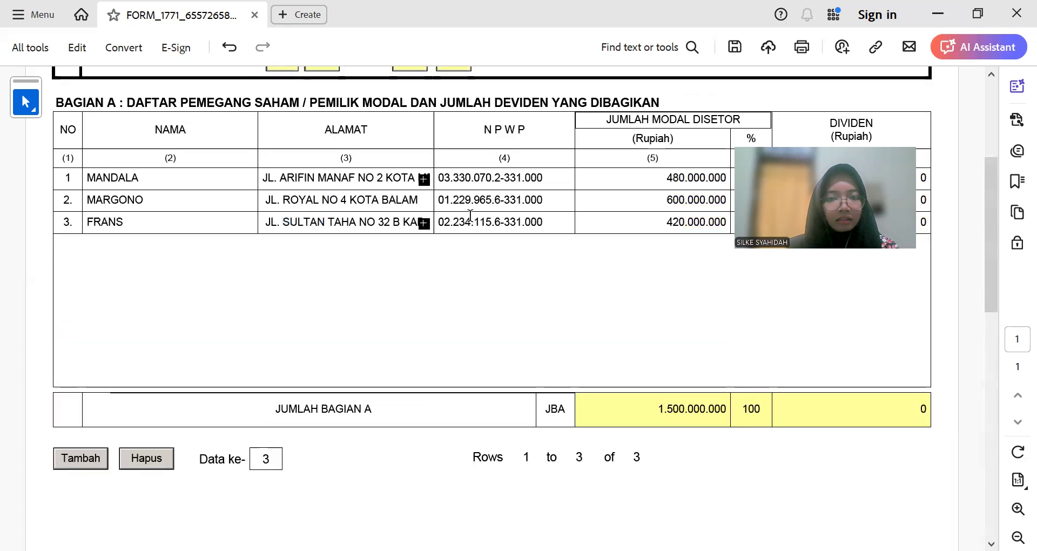
{"action": "triple_click", "coordinate": [491, 227]}
{"action": "scroll", "coordinate": [595, 390], "scroll_direction": "down", "scroll_amount": 4}
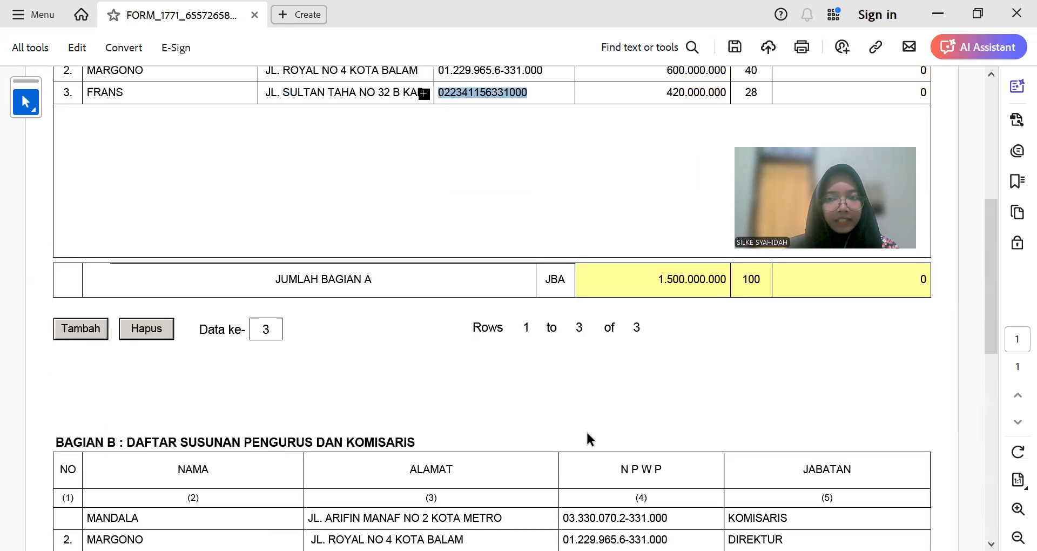
{"action": "key", "text": "ctrl+v"}
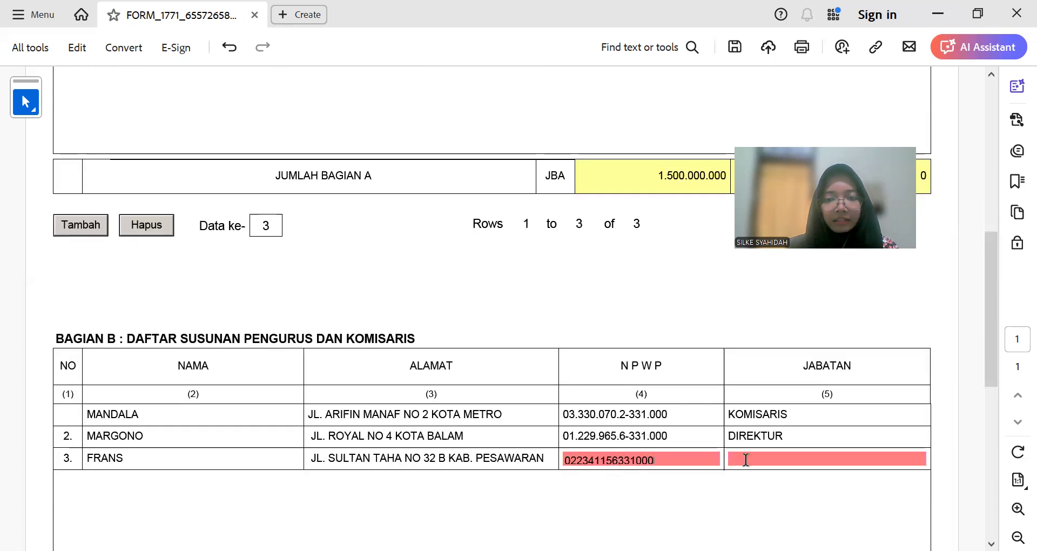
Step: Enter Manajer as row 3's JABATAN
{"action": "left_click", "coordinate": [746, 460]}
{"action": "type", "text": "Manajer"}
{"action": "left_click", "coordinate": [717, 463]}
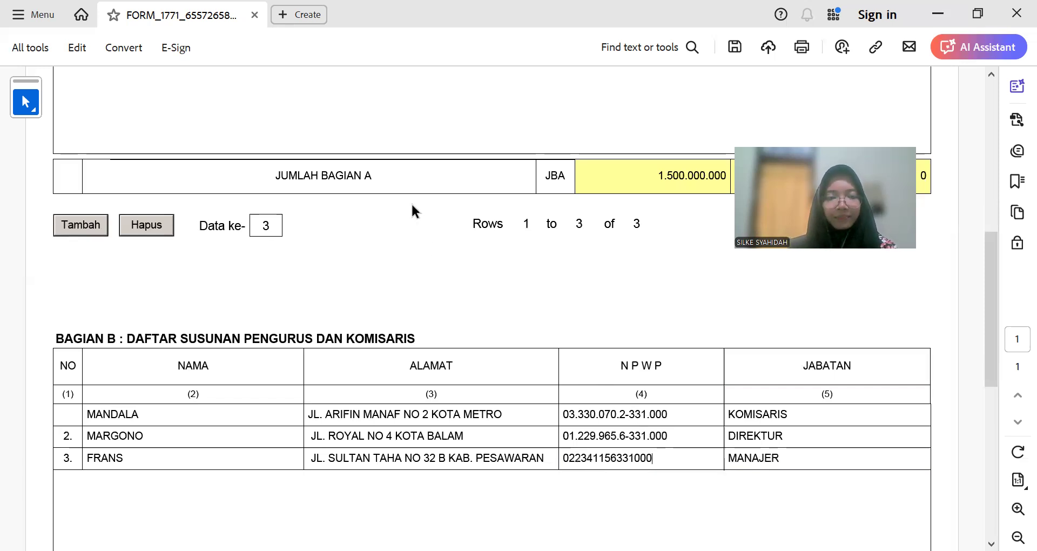
{"action": "scroll", "coordinate": [418, 259], "scroll_direction": "down", "scroll_amount": 5}
{"action": "scroll", "coordinate": [291, 398], "scroll_direction": "up", "scroll_amount": 2}
{"action": "scroll", "coordinate": [291, 402], "scroll_direction": "down", "scroll_amount": 2}
{"action": "scroll", "coordinate": [297, 402], "scroll_direction": "up", "scroll_amount": 4}
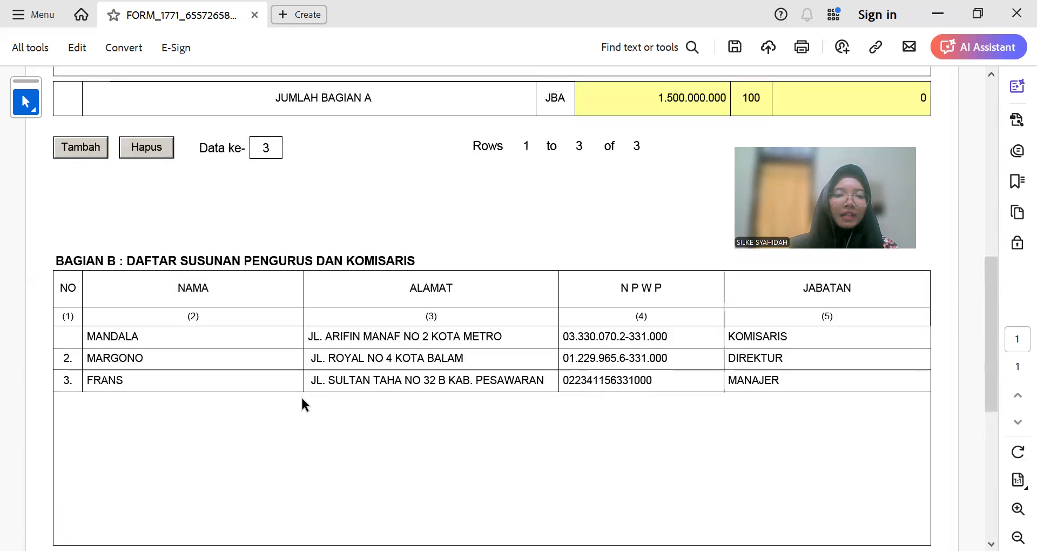
{"action": "scroll", "coordinate": [316, 428], "scroll_direction": "up", "scroll_amount": 12}
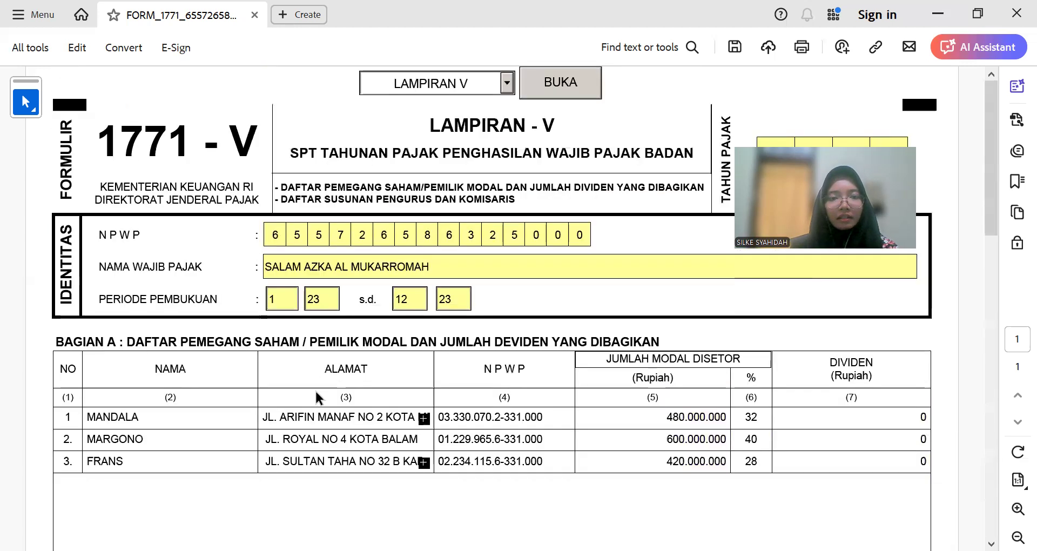
Step: Choose LAMPIRAN IV in the attachment dropdown, open it with BUKA, and look over the page
{"action": "left_click", "coordinate": [511, 84]}
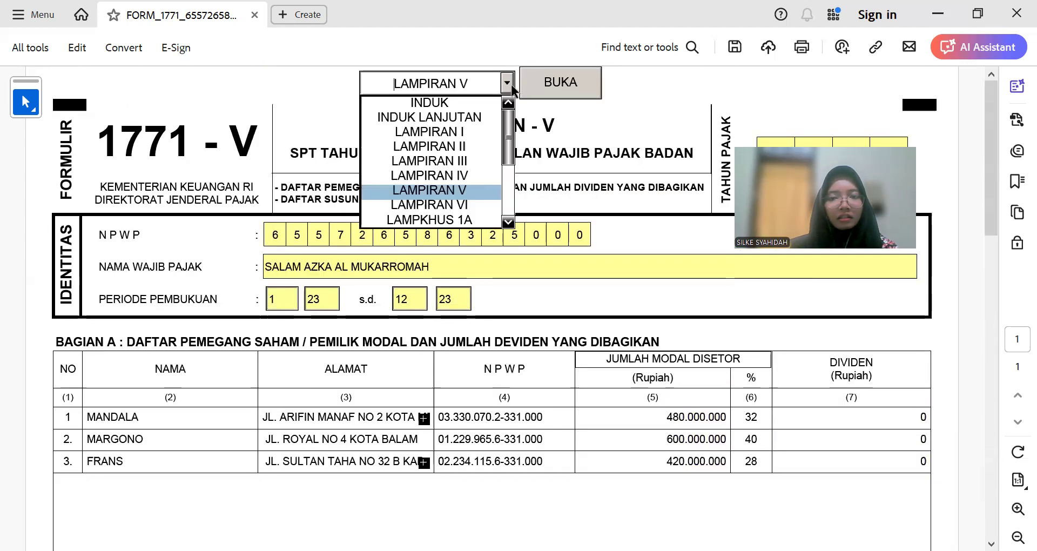
{"action": "left_click", "coordinate": [483, 174]}
{"action": "left_click", "coordinate": [542, 96]}
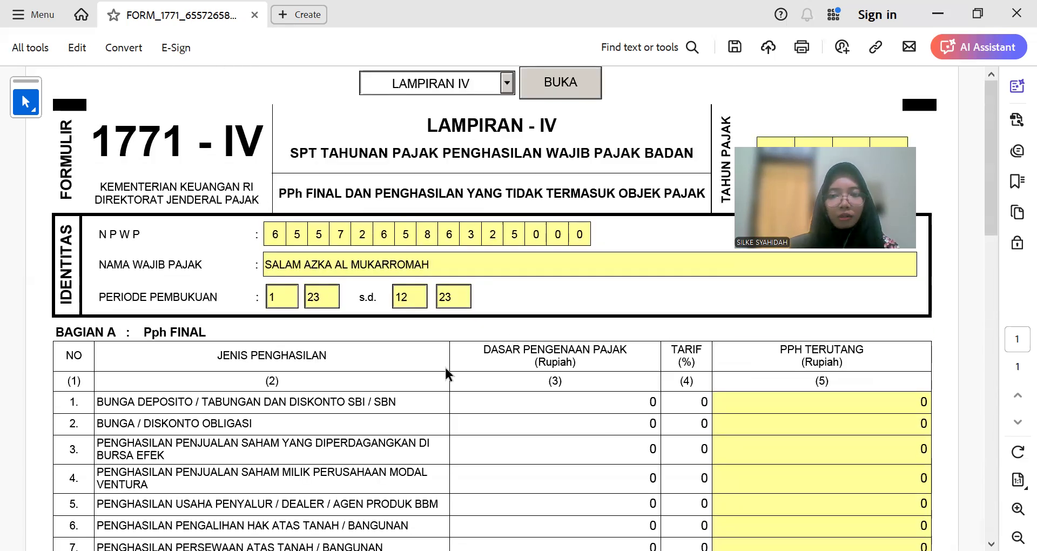
{"action": "scroll", "coordinate": [445, 365], "scroll_direction": "down", "scroll_amount": 8}
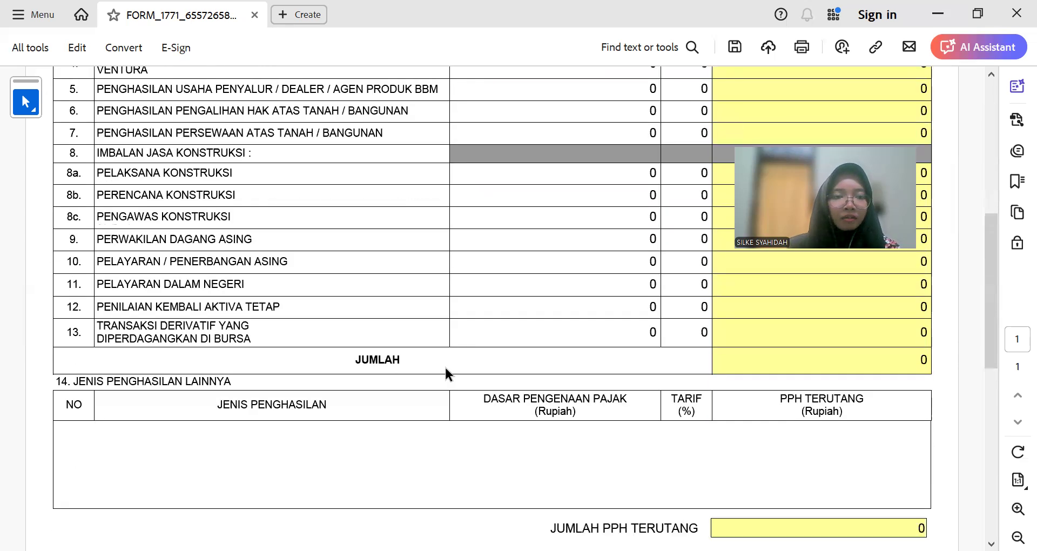
{"action": "scroll", "coordinate": [445, 365], "scroll_direction": "up", "scroll_amount": 3}
{"action": "scroll", "coordinate": [445, 365], "scroll_direction": "down", "scroll_amount": 10}
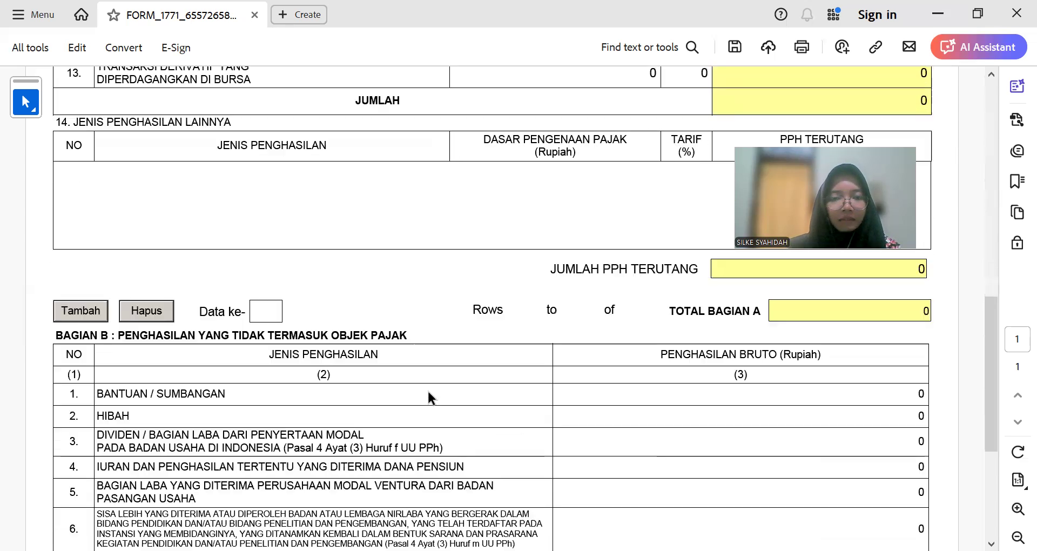
{"action": "scroll", "coordinate": [412, 383], "scroll_direction": "down", "scroll_amount": 3}
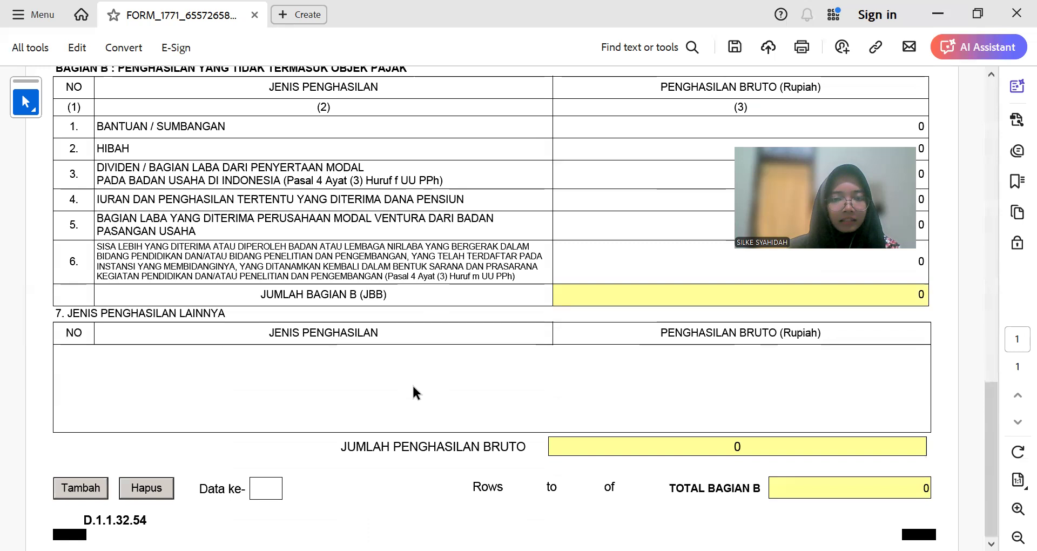
{"action": "scroll", "coordinate": [413, 384], "scroll_direction": "up", "scroll_amount": 4}
{"action": "scroll", "coordinate": [413, 384], "scroll_direction": "up", "scroll_amount": 15}
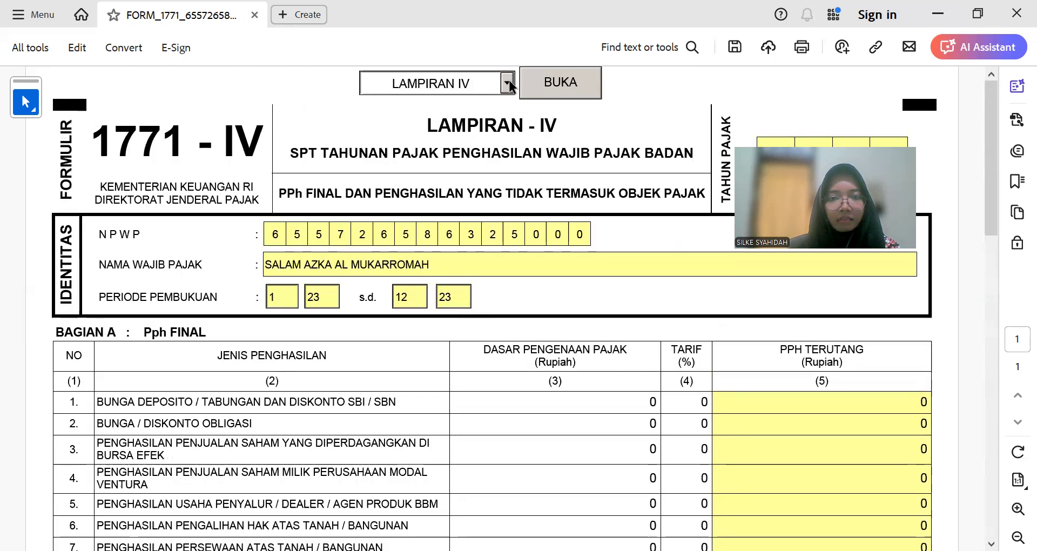
Step: Open the LAMPKHUS 1A depreciation attachment, then switch over to the Excel workbook
{"action": "left_click", "coordinate": [507, 82]}
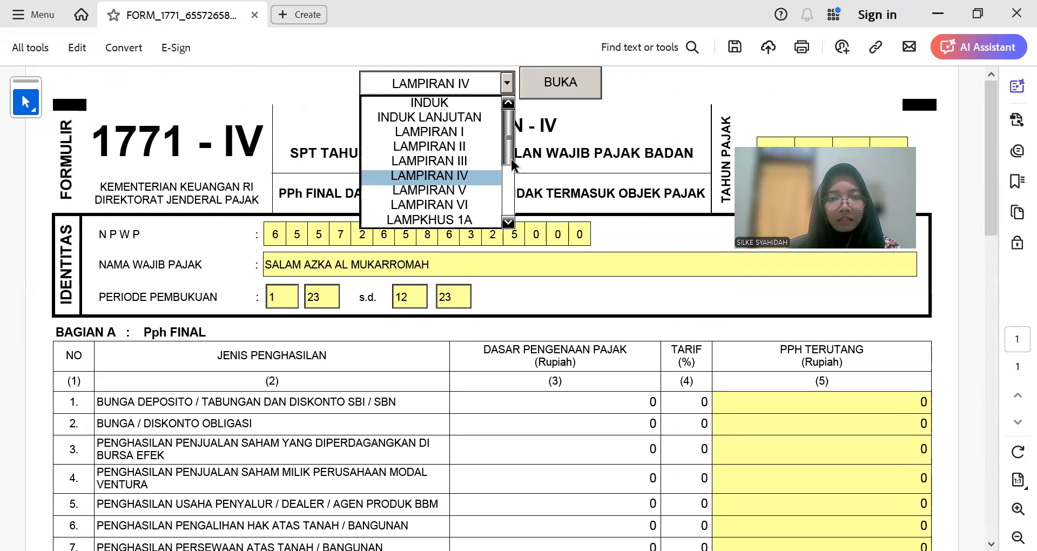
{"action": "left_click_drag", "start_coordinate": [512, 157], "coordinate": [511, 165]}
{"action": "left_click", "coordinate": [480, 191]}
{"action": "left_click", "coordinate": [561, 81]}
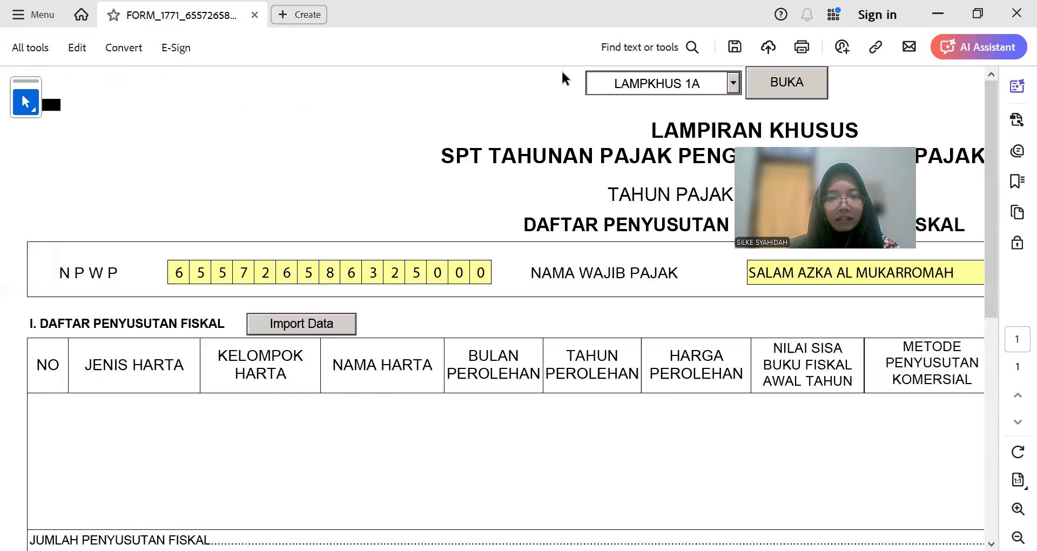
{"action": "scroll", "coordinate": [562, 266], "scroll_direction": "down", "scroll_amount": 3, "text": "ctrl"}
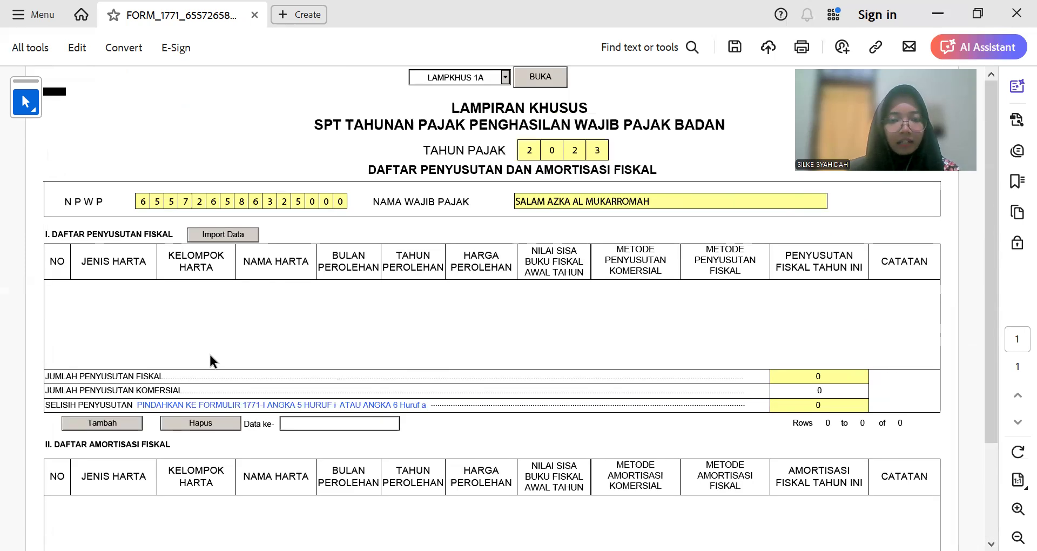
{"action": "key", "text": "alt+Tab"}
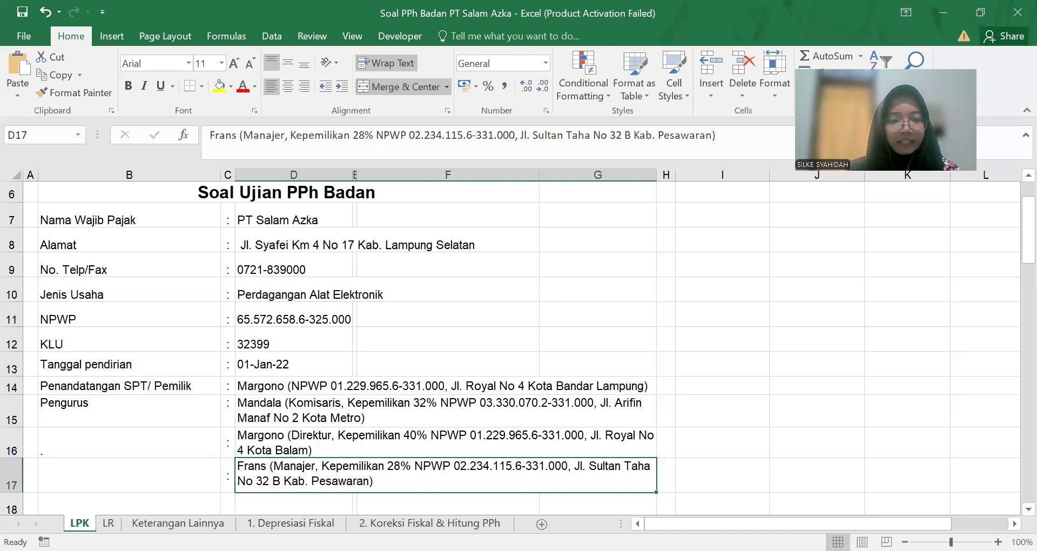
Step: On the 1. Depresiasi Fiskal sheet select the Printer Pixma 1000 Canon entry, then return to Acrobat
{"action": "left_click", "coordinate": [129, 442]}
{"action": "left_click", "coordinate": [291, 523]}
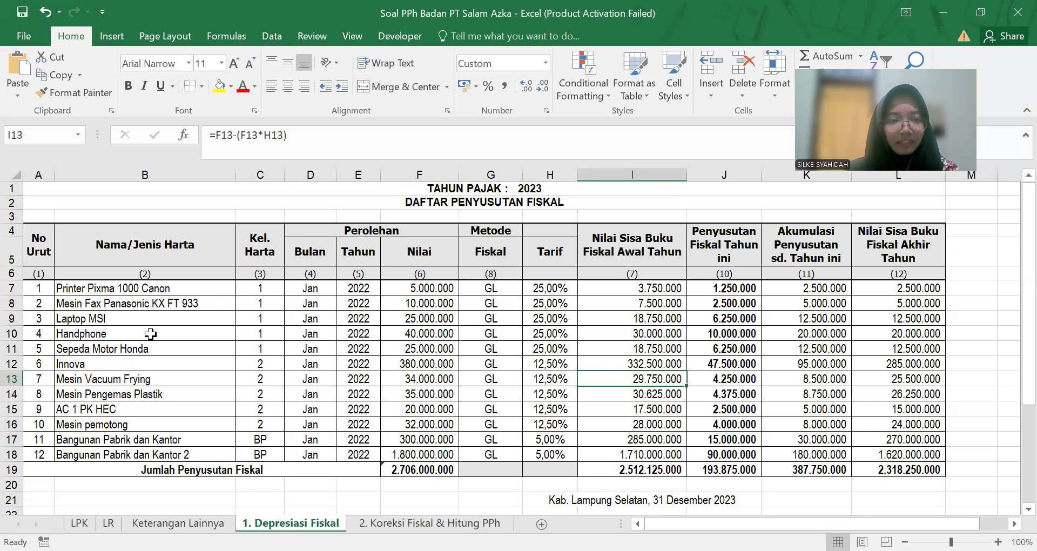
{"action": "left_click", "coordinate": [168, 289]}
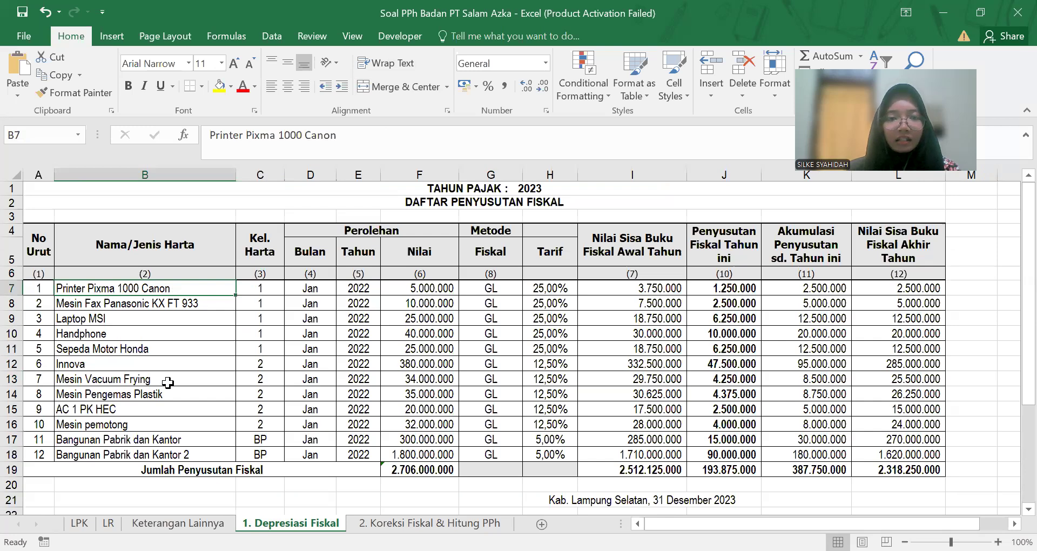
{"action": "key", "text": "alt+Tab"}
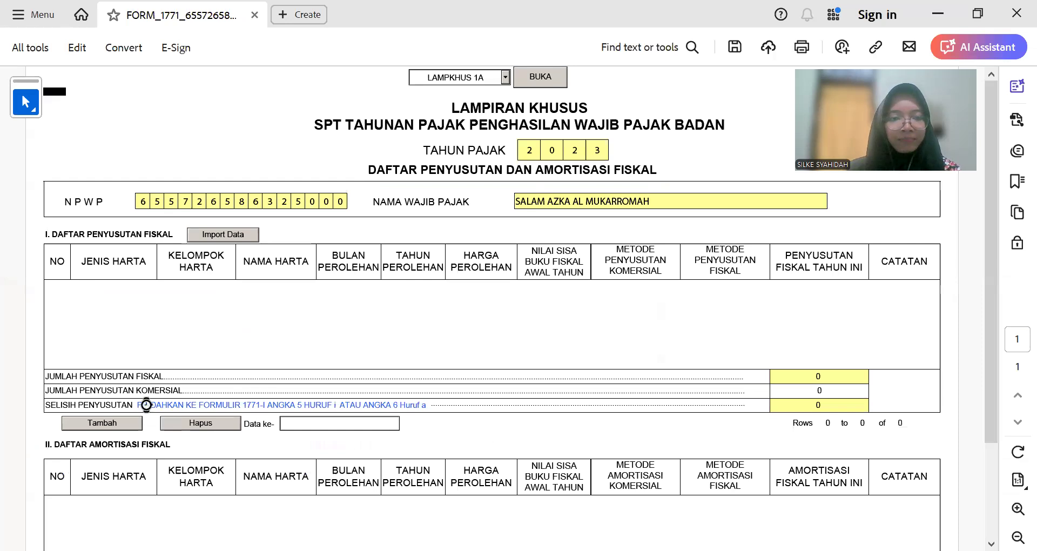
Step: Compare the form with the Excel sheet, then add blank row 1 under Daftar Penyusutan Fiskal
{"action": "scroll", "coordinate": [208, 377], "scroll_direction": "down", "scroll_amount": 3}
{"action": "scroll", "coordinate": [209, 372], "scroll_direction": "up", "scroll_amount": 3}
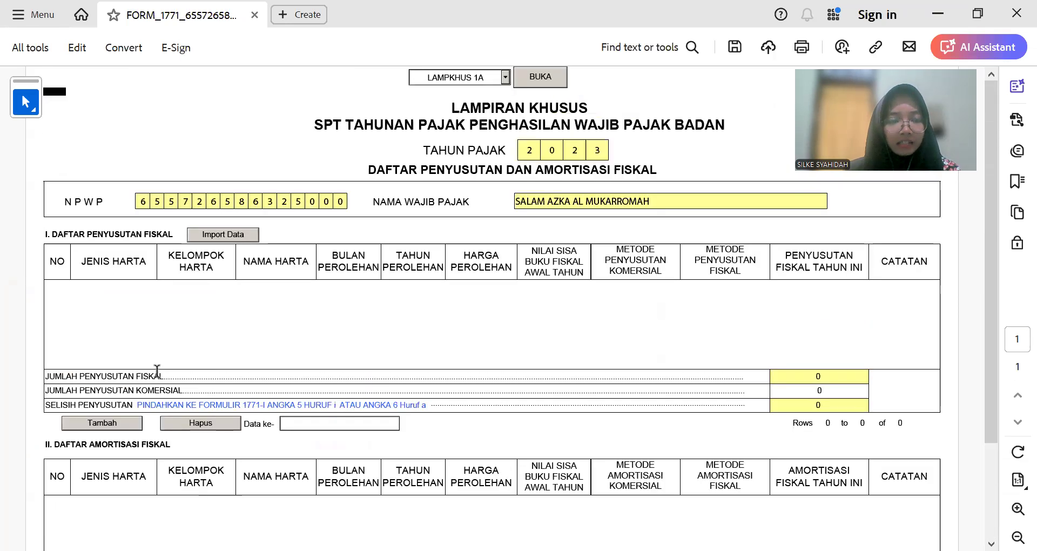
{"action": "scroll", "coordinate": [108, 283], "scroll_direction": "down", "scroll_amount": 2}
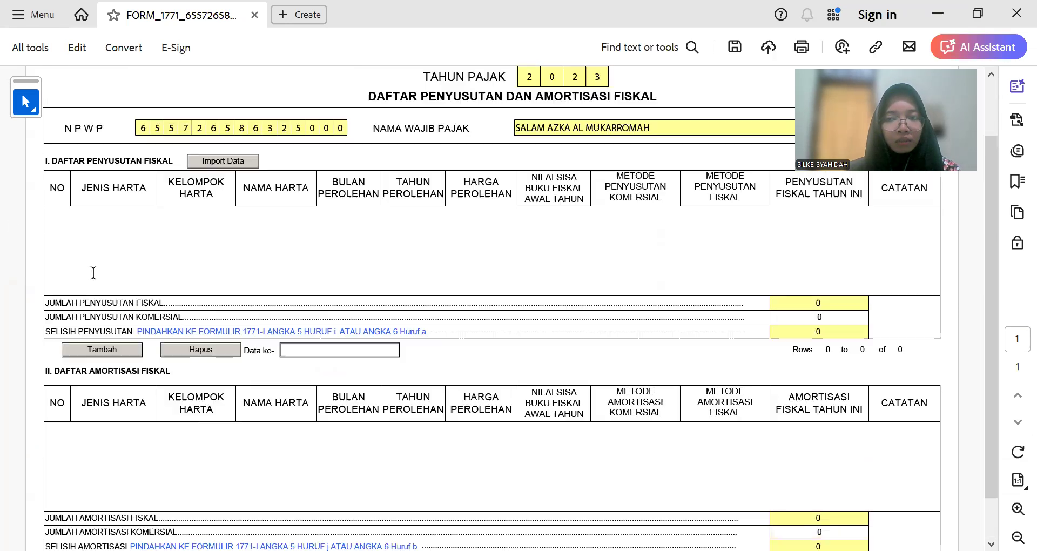
{"action": "scroll", "coordinate": [168, 302], "scroll_direction": "up", "scroll_amount": 2}
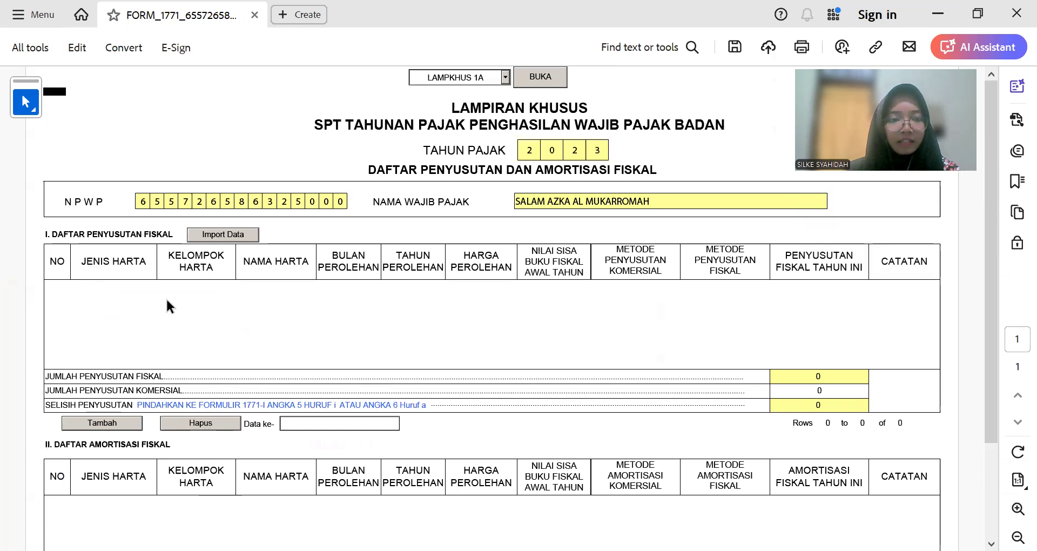
{"action": "key", "text": "alt+Tab"}
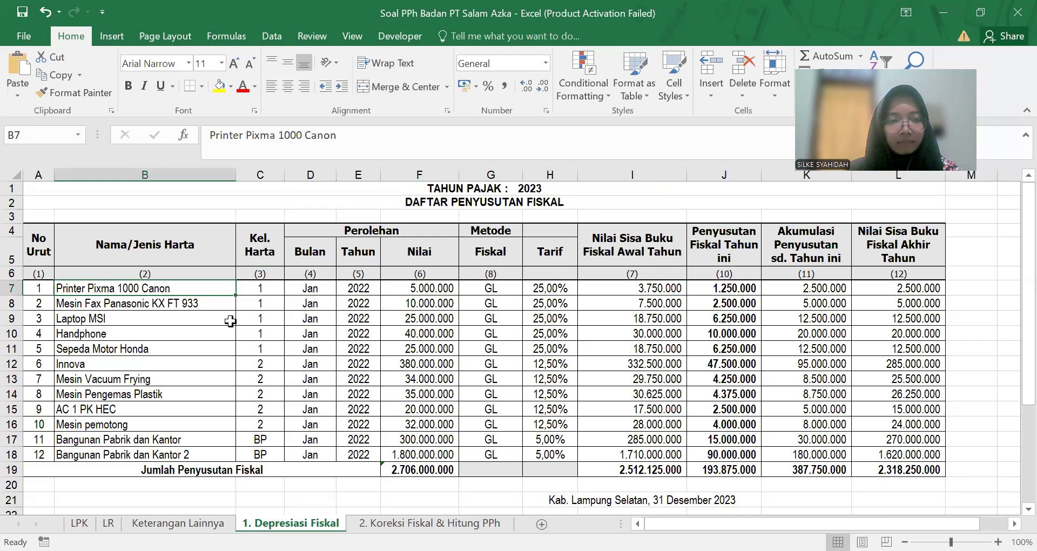
{"action": "key", "text": "alt+Tab"}
{"action": "scroll", "coordinate": [129, 318], "scroll_direction": "down", "scroll_amount": 3}
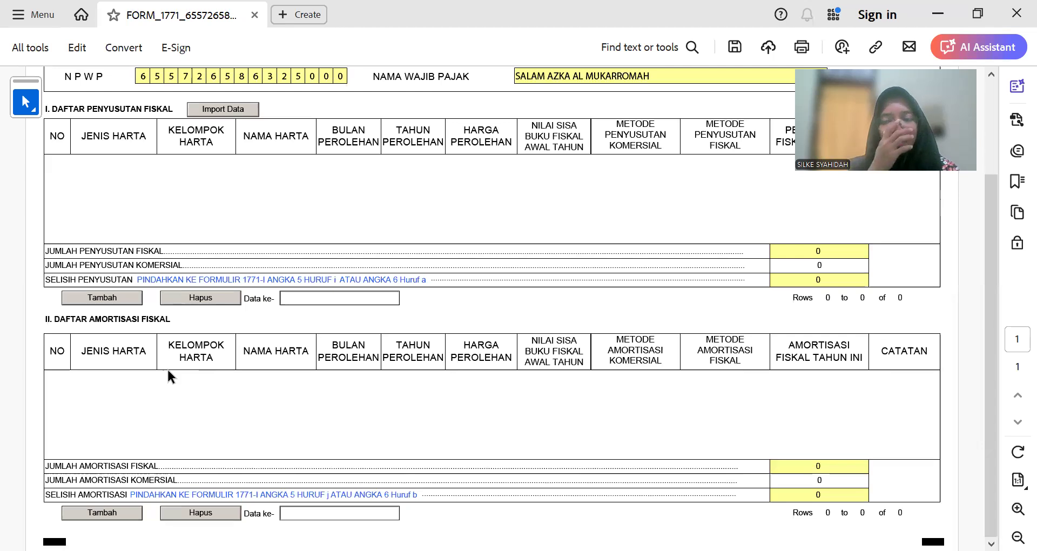
{"action": "scroll", "coordinate": [167, 367], "scroll_direction": "up", "scroll_amount": 3}
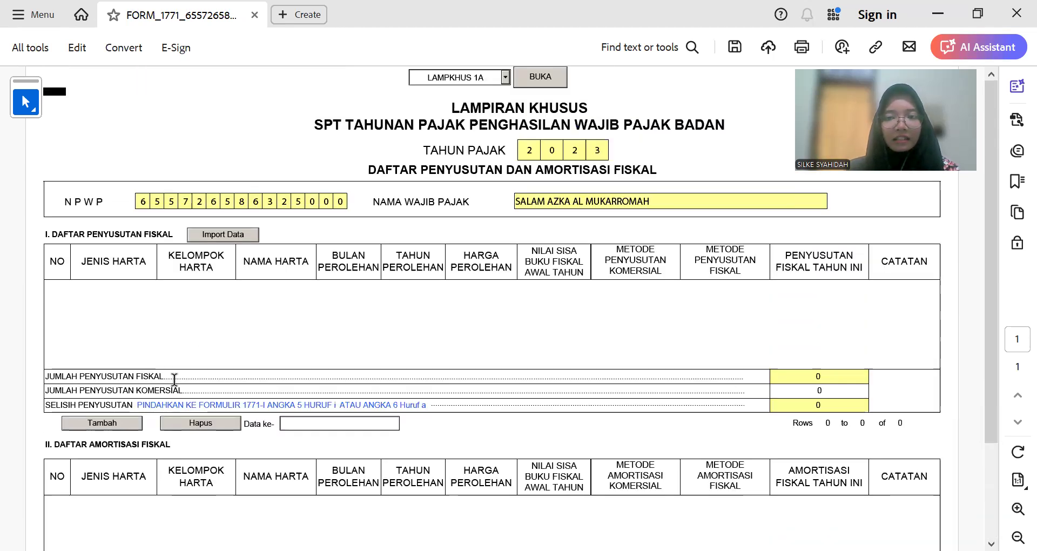
{"action": "left_click", "coordinate": [108, 423]}
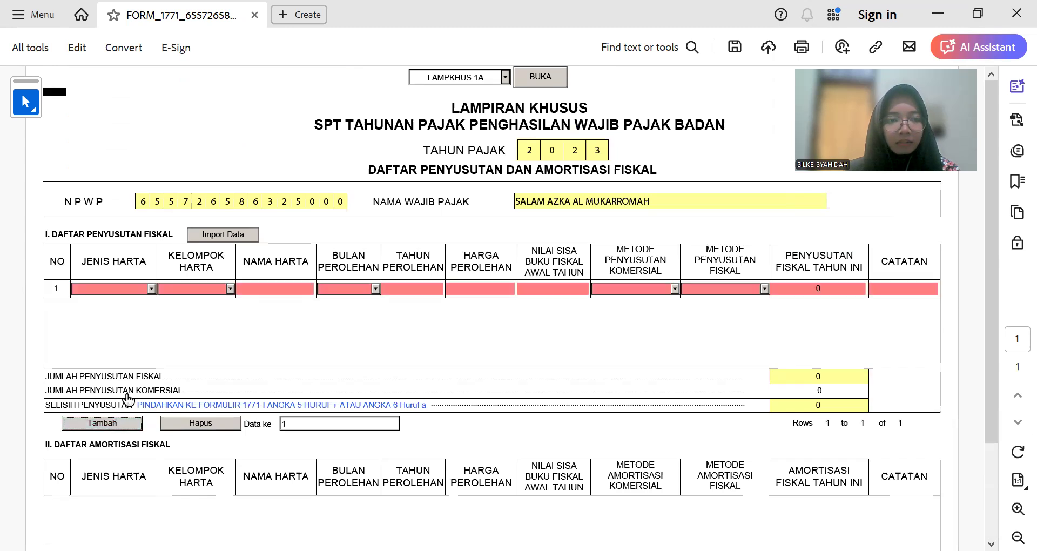
Step: Set row 1's asset type to Harta Berwujud and its group to Kelompok 1
{"action": "left_click", "coordinate": [127, 290]}
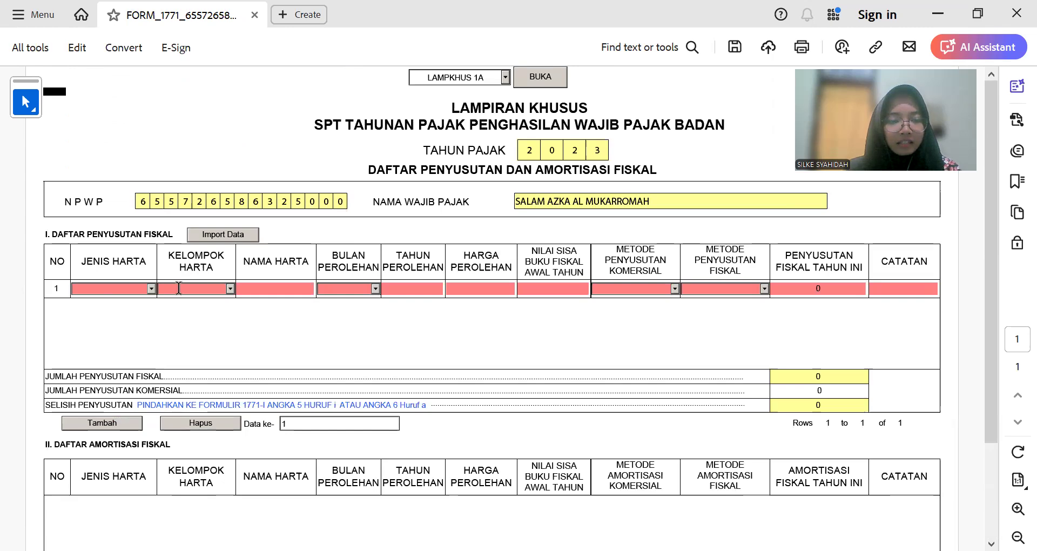
{"action": "key", "text": "alt+Tab"}
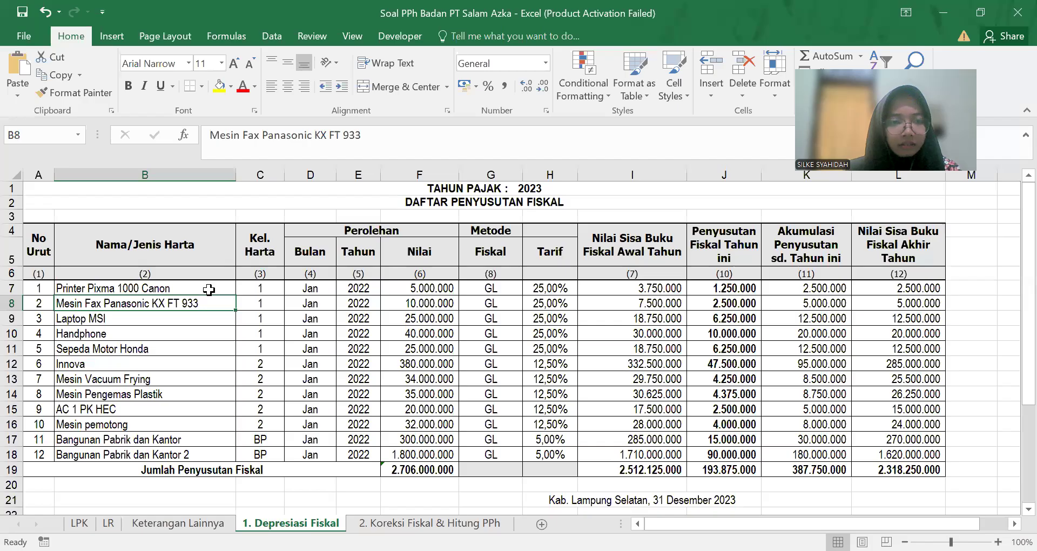
{"action": "left_click", "coordinate": [209, 290]}
{"action": "key", "text": "alt+Tab"}
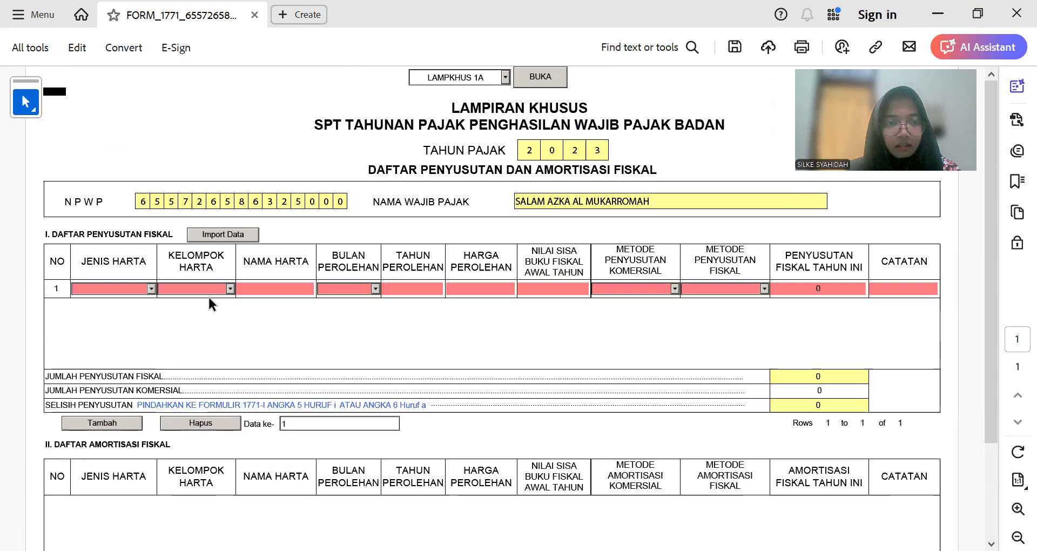
{"action": "left_click", "coordinate": [151, 288]}
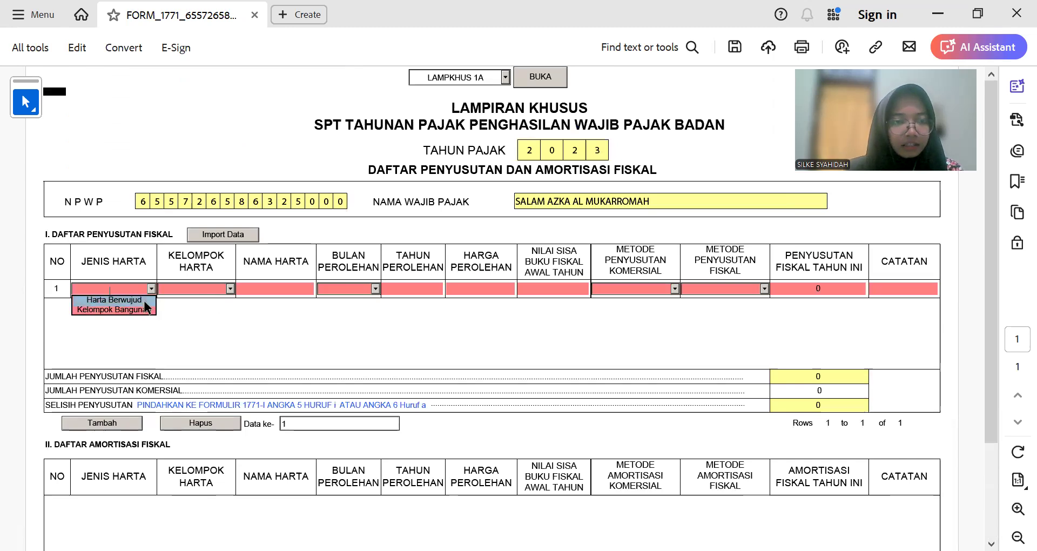
{"action": "left_click", "coordinate": [147, 298]}
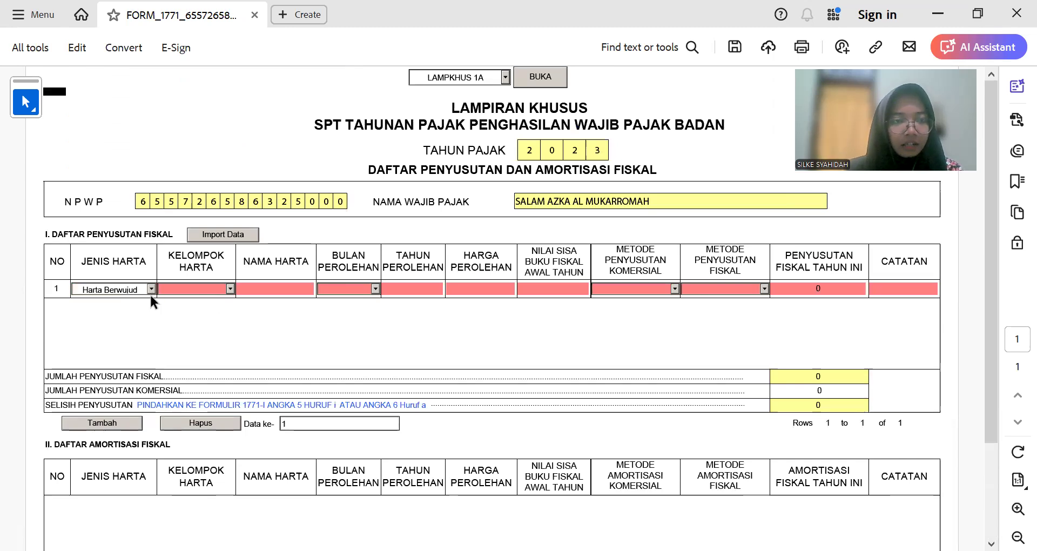
{"action": "left_click", "coordinate": [230, 288]}
{"action": "left_click", "coordinate": [216, 298]}
Step: Verify the printer's Kel. Harta value on the Excel depreciation sheet
{"action": "left_click", "coordinate": [297, 284]}
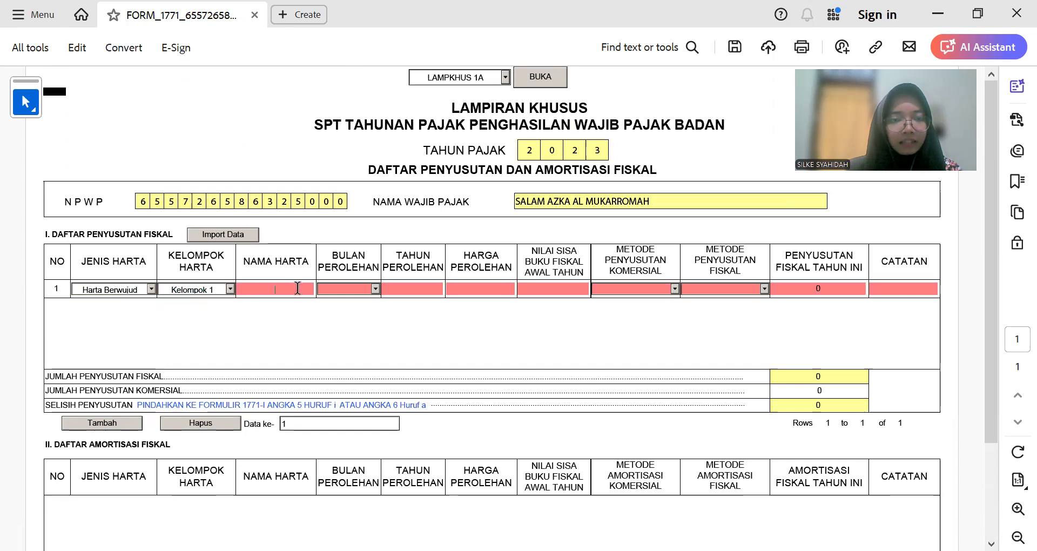
{"action": "key", "text": "alt+Tab"}
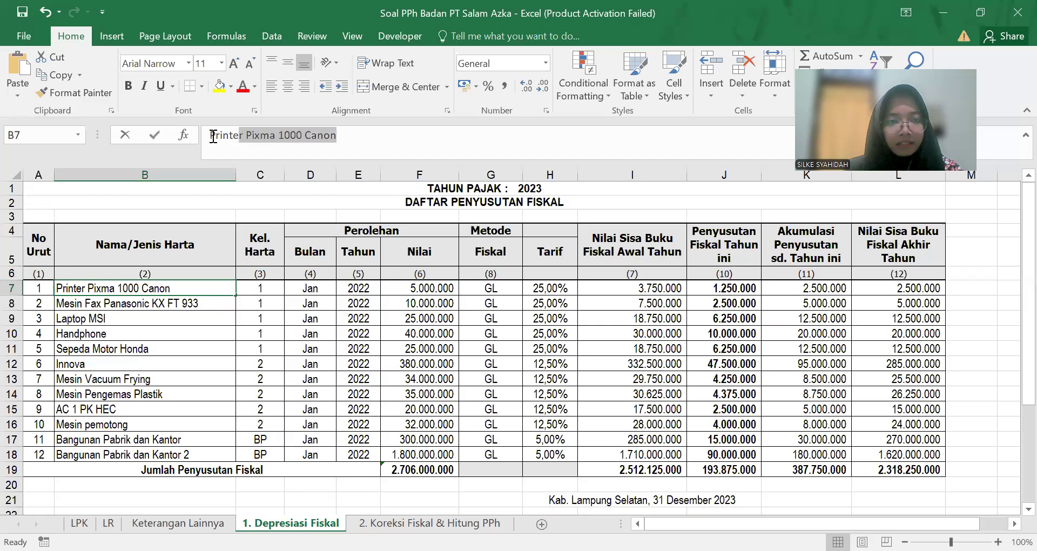
{"action": "key", "text": "Right"}
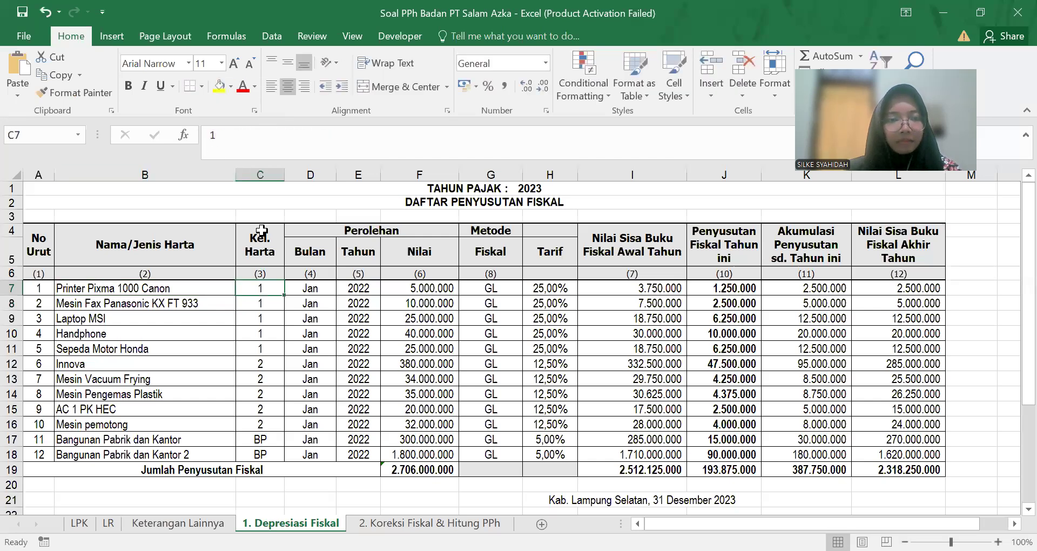
{"action": "key", "text": "Left"}
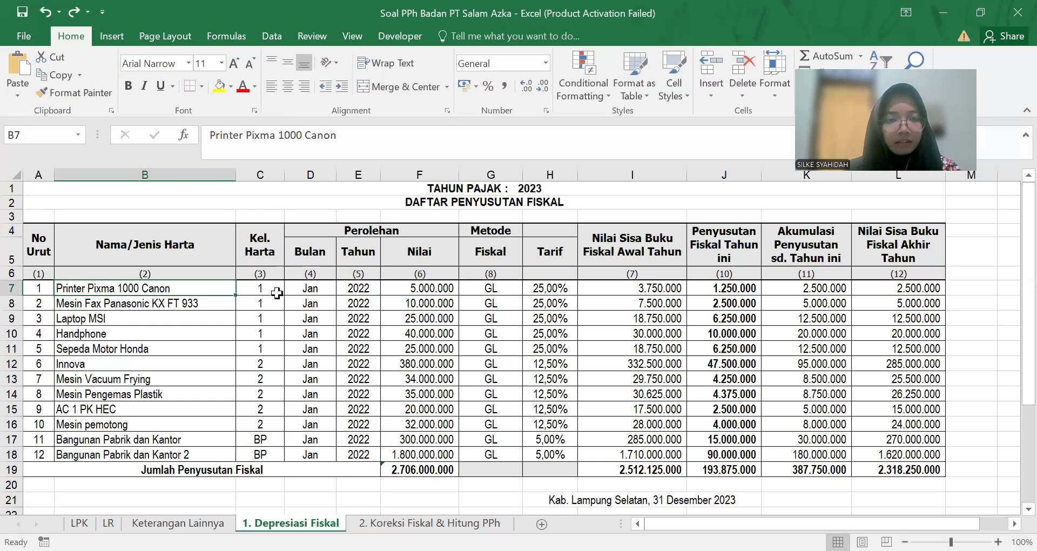
{"action": "key", "text": "alt+Tab"}
Step: Set row 1's acquisition month to 1 and acquisition year to 2021
{"action": "left_click", "coordinate": [375, 290]}
{"action": "left_click", "coordinate": [359, 300]}
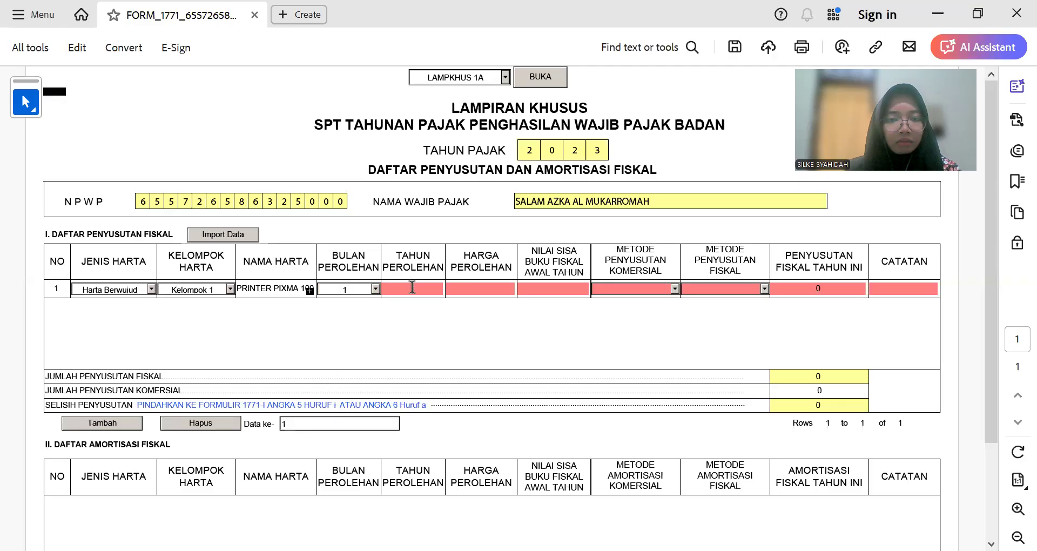
{"action": "type", "text": "2021"}
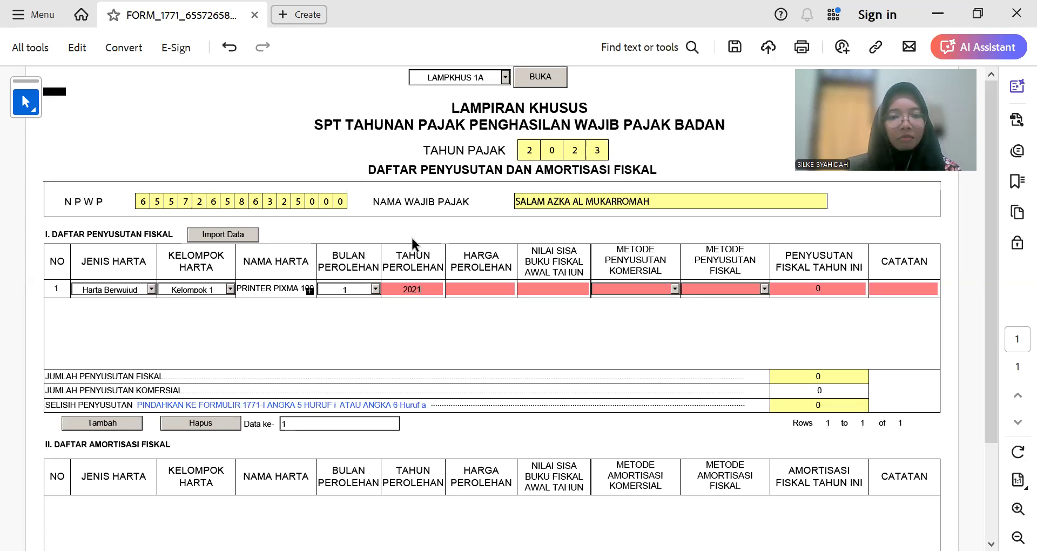
{"action": "key", "text": "Tab"}
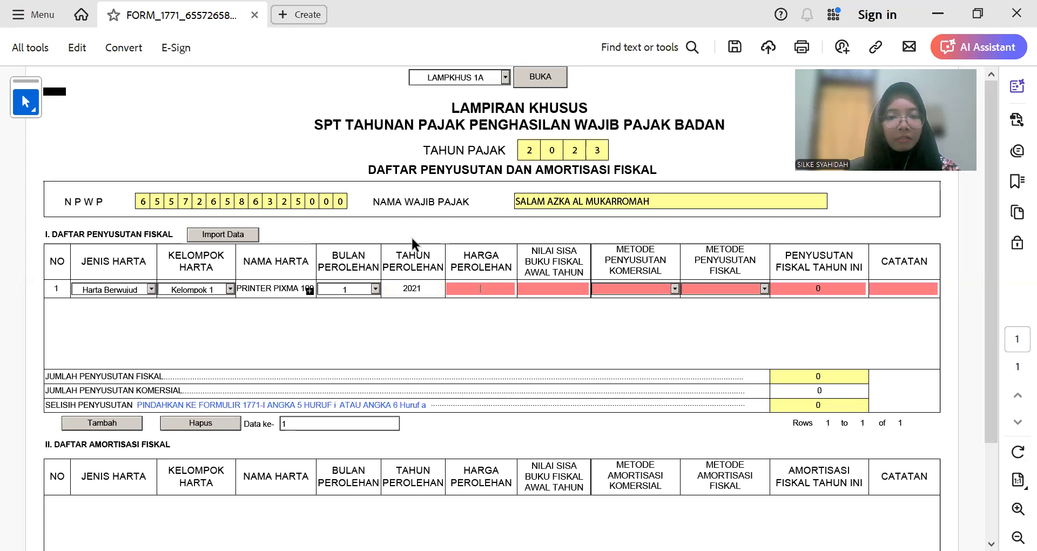
Step: Enter acquisition cost 5.000.000 and fiscal book value 3.750.000, checked against Excel
{"action": "key", "text": "alt+Tab"}
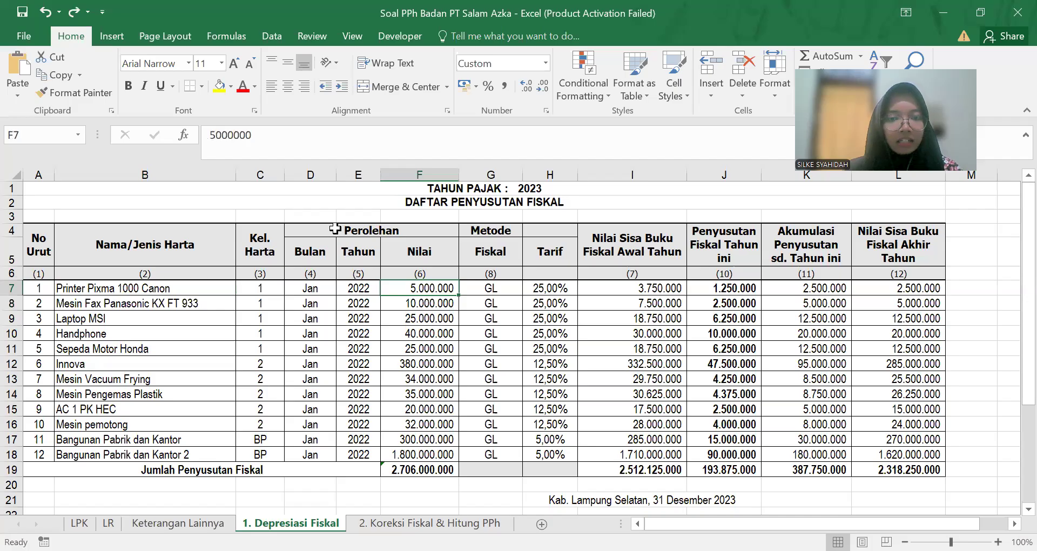
{"action": "key", "text": "alt+Tab"}
{"action": "type", "text": "5.000."}
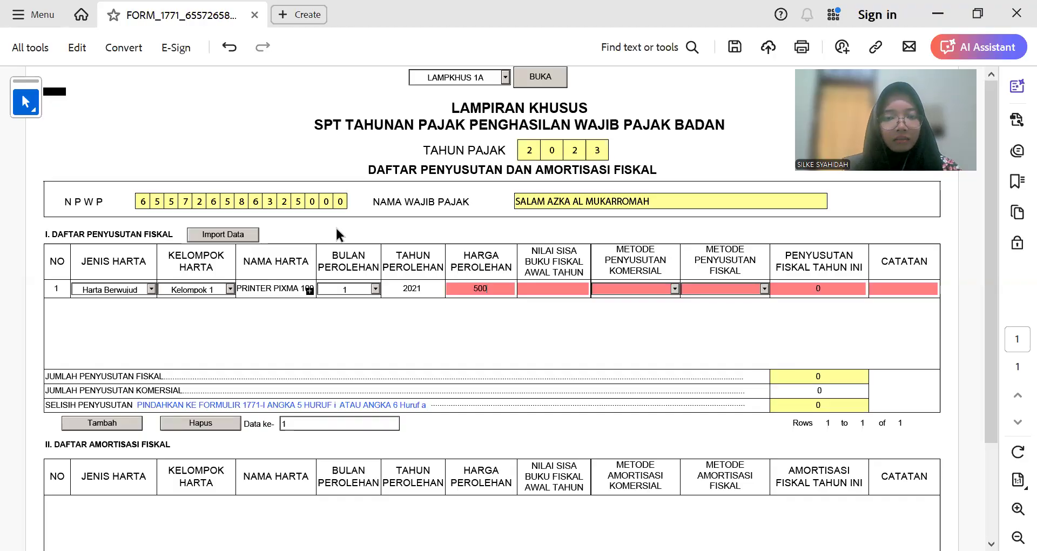
{"action": "type", "text": "0000"}
{"action": "key", "text": "Tab"}
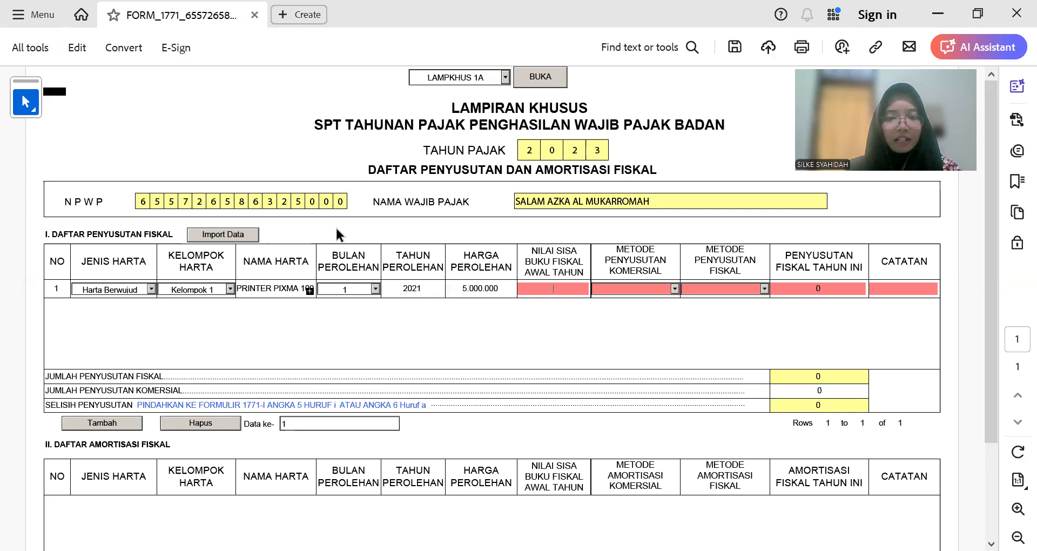
{"action": "key", "text": "alt+Tab"}
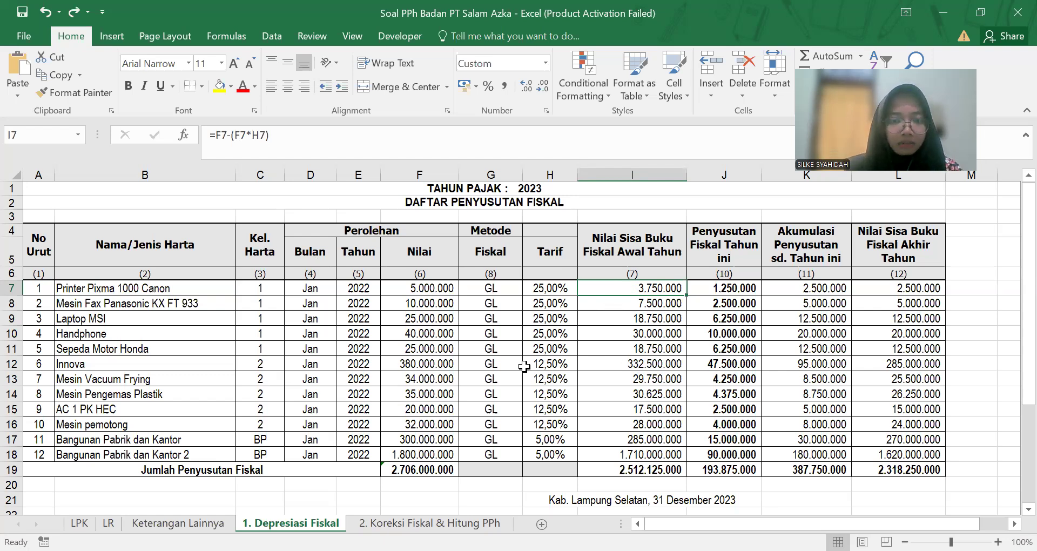
{"action": "key", "text": "alt+Tab"}
{"action": "type", "text": "3750000"}
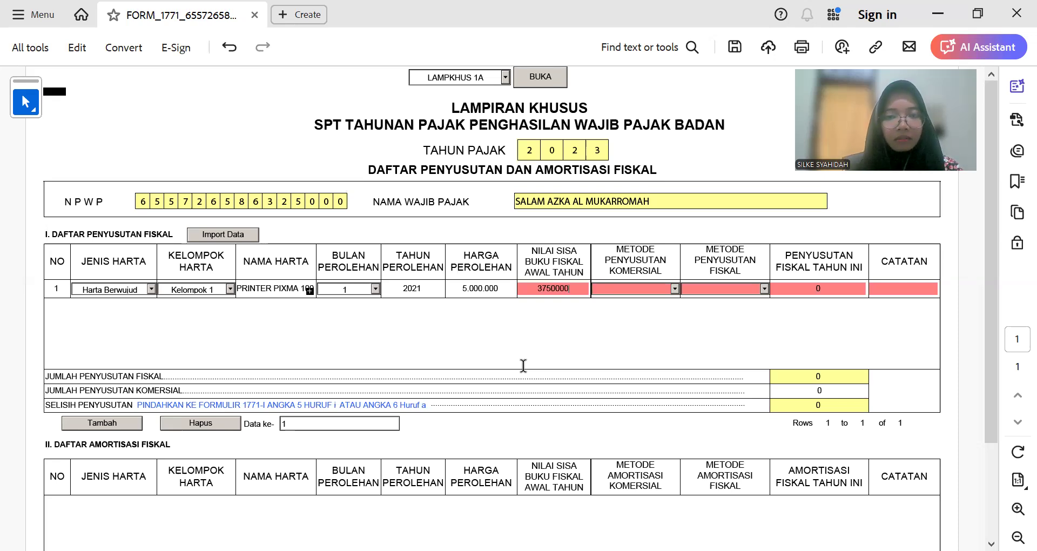
Step: Set the printer's commercial and fiscal depreciation methods to Garis Lurus
{"action": "left_click", "coordinate": [523, 365]}
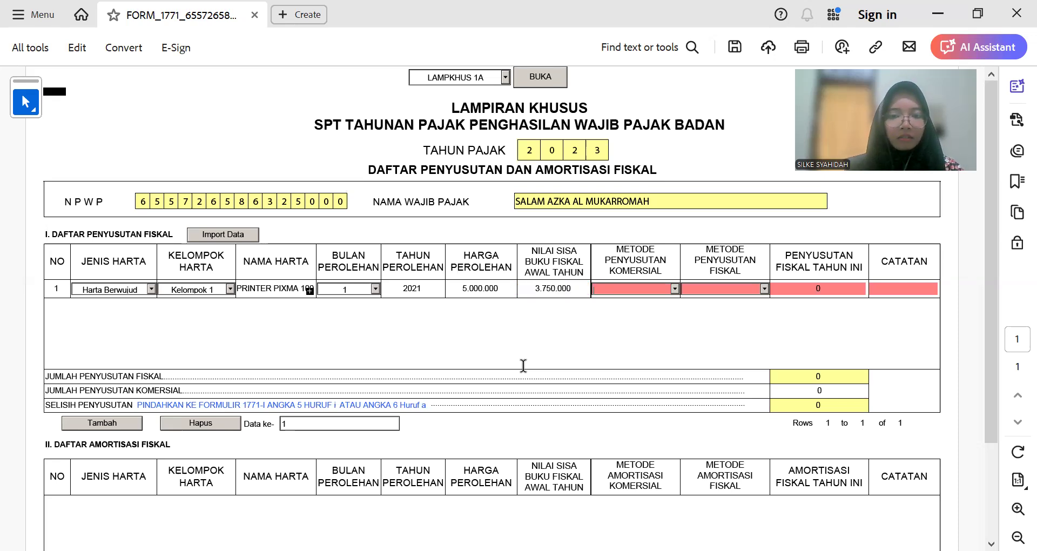
{"action": "left_click", "coordinate": [675, 289]}
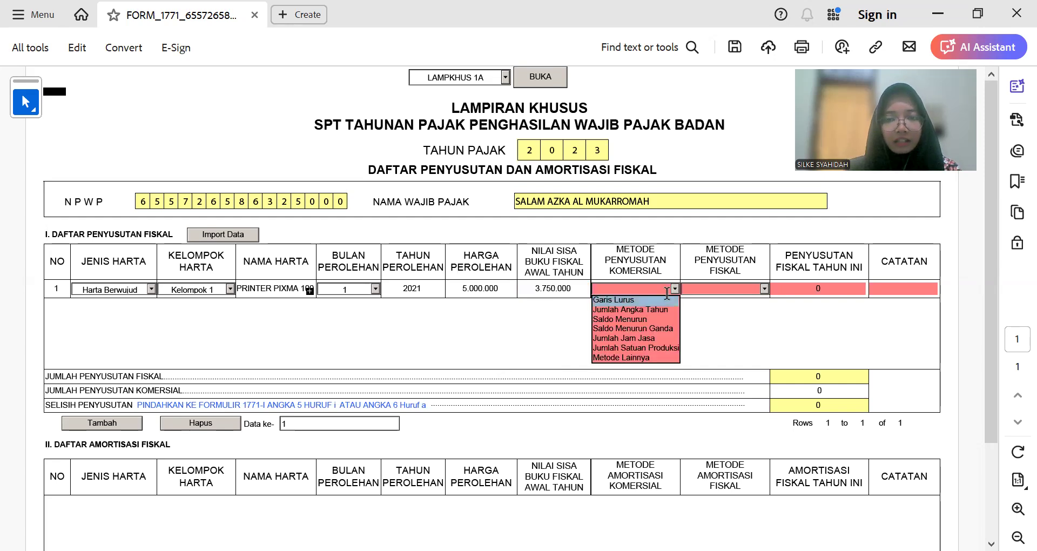
{"action": "left_click", "coordinate": [666, 299]}
{"action": "left_click", "coordinate": [764, 289]}
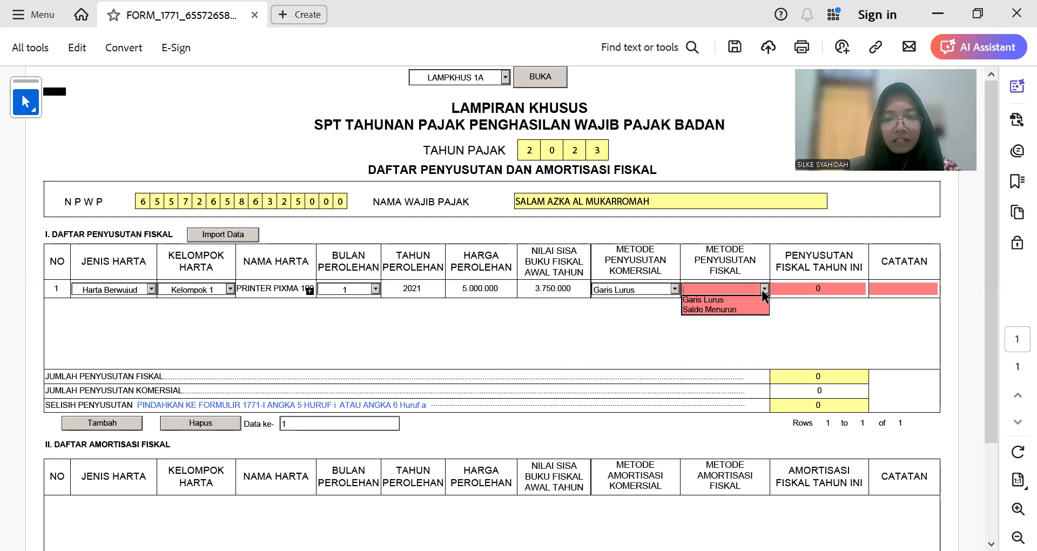
{"action": "left_click", "coordinate": [749, 298]}
Step: Enter 1.250.000 fiscal depreciation from Excel J7 and a '-' note, then add a second row
{"action": "left_click", "coordinate": [822, 291]}
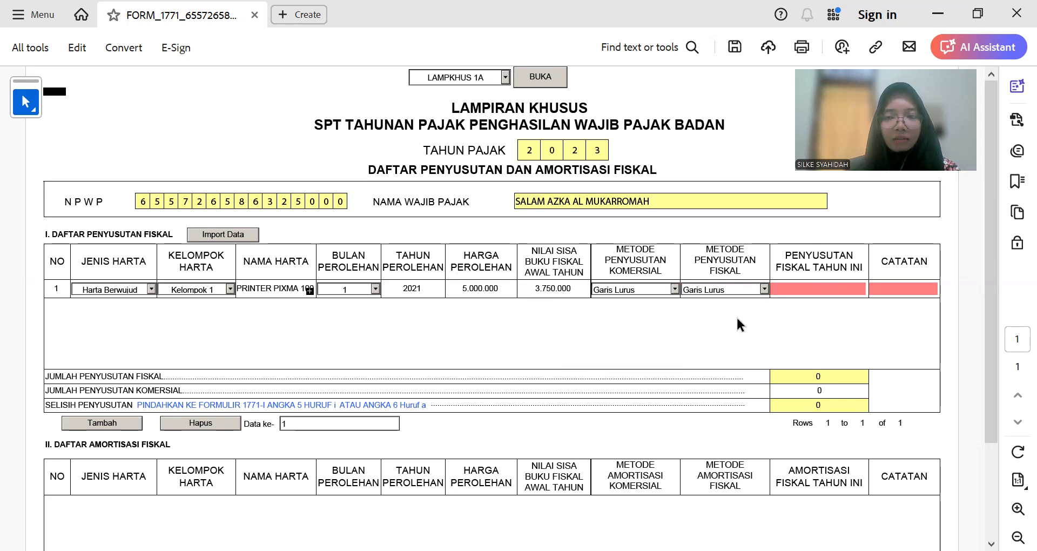
{"action": "key", "text": "alt+Tab"}
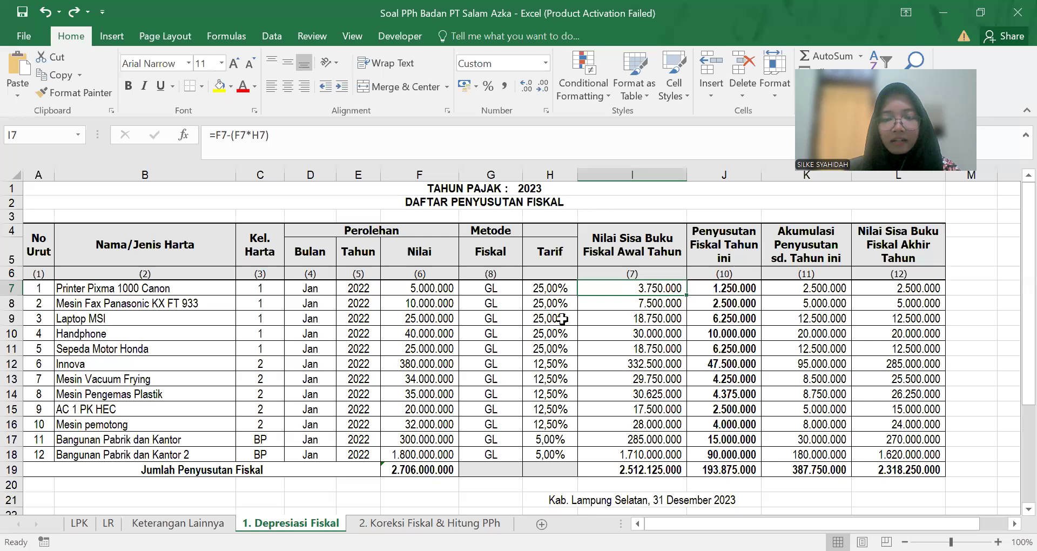
{"action": "key", "text": "Right"}
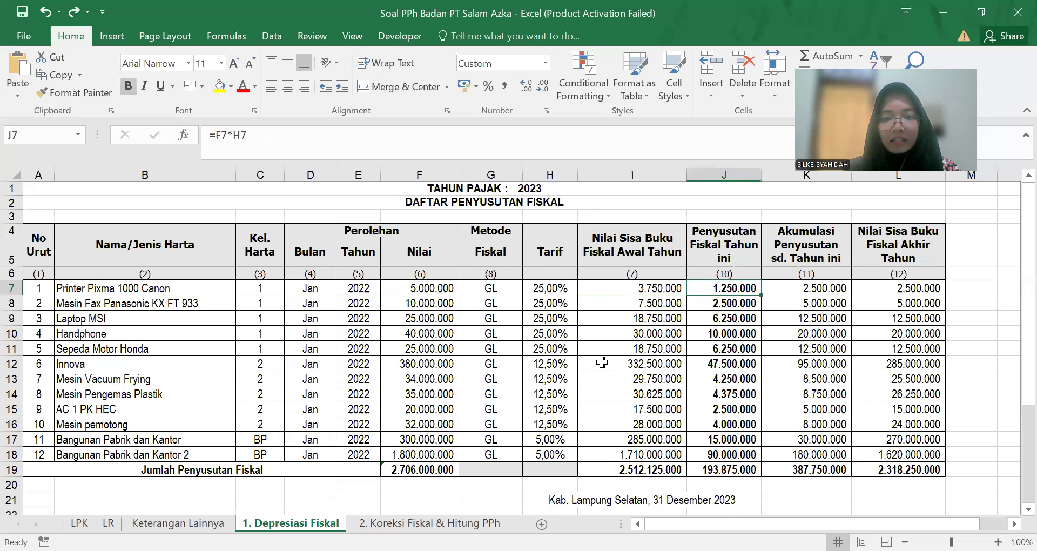
{"action": "key", "text": "alt+Tab"}
{"action": "type", "text": "1.250.00"}
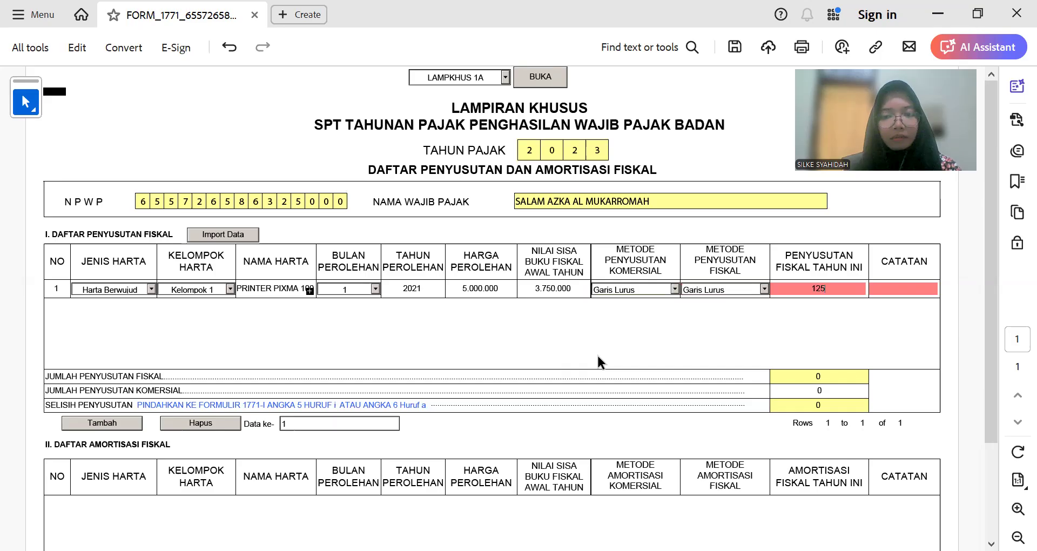
{"action": "type", "text": "000"}
{"action": "key", "text": "Tab"}
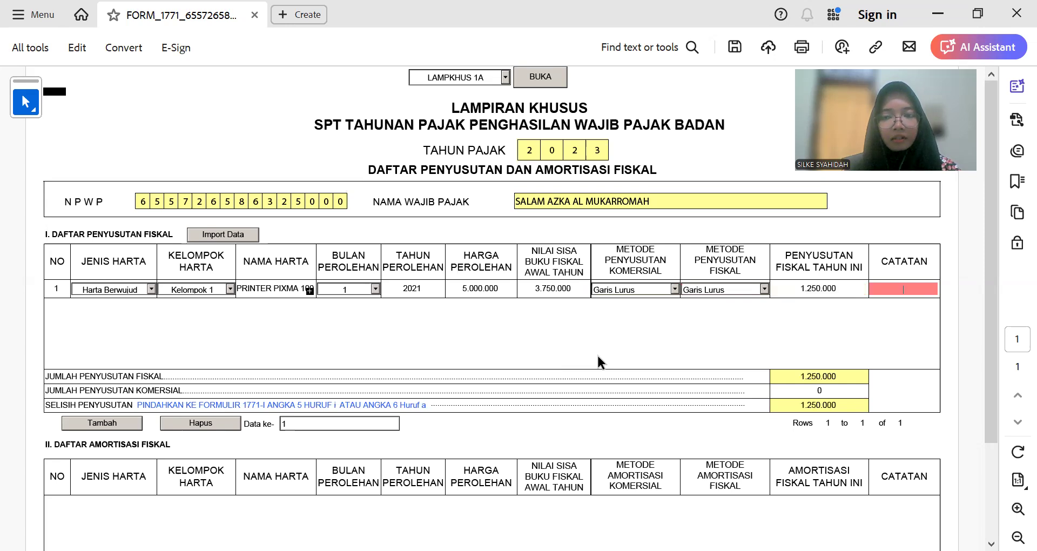
{"action": "type", "text": "-"}
{"action": "key", "text": "Tab"}
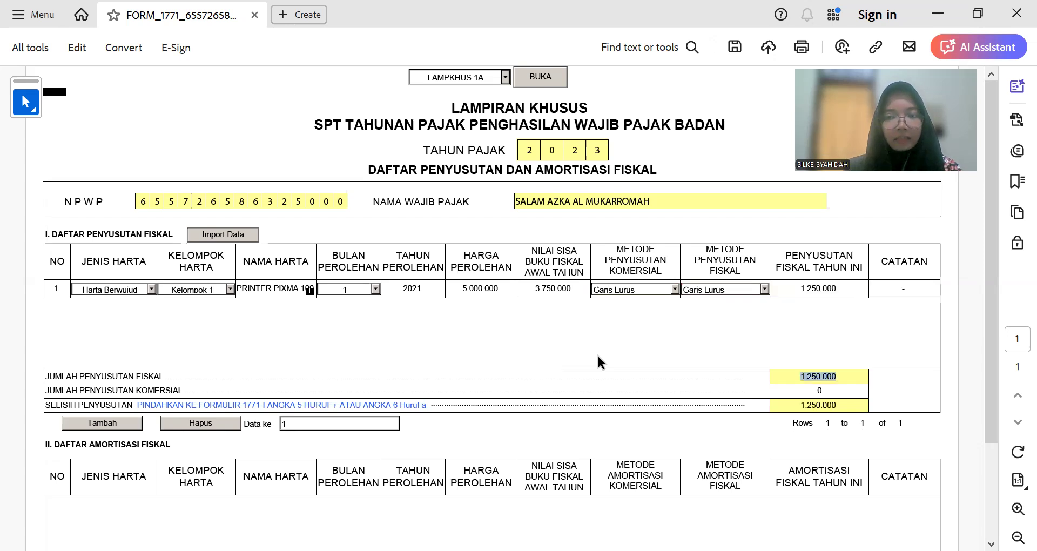
{"action": "left_click", "coordinate": [115, 424]}
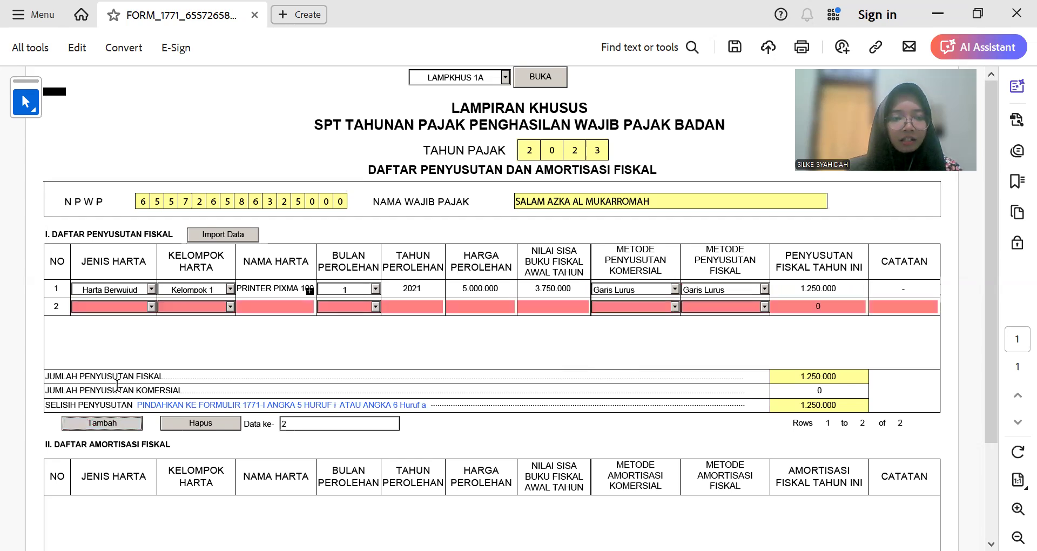
Step: Copy the fax machine's name from Excel B8 into row 2 as a Harta Berwujud, Kelompok 1 asset
{"action": "key", "text": "alt+Tab"}
{"action": "left_click_drag", "start_coordinate": [361, 135], "coordinate": [140, 141]}
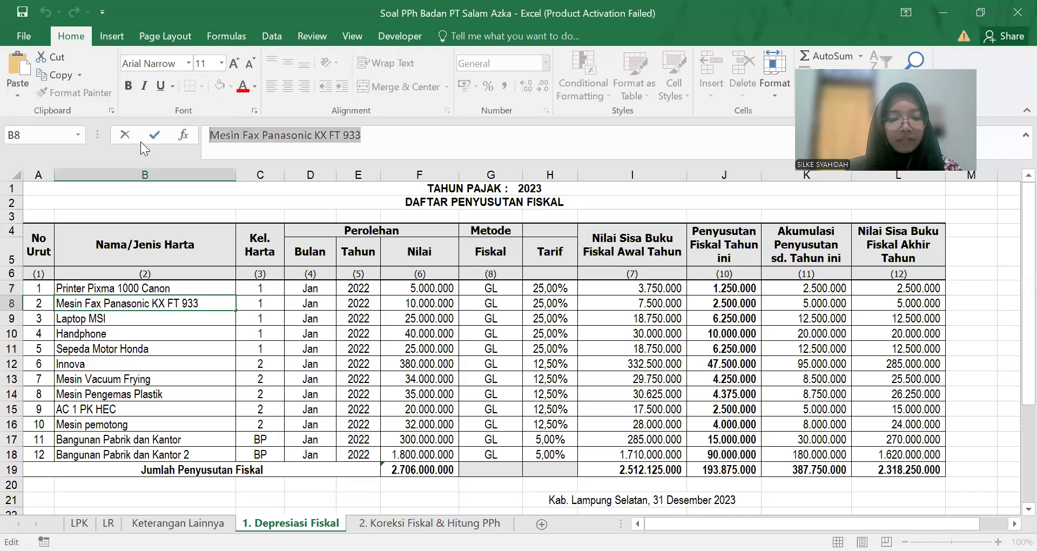
{"action": "key", "text": "Tab"}
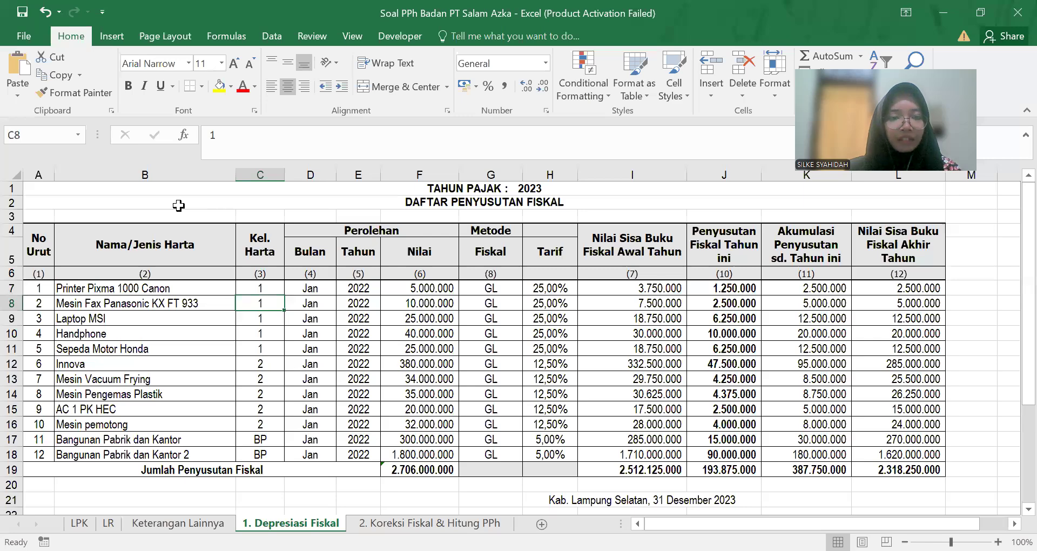
{"action": "key", "text": "alt+Tab"}
{"action": "left_click", "coordinate": [229, 306]}
{"action": "left_click", "coordinate": [227, 319]}
{"action": "left_click", "coordinate": [275, 309]}
{"action": "key", "text": "ctrl+v"}
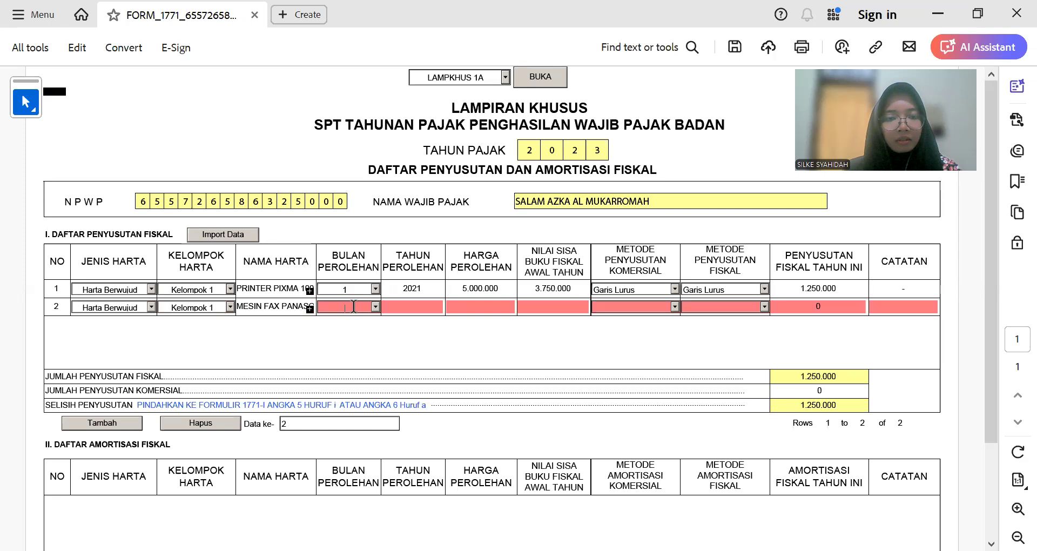
Step: Set row 2's acquisition month to 1 and year to 2021, copied from row 1
{"action": "left_click", "coordinate": [375, 307]}
{"action": "left_click", "coordinate": [346, 317]}
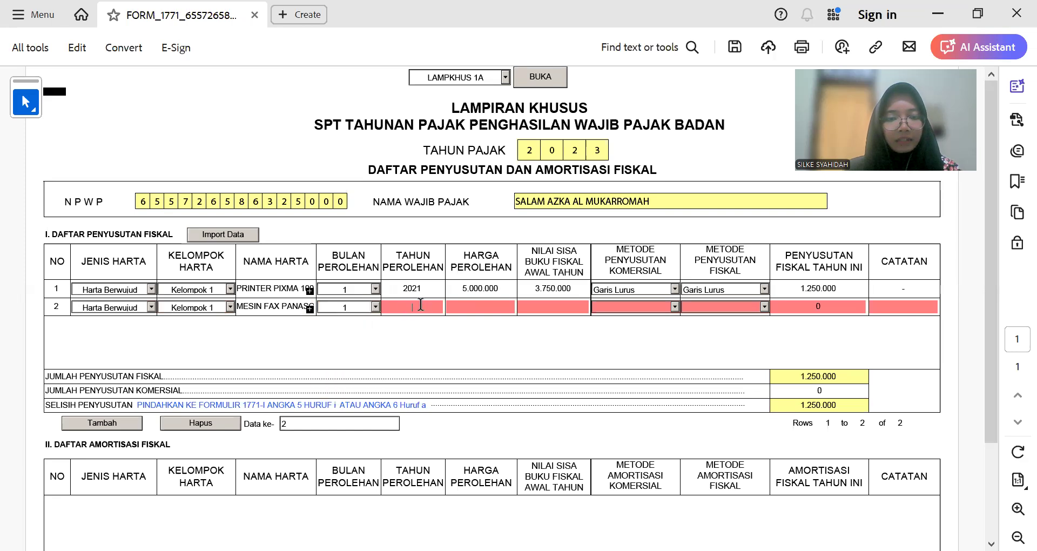
{"action": "double_click", "coordinate": [415, 288]}
{"action": "key", "text": "ctrl+c"}
{"action": "left_click", "coordinate": [419, 306]}
{"action": "key", "text": "ctrl+v"}
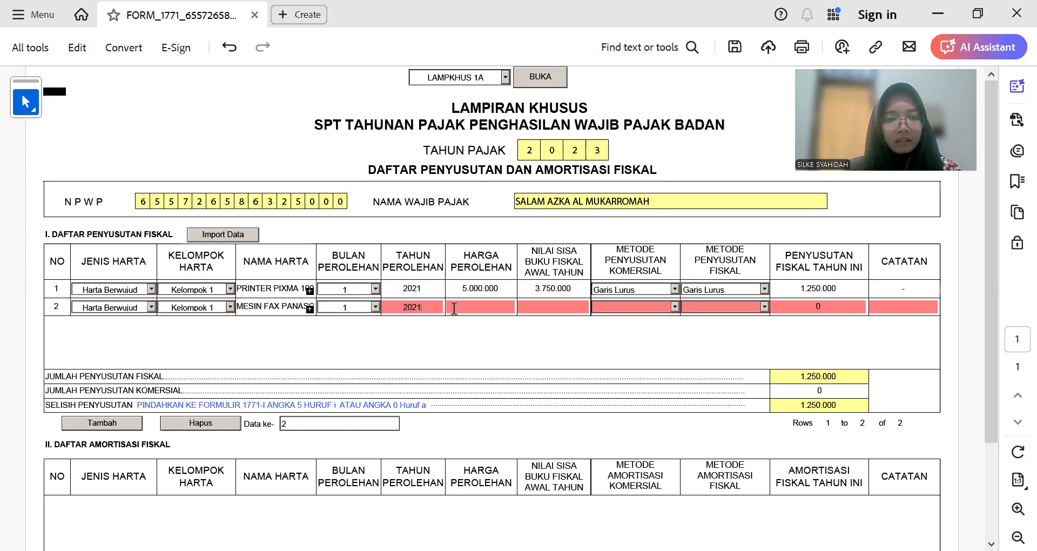
Step: Enter row 2's acquisition price 10.000.000 and book value 7.500.000
{"action": "left_click", "coordinate": [470, 309]}
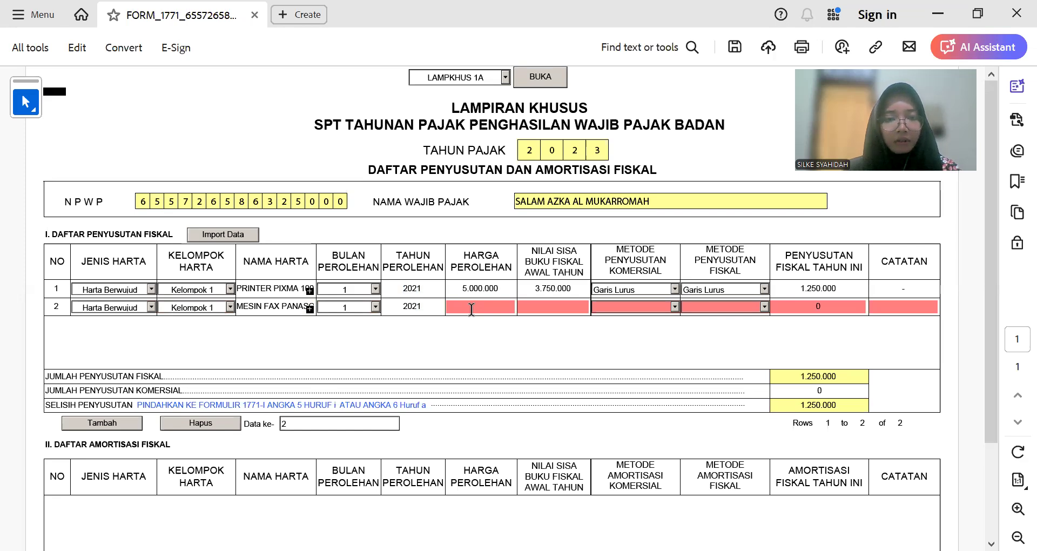
{"action": "type", "text": "10.000.000"}
{"action": "key", "text": "Tab"}
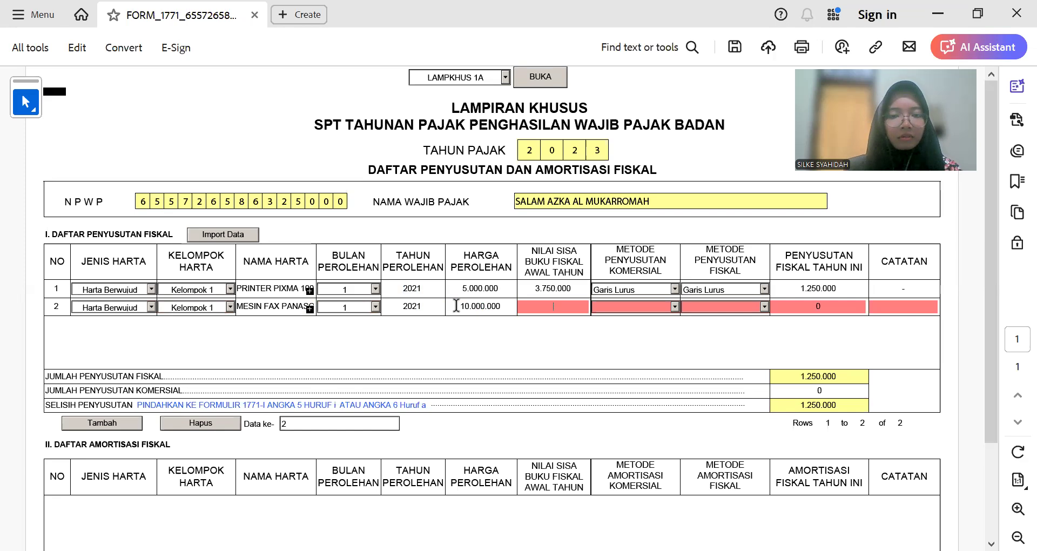
{"action": "key", "text": "alt+Tab"}
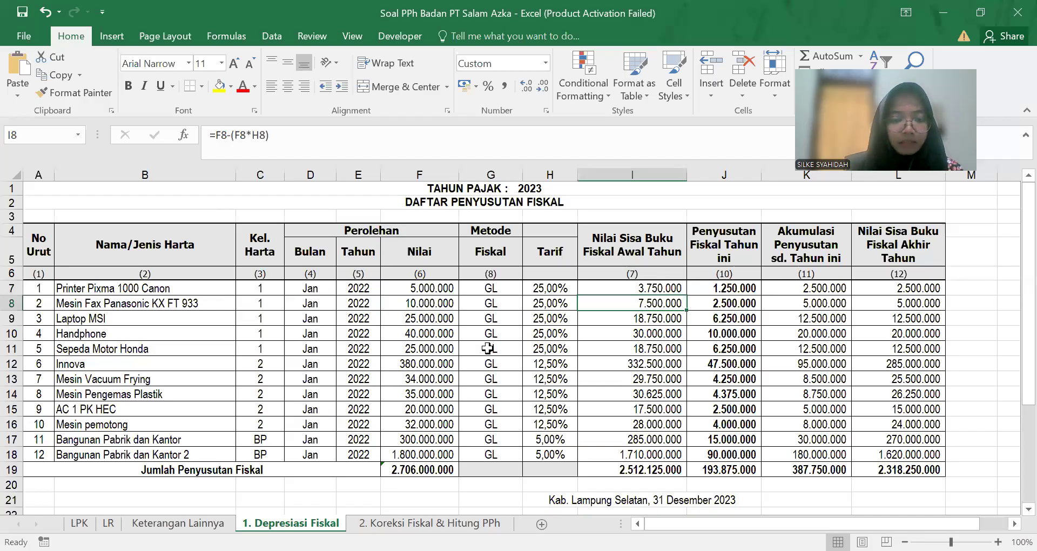
{"action": "key", "text": "alt+Tab"}
{"action": "type", "text": "7.500.00"}
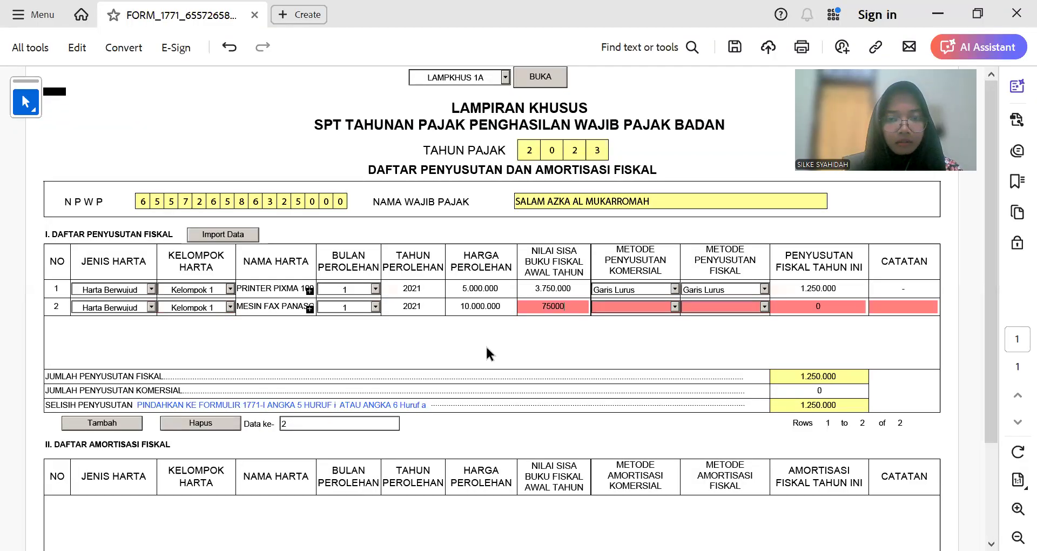
{"action": "type", "text": "0"}
{"action": "key", "text": "Tab"}
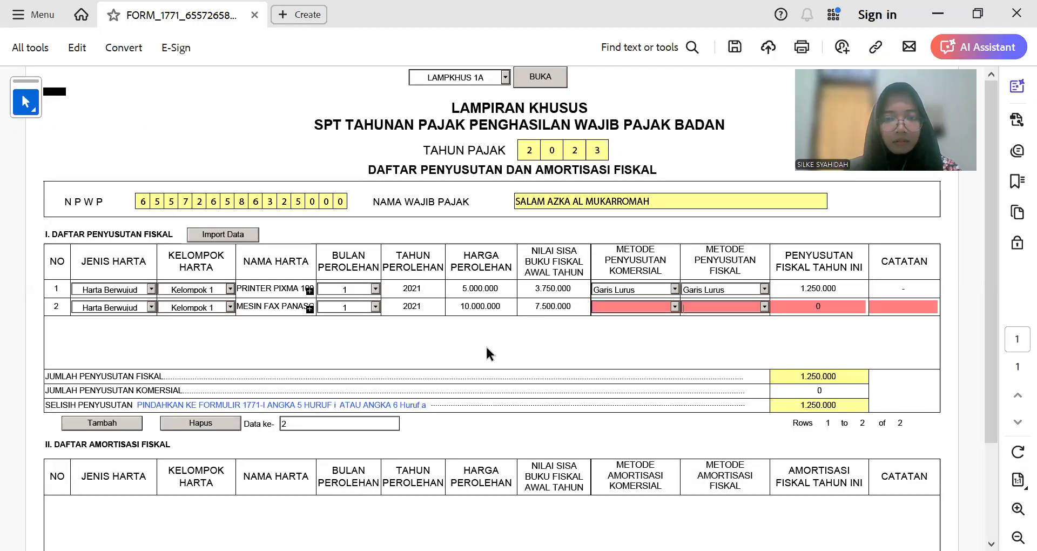
Step: Set row 2's commercial and fiscal depreciation methods to Garis Lurus
{"action": "left_click", "coordinate": [673, 303]}
{"action": "left_click", "coordinate": [667, 311]}
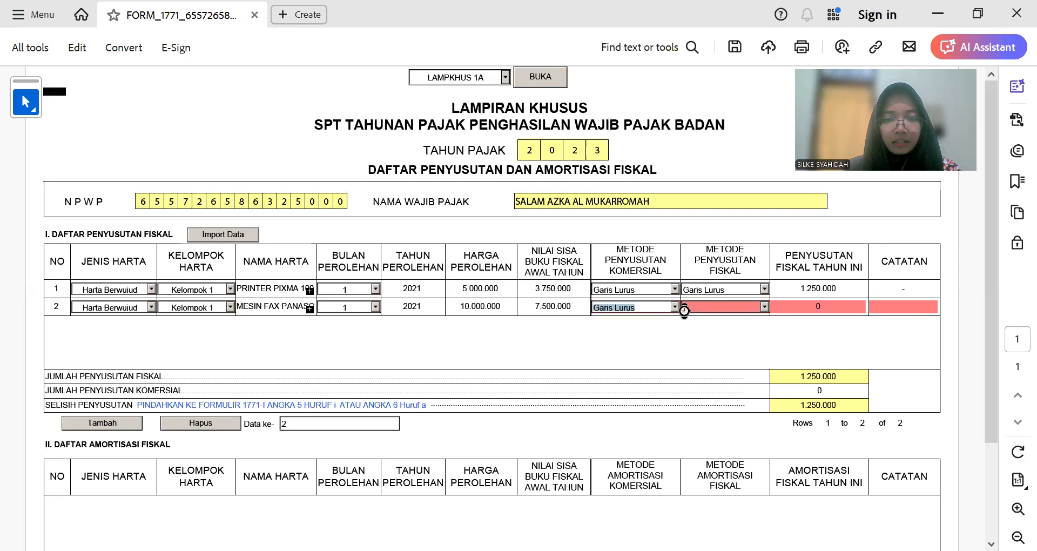
{"action": "left_click", "coordinate": [762, 306]}
{"action": "left_click", "coordinate": [749, 315]}
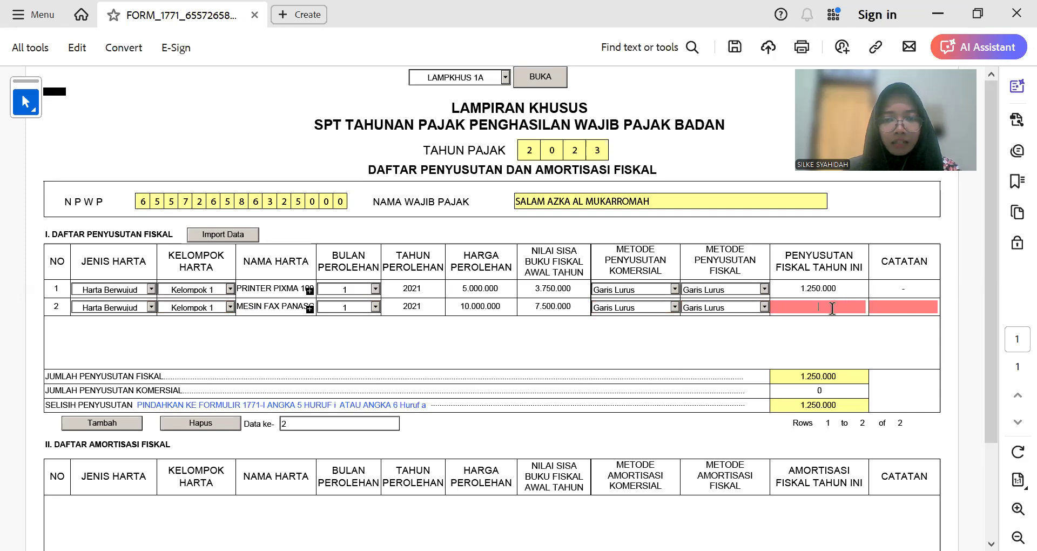
Step: Enter and correct row 2's fiscal depreciation to 2.500.000 per Excel J8, then add blank row 3
{"action": "key", "text": "alt+Tab"}
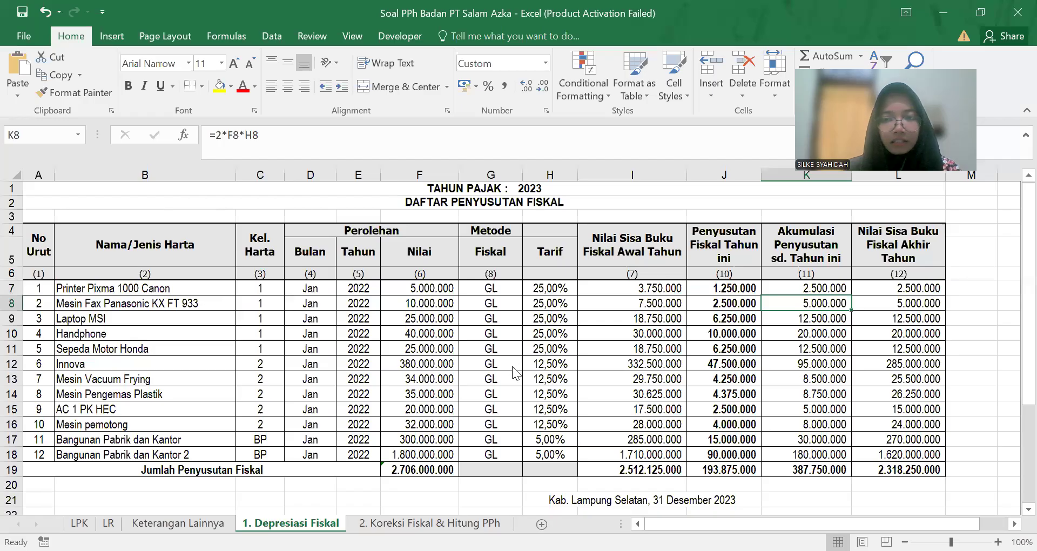
{"action": "key", "text": "alt+Tab"}
{"action": "type", "text": "5.000."}
{"action": "type", "text": "00000"}
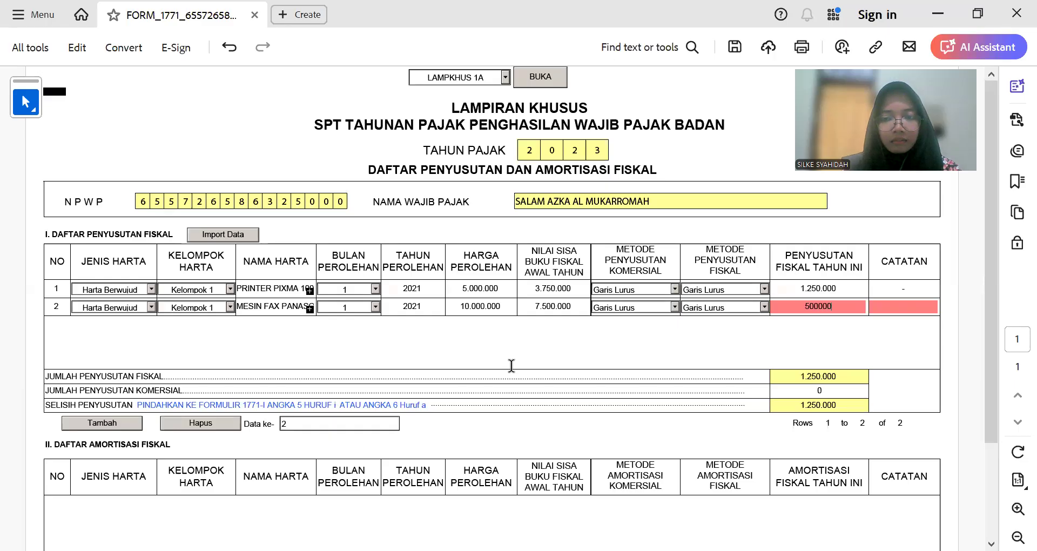
{"action": "key", "text": "Tab"}
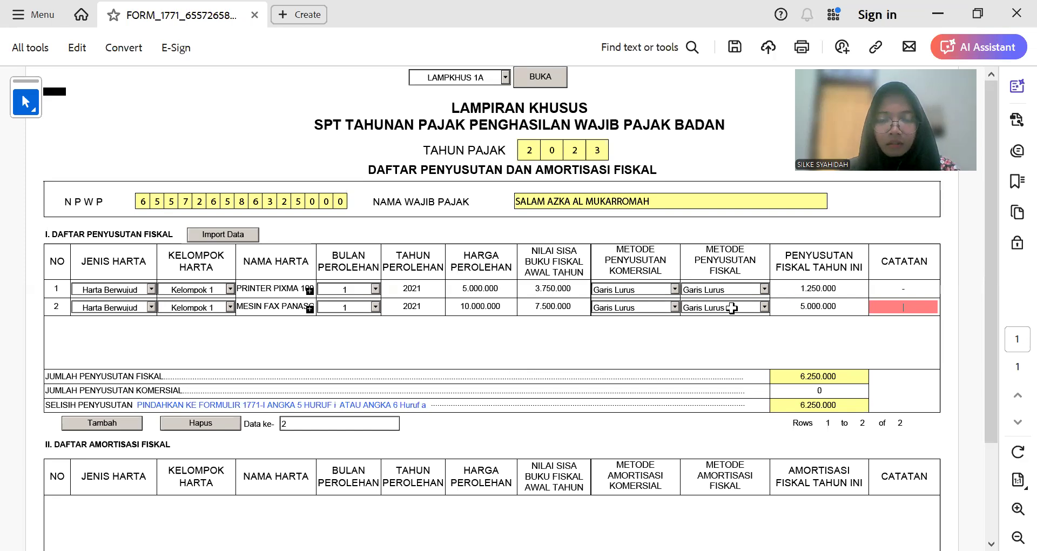
{"action": "key", "text": "alt+Tab"}
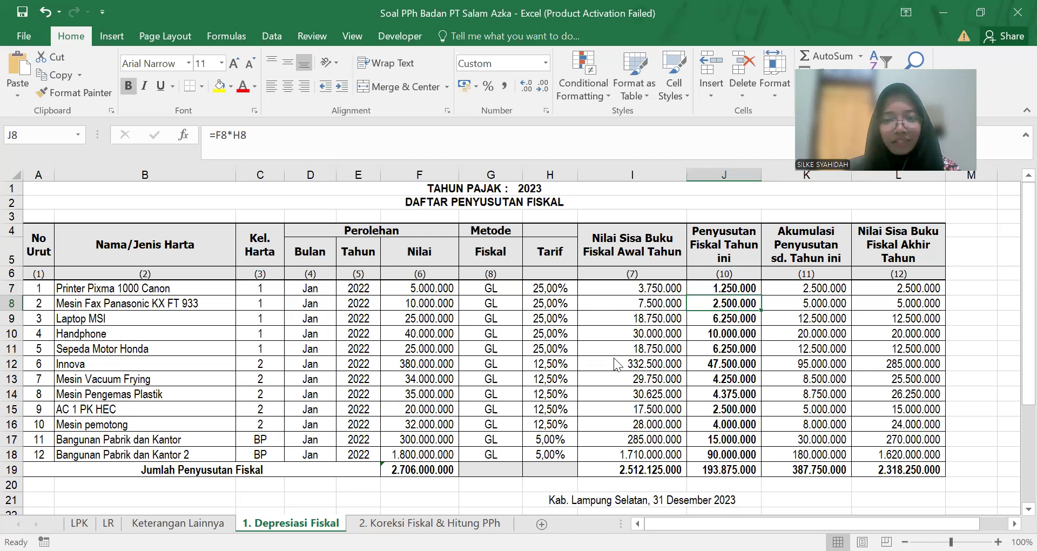
{"action": "key", "text": "alt+Tab"}
{"action": "type", "text": "25000"}
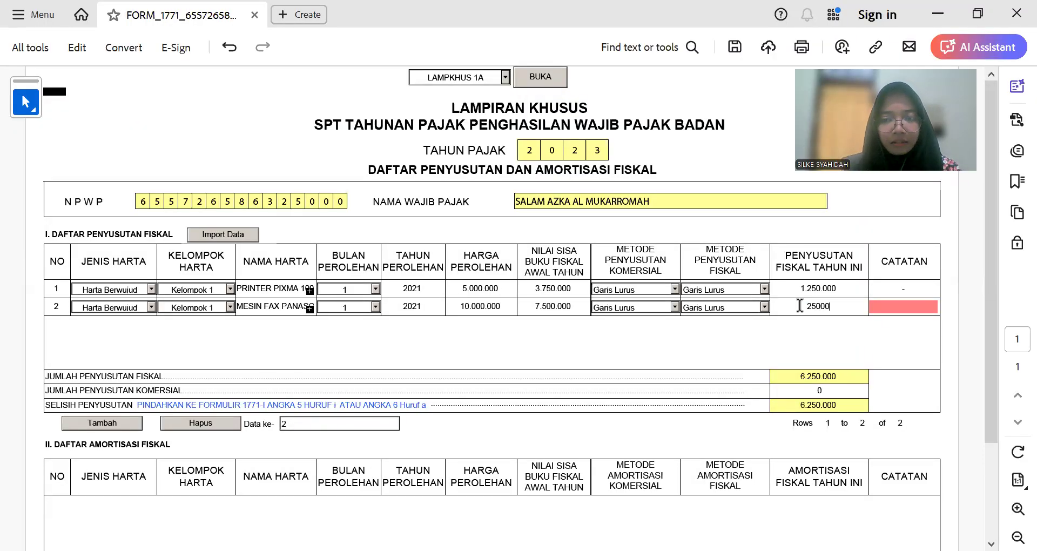
{"action": "type", "text": "000"}
{"action": "key", "text": "BackSpace"}
{"action": "key", "text": "BackSpace"}
{"action": "key", "text": "Tab"}
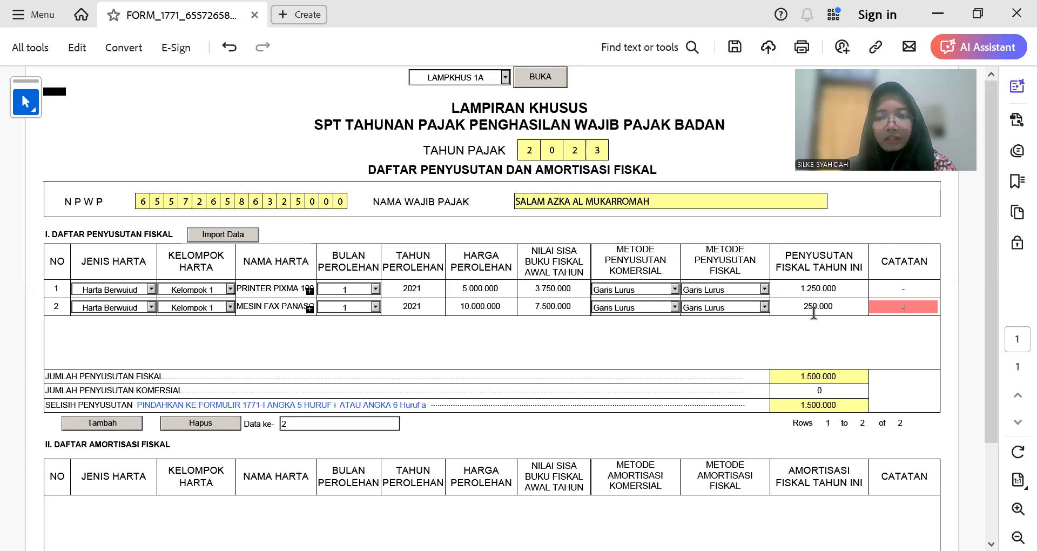
{"action": "key", "text": "Tab"}
{"action": "left_click", "coordinate": [852, 303]}
{"action": "type", "text": "0"}
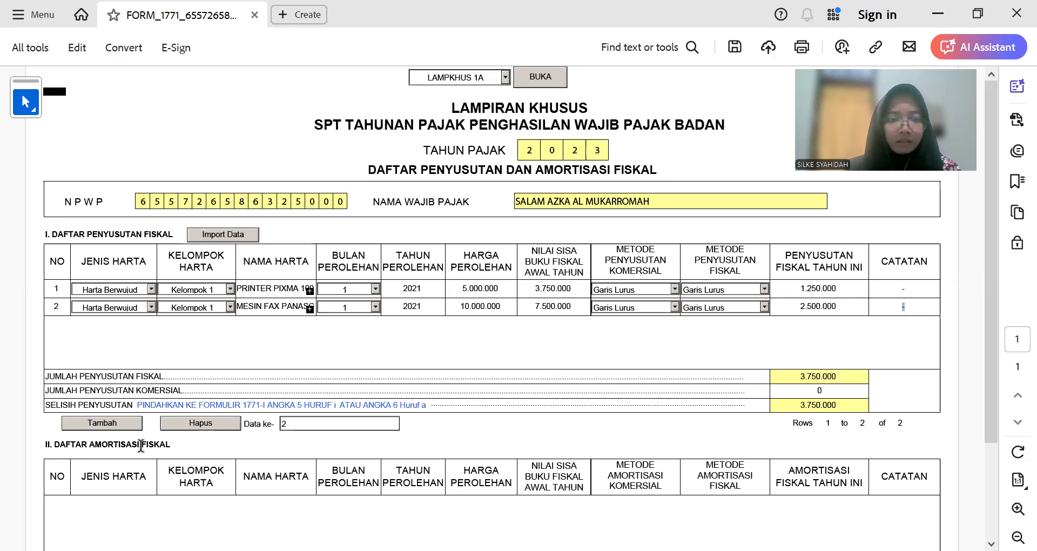
{"action": "left_click", "coordinate": [123, 423]}
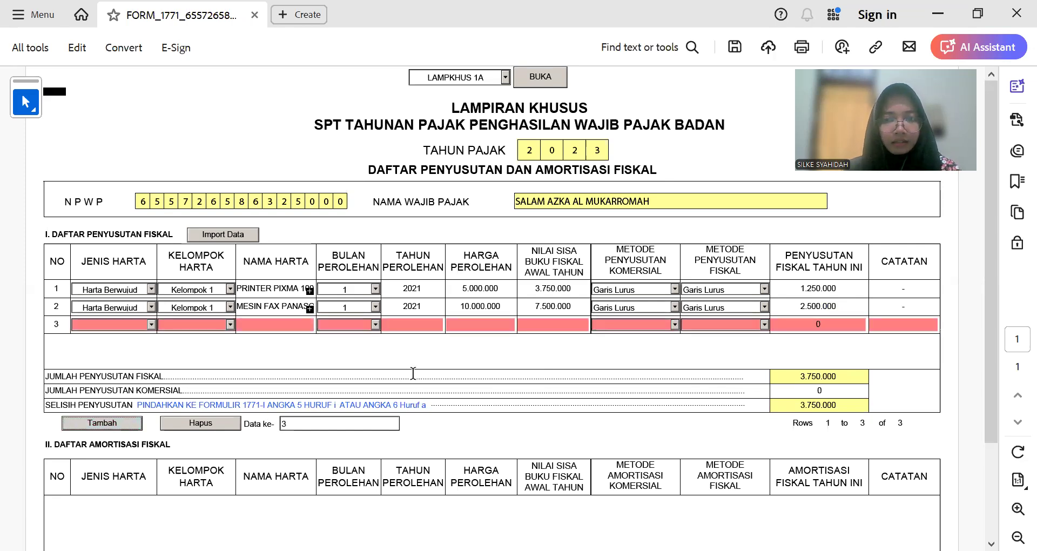
Step: Fill the fiscal depreciation values J7:J19 with yellow
{"action": "left_click_drag", "start_coordinate": [724, 288], "coordinate": [705, 463]}
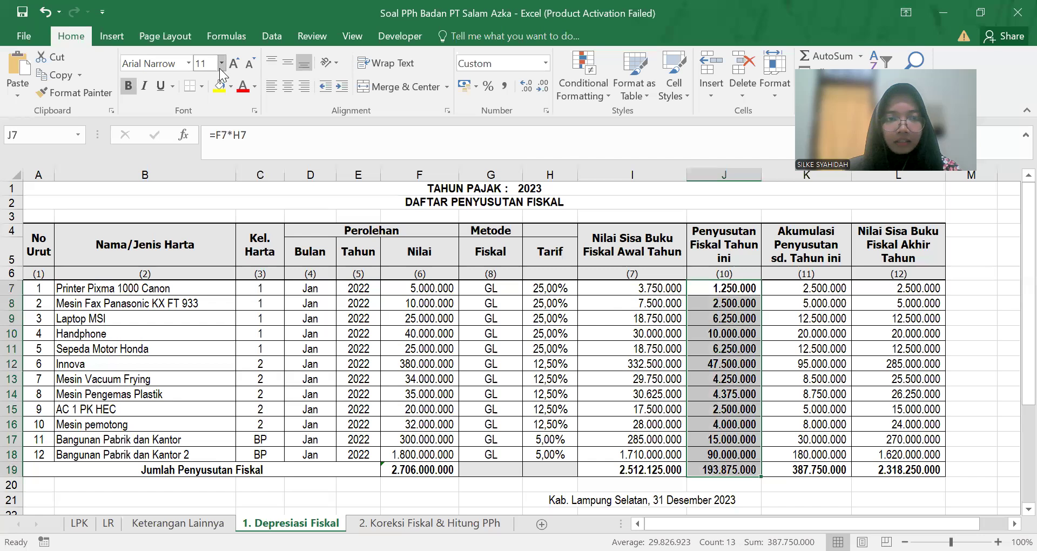
{"action": "left_click", "coordinate": [219, 86]}
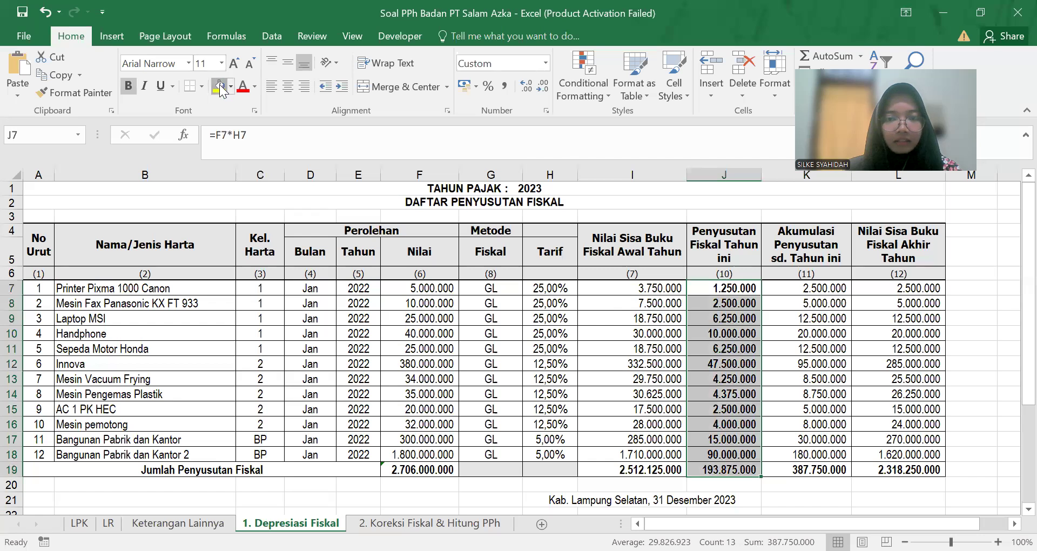
{"action": "left_click", "coordinate": [532, 380]}
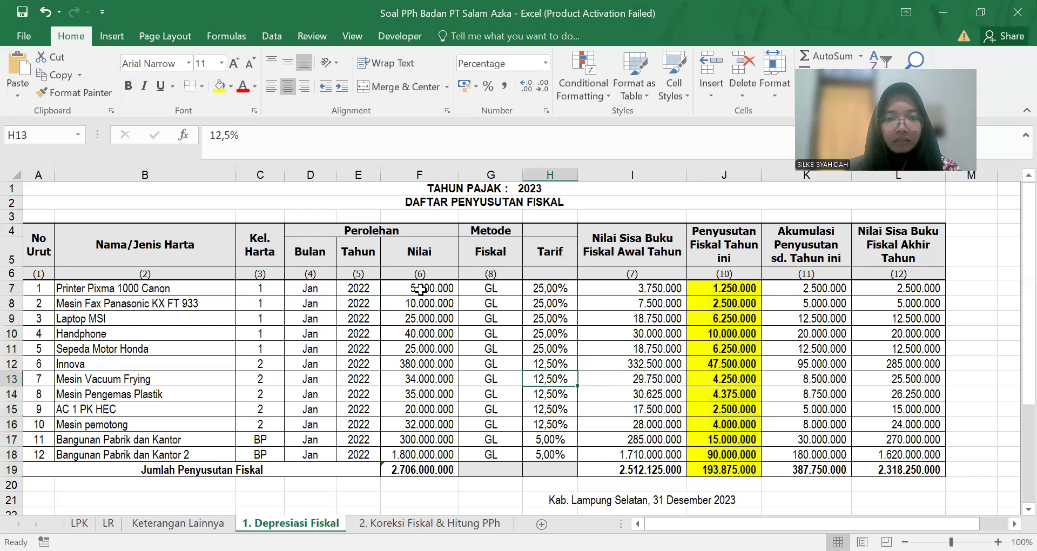
Step: Copy the asset name Laptop MSI from cell B9 for the tax form
{"action": "left_click", "coordinate": [73, 319]}
{"action": "left_click_drag", "start_coordinate": [300, 140], "coordinate": [163, 139]}
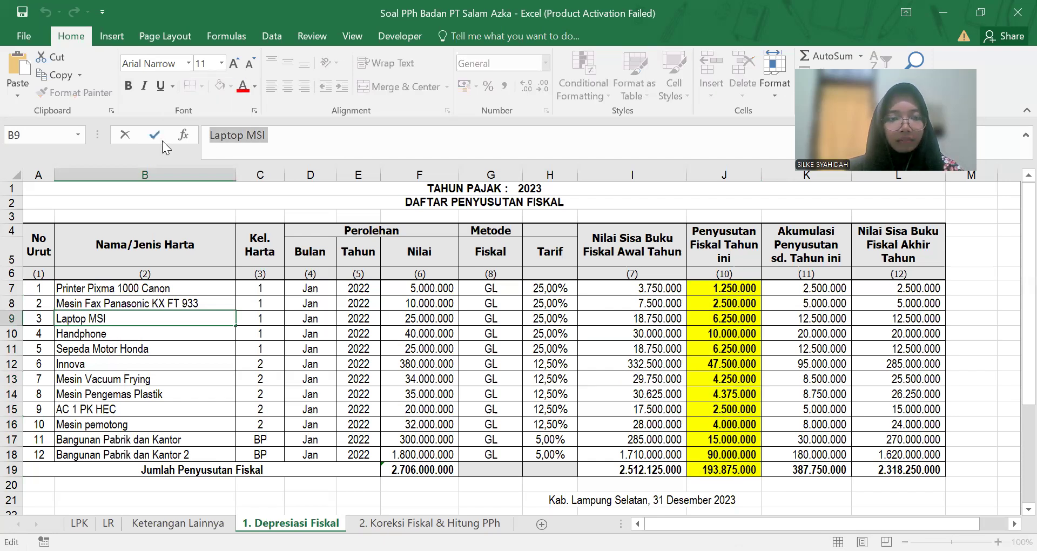
{"action": "key", "text": "alt+Tab"}
Step: Set row 3 to Harta Berwujud, Kelompok 1, acquisition month 1 and year 2021
{"action": "left_click", "coordinate": [150, 324]}
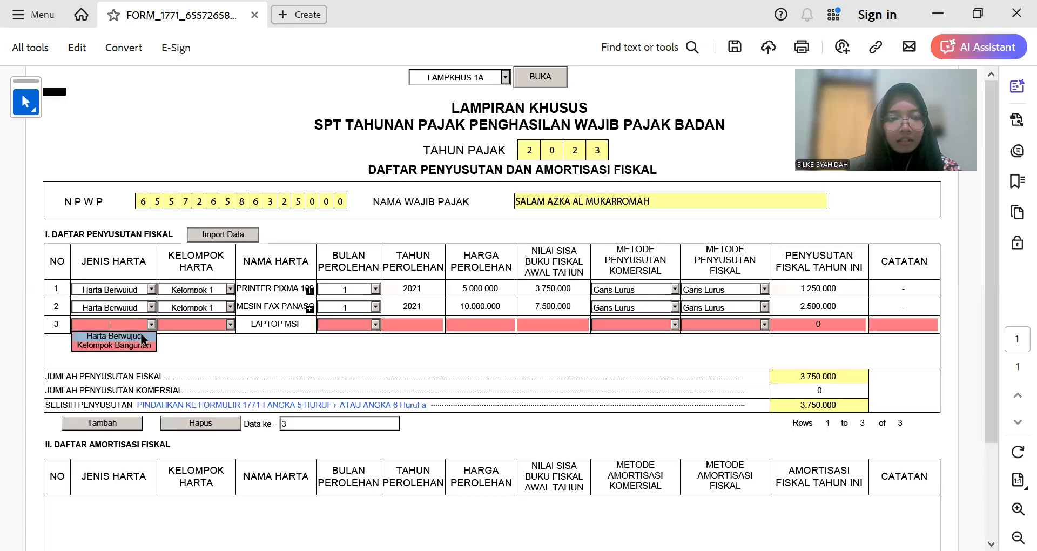
{"action": "left_click", "coordinate": [140, 335]}
{"action": "left_click", "coordinate": [230, 324]}
{"action": "left_click", "coordinate": [215, 337]}
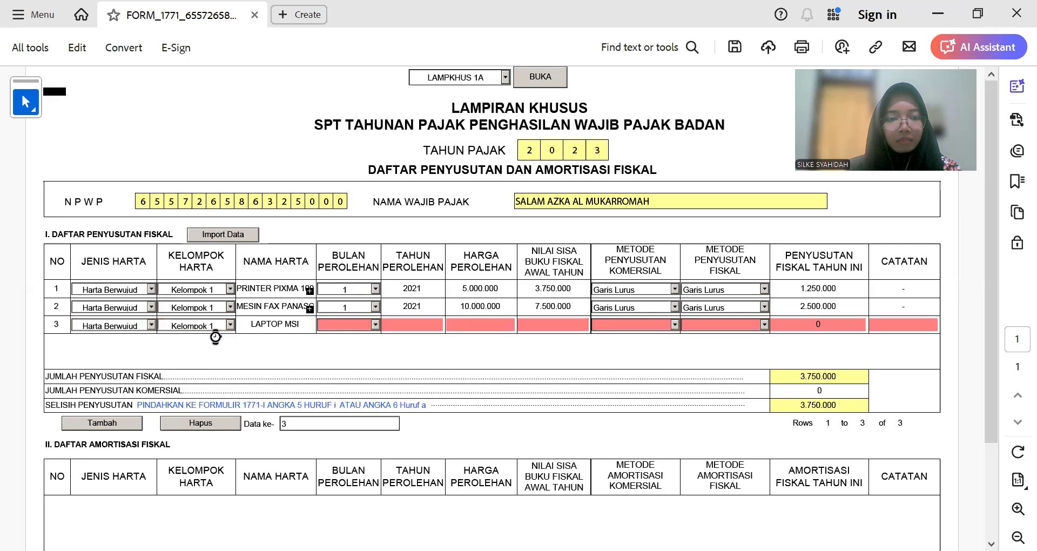
{"action": "left_click", "coordinate": [375, 325]}
{"action": "left_click", "coordinate": [364, 335]}
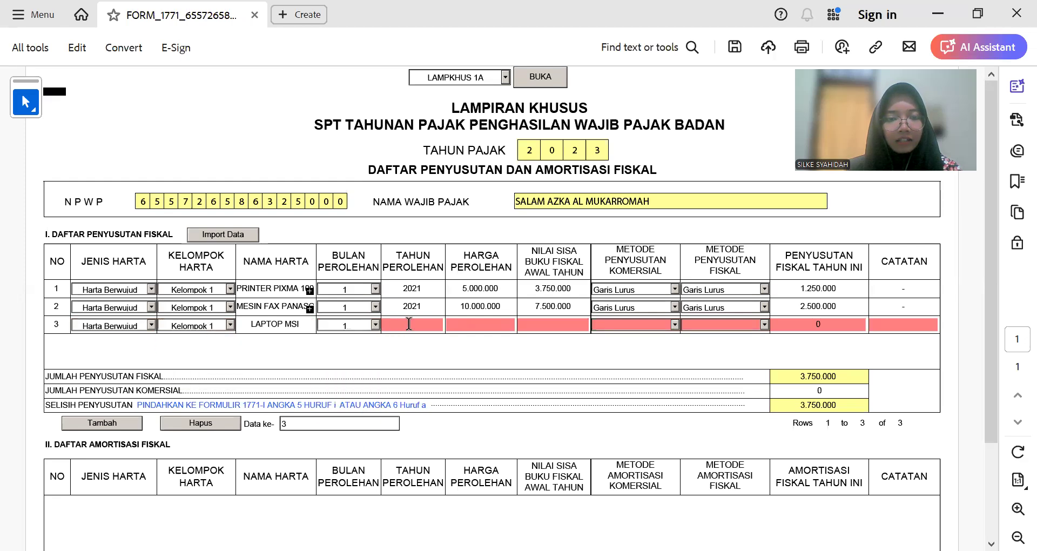
{"action": "left_click", "coordinate": [412, 305]}
{"action": "key", "text": "ctrl+c"}
{"action": "left_click", "coordinate": [414, 327]}
{"action": "key", "text": "ctrl+v"}
Step: Enter row 3's acquisition price 25.000.000 and starting book value 18.750.000
{"action": "left_click", "coordinate": [477, 324]}
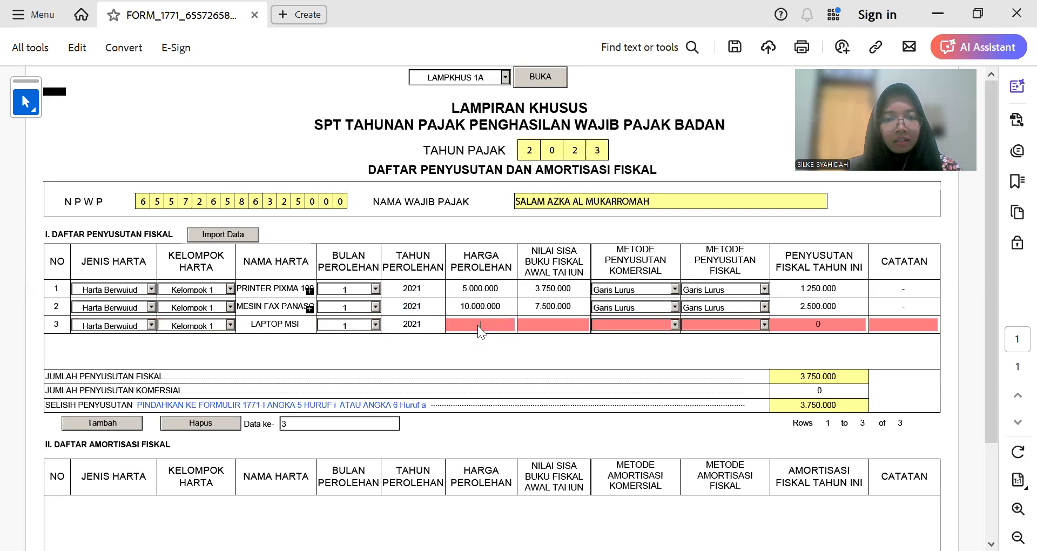
{"action": "type", "text": "25.000.00"}
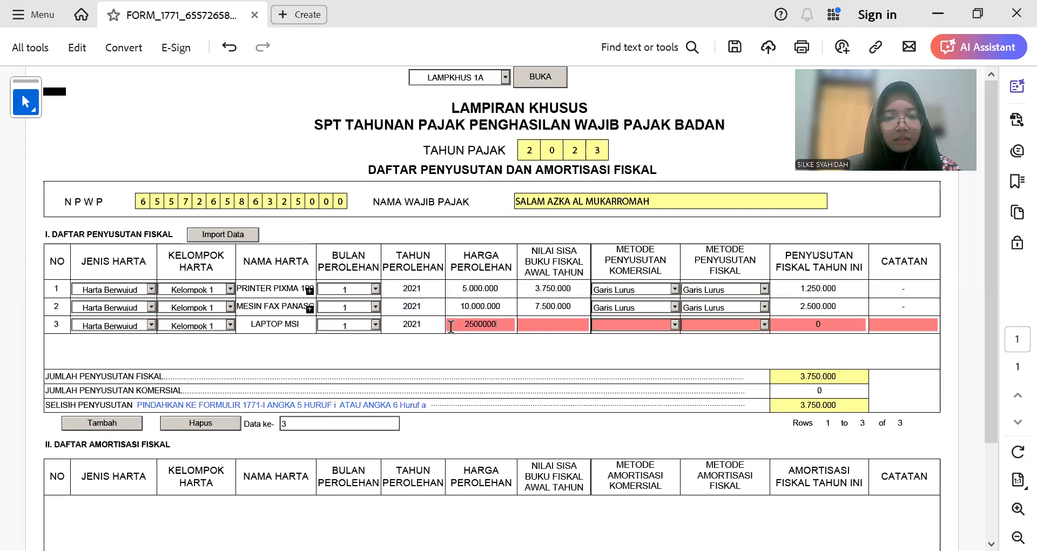
{"action": "type", "text": "0"}
{"action": "key", "text": "Tab"}
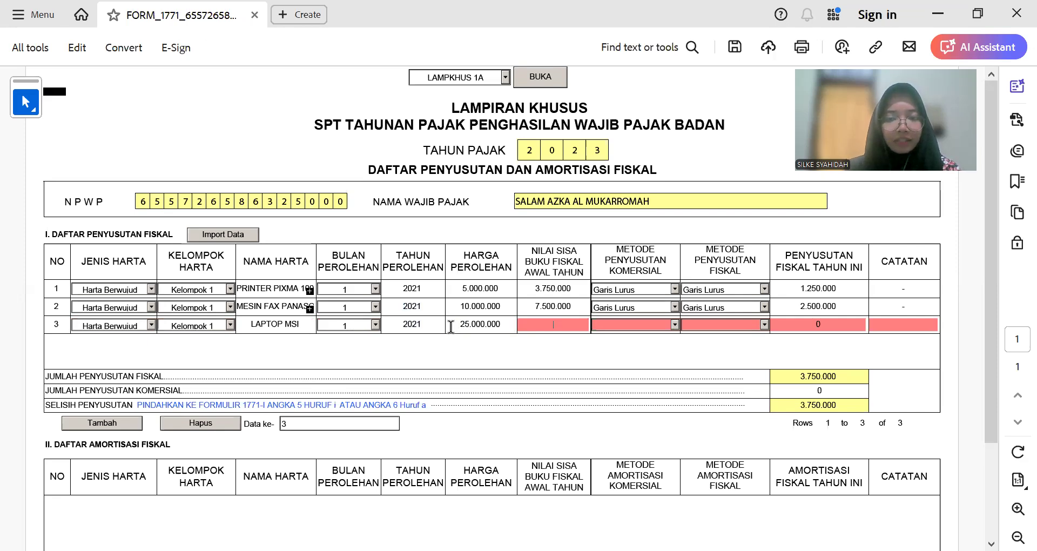
{"action": "key", "text": "alt+Tab"}
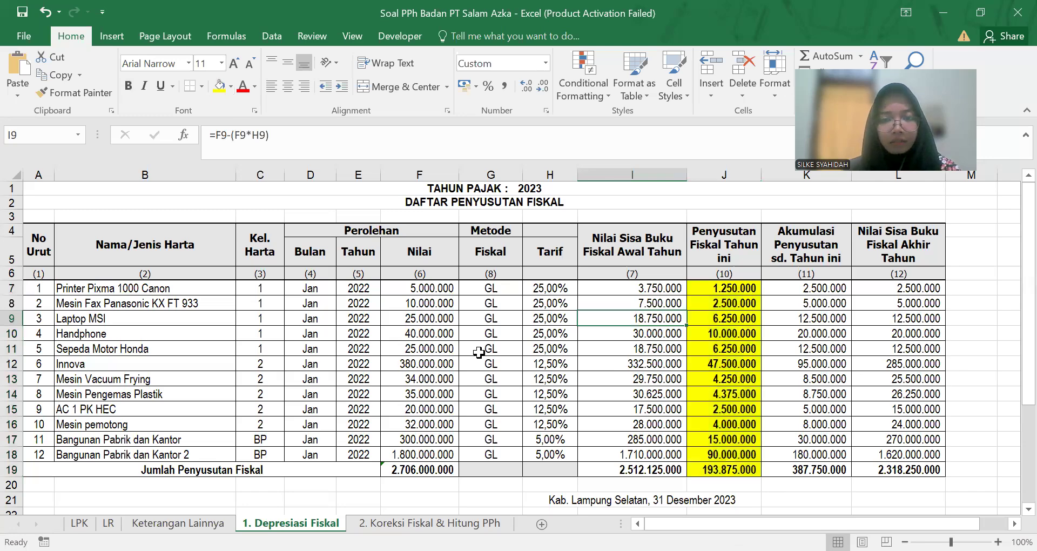
{"action": "key", "text": "alt+Tab"}
{"action": "type", "text": "18"}
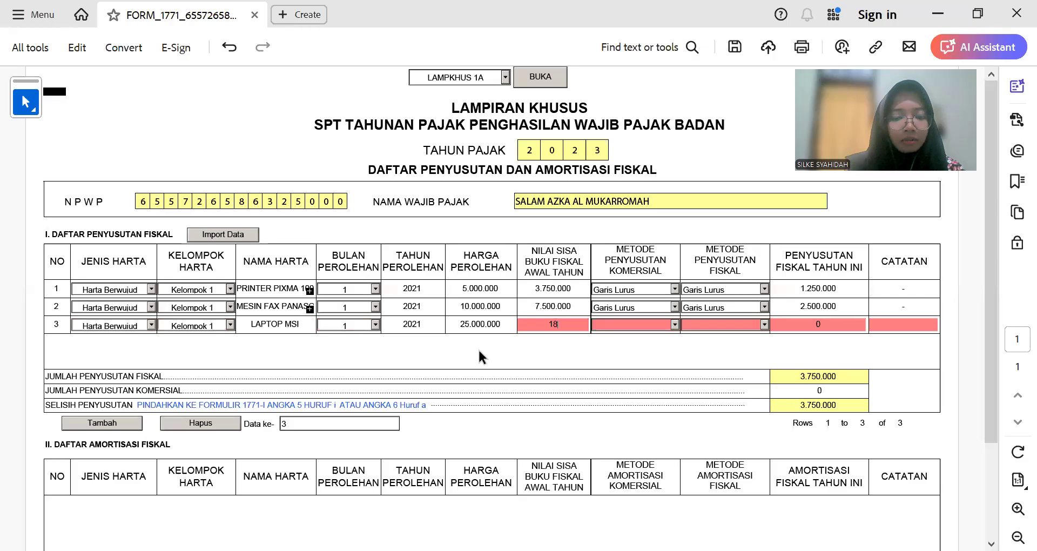
{"action": "type", "text": ".750.0000"}
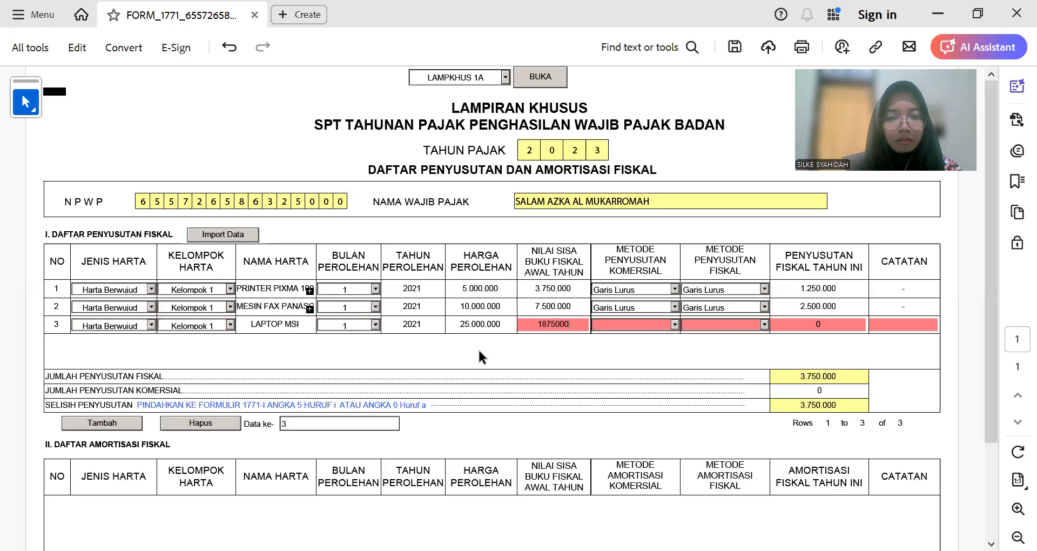
{"action": "key", "text": "Tab"}
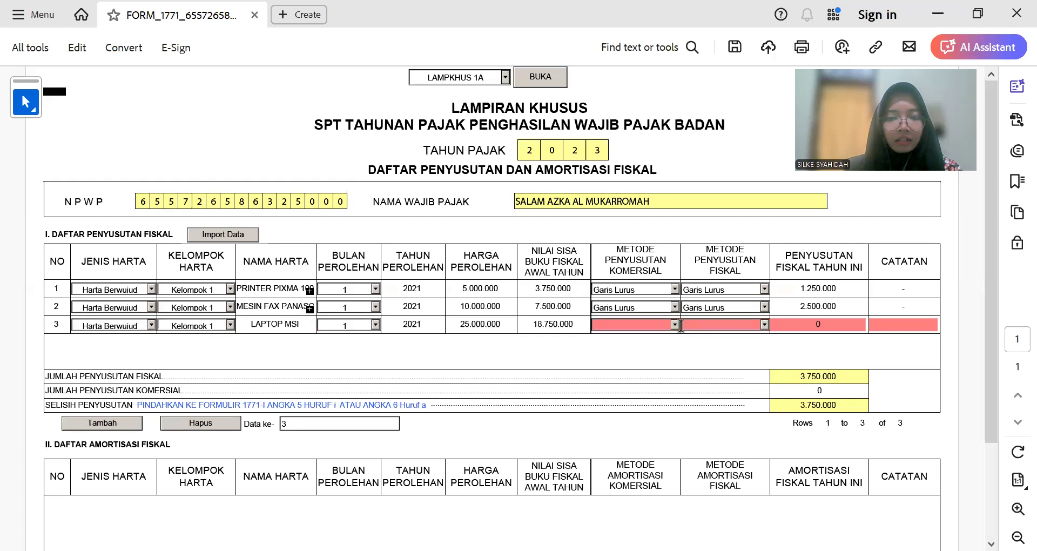
Step: Choose Garis Lurus for both methods, enter 6.250.000 depreciation, and add blank row 4
{"action": "left_click", "coordinate": [675, 324]}
{"action": "left_click", "coordinate": [672, 338]}
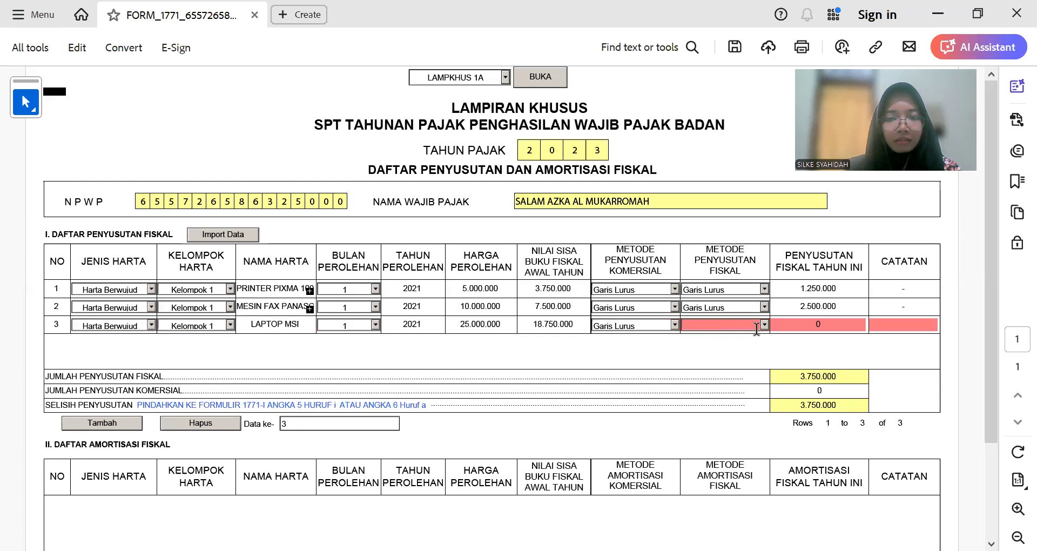
{"action": "left_click", "coordinate": [763, 324]}
{"action": "left_click", "coordinate": [749, 335]}
{"action": "left_click", "coordinate": [839, 325]}
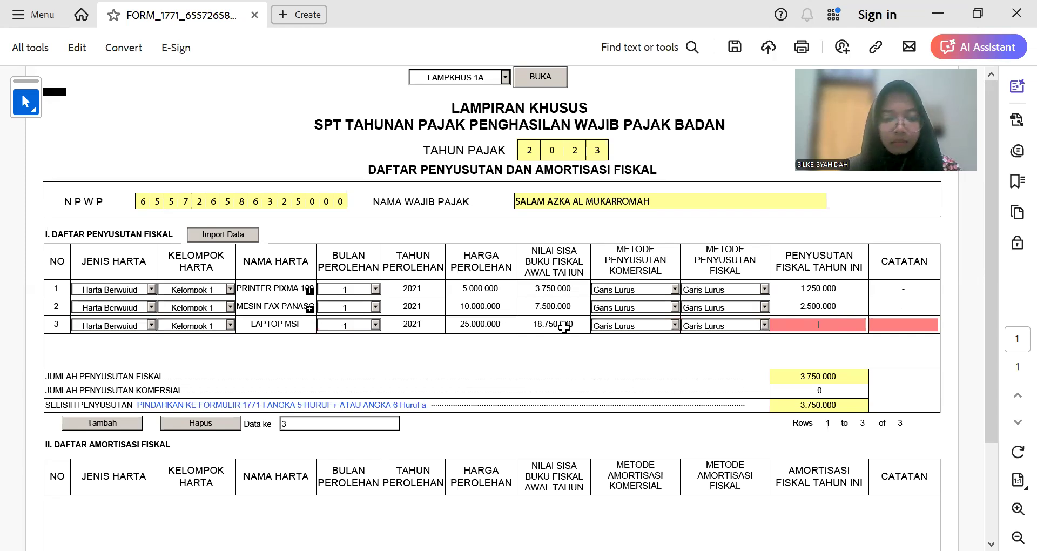
{"action": "type", "text": "625000"}
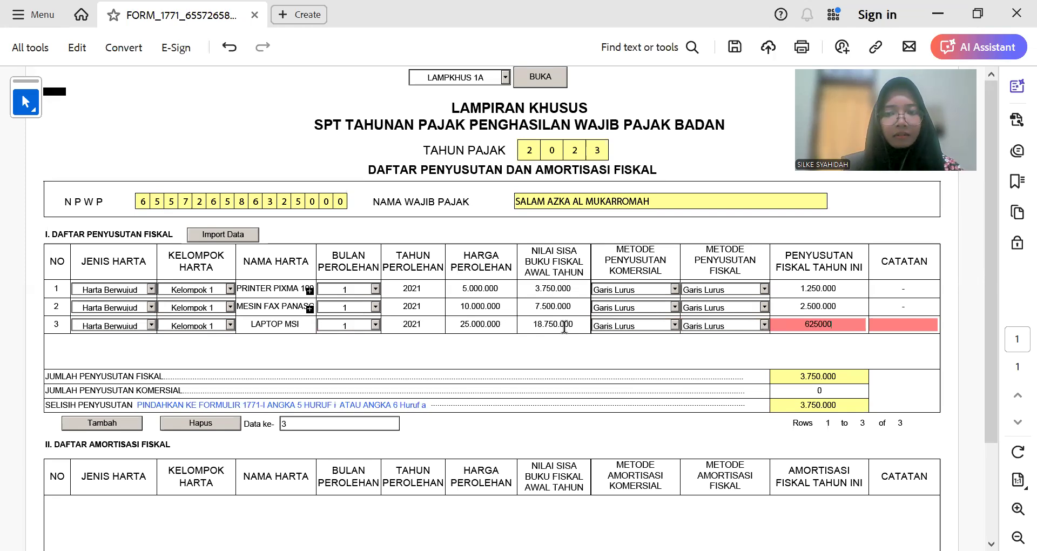
{"action": "key", "text": "Tab"}
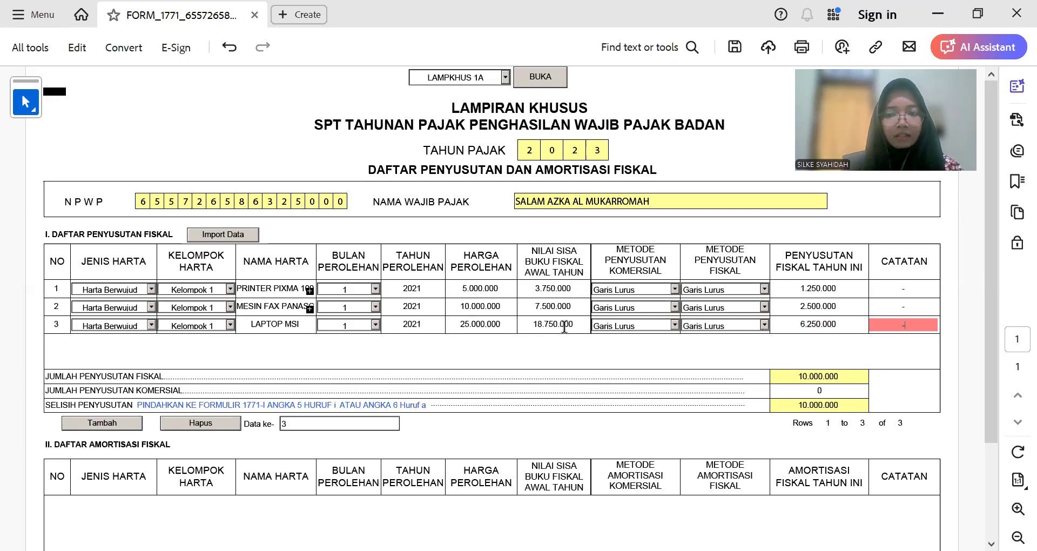
{"action": "left_click", "coordinate": [102, 422]}
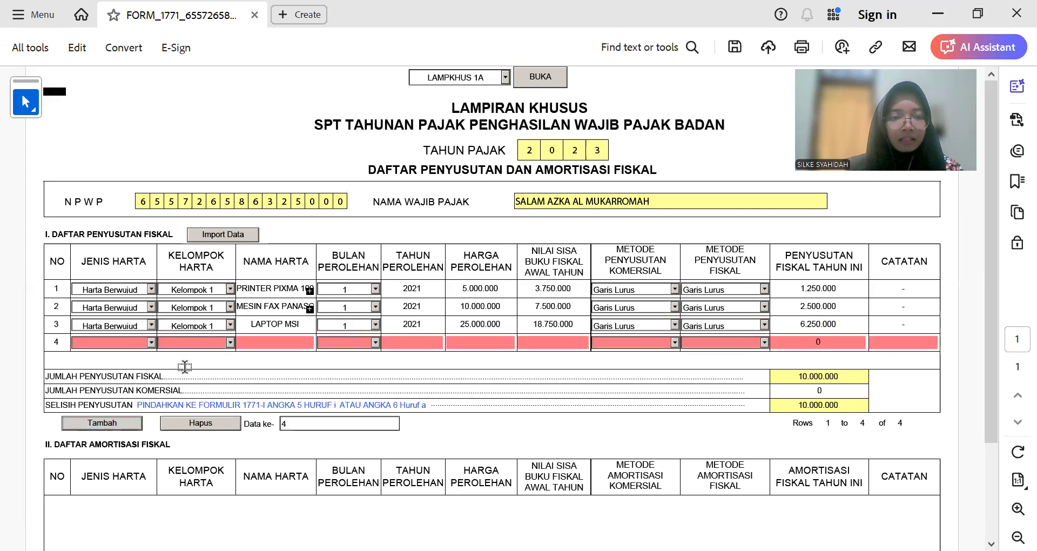
Step: Enter Handphone from Excel as row 4's asset, typed Harta Berwujud, Kelompok 1
{"action": "key", "text": "alt+Tab"}
{"action": "left_click", "coordinate": [162, 332]}
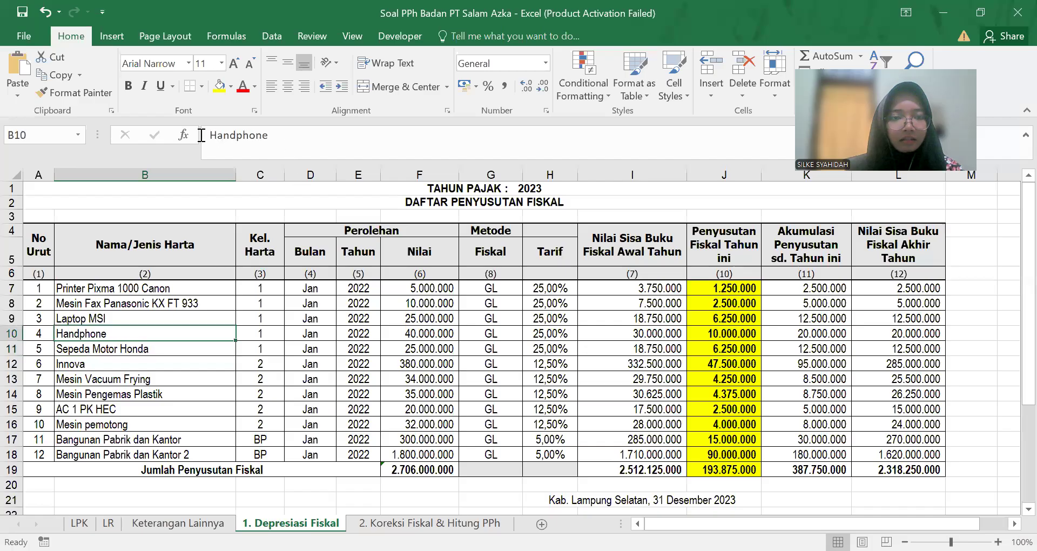
{"action": "double_click", "coordinate": [201, 135]}
{"action": "key", "text": "ctrl+c"}
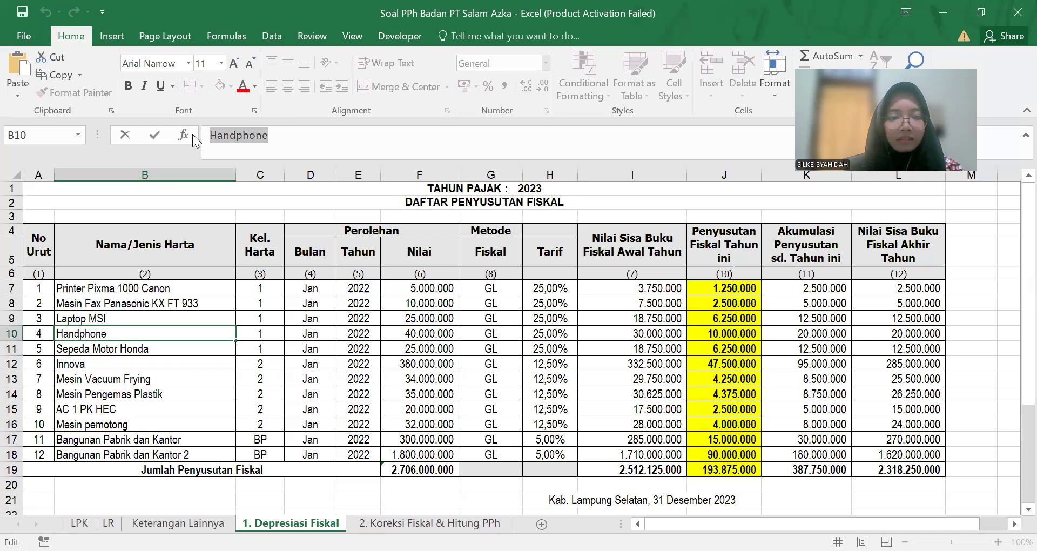
{"action": "key", "text": "alt+Tab"}
{"action": "left_click", "coordinate": [151, 343]}
{"action": "left_click", "coordinate": [138, 354]}
{"action": "left_click", "coordinate": [231, 343]}
{"action": "left_click", "coordinate": [219, 349]}
{"action": "left_click", "coordinate": [265, 344]}
{"action": "key", "text": "ctrl+v"}
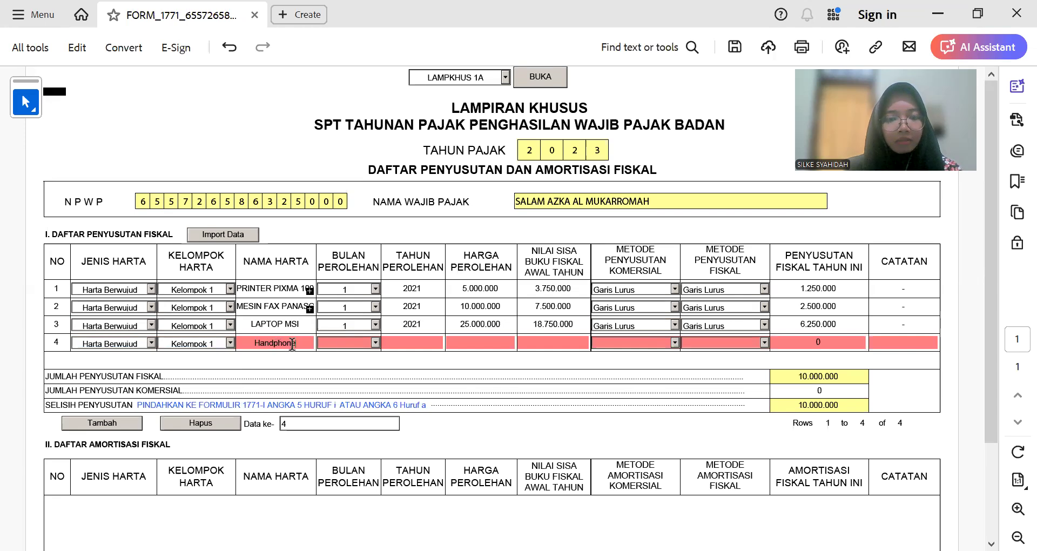
Step: Set row 4's acquisition month to 1 and year to 2021
{"action": "left_click", "coordinate": [375, 341]}
{"action": "left_click", "coordinate": [426, 342]}
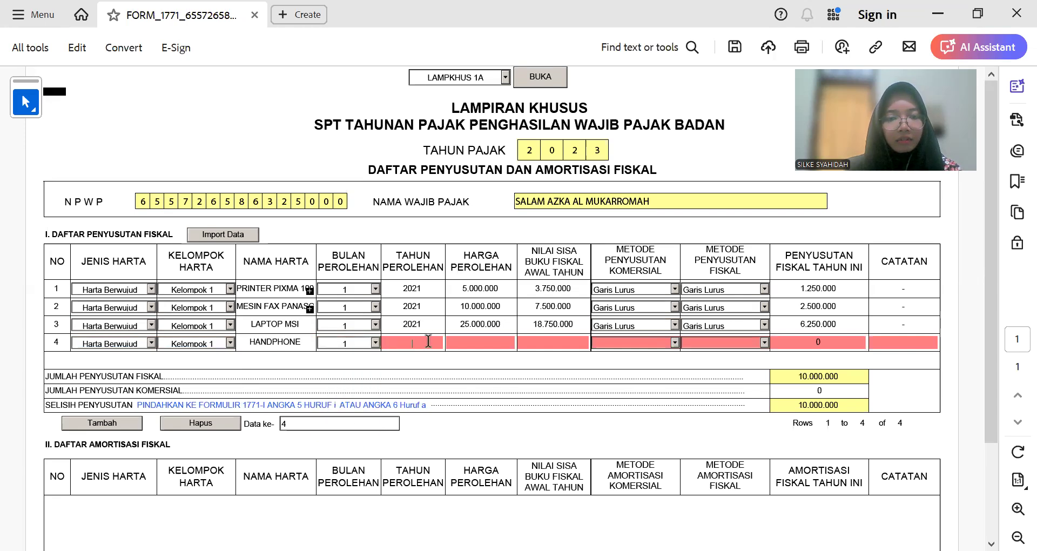
{"action": "scroll", "coordinate": [428, 340], "scroll_direction": "down", "scroll_amount": 1}
{"action": "double_click", "coordinate": [428, 328]}
{"action": "key", "text": "ctrl+c"}
{"action": "left_click", "coordinate": [416, 286]}
{"action": "key", "text": "ctrl+v"}
Step: Enter row 4's acquisition price 40.000.000 and book value 30.000.000 from Excel
{"action": "left_click", "coordinate": [470, 288]}
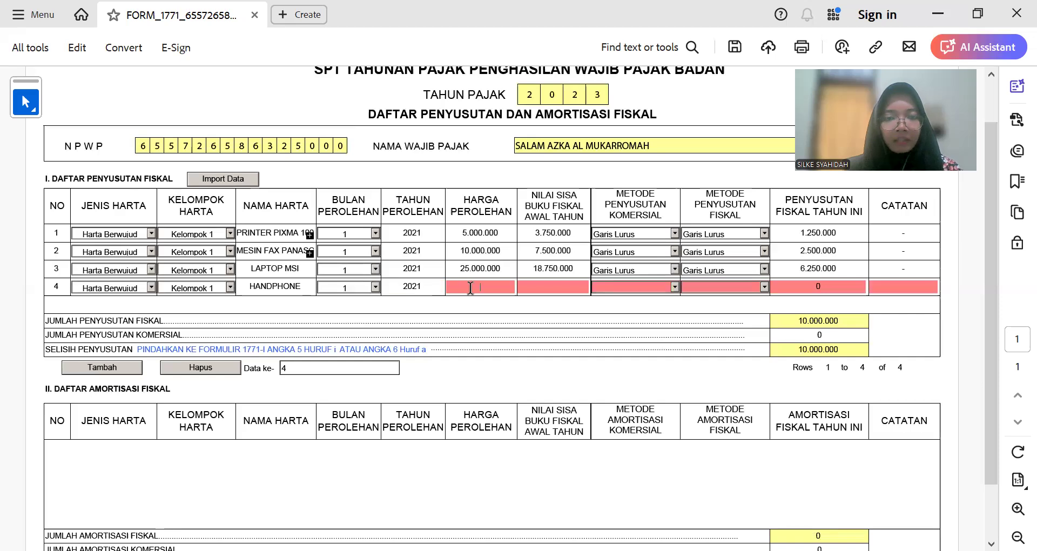
{"action": "key", "text": "alt+Tab"}
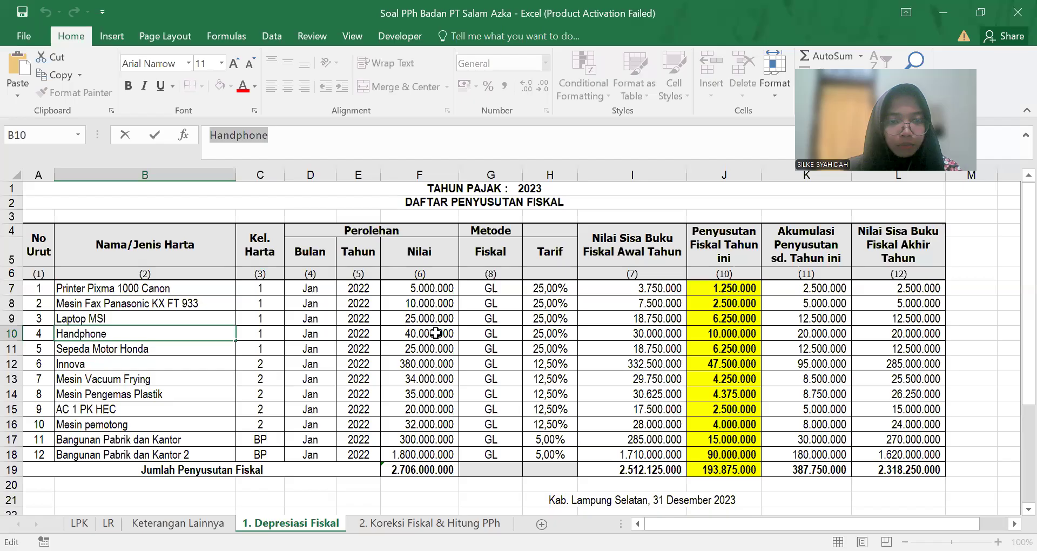
{"action": "left_click", "coordinate": [436, 333]}
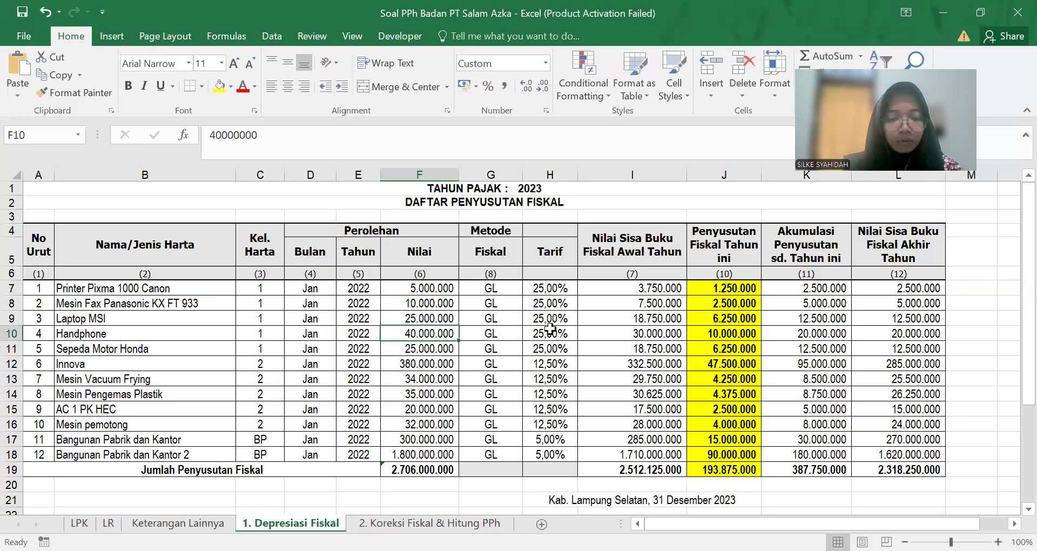
{"action": "key", "text": "alt+Tab"}
{"action": "type", "text": "40.000.00"}
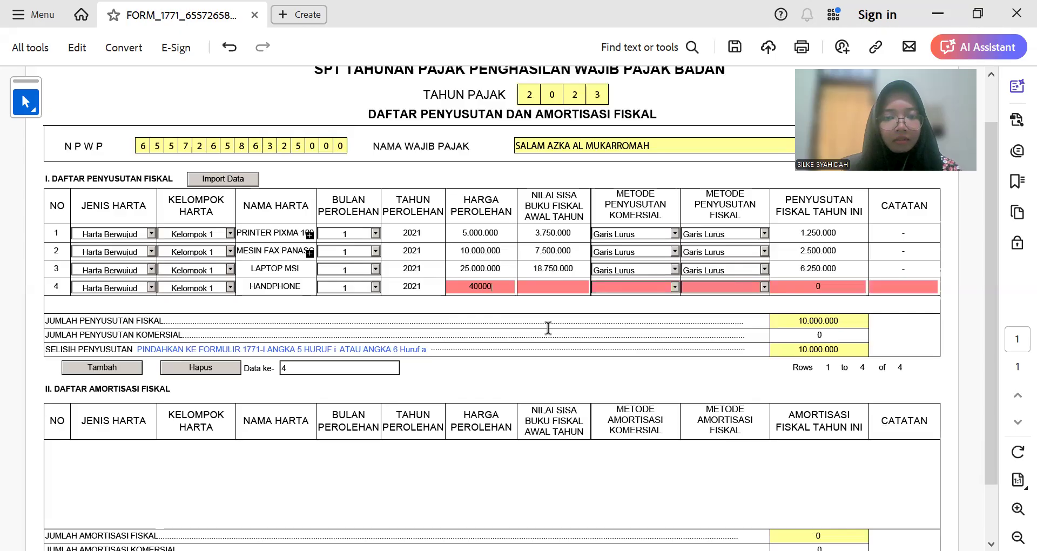
{"action": "type", "text": "00"}
{"action": "key", "text": "Tab"}
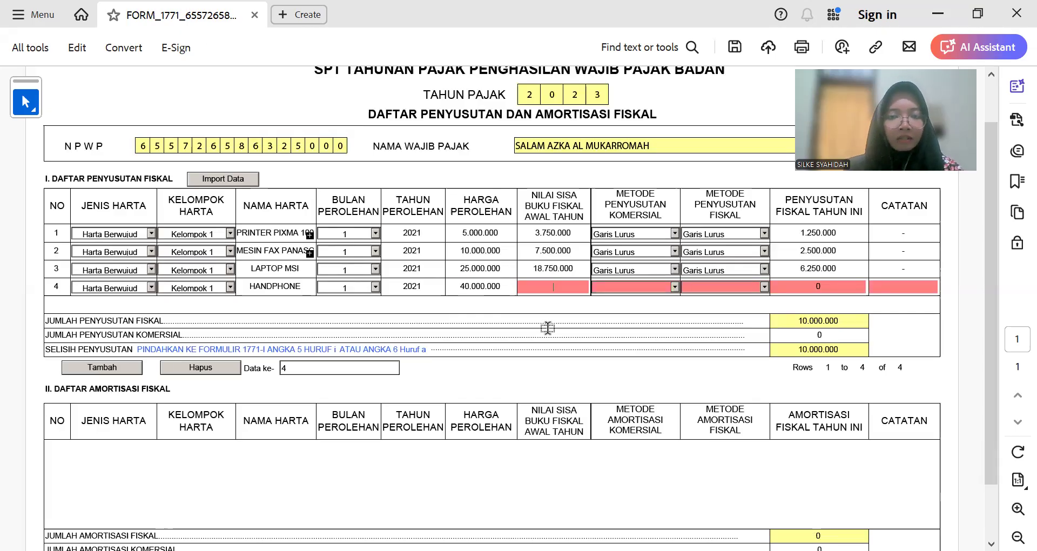
{"action": "key", "text": "alt+Tab"}
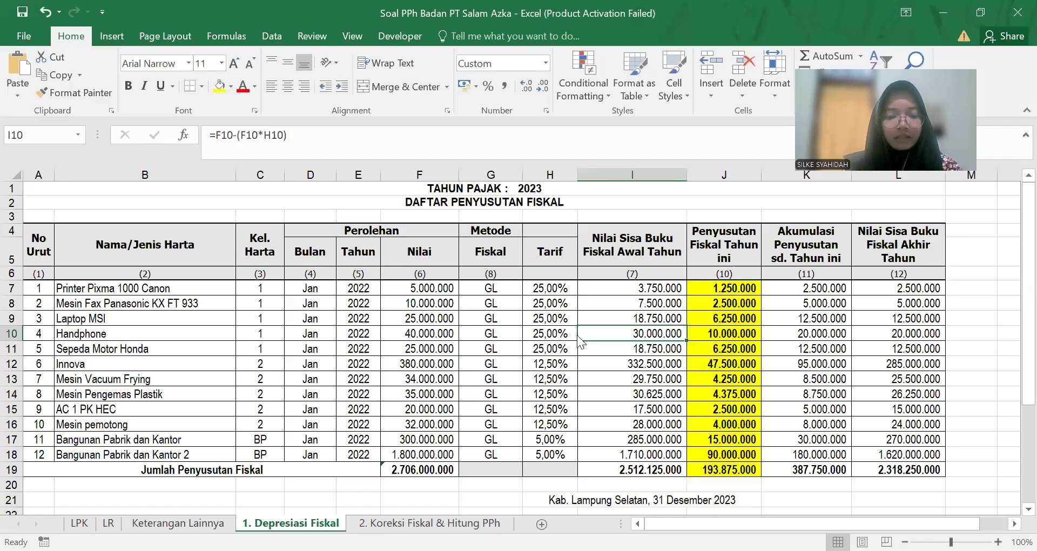
{"action": "key", "text": "alt+Tab"}
{"action": "type", "text": "30.000."}
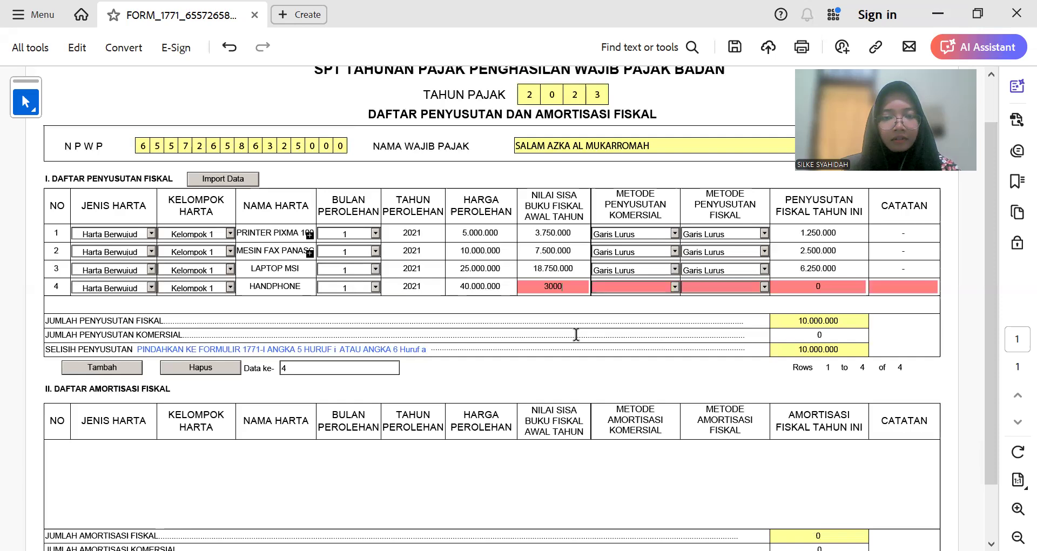
{"action": "type", "text": "0000"}
{"action": "key", "text": "Return"}
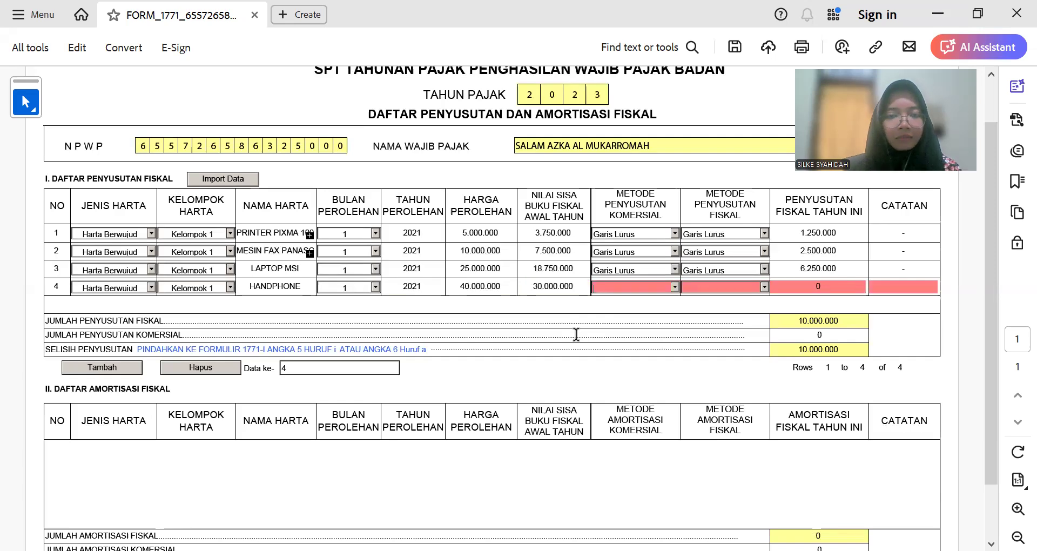
Step: Choose Garis Lurus for both methods, enter 10.000.000 depreciation, and add blank row 5
{"action": "left_click", "coordinate": [674, 287]}
{"action": "left_click", "coordinate": [667, 297]}
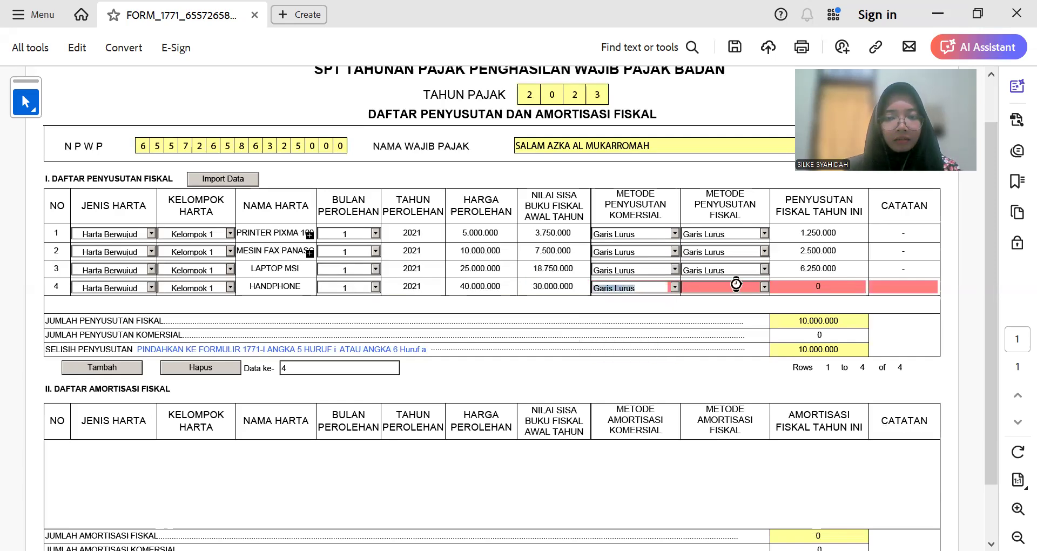
{"action": "left_click", "coordinate": [763, 288]}
{"action": "left_click", "coordinate": [754, 297]}
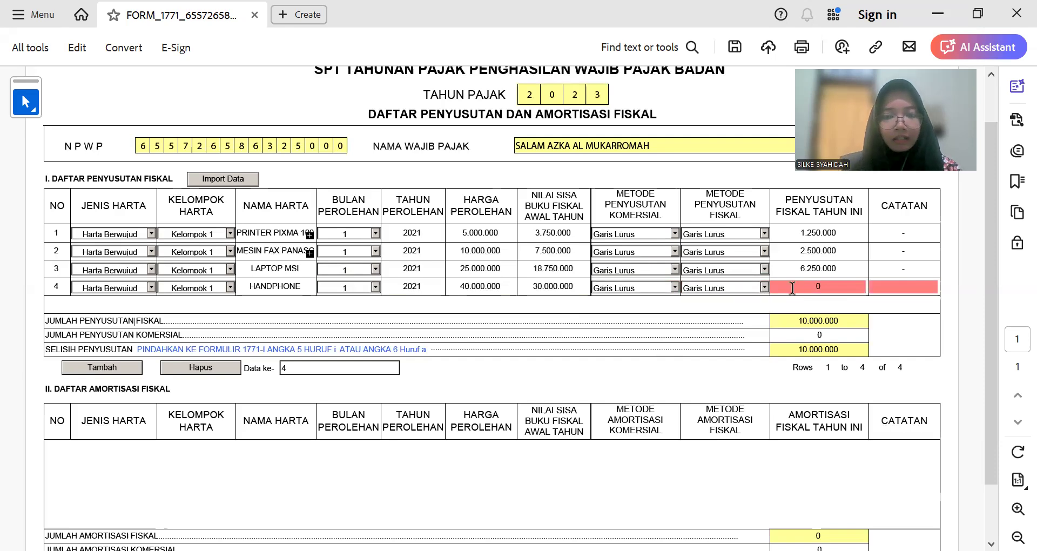
{"action": "left_click", "coordinate": [806, 286]}
{"action": "type", "text": "10000000"}
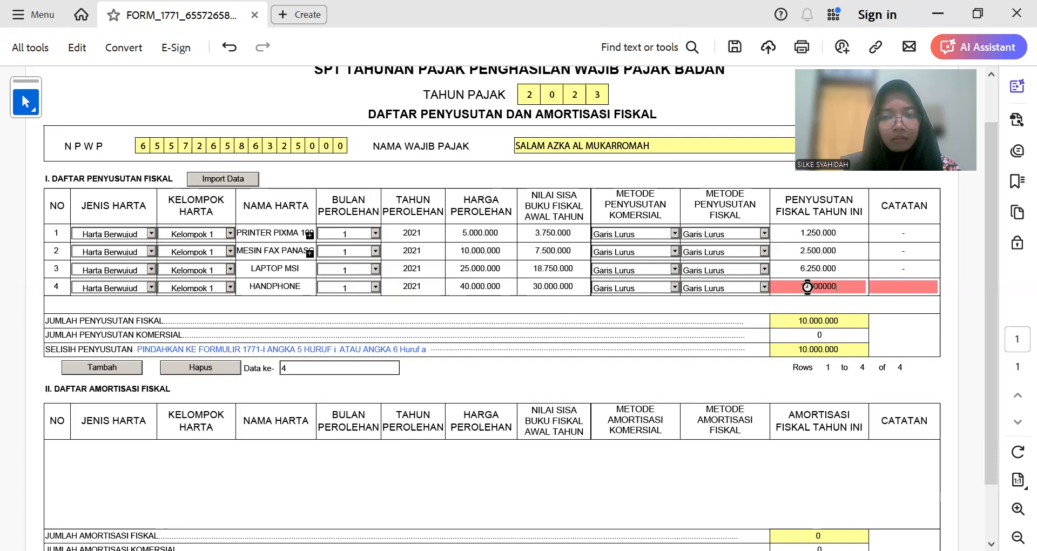
{"action": "key", "text": "Tab"}
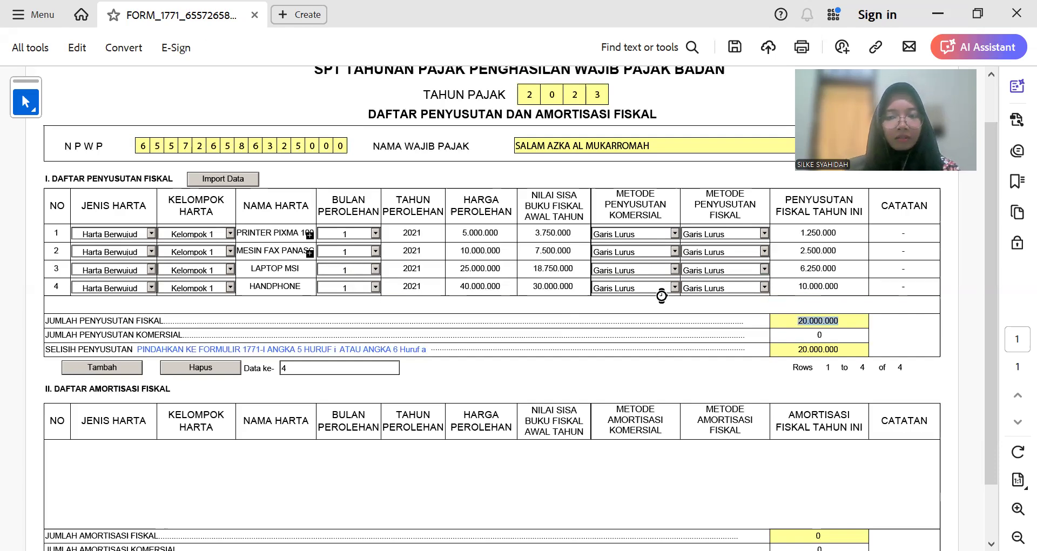
{"action": "left_click", "coordinate": [115, 369]}
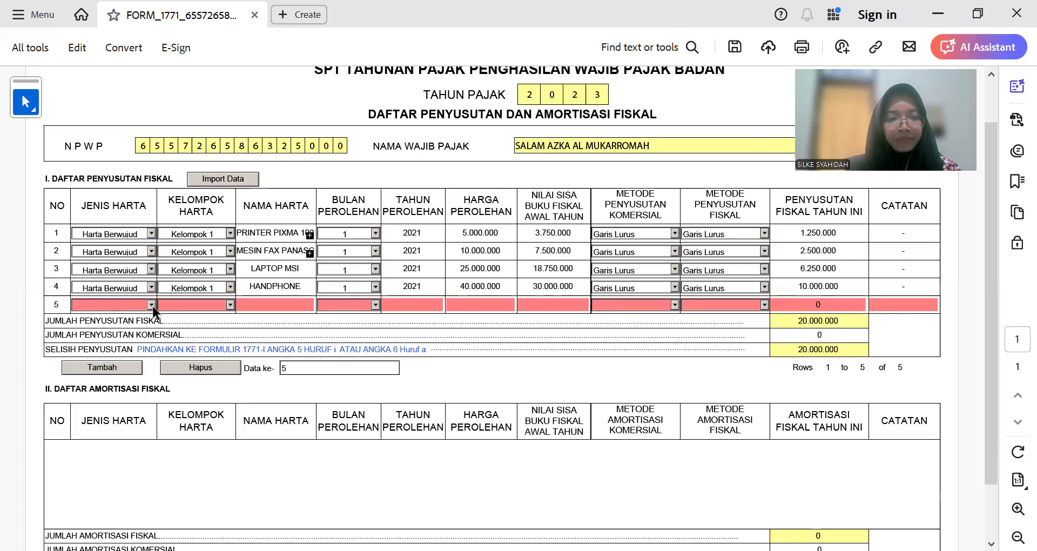
Step: Paste Sepeda Motor Honda as row 5's asset, typed Harta Berwujud, Kelompok 1
{"action": "key", "text": "alt+Tab"}
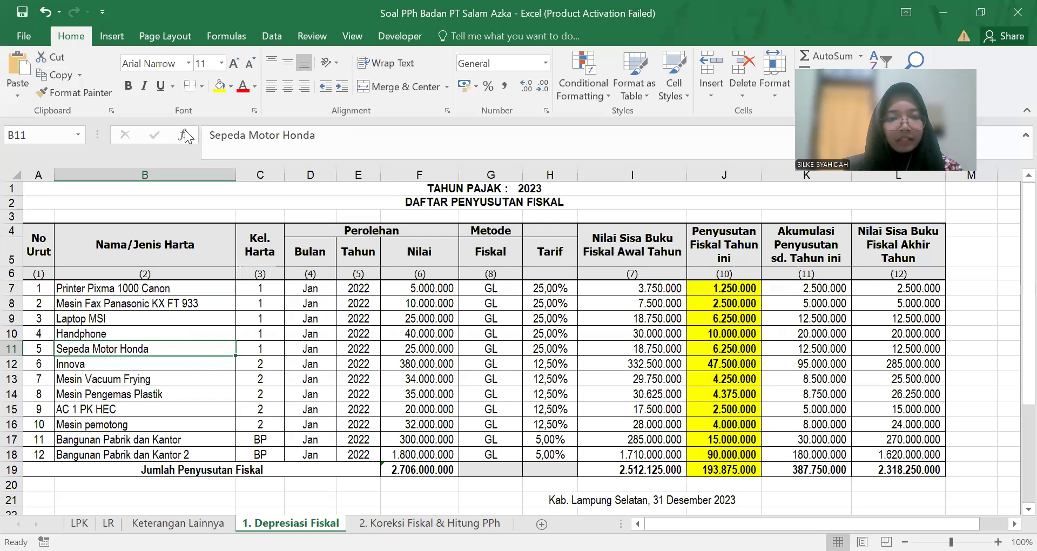
{"action": "triple_click", "coordinate": [185, 135]}
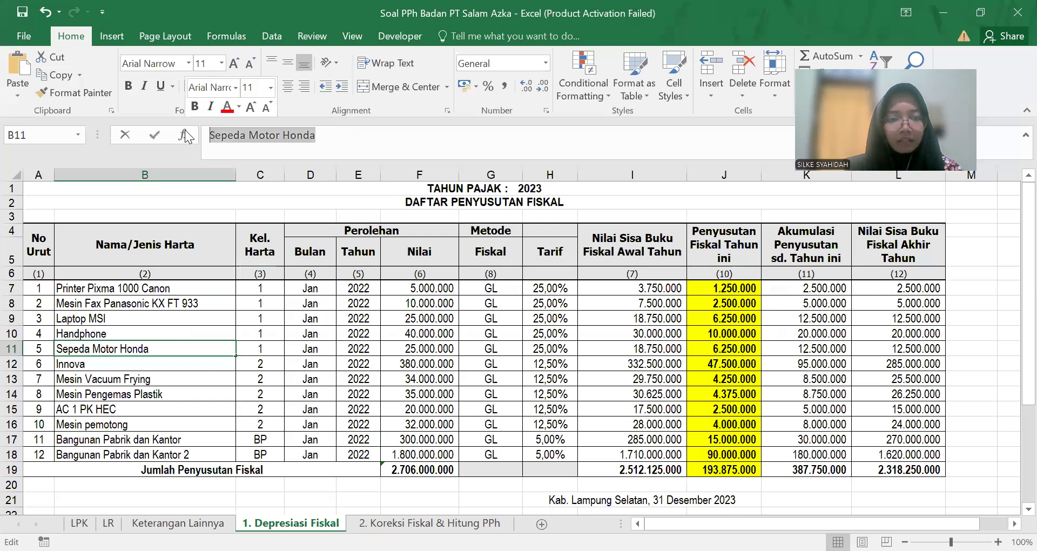
{"action": "key", "text": "ctrl+c"}
{"action": "key", "text": "alt+Tab"}
{"action": "key", "text": "ctrl+v"}
{"action": "left_click", "coordinate": [152, 304]}
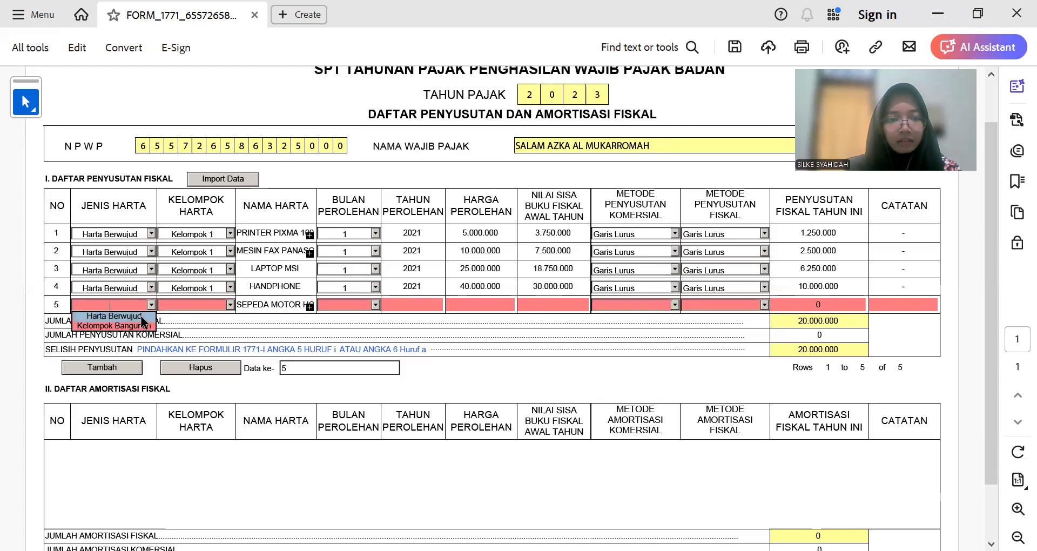
{"action": "left_click", "coordinate": [141, 316]}
{"action": "left_click", "coordinate": [230, 305]}
{"action": "left_click", "coordinate": [194, 314]}
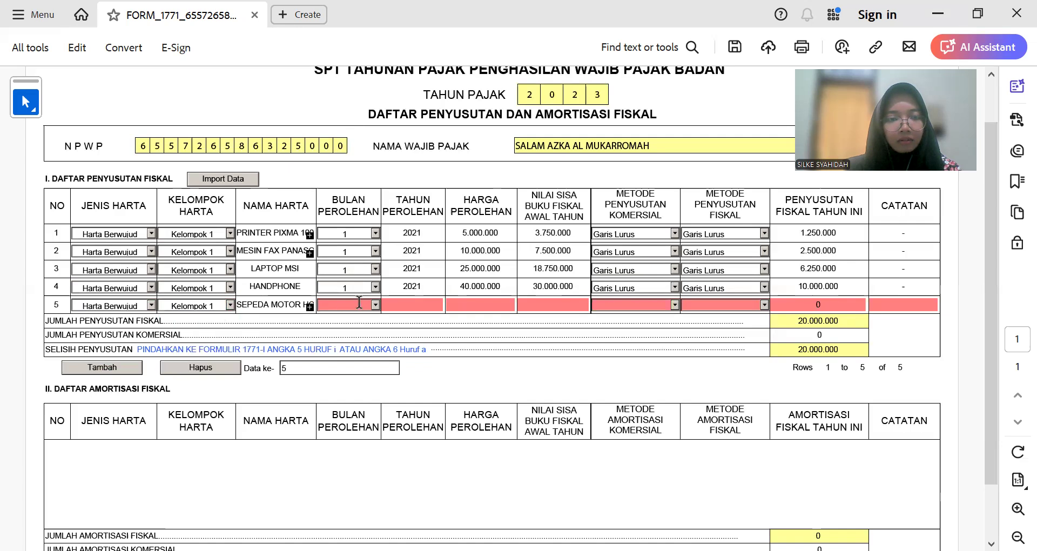
Step: Set row 5's acquisition month to 1 and year to 2021
{"action": "left_click", "coordinate": [376, 304]}
{"action": "left_click", "coordinate": [356, 316]}
{"action": "left_click", "coordinate": [431, 306]}
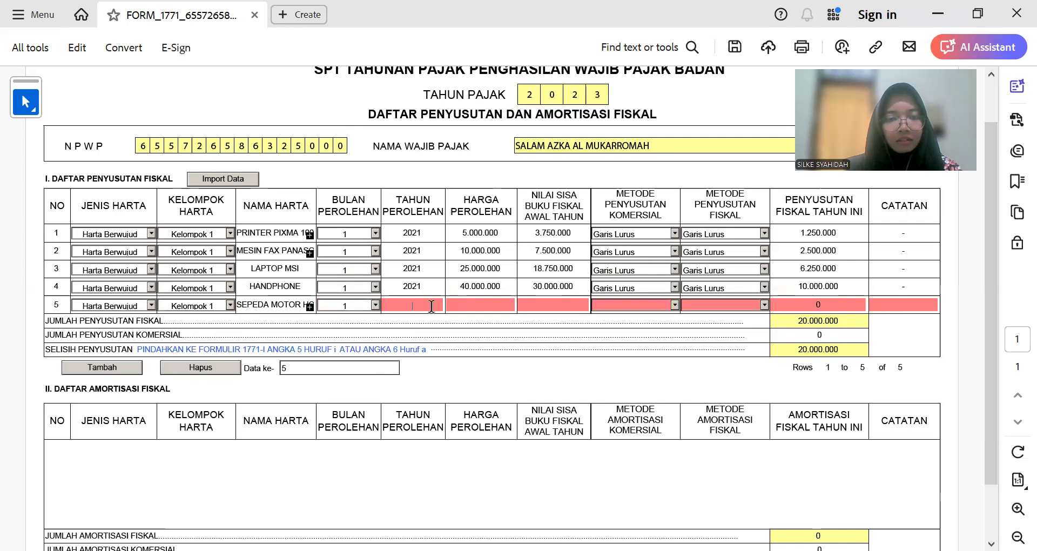
{"action": "double_click", "coordinate": [413, 286]}
{"action": "left_click", "coordinate": [419, 305]}
{"action": "key", "text": "ctrl+v"}
{"action": "left_click", "coordinate": [478, 306]}
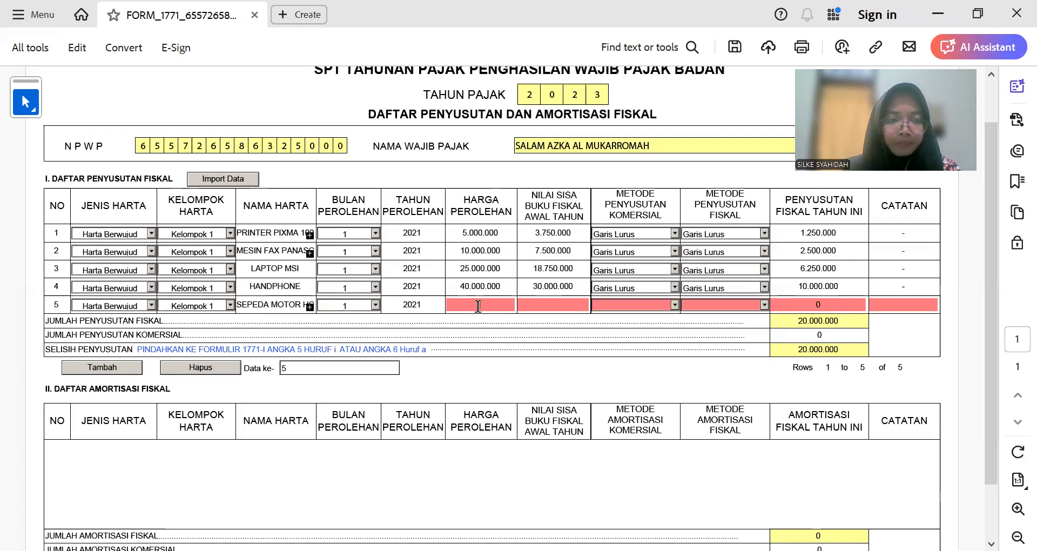
Step: Enter row 5's acquisition price 25.000.000 and book value 18.750.000 from Excel
{"action": "key", "text": "alt+Tab"}
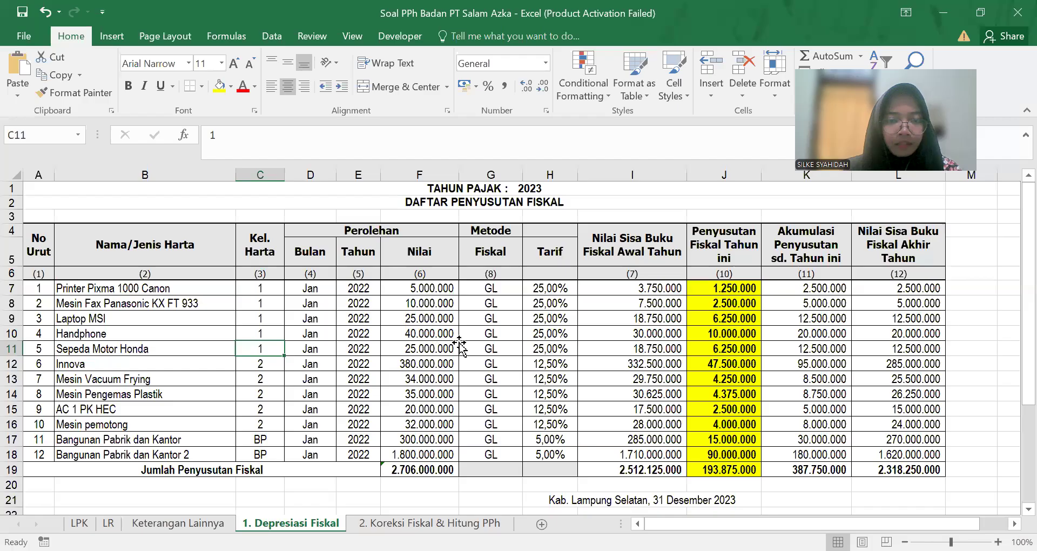
{"action": "left_click", "coordinate": [458, 345]}
{"action": "key", "text": "alt+Tab"}
{"action": "type", "text": "25.000.000"}
{"action": "key", "text": "Tab"}
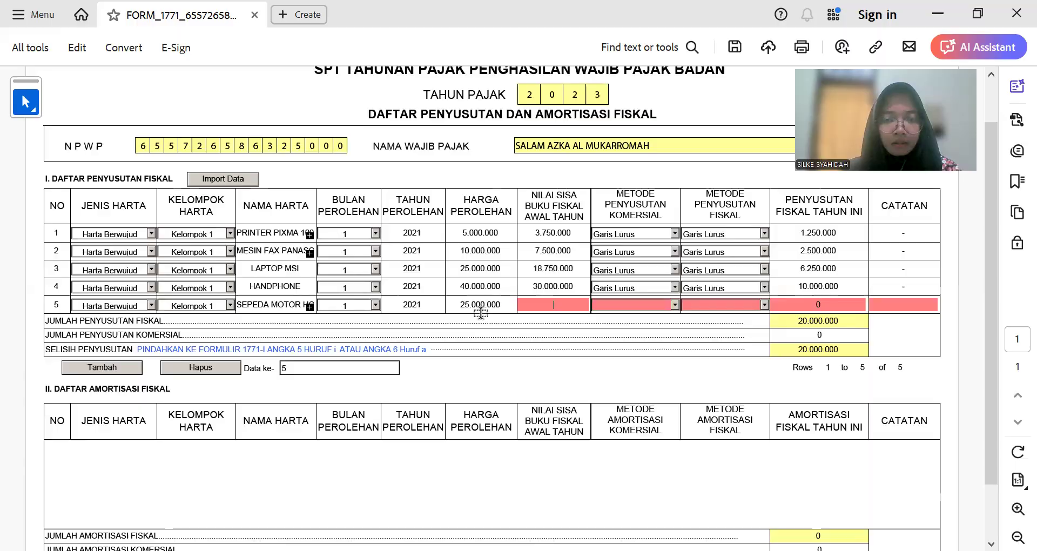
{"action": "key", "text": "alt+Tab"}
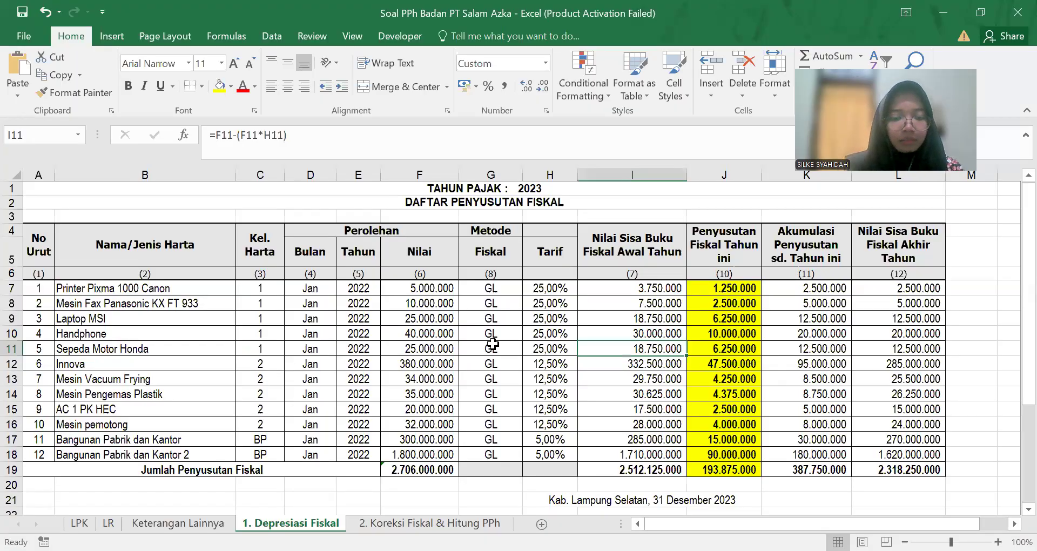
{"action": "key", "text": "alt+Tab"}
{"action": "type", "text": "18.750."}
{"action": "type", "text": "000"}
{"action": "key", "text": "Tab"}
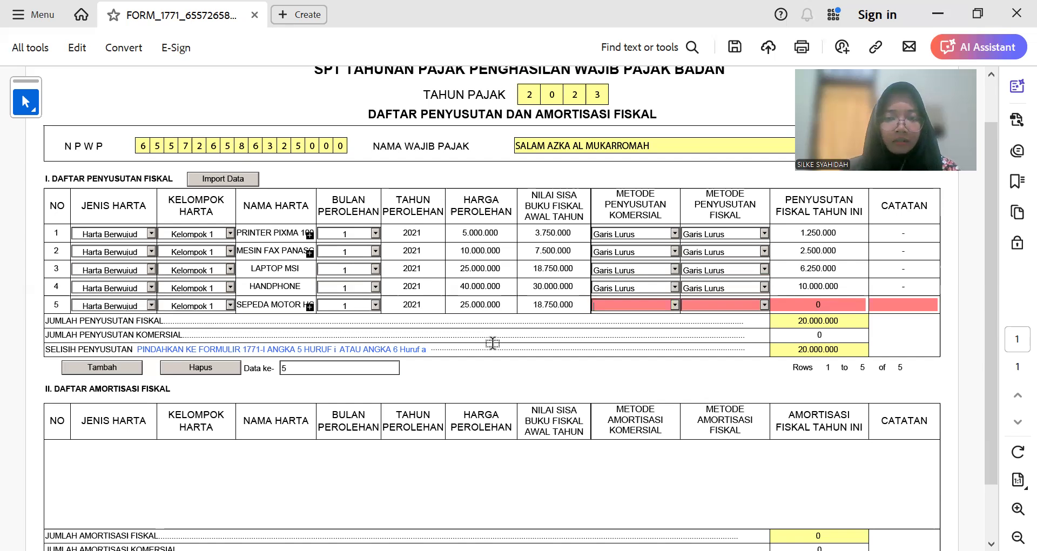
Step: Enter 6.250.000 depreciation, Garis Lurus for both methods, and '-' in row 5's notes
{"action": "left_click", "coordinate": [825, 306]}
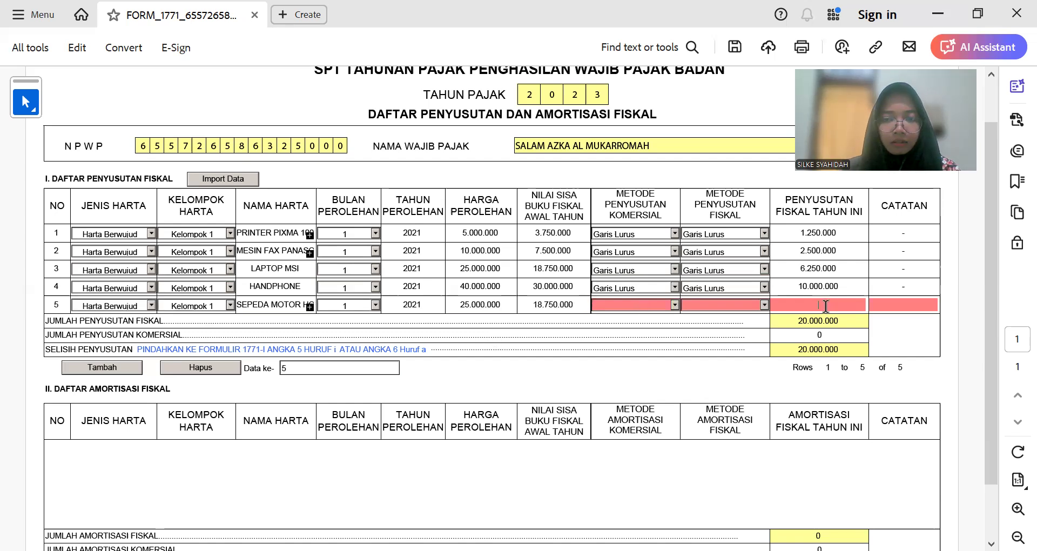
{"action": "type", "text": "625"}
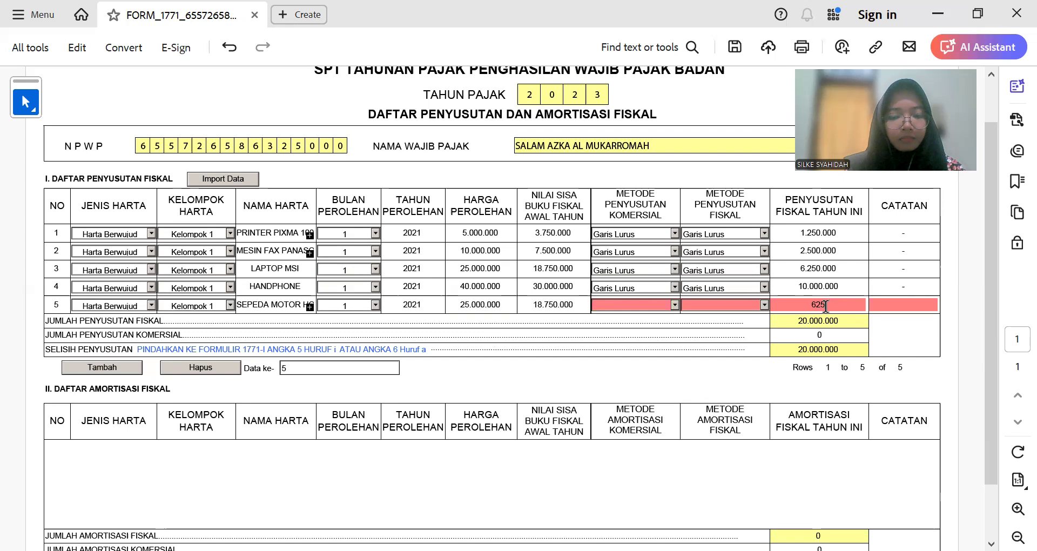
{"action": "type", "text": "00000"}
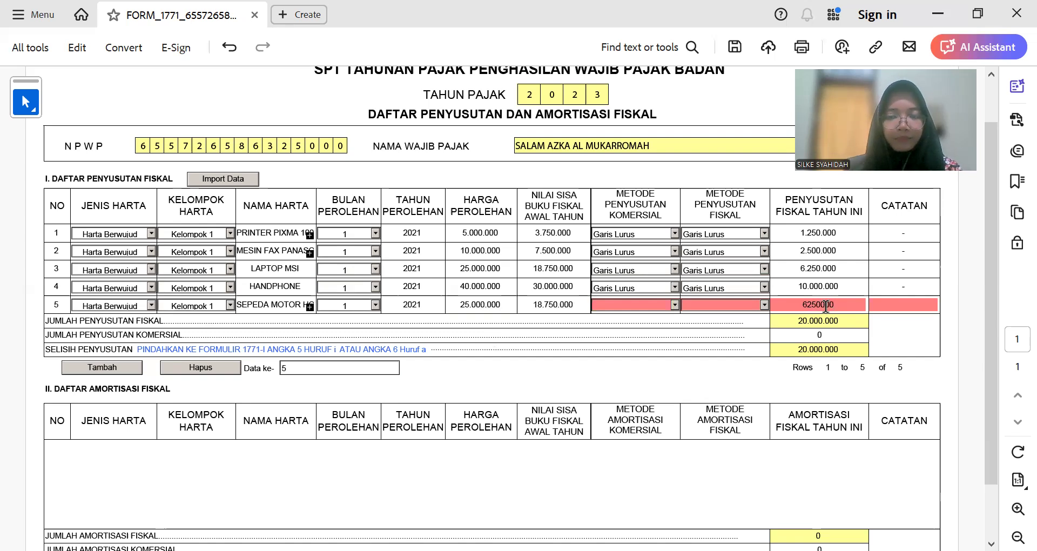
{"action": "left_click", "coordinate": [674, 305]}
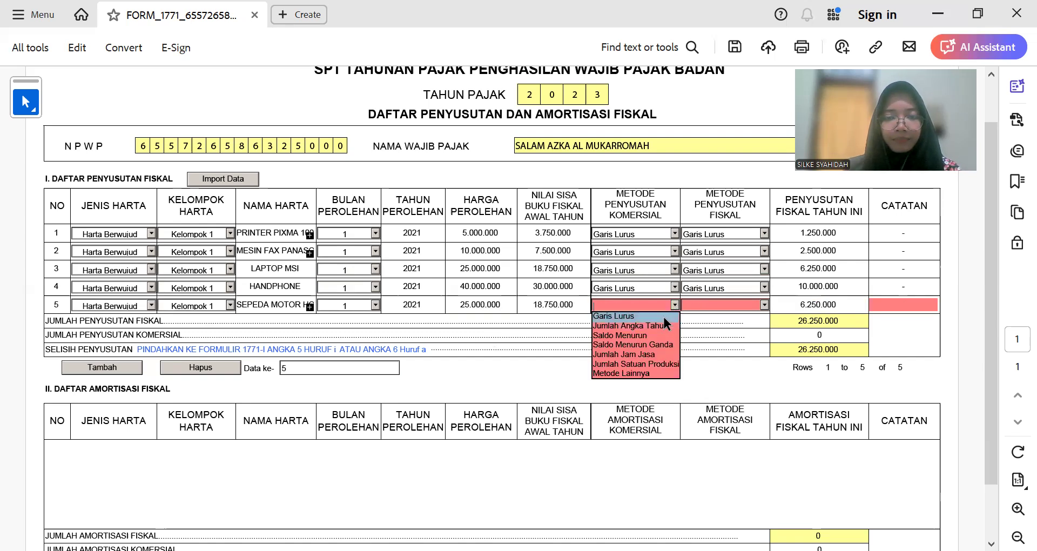
{"action": "left_click", "coordinate": [664, 317]}
{"action": "left_click", "coordinate": [764, 305]}
{"action": "left_click", "coordinate": [740, 314]}
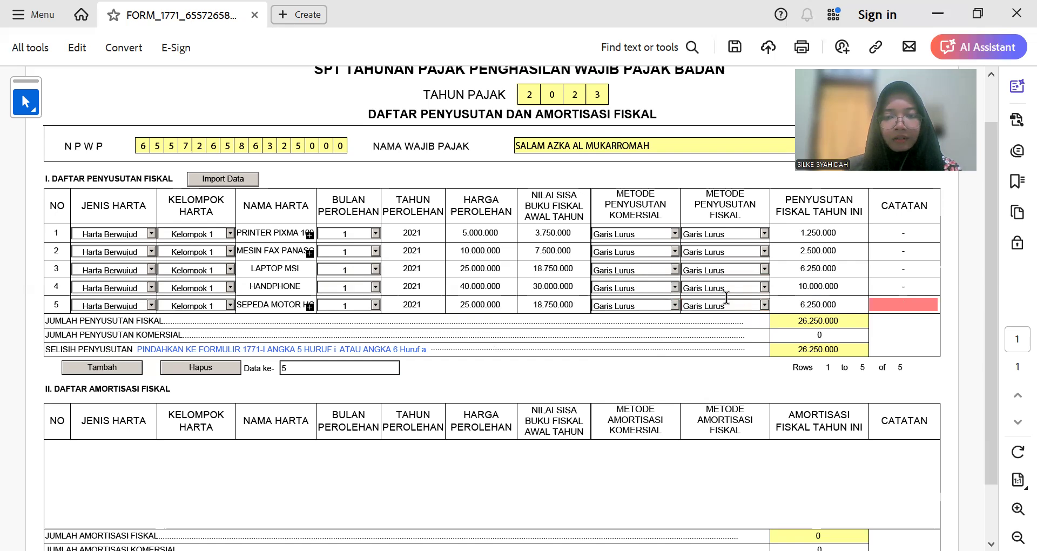
{"action": "left_click", "coordinate": [929, 301]}
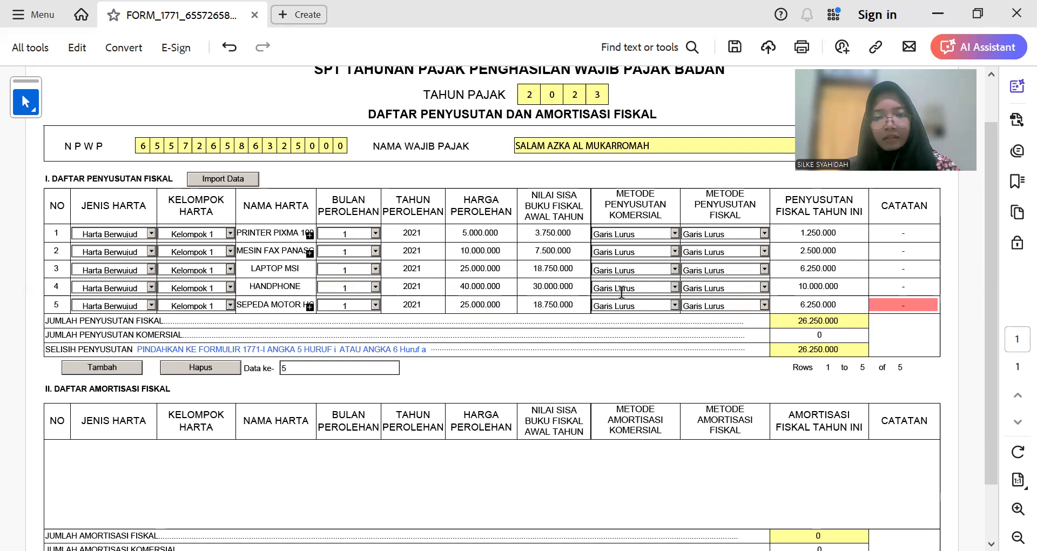
{"action": "left_click", "coordinate": [485, 297]}
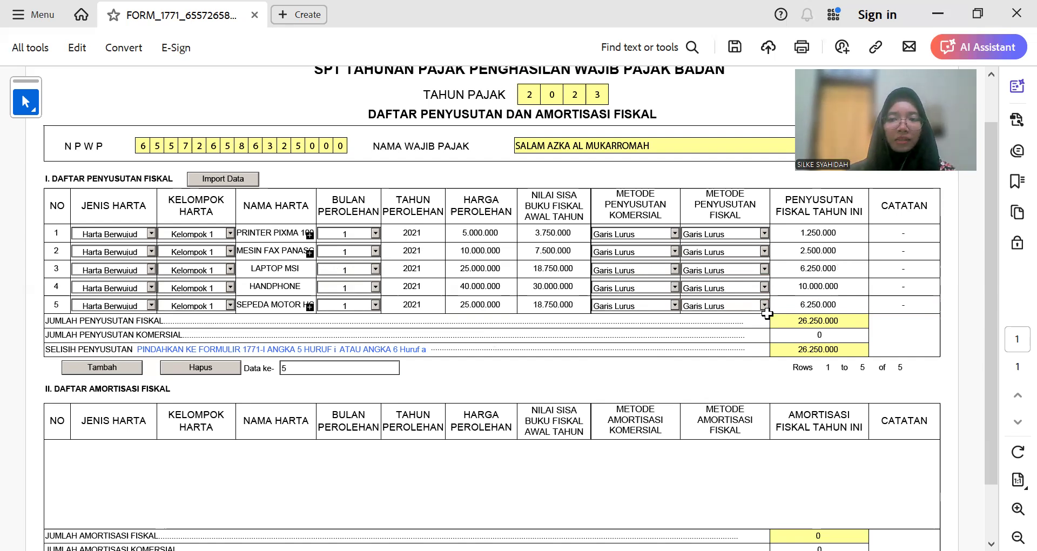
Step: Inspect the I7 starting book value and K7 accumulated depreciation formulas in Excel
{"action": "key", "text": "alt+Tab"}
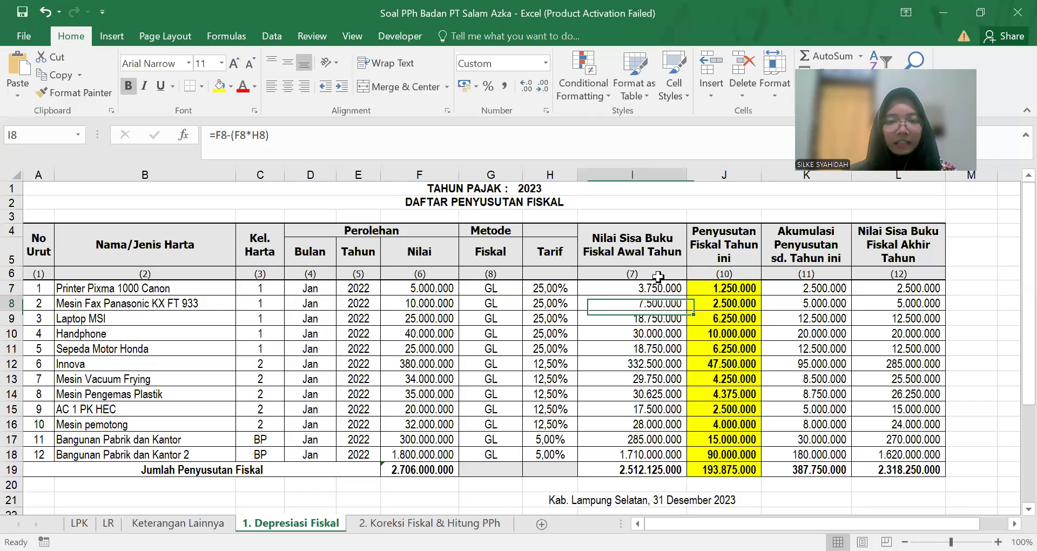
{"action": "left_click", "coordinate": [646, 288]}
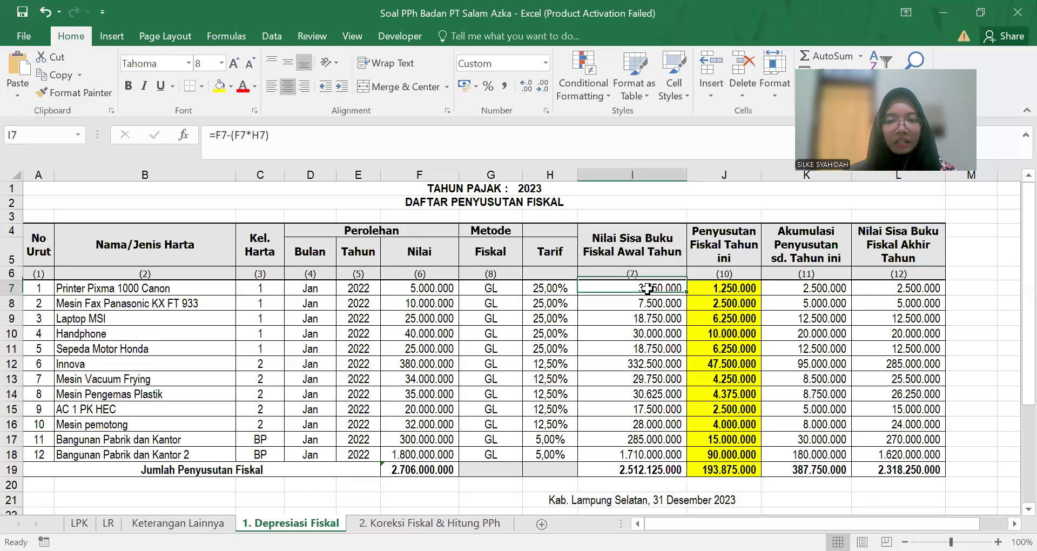
{"action": "left_click", "coordinate": [799, 286]}
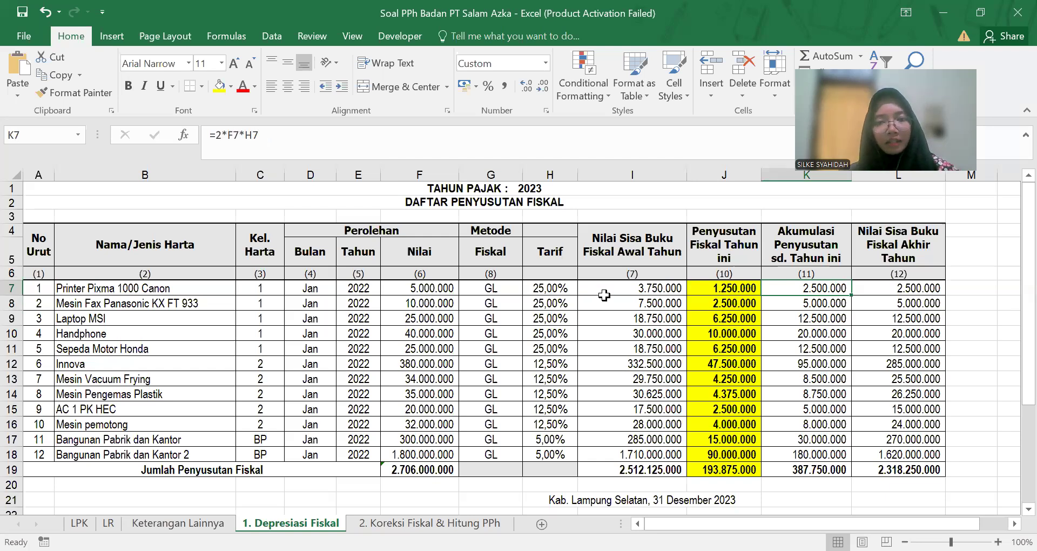
{"action": "left_click", "coordinate": [610, 290]}
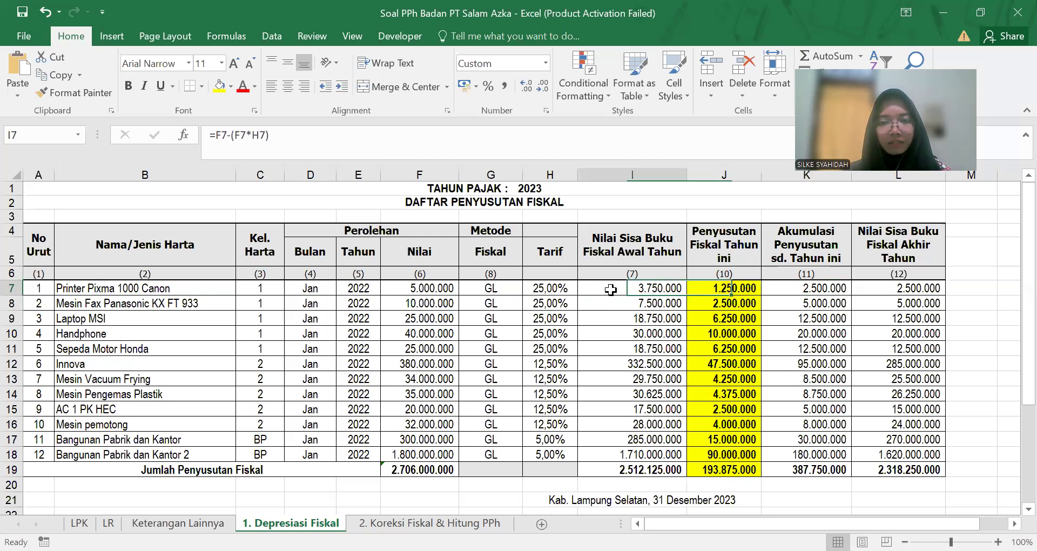
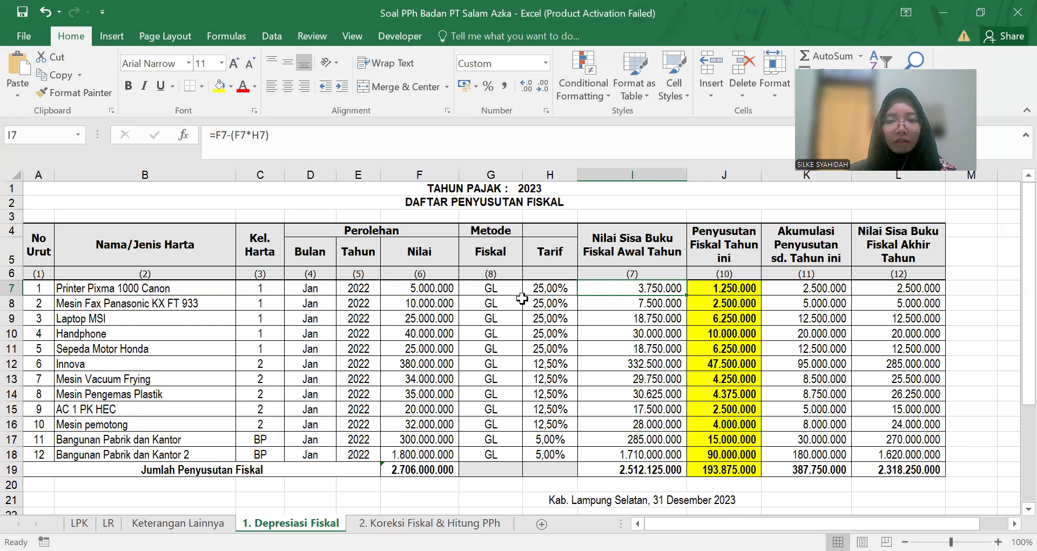
Step: Inspect row 7's acquisition value, 25% rate, GL method and I7/K7 formulas in Excel
{"action": "key", "text": "Right"}
{"action": "key", "text": "Right"}
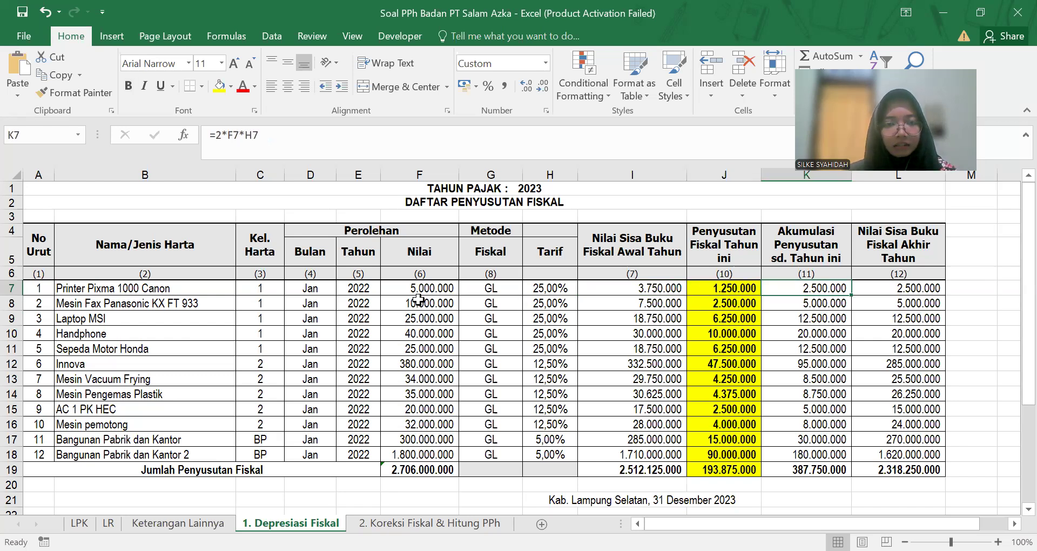
{"action": "left_click", "coordinate": [428, 286]}
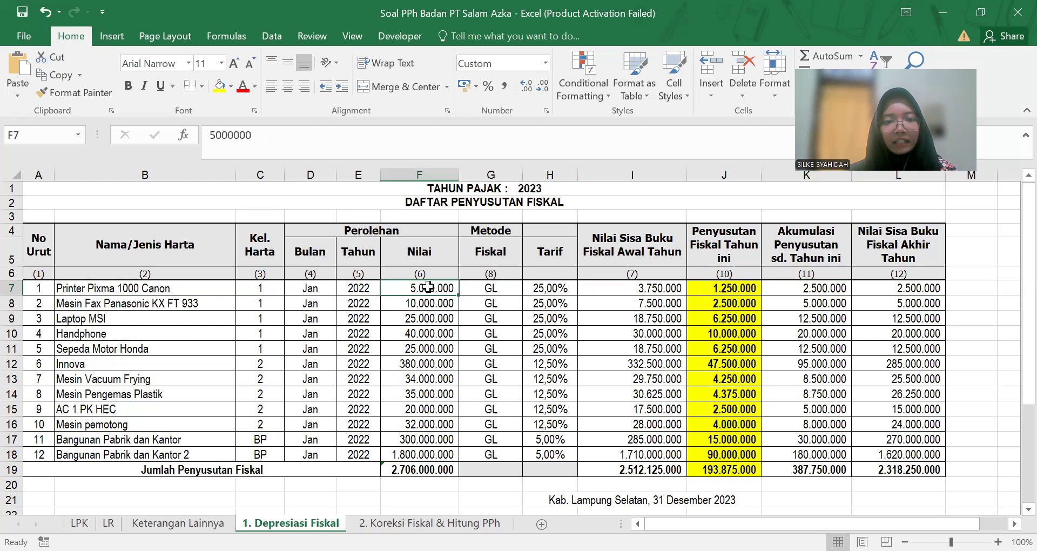
{"action": "left_click", "coordinate": [543, 287]}
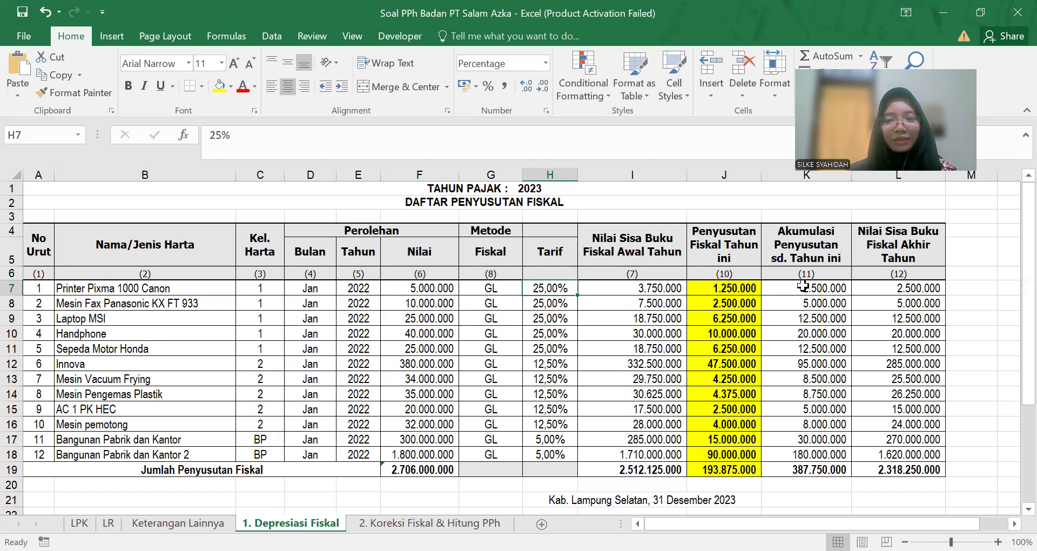
{"action": "left_click", "coordinate": [789, 289]}
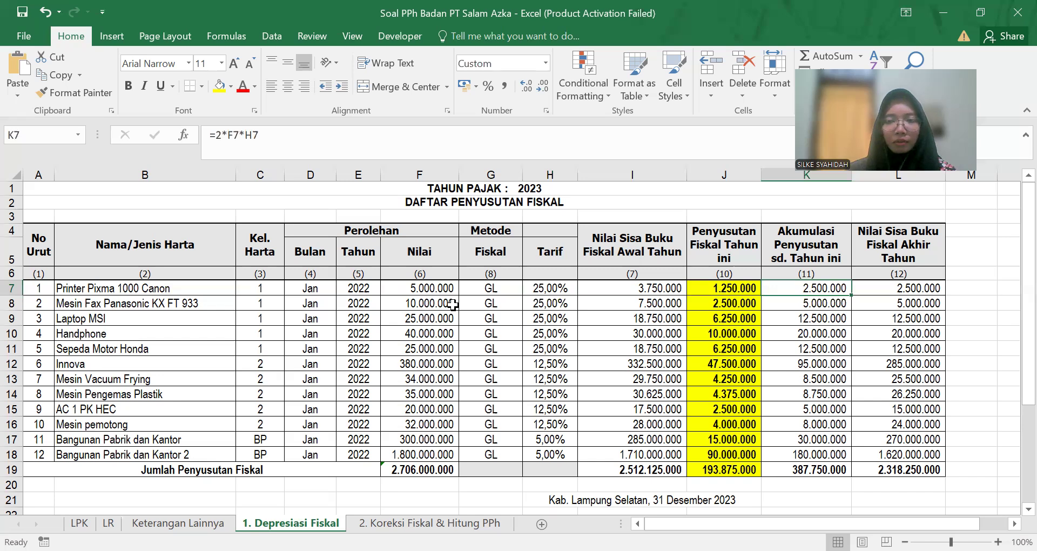
{"action": "left_click", "coordinate": [623, 286]}
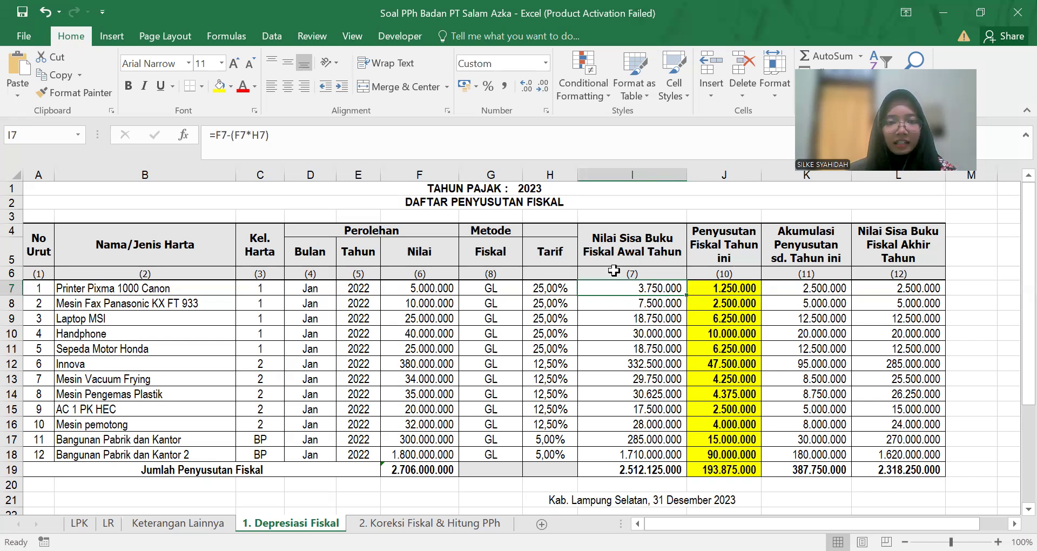
{"action": "left_click", "coordinate": [564, 288]}
{"action": "left_click", "coordinate": [615, 286]}
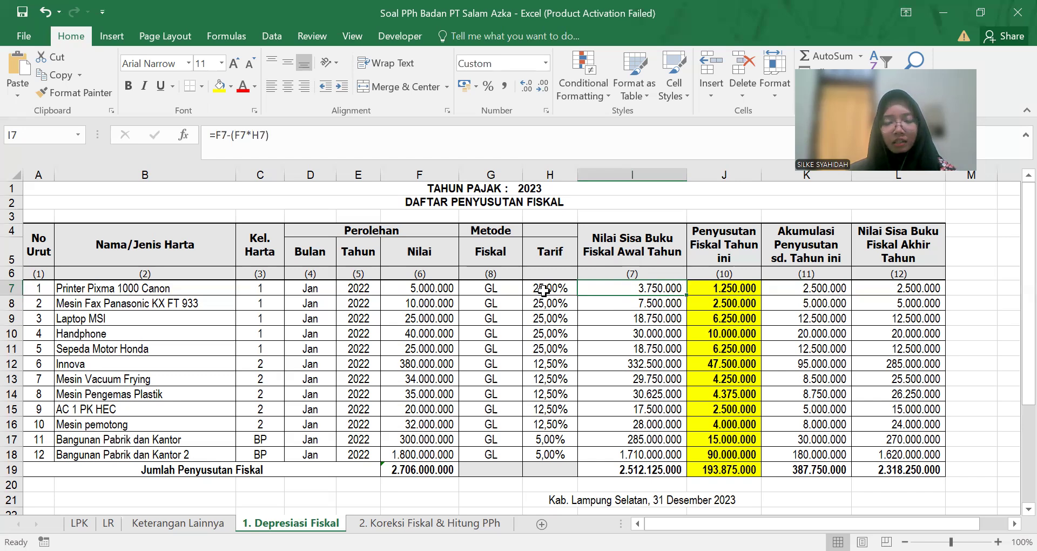
{"action": "left_click", "coordinate": [543, 290]}
{"action": "left_click", "coordinate": [455, 290]}
{"action": "left_click", "coordinate": [495, 290]}
{"action": "key", "text": "Left"}
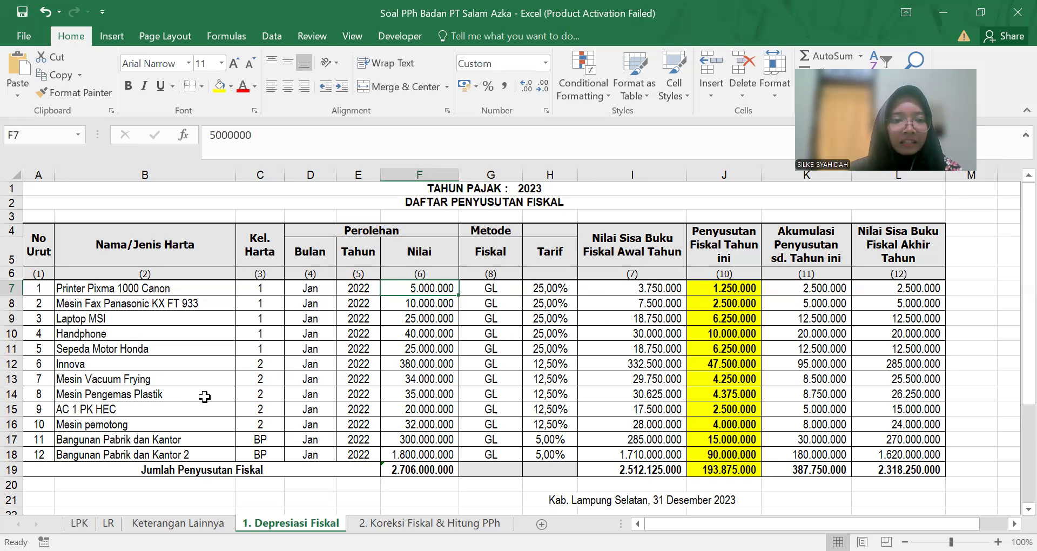
Step: Add a sixth asset row and paste INNOVA as its asset name
{"action": "key", "text": "alt+Tab"}
{"action": "scroll", "coordinate": [166, 325], "scroll_direction": "up", "scroll_amount": 2}
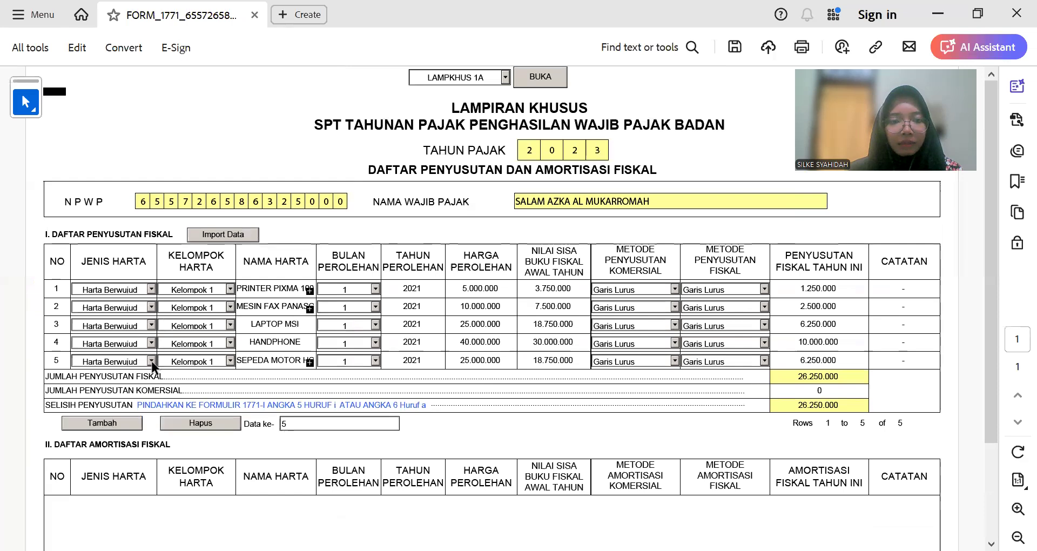
{"action": "left_click", "coordinate": [125, 427]}
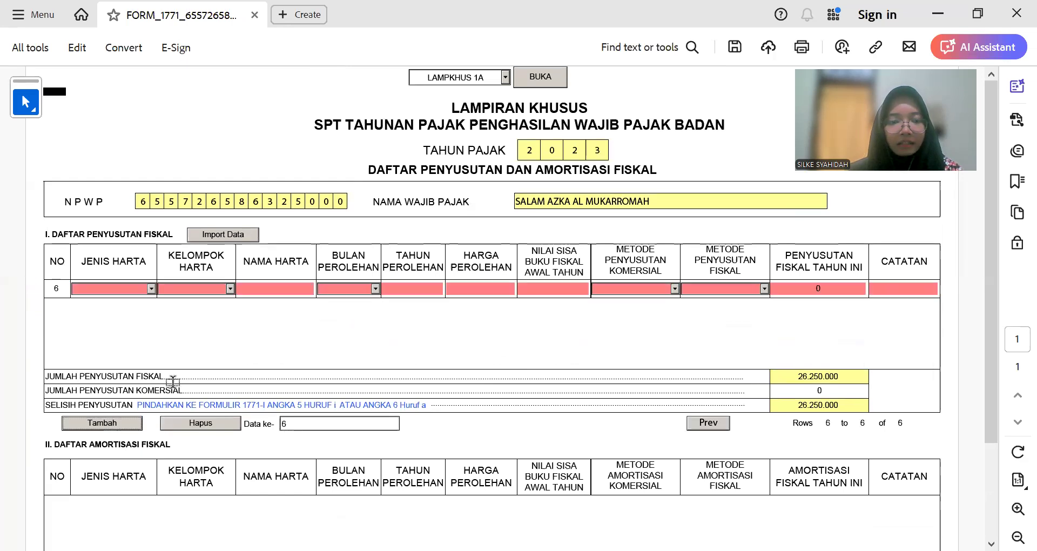
{"action": "key", "text": "alt+Tab"}
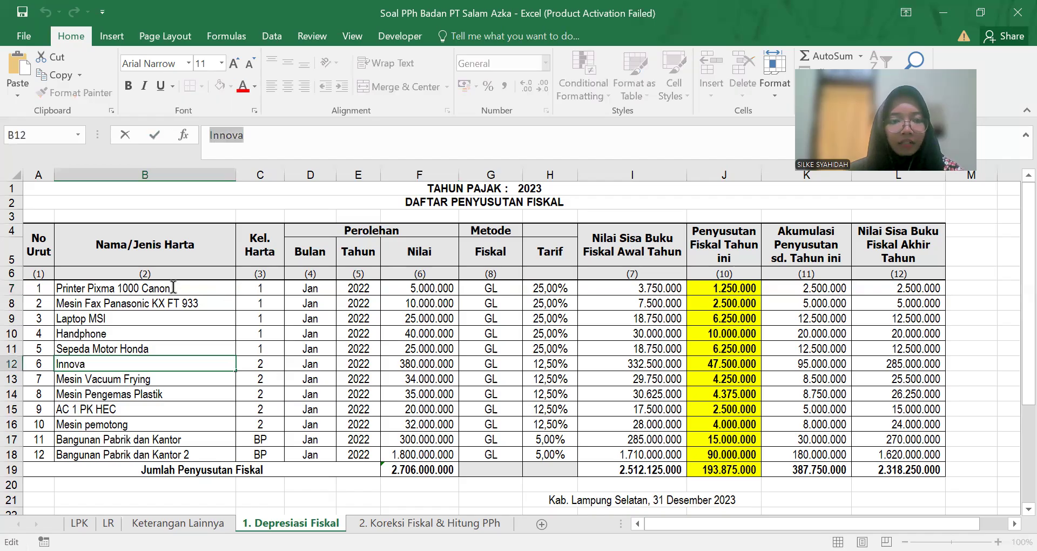
{"action": "key", "text": "alt+Tab"}
{"action": "left_click", "coordinate": [249, 288]}
{"action": "type", "text": "Innova"}
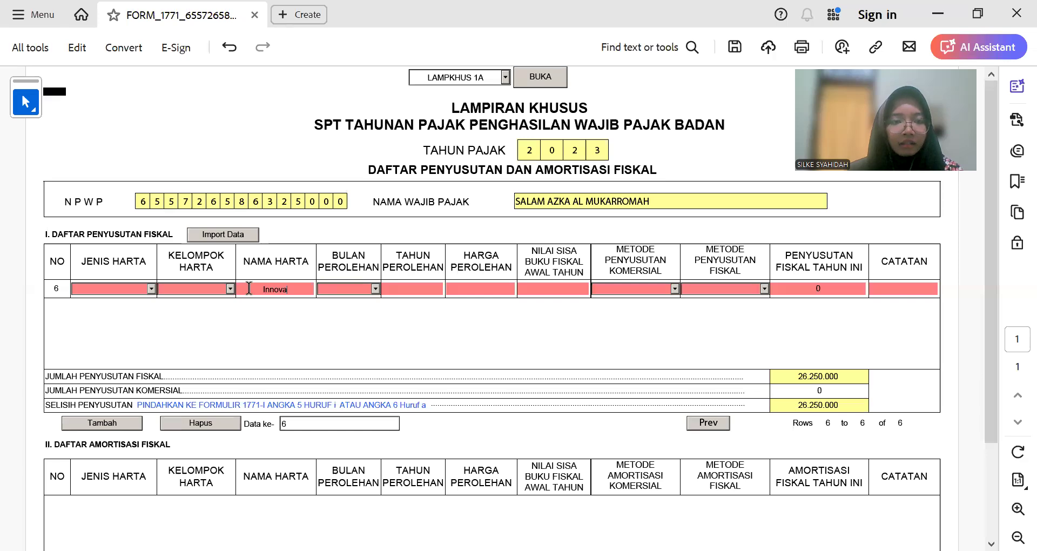
{"action": "key", "text": "alt+Tab"}
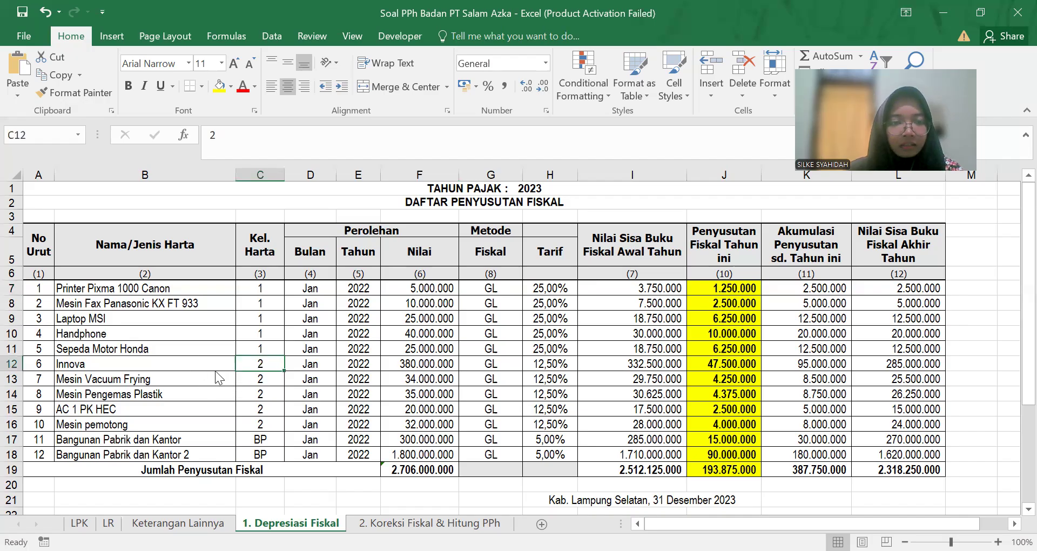
{"action": "key", "text": "alt+Tab"}
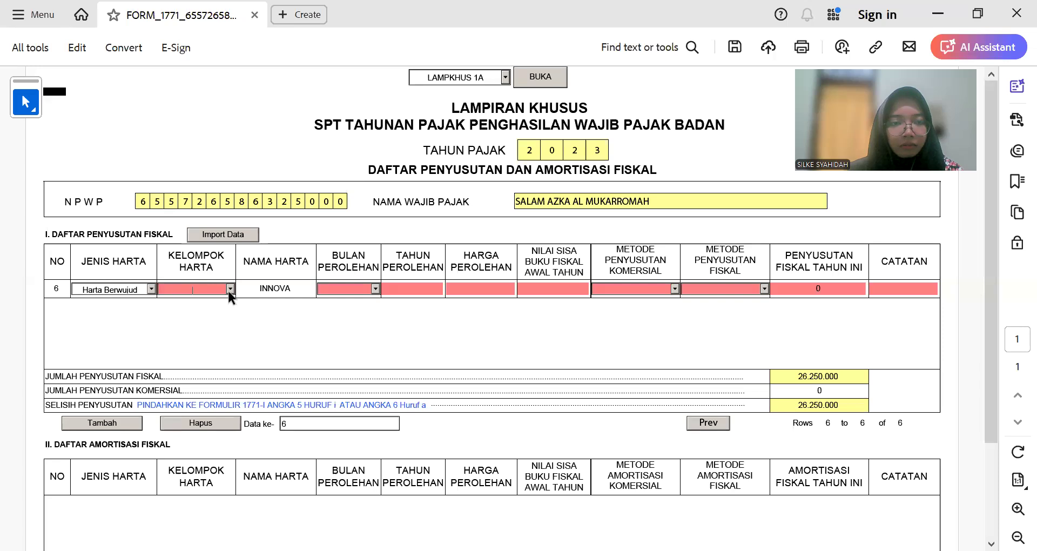
Step: Set row 6 to Kelompok 2, acquisition month 1, year 2022
{"action": "left_click", "coordinate": [229, 288]}
{"action": "left_click", "coordinate": [215, 310]}
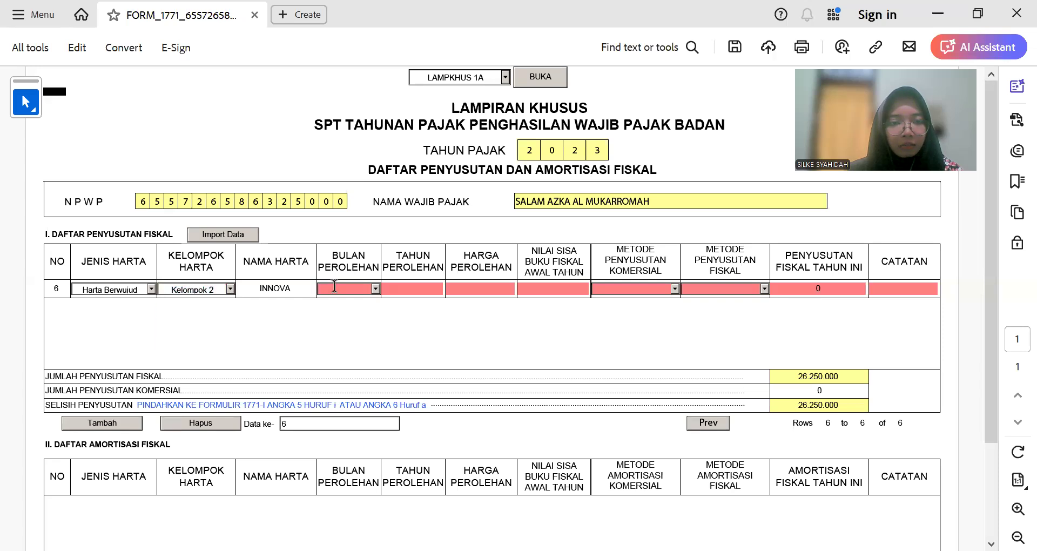
{"action": "left_click", "coordinate": [375, 289]}
{"action": "left_click", "coordinate": [341, 300]}
{"action": "left_click", "coordinate": [413, 289]}
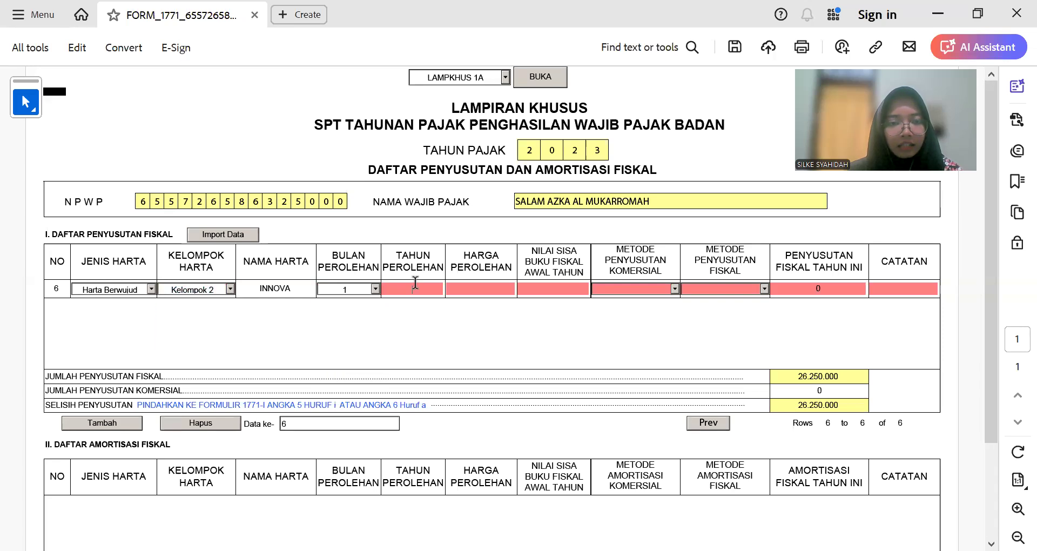
{"action": "type", "text": "2022"}
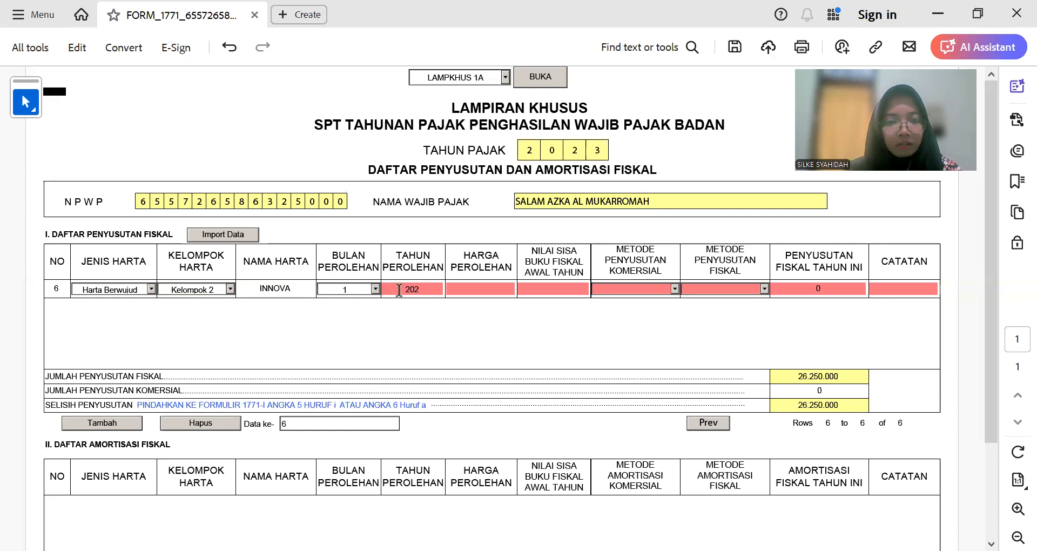
{"action": "left_click", "coordinate": [279, 289]}
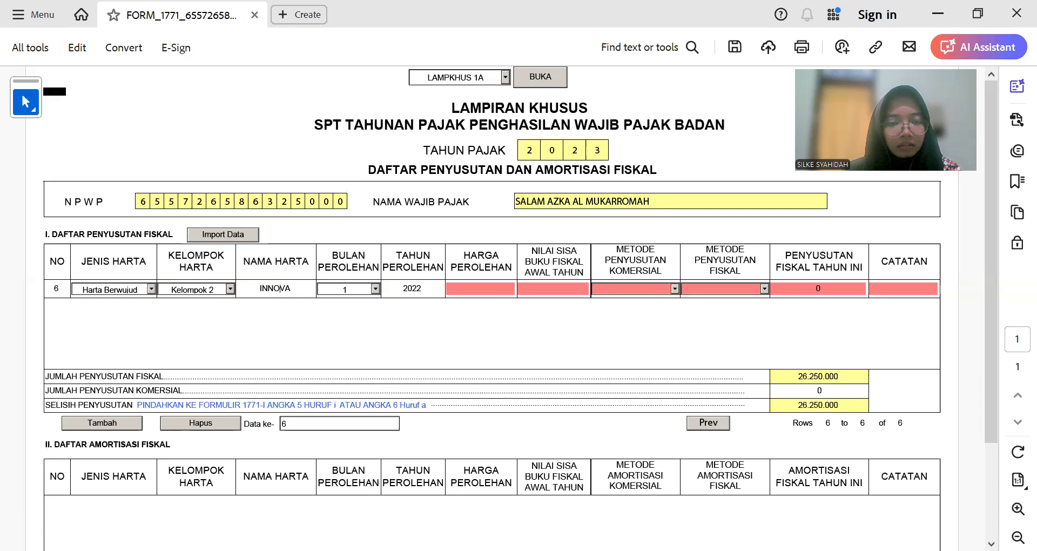
{"action": "key", "text": "alt+Tab"}
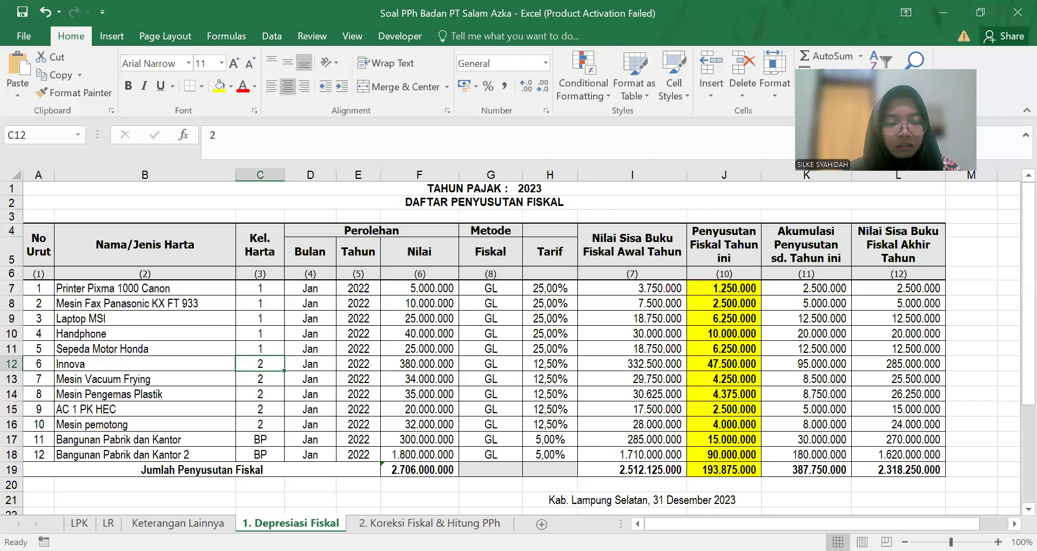
{"action": "key", "text": "alt+Tab"}
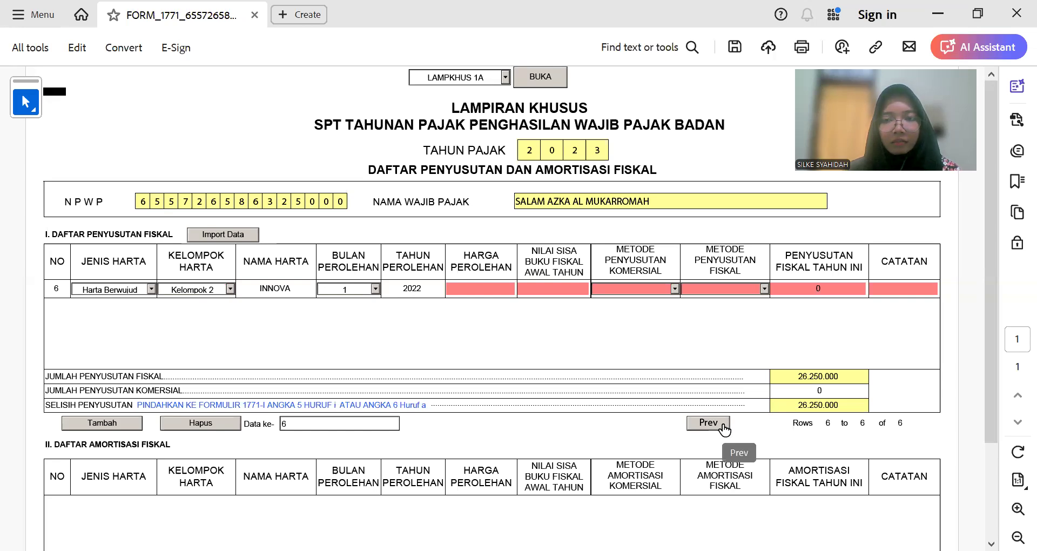
{"action": "left_click", "coordinate": [722, 427]}
Step: Change the acquisition year of rows 1 and 2 to 2022
{"action": "left_click", "coordinate": [429, 285]}
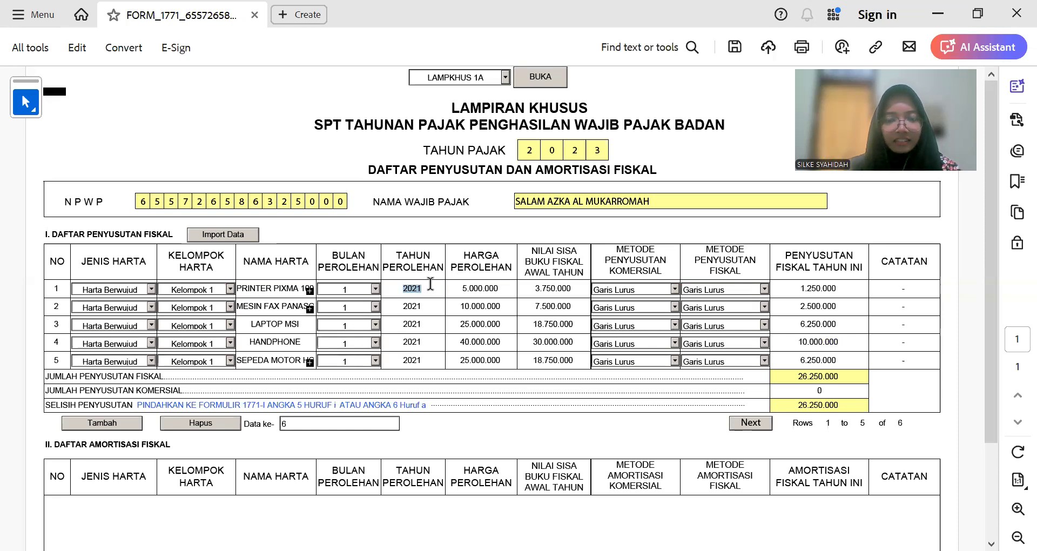
{"action": "type", "text": "29"}
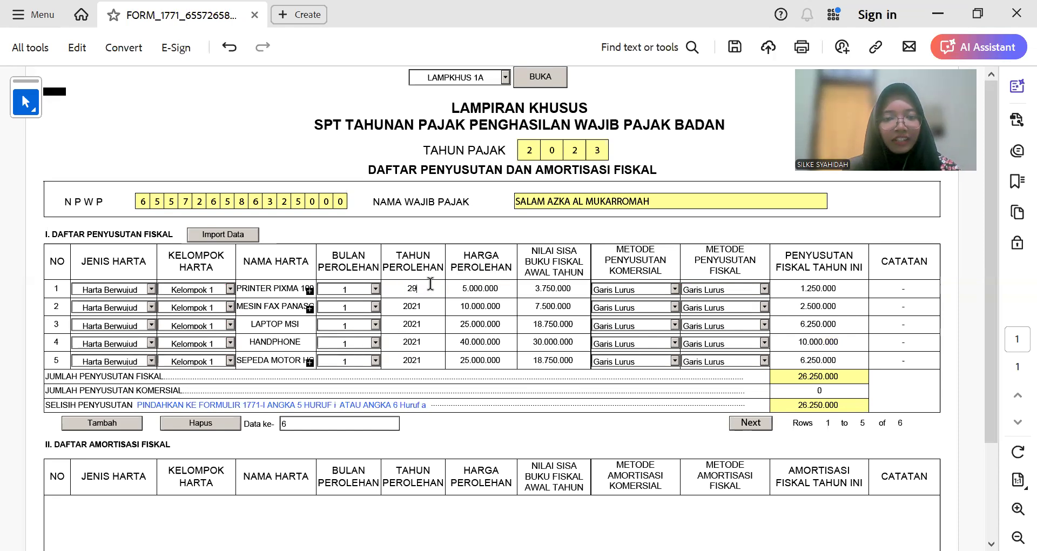
{"action": "key", "text": "BackSpace"}
{"action": "type", "text": "022"}
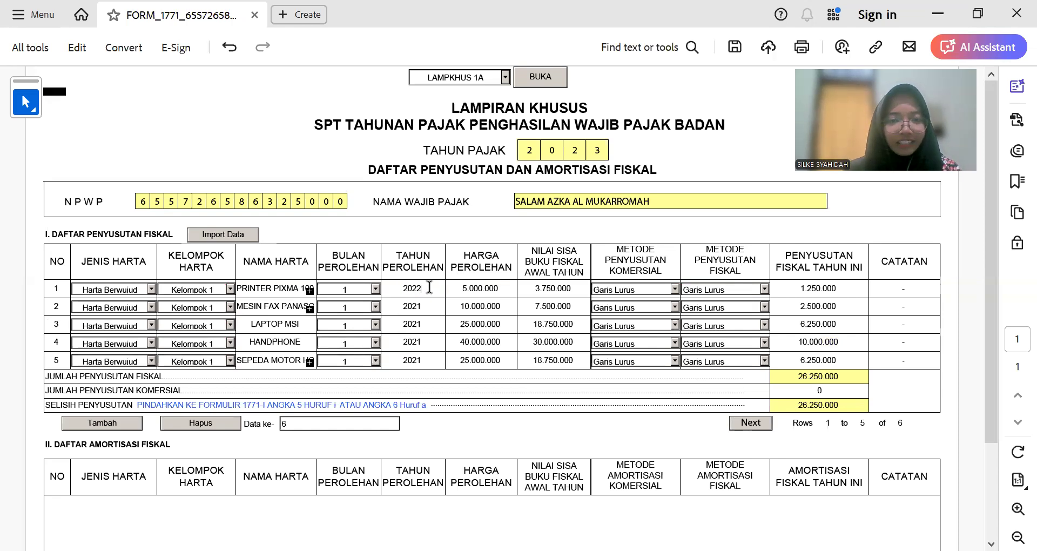
{"action": "left_click", "coordinate": [420, 306]}
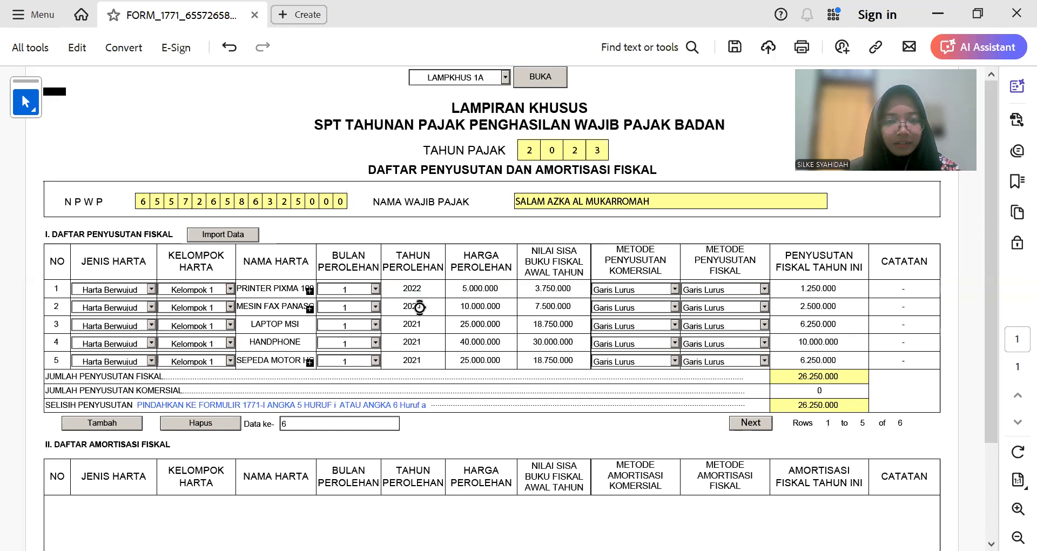
{"action": "type", "text": "2022"}
Step: Change rows 3–5's acquisition year to 2022 and return to row 6
{"action": "left_click", "coordinate": [420, 324]}
{"action": "type", "text": "2022"}
{"action": "left_click", "coordinate": [420, 342]}
{"action": "type", "text": "2022"}
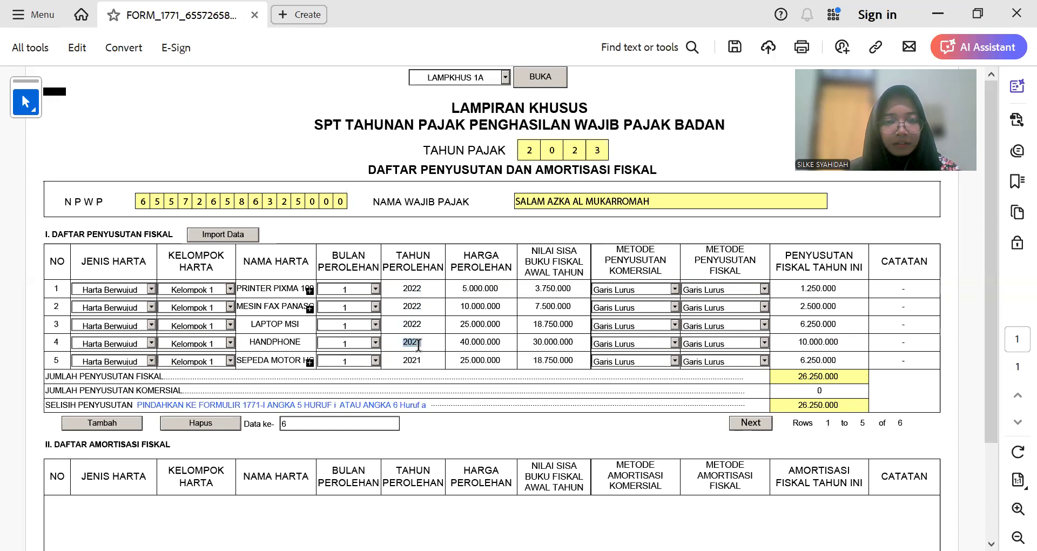
{"action": "left_click", "coordinate": [419, 360]}
{"action": "type", "text": "2022"}
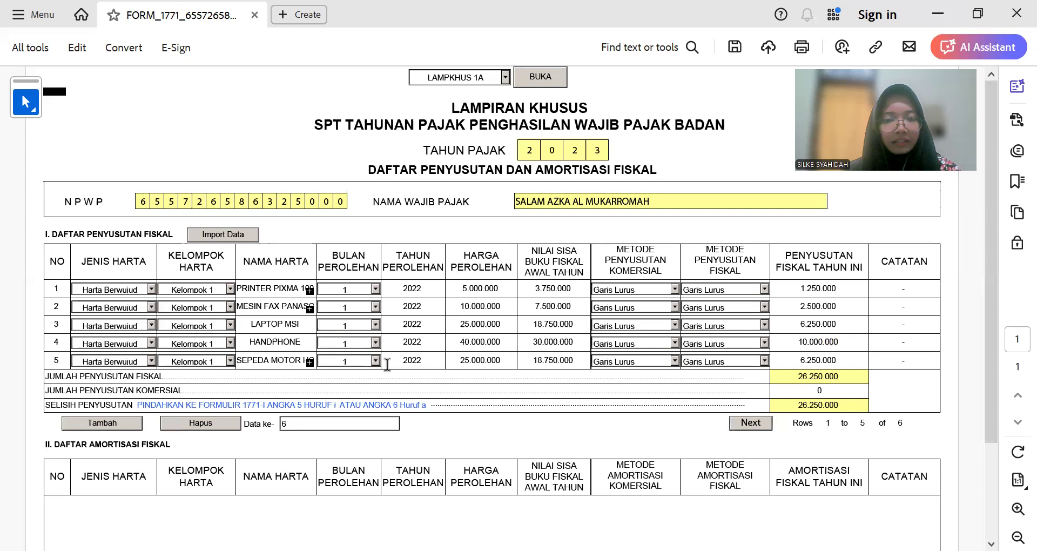
{"action": "left_click", "coordinate": [756, 422]}
{"action": "left_click", "coordinate": [480, 288]}
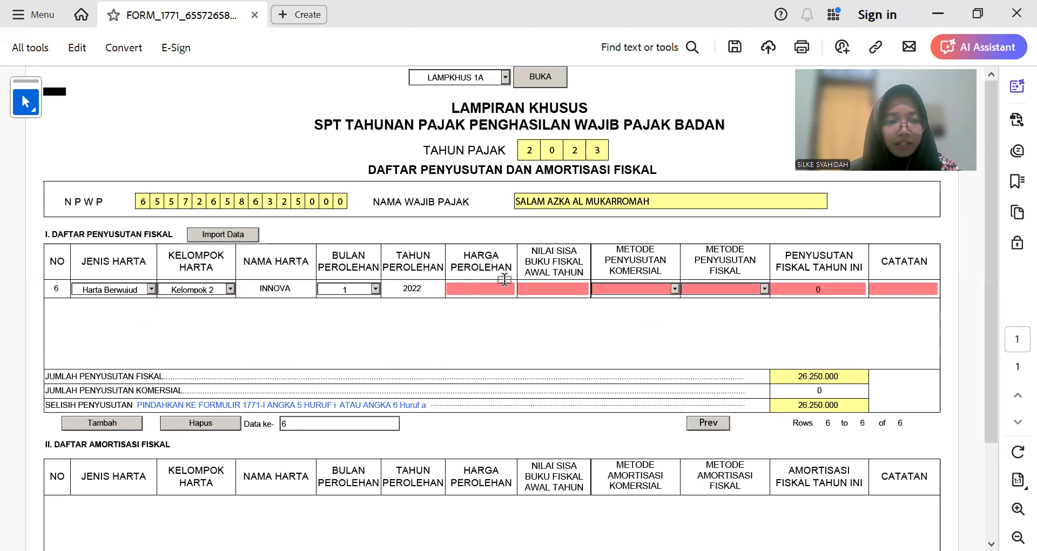
Step: Enter Innova's acquisition price of 380.000.000 from the workbook
{"action": "key", "text": "alt+Tab"}
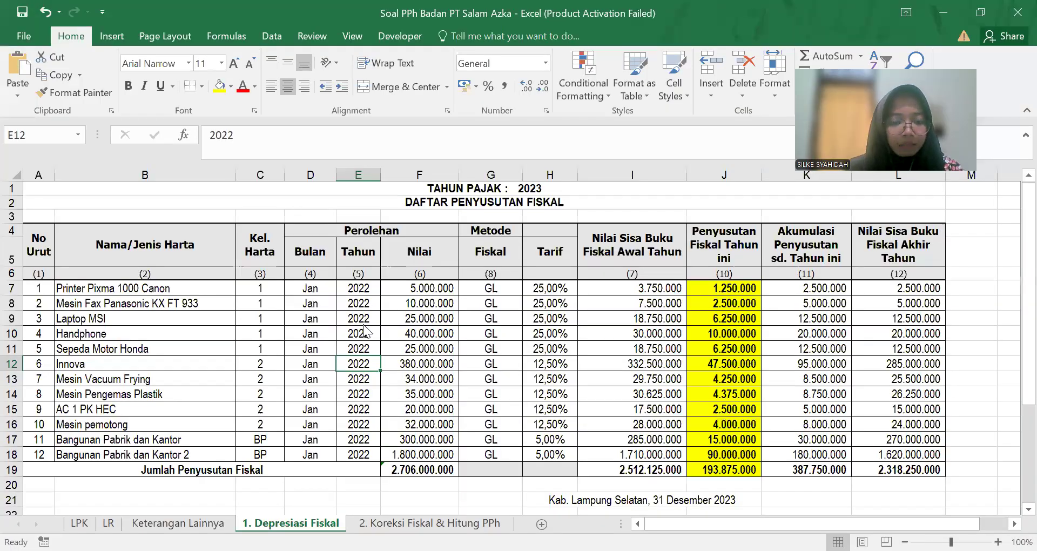
{"action": "key", "text": "Right"}
{"action": "key", "text": "alt+Tab"}
{"action": "type", "text": "380"}
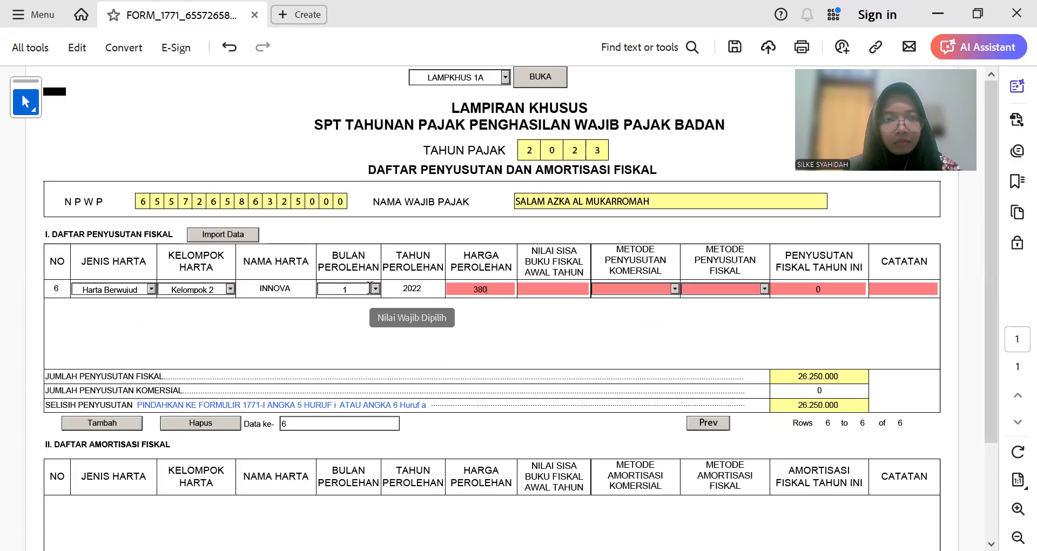
{"action": "type", "text": ".000.000"}
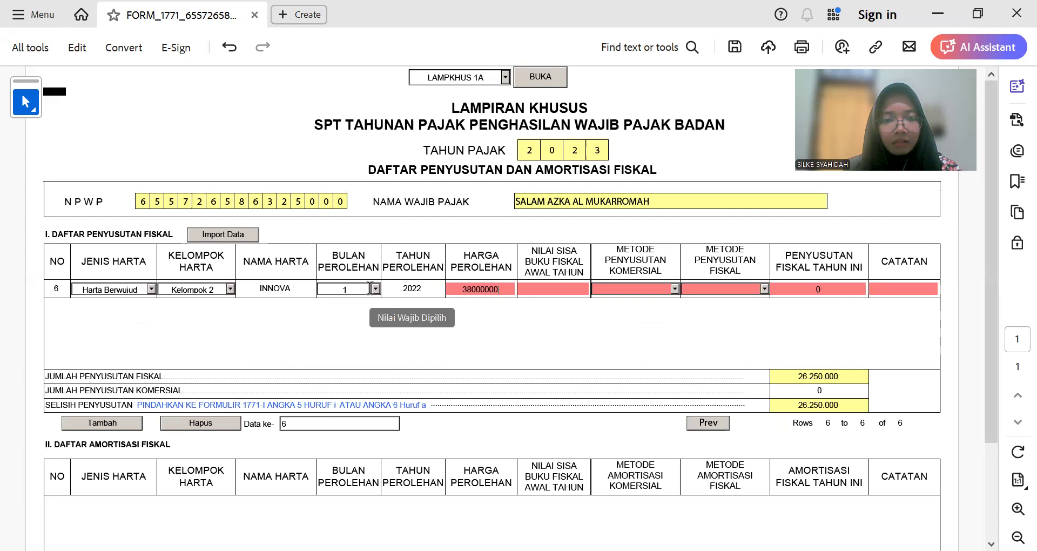
{"action": "key", "text": "Tab"}
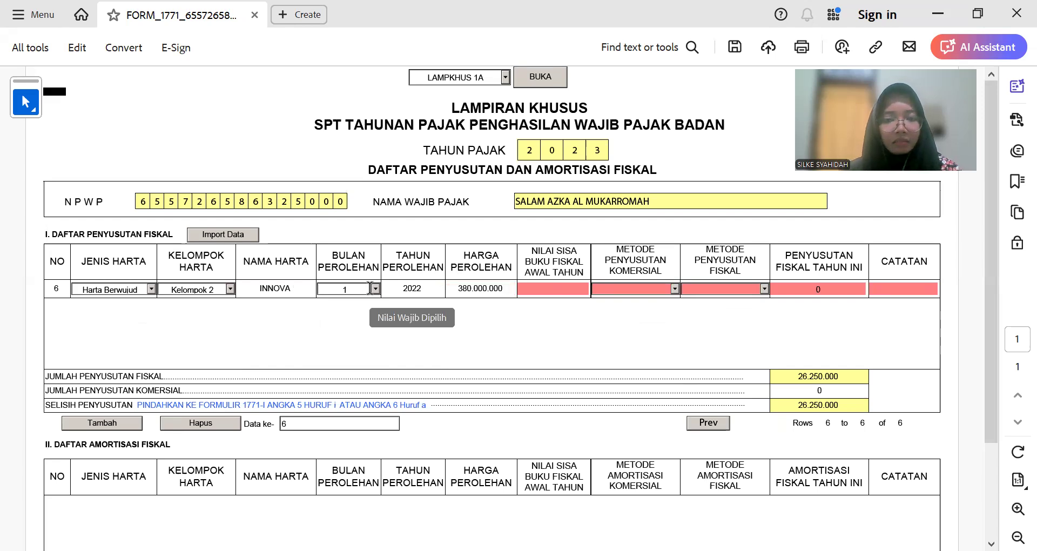
Step: Enter Innova's book value 332.500.000 and Garis Lurus for both depreciation methods
{"action": "key", "text": "alt+Tab"}
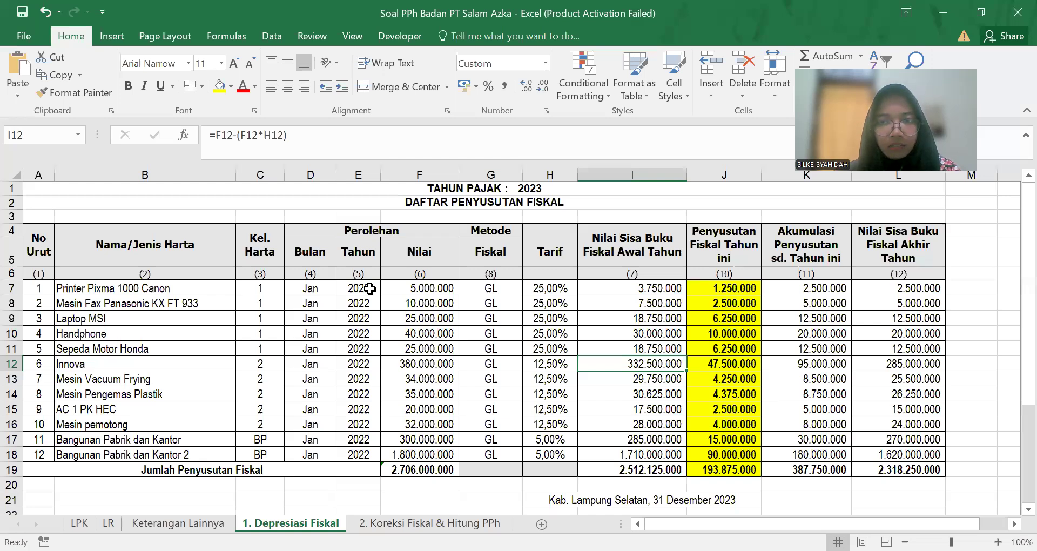
{"action": "key", "text": "alt+Tab"}
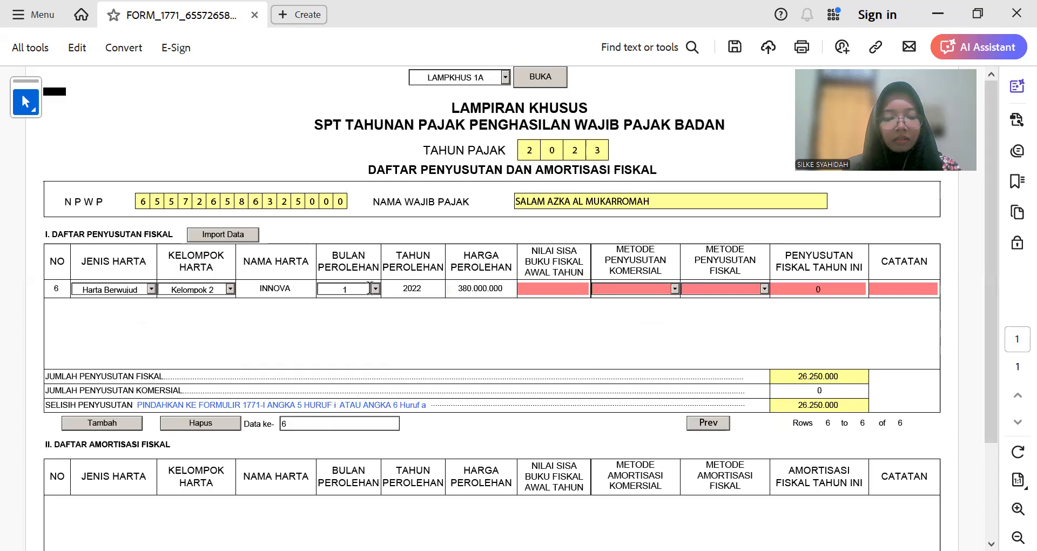
{"action": "type", "text": "33250000"}
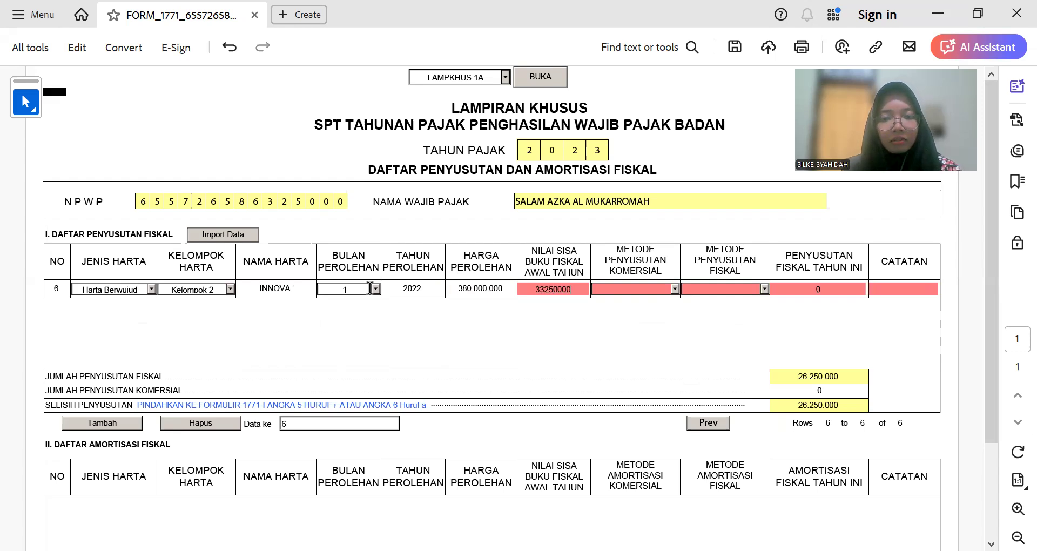
{"action": "key", "text": "Tab"}
{"action": "left_click", "coordinate": [673, 289]}
{"action": "left_click", "coordinate": [664, 299]}
{"action": "left_click", "coordinate": [762, 289]}
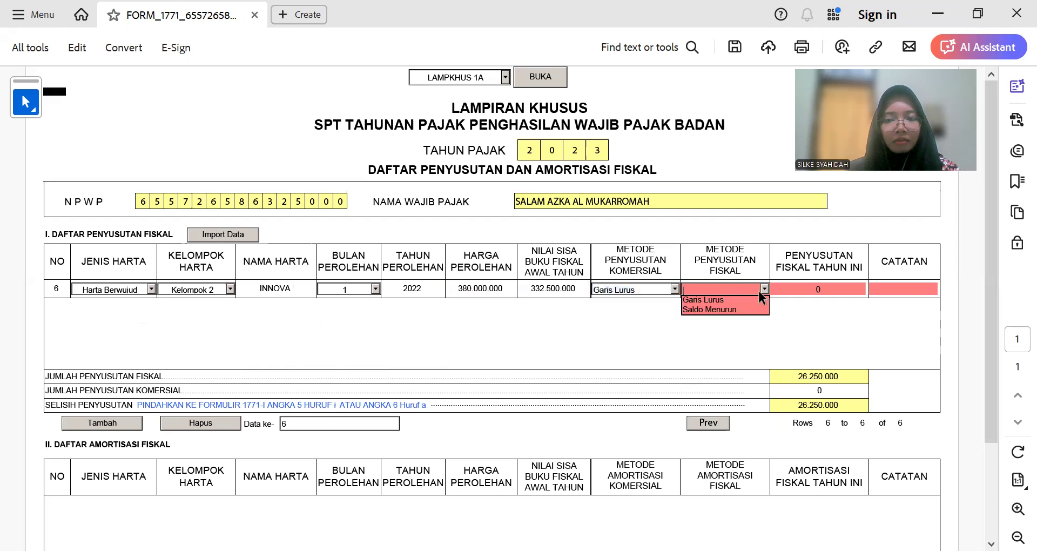
{"action": "left_click", "coordinate": [701, 300]}
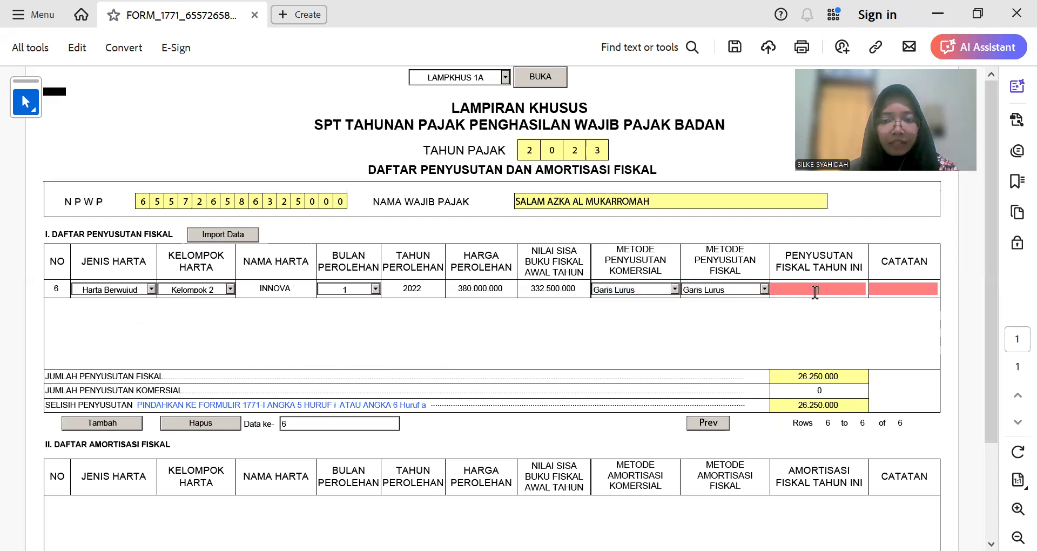
Step: Enter Innova's 47.500.000 depreciation and finish the row
{"action": "key", "text": "alt+Tab"}
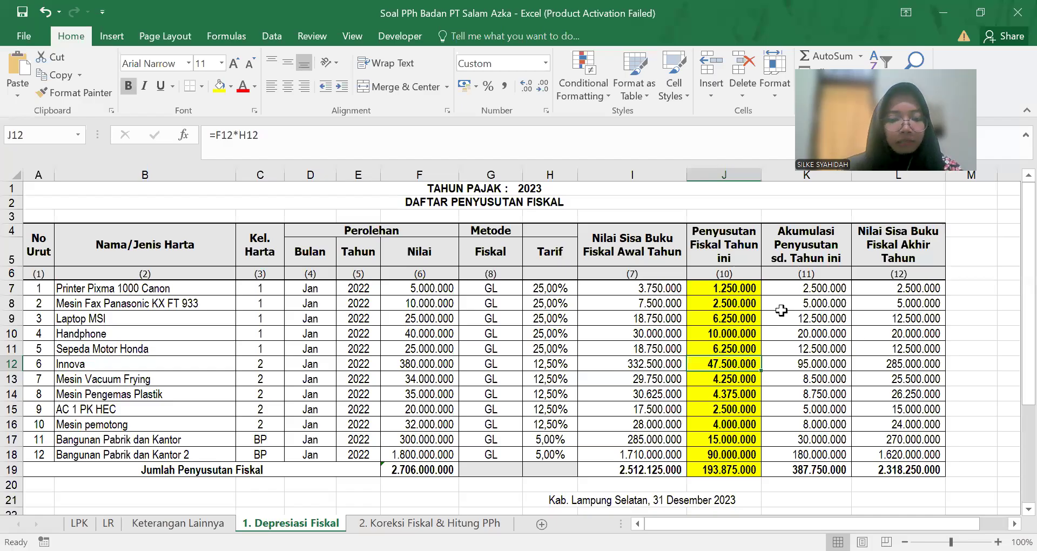
{"action": "key", "text": "alt+Tab"}
{"action": "type", "text": "47500000"}
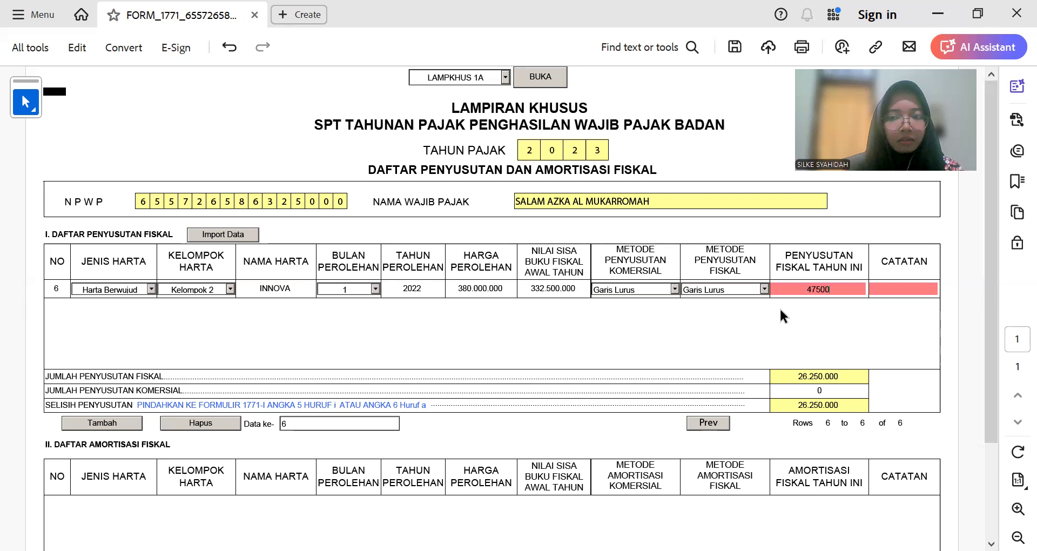
{"action": "key", "text": "Tab"}
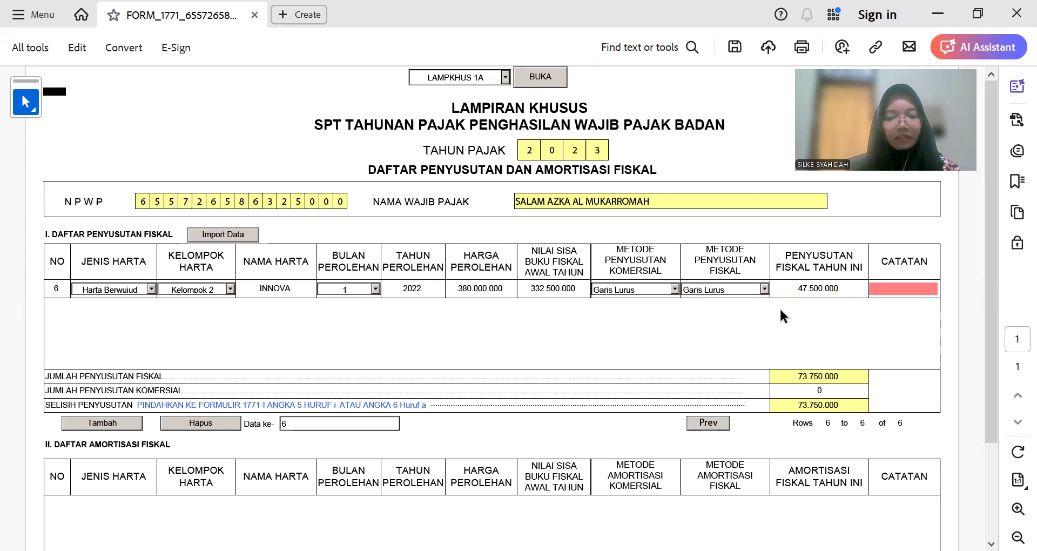
{"action": "left_click", "coordinate": [781, 309]}
Step: Add row 7 and copy 'Mesin Vacuum Frying' from the workbook
{"action": "left_click", "coordinate": [117, 424]}
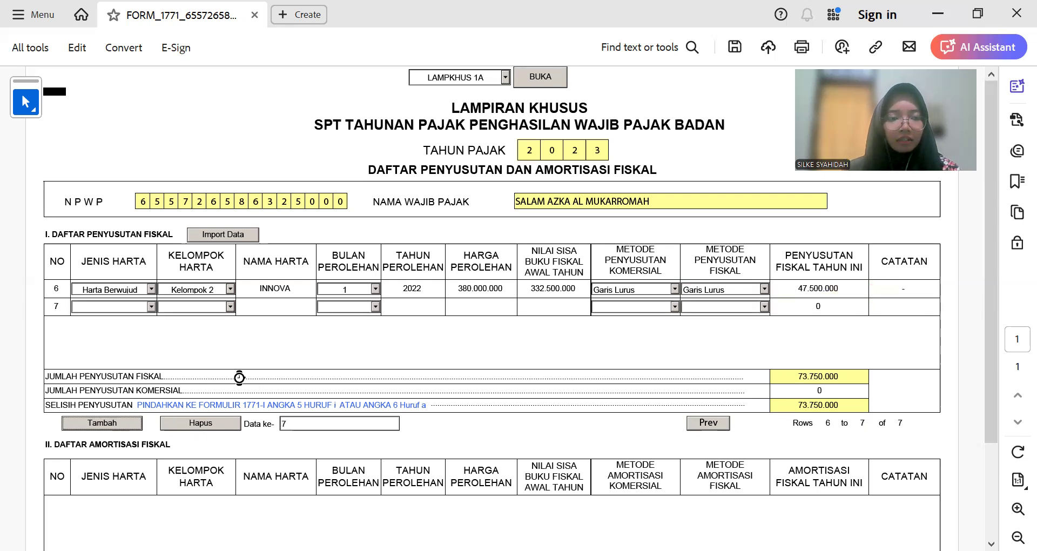
{"action": "key", "text": "alt+Tab"}
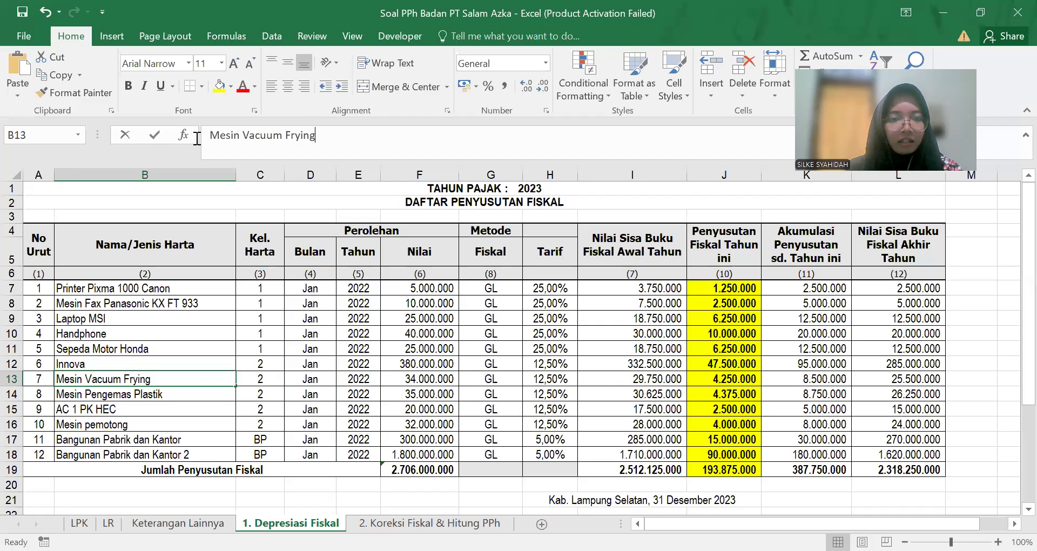
{"action": "key", "text": "shift+Home"}
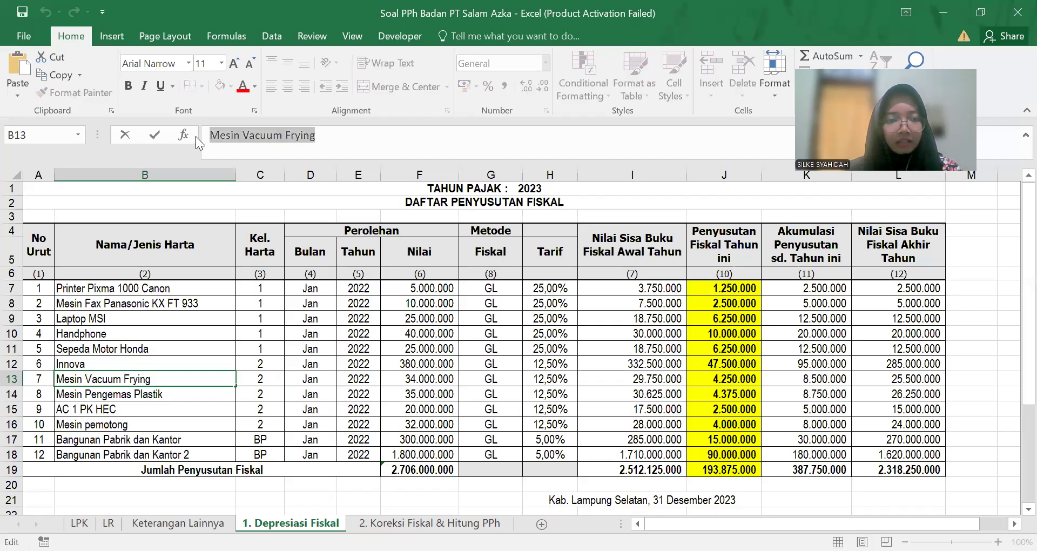
{"action": "key", "text": "alt+Tab"}
Step: Set row 7 to Harta Berwujud, Kelompok 2, named Mesin Vacuum Frying
{"action": "left_click", "coordinate": [150, 305]}
{"action": "left_click", "coordinate": [110, 317]}
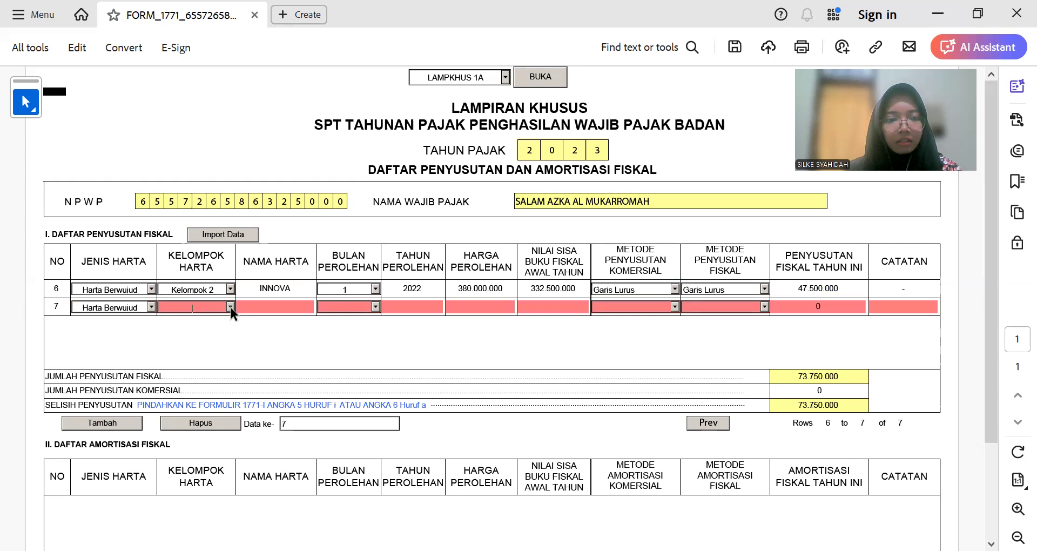
{"action": "left_click", "coordinate": [230, 306]}
{"action": "left_click", "coordinate": [221, 326]}
{"action": "left_click", "coordinate": [271, 306]}
{"action": "type", "text": "MESIN VACUUM FRYING"}
Step: Set row 7's acquisition date to month 1, year 2022
{"action": "left_click", "coordinate": [368, 312]}
{"action": "left_click", "coordinate": [375, 306]}
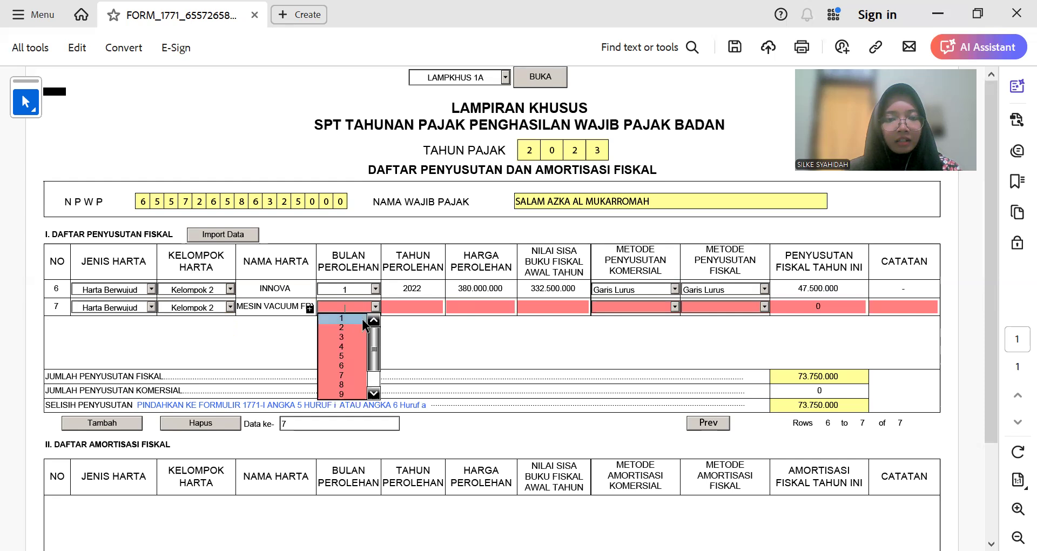
{"action": "left_click", "coordinate": [356, 318]}
{"action": "left_click", "coordinate": [416, 306]}
{"action": "type", "text": "2022"}
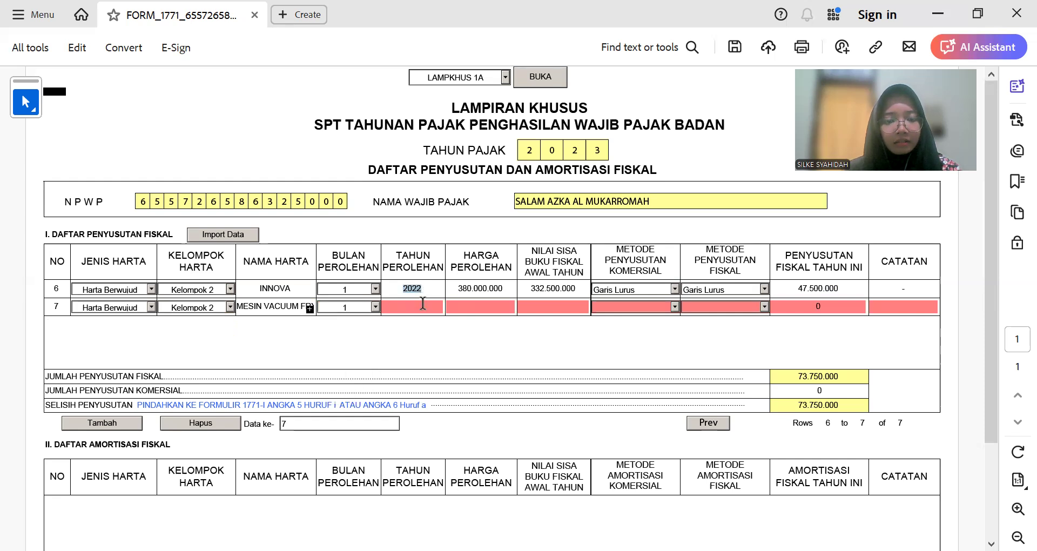
{"action": "left_click", "coordinate": [484, 311]}
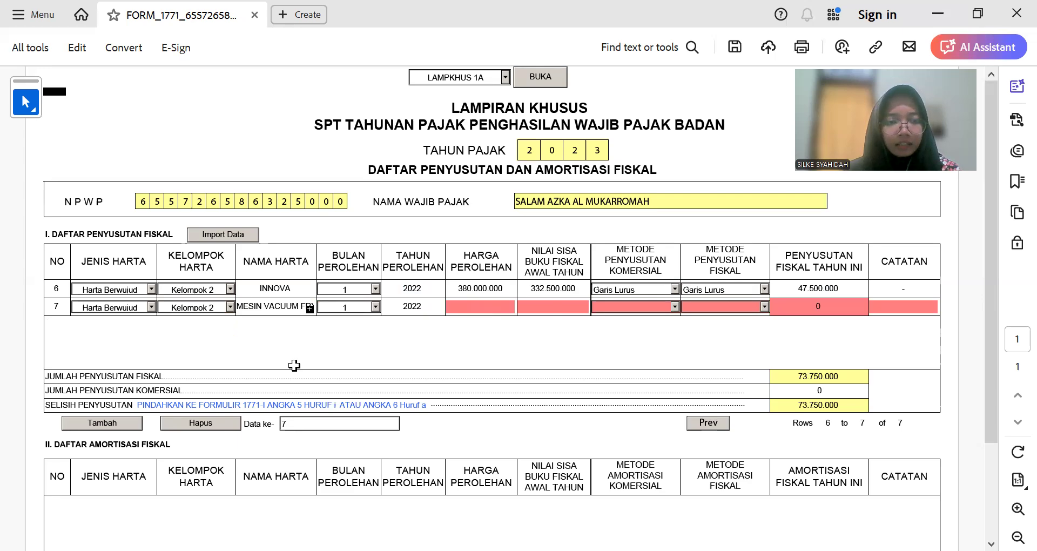
Step: Enter row 7's acquisition cost of 34.000.000
{"action": "key", "text": "alt+Tab"}
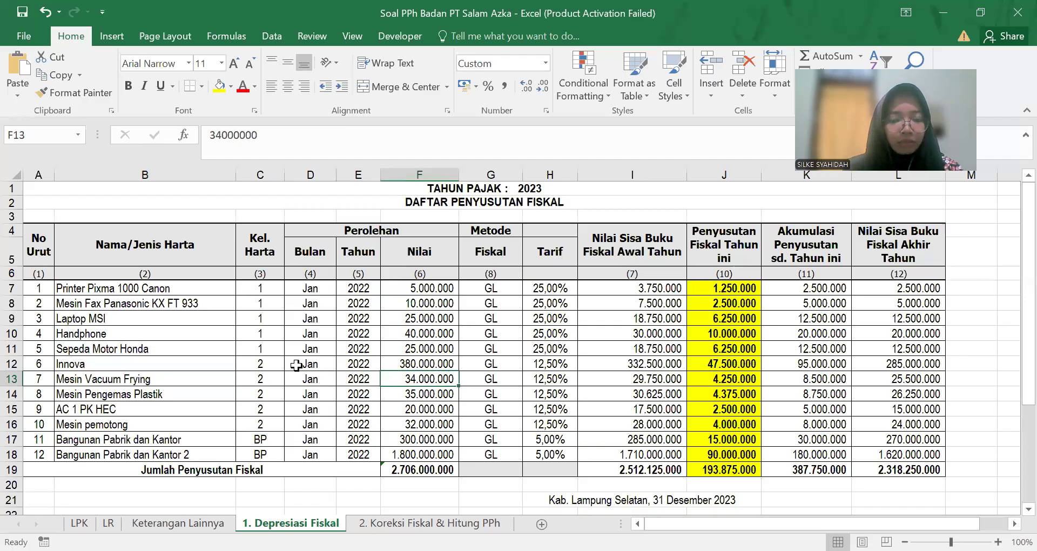
{"action": "key", "text": "alt+Tab"}
{"action": "type", "text": "3400"}
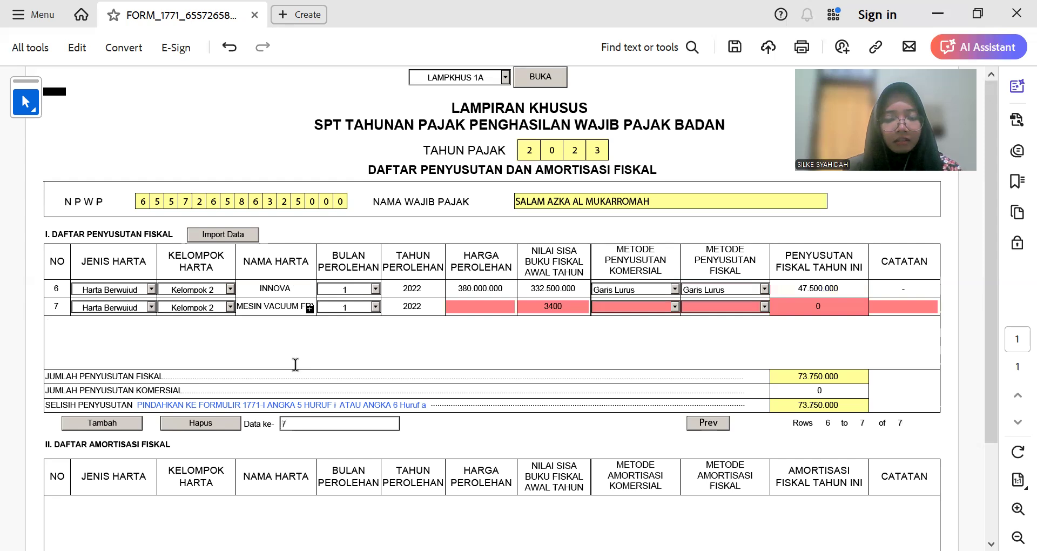
{"action": "left_click", "coordinate": [489, 307]}
{"action": "type", "text": "34.000.0"}
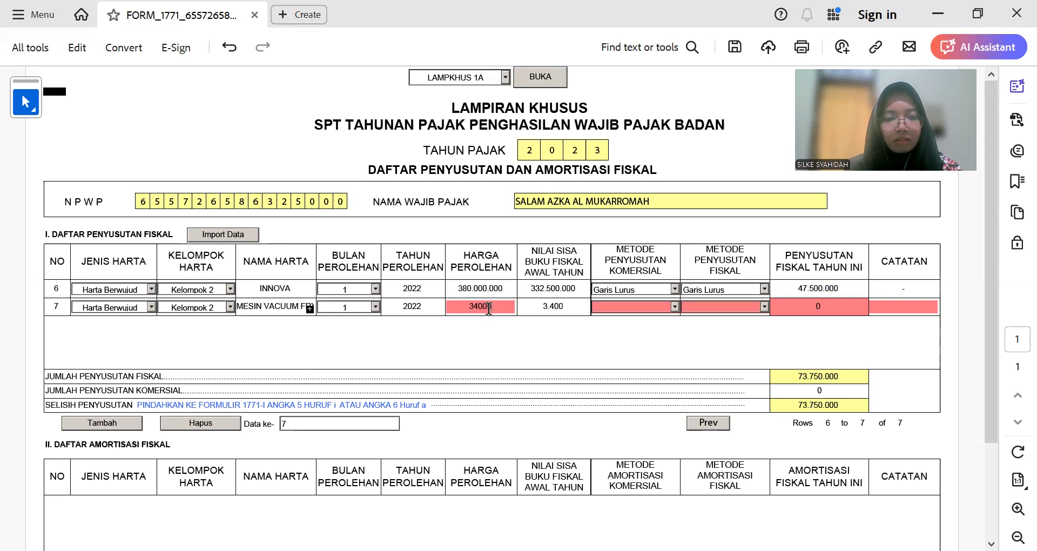
{"action": "type", "text": "00"}
{"action": "key", "text": "Tab"}
{"action": "key", "text": "BackSpace"}
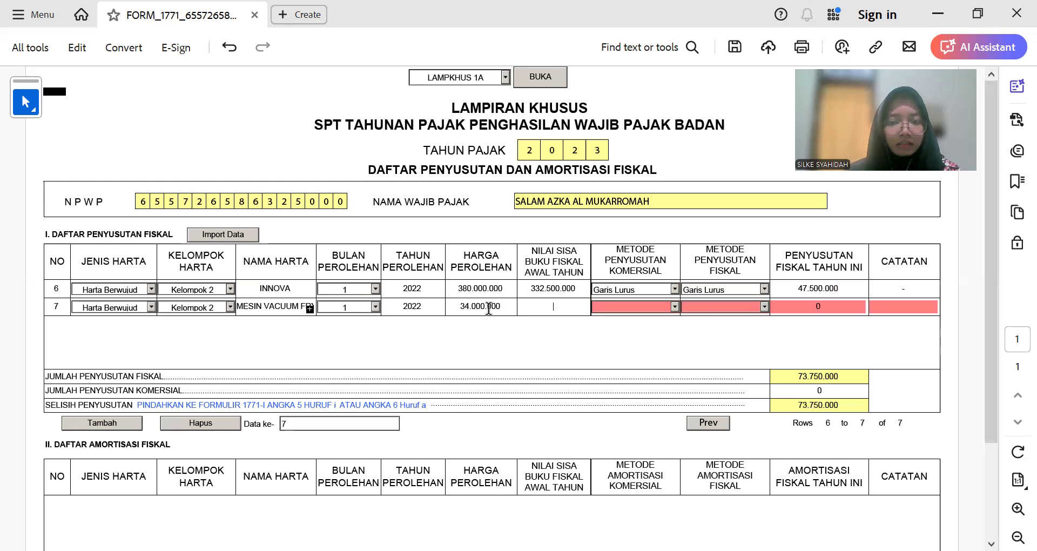
Step: Enter row 7's book value 29.750.000 and Garis Lurus for both methods
{"action": "key", "text": "alt+Tab"}
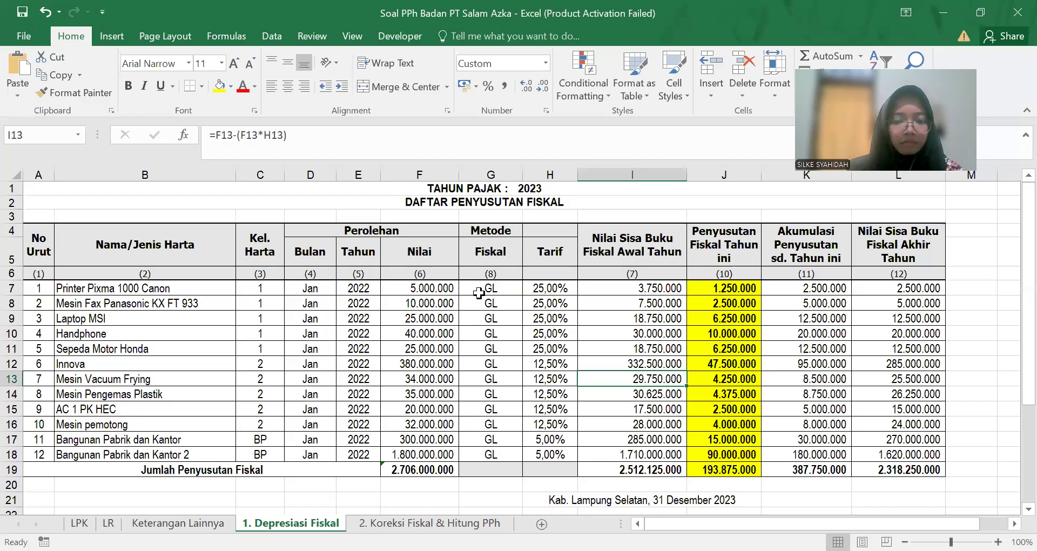
{"action": "key", "text": "alt+Tab"}
{"action": "type", "text": "297500"}
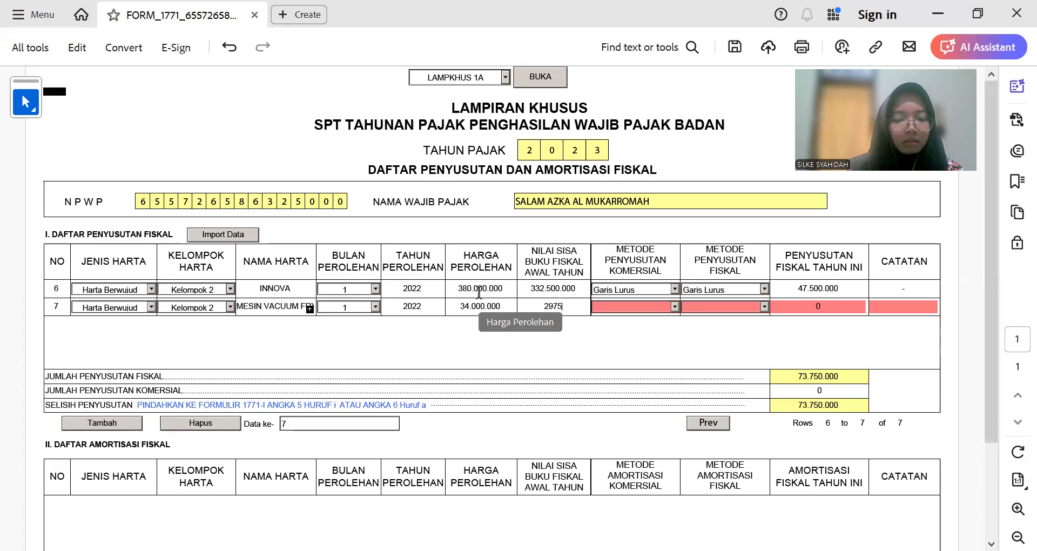
{"action": "key", "text": "Tab"}
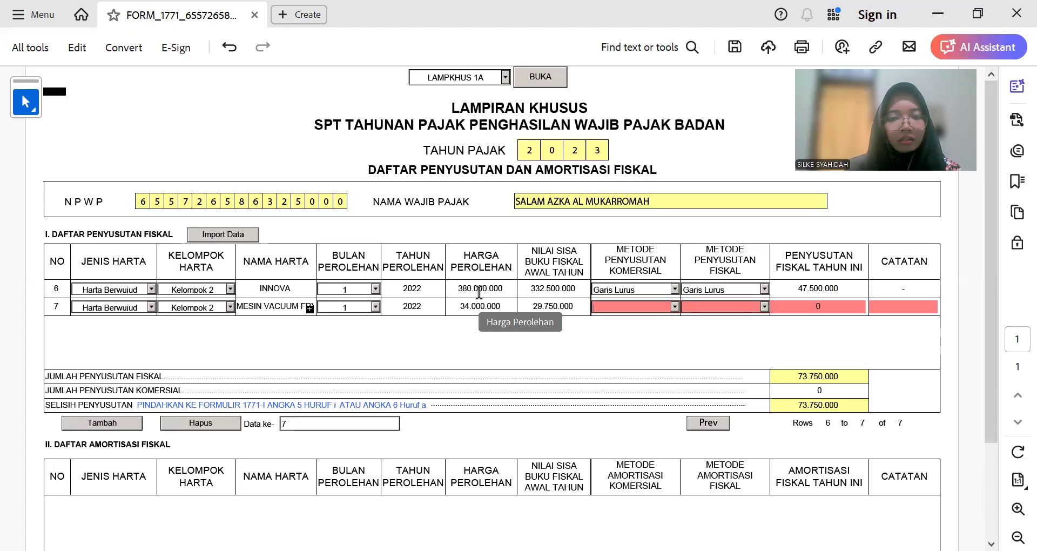
{"action": "left_click", "coordinate": [674, 306]}
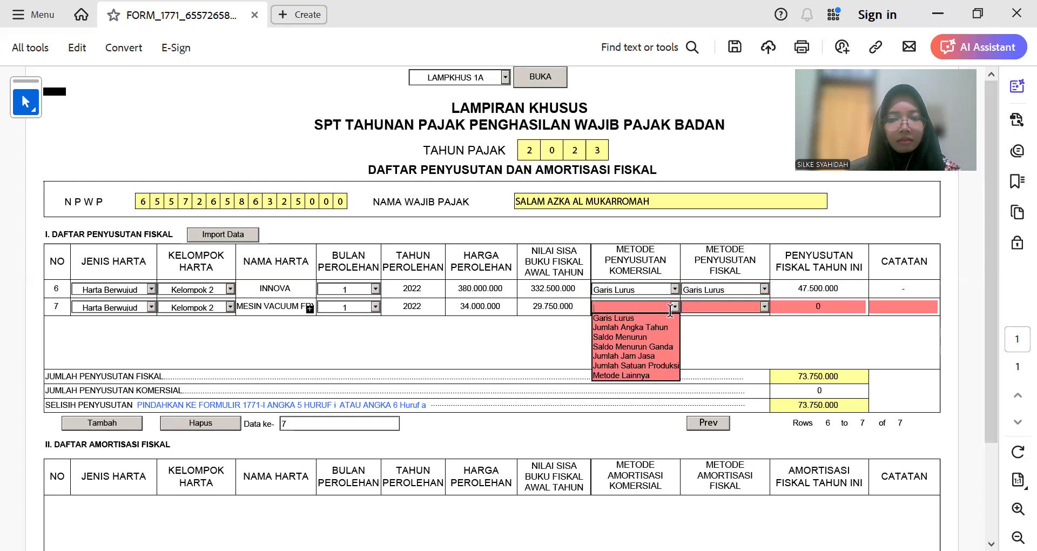
{"action": "left_click", "coordinate": [613, 319]}
{"action": "left_click", "coordinate": [763, 307]}
{"action": "left_click", "coordinate": [763, 306]}
{"action": "left_click", "coordinate": [761, 317]}
Step: Enter row 7's 4.250.000 depreciation and finish the notes field
{"action": "left_click", "coordinate": [799, 306]}
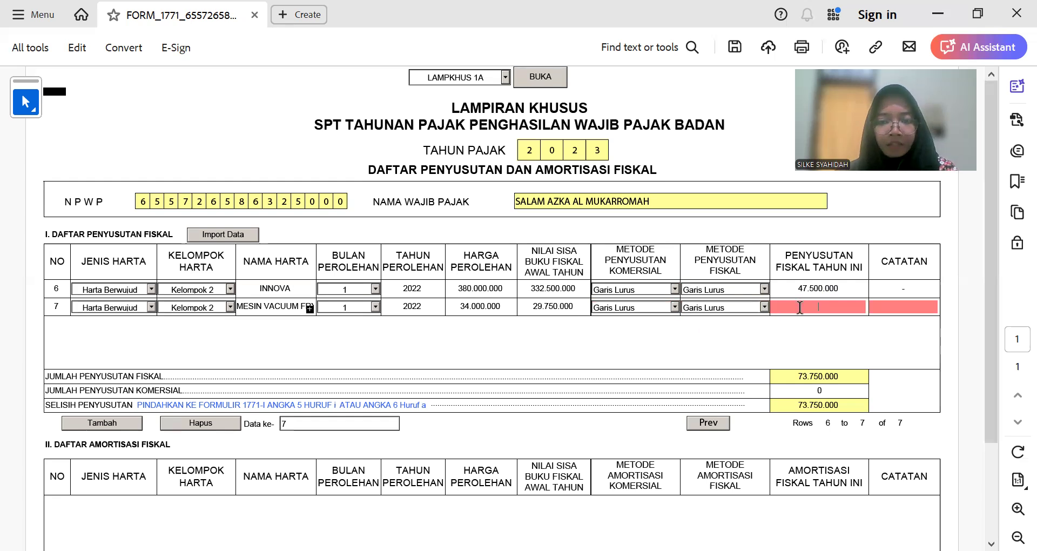
{"action": "type", "text": "4.250.00"}
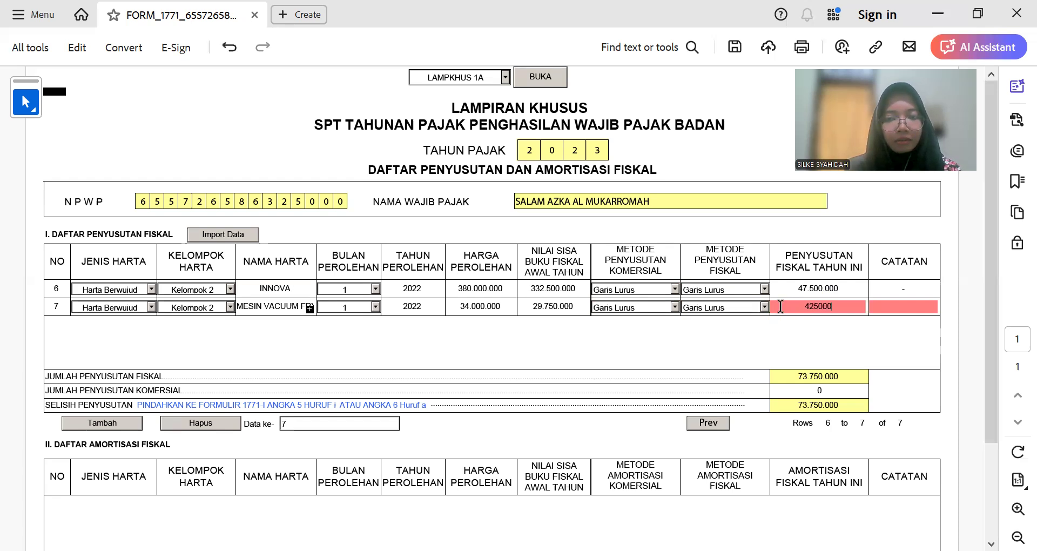
{"action": "type", "text": "0"}
{"action": "key", "text": "Tab"}
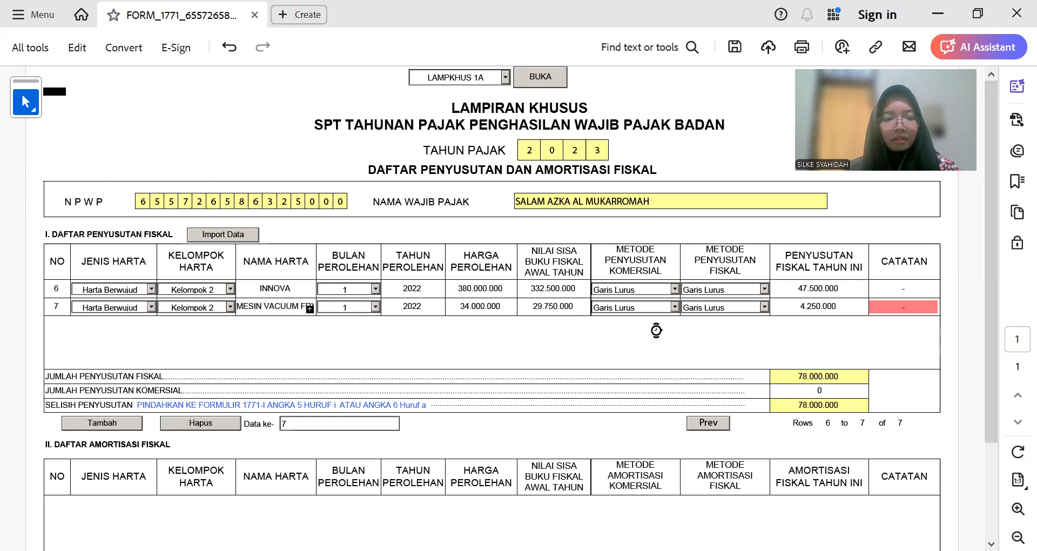
{"action": "key", "text": "Tab"}
Step: Add row 8 as Kelompok 2 with the packaging machine's name
{"action": "left_click", "coordinate": [97, 422]}
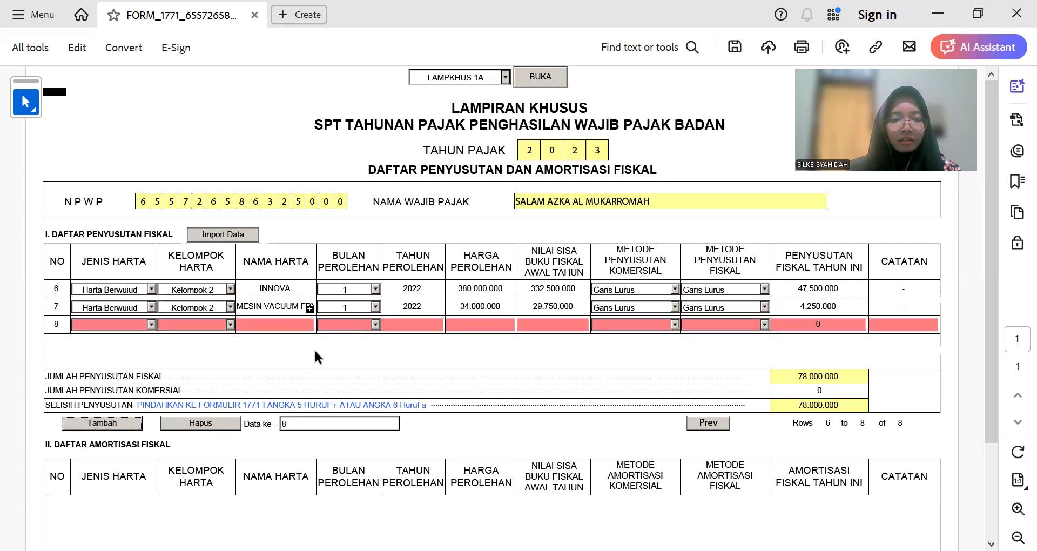
{"action": "key", "text": "alt+Tab"}
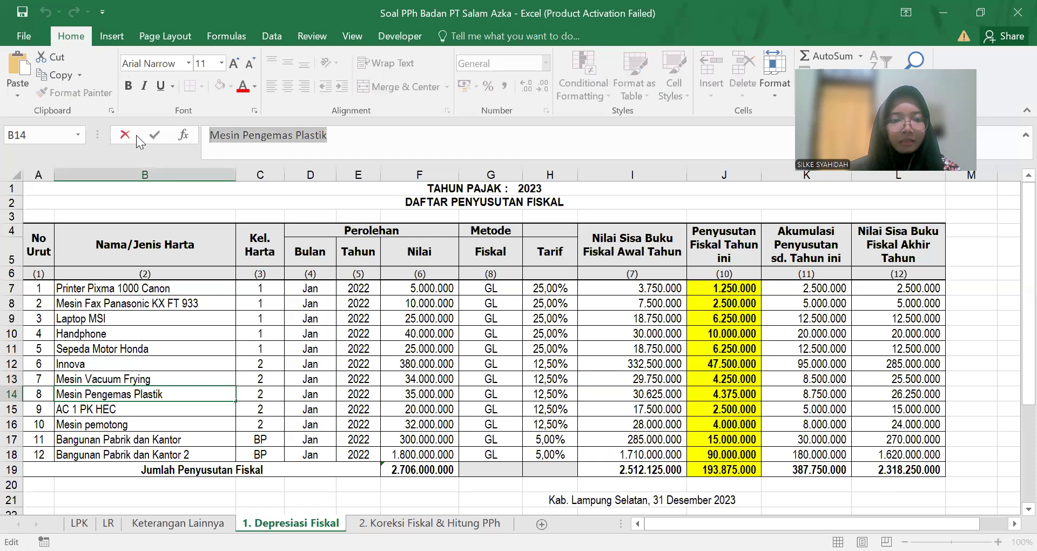
{"action": "key", "text": "alt+Tab"}
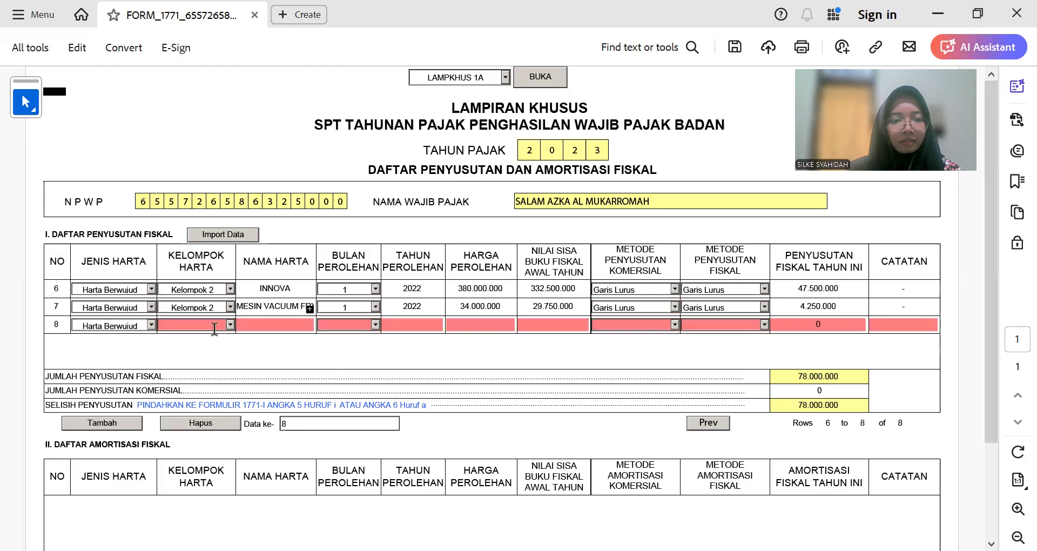
{"action": "left_click", "coordinate": [228, 325]}
{"action": "left_click", "coordinate": [222, 348]}
{"action": "left_click", "coordinate": [264, 323]}
{"action": "type", "text": "Mesin Pengemas Plastik"}
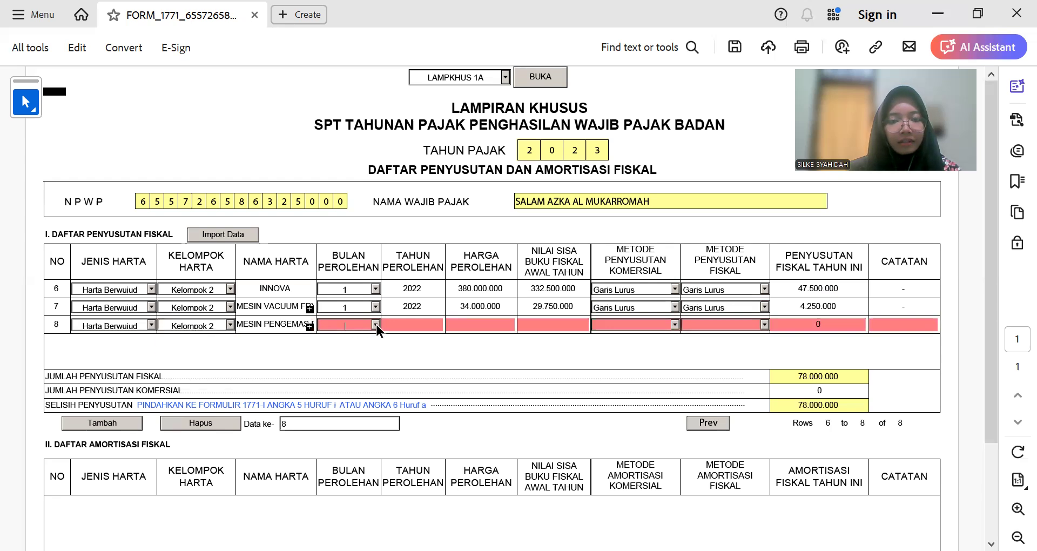
Step: Set row 8's acquisition month to 1 and year to 2022
{"action": "left_click", "coordinate": [376, 324]}
{"action": "left_click", "coordinate": [349, 336]}
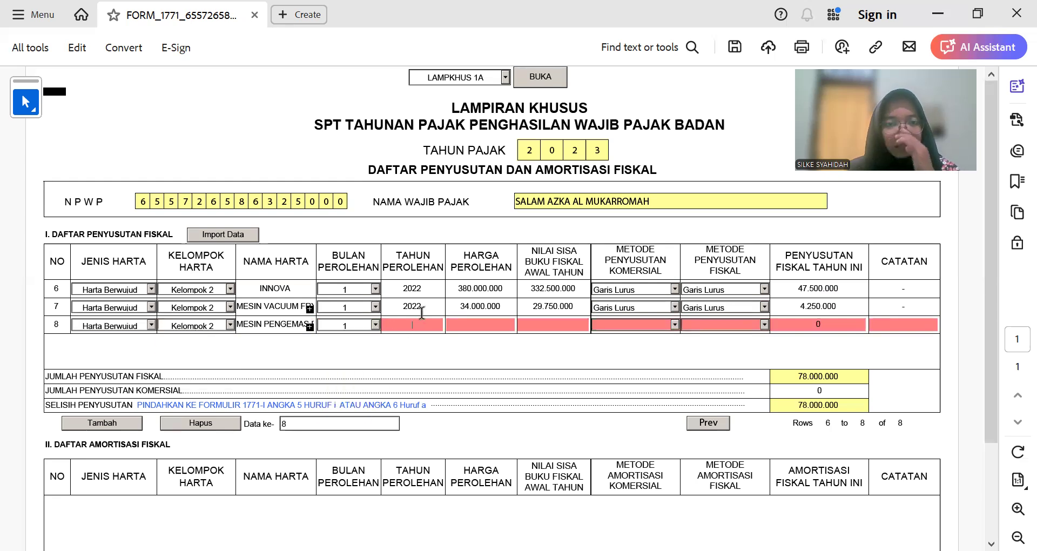
{"action": "double_click", "coordinate": [421, 306]}
{"action": "key", "text": "ctrl+c"}
{"action": "left_click", "coordinate": [421, 323]}
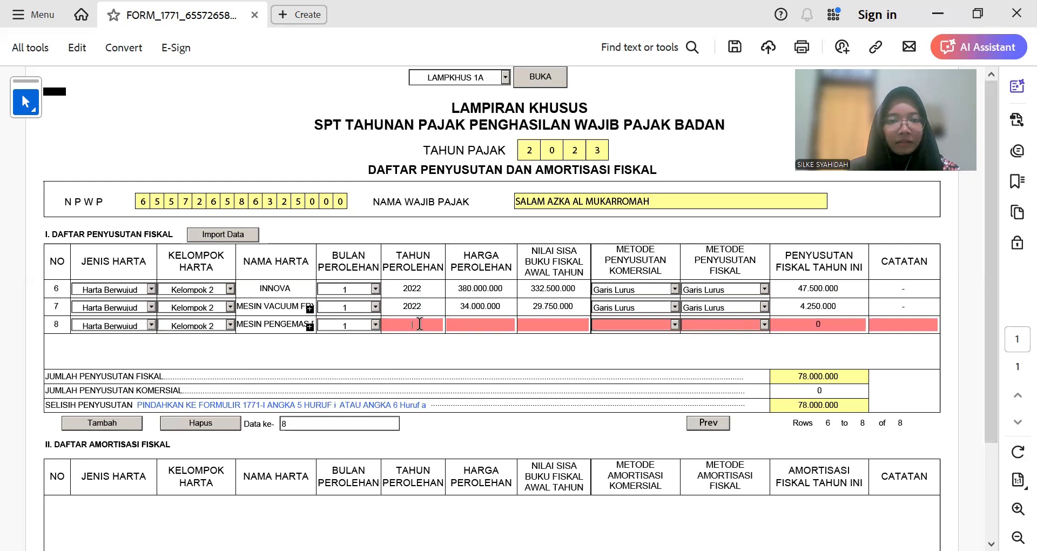
{"action": "key", "text": "ctrl+v"}
{"action": "left_click", "coordinate": [448, 323]}
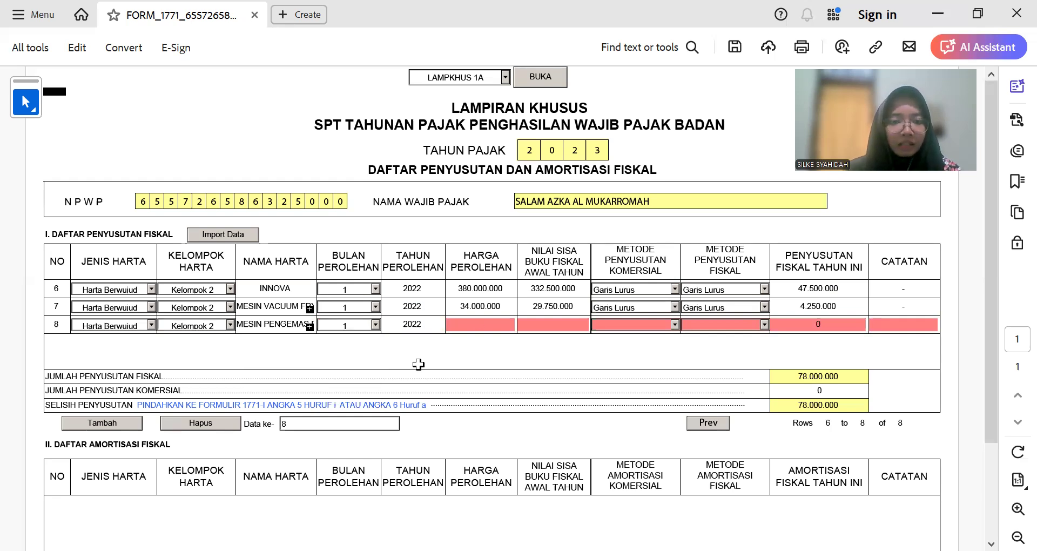
Step: Enter row 8's cost 35.000.000 and book value 30.625.000
{"action": "key", "text": "alt+Tab"}
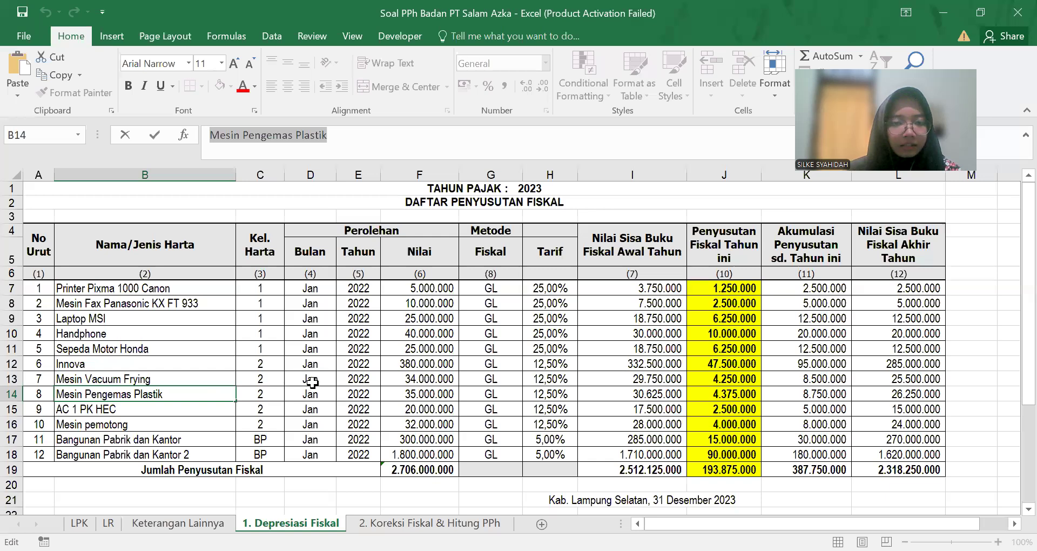
{"action": "key", "text": "Tab"}
{"action": "key", "text": "Tab"}
{"action": "key", "text": "Tab"}
{"action": "key", "text": "Tab"}
{"action": "key", "text": "alt+Tab"}
{"action": "type", "text": "35000000"}
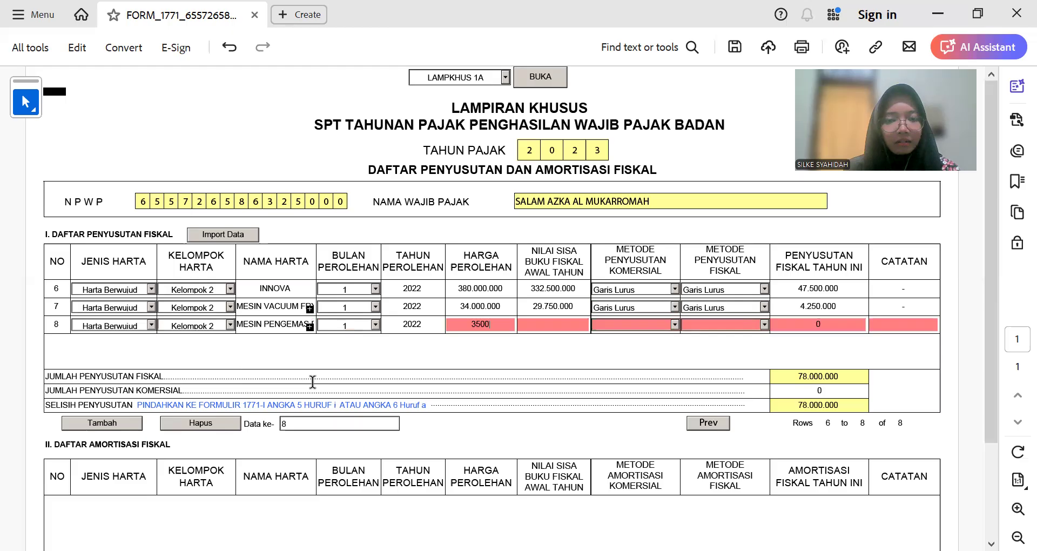
{"action": "key", "text": "Tab"}
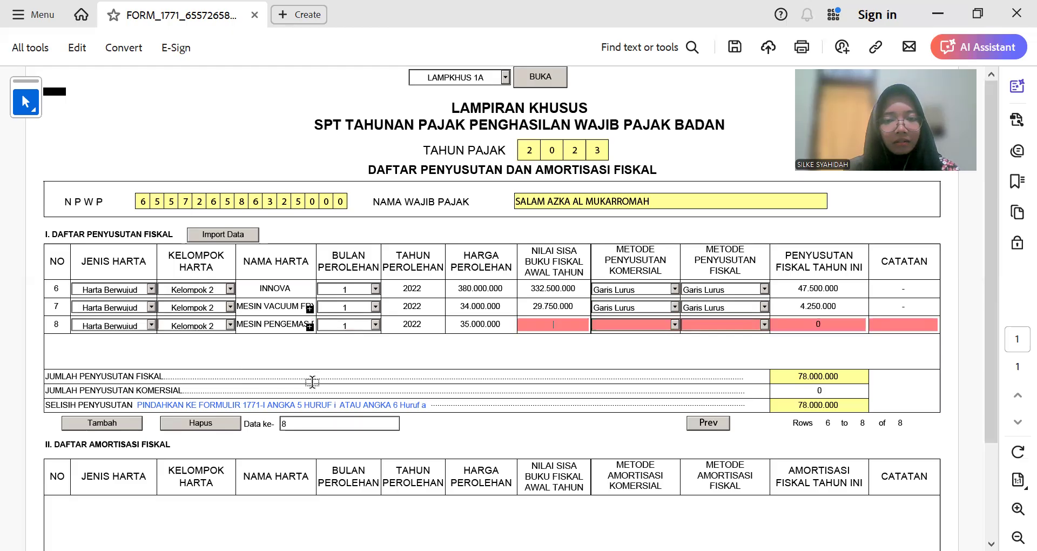
{"action": "key", "text": "alt+Tab"}
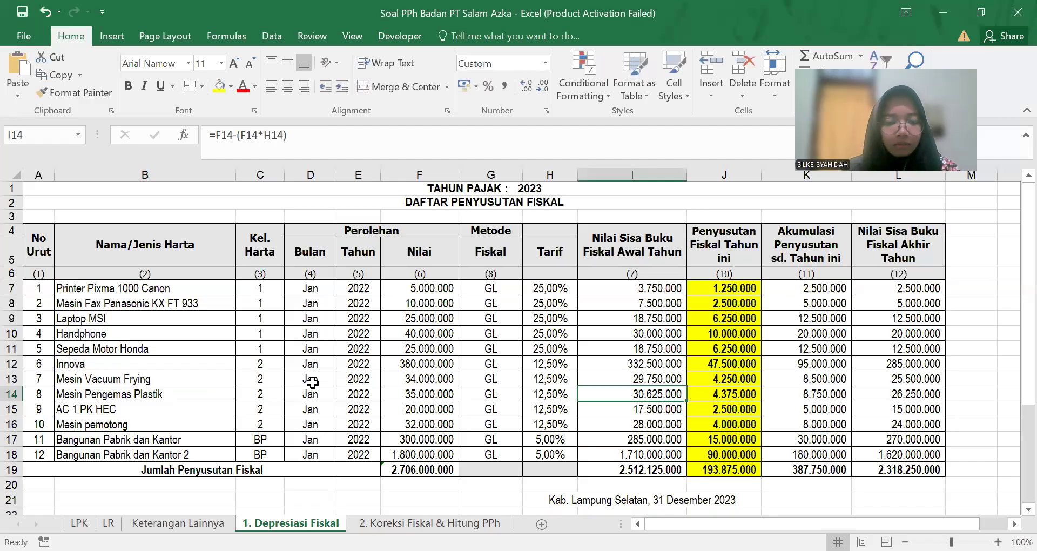
{"action": "key", "text": "alt+Tab"}
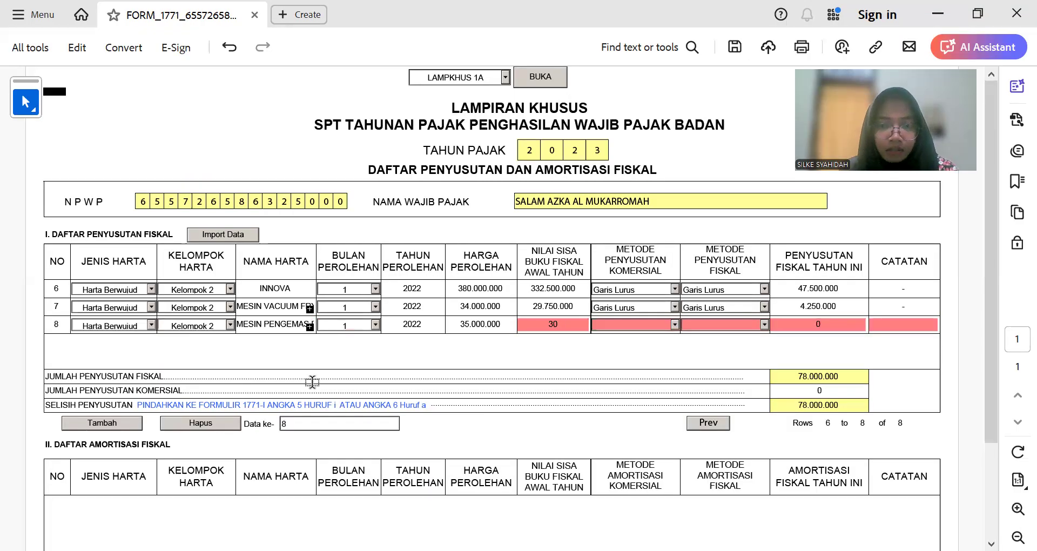
{"action": "type", "text": "62500"}
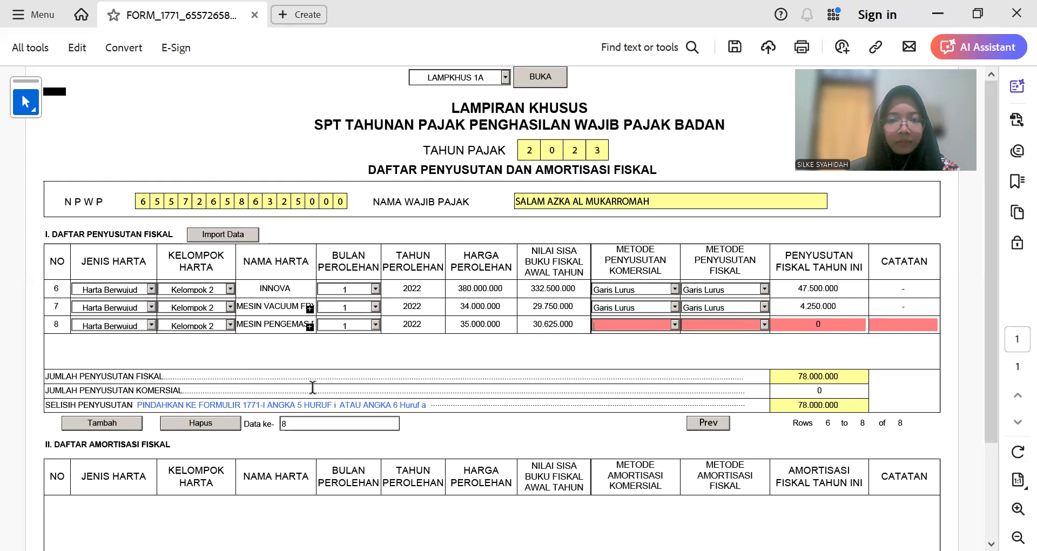
Step: Choose Garis Lurus for both methods and enter 4.375.000 depreciation in row 8
{"action": "left_click", "coordinate": [674, 324]}
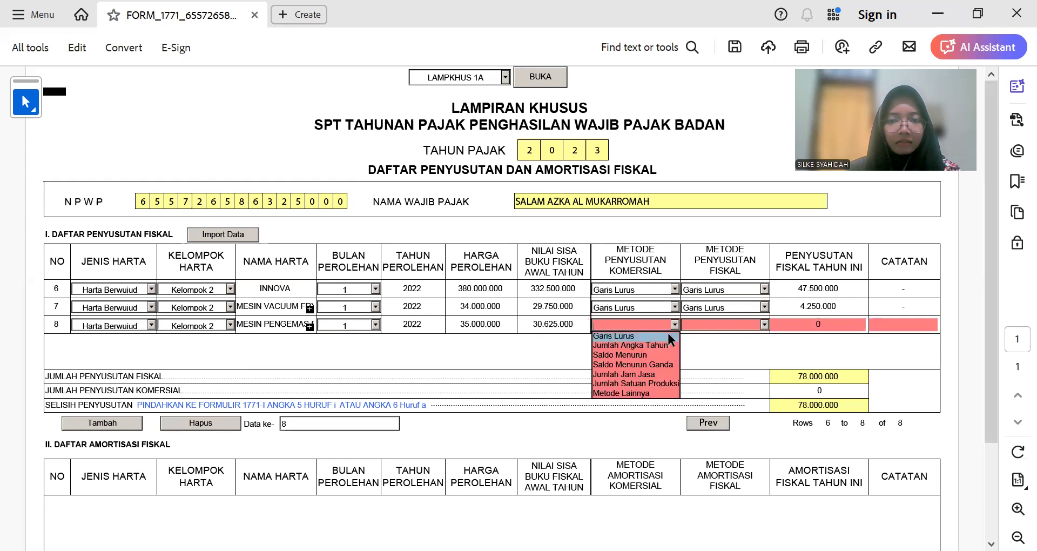
{"action": "left_click", "coordinate": [667, 332]}
{"action": "left_click", "coordinate": [765, 323]}
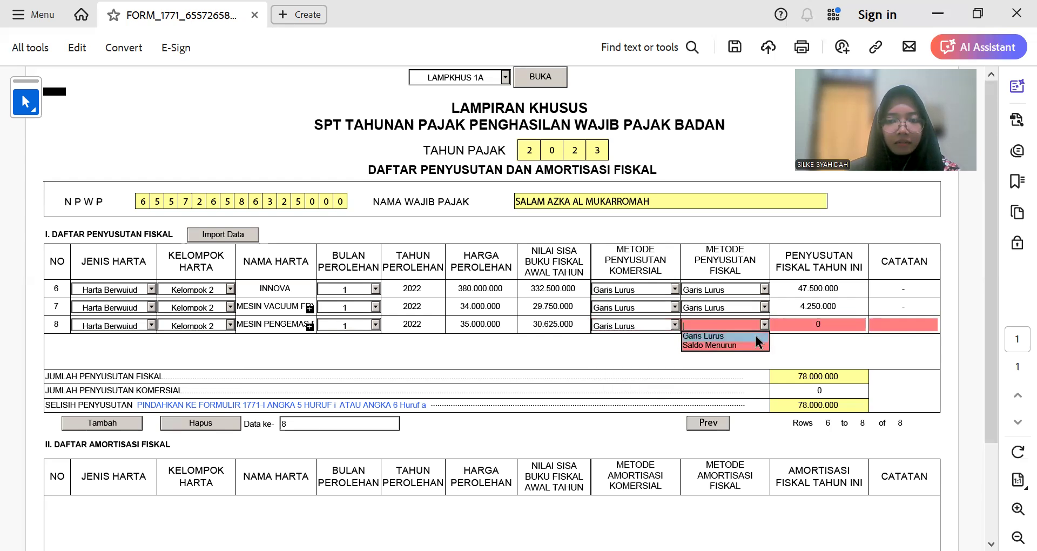
{"action": "left_click", "coordinate": [756, 333]}
{"action": "key", "text": "alt+Tab"}
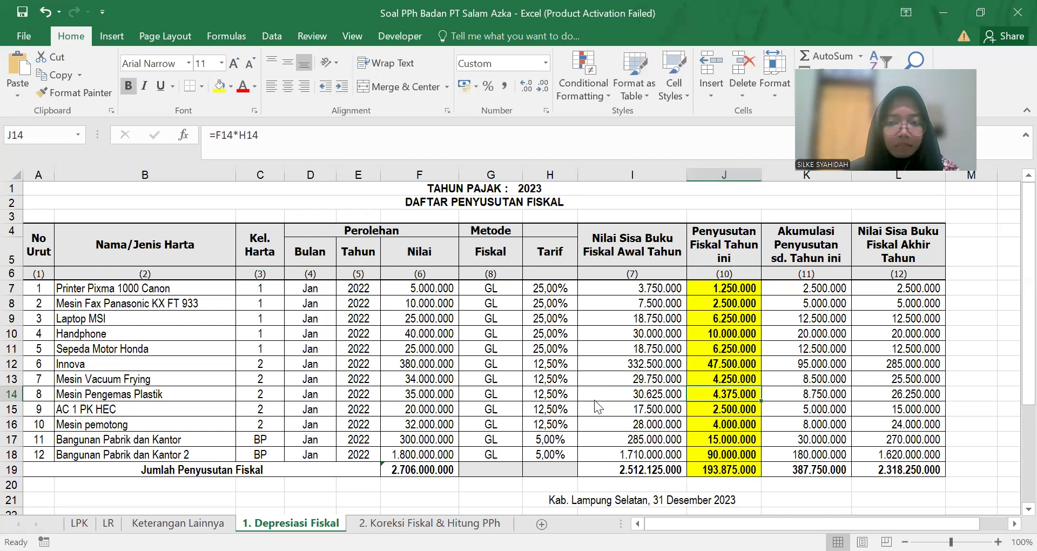
{"action": "key", "text": "alt+Tab"}
{"action": "type", "text": "4.375.000"}
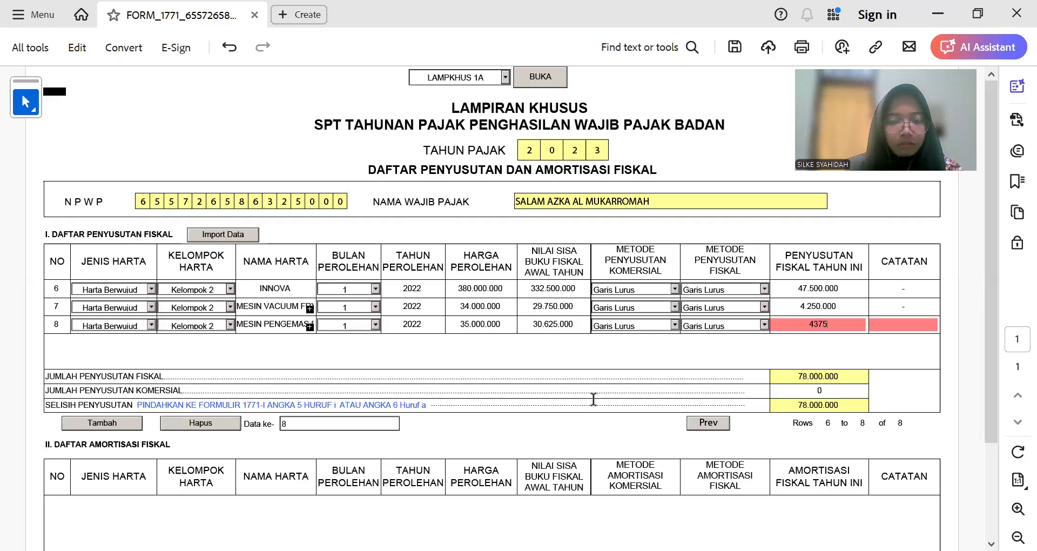
{"action": "key", "text": "Tab"}
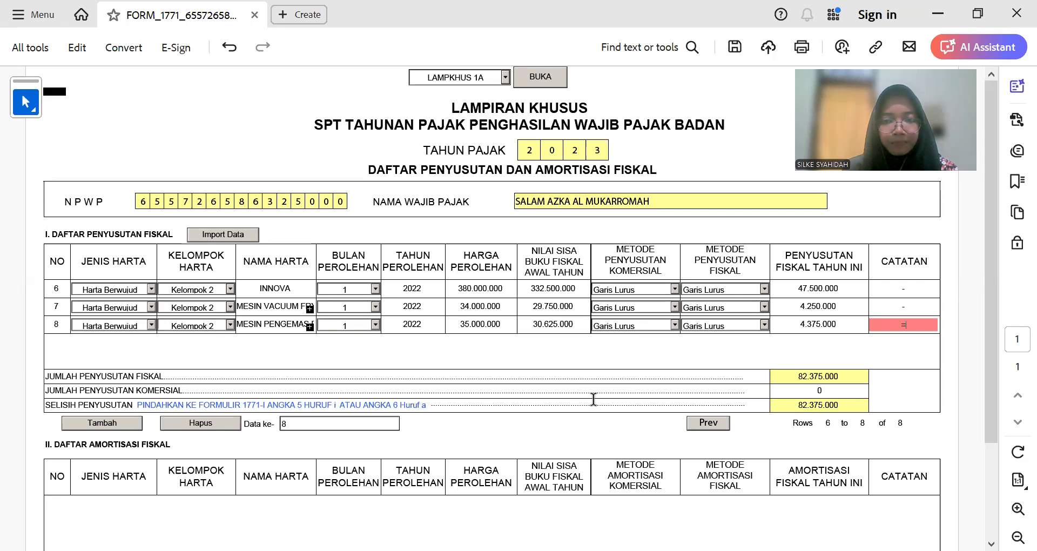
{"action": "left_click", "coordinate": [593, 399]}
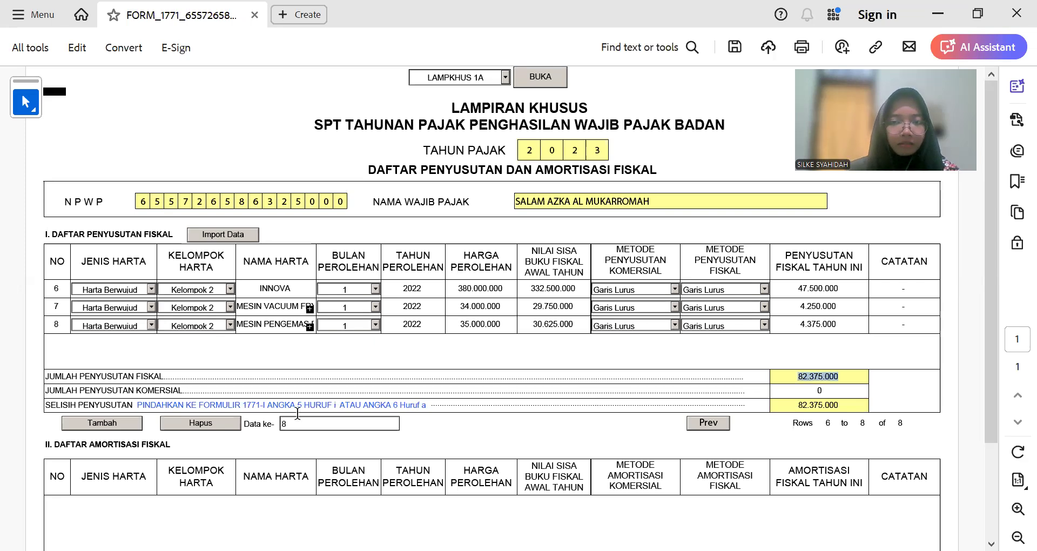
Step: Add row 9 as a Harta Berwujud, Kelompok 2 asset named AC 1 PK HEC
{"action": "left_click", "coordinate": [115, 426]}
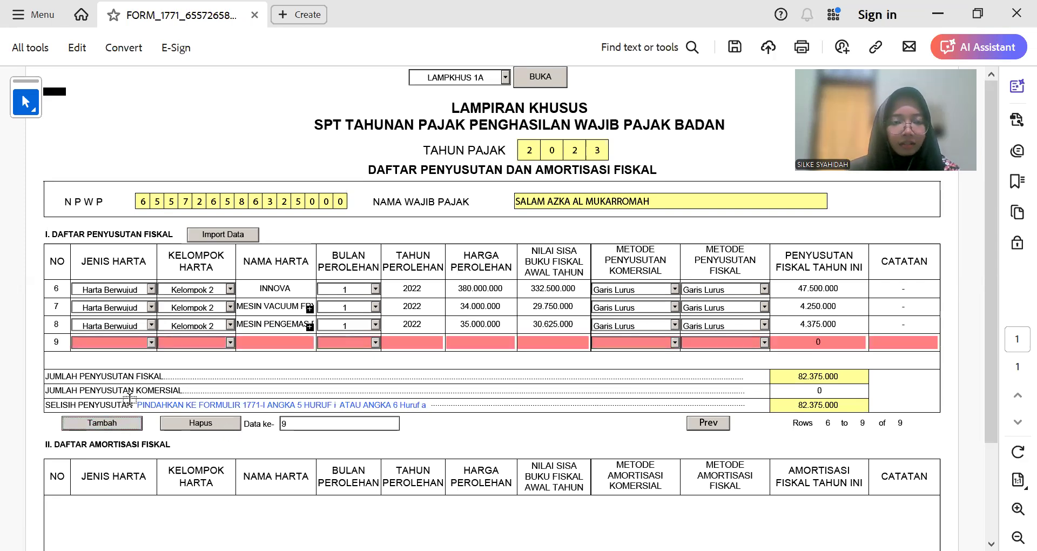
{"action": "key", "text": "alt+Tab"}
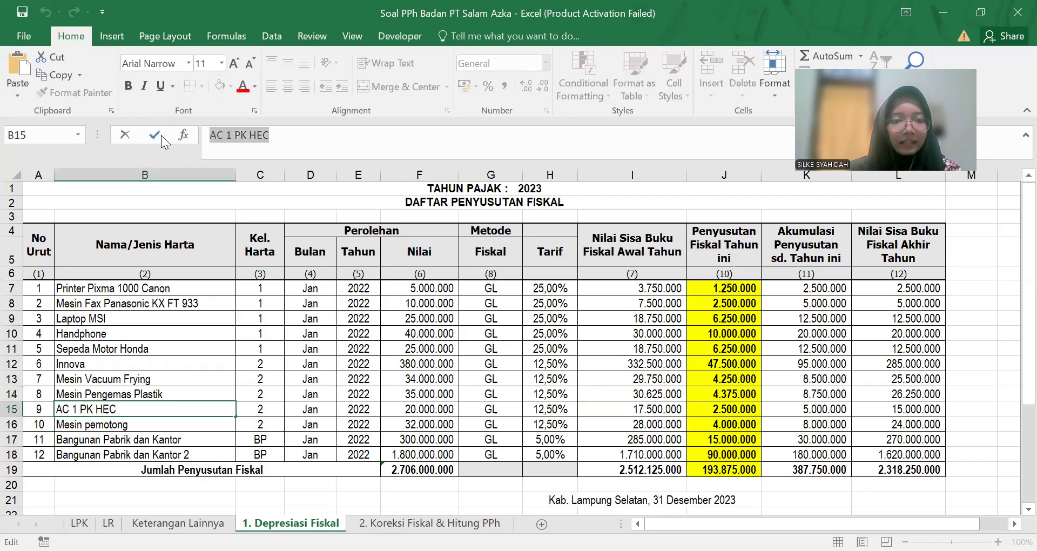
{"action": "key", "text": "alt+Tab"}
{"action": "left_click", "coordinate": [131, 350]}
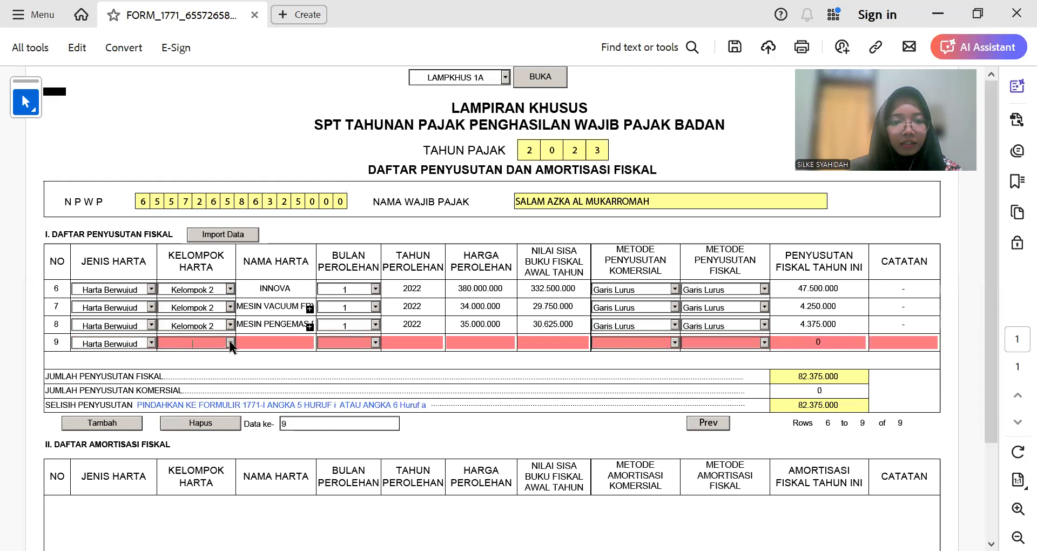
{"action": "left_click", "coordinate": [230, 342]}
{"action": "left_click", "coordinate": [215, 362]}
{"action": "left_click", "coordinate": [281, 344]}
{"action": "key", "text": "ctrl+v"}
{"action": "key", "text": "Tab"}
Step: Give row 9 acquisition month 1 and year 2022, copied from row 8
{"action": "type", "text": "1"}
{"action": "double_click", "coordinate": [426, 324]}
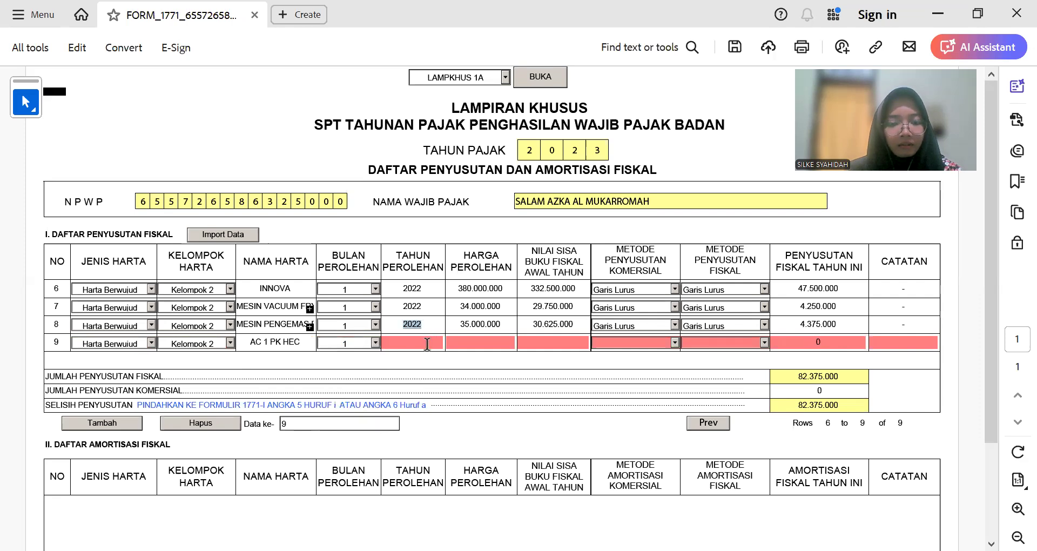
{"action": "left_click", "coordinate": [426, 345]}
{"action": "key", "text": "ctrl+v"}
{"action": "left_click", "coordinate": [486, 342]}
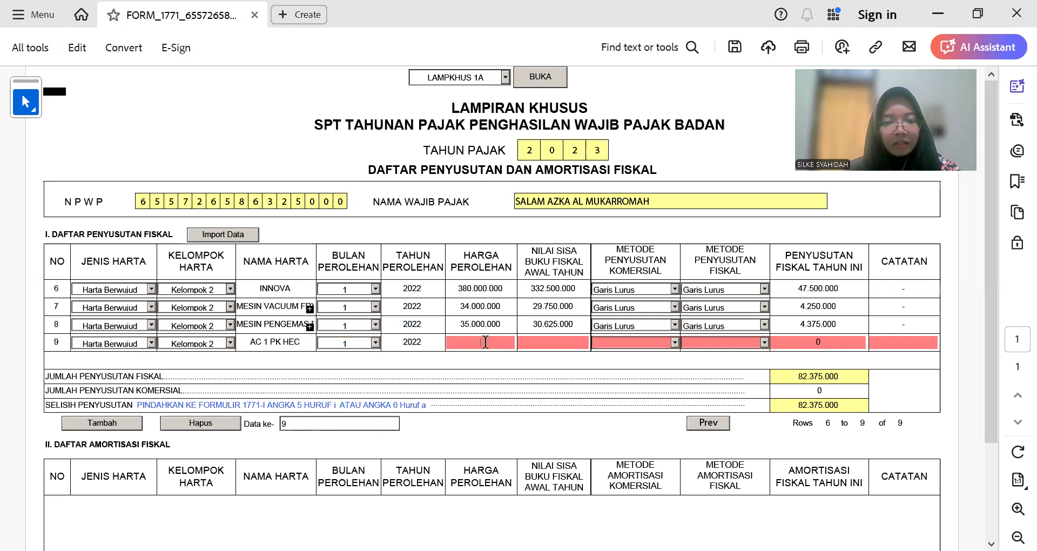
Step: Enter row 9's acquisition cost 20.000.000 and book value 17.500.000 from the Excel sheet
{"action": "key", "text": "alt+Tab"}
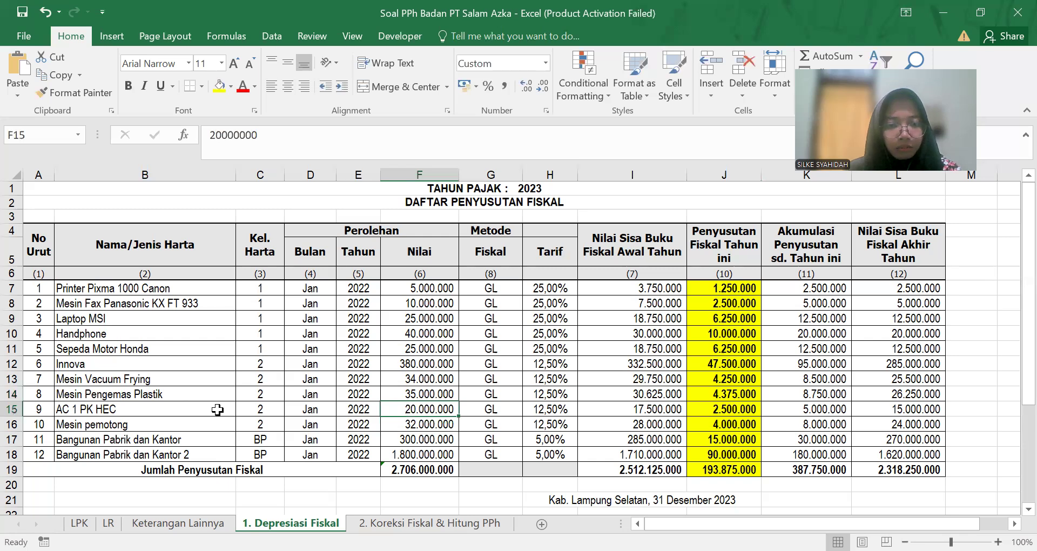
{"action": "key", "text": "alt+Tab"}
{"action": "type", "text": "20.0"}
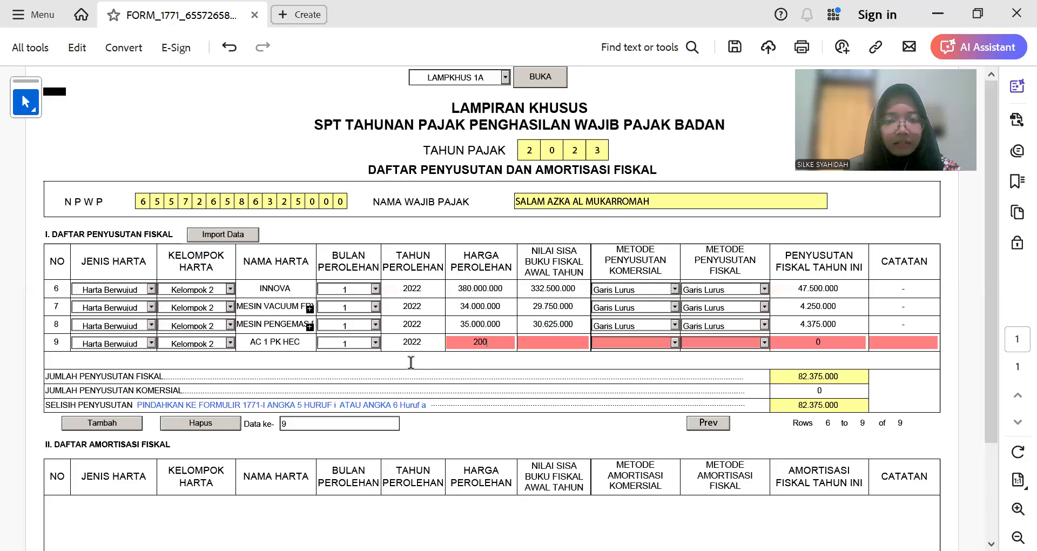
{"action": "type", "text": "00.000"}
{"action": "key", "text": "Tab"}
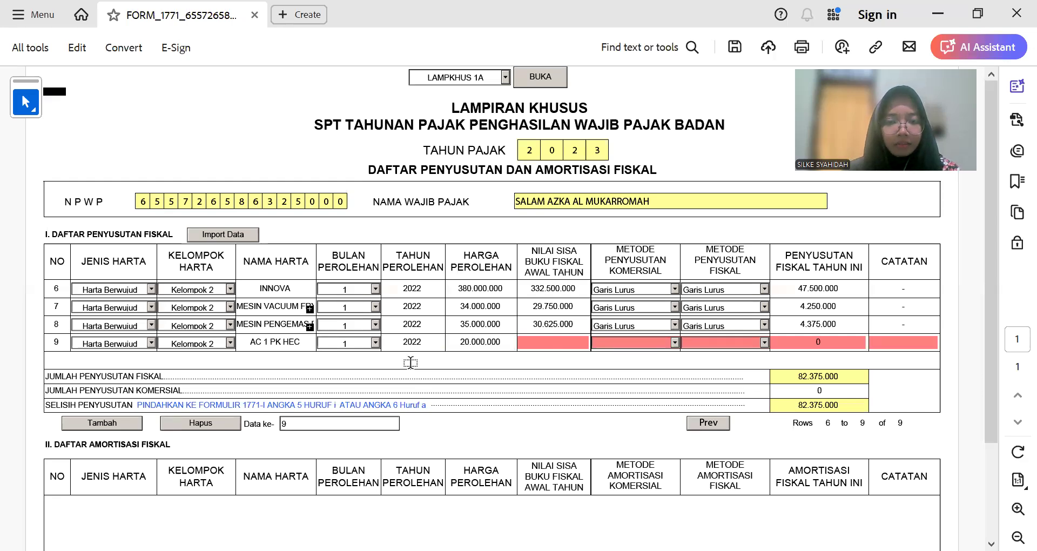
{"action": "key", "text": "alt+Tab"}
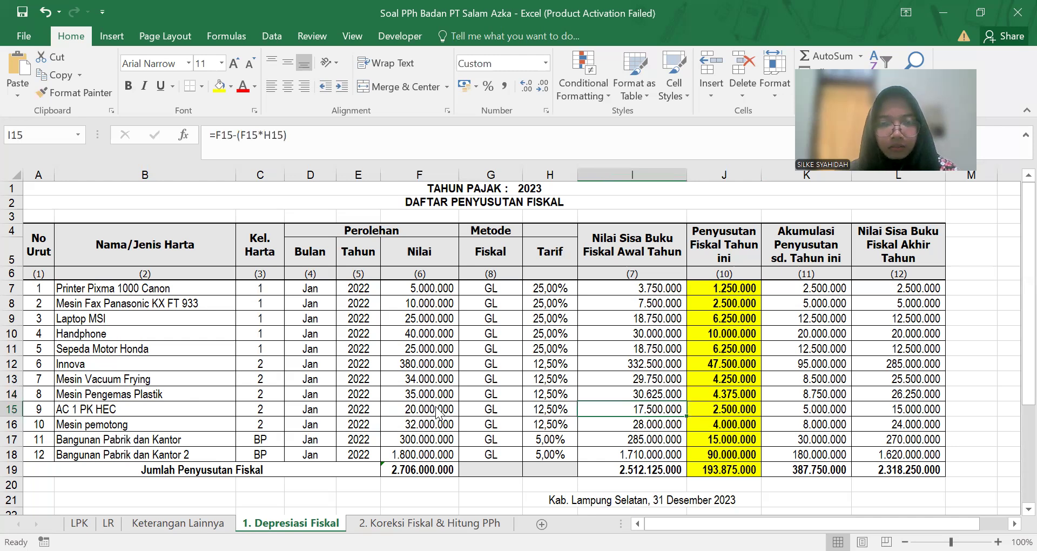
{"action": "key", "text": "alt+Tab"}
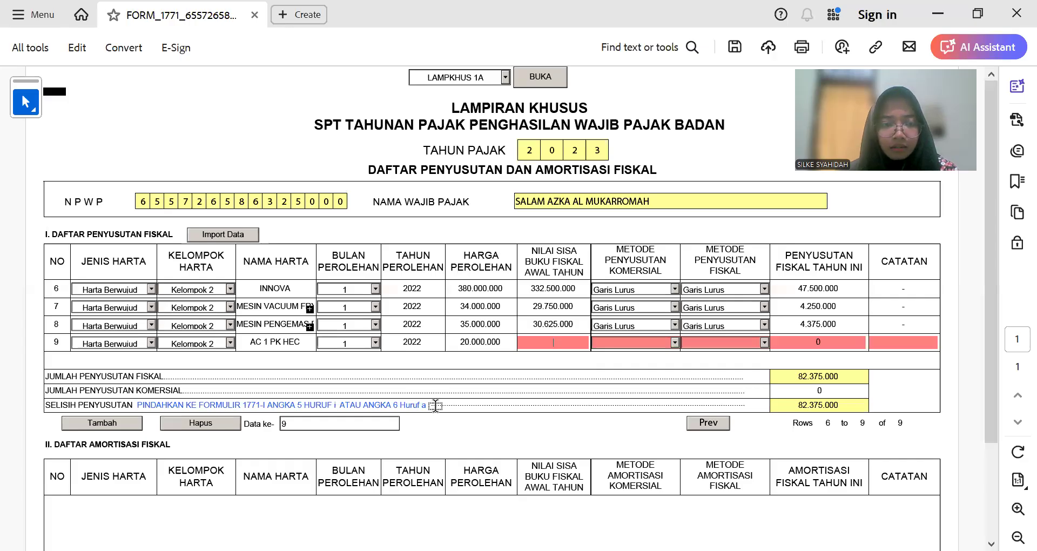
{"action": "key", "text": "alt+Tab"}
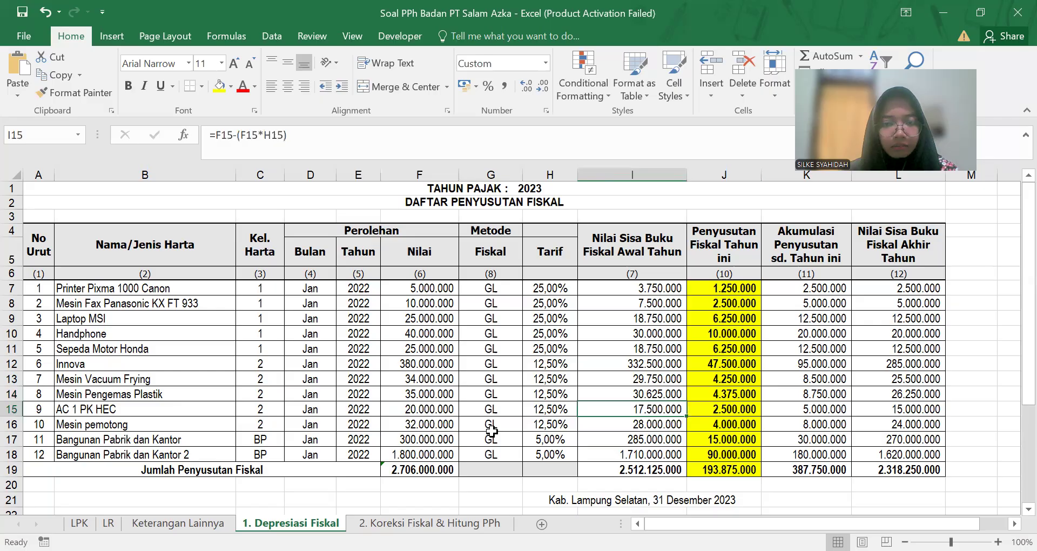
{"action": "key", "text": "alt+Tab"}
{"action": "type", "text": "17.500.000"}
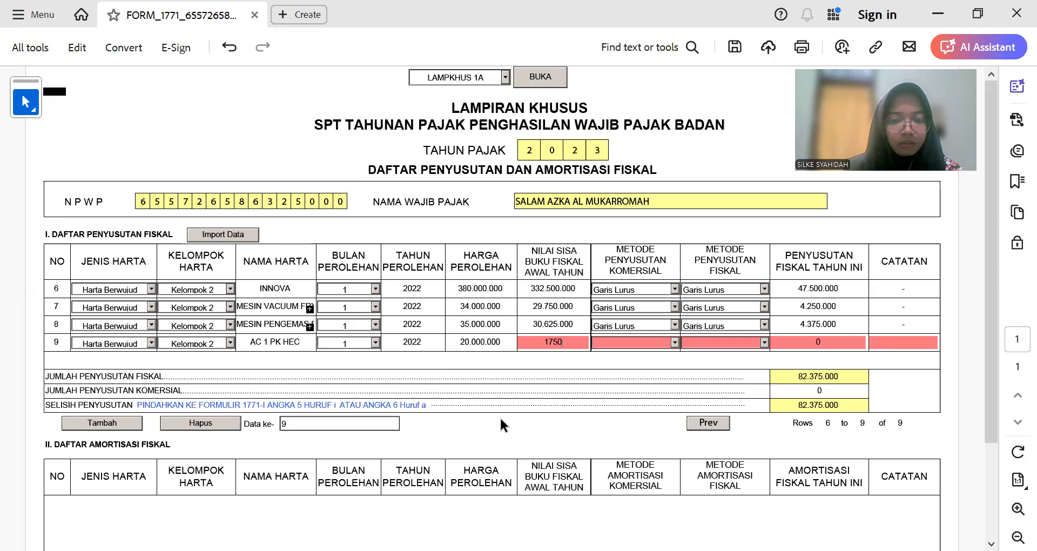
{"action": "key", "text": "Tab"}
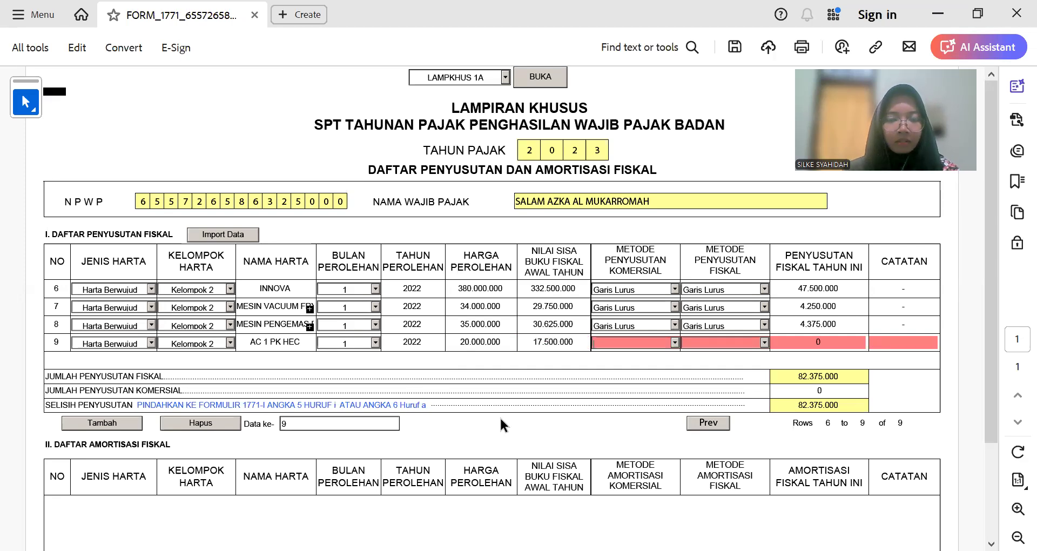
Step: Set both depreciation methods to Garis Lurus, enter 2.500.000 depreciation, and add row 10
{"action": "left_click", "coordinate": [674, 341]}
{"action": "left_click", "coordinate": [682, 348]}
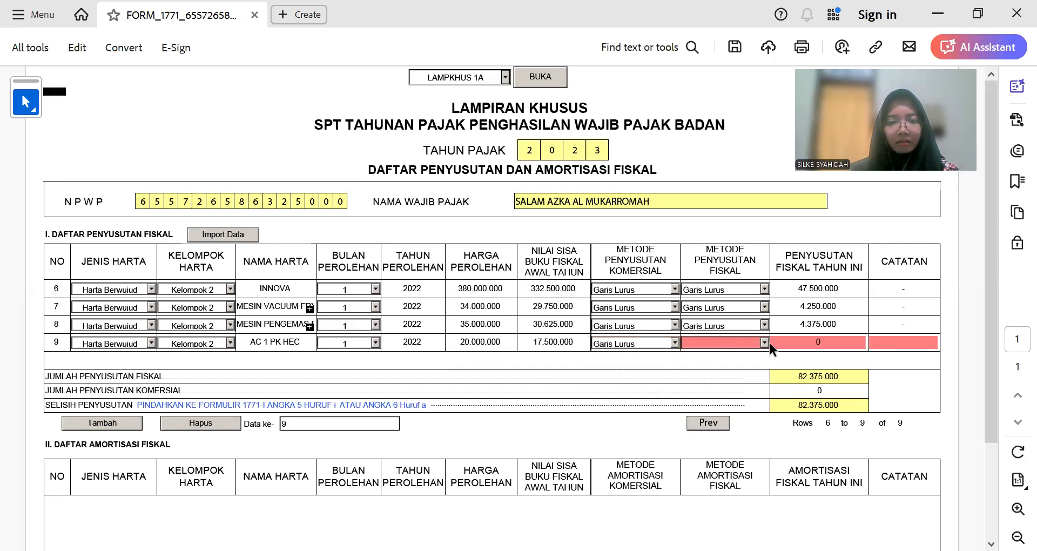
{"action": "left_click", "coordinate": [764, 342]}
{"action": "left_click", "coordinate": [807, 342]}
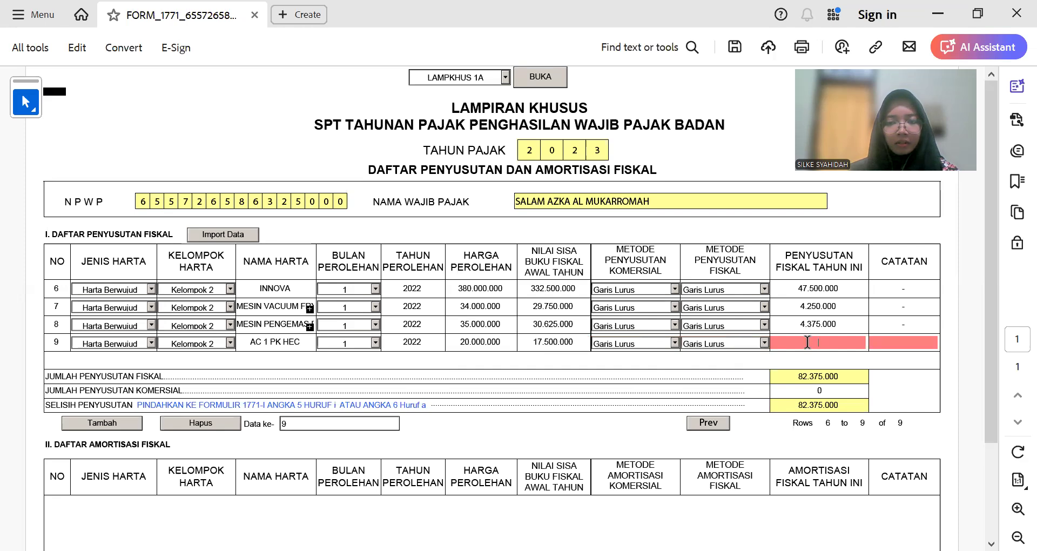
{"action": "key", "text": "alt+Tab"}
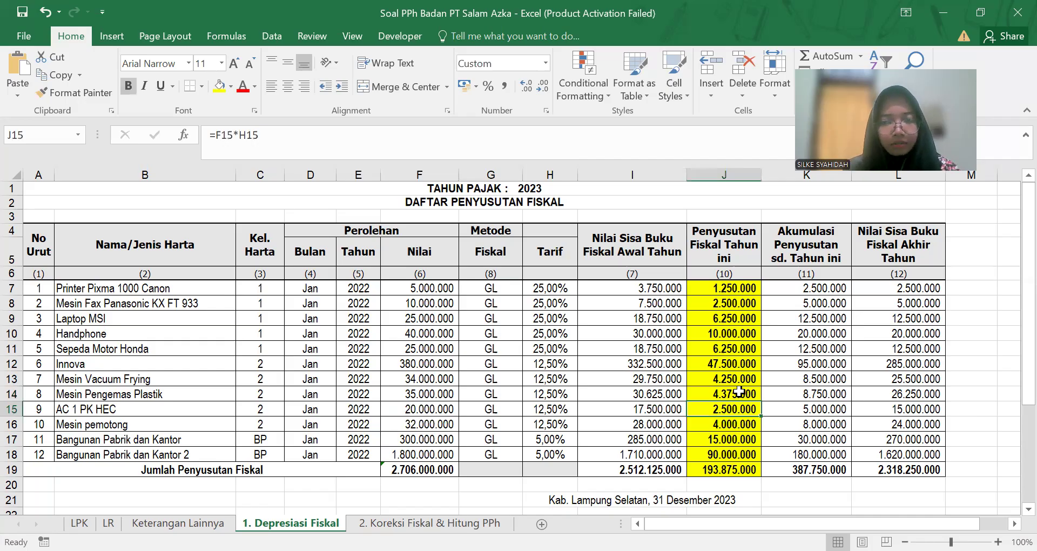
{"action": "key", "text": "alt+Tab"}
{"action": "type", "text": "2500000"}
{"action": "key", "text": "Tab"}
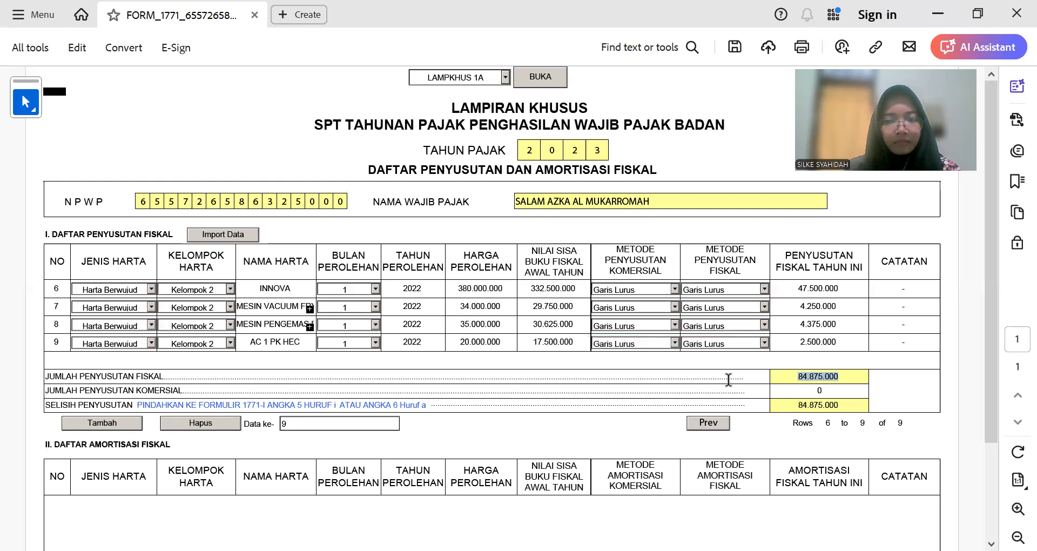
{"action": "left_click", "coordinate": [124, 423]}
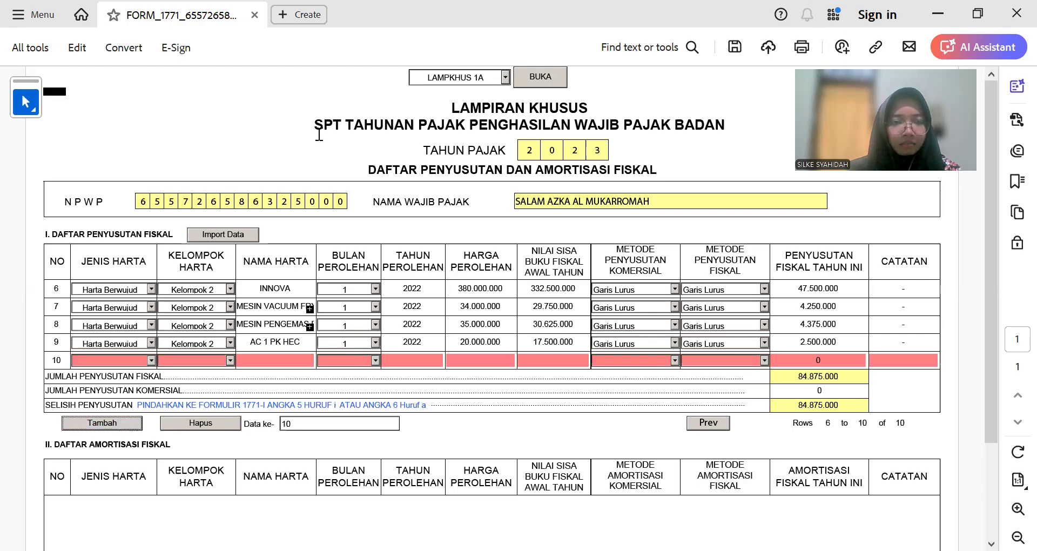
Step: Fill row 10 as Kelompok 2 asset MESIN PEMOTONG, acquired month 1 of 2022
{"action": "key", "text": "alt+Tab"}
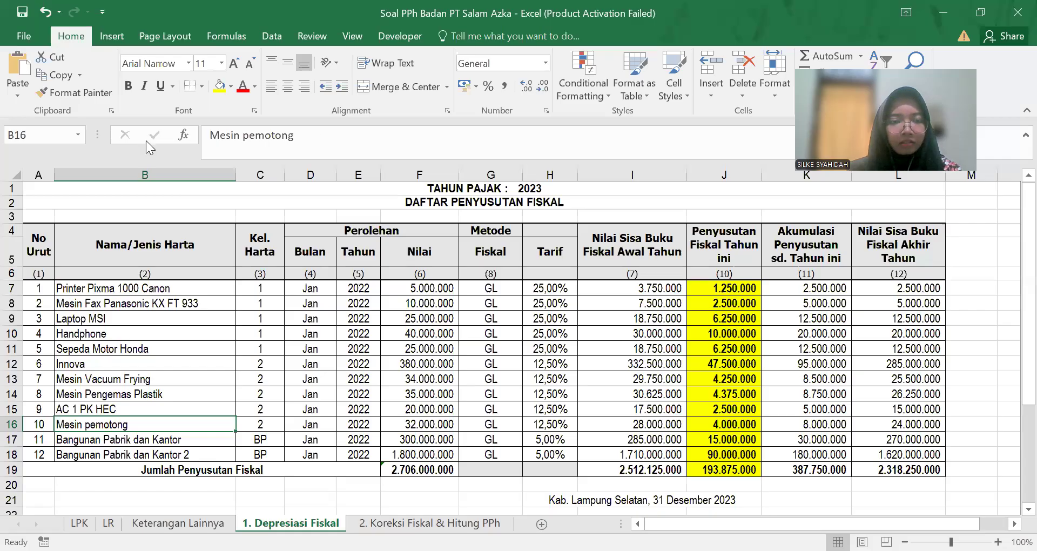
{"action": "key", "text": "alt+Tab"}
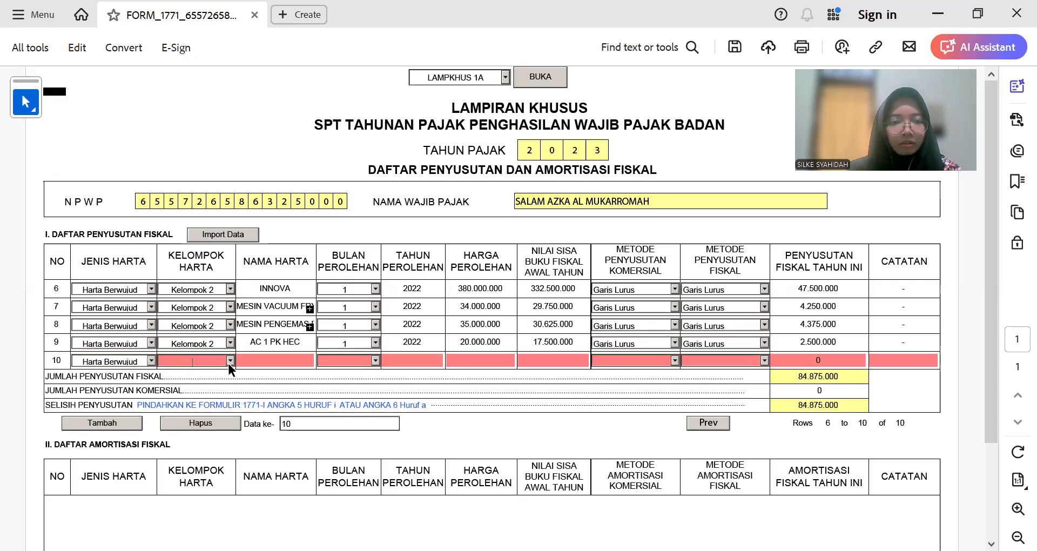
{"action": "left_click", "coordinate": [229, 361]}
{"action": "left_click", "coordinate": [216, 383]}
{"action": "left_click", "coordinate": [284, 364]}
{"action": "type", "text": "MESIN PEMOTONG"}
{"action": "left_click", "coordinate": [374, 360]}
{"action": "left_click", "coordinate": [363, 372]}
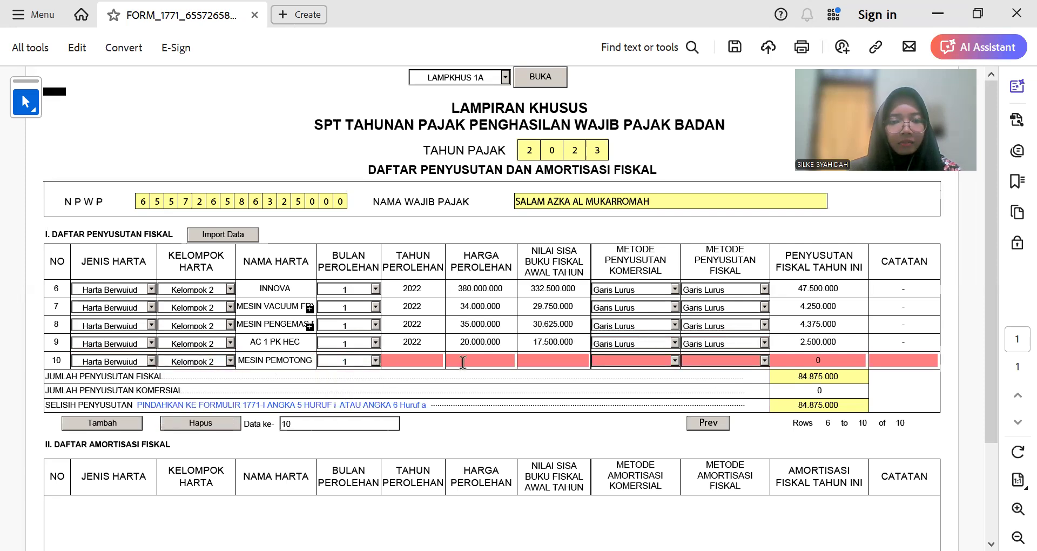
{"action": "left_click", "coordinate": [421, 360]}
{"action": "type", "text": "2022"}
{"action": "left_click", "coordinate": [475, 360]}
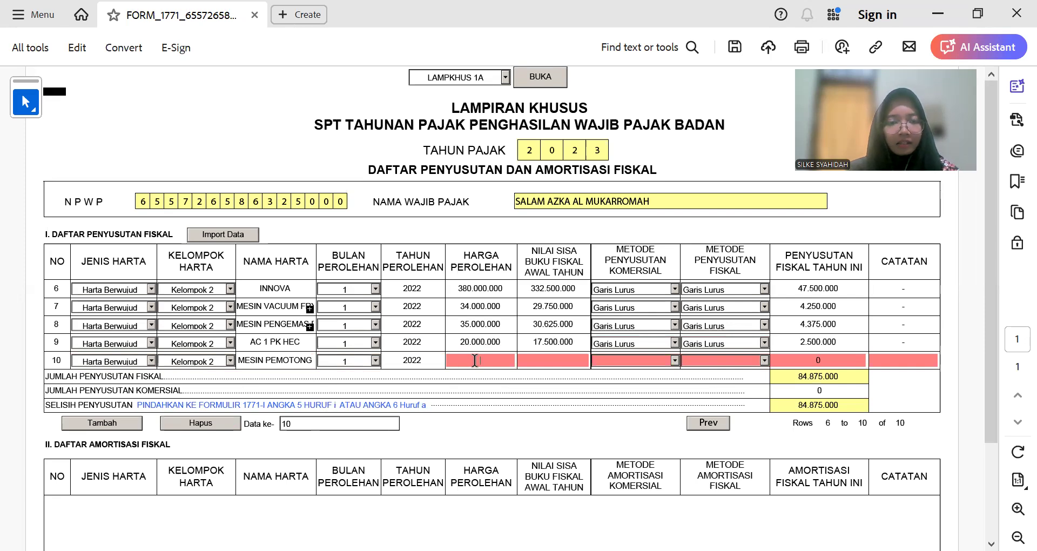
Step: Enter row 10's cost 32.000.000 and book value 28.000.000, correcting the mistyped 2.800.000
{"action": "key", "text": "alt+Tab"}
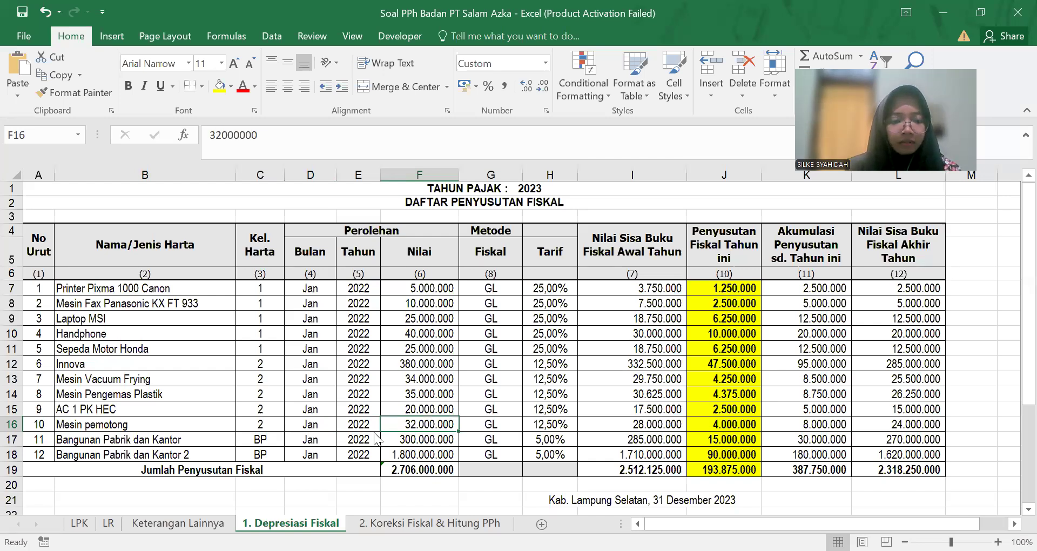
{"action": "key", "text": "alt+Tab"}
{"action": "type", "text": "32000000"}
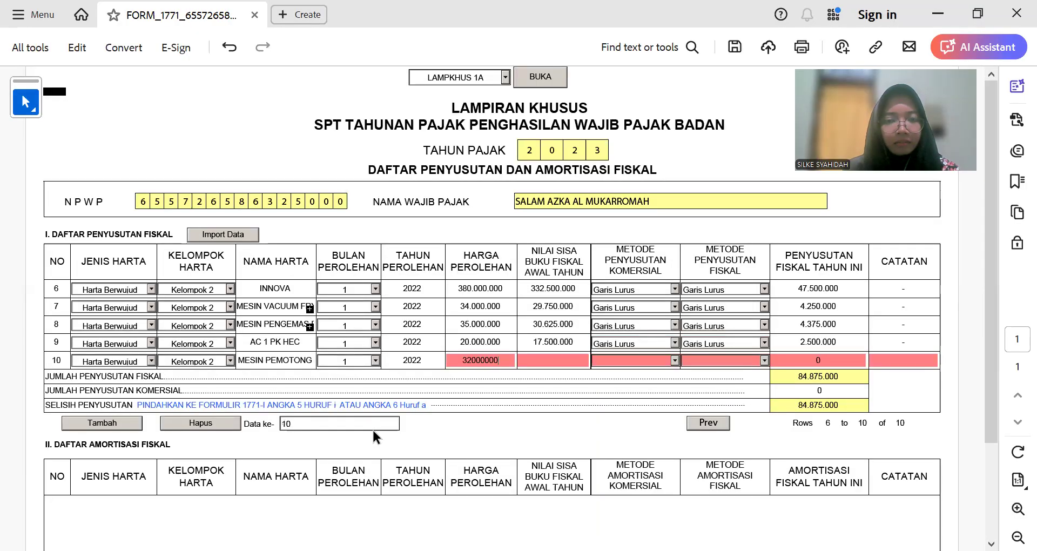
{"action": "key", "text": "Tab"}
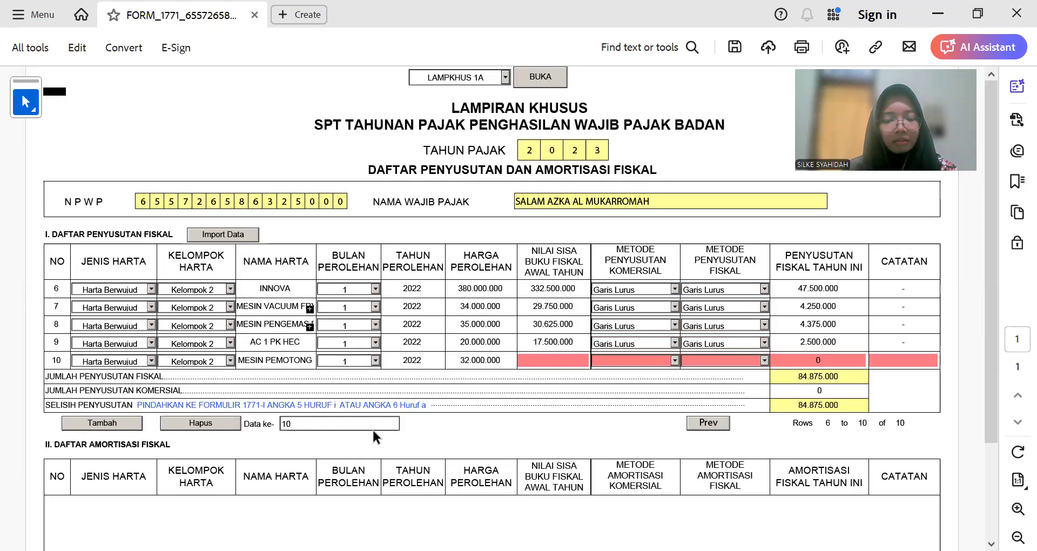
{"action": "type", "text": "2.800.00"}
{"action": "type", "text": "0"}
{"action": "key", "text": "Tab"}
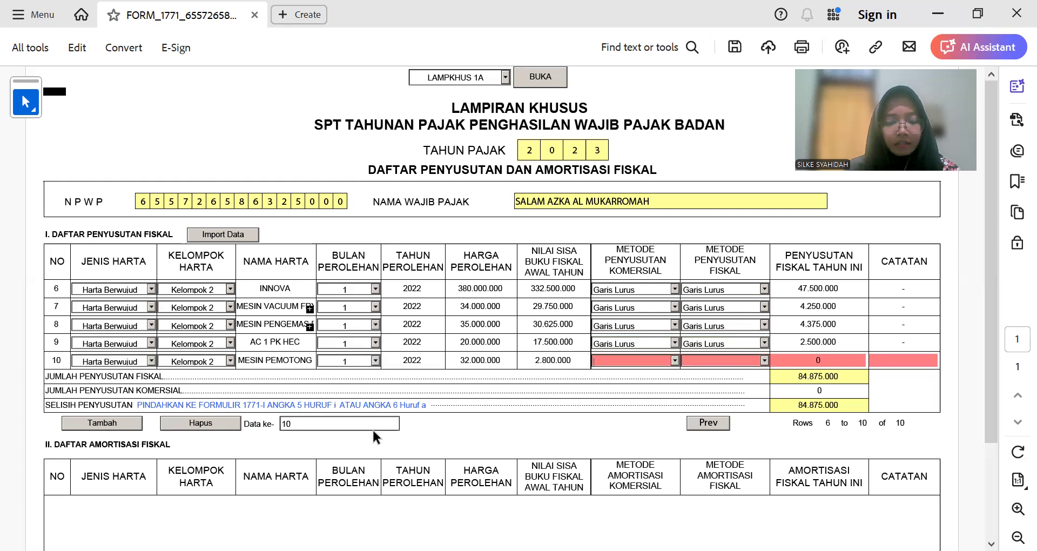
{"action": "left_click", "coordinate": [582, 361]}
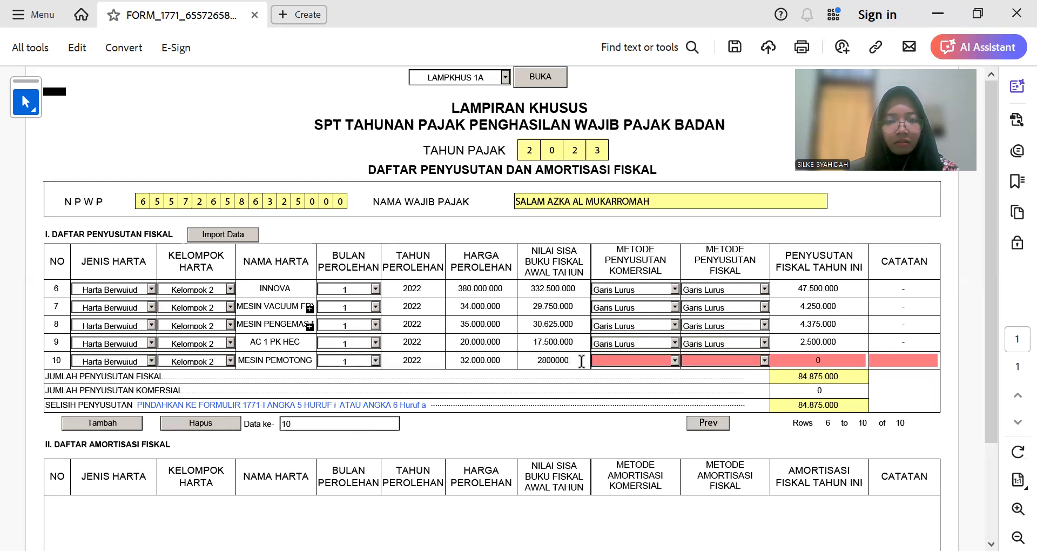
{"action": "type", "text": "0"}
Step: Set both methods to Garis Lurus, enter 4.000.000 depreciation, and add blank row 11
{"action": "left_click", "coordinate": [674, 360]}
{"action": "left_click", "coordinate": [670, 371]}
{"action": "left_click", "coordinate": [764, 360]}
{"action": "left_click", "coordinate": [761, 371]}
{"action": "left_click", "coordinate": [799, 358]}
{"action": "type", "text": "4000000"}
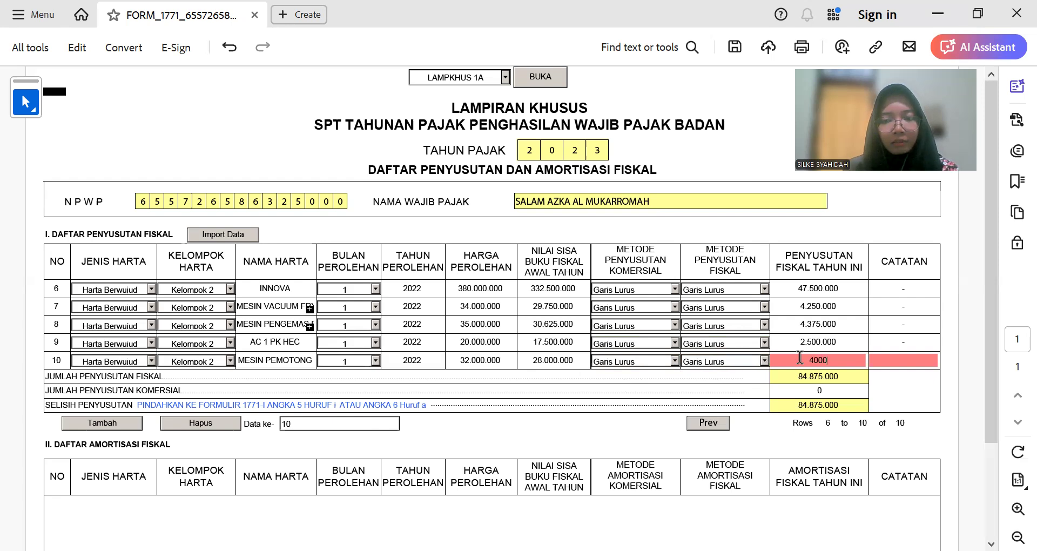
{"action": "key", "text": "Tab"}
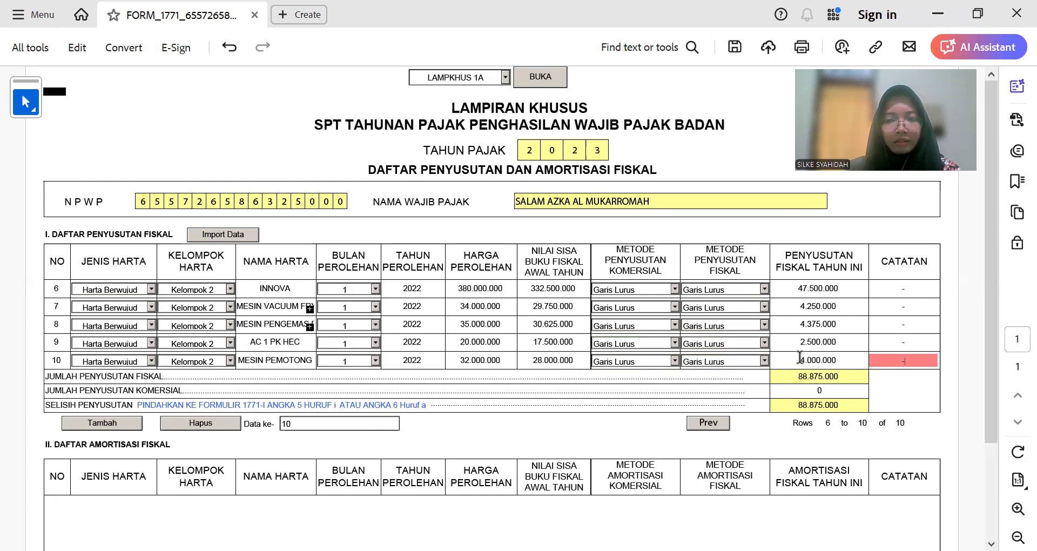
{"action": "left_click", "coordinate": [134, 427]}
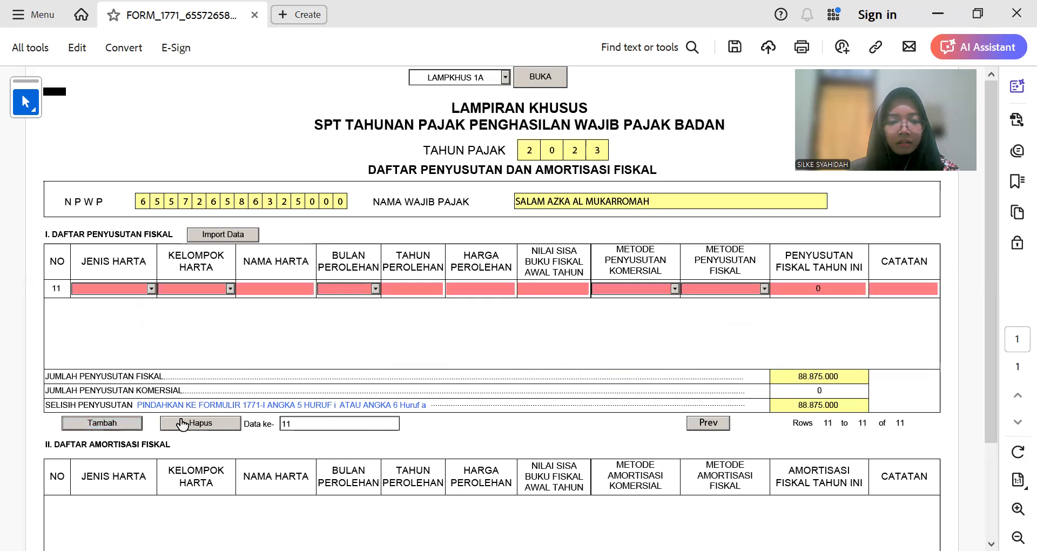
Step: Copy the asset name Bangunan Pabrik dan Kantor from the Excel depreciation sheet
{"action": "left_click", "coordinate": [704, 423]}
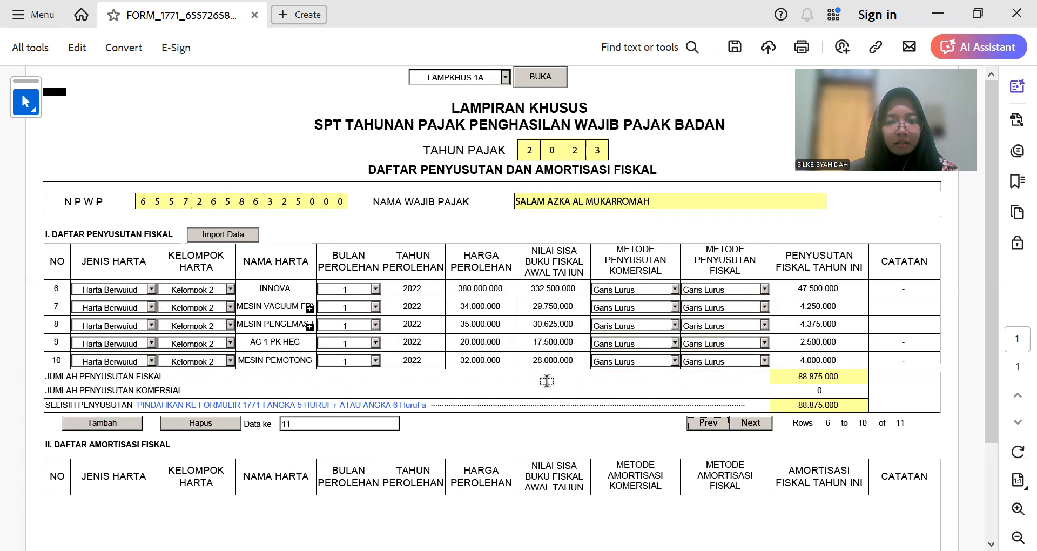
{"action": "key", "text": "alt+Tab"}
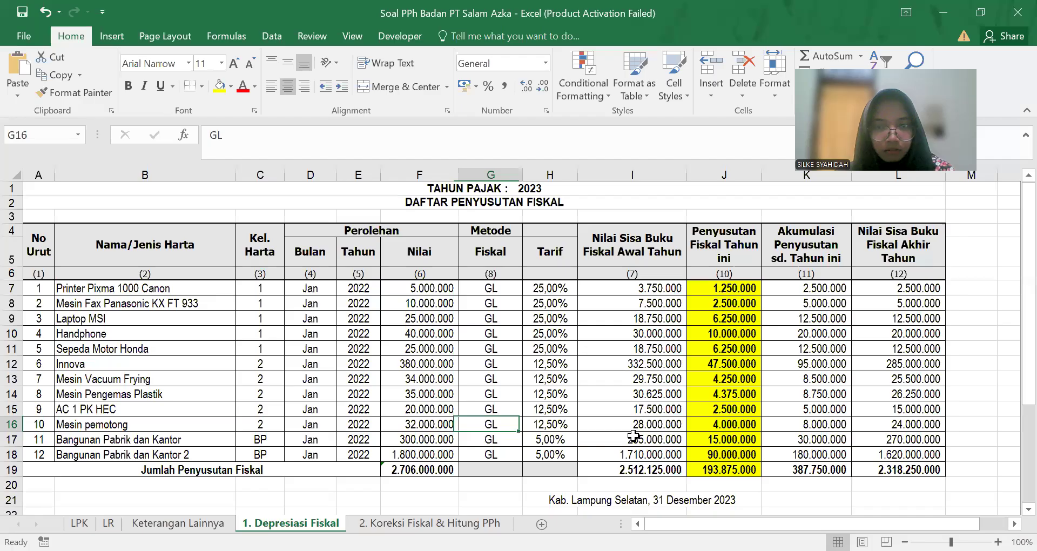
{"action": "left_click", "coordinate": [83, 441]}
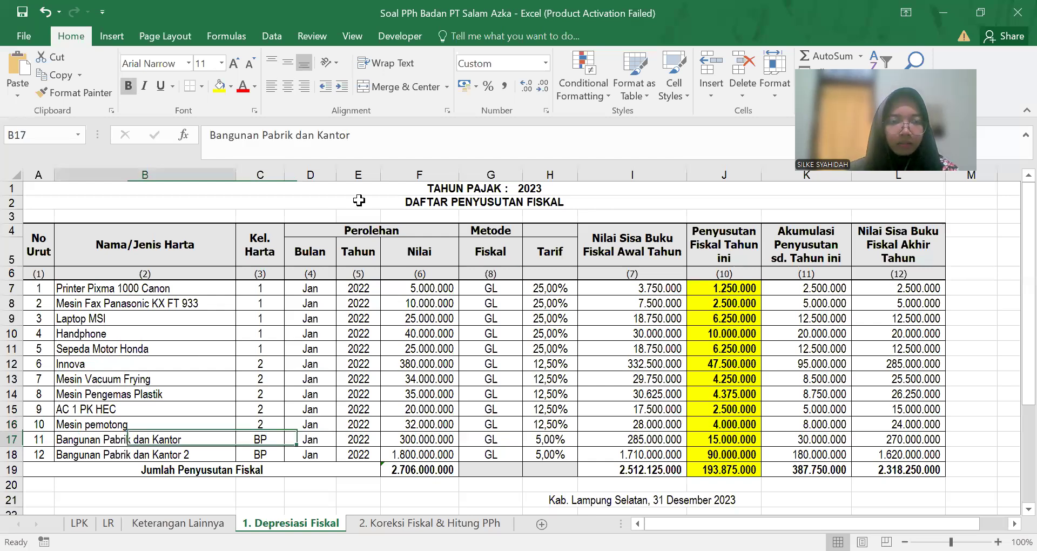
{"action": "triple_click", "coordinate": [278, 135]}
{"action": "key", "text": "ctrl+c"}
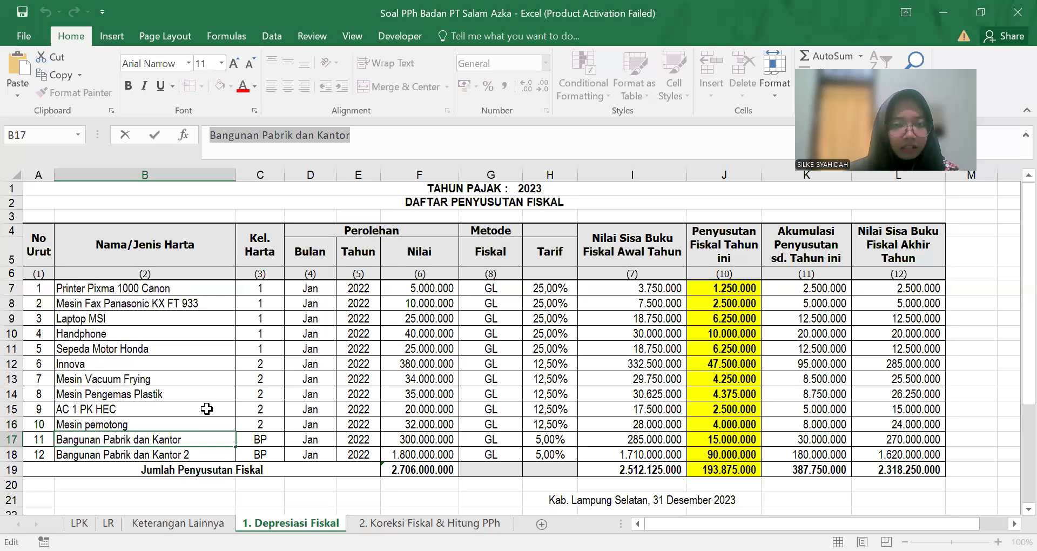
{"action": "key", "text": "alt+Tab"}
Step: Make row 11 a Harta Berwujud asset and open its asset group list
{"action": "left_click", "coordinate": [755, 423]}
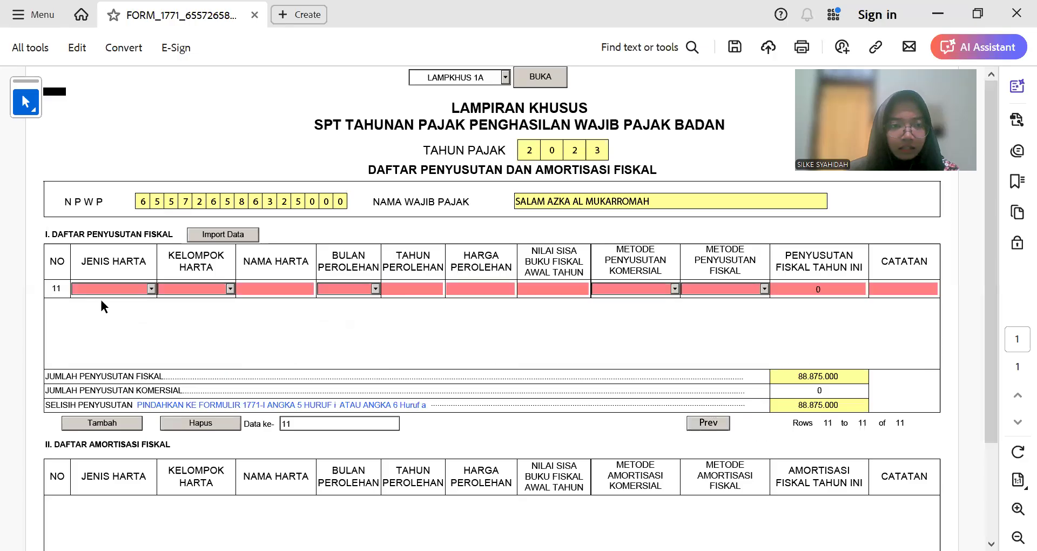
{"action": "left_click", "coordinate": [150, 287]}
{"action": "left_click", "coordinate": [139, 297]}
{"action": "left_click", "coordinate": [229, 289]}
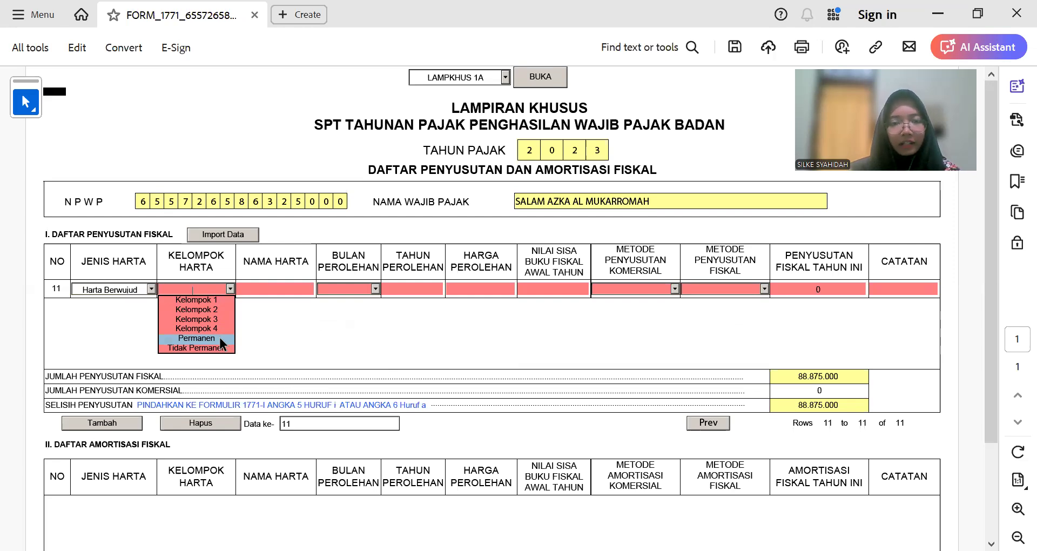
{"action": "key", "text": "alt+Tab"}
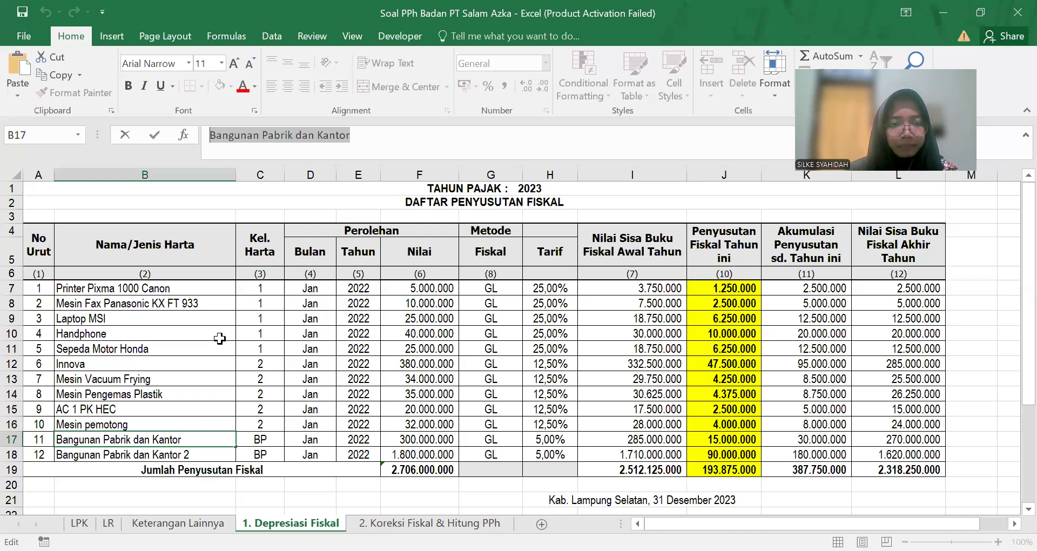
Step: Paste the building name into row 11 and set acquisition month 1, year 2022
{"action": "key", "text": "alt+Tab"}
{"action": "left_click", "coordinate": [275, 286]}
{"action": "key", "text": "ctrl+v"}
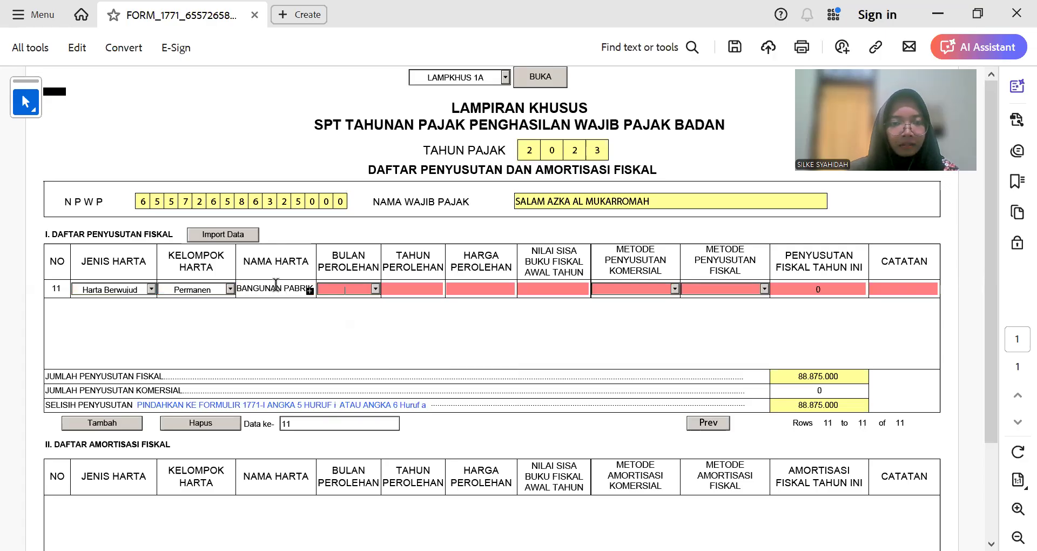
{"action": "left_click", "coordinate": [375, 289]}
{"action": "left_click", "coordinate": [361, 301]}
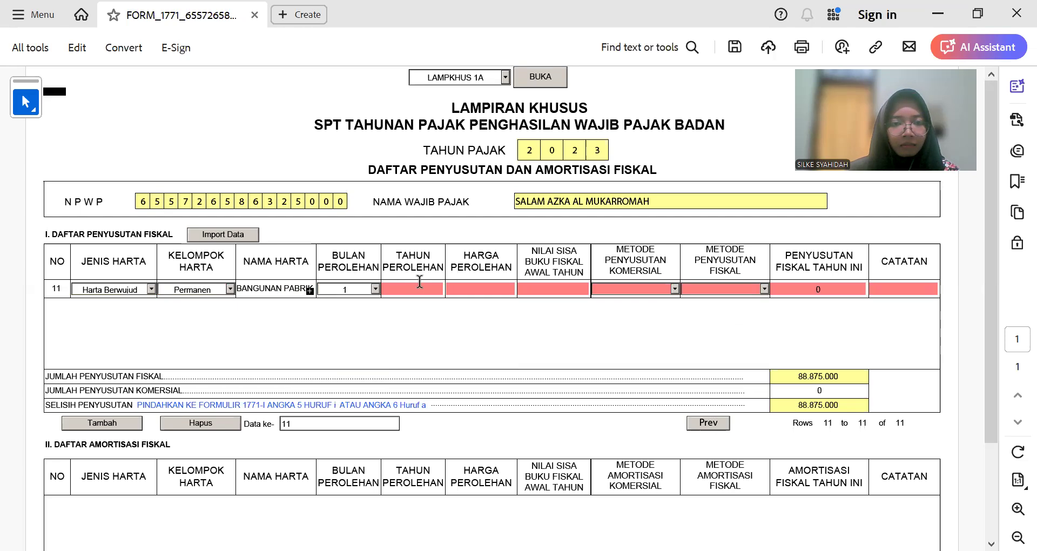
{"action": "left_click", "coordinate": [430, 291]}
{"action": "type", "text": "2022"}
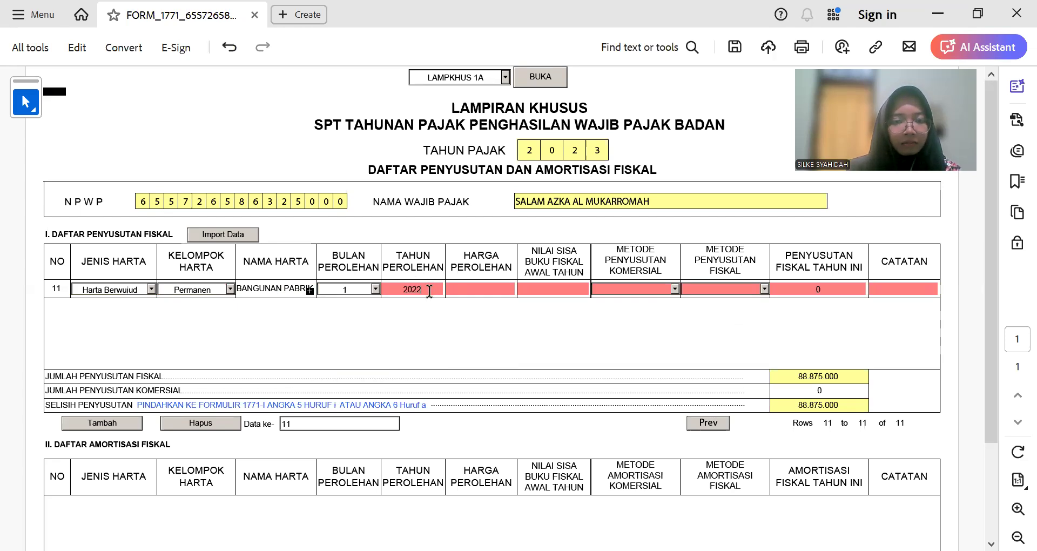
{"action": "key", "text": "Tab"}
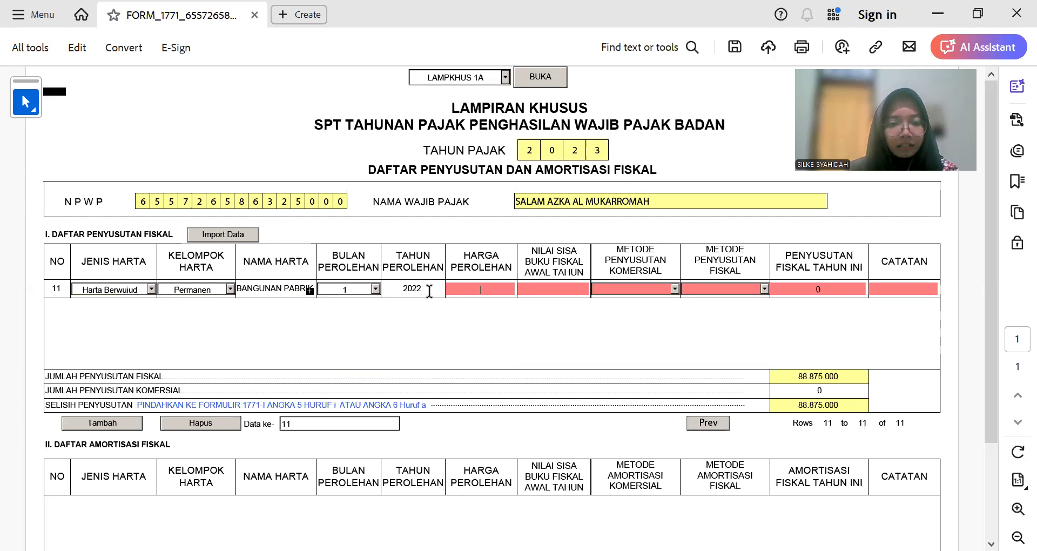
Step: Enter row 11's cost 300.000.000 and book value 285.000.000, checked against Excel
{"action": "key", "text": "alt+Tab"}
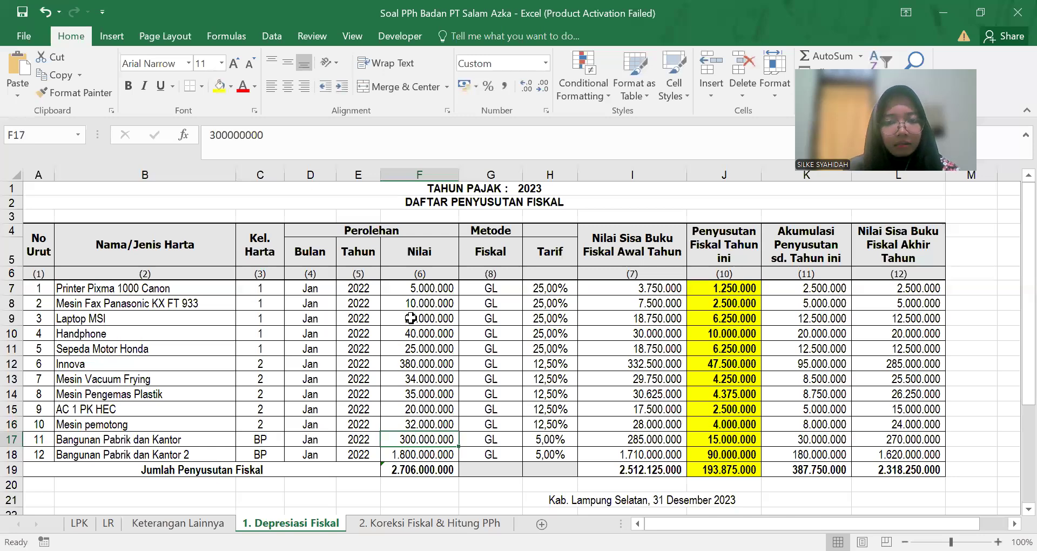
{"action": "key", "text": "alt+Tab"}
{"action": "type", "text": "300000000"}
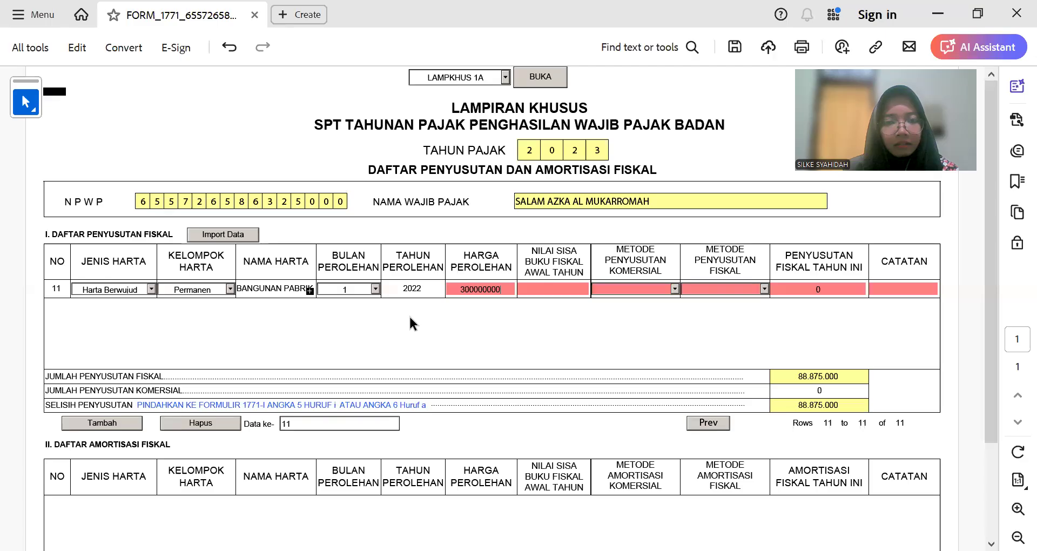
{"action": "key", "text": "Tab"}
{"action": "key", "text": "alt+Tab"}
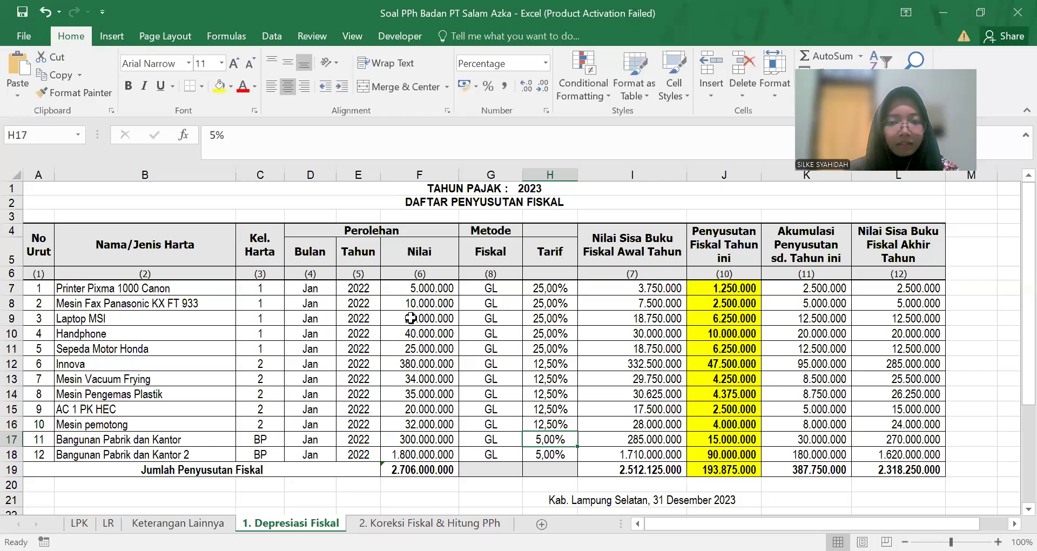
{"action": "key", "text": "Tab"}
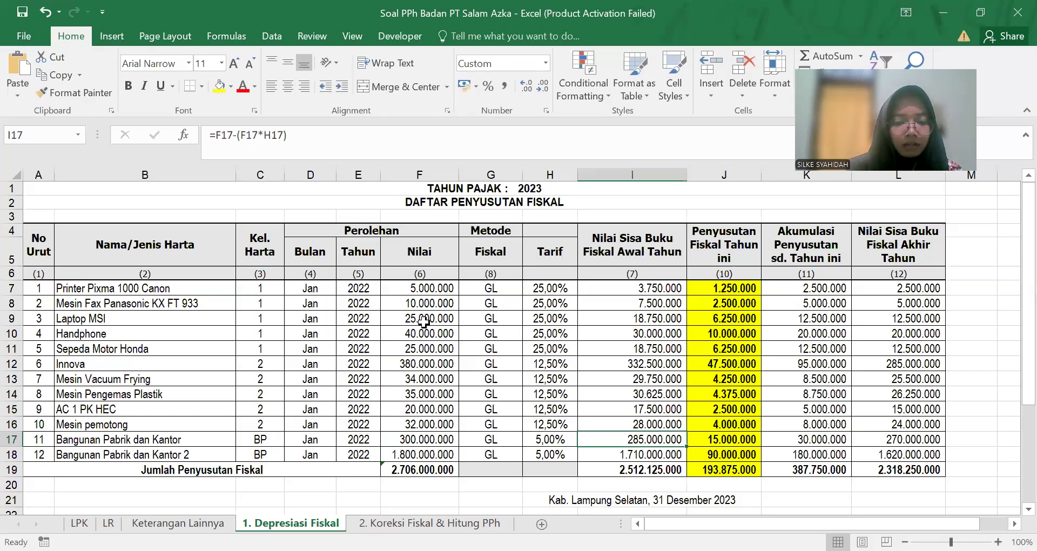
{"action": "key", "text": "alt+Tab"}
{"action": "type", "text": "285."}
{"action": "type", "text": "000.00"}
{"action": "type", "text": "0"}
{"action": "key", "text": "Return"}
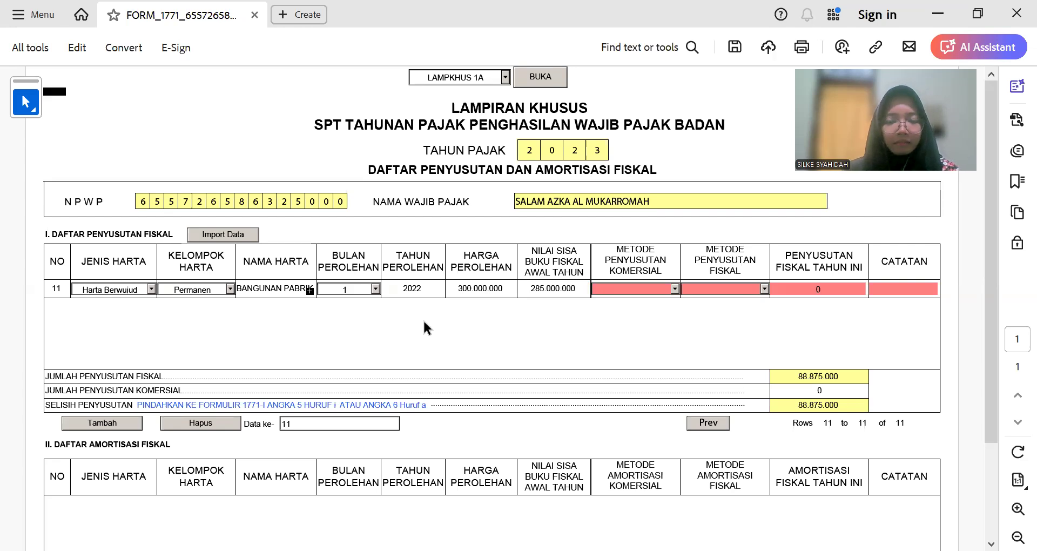
{"action": "left_click", "coordinate": [545, 288]}
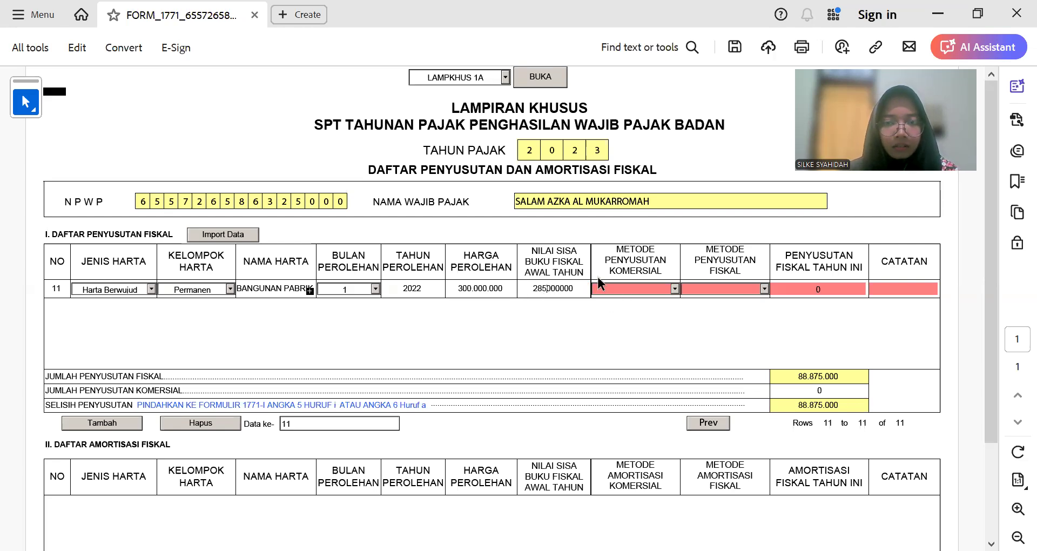
Step: Set both methods to Garis Lurus, enter 15.000.000 fiscal depreciation, and add row 12
{"action": "left_click", "coordinate": [675, 288]}
{"action": "left_click", "coordinate": [655, 298]}
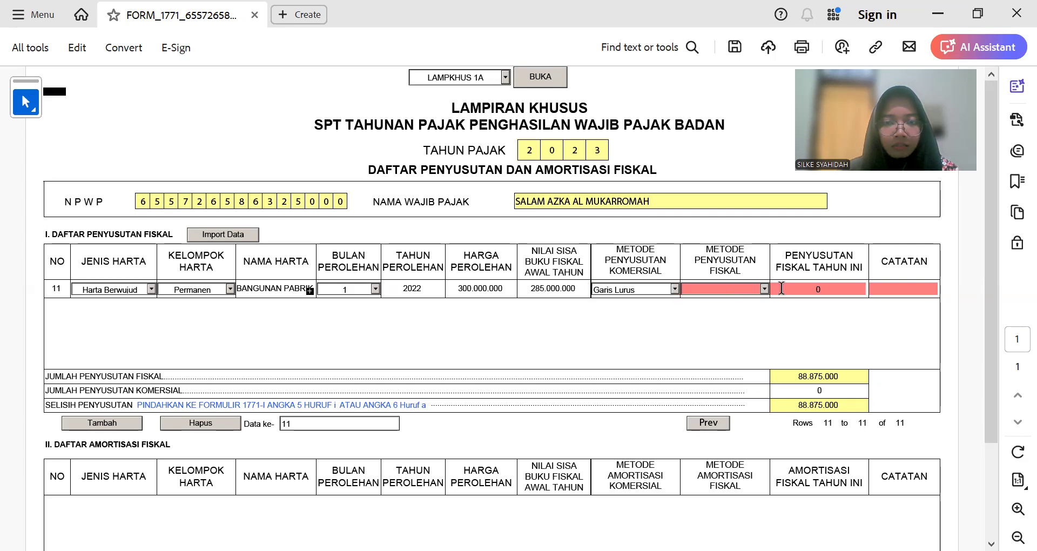
{"action": "left_click", "coordinate": [764, 289]}
{"action": "left_click", "coordinate": [755, 309]}
{"action": "left_click", "coordinate": [764, 288]}
{"action": "left_click", "coordinate": [754, 300]}
{"action": "left_click", "coordinate": [791, 290]}
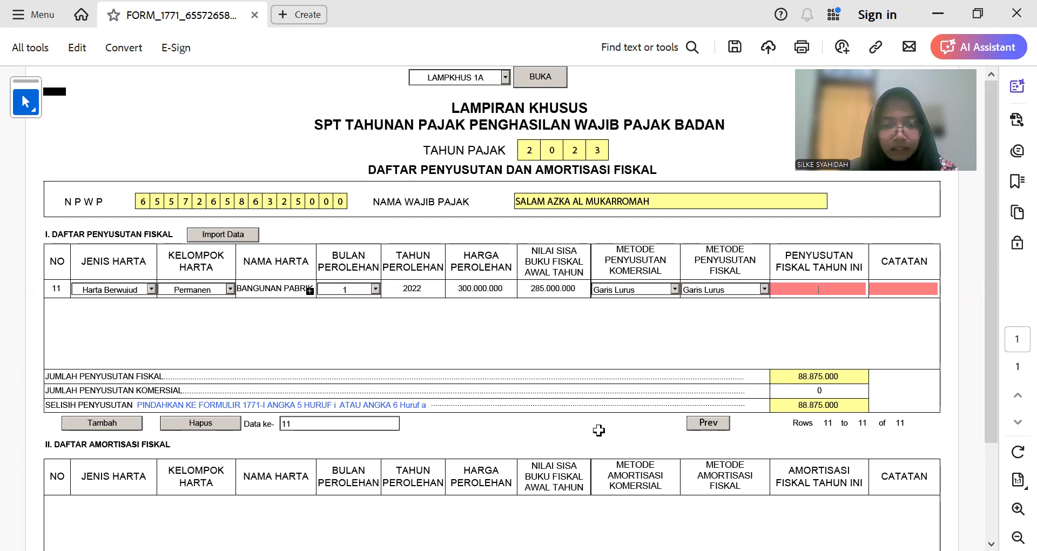
{"action": "key", "text": "alt+Tab"}
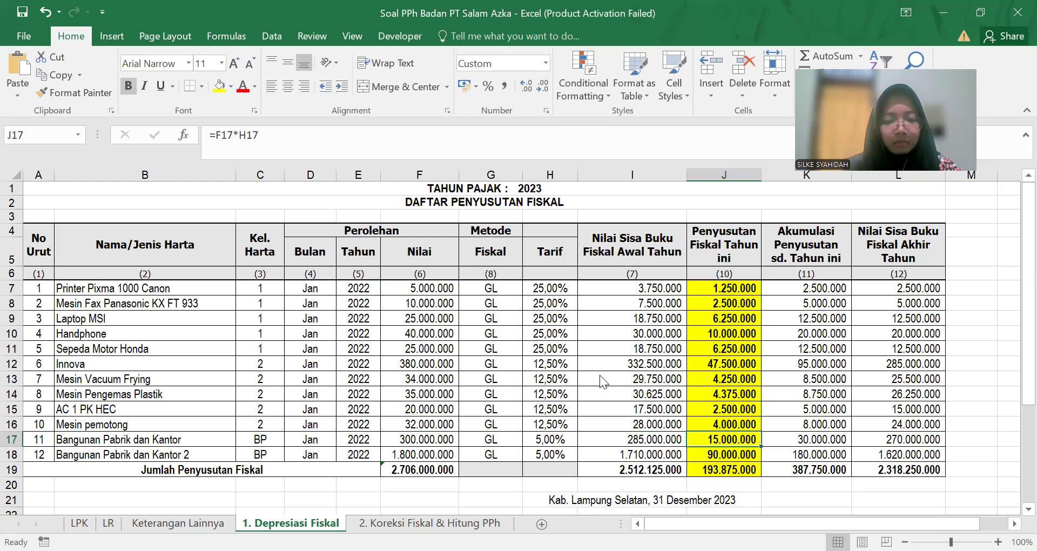
{"action": "key", "text": "alt+Tab"}
{"action": "type", "text": "15.000.00"}
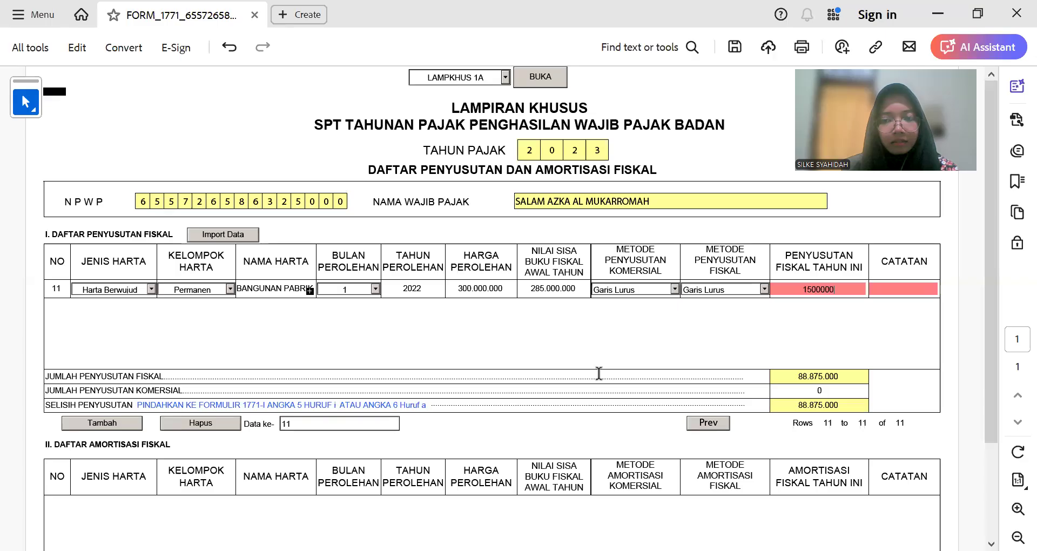
{"action": "type", "text": "0"}
{"action": "key", "text": "Tab"}
{"action": "key", "text": "Tab"}
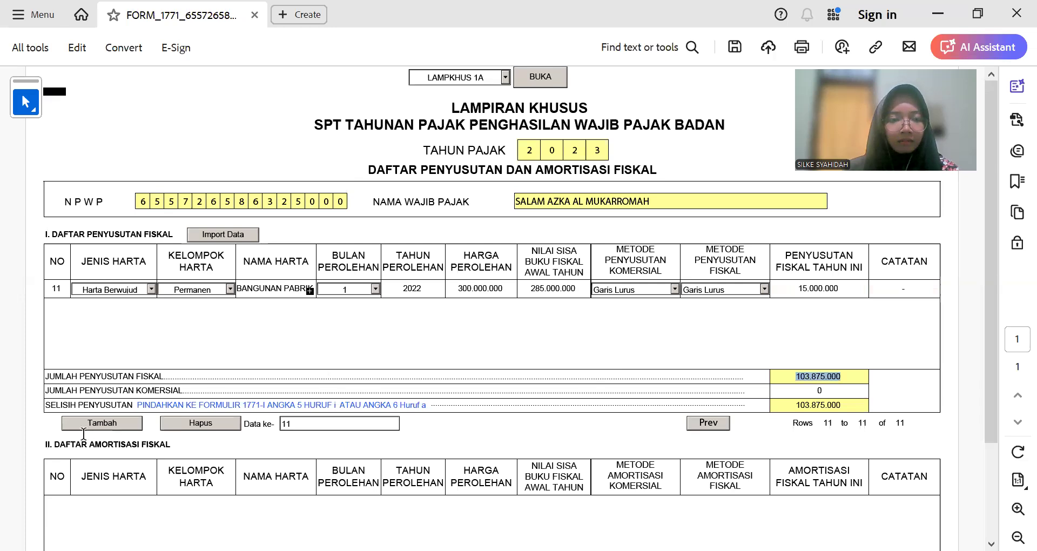
{"action": "left_click", "coordinate": [86, 423]}
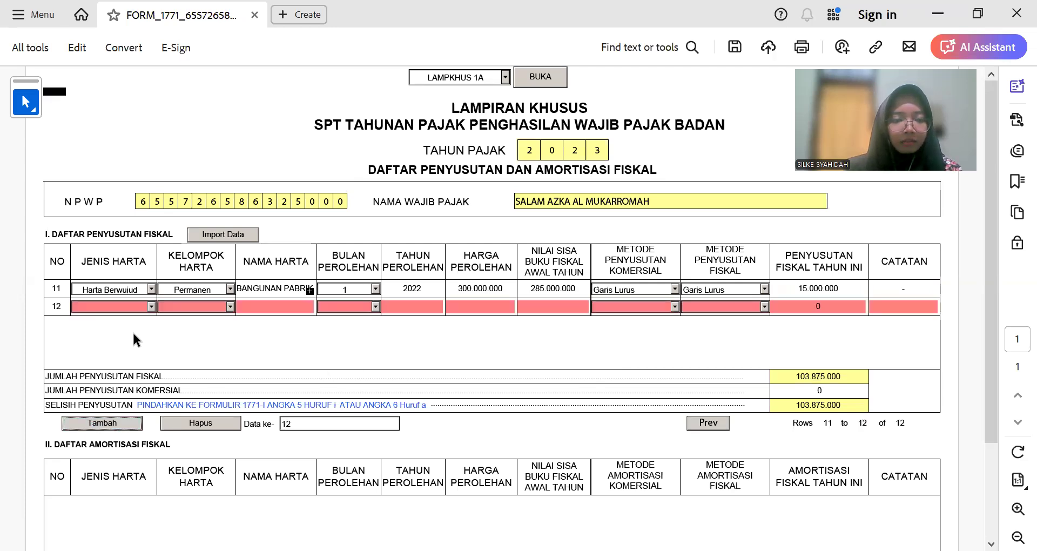
Step: Set row 12's group to Permanen and paste the name Bangunan Pabrik dan Kantor 2 from Excel
{"action": "key", "text": "alt+Tab"}
{"action": "left_click_drag", "start_coordinate": [360, 135], "coordinate": [160, 141]}
{"action": "key", "text": "ctrl+c"}
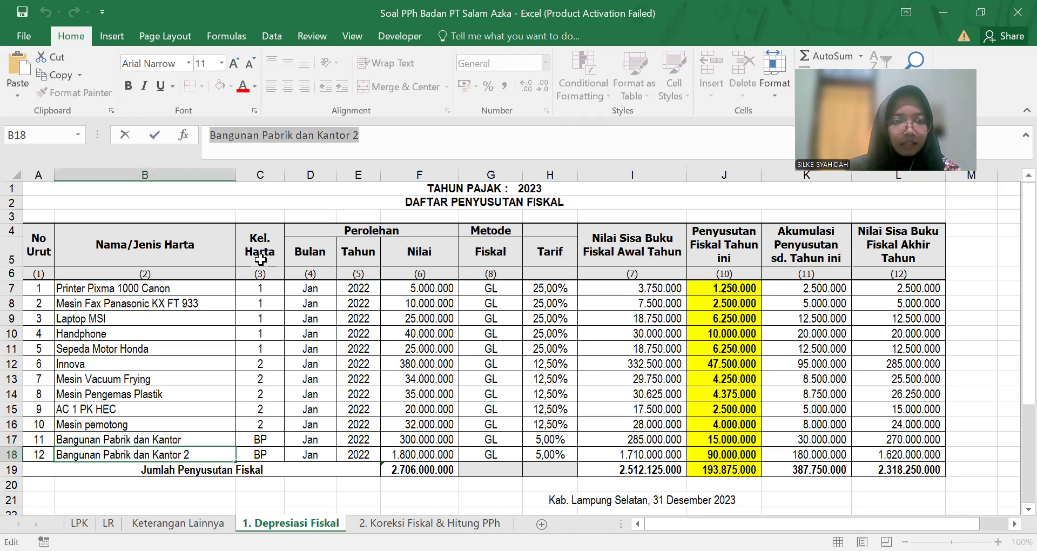
{"action": "key", "text": "alt+Tab"}
{"action": "left_click", "coordinate": [230, 306]}
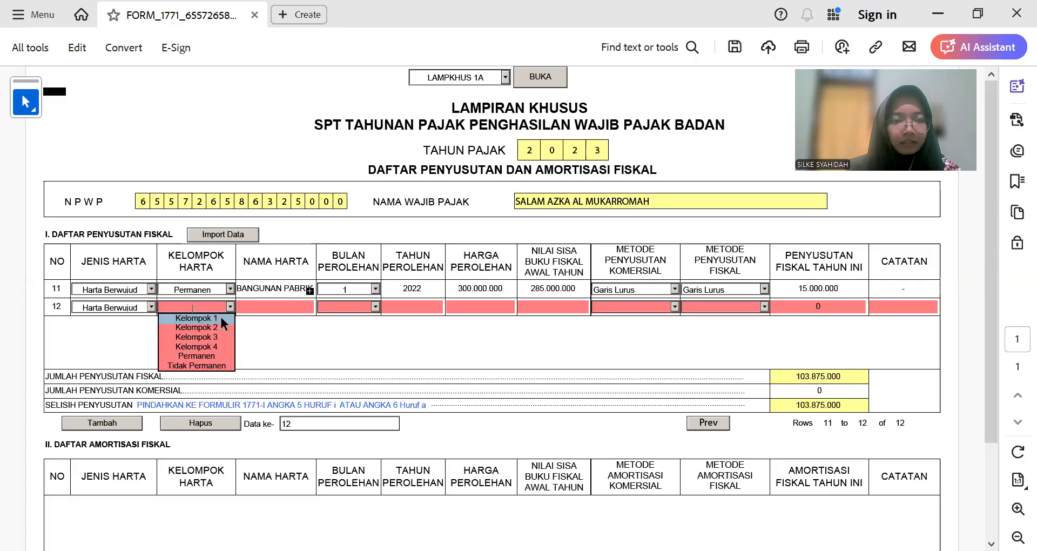
{"action": "left_click", "coordinate": [218, 355]}
{"action": "key", "text": "ctrl+v"}
Step: Give row 12 acquisition month 1 and year 2022, copied from row 11
{"action": "left_click", "coordinate": [376, 306]}
{"action": "left_click", "coordinate": [371, 306]}
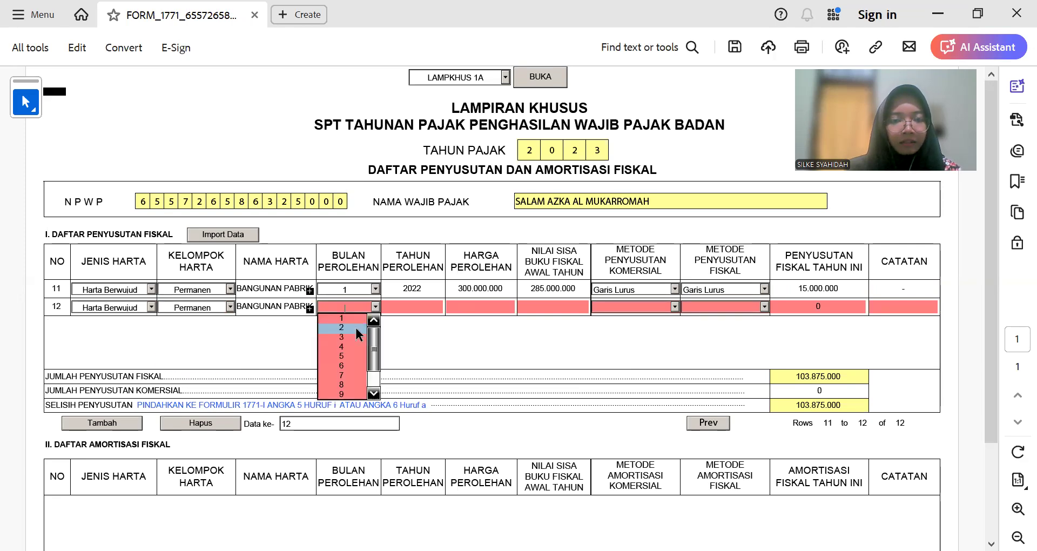
{"action": "left_click", "coordinate": [355, 327]}
{"action": "left_click", "coordinate": [374, 308]}
{"action": "left_click", "coordinate": [362, 318]}
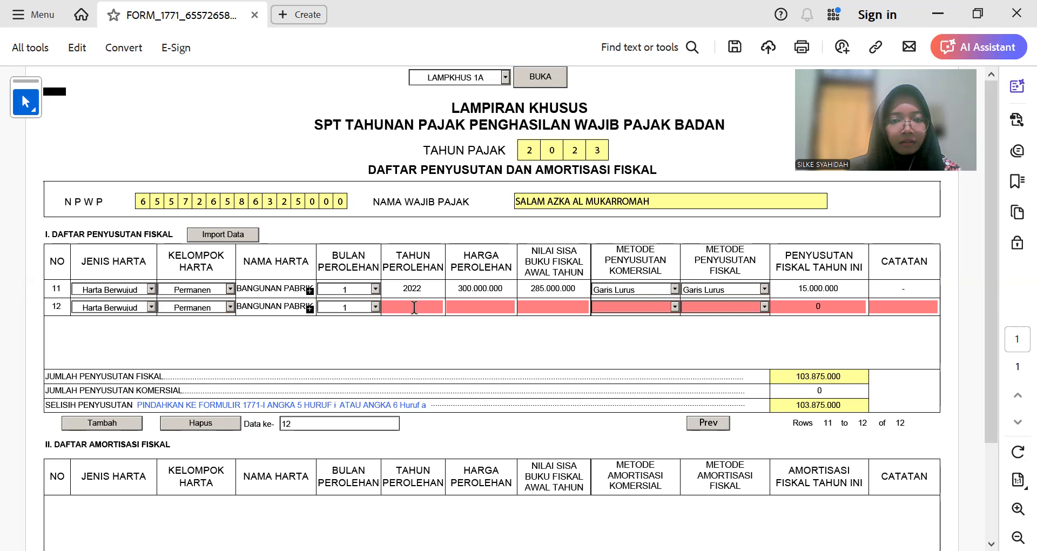
{"action": "double_click", "coordinate": [416, 287]}
{"action": "key", "text": "ctrl+c"}
{"action": "left_click", "coordinate": [413, 306]}
{"action": "key", "text": "ctrl+v"}
Step: Enter row 12's cost 1.800.000.000 and book value 1.710.000.000
{"action": "left_click", "coordinate": [479, 306]}
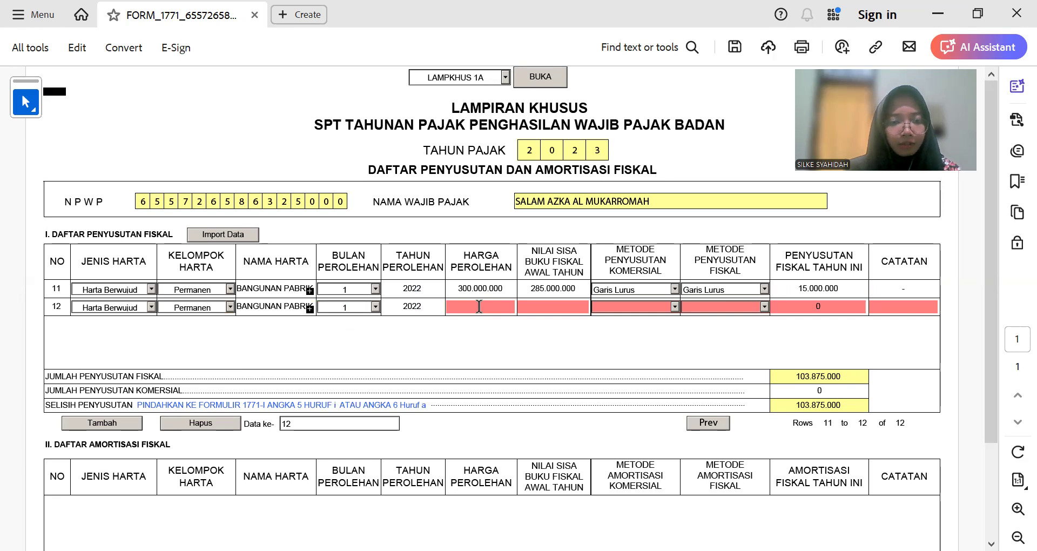
{"action": "type", "text": "1.800."}
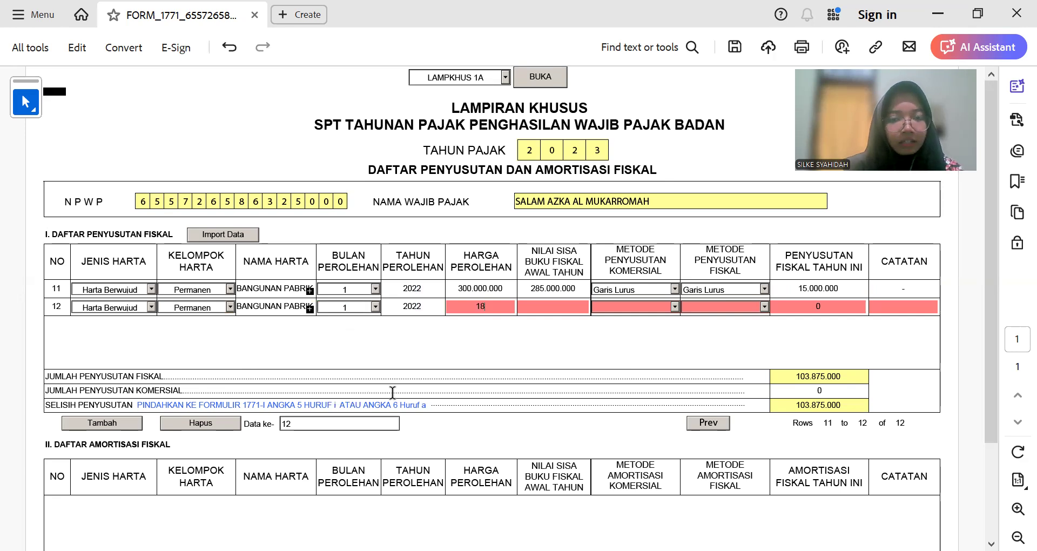
{"action": "type", "text": "000.000"}
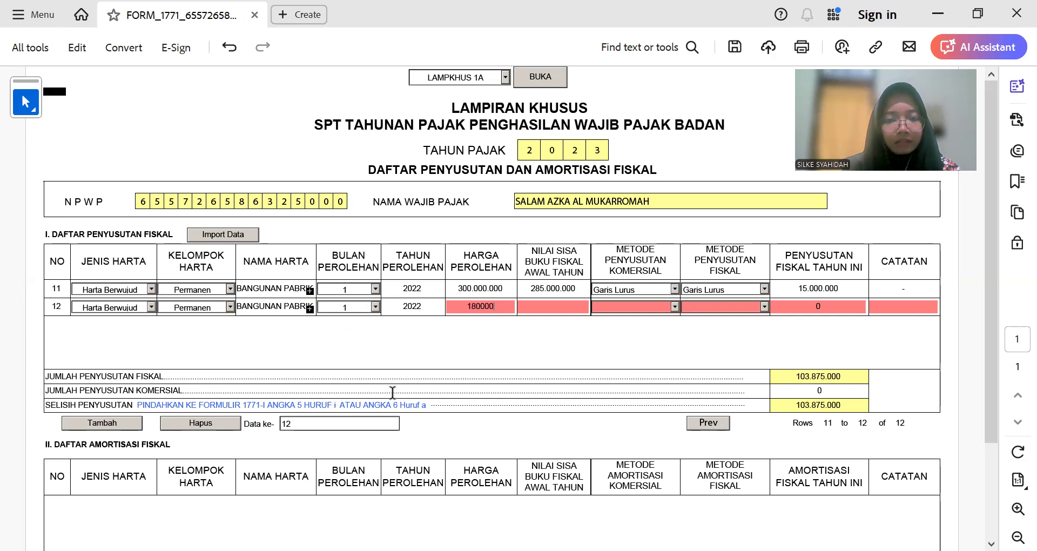
{"action": "key", "text": "Tab"}
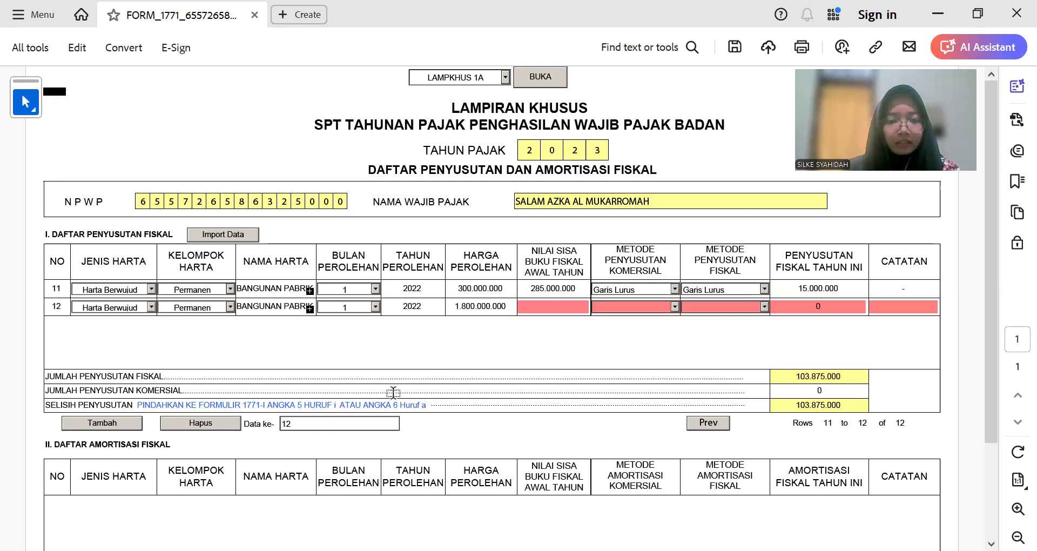
{"action": "key", "text": "alt+Tab"}
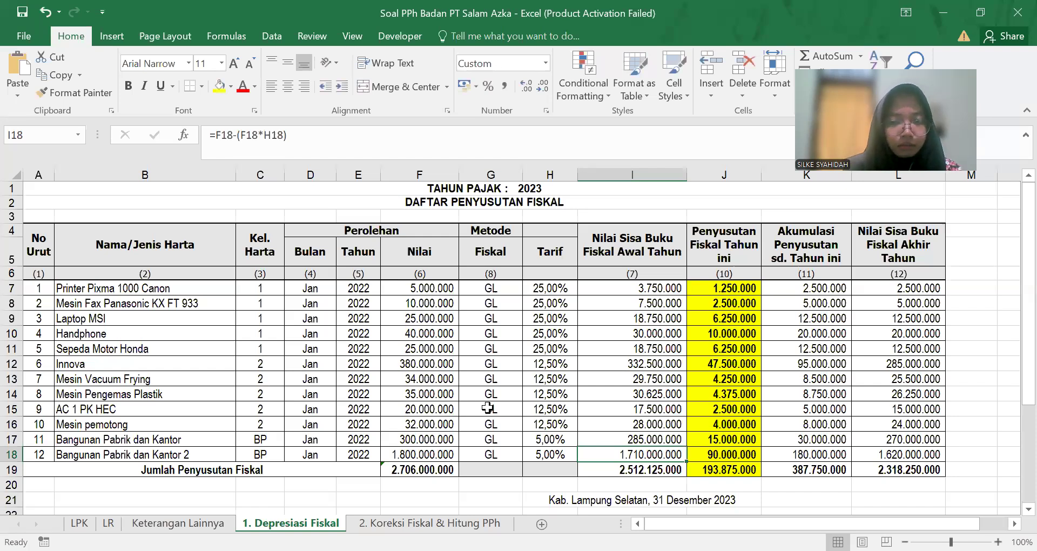
{"action": "key", "text": "alt+Tab"}
{"action": "type", "text": "1710000000"}
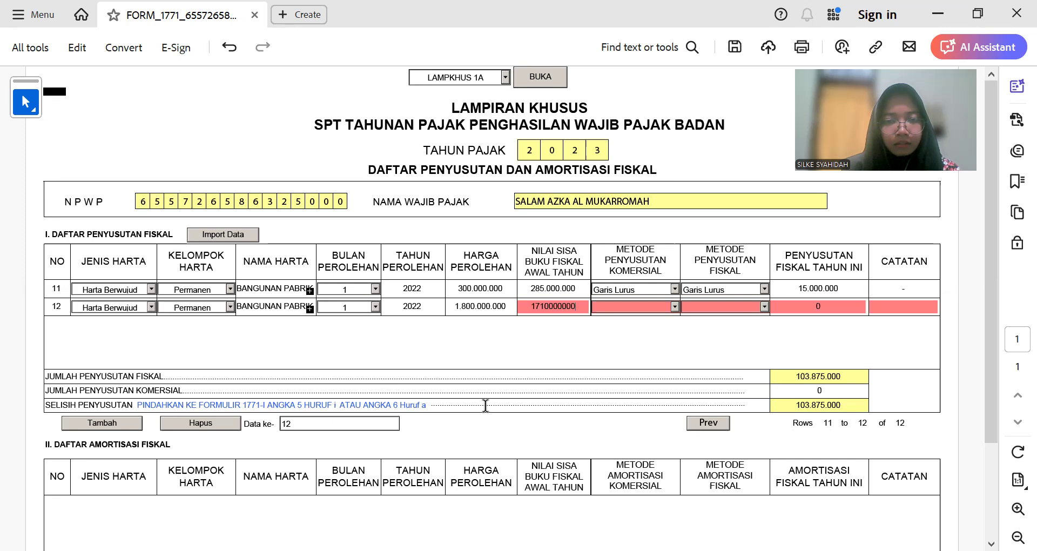
{"action": "key", "text": "Return"}
Step: Set both methods to Garis Lurus and enter 90.000.000 fiscal depreciation for row 12
{"action": "left_click", "coordinate": [674, 307]}
{"action": "left_click", "coordinate": [648, 316]}
{"action": "left_click", "coordinate": [763, 307]}
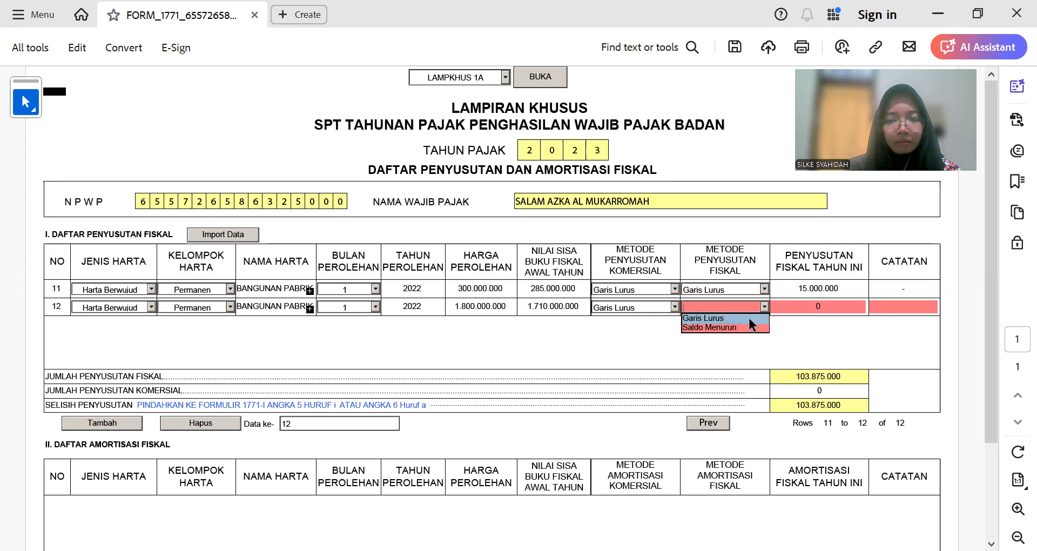
{"action": "left_click", "coordinate": [748, 318]}
{"action": "left_click", "coordinate": [829, 303]}
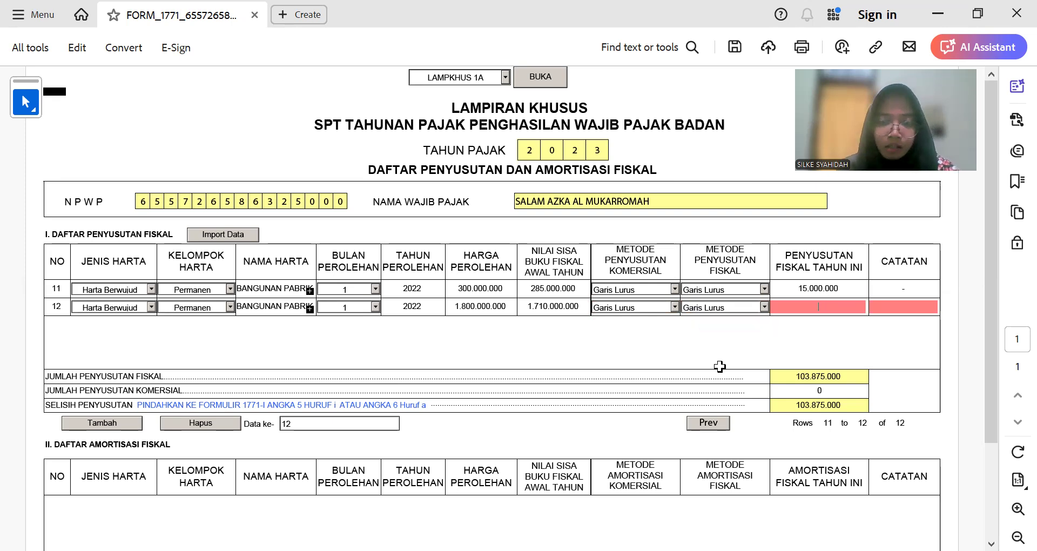
{"action": "key", "text": "alt+Tab"}
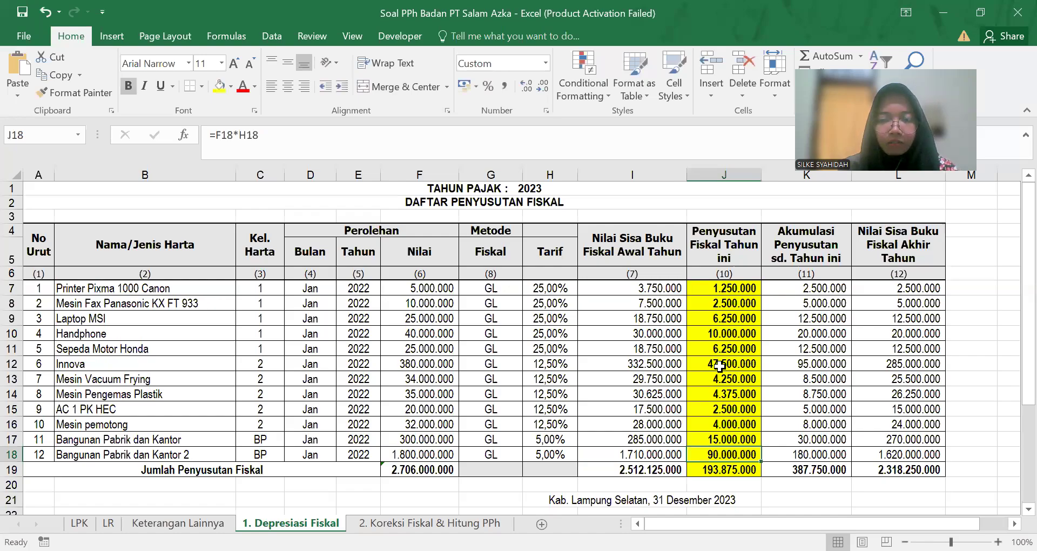
{"action": "key", "text": "alt+Tab"}
{"action": "type", "text": "00"}
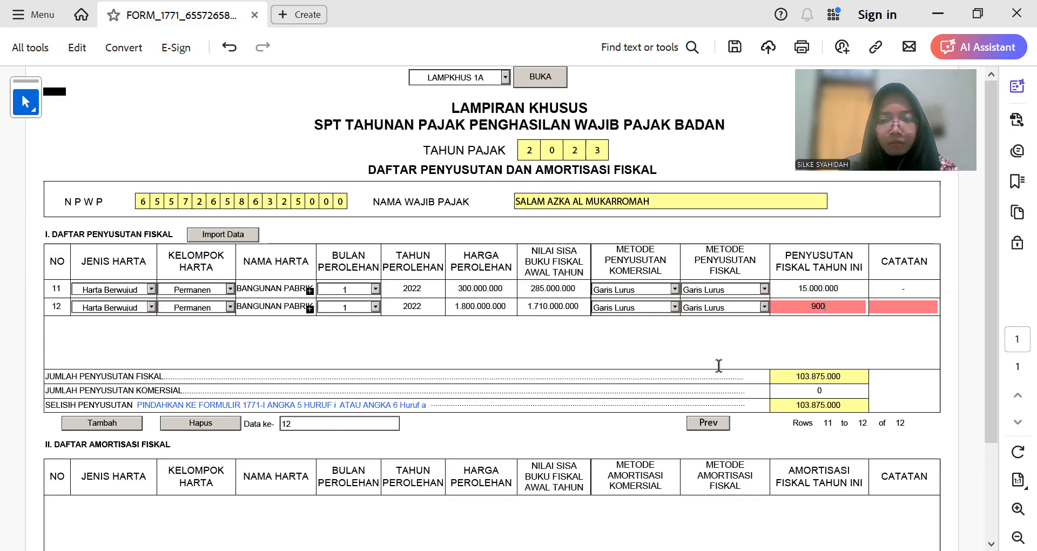
{"action": "type", "text": "0.000"}
{"action": "key", "text": "Tab"}
{"action": "key", "text": "Tab"}
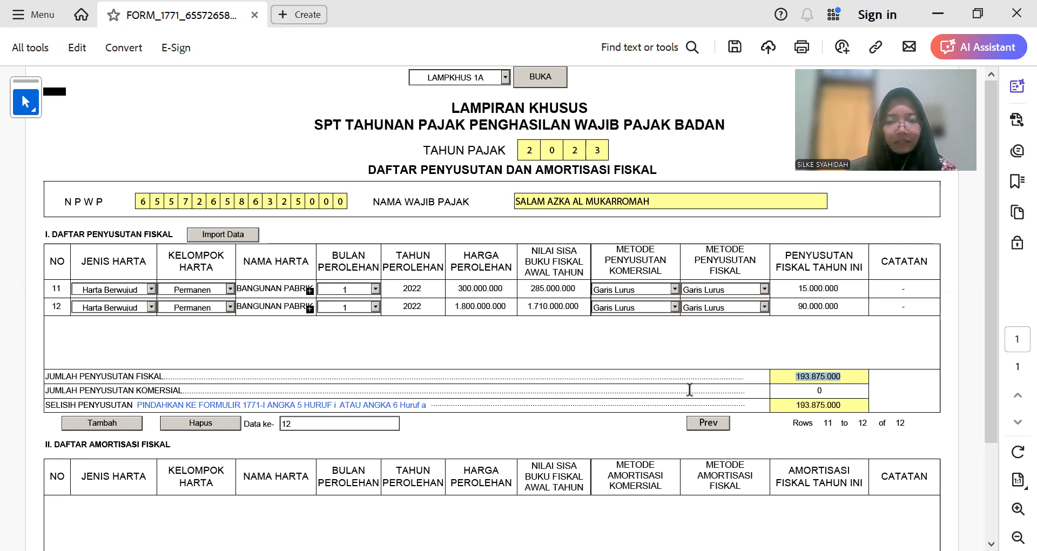
{"action": "left_click", "coordinate": [766, 374]}
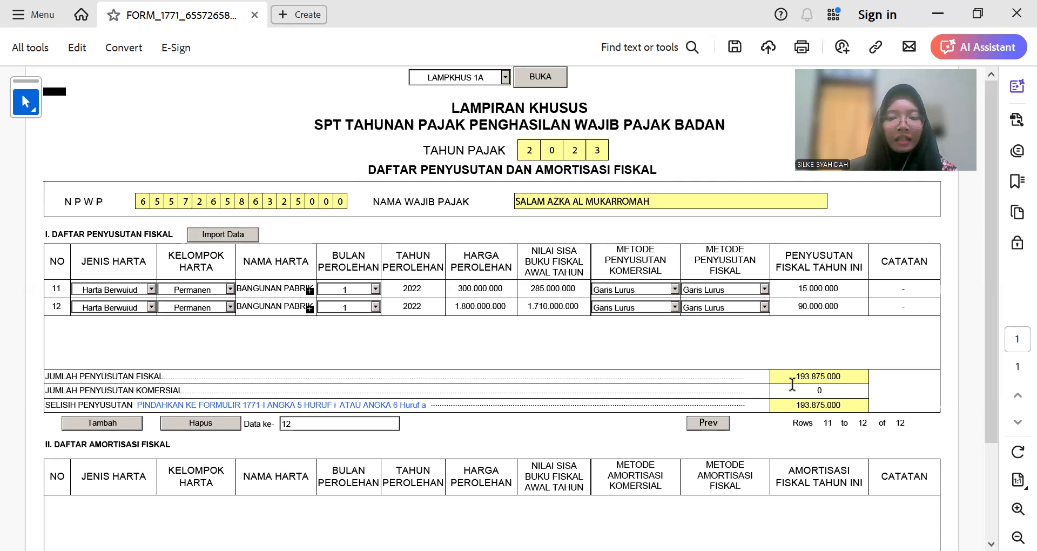
{"action": "key", "text": "alt+Tab"}
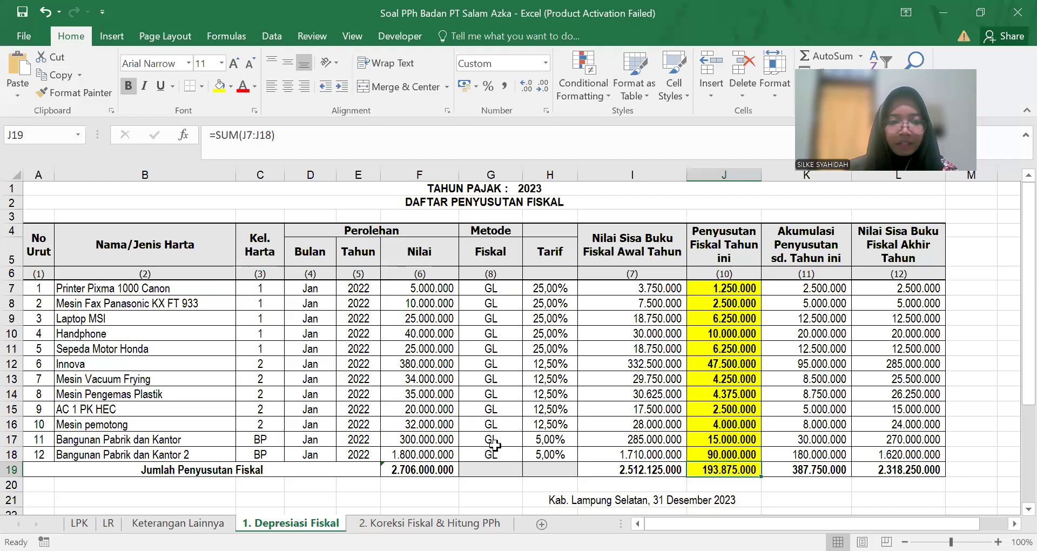
{"action": "key", "text": "alt+Tab"}
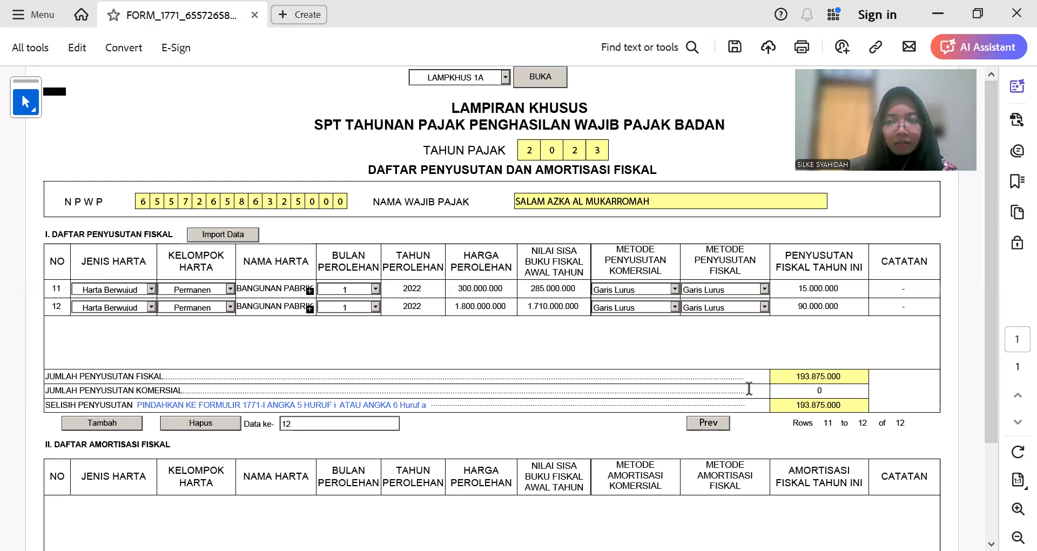
{"action": "scroll", "coordinate": [594, 402], "scroll_direction": "down", "scroll_amount": 3}
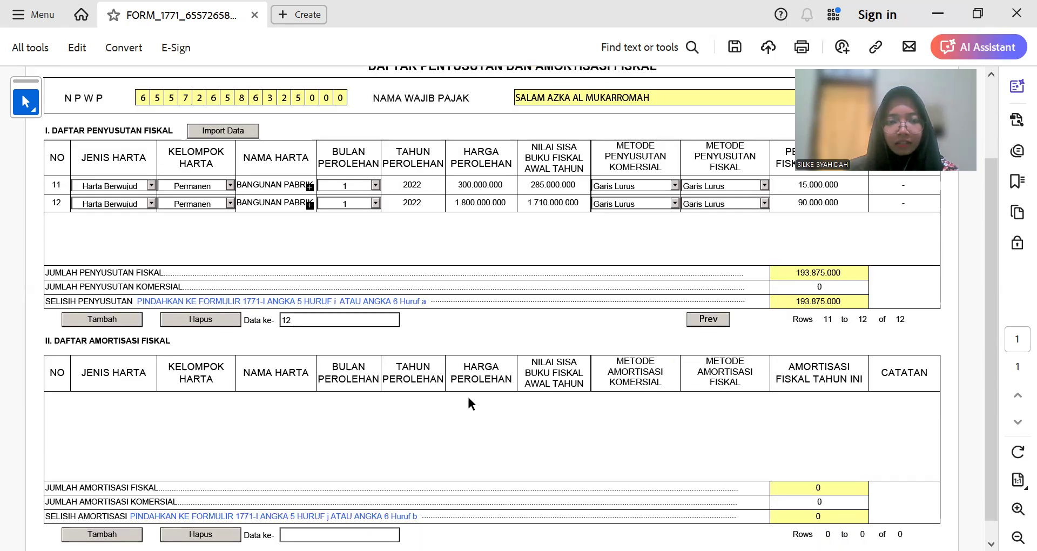
{"action": "scroll", "coordinate": [470, 402], "scroll_direction": "up", "scroll_amount": 3}
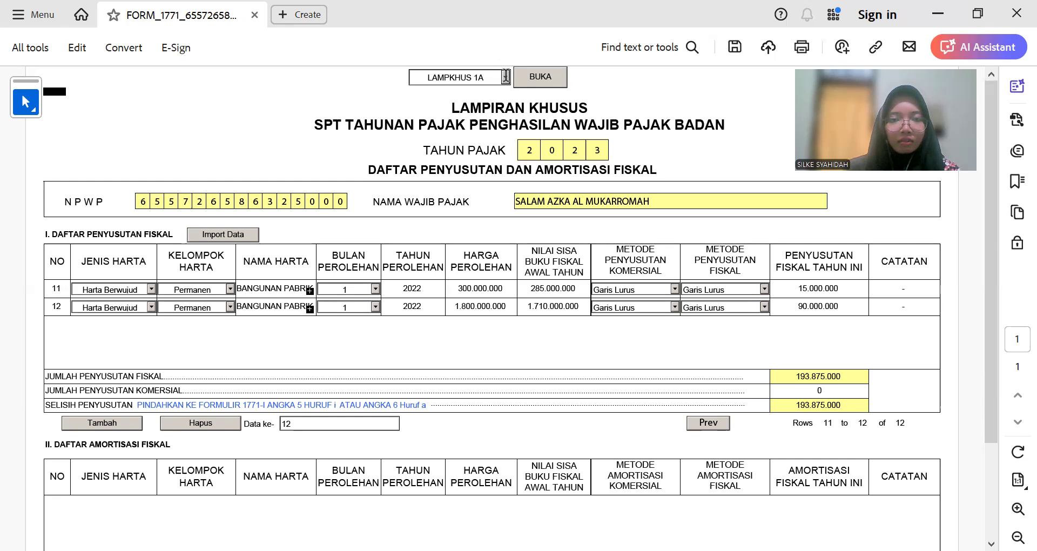
Step: Open the LAMPIRAN IV attachment and scroll through its Bagian A PPh Final table
{"action": "left_click", "coordinate": [505, 77]}
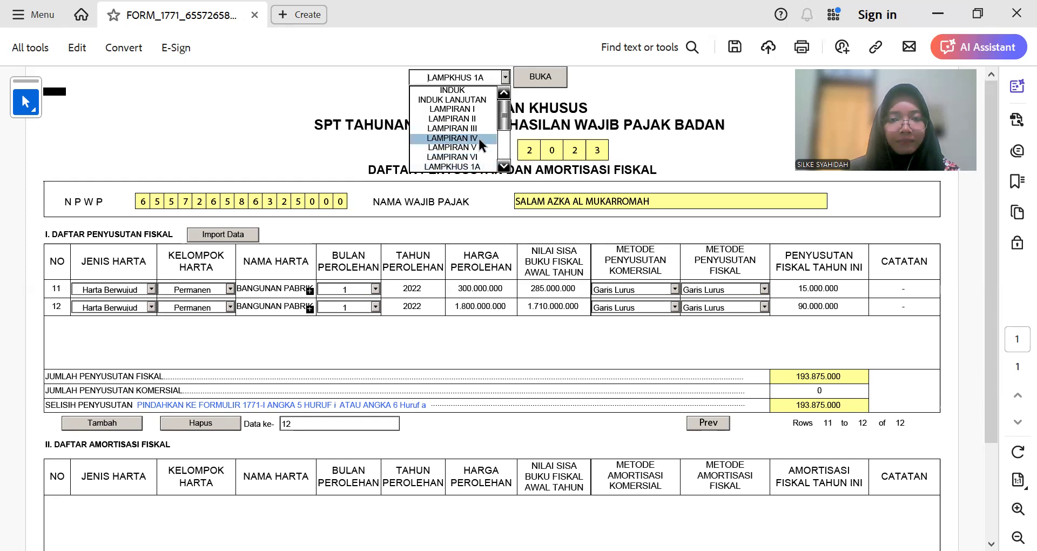
{"action": "left_click", "coordinate": [477, 137]}
{"action": "left_click", "coordinate": [544, 81]}
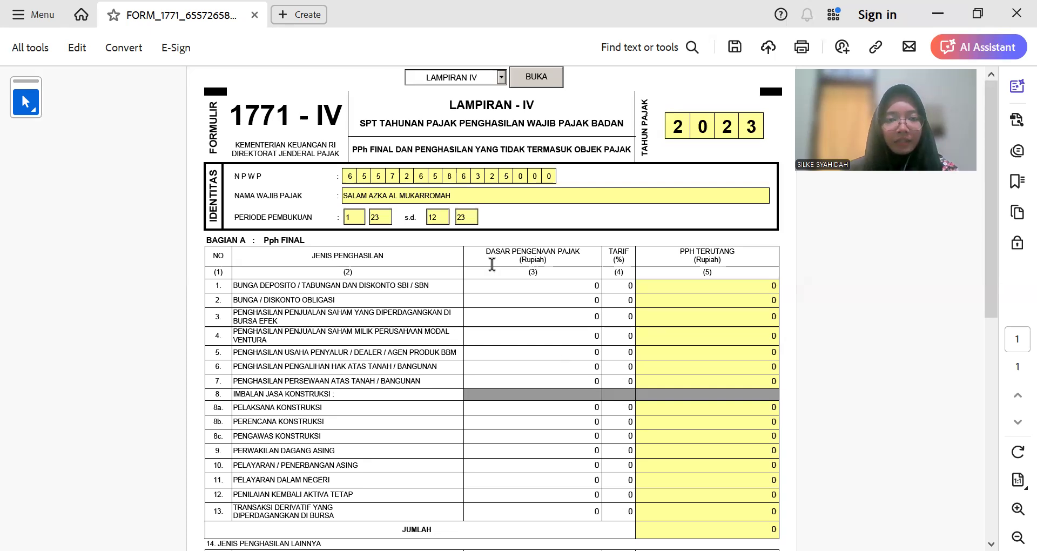
{"action": "scroll", "coordinate": [493, 161], "scroll_direction": "up", "scroll_amount": 1}
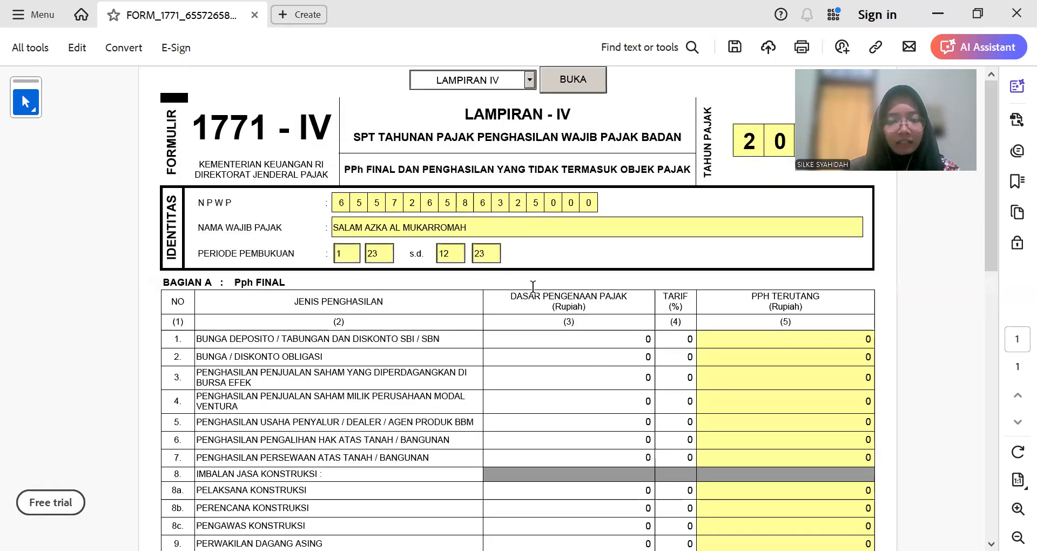
{"action": "scroll", "coordinate": [533, 286], "scroll_direction": "down", "scroll_amount": 5}
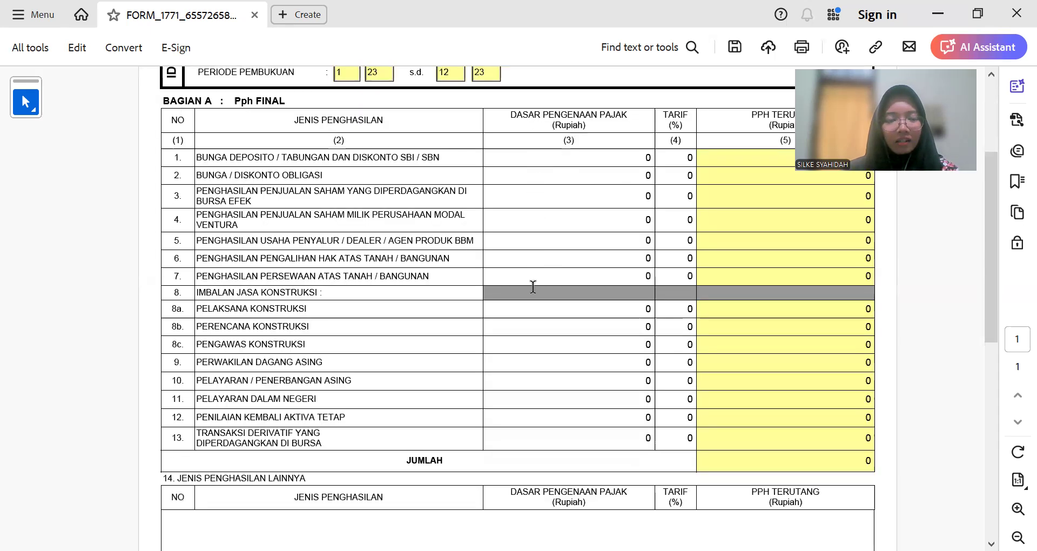
{"action": "scroll", "coordinate": [533, 287], "scroll_direction": "up", "scroll_amount": 1}
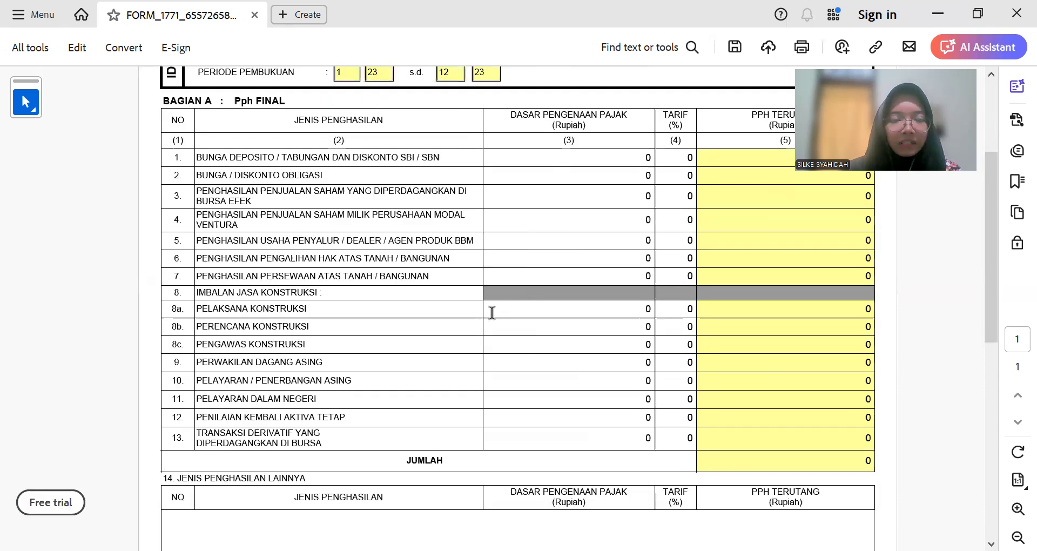
{"action": "scroll", "coordinate": [609, 336], "scroll_direction": "up", "scroll_amount": 1}
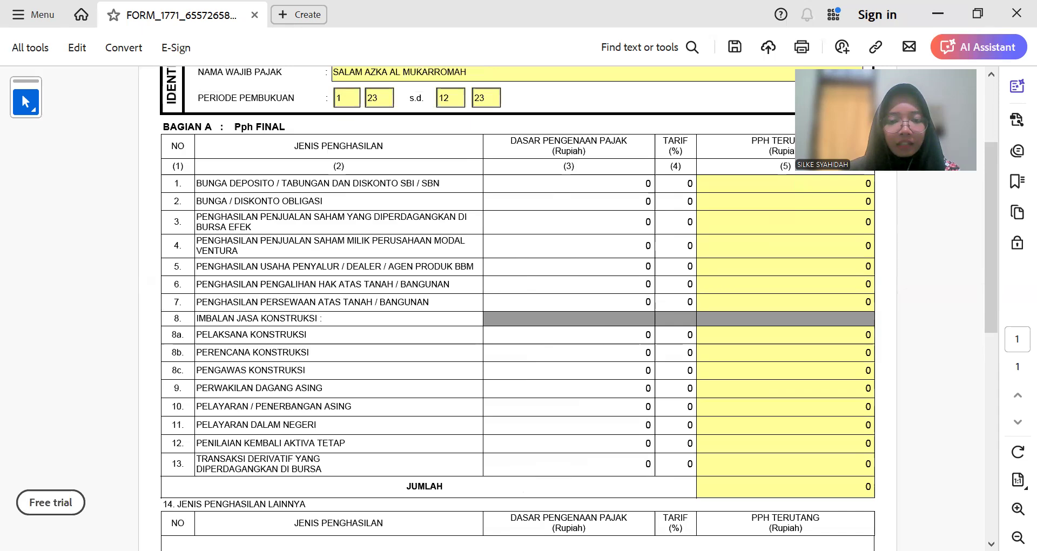
Step: Check the Keterangan Lainnya tax notes in Excel, then scroll the form to the empty section 14 table
{"action": "key", "text": "alt+Tab"}
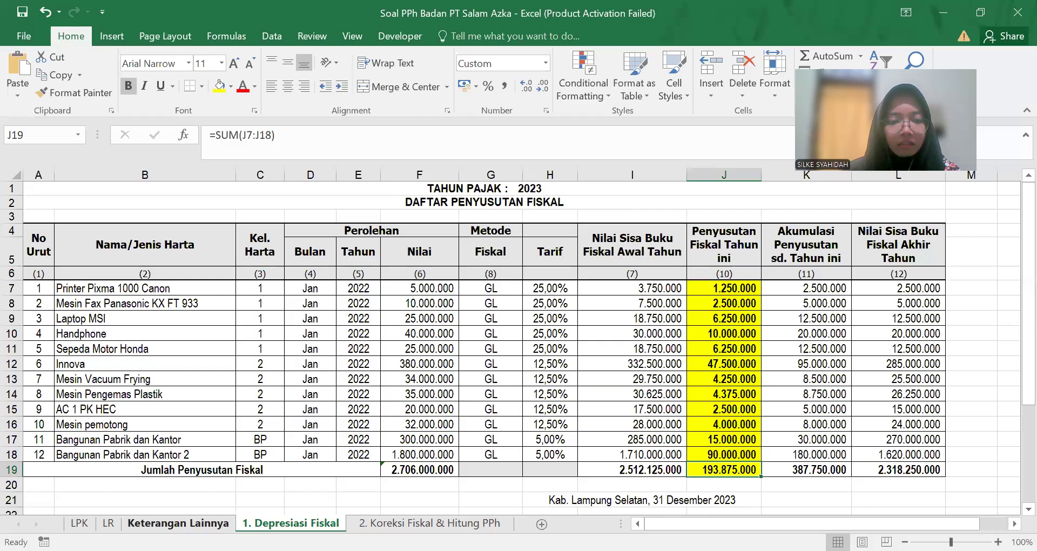
{"action": "key", "text": "ctrl+Page_Up"}
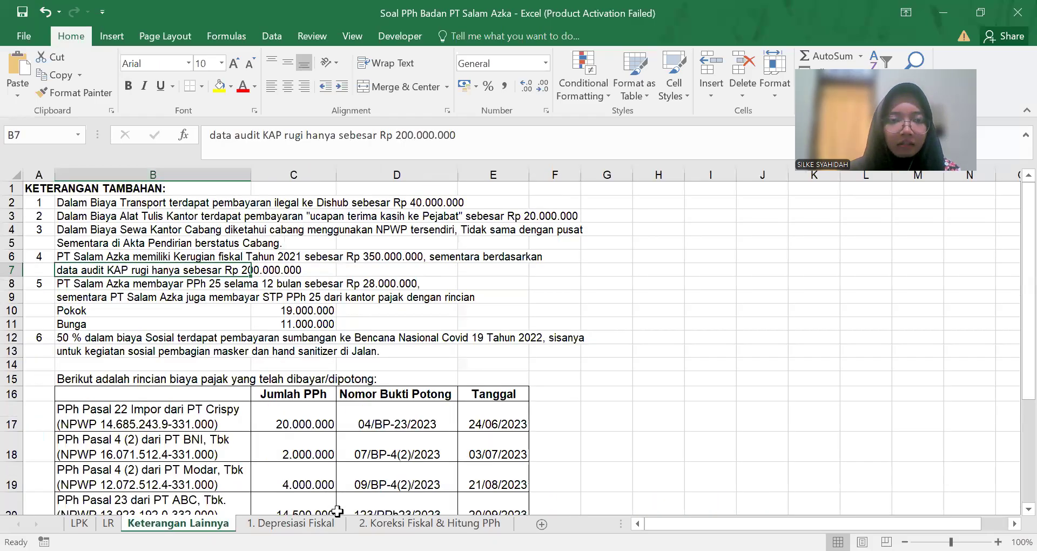
{"action": "key", "text": "alt+Tab"}
{"action": "scroll", "coordinate": [481, 289], "scroll_direction": "up", "scroll_amount": 4}
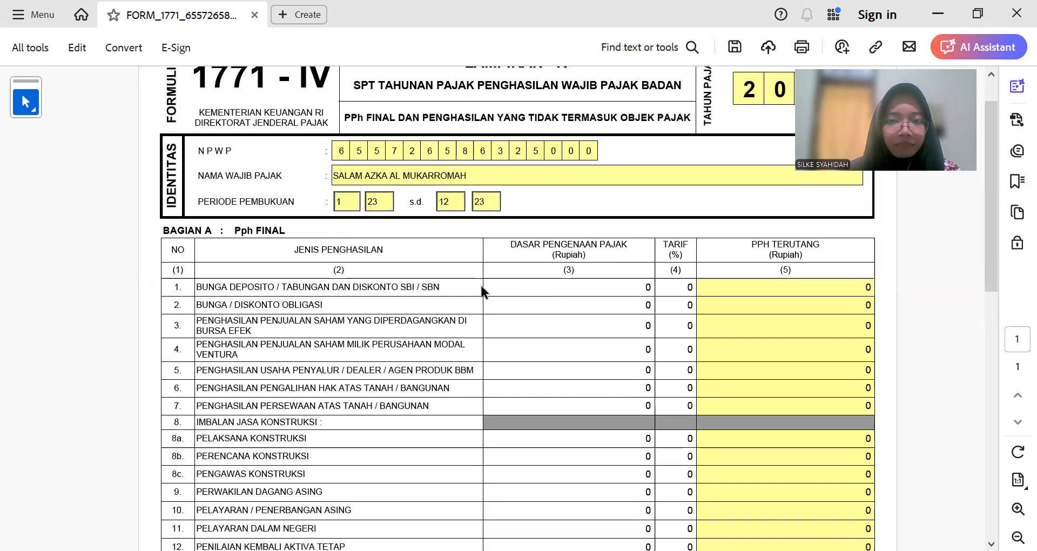
{"action": "scroll", "coordinate": [480, 292], "scroll_direction": "up", "scroll_amount": 1}
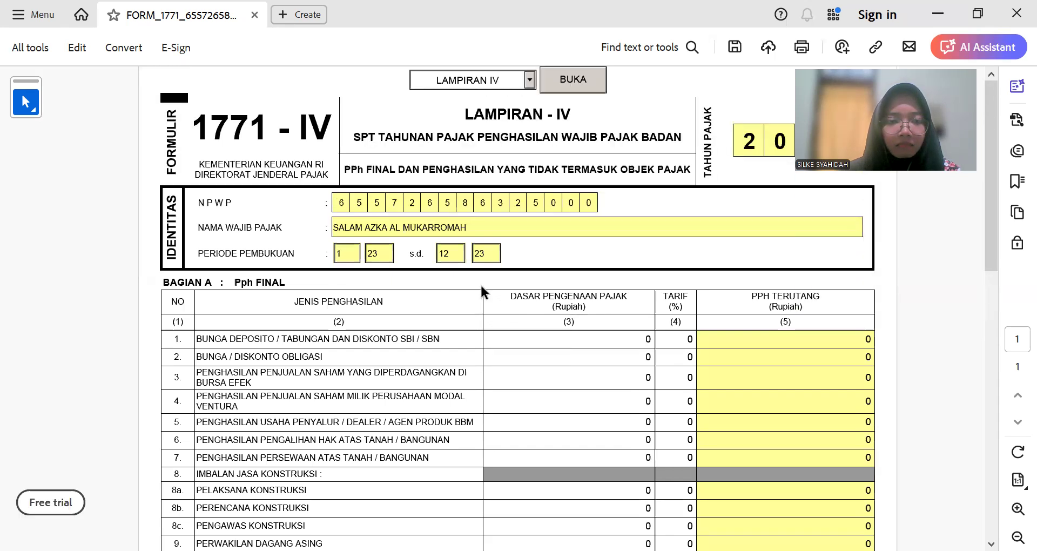
{"action": "scroll", "coordinate": [481, 291], "scroll_direction": "down", "scroll_amount": 1}
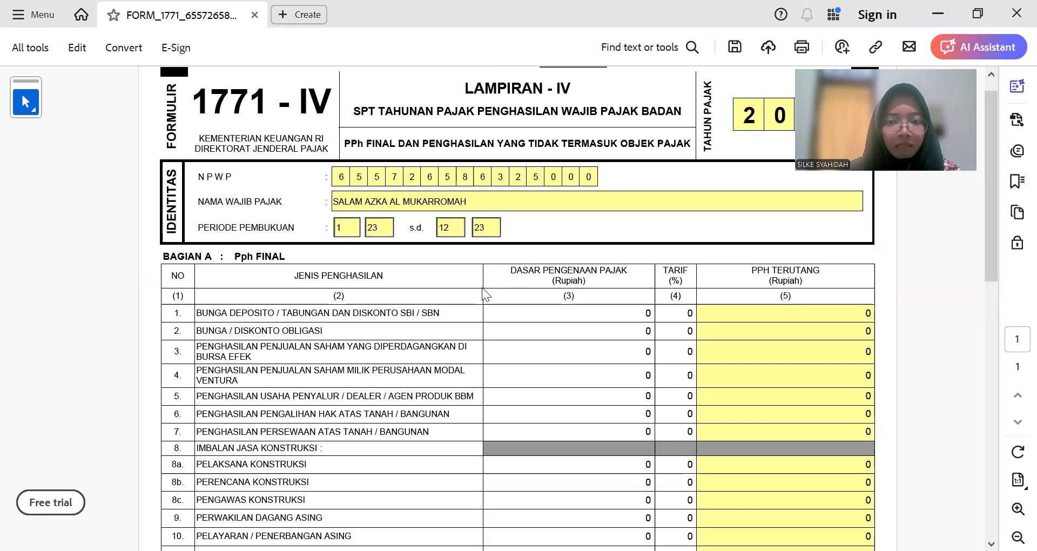
{"action": "key", "text": "alt+Tab"}
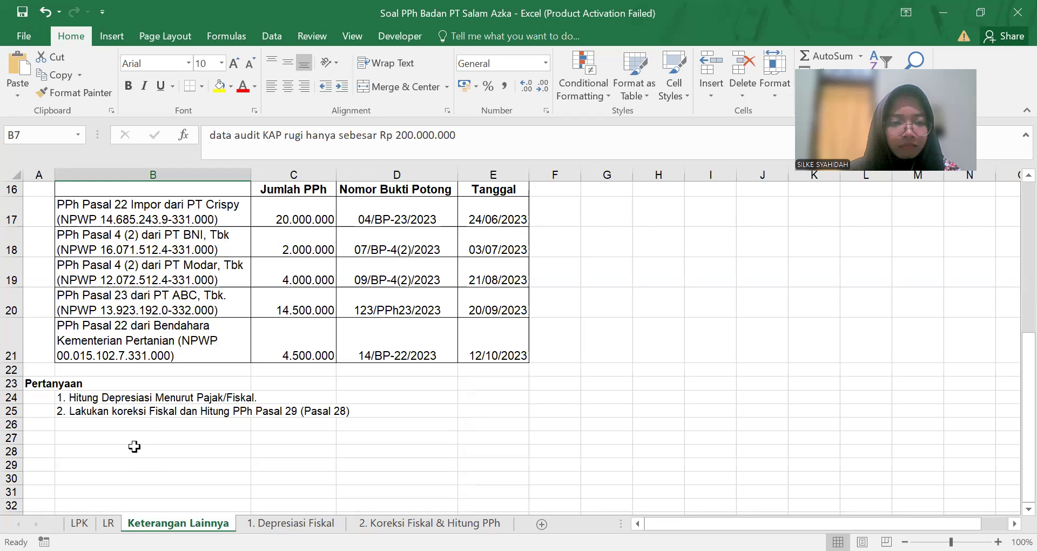
{"action": "scroll", "coordinate": [150, 461], "scroll_direction": "up", "scroll_amount": 1}
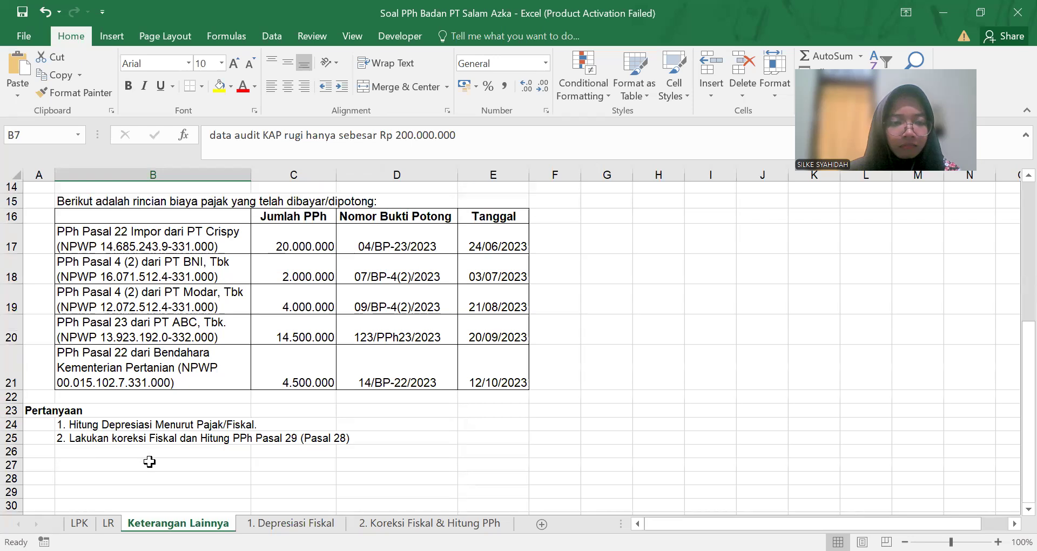
{"action": "scroll", "coordinate": [150, 461], "scroll_direction": "up", "scroll_amount": 1}
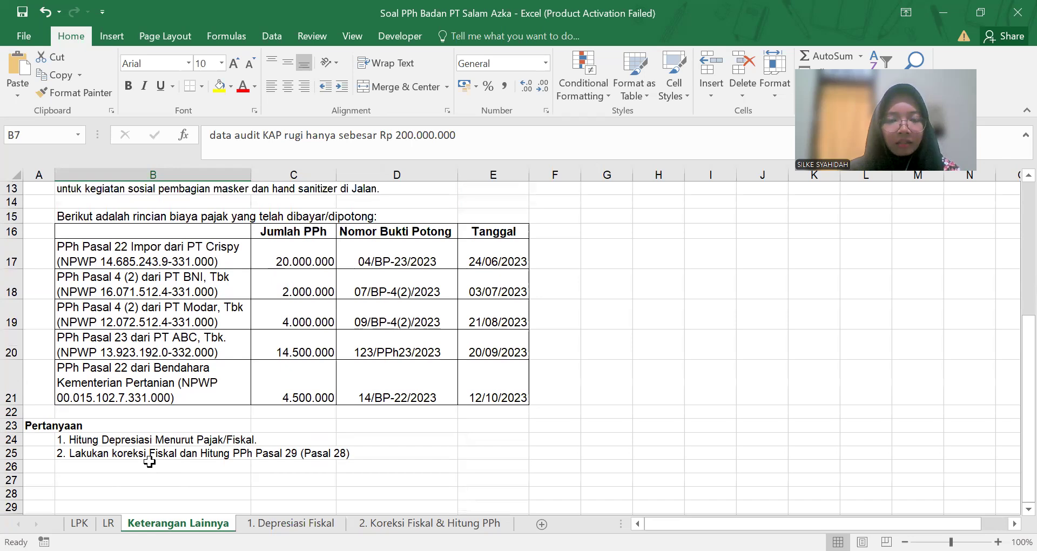
{"action": "key", "text": "alt+Tab"}
{"action": "scroll", "coordinate": [407, 432], "scroll_direction": "down", "scroll_amount": 6}
{"action": "scroll", "coordinate": [441, 404], "scroll_direction": "up", "scroll_amount": 6}
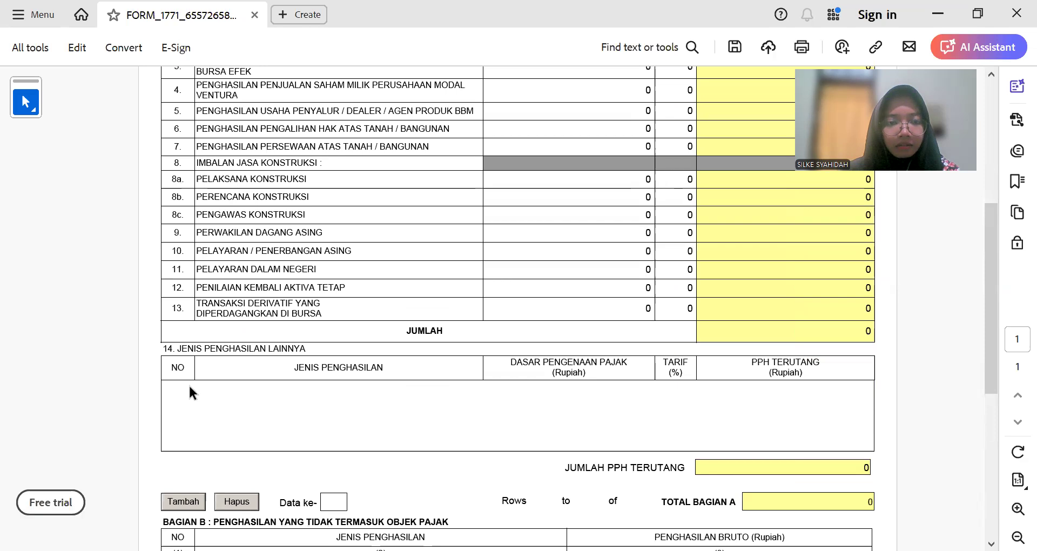
Step: Add a blank row 1 to section 14 Jenis Penghasilan Lainnya
{"action": "scroll", "coordinate": [611, 368], "scroll_direction": "up", "scroll_amount": 4}
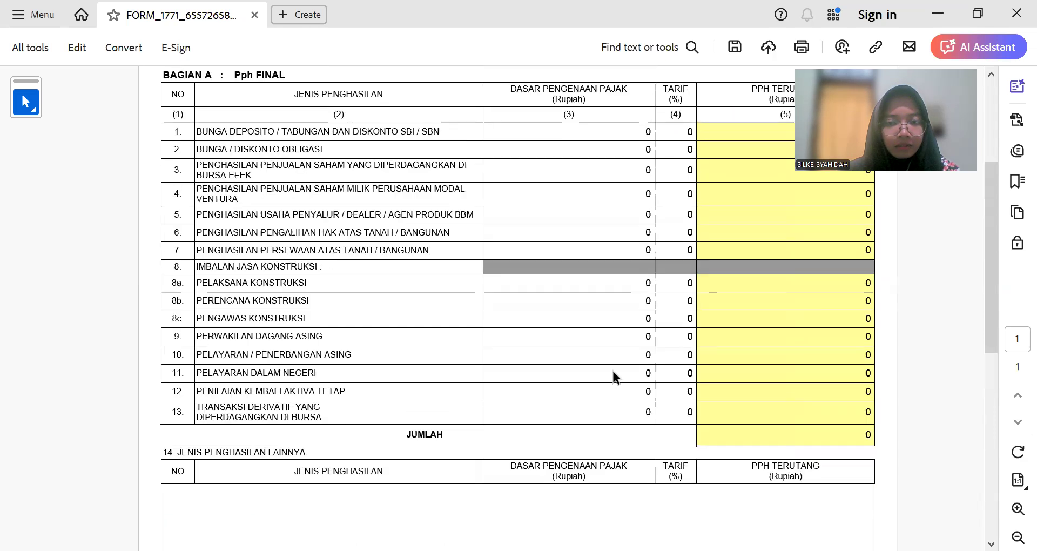
{"action": "scroll", "coordinate": [494, 390], "scroll_direction": "down", "scroll_amount": 5}
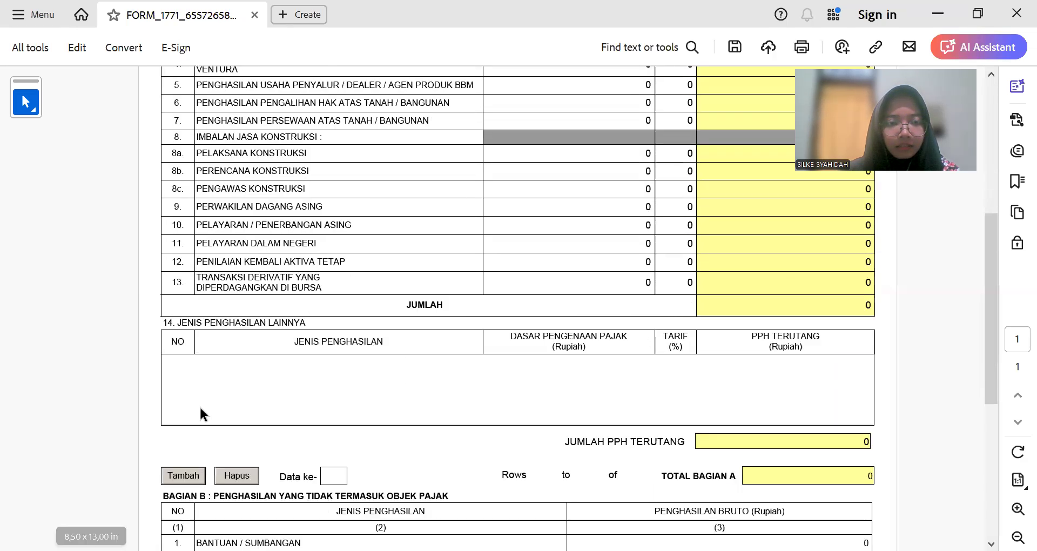
{"action": "left_click", "coordinate": [190, 476]}
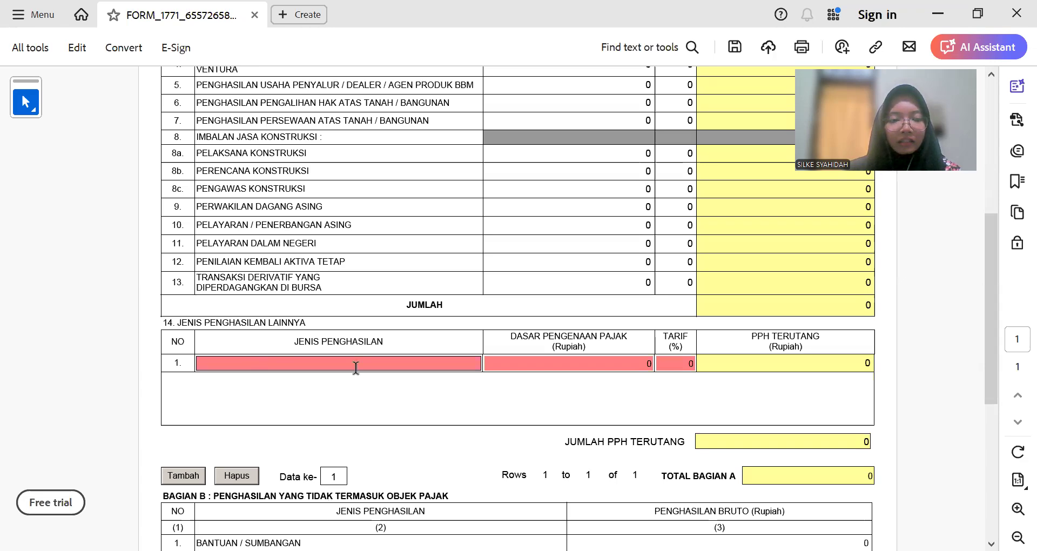
Step: Bring up the workpaper's LR income statement sheet in Excel
{"action": "key", "text": "alt+Tab"}
{"action": "left_click", "coordinate": [108, 523]}
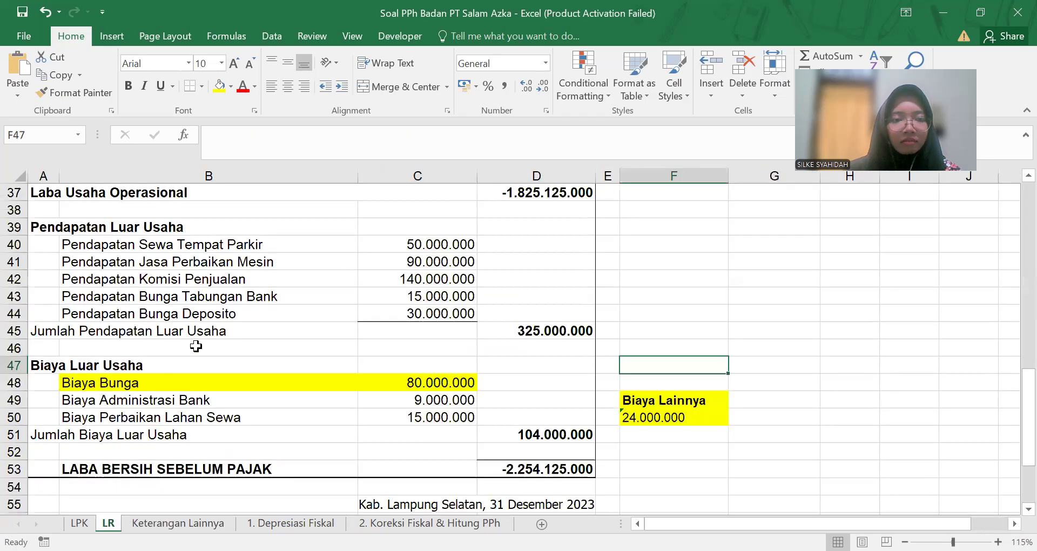
{"action": "scroll", "coordinate": [225, 371], "scroll_direction": "up", "scroll_amount": 12}
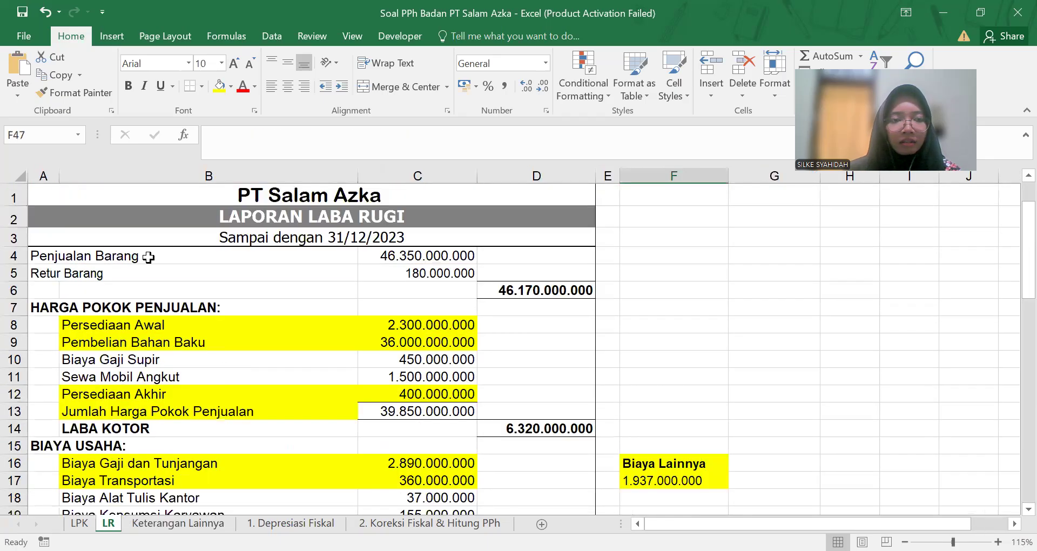
Step: Copy the PENJUALAN BARANG label from cell A4 into section 14 row 1's Jenis Penghasilan field
{"action": "left_click", "coordinate": [149, 257]}
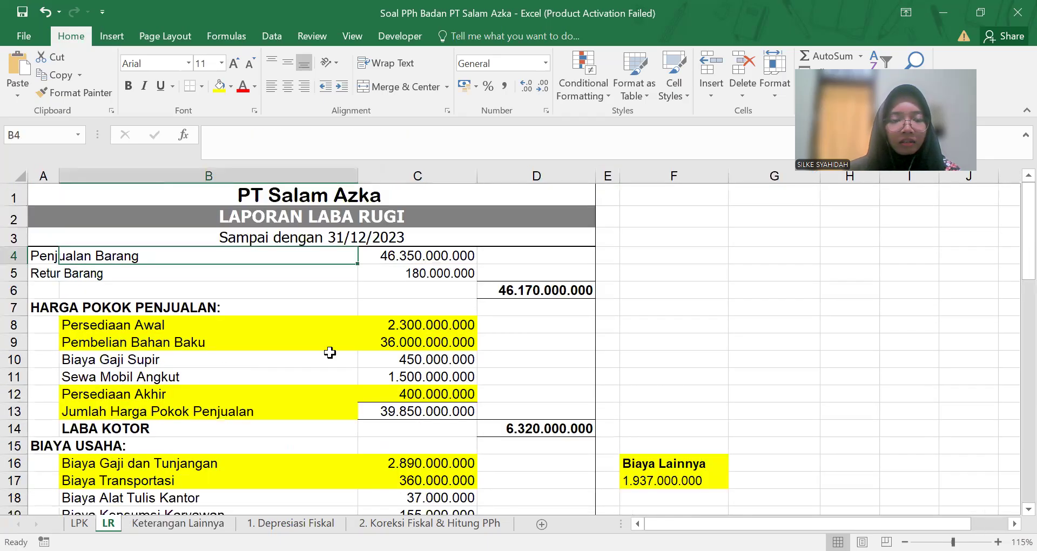
{"action": "left_click", "coordinate": [39, 251]}
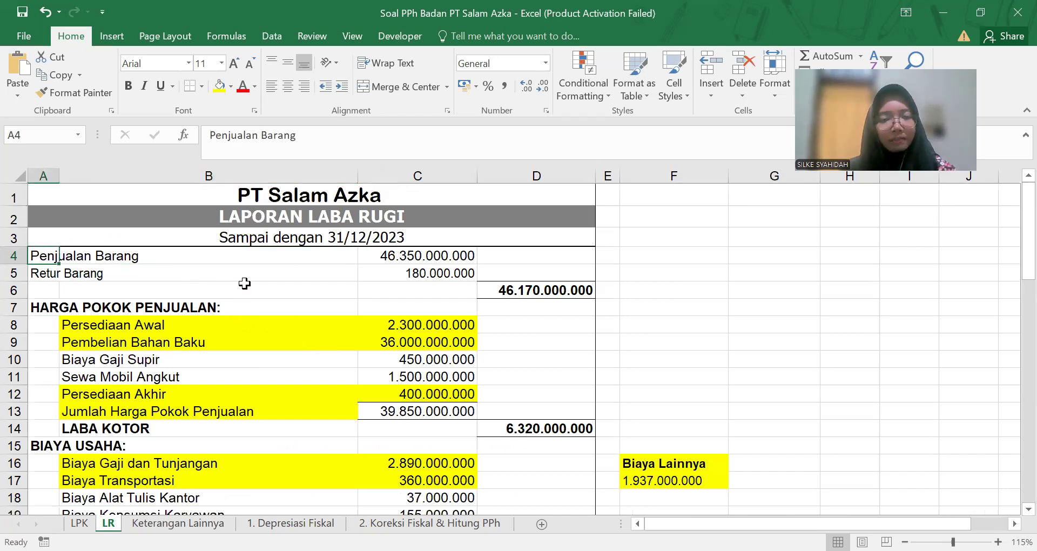
{"action": "left_click_drag", "start_coordinate": [296, 136], "coordinate": [192, 131]}
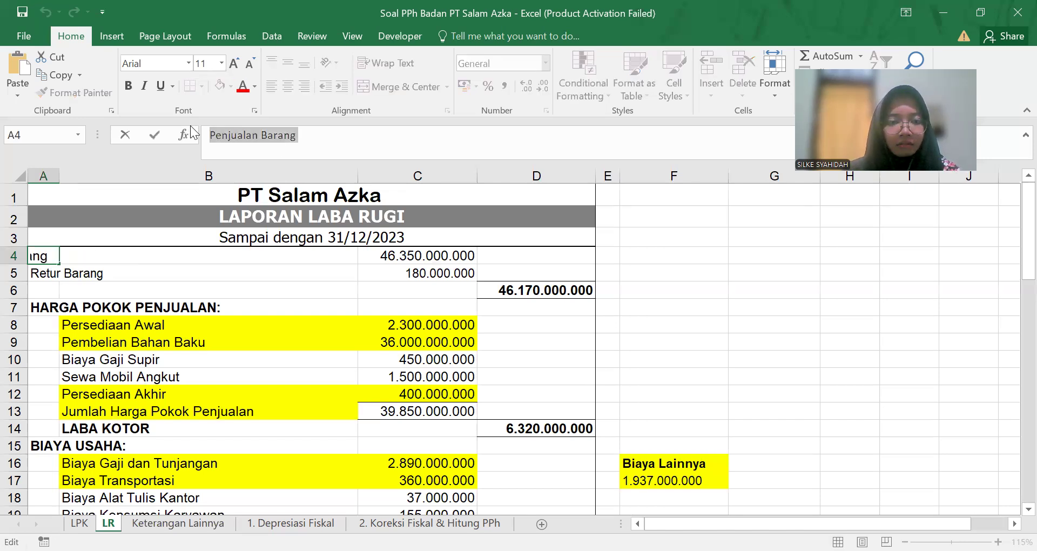
{"action": "key", "text": "ctrl+c"}
{"action": "key", "text": "alt+Tab"}
{"action": "key", "text": "ctrl+v"}
{"action": "key", "text": "Tab"}
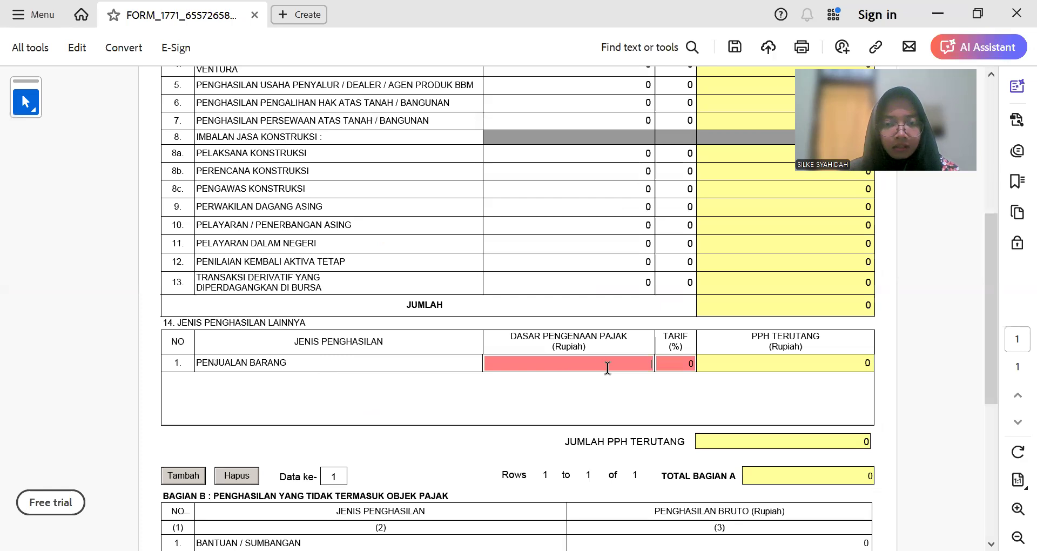
Step: Step through row 1's Tarif and PPh Terutang fields and check the 46.350.000.000 Penjualan Barang amount
{"action": "key", "text": "Tab"}
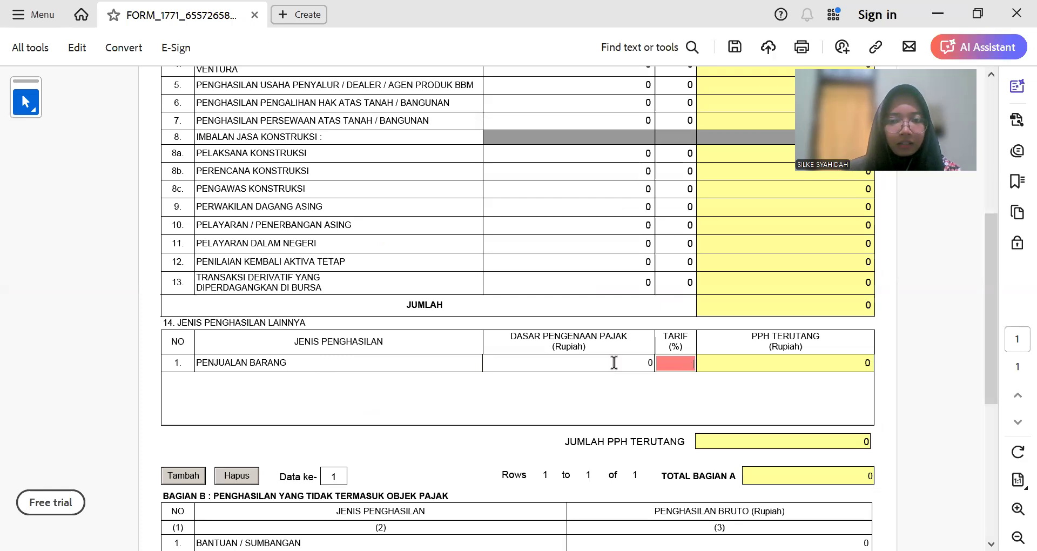
{"action": "key", "text": "Tab"}
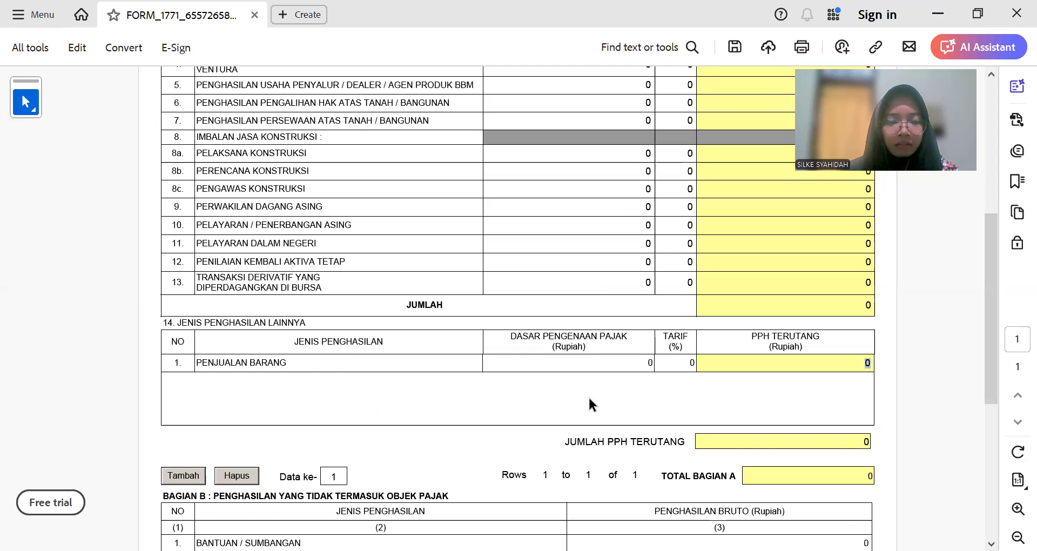
{"action": "scroll", "coordinate": [587, 396], "scroll_direction": "up", "scroll_amount": 4}
{"action": "scroll", "coordinate": [588, 397], "scroll_direction": "down", "scroll_amount": 3}
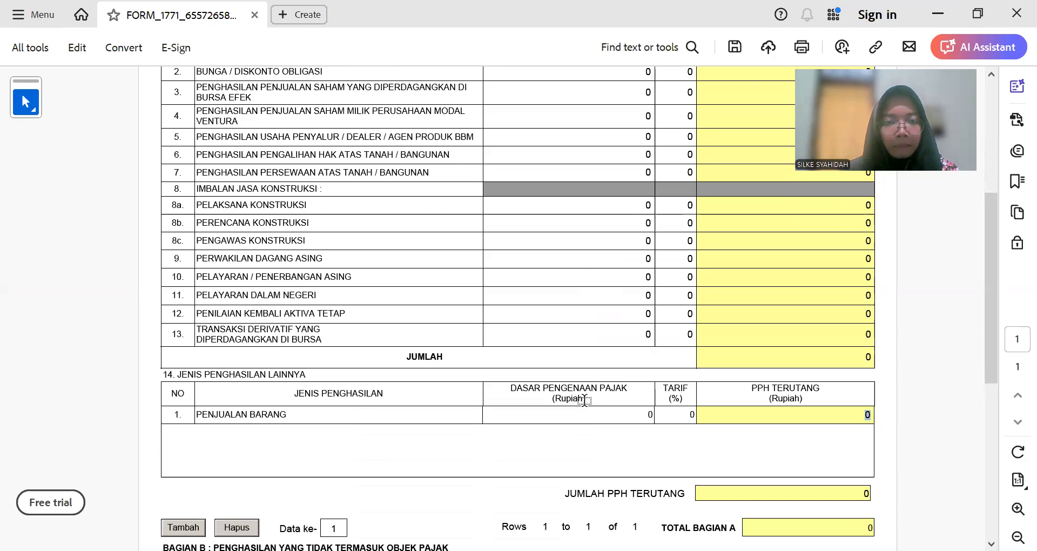
{"action": "key", "text": "alt+Tab"}
{"action": "left_click", "coordinate": [425, 255]}
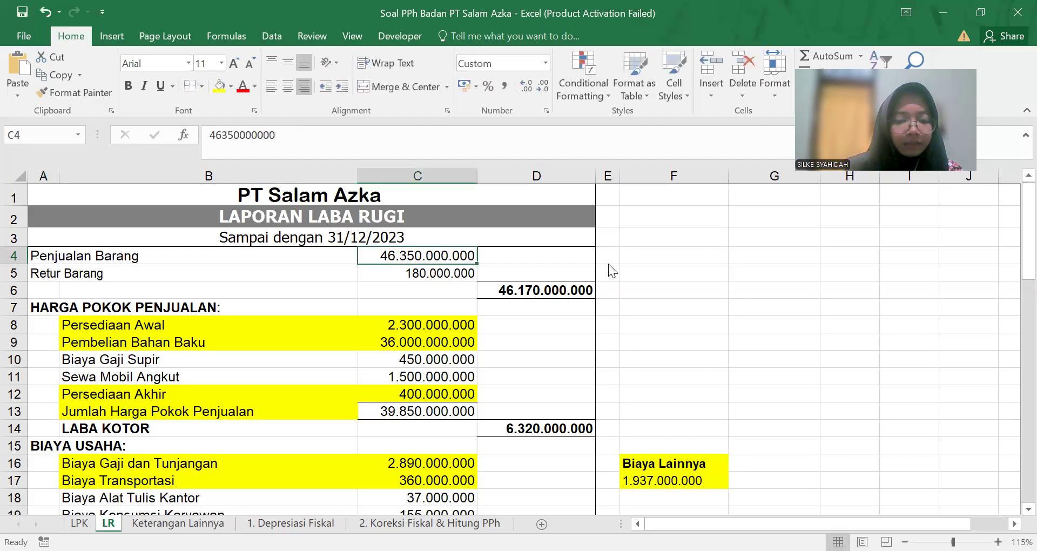
{"action": "key", "text": "alt+Tab"}
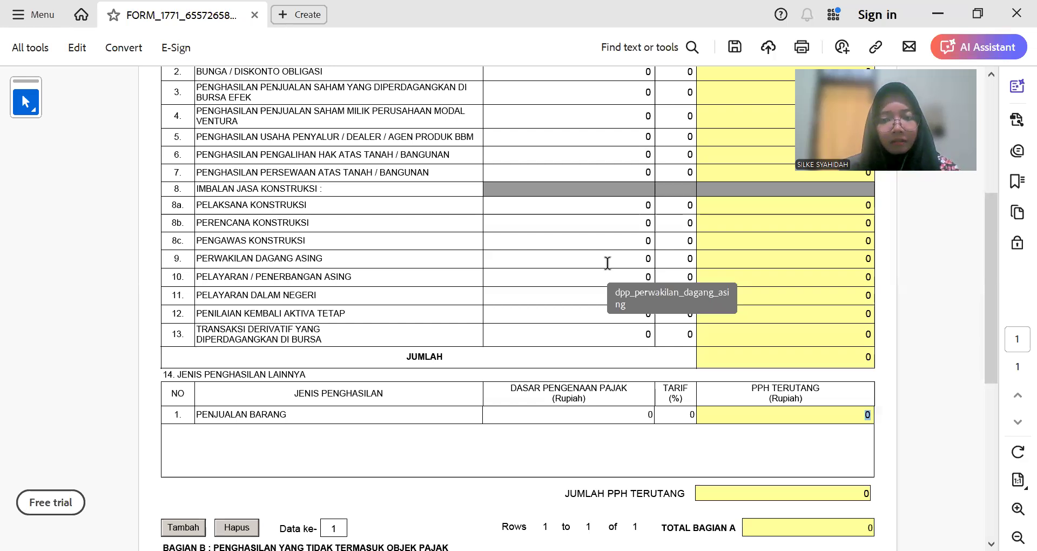
Step: Type 463.500.000 as row 1's Dasar Pengenaan Pajak and review Bagian B
{"action": "left_click", "coordinate": [860, 413]}
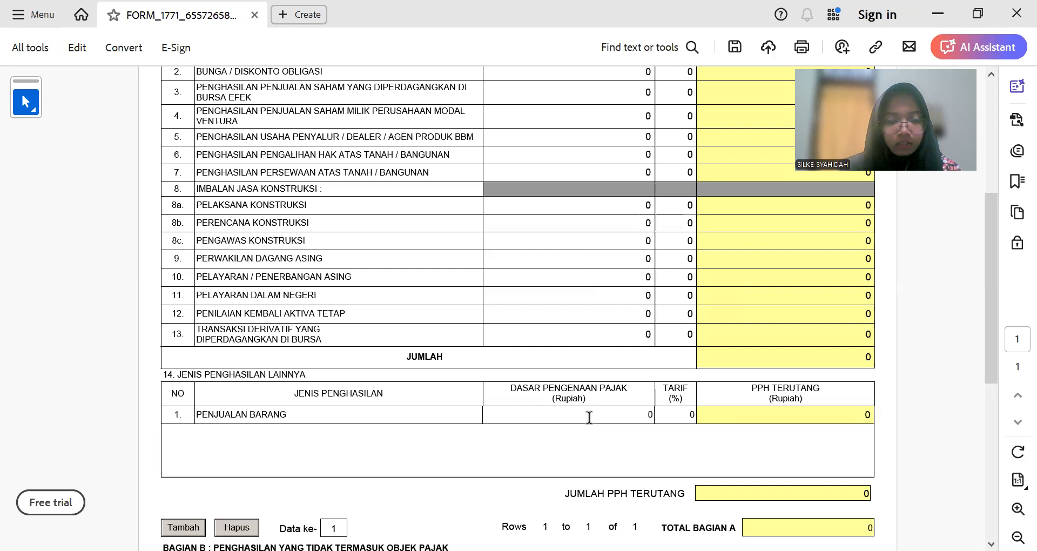
{"action": "type", "text": "463.5"}
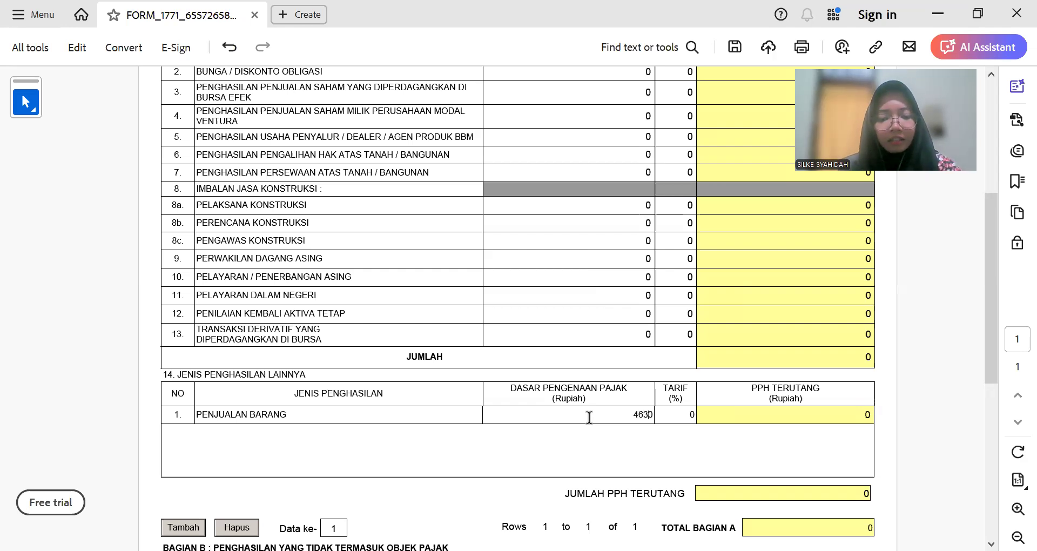
{"action": "type", "text": "000.00"}
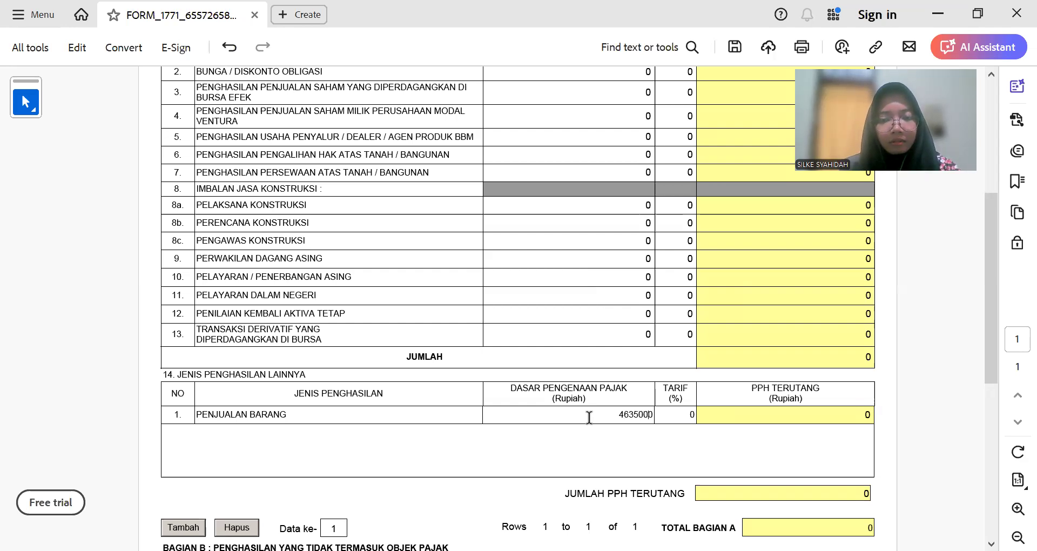
{"action": "key", "text": "Tab"}
{"action": "key", "text": "Tab"}
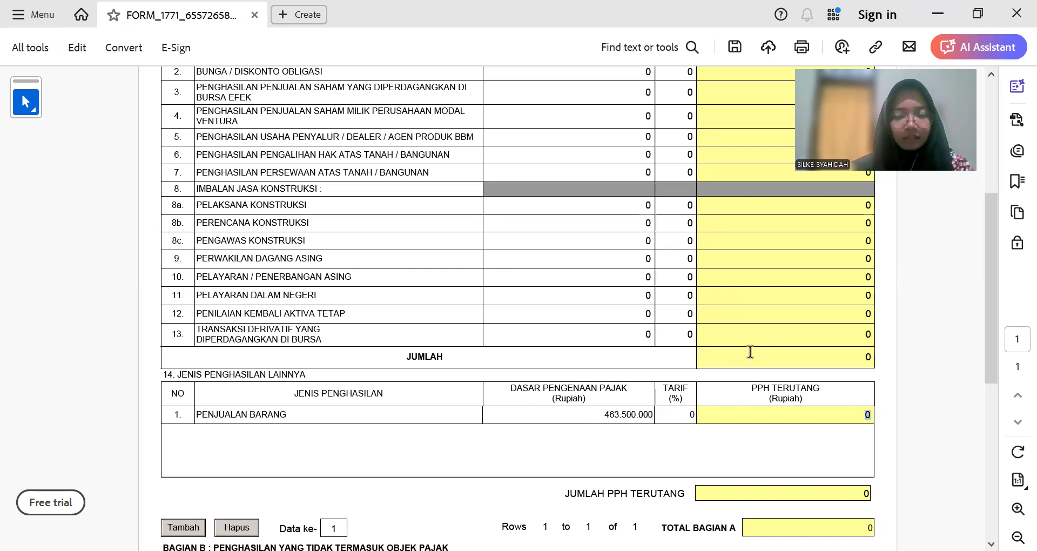
{"action": "scroll", "coordinate": [597, 369], "scroll_direction": "down", "scroll_amount": 5}
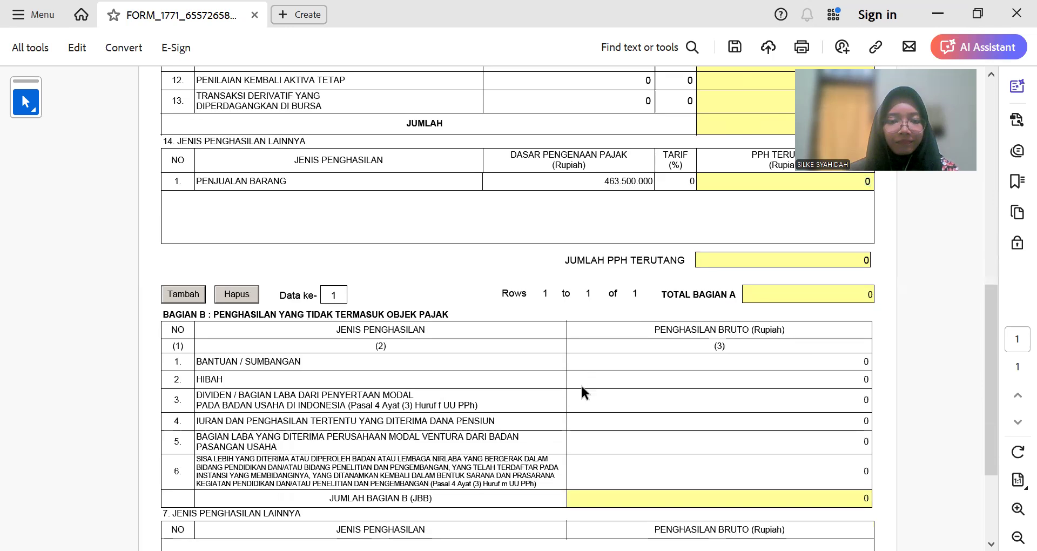
{"action": "scroll", "coordinate": [534, 399], "scroll_direction": "down", "scroll_amount": 2}
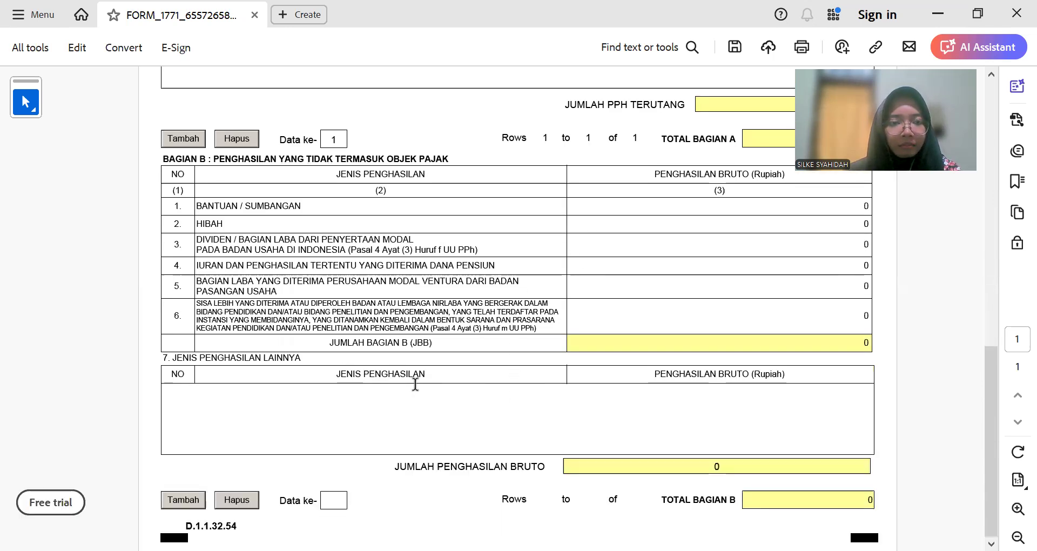
{"action": "scroll", "coordinate": [415, 383], "scroll_direction": "up", "scroll_amount": 13}
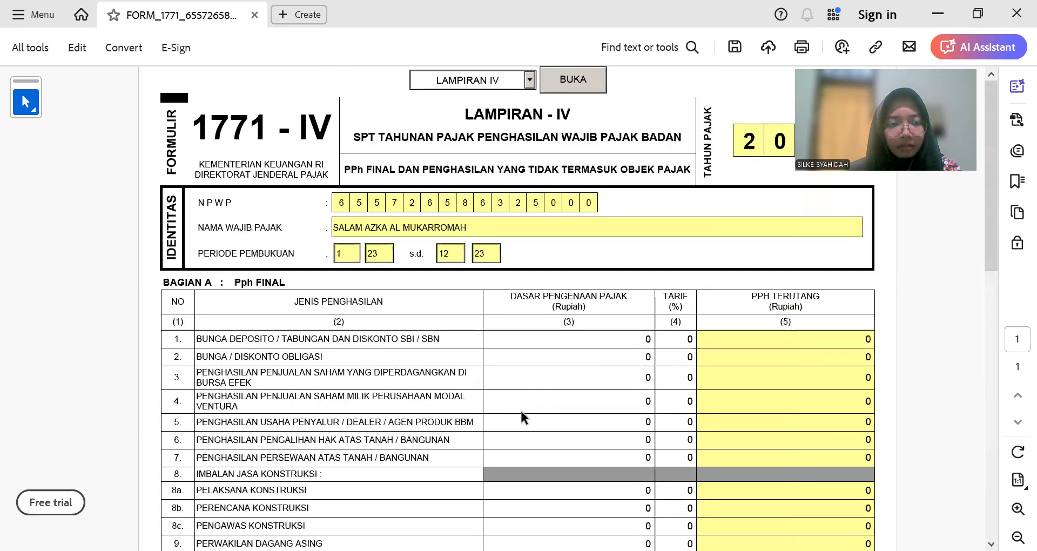
Step: Switch between Lampiran IV and the LR sheet, ending on 46.170.000.000 net sales and 6.320.000.000 gross profit
{"action": "key", "text": "alt+Tab"}
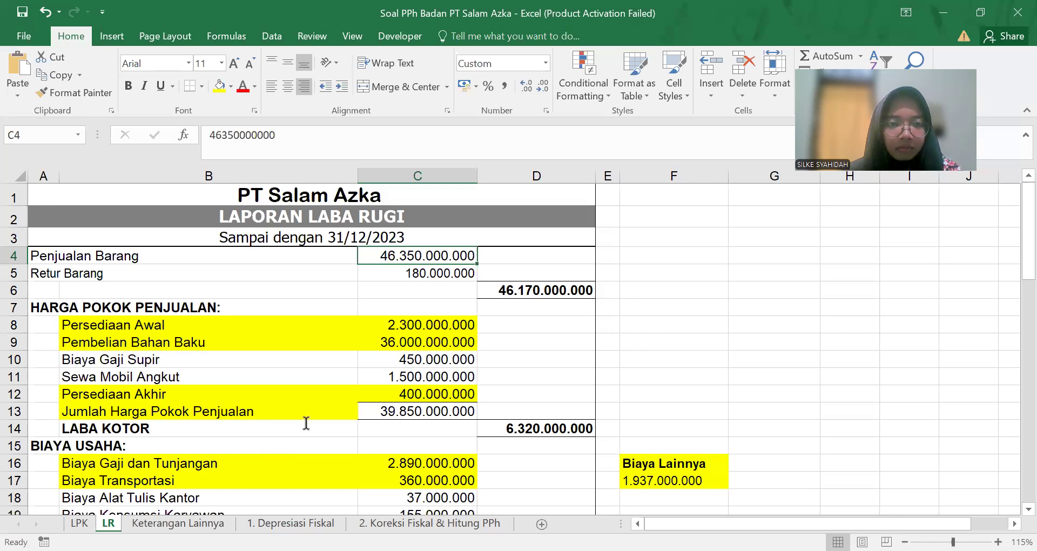
{"action": "key", "text": "alt+Tab"}
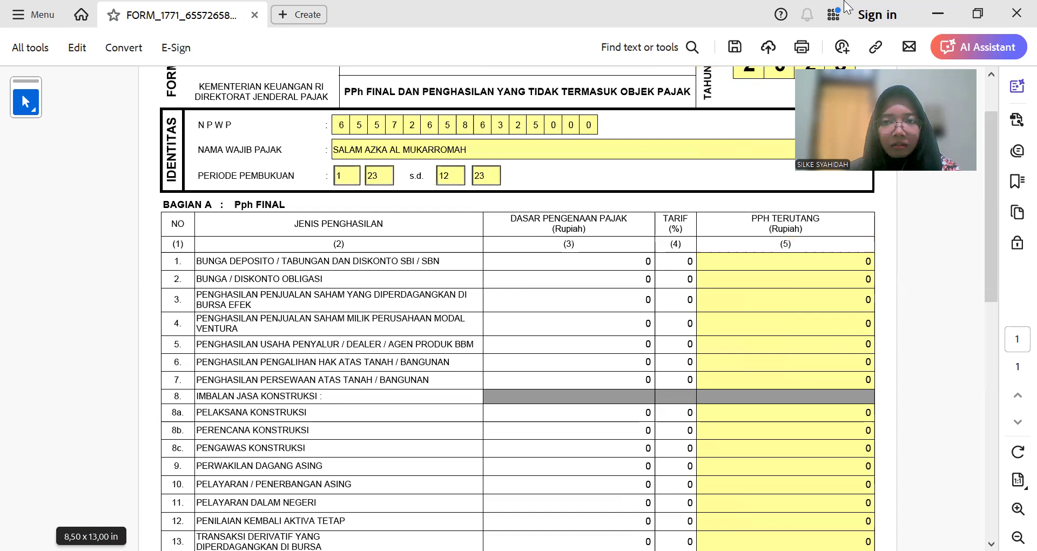
{"action": "key", "text": "alt+Tab"}
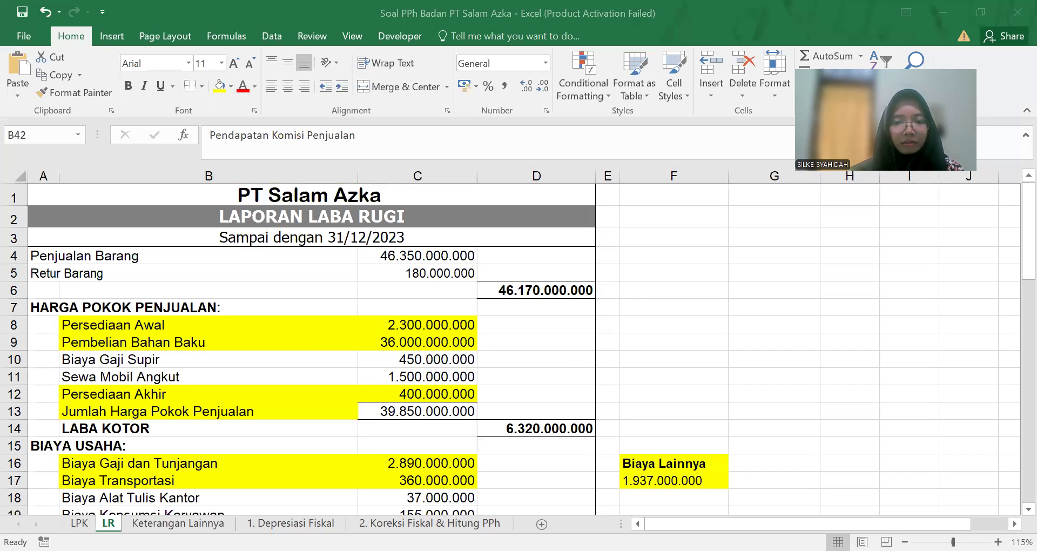
{"action": "key", "text": "alt+Tab"}
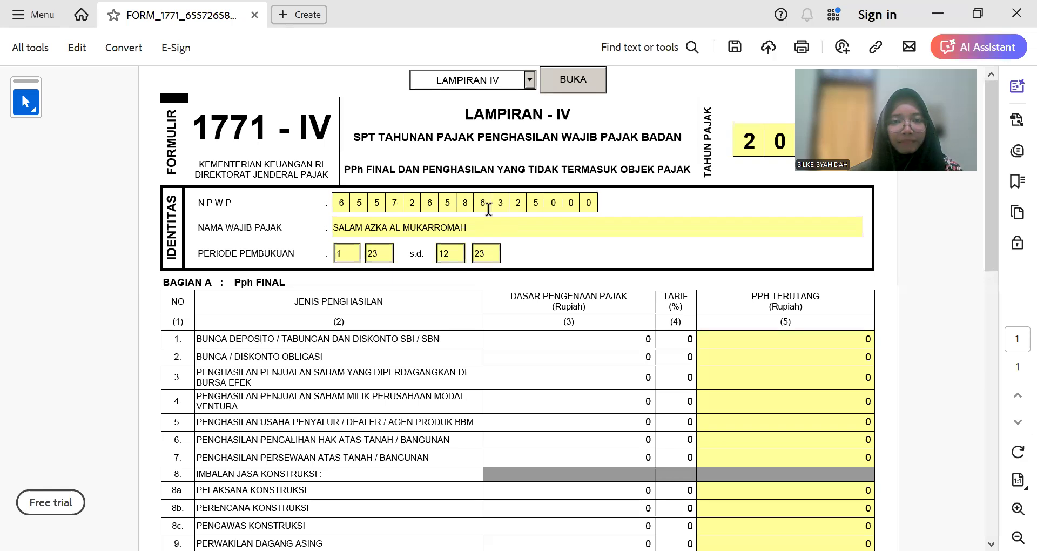
{"action": "scroll", "coordinate": [481, 298], "scroll_direction": "down", "scroll_amount": 3}
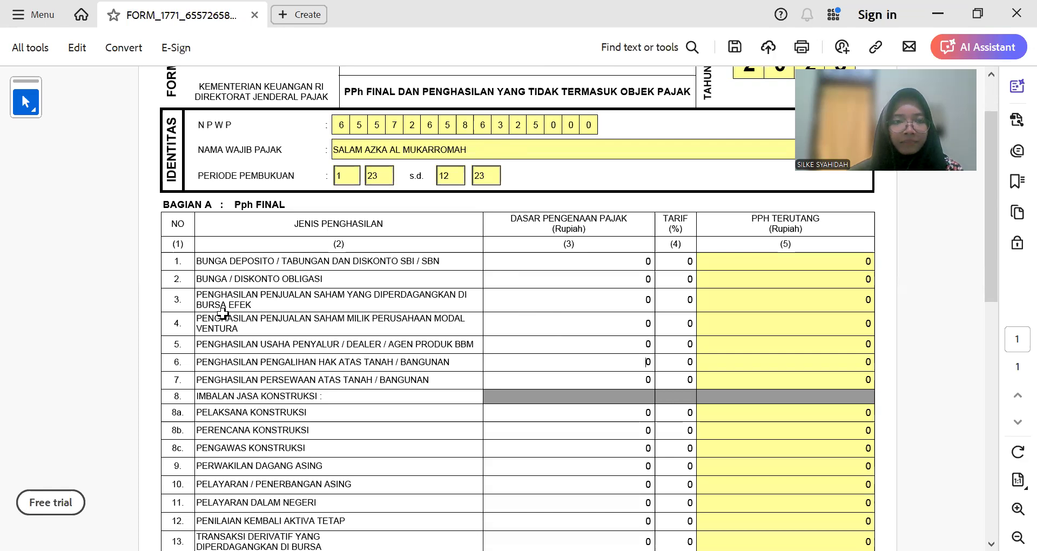
{"action": "key", "text": "alt+Tab"}
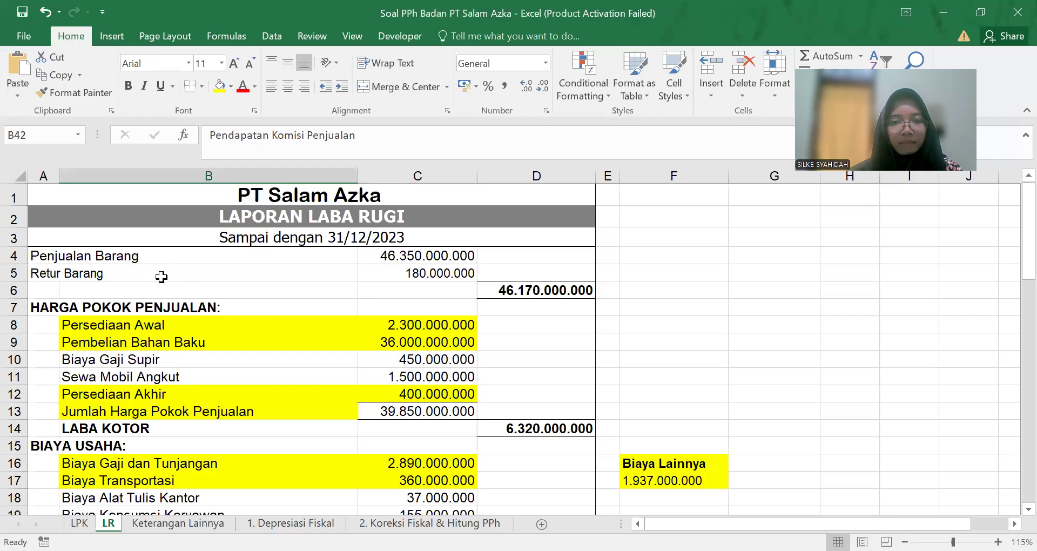
Step: Check the Pendapatan Sewa Tempat Parkir item and place the caret in row 1's tax base field
{"action": "scroll", "coordinate": [161, 276], "scroll_direction": "down", "scroll_amount": 6}
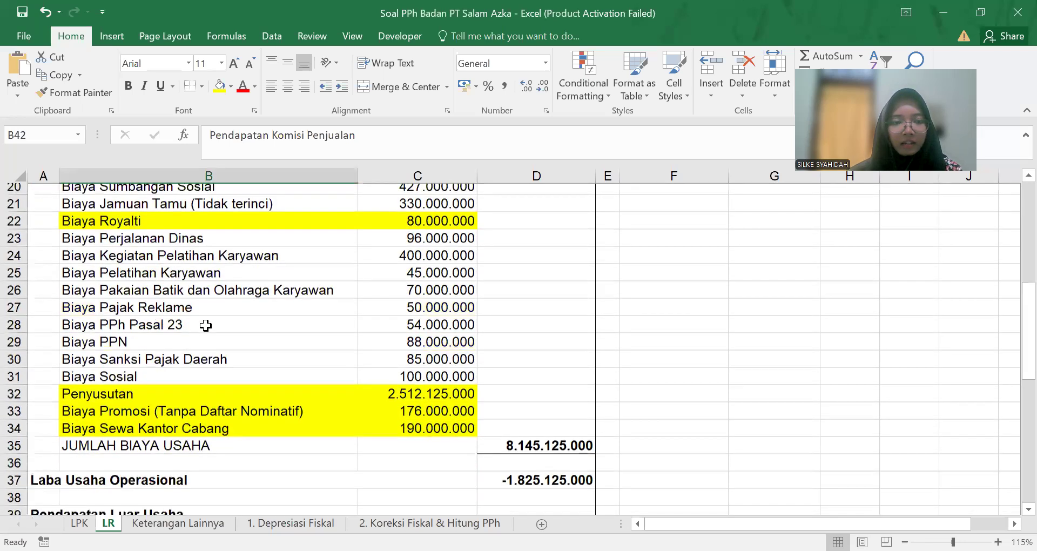
{"action": "scroll", "coordinate": [206, 326], "scroll_direction": "down", "scroll_amount": 4}
{"action": "scroll", "coordinate": [243, 301], "scroll_direction": "down", "scroll_amount": 1}
{"action": "left_click", "coordinate": [244, 303]}
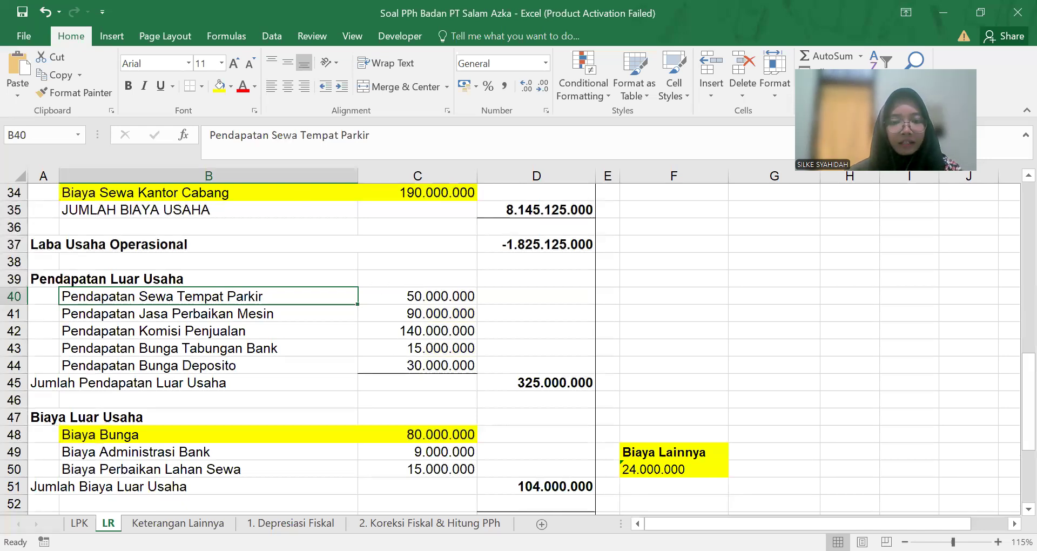
{"action": "key", "text": "alt+Tab"}
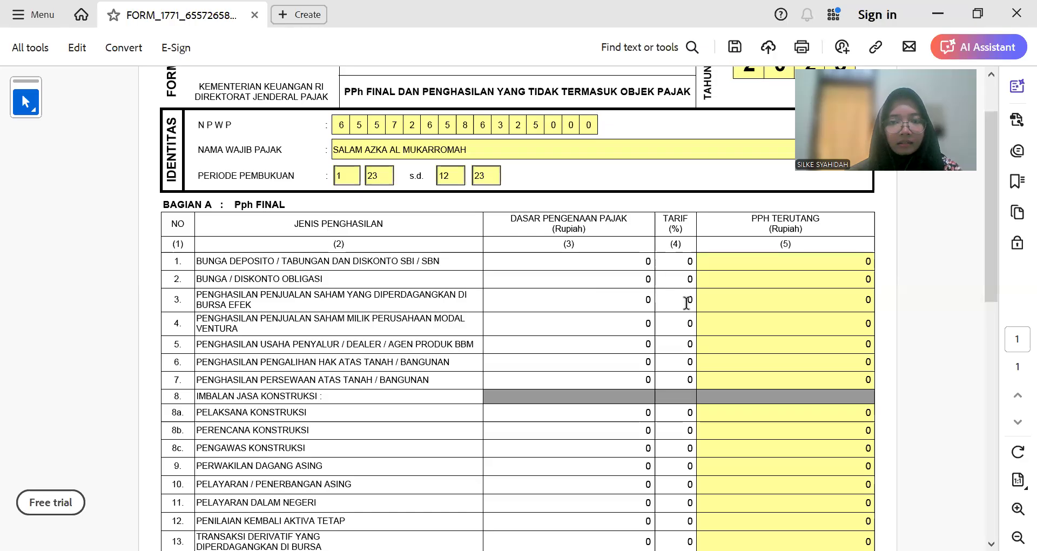
{"action": "scroll", "coordinate": [640, 288], "scroll_direction": "up", "scroll_amount": 1}
{"action": "left_click", "coordinate": [640, 288]}
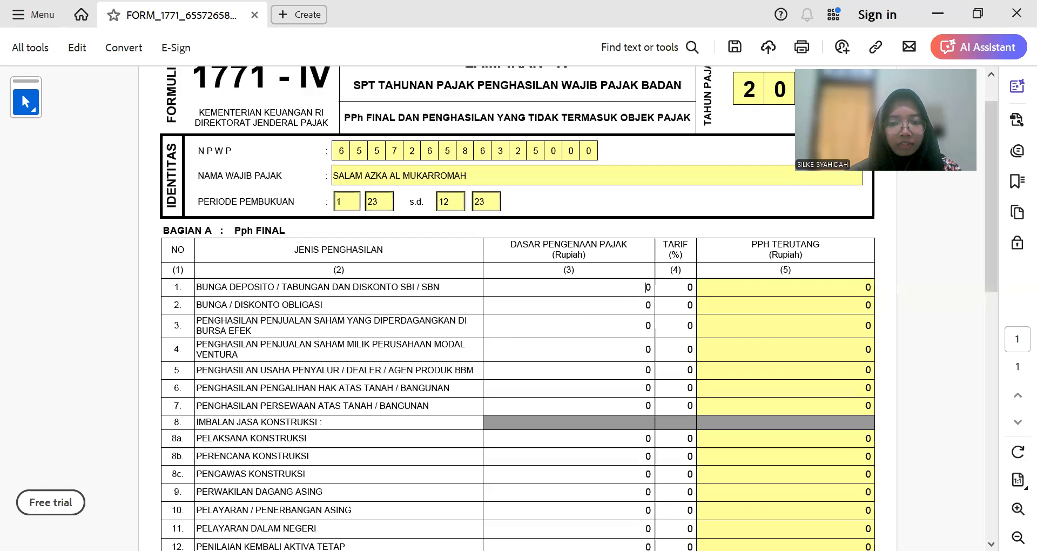
Step: Review the bank savings and deposit interest items under Pendapatan Luar Usaha
{"action": "key", "text": "alt+Tab"}
{"action": "left_click", "coordinate": [275, 348]}
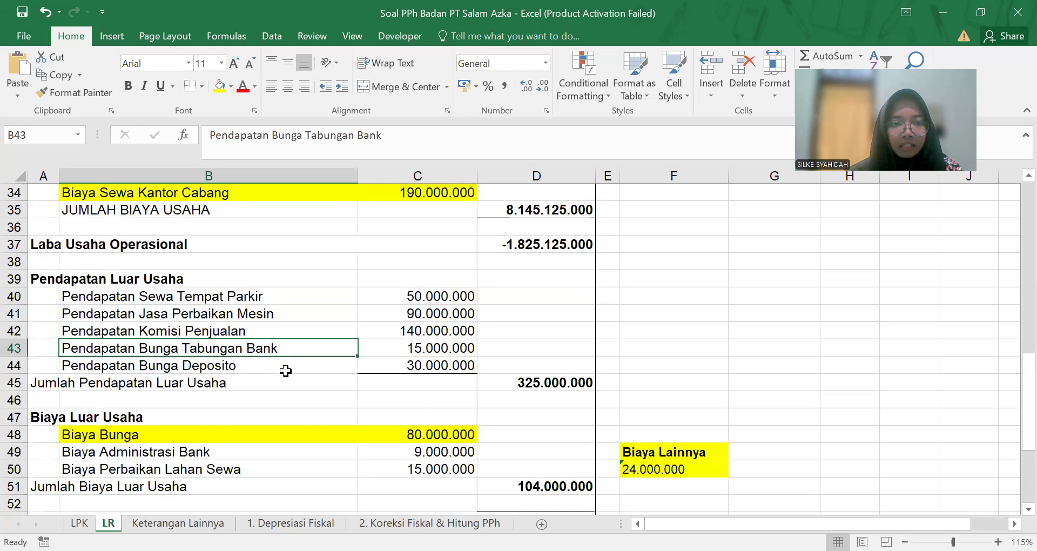
{"action": "left_click", "coordinate": [279, 368]}
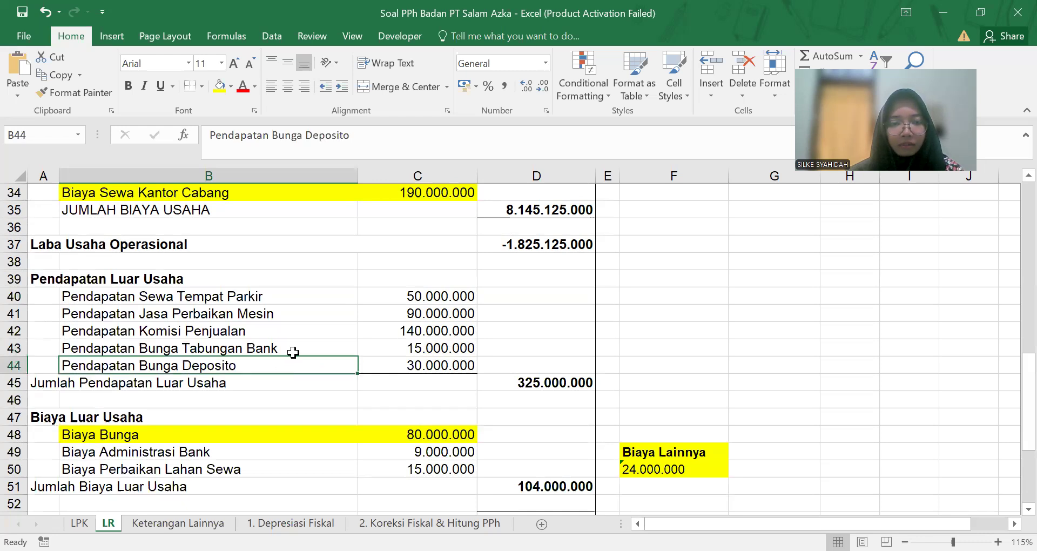
{"action": "left_click", "coordinate": [294, 351]}
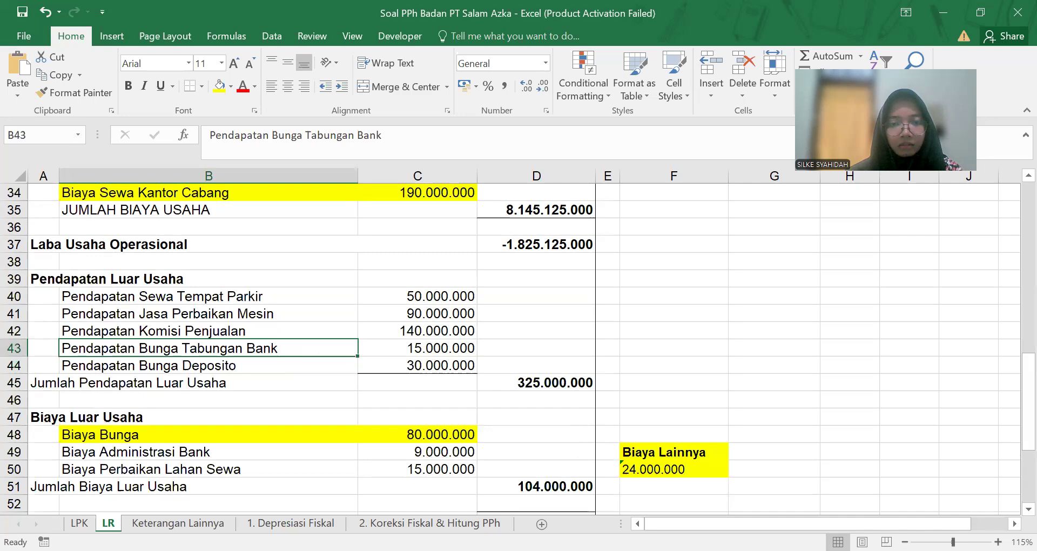
{"action": "key", "text": "alt+Tab"}
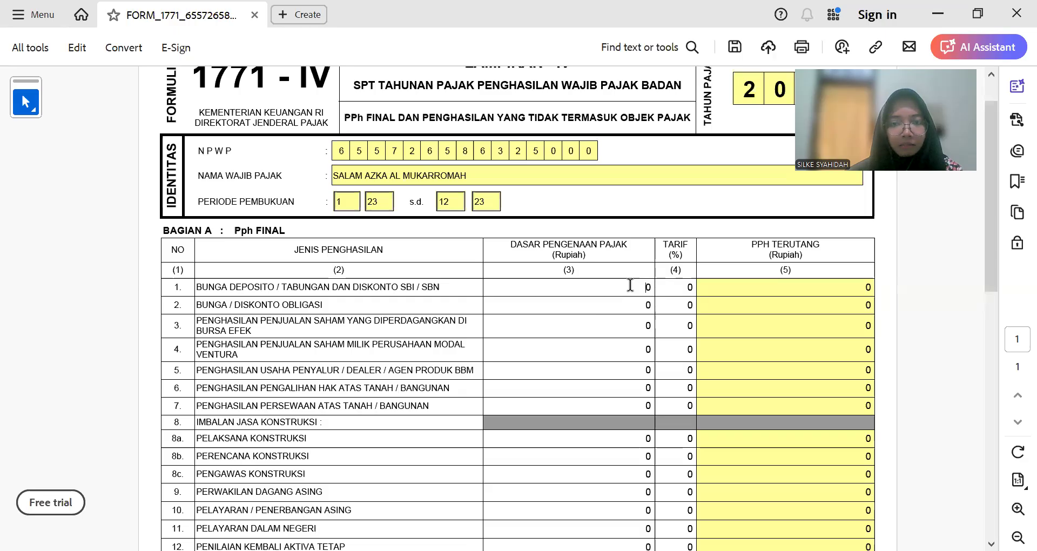
Step: Give row 1 Bunga Deposito a 45.000.000 base at 20%, yielding 9.000.000 tax due
{"action": "type", "text": "45.0"}
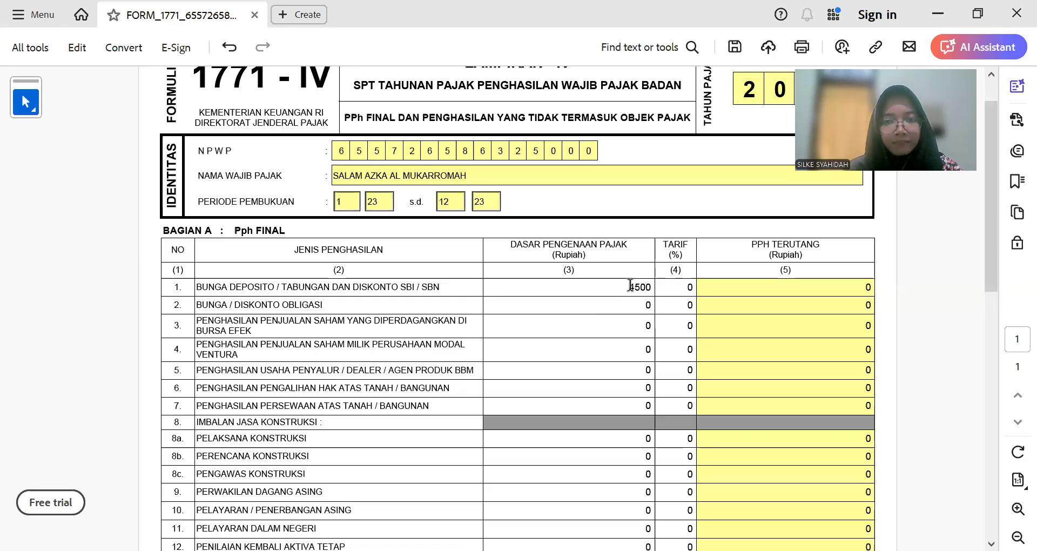
{"action": "type", "text": "00.00"}
{"action": "key", "text": "Tab"}
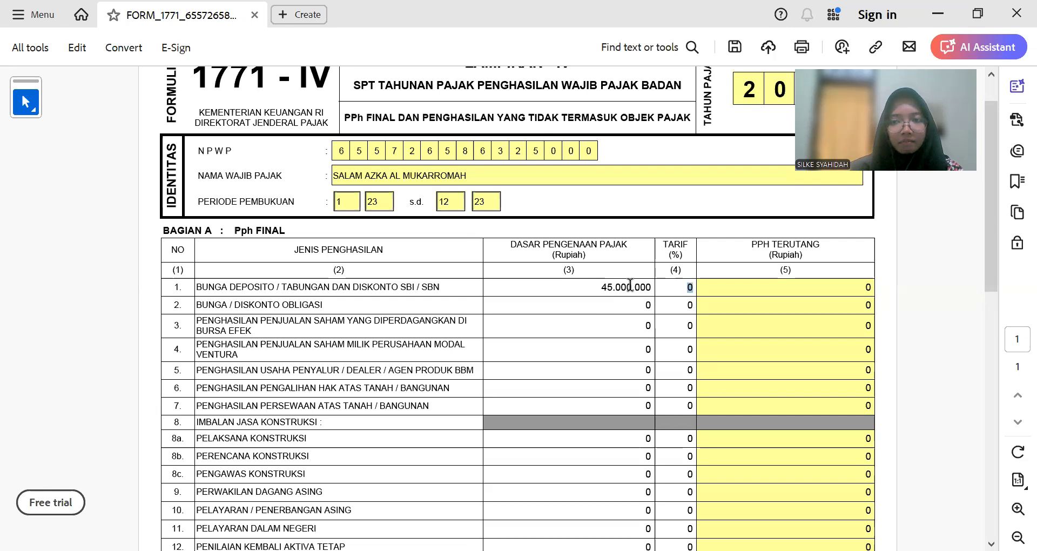
{"action": "type", "text": "20"}
{"action": "key", "text": "Tab"}
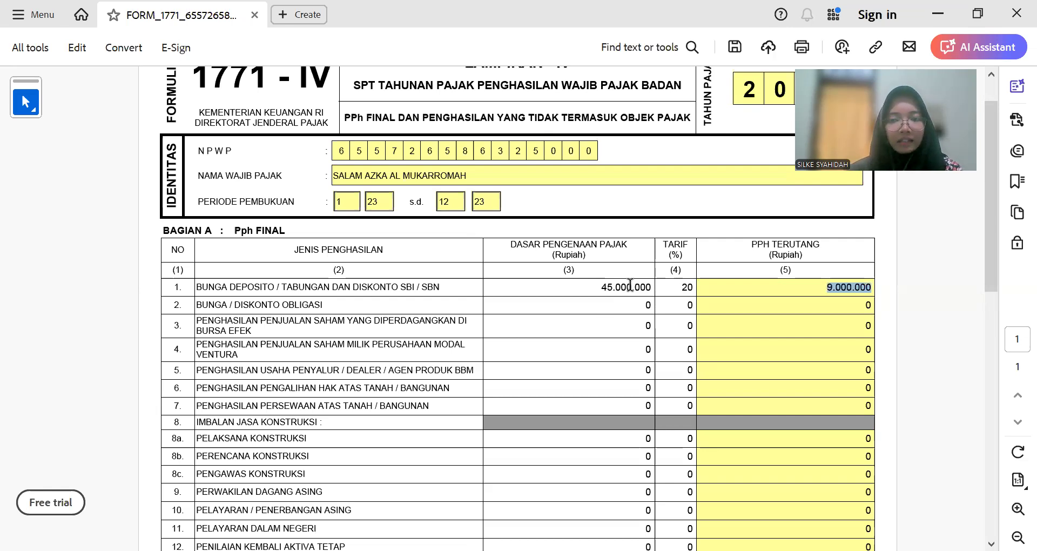
Step: Place the caret in row 3's tax base field and turn back to the profit-and-loss workbook
{"action": "left_click", "coordinate": [629, 329]}
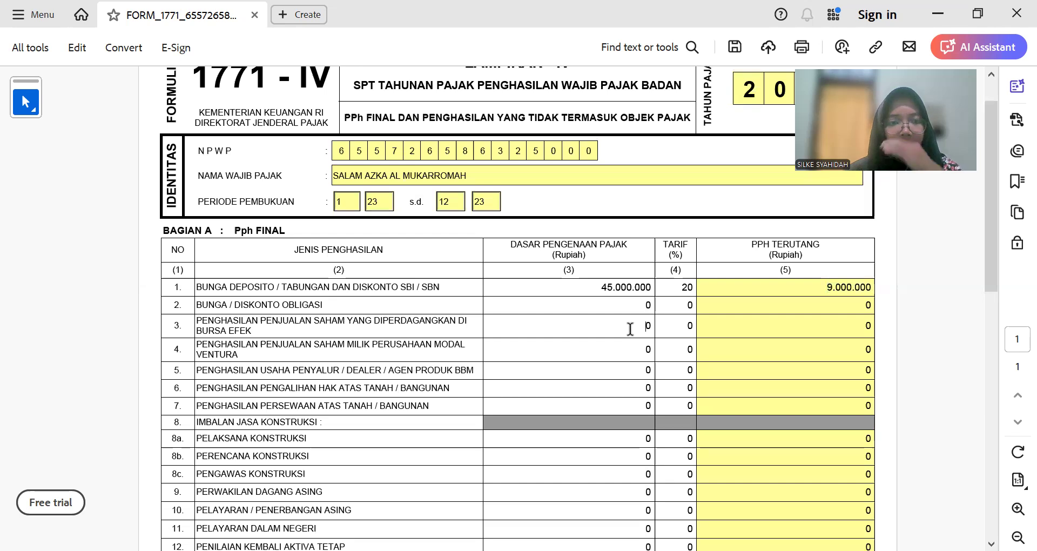
{"action": "scroll", "coordinate": [629, 328], "scroll_direction": "down", "scroll_amount": 2}
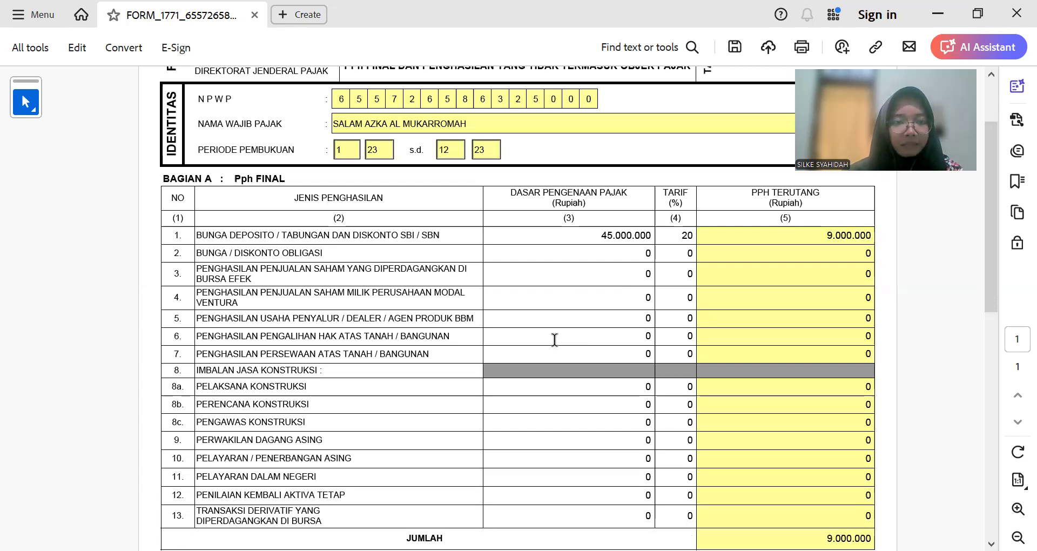
{"action": "key", "text": "alt+Tab"}
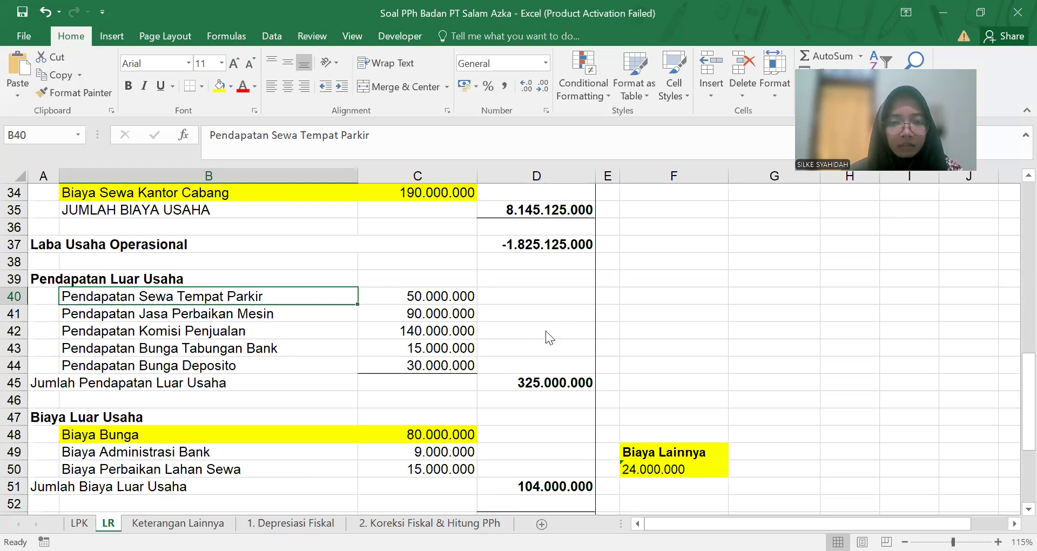
Step: Enter row 7 rental income as 50.000.000 at 10%, bringing the Bagian A total to 14.000.000
{"action": "key", "text": "alt+Tab"}
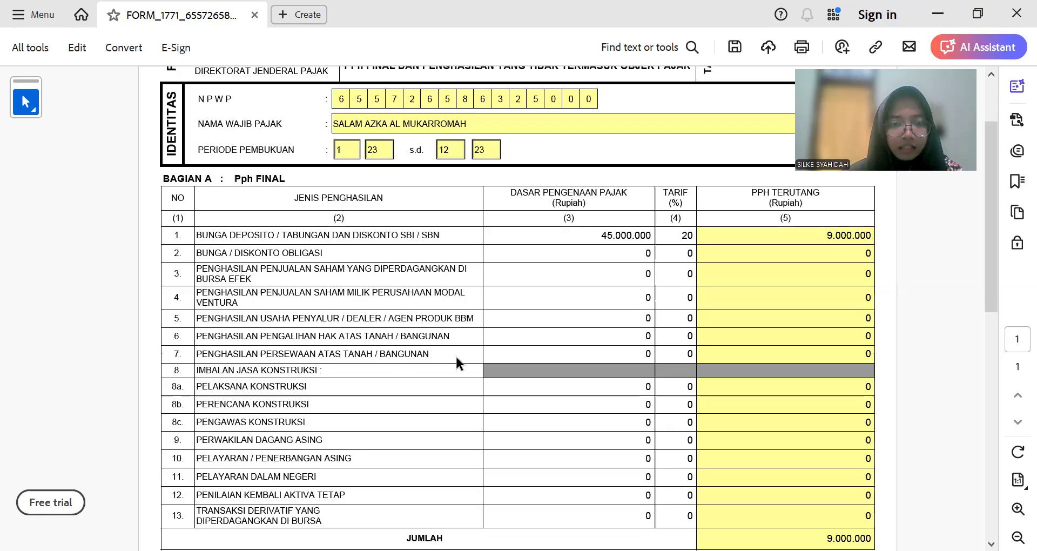
{"action": "key", "text": "Tab"}
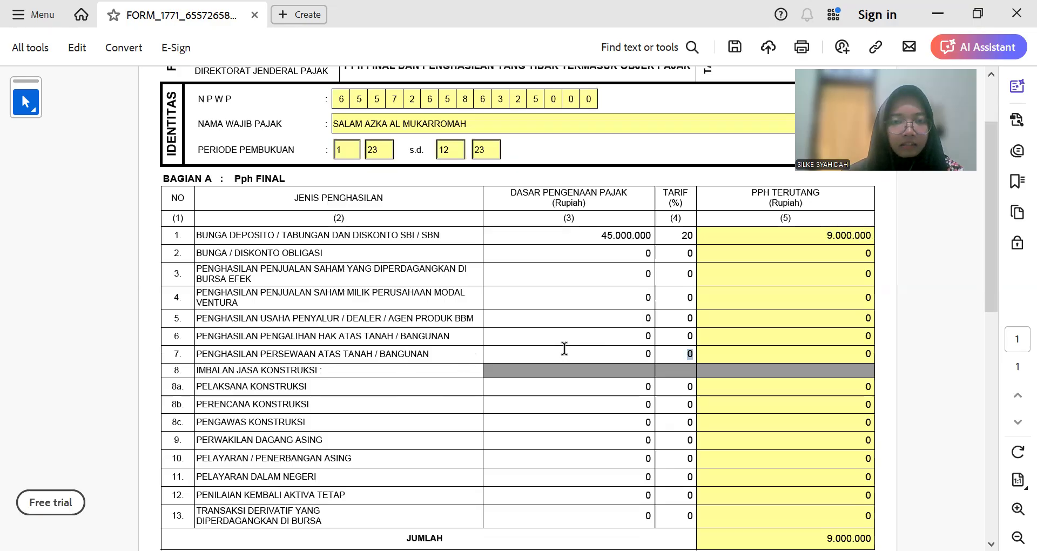
{"action": "left_click", "coordinate": [564, 348]}
{"action": "type", "text": "50"}
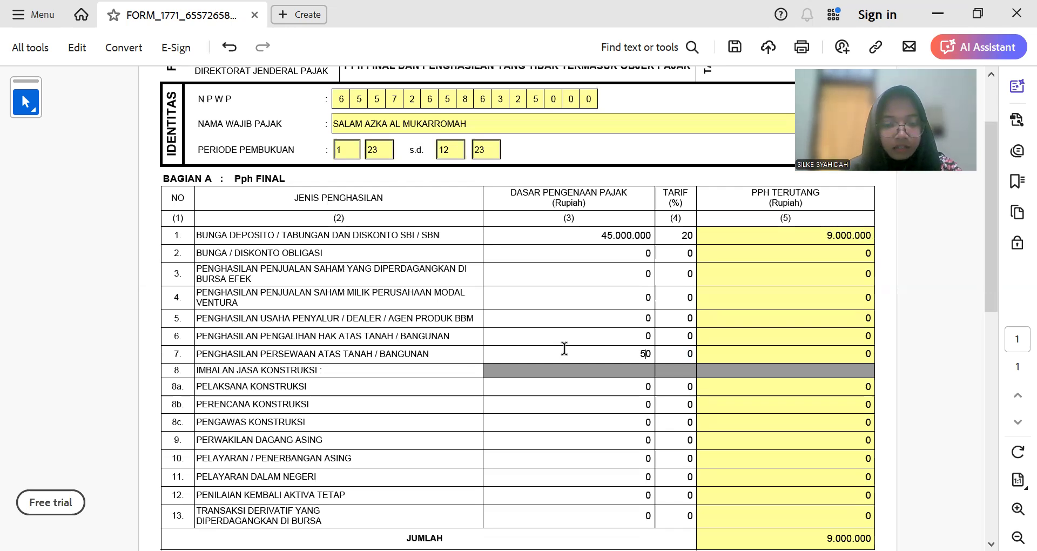
{"action": "type", "text": "00"}
{"action": "key", "text": "BackSpace"}
{"action": "key", "text": "BackSpace"}
{"action": "key", "text": "BackSpace"}
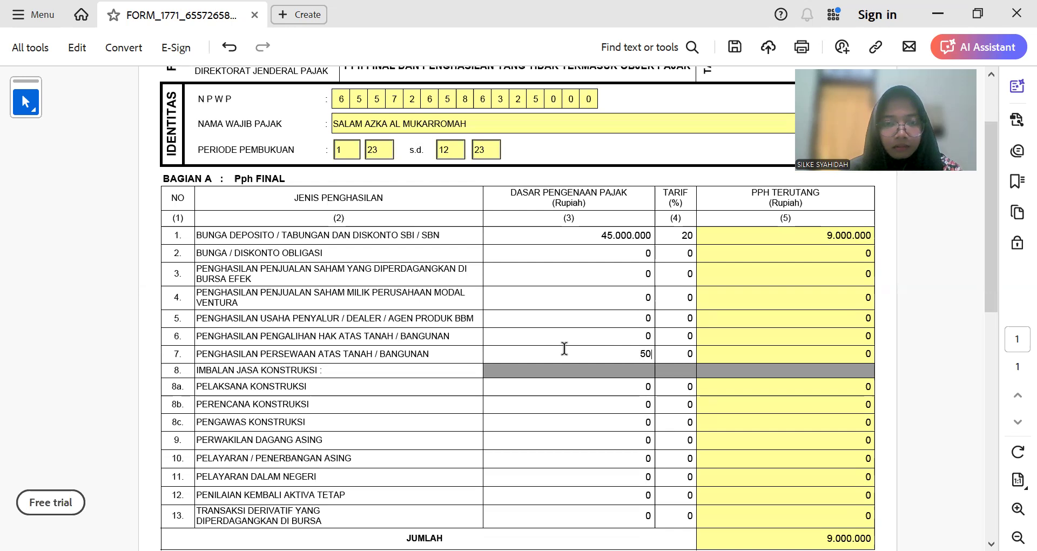
{"action": "type", "text": "000"}
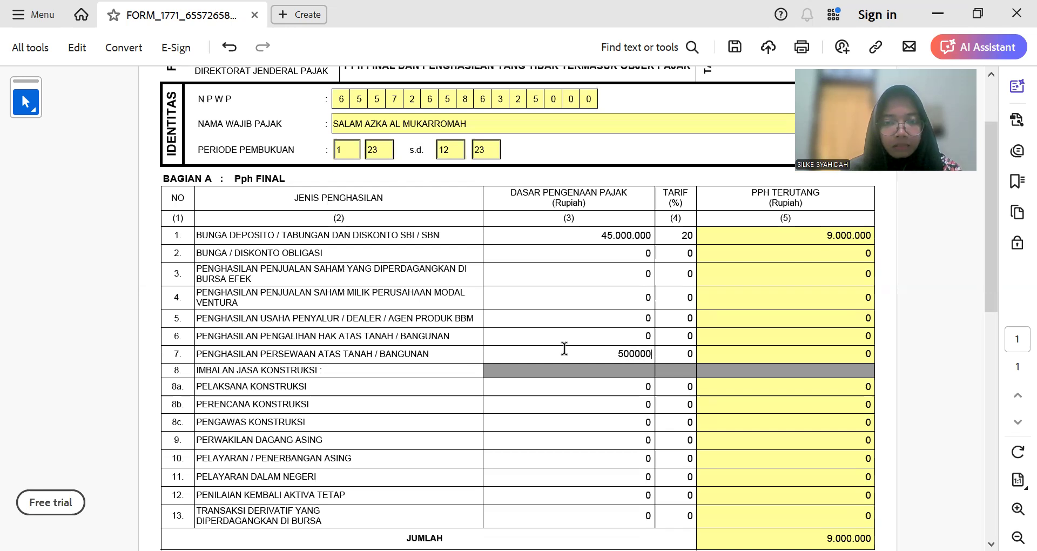
{"action": "type", "text": ".000"}
{"action": "key", "text": "Tab"}
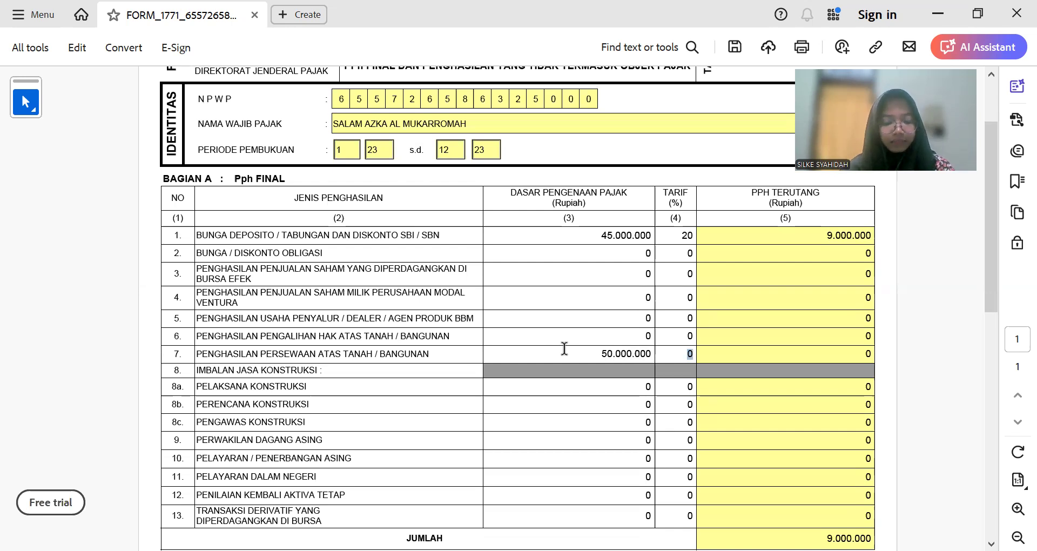
{"action": "type", "text": "10"}
{"action": "key", "text": "Tab"}
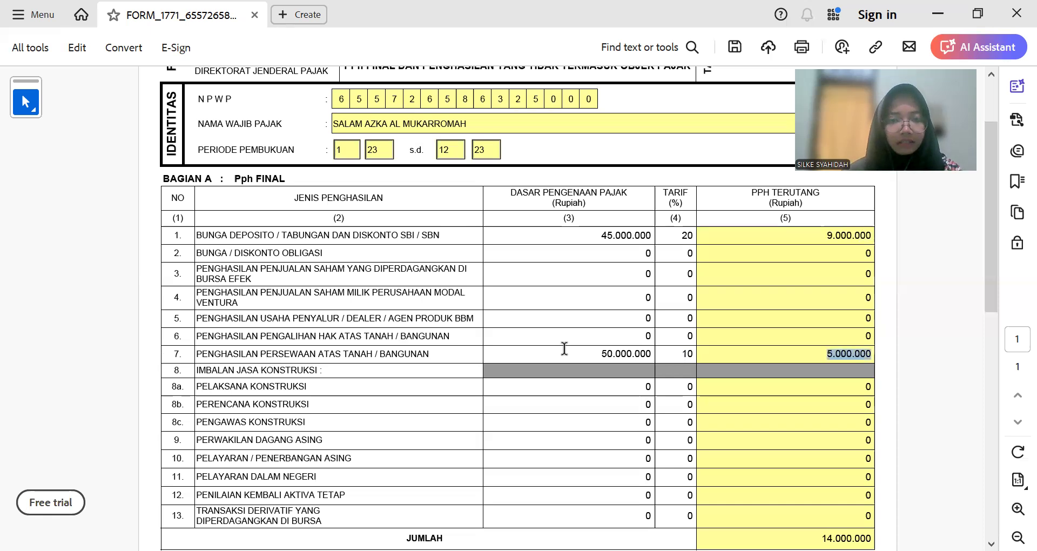
{"action": "left_click", "coordinate": [588, 337]}
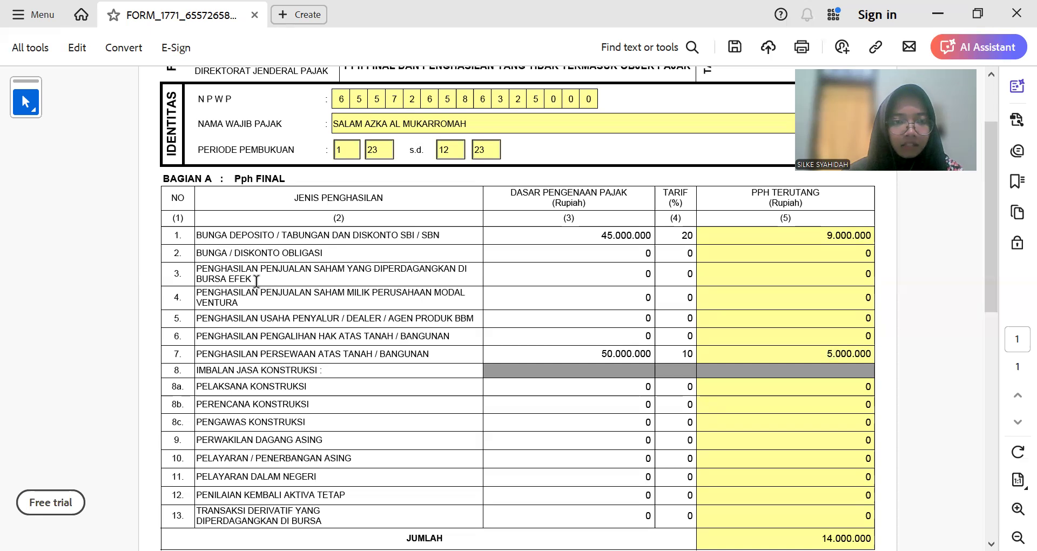
{"action": "scroll", "coordinate": [257, 281], "scroll_direction": "down", "scroll_amount": 1}
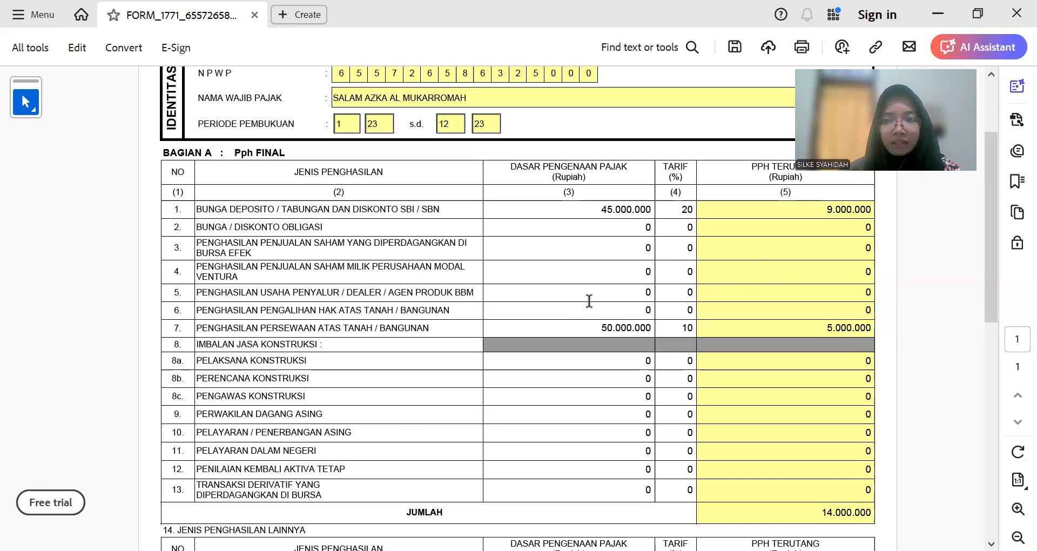
{"action": "scroll", "coordinate": [589, 301], "scroll_direction": "down", "scroll_amount": 3}
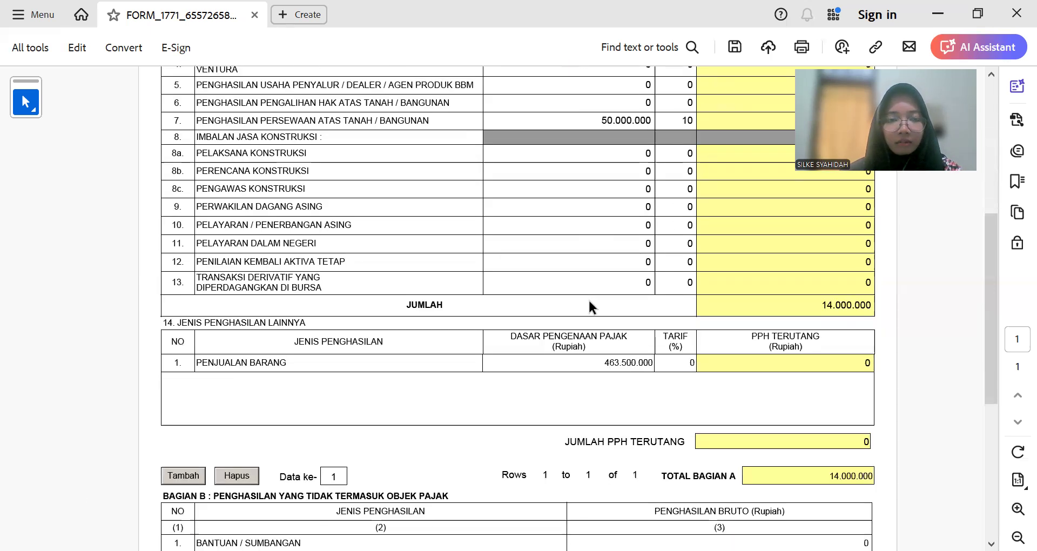
{"action": "scroll", "coordinate": [588, 305], "scroll_direction": "down", "scroll_amount": 1}
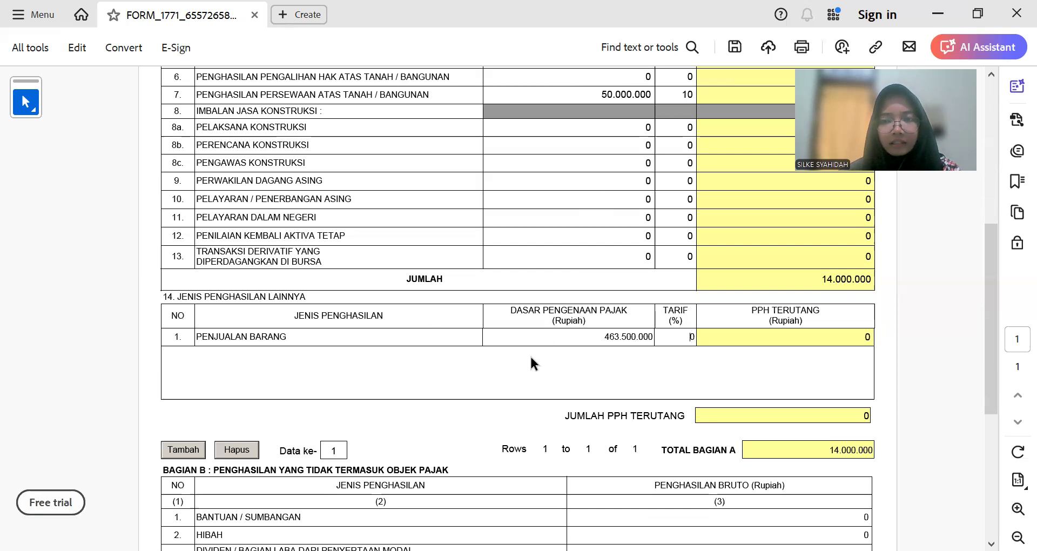
{"action": "scroll", "coordinate": [530, 356], "scroll_direction": "down", "scroll_amount": 5}
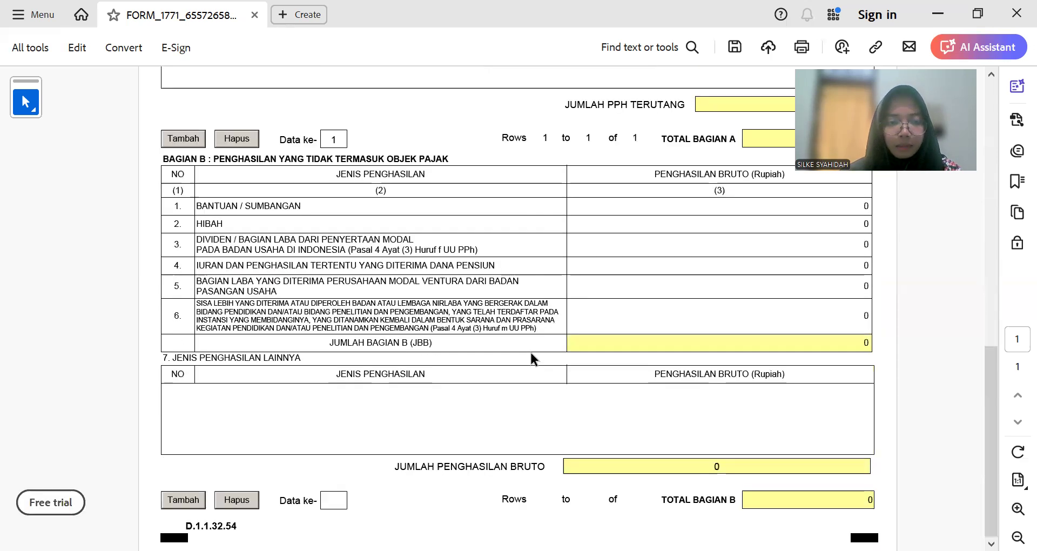
{"action": "scroll", "coordinate": [530, 352], "scroll_direction": "up", "scroll_amount": 10}
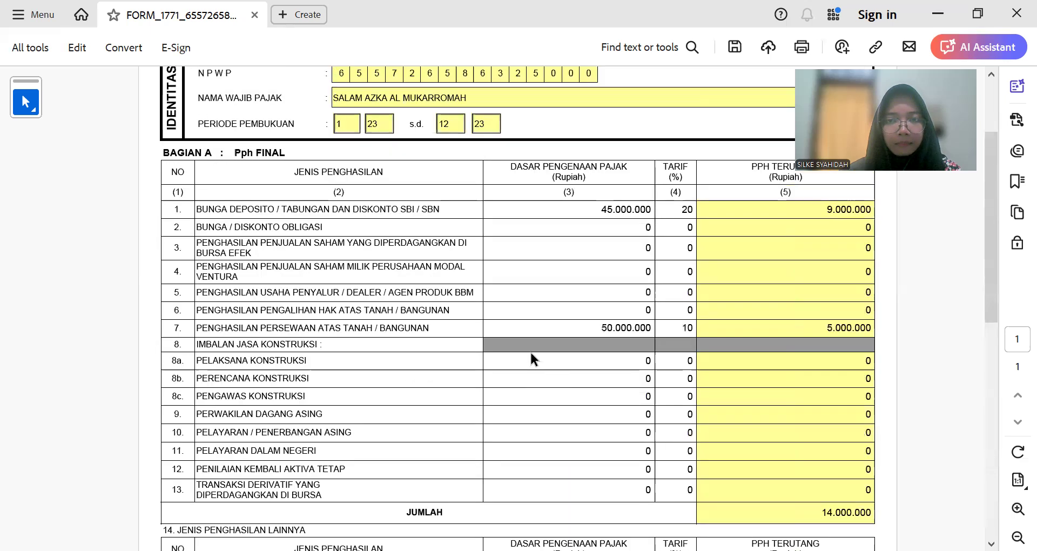
{"action": "scroll", "coordinate": [531, 356], "scroll_direction": "up", "scroll_amount": 3}
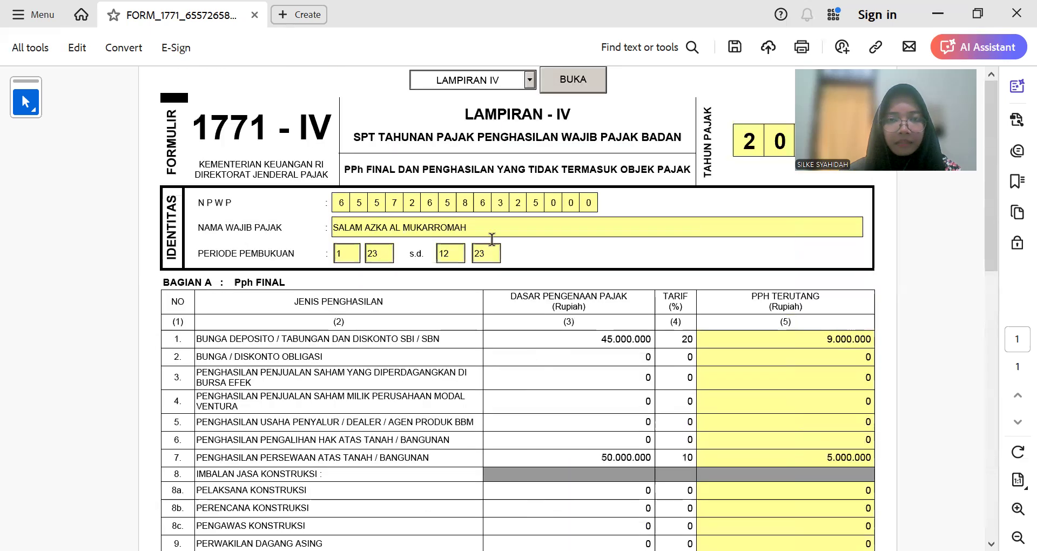
{"action": "scroll", "coordinate": [465, 291], "scroll_direction": "down", "scroll_amount": 12}
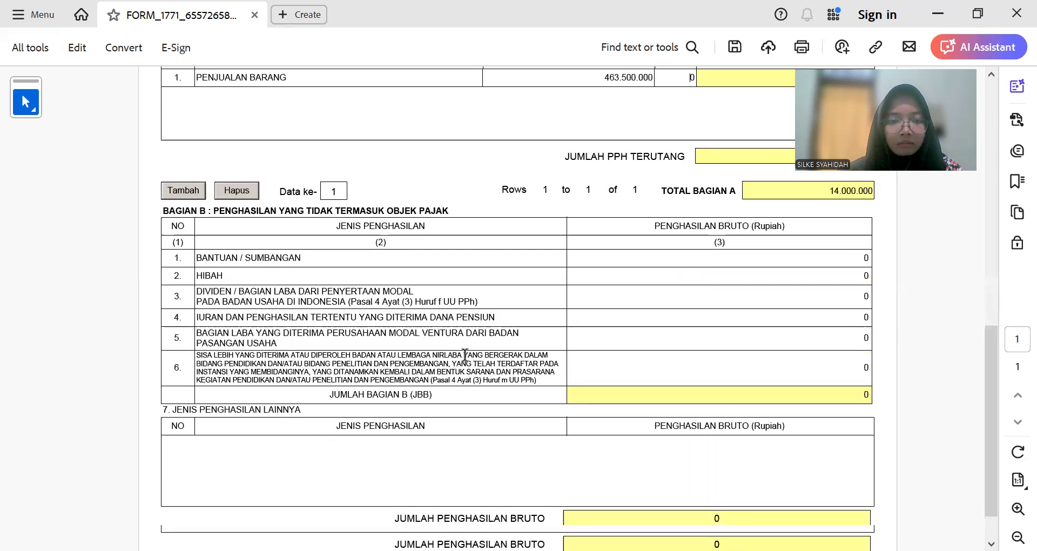
{"action": "scroll", "coordinate": [456, 357], "scroll_direction": "down", "scroll_amount": 1}
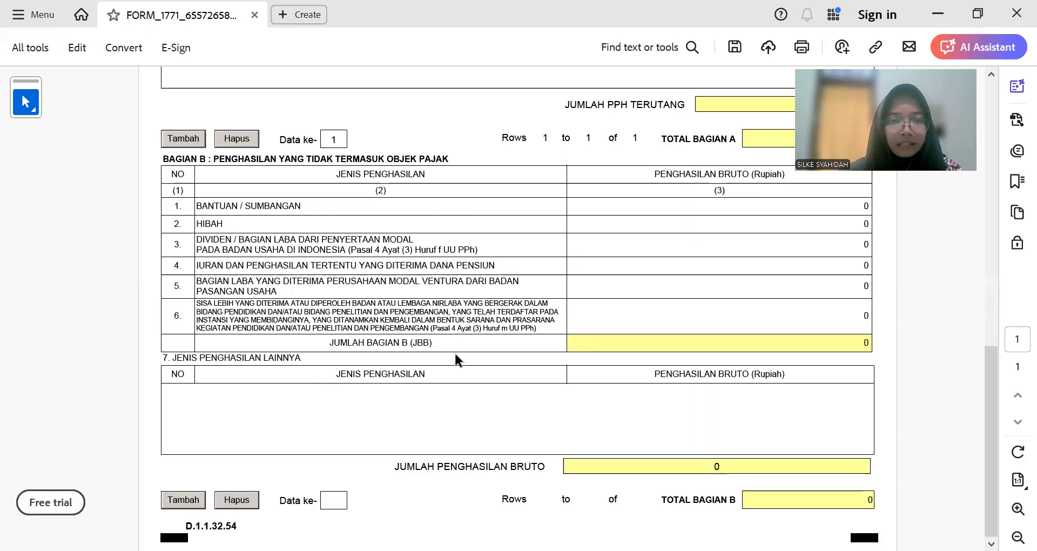
{"action": "scroll", "coordinate": [447, 366], "scroll_direction": "up", "scroll_amount": 1}
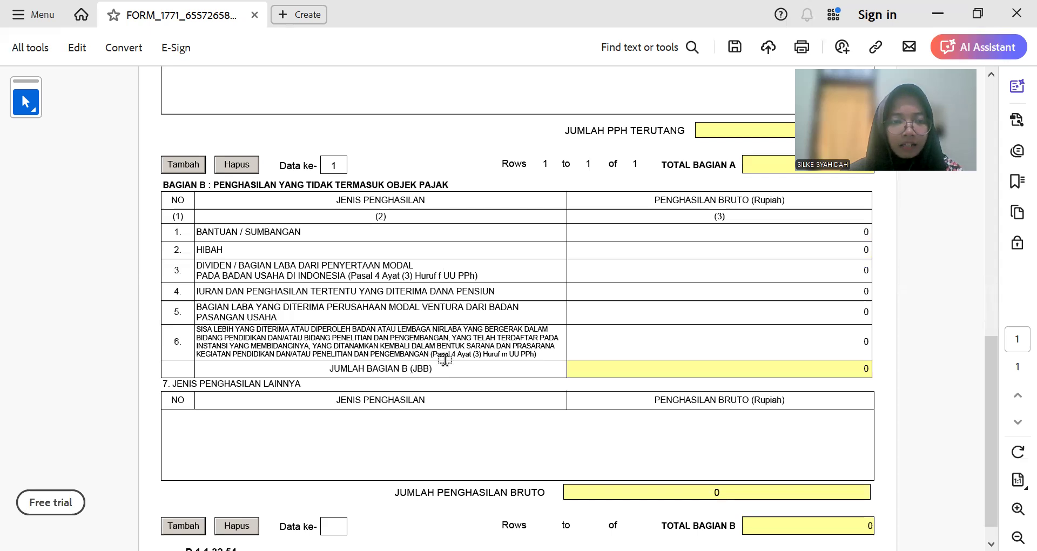
{"action": "key", "text": "alt+Tab"}
{"action": "scroll", "coordinate": [305, 413], "scroll_direction": "up", "scroll_amount": 2}
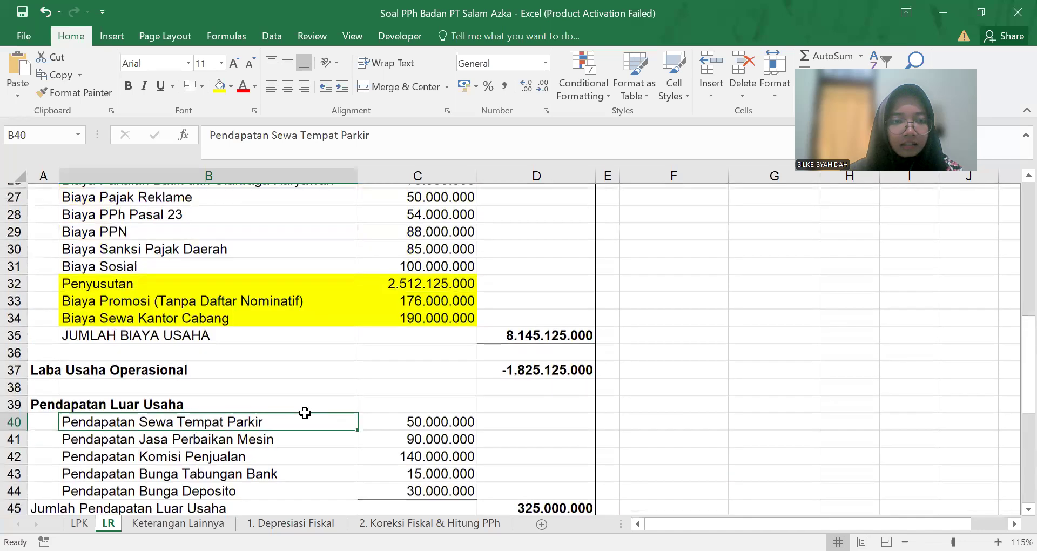
{"action": "scroll", "coordinate": [305, 413], "scroll_direction": "up", "scroll_amount": 8}
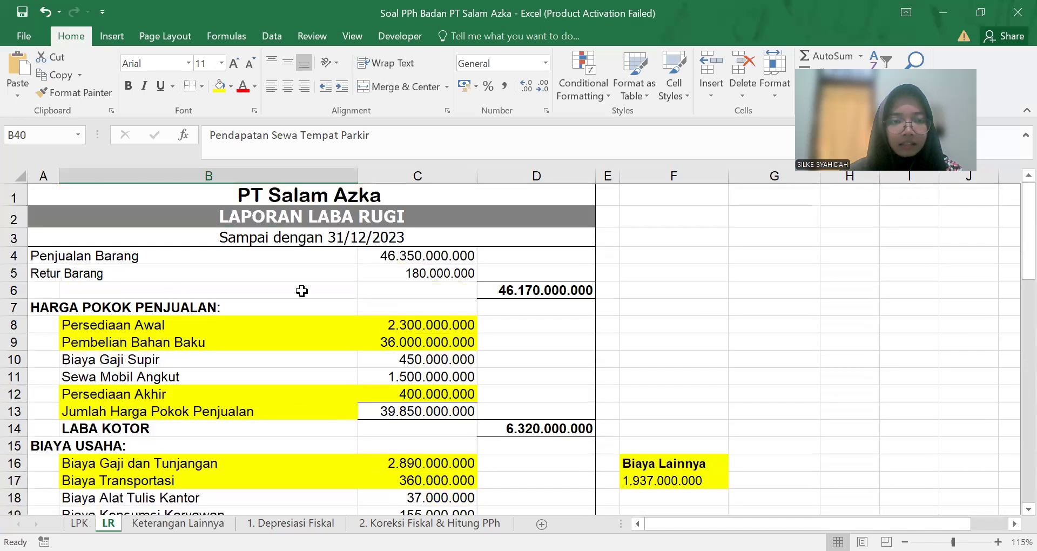
{"action": "key", "text": "alt+Tab"}
{"action": "scroll", "coordinate": [465, 384], "scroll_direction": "up", "scroll_amount": 5}
{"action": "scroll", "coordinate": [504, 371], "scroll_direction": "down", "scroll_amount": 4}
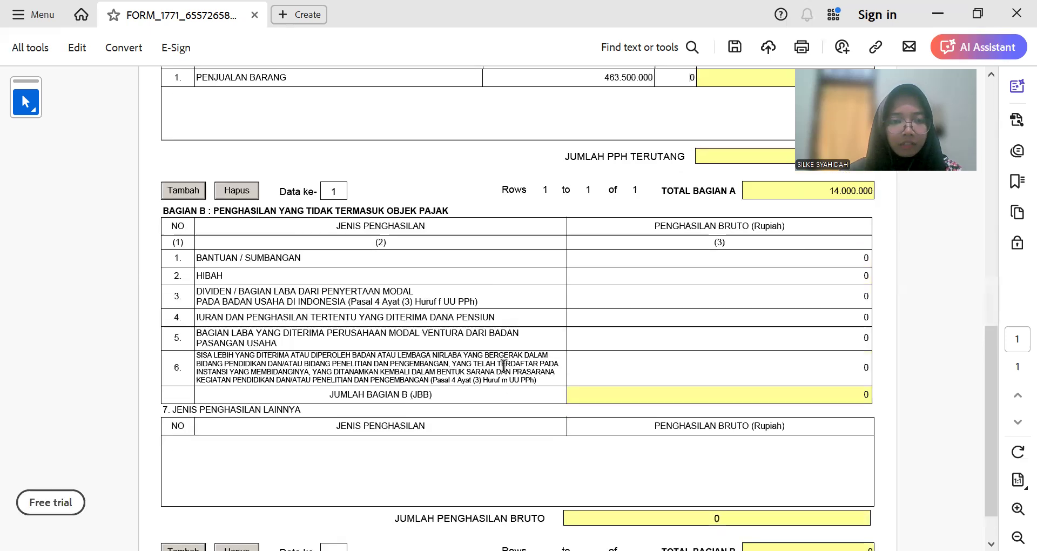
{"action": "scroll", "coordinate": [508, 361], "scroll_direction": "up", "scroll_amount": 10}
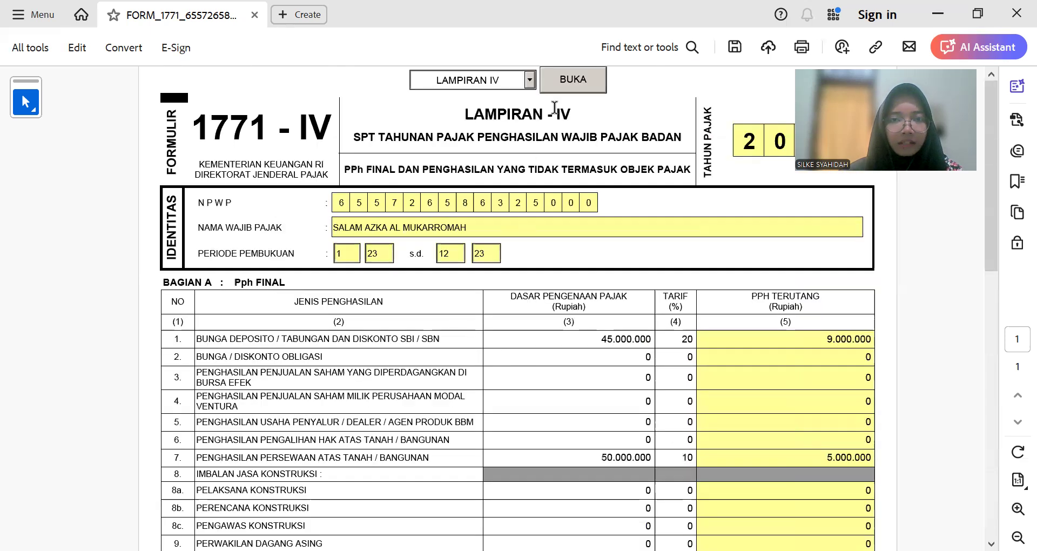
Step: Load the Lampiran III Kredit Pajak Dalam Negeri page from the Lampiran dropdown
{"action": "left_click", "coordinate": [529, 80]}
{"action": "left_click", "coordinate": [488, 143]}
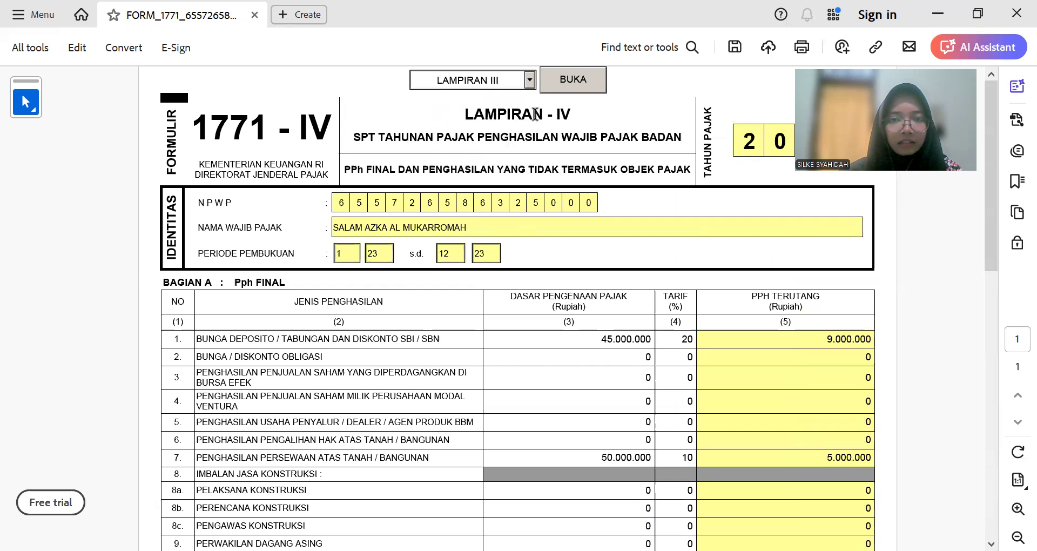
{"action": "left_click", "coordinate": [572, 80]}
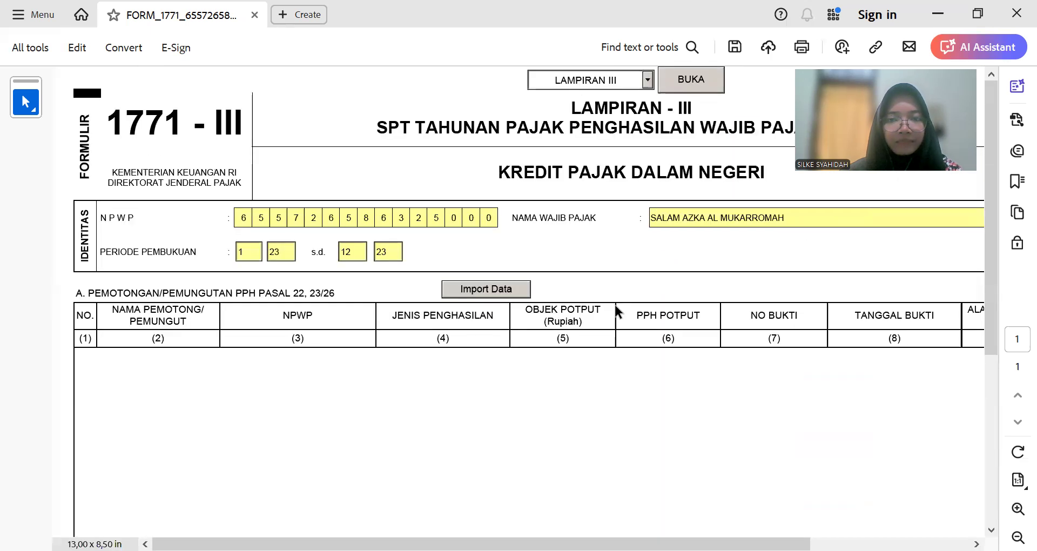
{"action": "scroll", "coordinate": [547, 399], "scroll_direction": "down", "scroll_amount": 2, "text": "ctrl"}
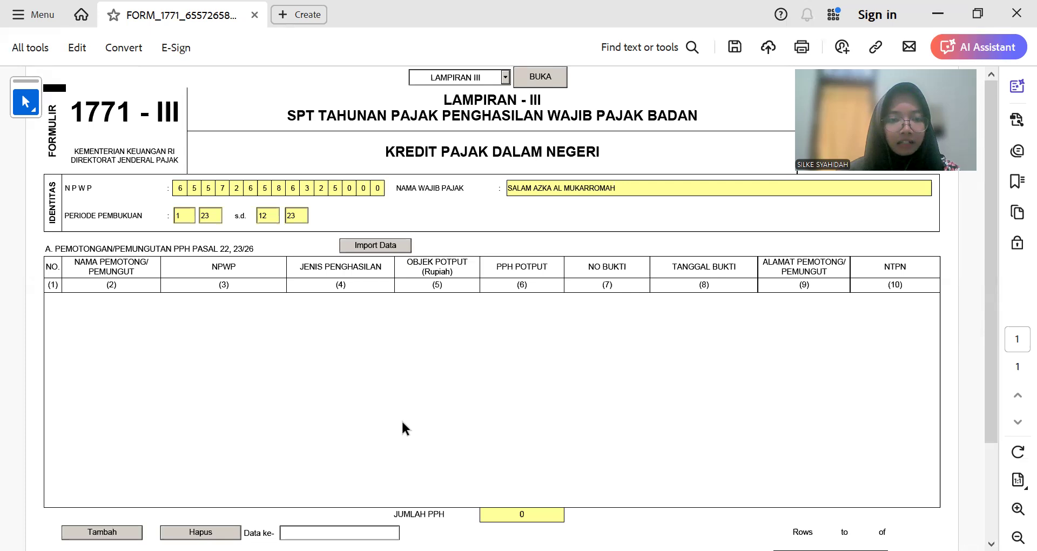
Step: Show the Keterangan Lainnya sheet listing the five withheld-tax receipts in Excel
{"action": "left_click", "coordinate": [200, 549]}
{"action": "key", "text": "ctrl+Page_Down"}
{"action": "scroll", "coordinate": [219, 450], "scroll_direction": "down", "scroll_amount": 3}
{"action": "scroll", "coordinate": [218, 451], "scroll_direction": "up", "scroll_amount": 1}
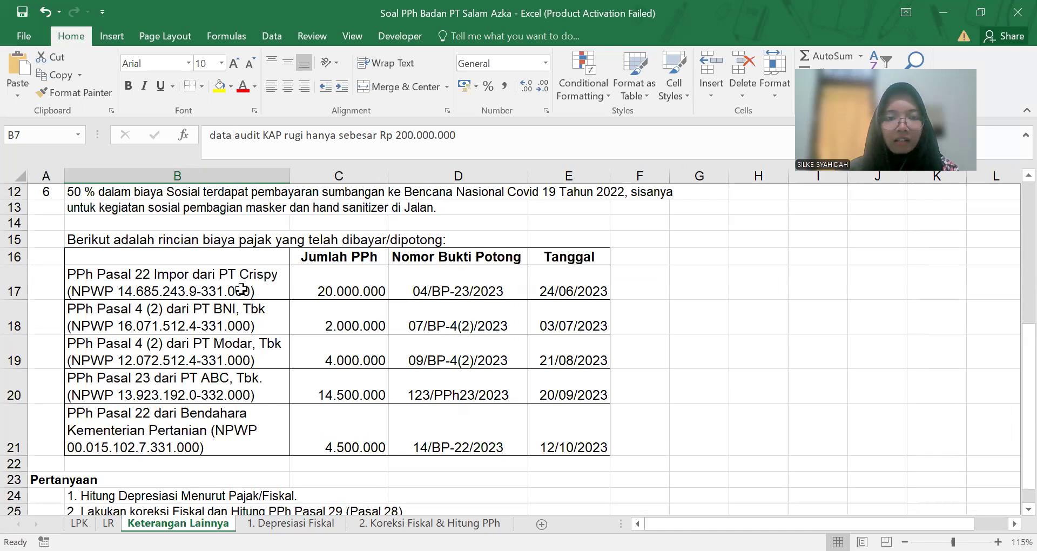
Step: Review the B17:E21 withheld-tax table, picking out the PT Crispy and Kementerian Pertanian treasurer rows
{"action": "left_click_drag", "start_coordinate": [171, 280], "coordinate": [585, 412]}
{"action": "left_click", "coordinate": [648, 380]}
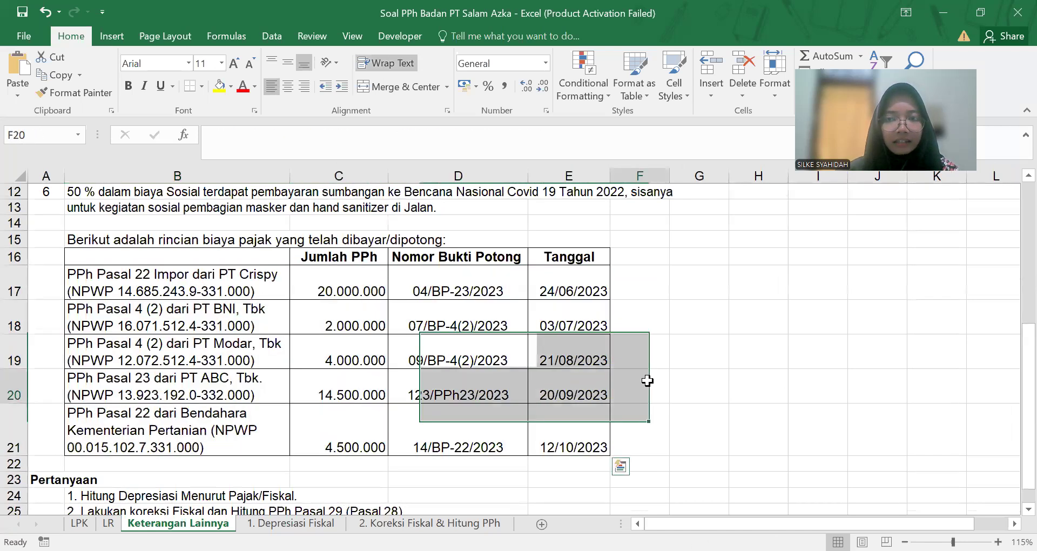
{"action": "left_click", "coordinate": [248, 292]}
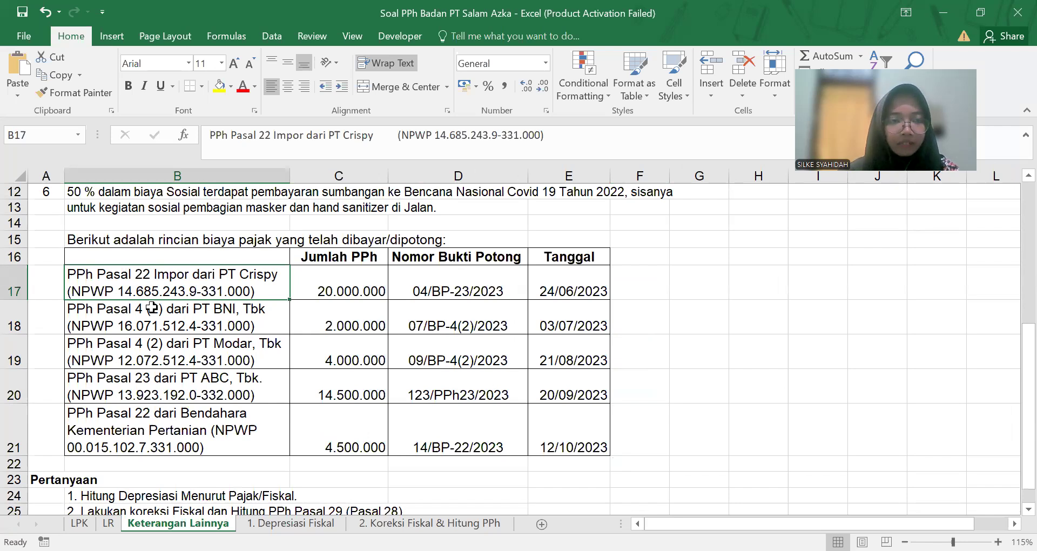
{"action": "left_click", "coordinate": [47, 283]}
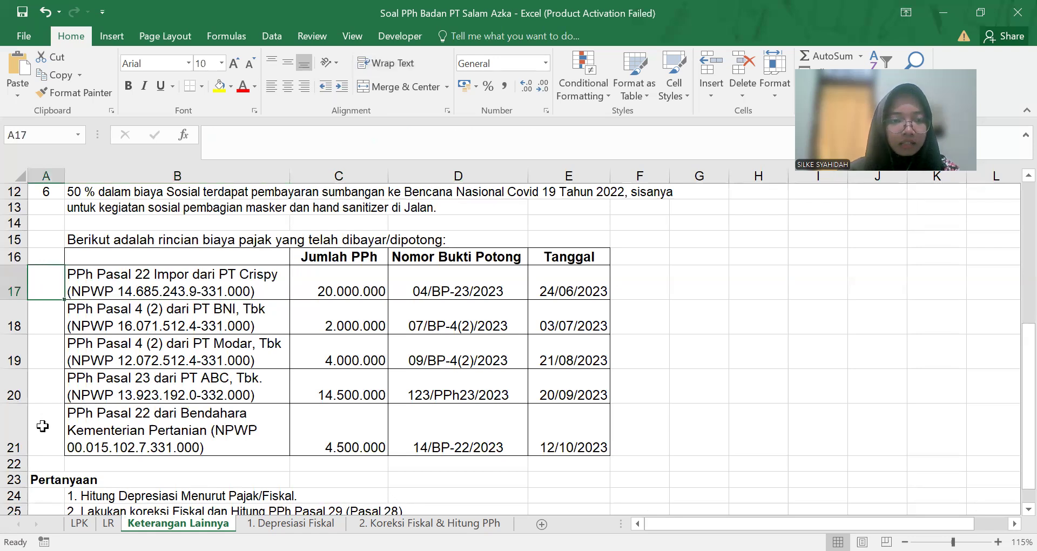
{"action": "left_click", "coordinate": [49, 442]}
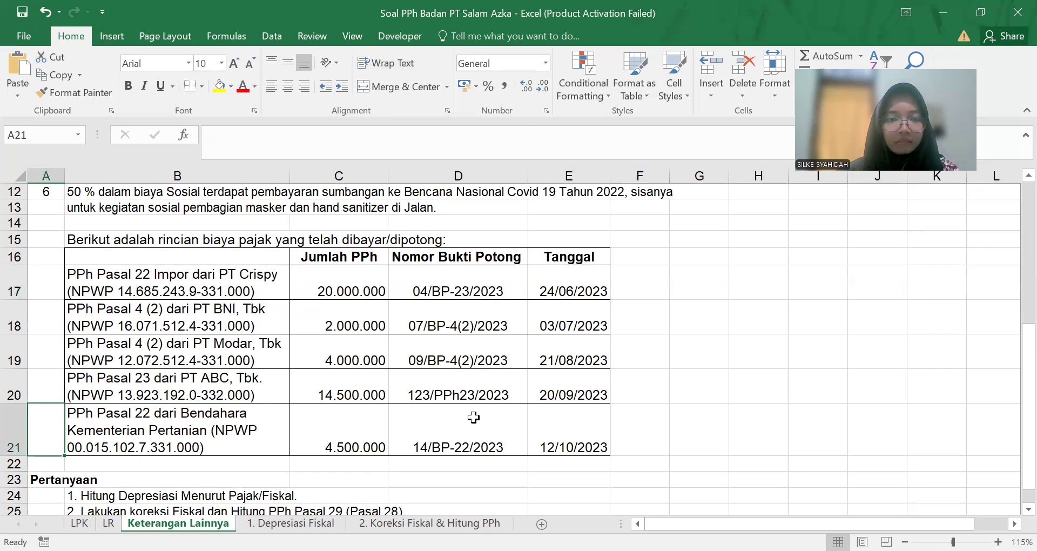
Step: Return to Acrobat's Lampiran III form showing the empty section A row 1
{"action": "left_click", "coordinate": [136, 488]}
{"action": "scroll", "coordinate": [136, 491], "scroll_direction": "down", "scroll_amount": 3}
{"action": "scroll", "coordinate": [138, 487], "scroll_direction": "up", "scroll_amount": 3}
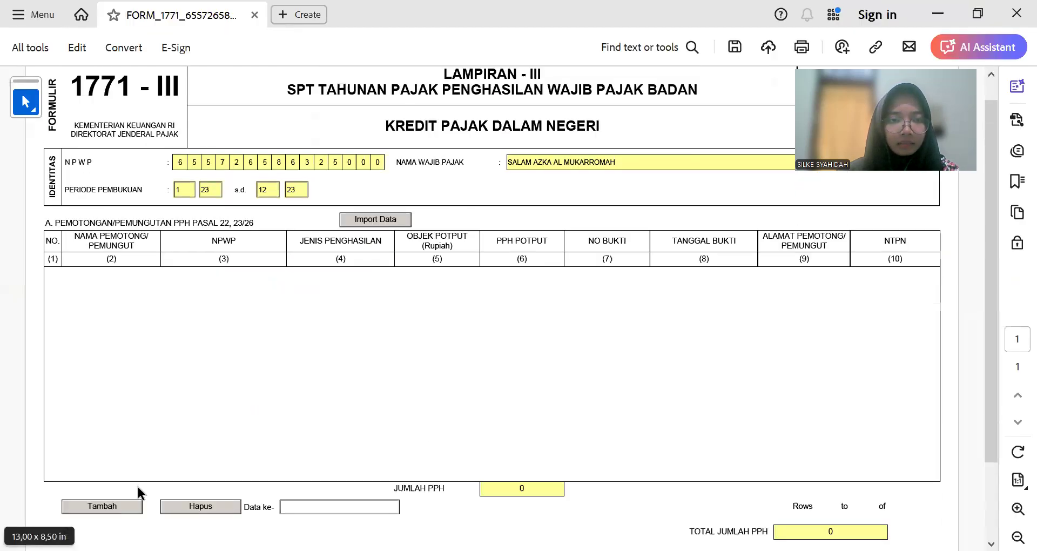
{"action": "scroll", "coordinate": [137, 489], "scroll_direction": "down", "scroll_amount": 1}
Step: Add a row to the tax-credit table and paste 'PT Crispy' from Excel as the withholder name
{"action": "left_click", "coordinate": [110, 507]}
{"action": "left_click", "coordinate": [131, 269]}
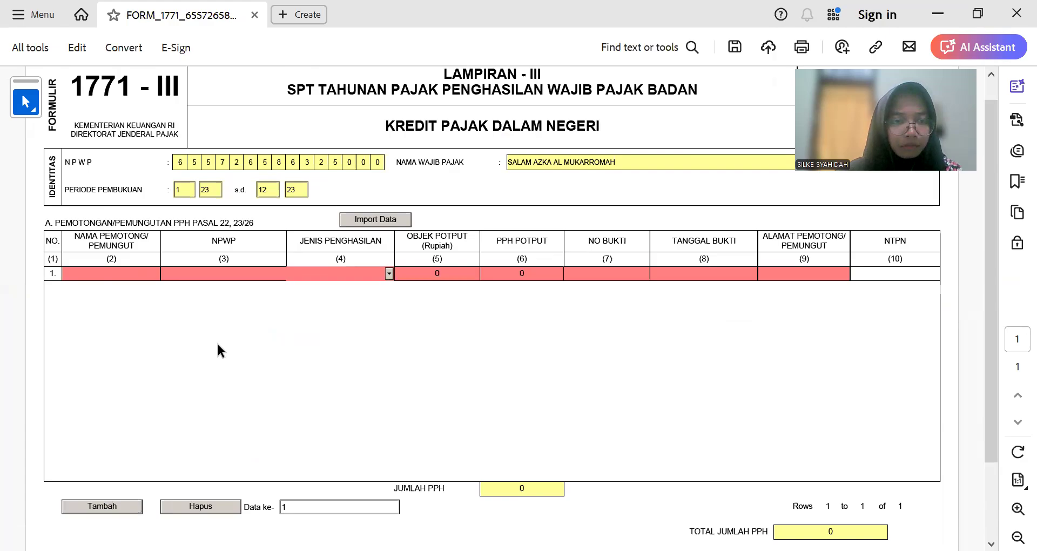
{"action": "key", "text": "alt+Tab"}
{"action": "left_click_drag", "start_coordinate": [329, 135], "coordinate": [397, 132]}
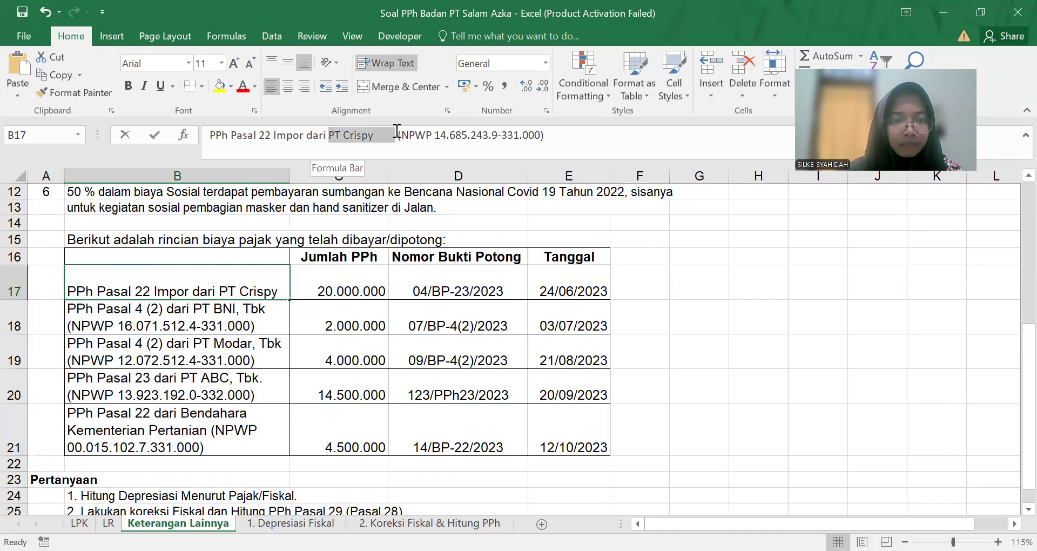
{"action": "key", "text": "ctrl+c"}
{"action": "key", "text": "alt+Tab"}
{"action": "key", "text": "ctrl+v"}
{"action": "key", "text": "alt+Tab"}
{"action": "left_click", "coordinate": [370, 275]}
Step: Enter PT Crispy's NPWP, checked against the workbook
{"action": "left_click", "coordinate": [204, 289]}
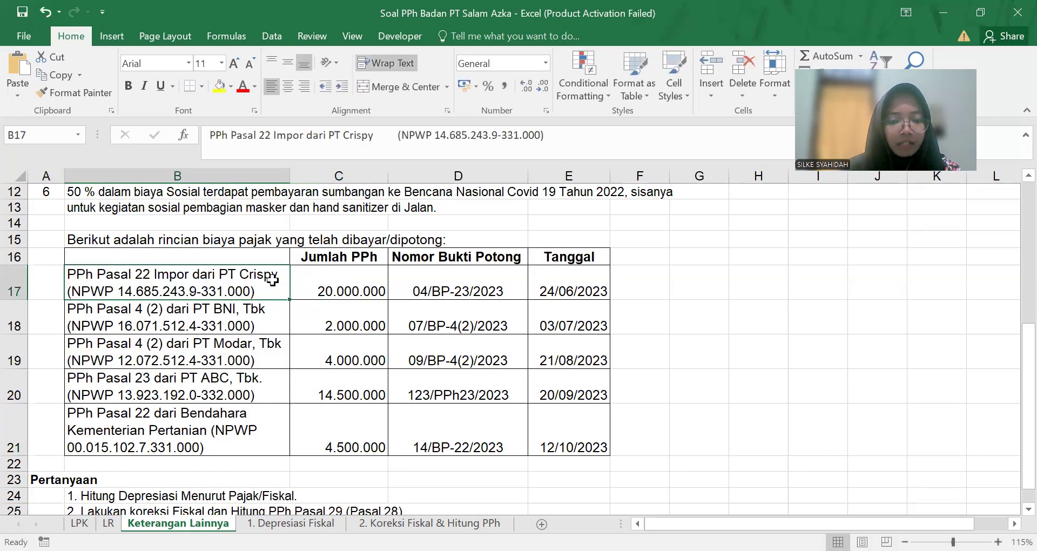
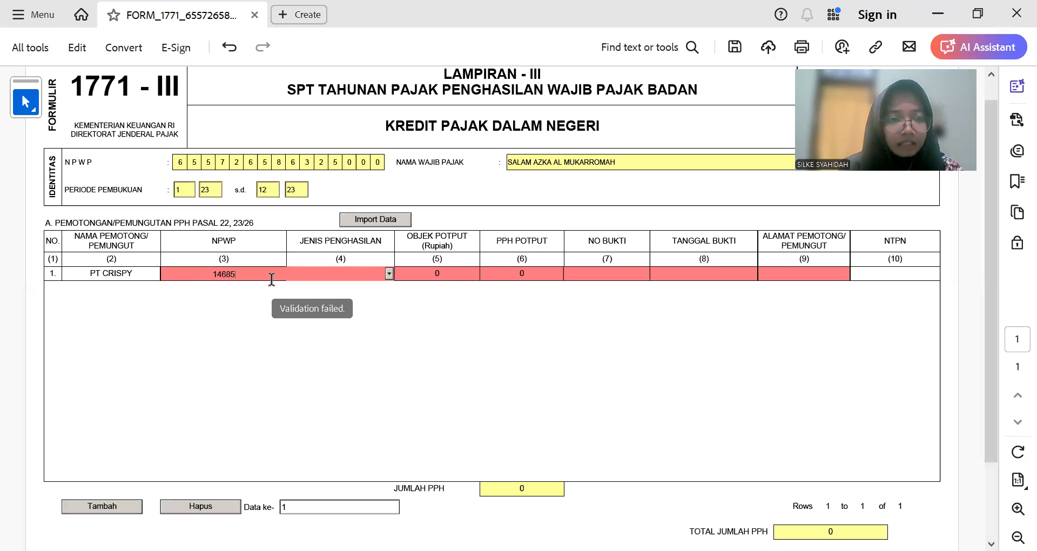
{"action": "key", "text": "alt+Tab"}
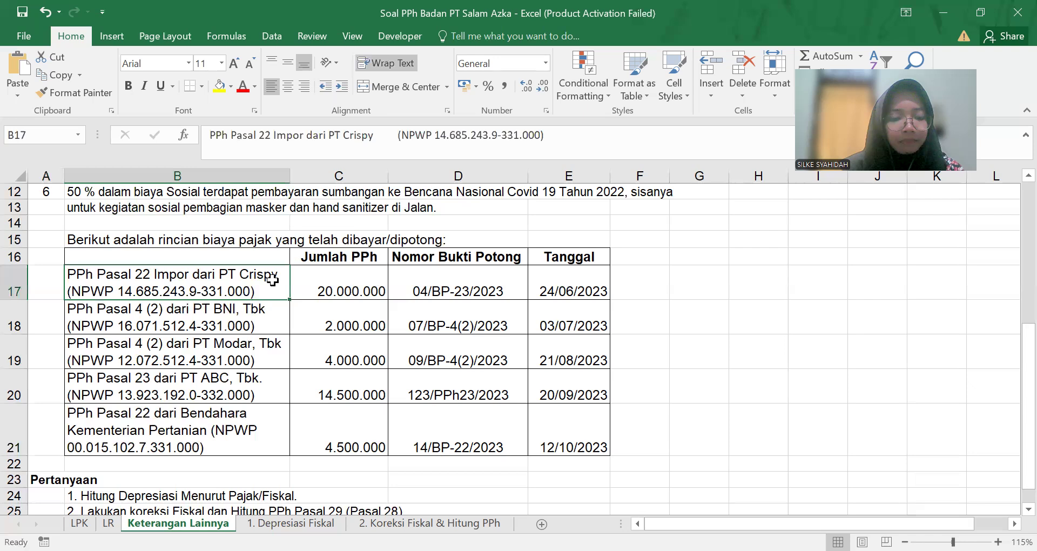
{"action": "key", "text": "alt+Tab"}
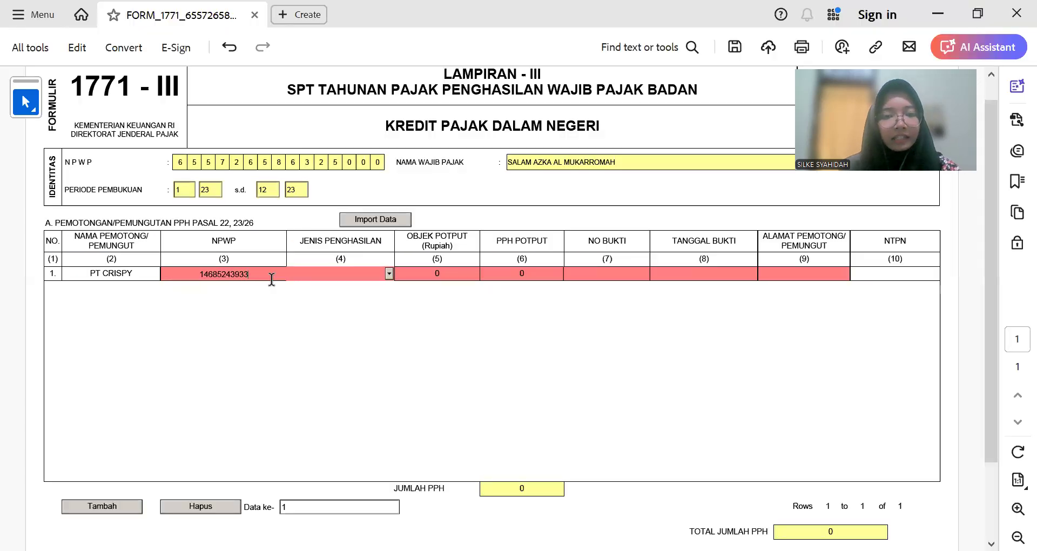
{"action": "key", "text": "Tab"}
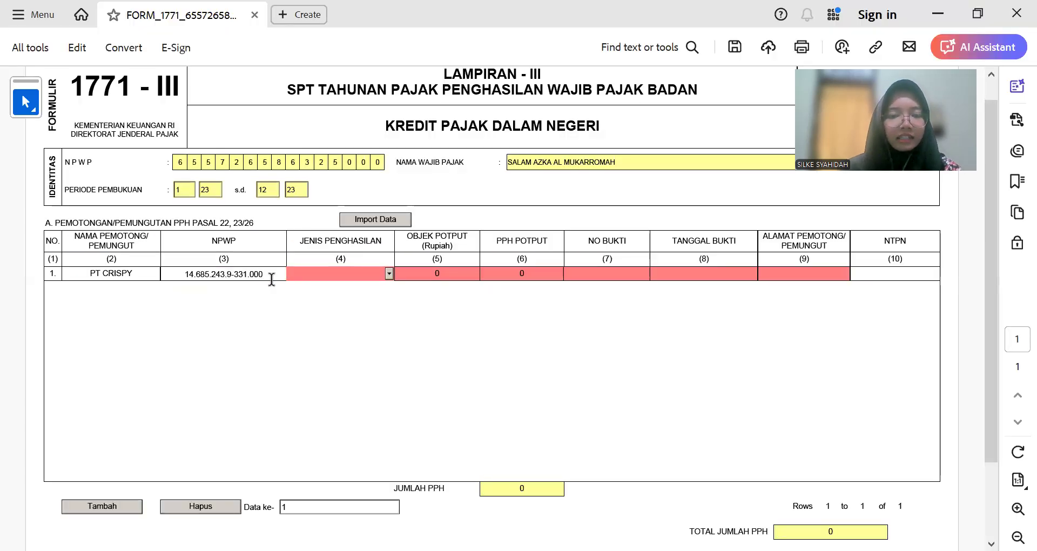
Step: Set the income type to Pasal 22 Nilai Impor Bank
{"action": "left_click", "coordinate": [389, 273]}
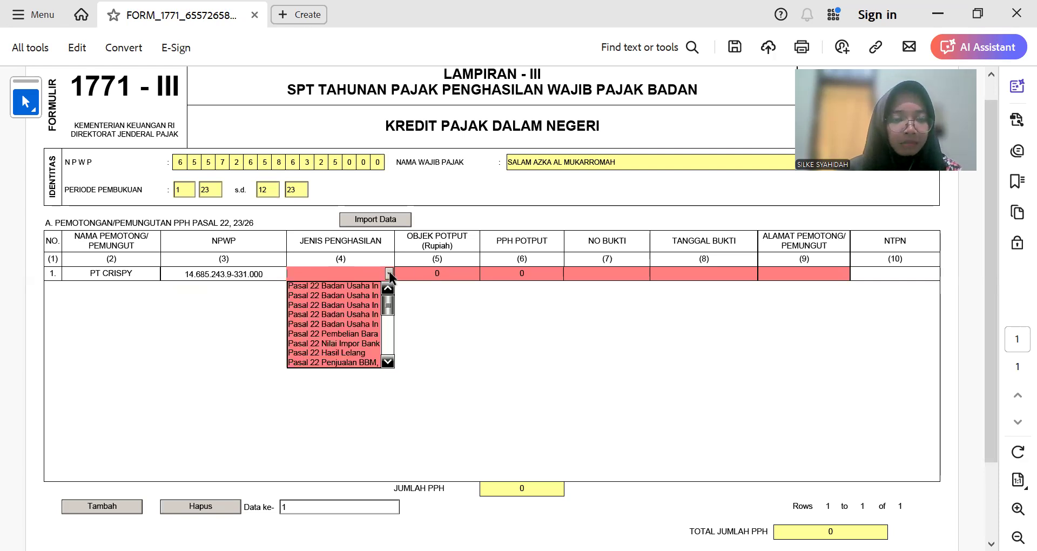
{"action": "left_click", "coordinate": [366, 343]}
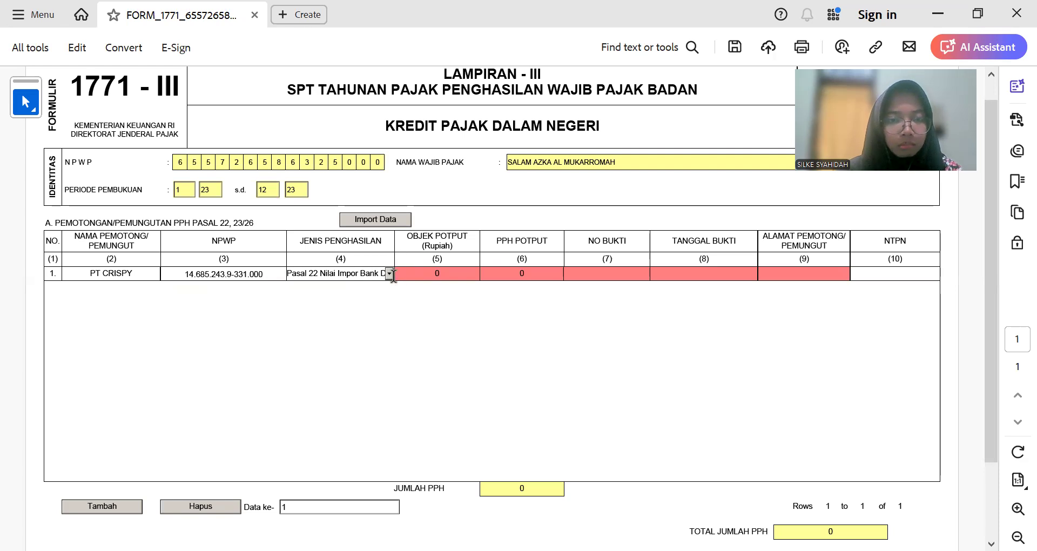
{"action": "left_click", "coordinate": [389, 273]}
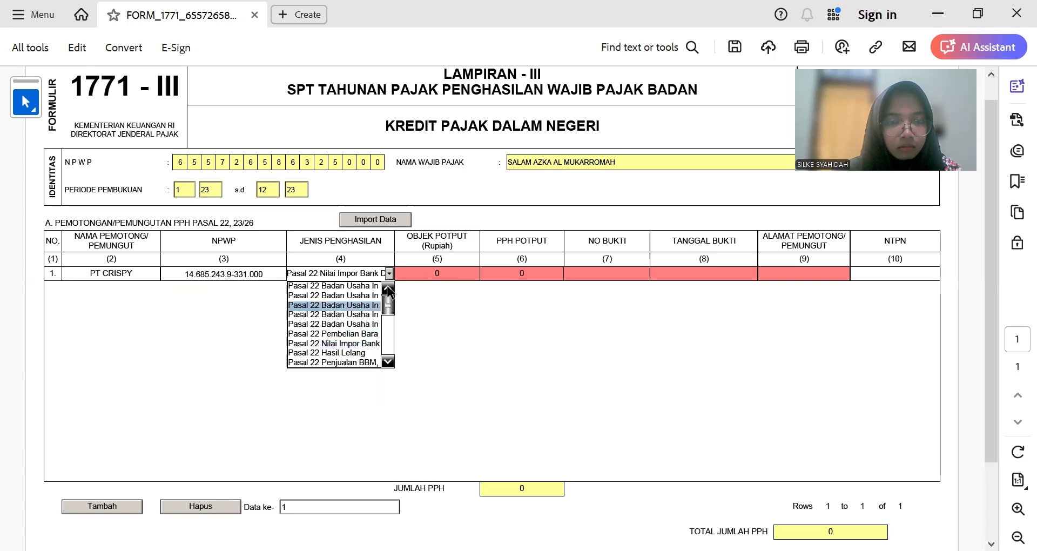
{"action": "mouse_move", "coordinate": [387, 307]}
{"action": "left_mouse_down"}
{"action": "mouse_move", "coordinate": [387, 326]}
{"action": "mouse_move", "coordinate": [386, 297]}
{"action": "left_mouse_up"}
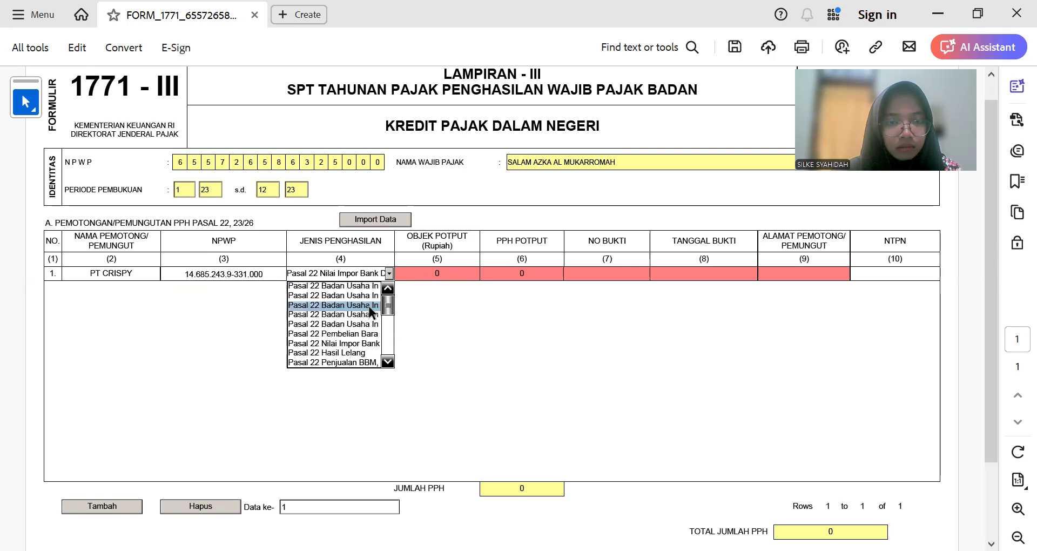
{"action": "left_click", "coordinate": [362, 342]}
Step: Copy the proof number 04/BP-23/2023 from Excel into PT Crispy's proof field
{"action": "left_click", "coordinate": [438, 268]}
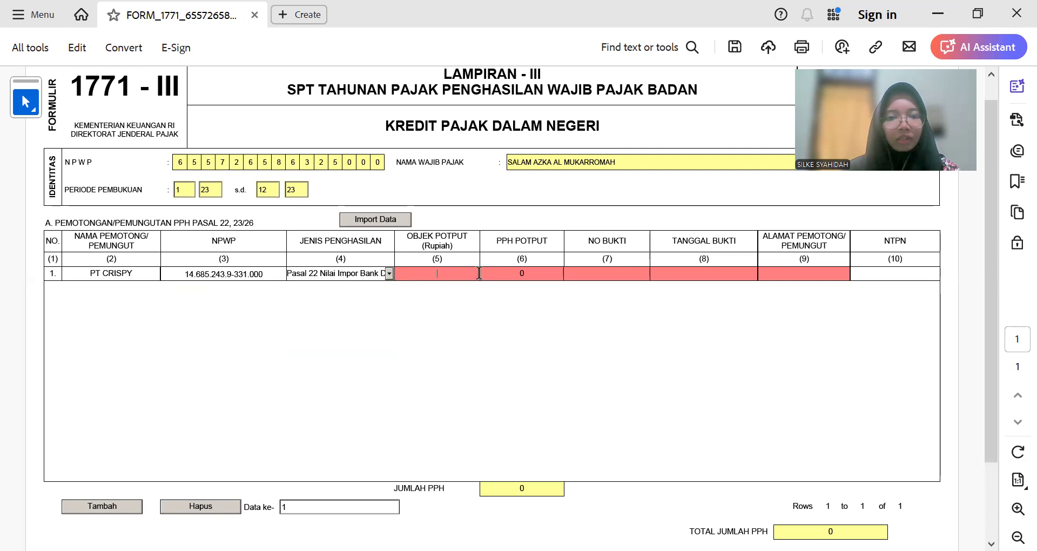
{"action": "left_click", "coordinate": [490, 272]}
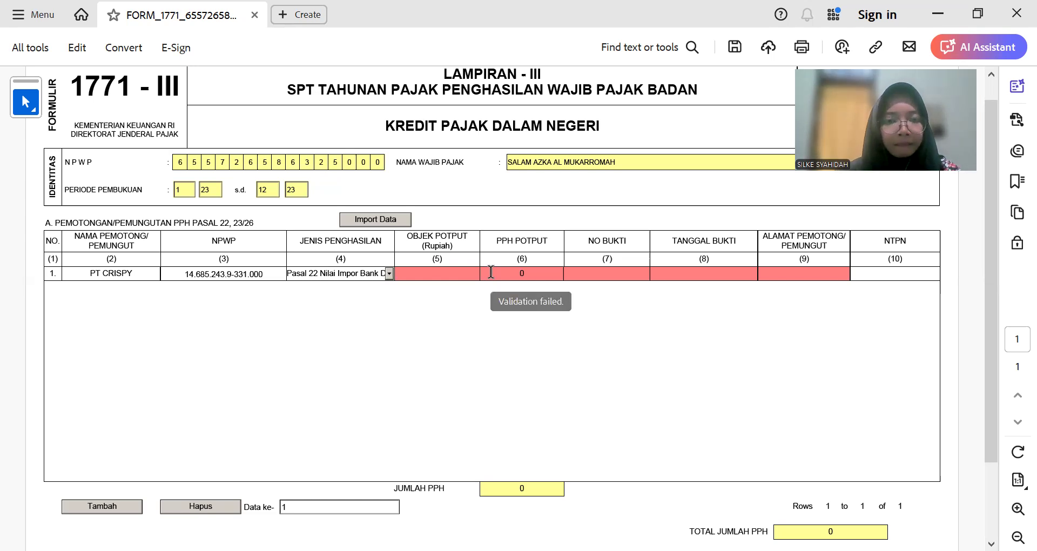
{"action": "key", "text": "alt+Tab"}
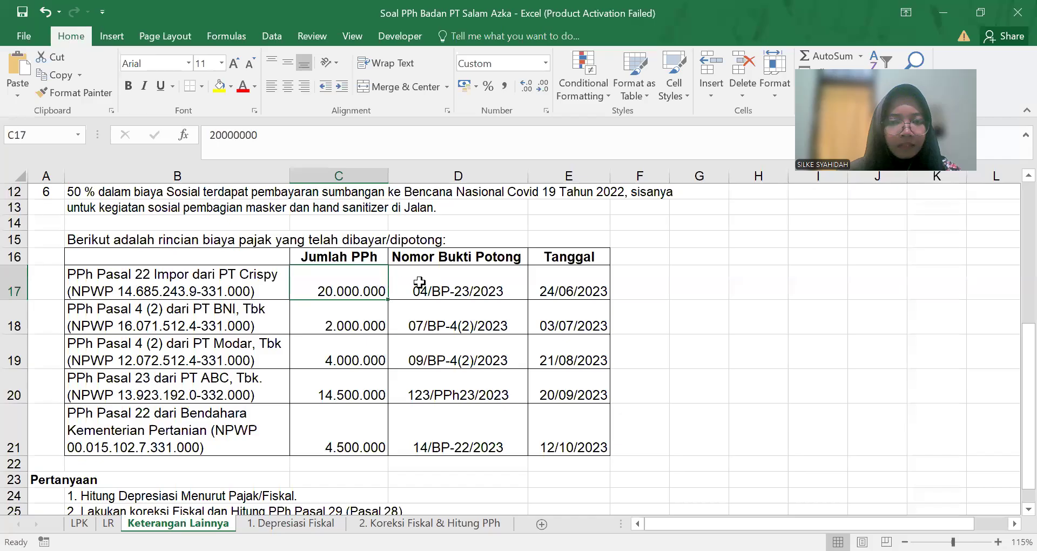
{"action": "key", "text": "Right"}
{"action": "left_click_drag", "start_coordinate": [293, 135], "coordinate": [155, 138]}
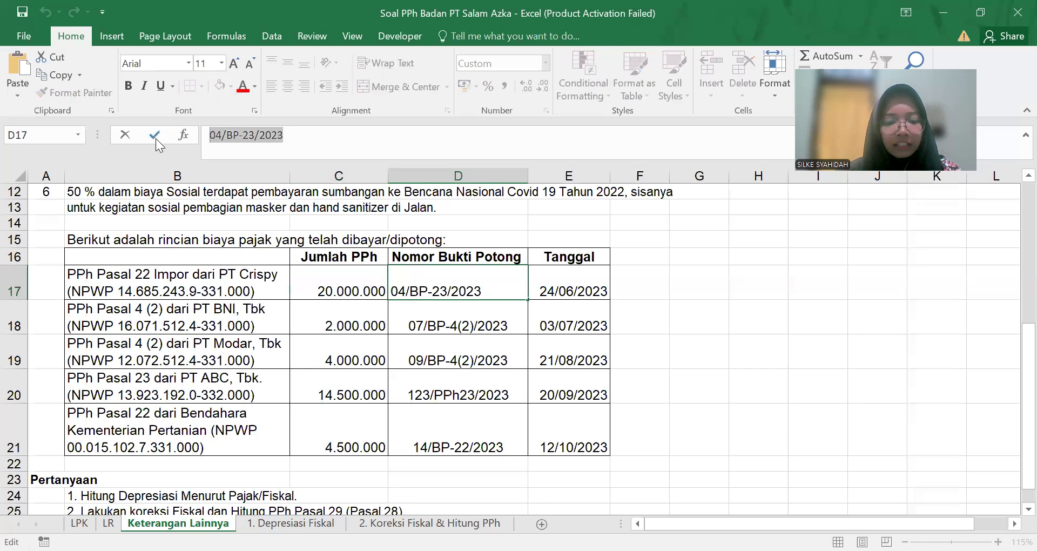
{"action": "key", "text": "ctrl+c"}
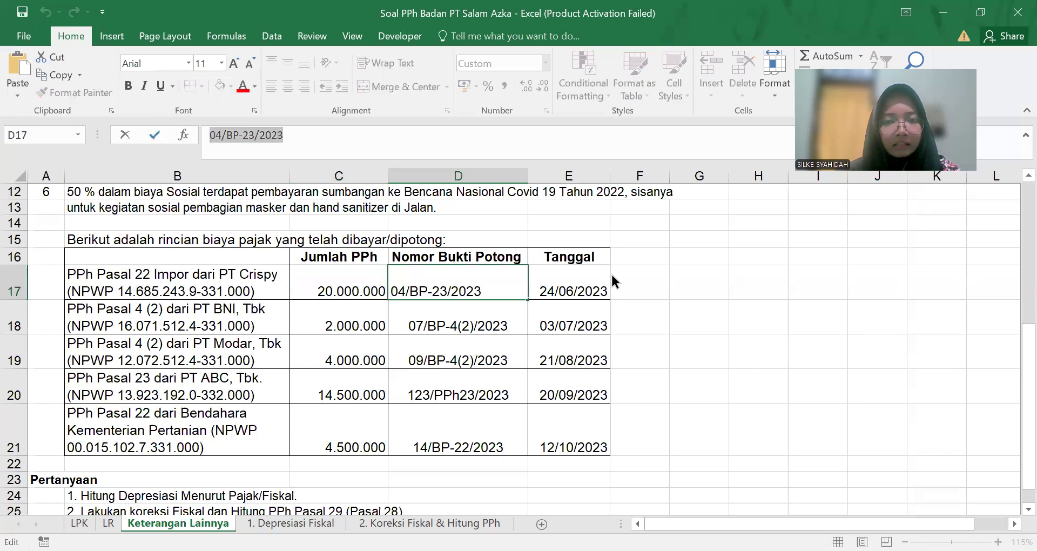
{"action": "key", "text": "alt+Tab"}
{"action": "left_click", "coordinate": [611, 273]}
{"action": "key", "text": "ctrl+v"}
{"action": "key", "text": "Tab"}
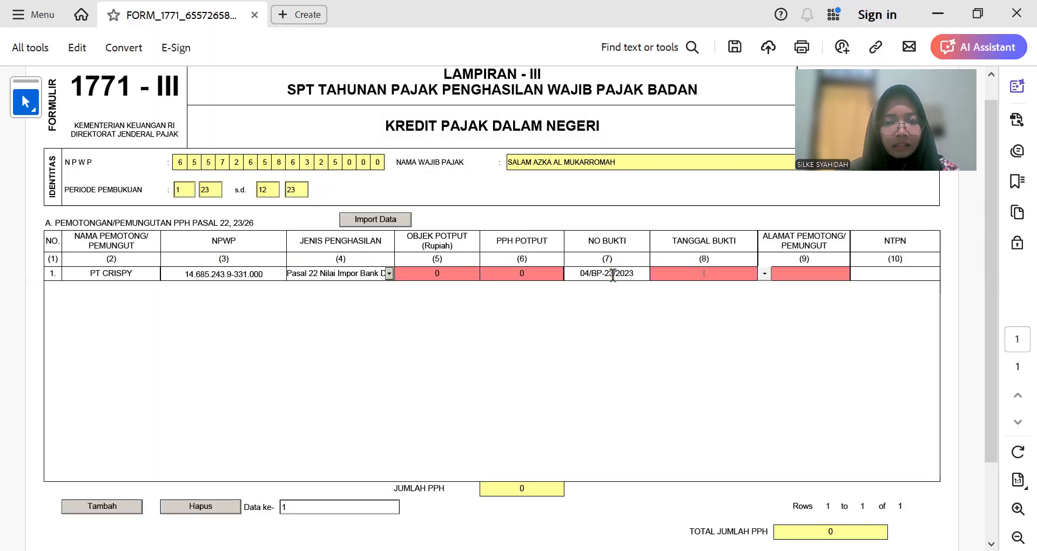
Step: Look up the 24/06/2023 proof date in Excel and enter the address Bandar Lampung
{"action": "key", "text": "alt+Tab"}
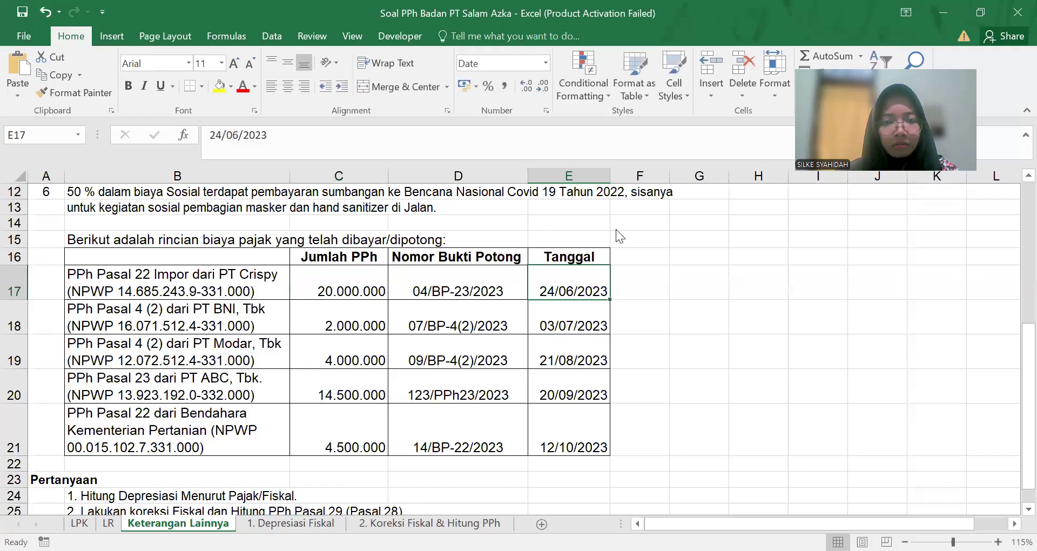
{"action": "key", "text": "alt+Tab"}
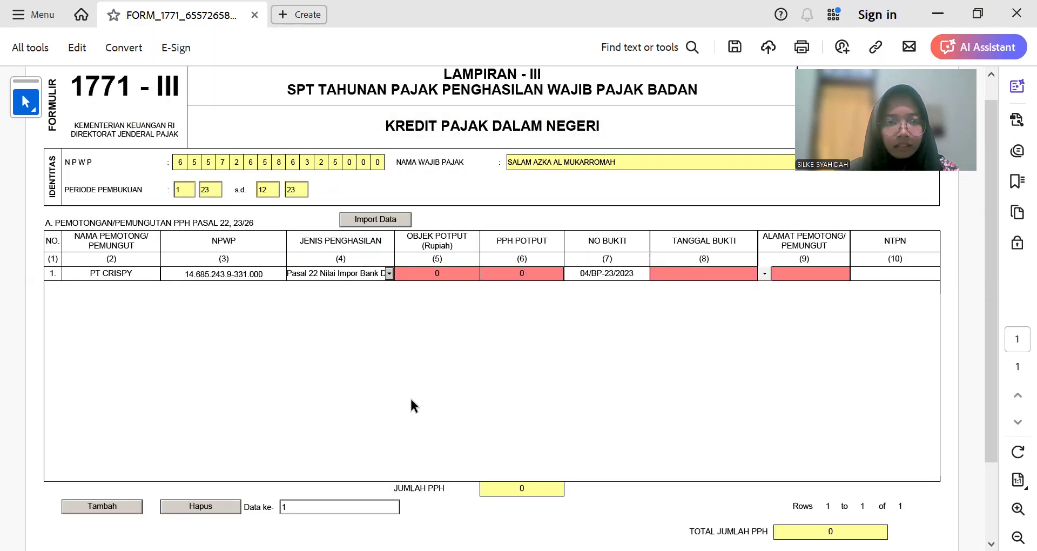
{"action": "key", "text": "alt+Tab"}
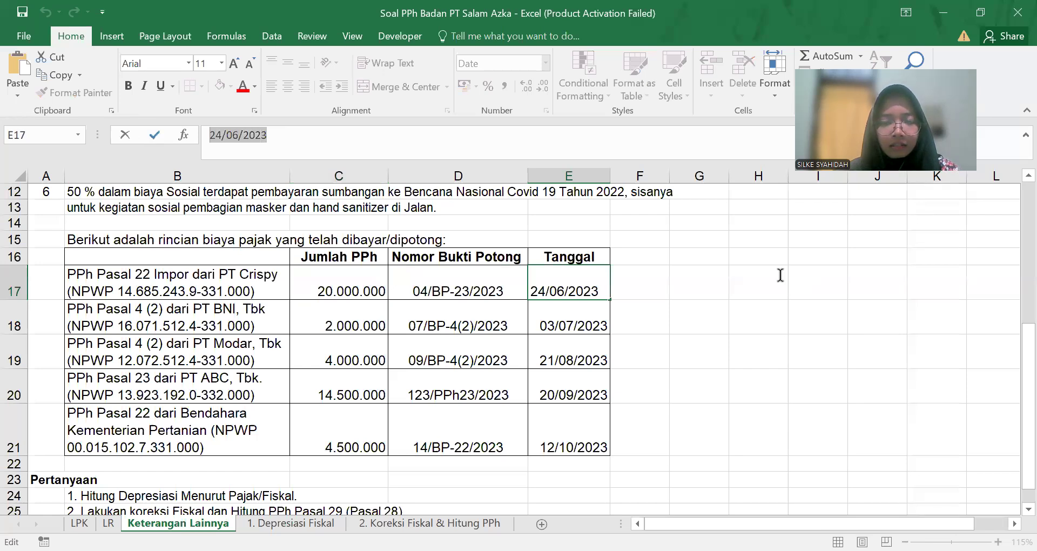
{"action": "left_click", "coordinate": [225, 274]}
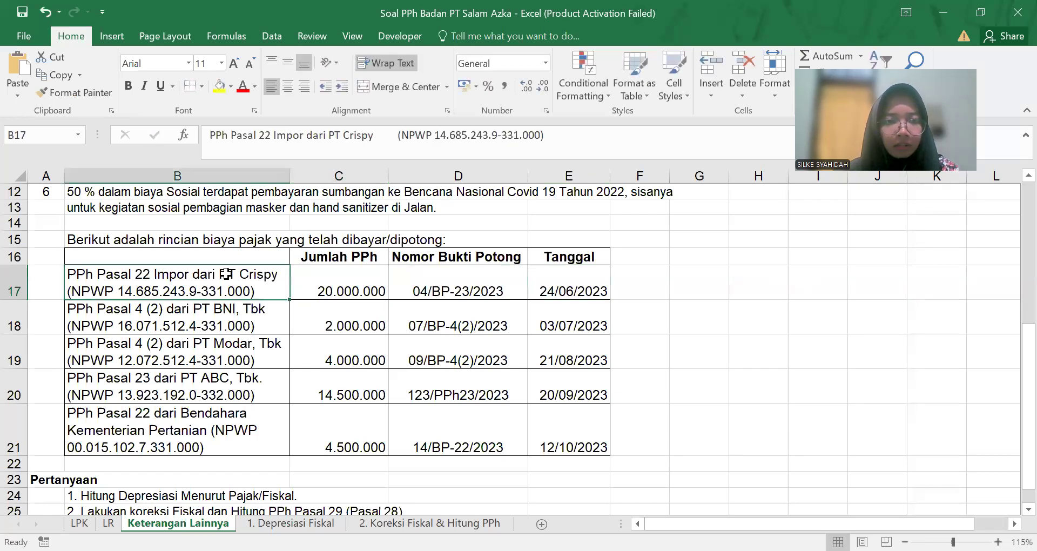
{"action": "scroll", "coordinate": [291, 331], "scroll_direction": "up", "scroll_amount": 1}
{"action": "scroll", "coordinate": [291, 331], "scroll_direction": "down", "scroll_amount": 1}
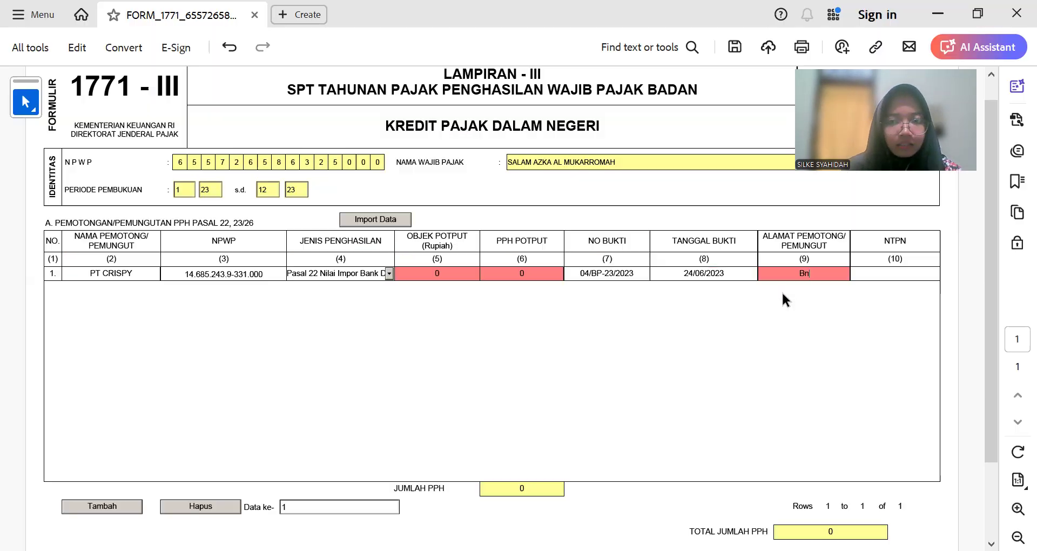
{"action": "key", "text": "BackSpace"}
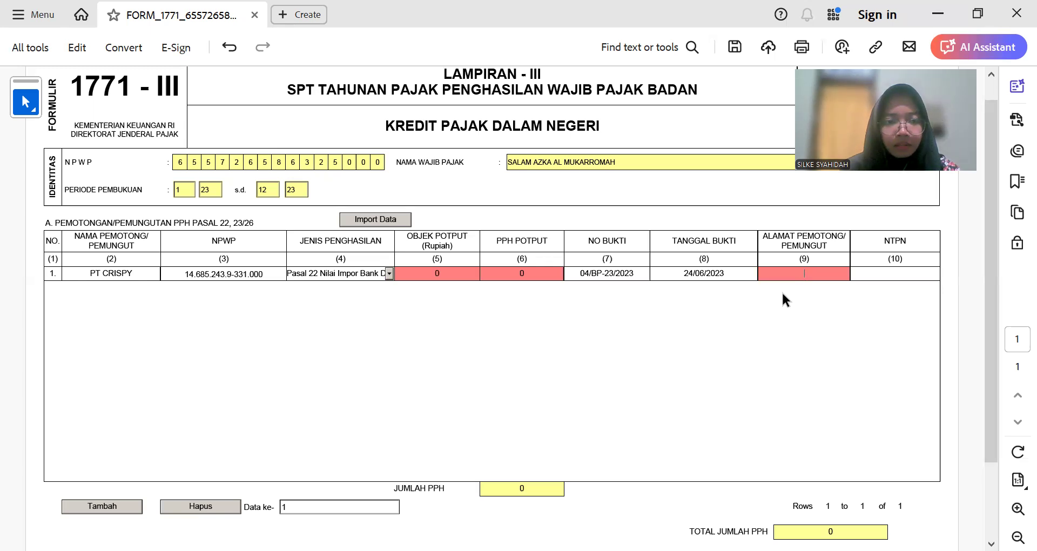
{"action": "type", "text": "andaa"}
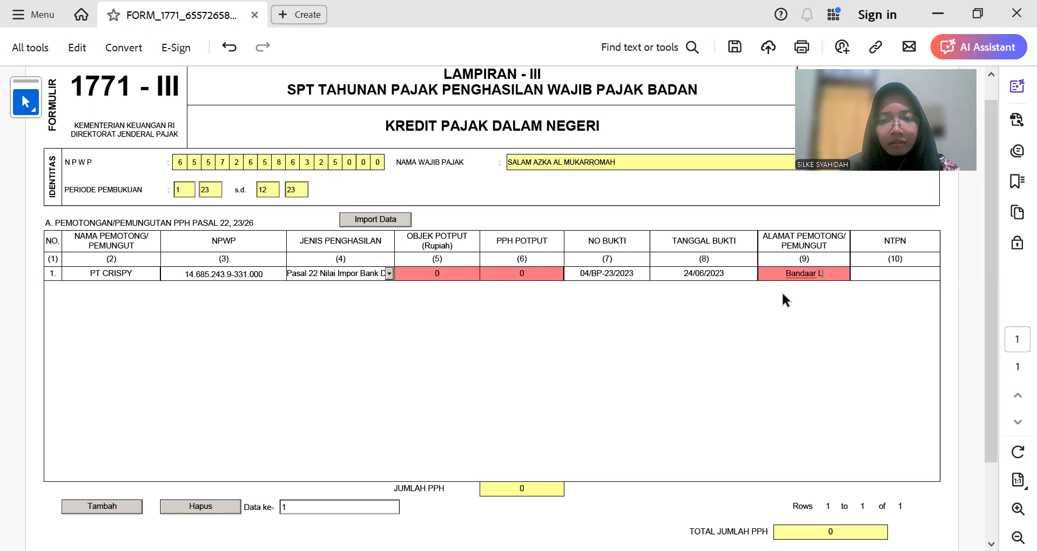
{"action": "key", "text": "BackSpace"}
{"action": "type", "text": "r"}
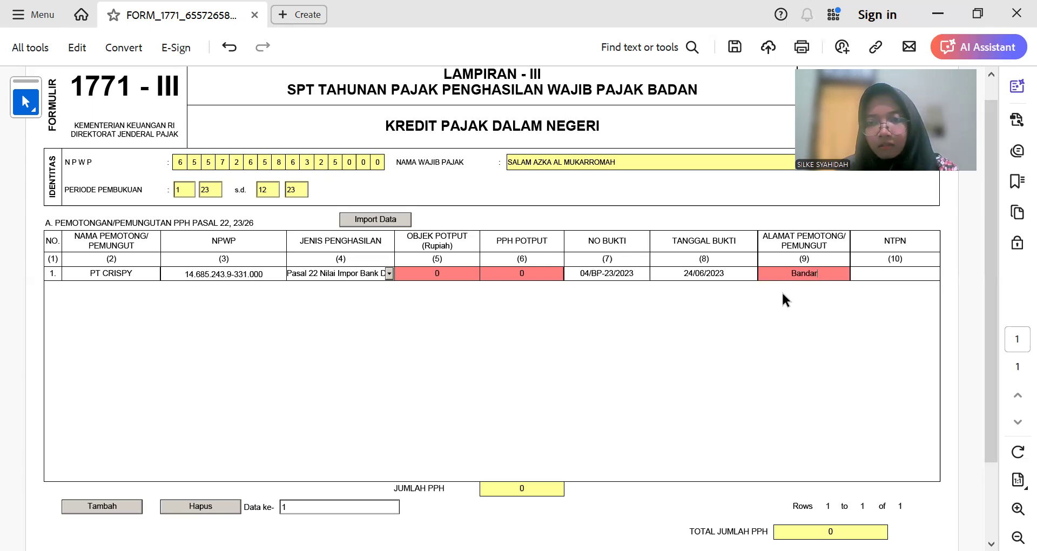
{"action": "type", "text": " Lampung"}
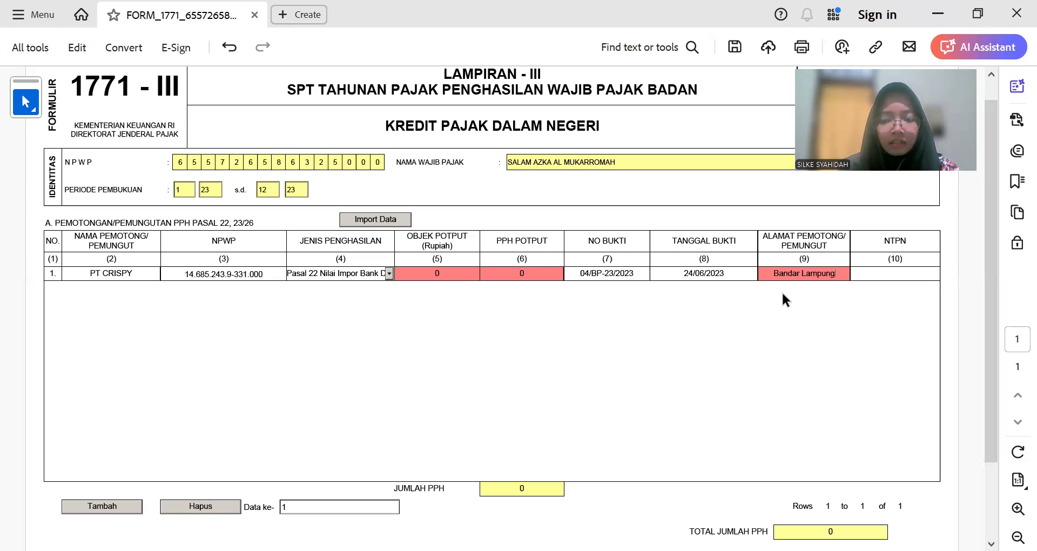
{"action": "key", "text": "Tab"}
Step: Enter 20.000.000 as PT Crispy's taxable object amount, dismissing the tax-exceeds-object warnings
{"action": "left_click", "coordinate": [465, 274]}
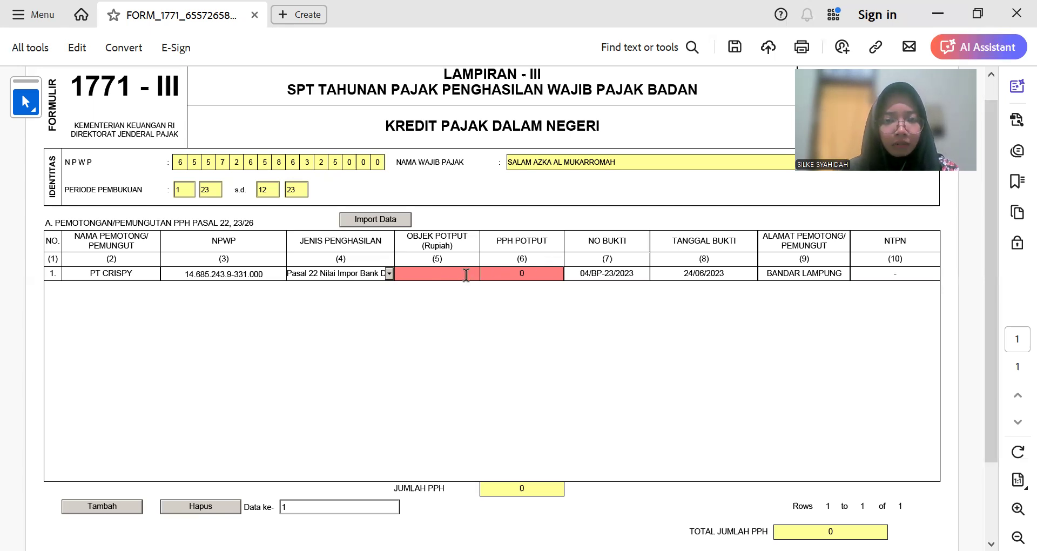
{"action": "left_click", "coordinate": [521, 275]}
{"action": "left_click", "coordinate": [438, 275]}
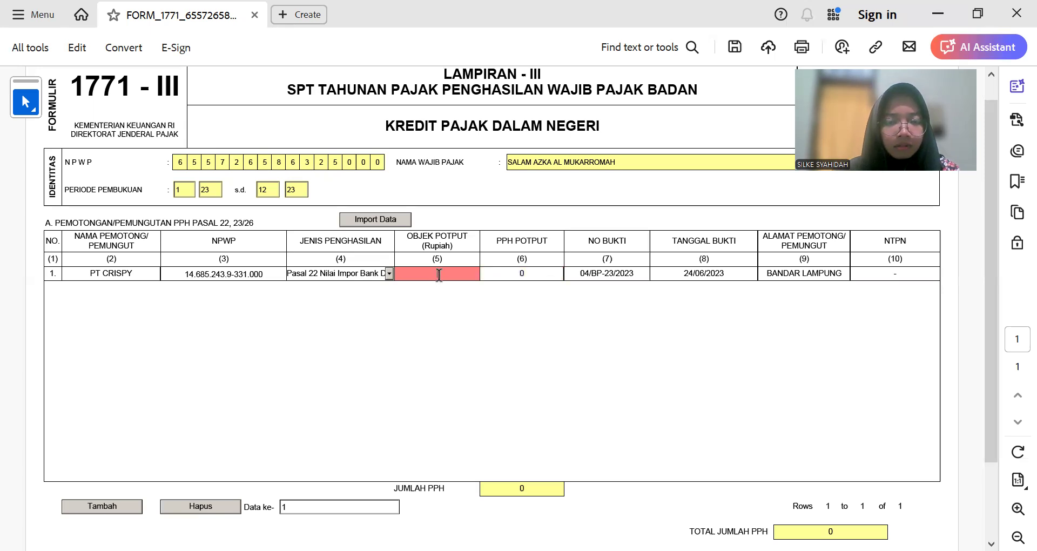
{"action": "key", "text": "alt+Tab"}
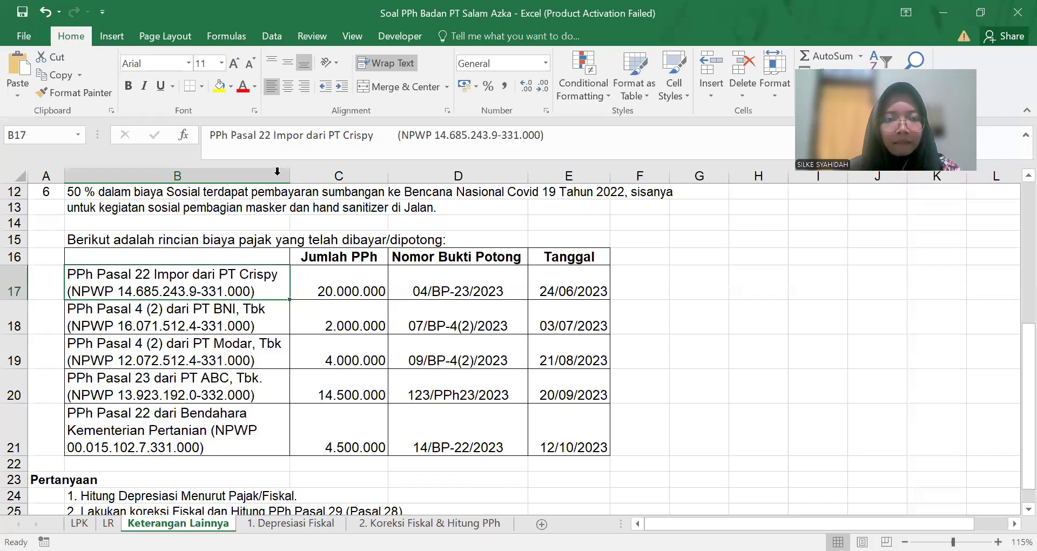
{"action": "key", "text": "Right"}
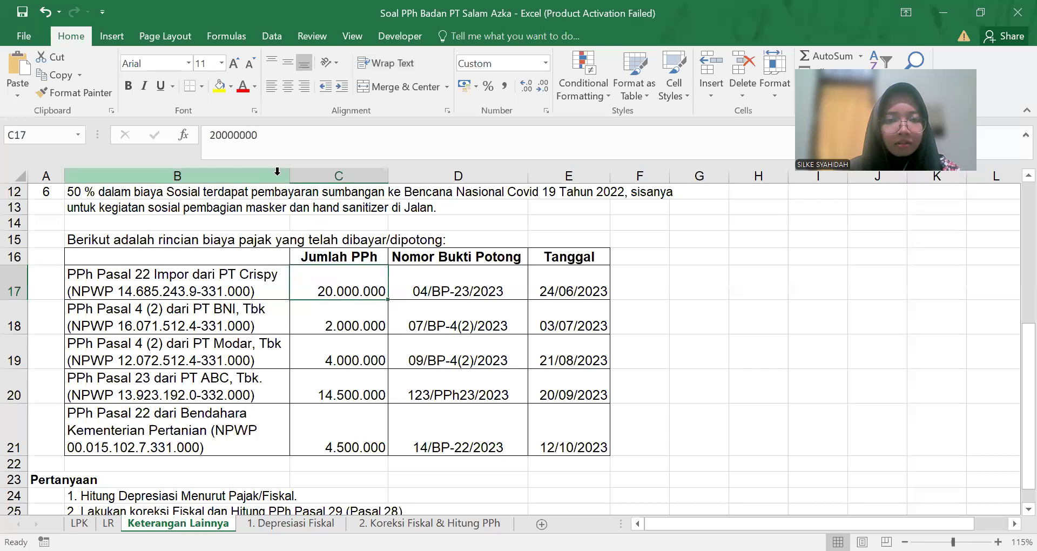
{"action": "key", "text": "alt+Tab"}
{"action": "type", "text": "20"}
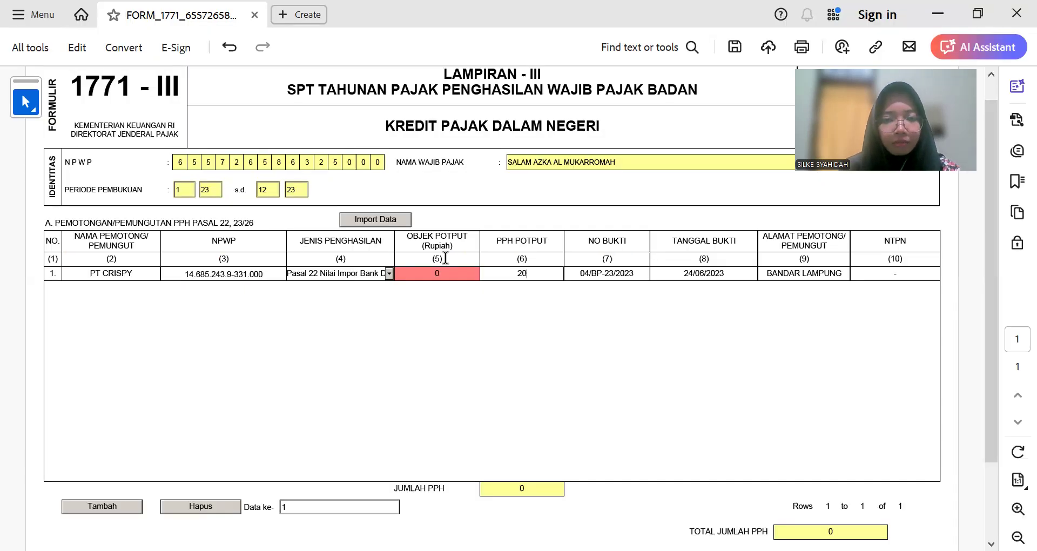
{"action": "type", "text": "000000"}
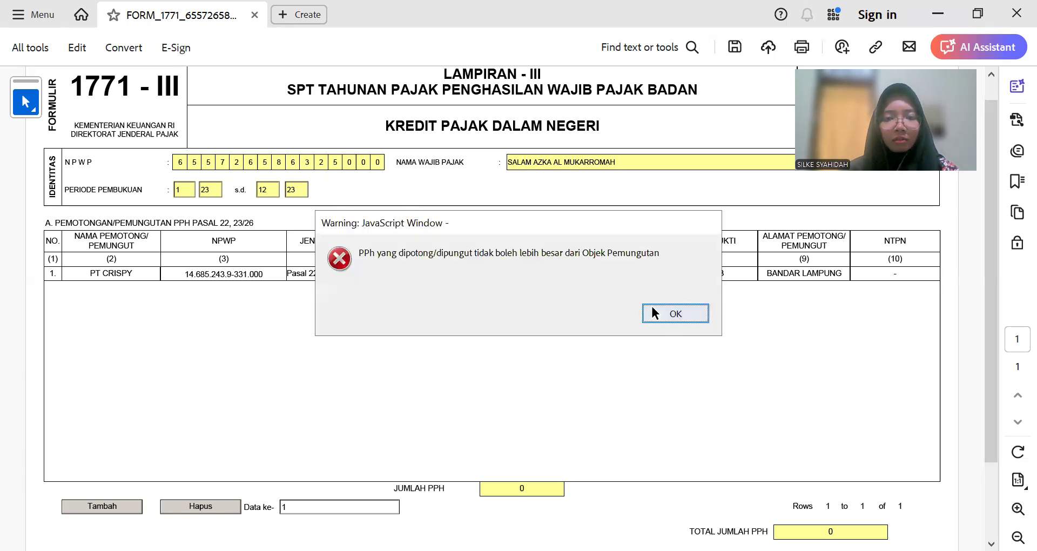
{"action": "left_click", "coordinate": [655, 314]}
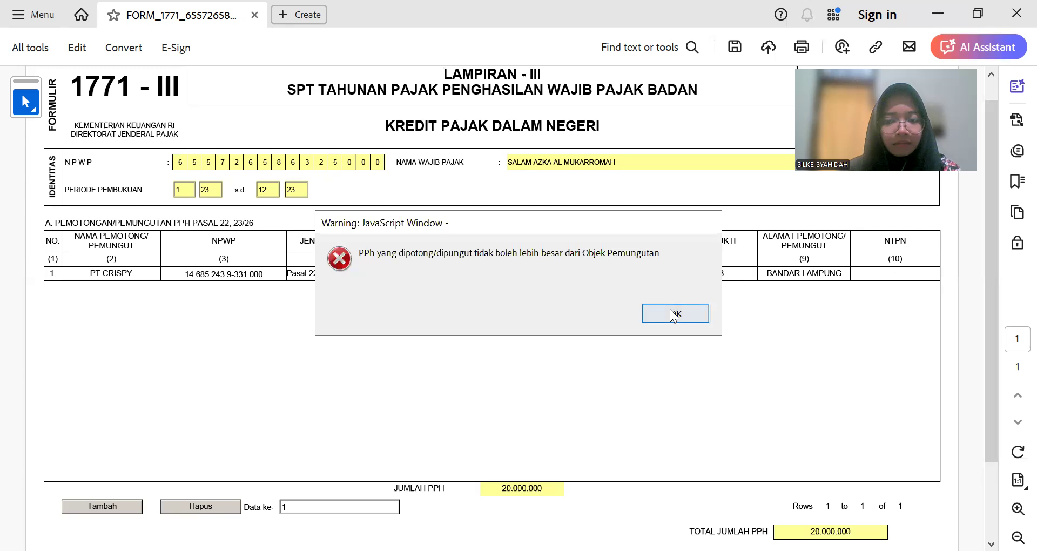
{"action": "left_click", "coordinate": [671, 313]}
{"action": "left_click", "coordinate": [459, 271]}
{"action": "type", "text": "20.00"}
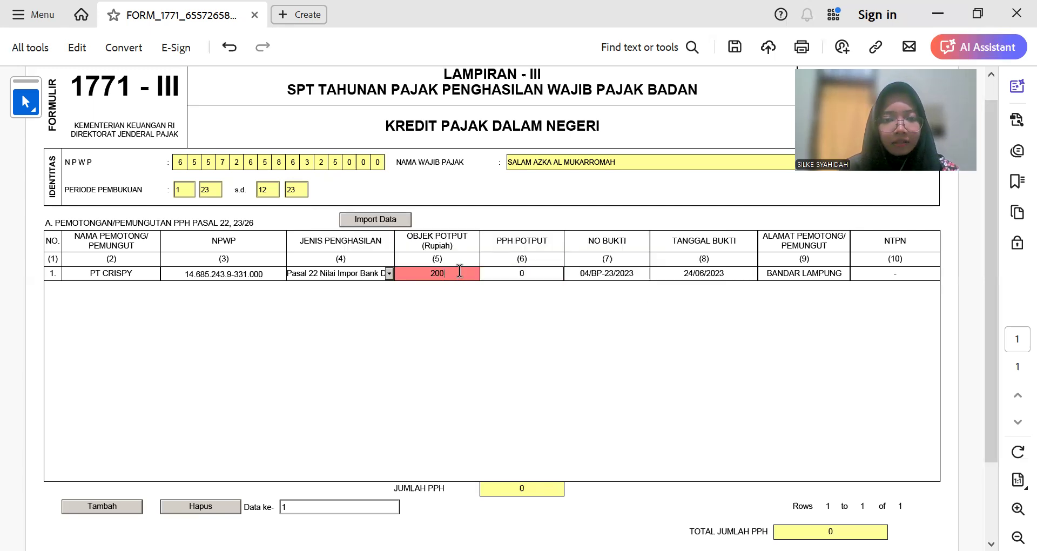
{"action": "type", "text": "0.0000000"}
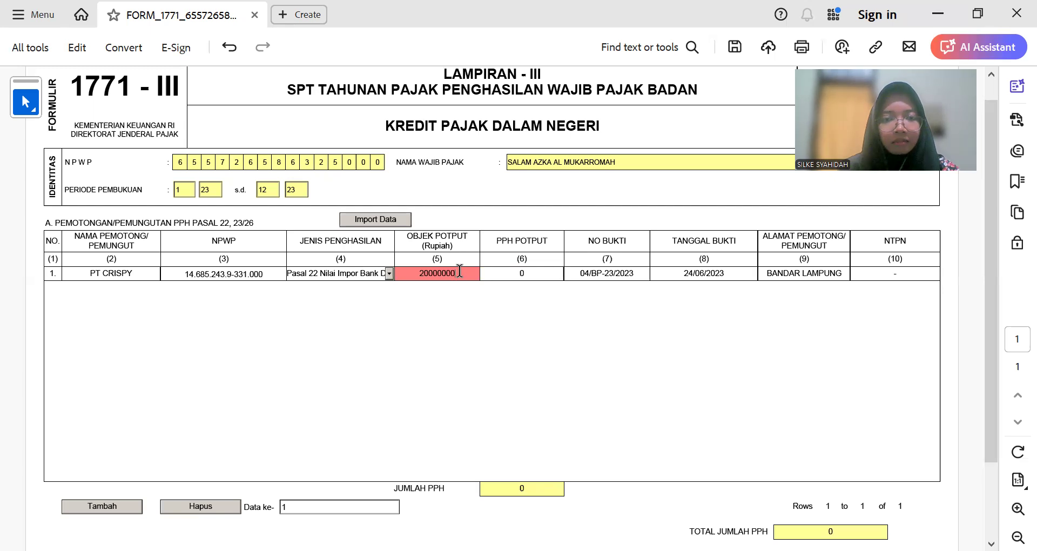
{"action": "key", "text": "Tab"}
Step: Check PT Crispy's amount in the workpaper and enter the withheld PPh as 2.000.000
{"action": "scroll", "coordinate": [552, 243], "scroll_direction": "up", "scroll_amount": 1}
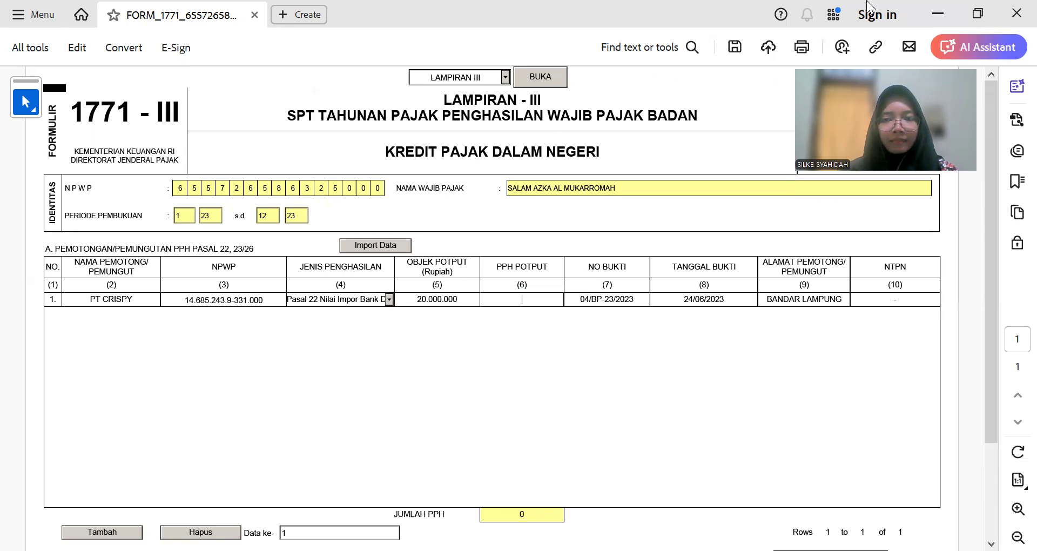
{"action": "type", "text": "0"}
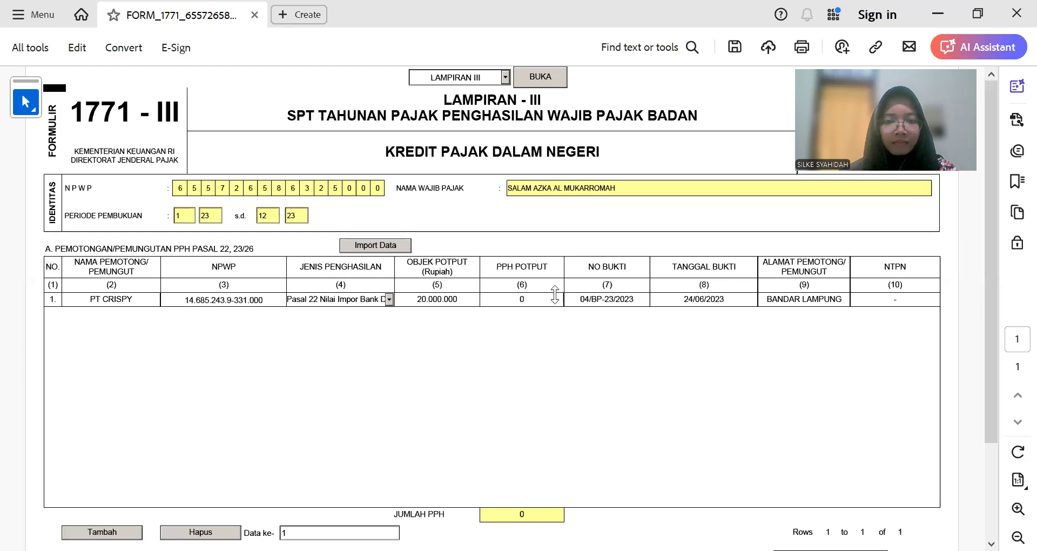
{"action": "key", "text": "BackSpace"}
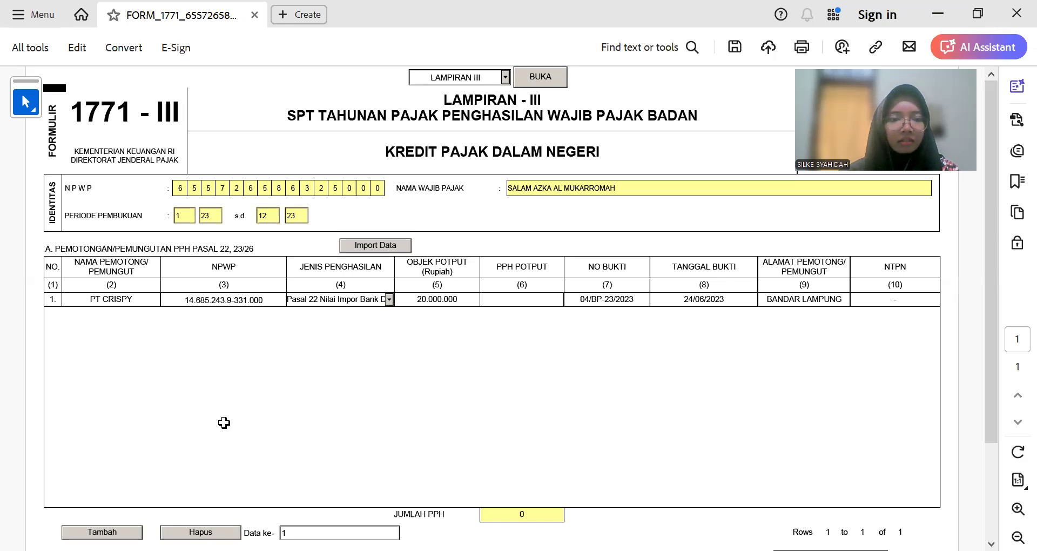
{"action": "key", "text": "alt+Tab"}
{"action": "scroll", "coordinate": [222, 421], "scroll_direction": "up", "scroll_amount": 2}
{"action": "left_click", "coordinate": [236, 276]}
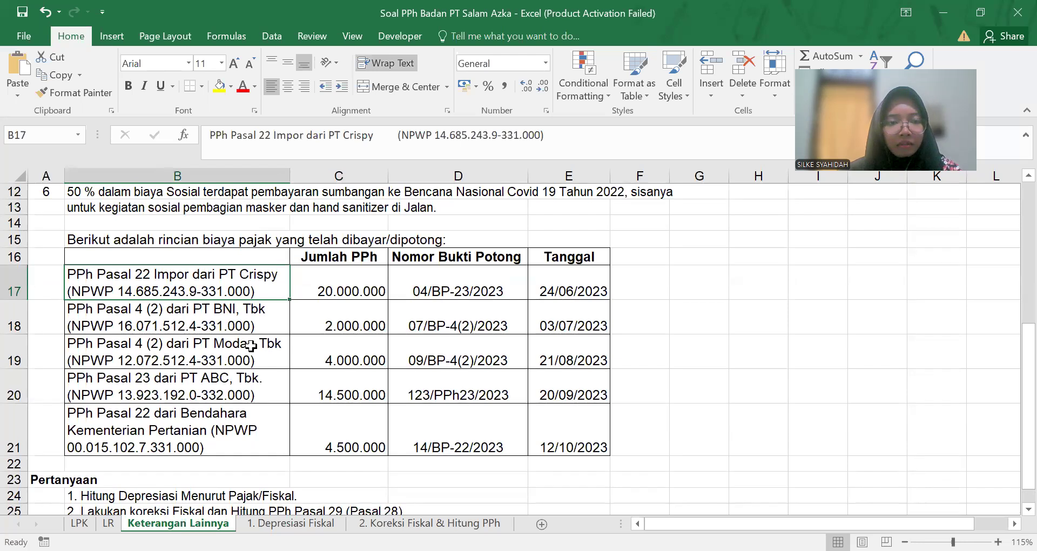
{"action": "left_click", "coordinate": [344, 294]}
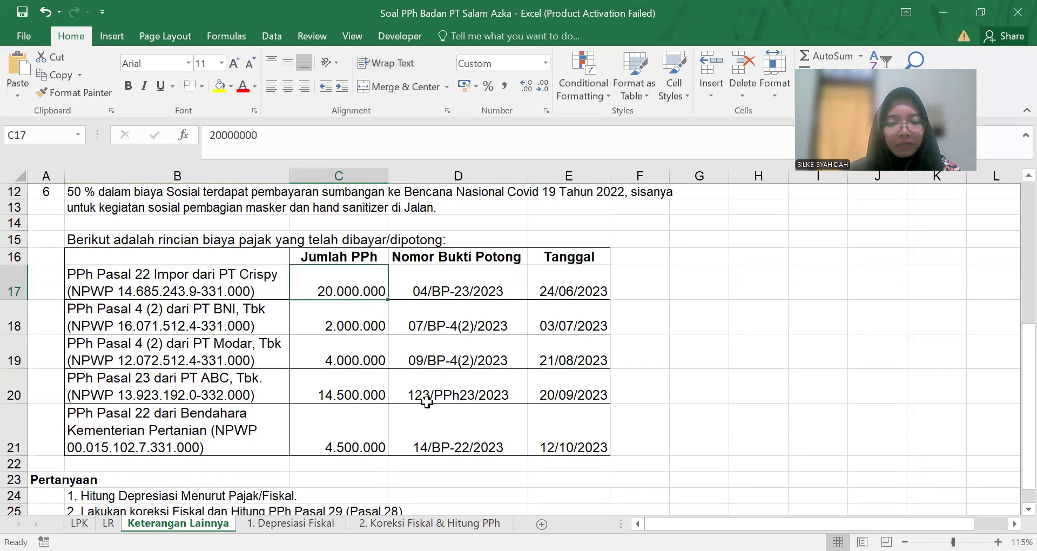
{"action": "key", "text": "alt"}
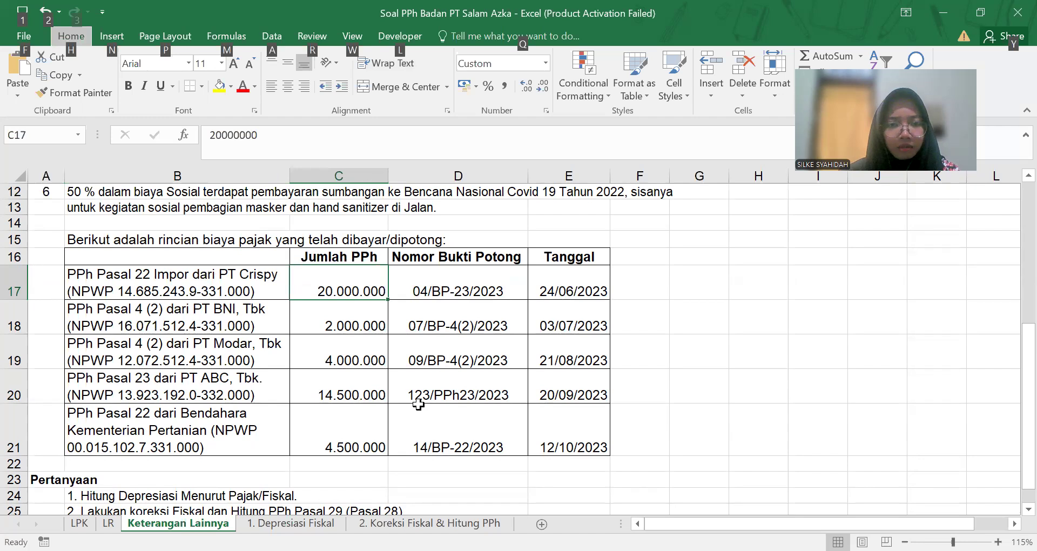
{"action": "key", "text": "Escape"}
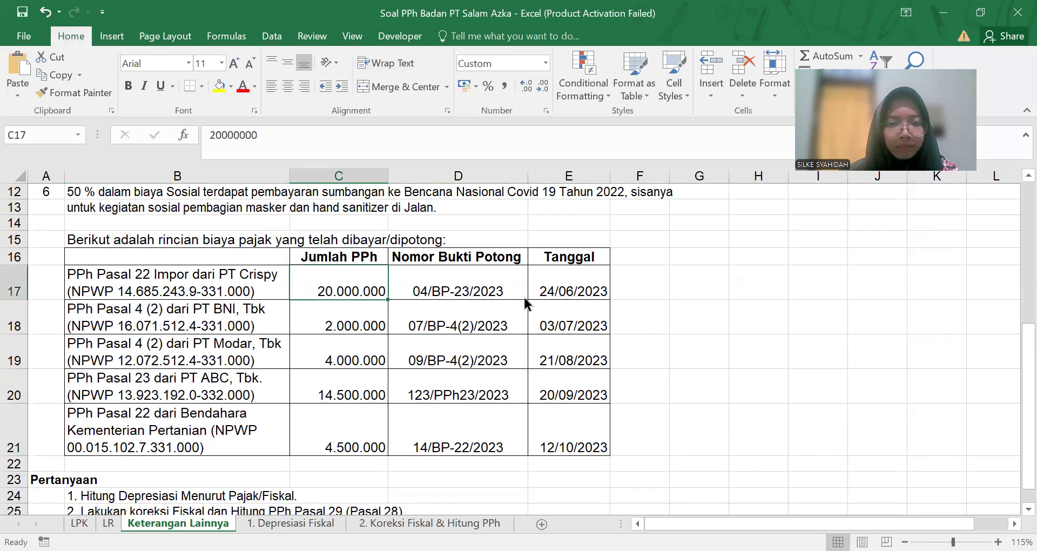
{"action": "key", "text": "alt+Tab"}
{"action": "type", "text": "2."}
{"action": "type", "text": "000."}
{"action": "type", "text": "0000"}
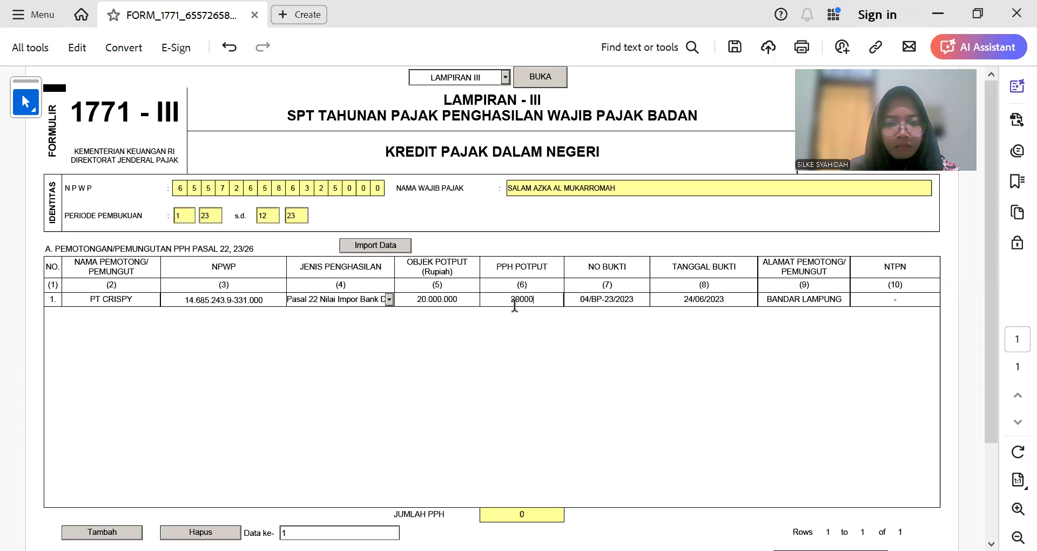
{"action": "key", "text": "Tab"}
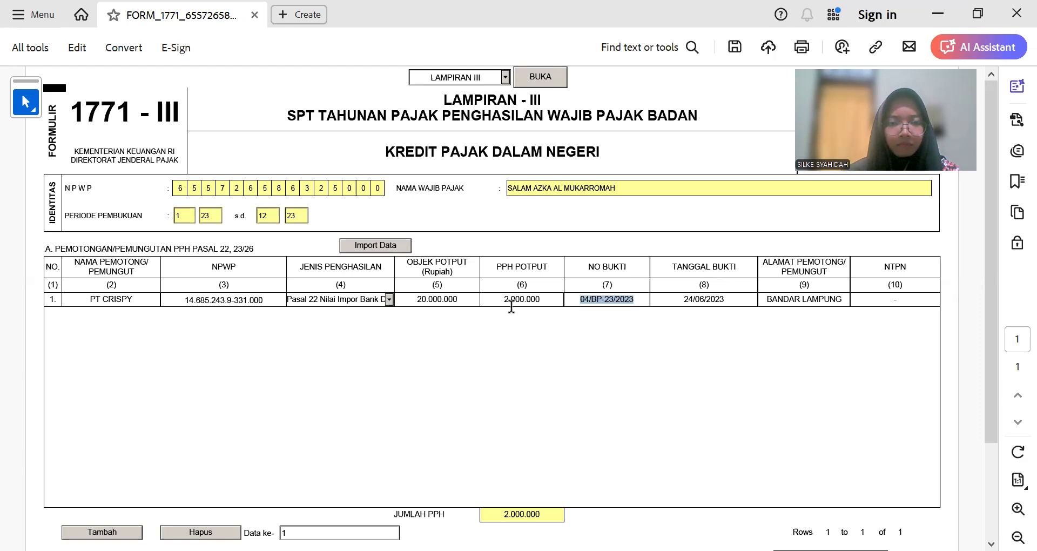
Step: Correct the withheld PPh to 20.000.000 and add an empty second row
{"action": "left_click", "coordinate": [510, 299]}
{"action": "left_click", "coordinate": [473, 300]}
{"action": "left_click", "coordinate": [520, 298]}
{"action": "left_click", "coordinate": [552, 301]}
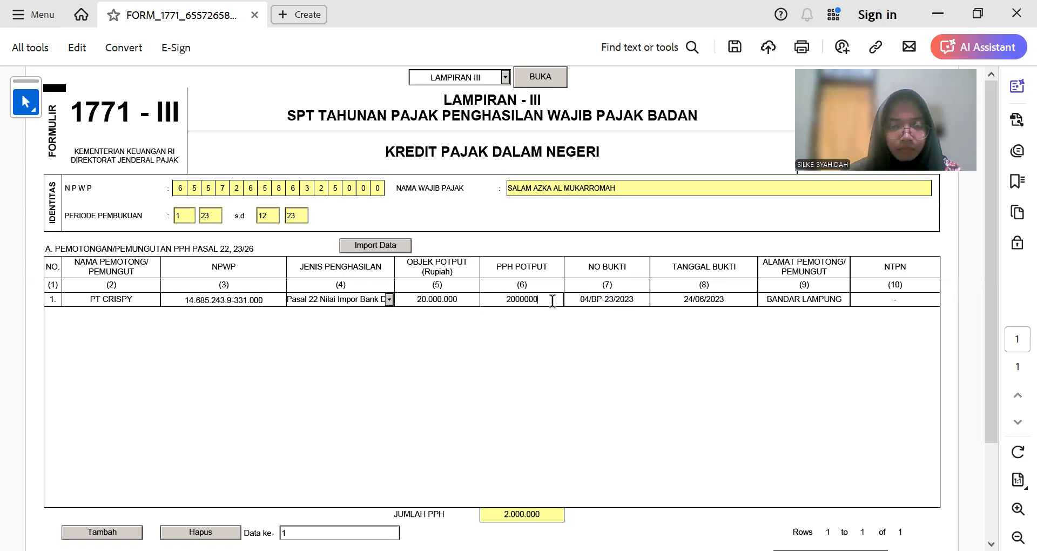
{"action": "type", "text": "0"}
{"action": "key", "text": "Tab"}
{"action": "key", "text": "Tab"}
{"action": "key", "text": "Tab"}
{"action": "key", "text": "Tab"}
{"action": "key", "text": "Tab"}
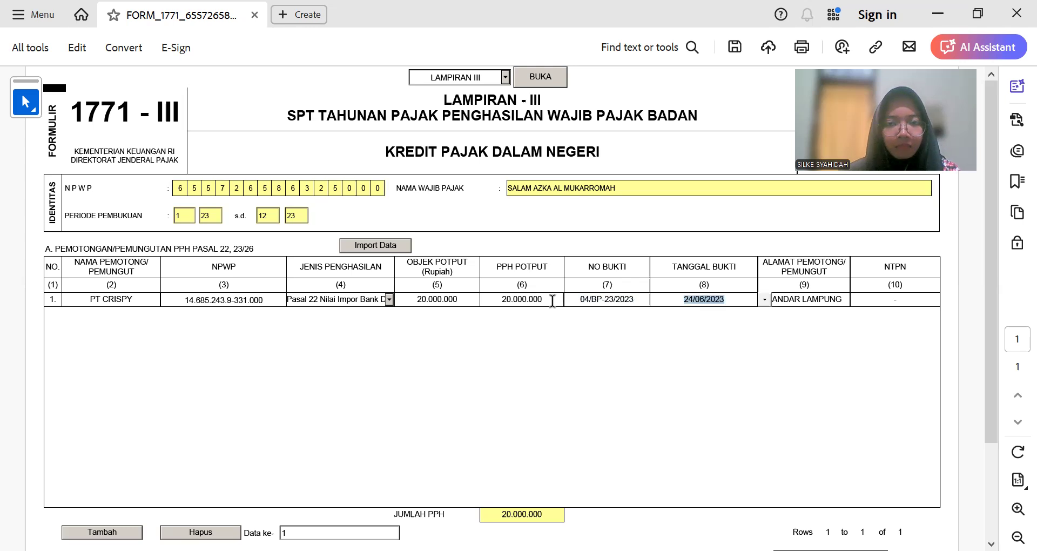
{"action": "left_click", "coordinate": [102, 532]}
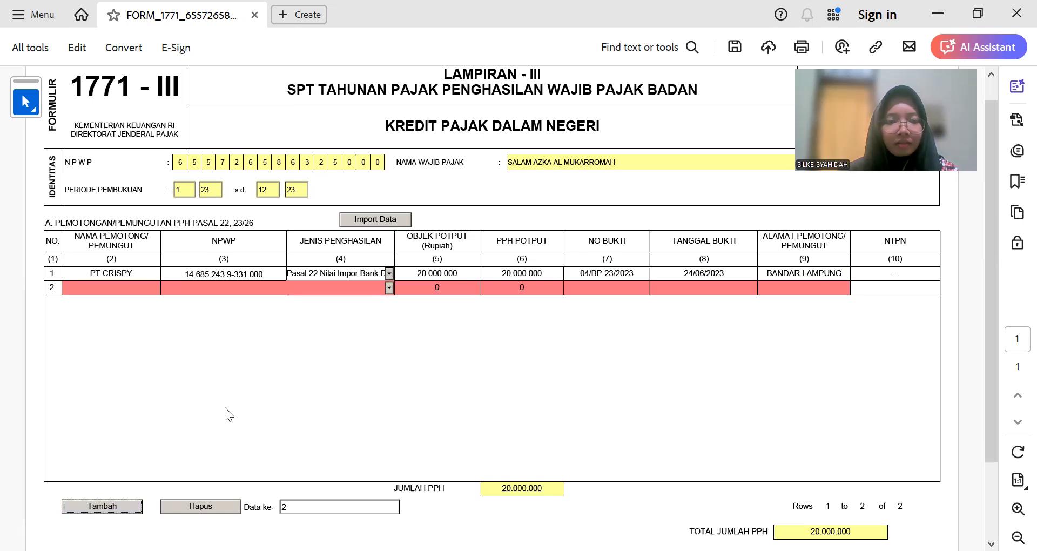
Step: Copy 'Bendahara Kementerian Pertanian' from Excel cell B21 into row 2's withholder name
{"action": "key", "text": "alt+Tab"}
{"action": "left_click", "coordinate": [168, 413]}
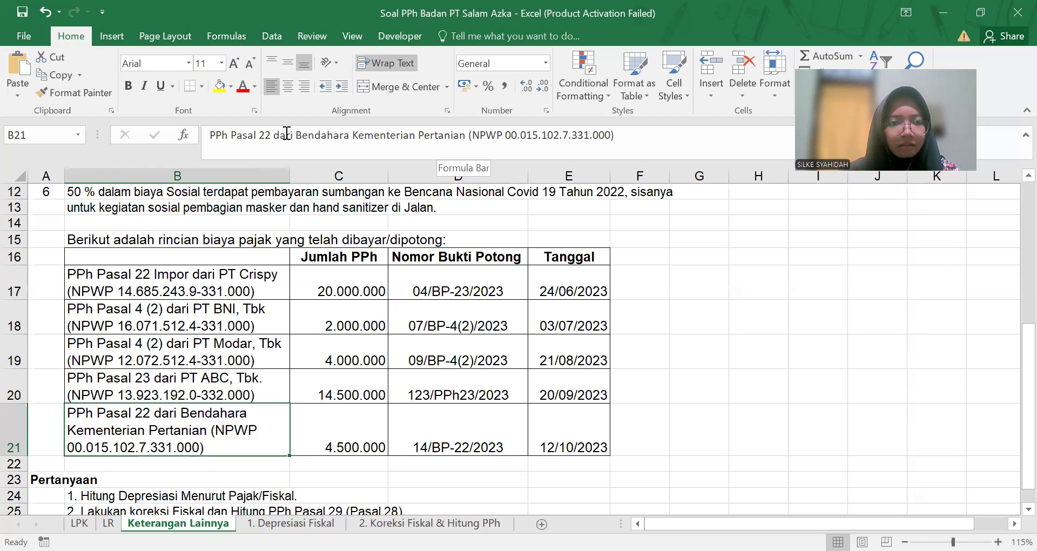
{"action": "left_click_drag", "start_coordinate": [295, 135], "coordinate": [469, 136]}
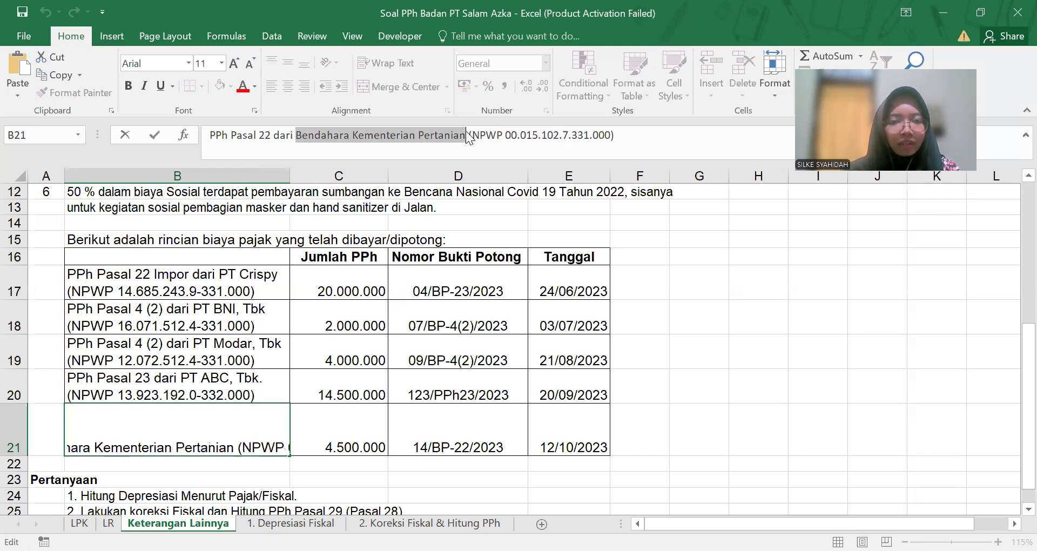
{"action": "key", "text": "ctrl+c"}
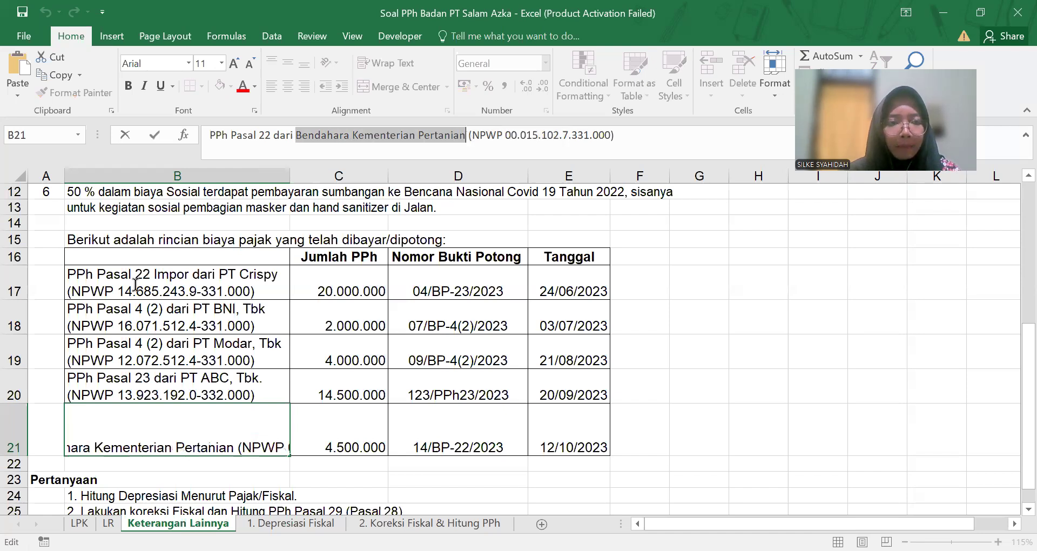
{"action": "key", "text": "alt+Tab"}
{"action": "left_click", "coordinate": [142, 286]}
{"action": "key", "text": "ctrl+v"}
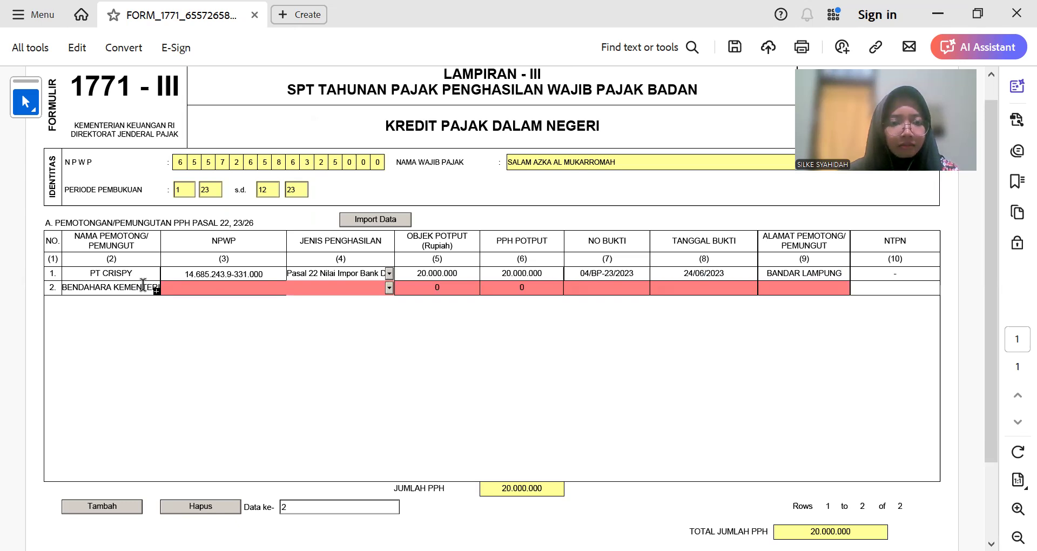
Step: Type row 2's NPWP, checking the digits against the Excel workpaper
{"action": "key", "text": "alt+Tab"}
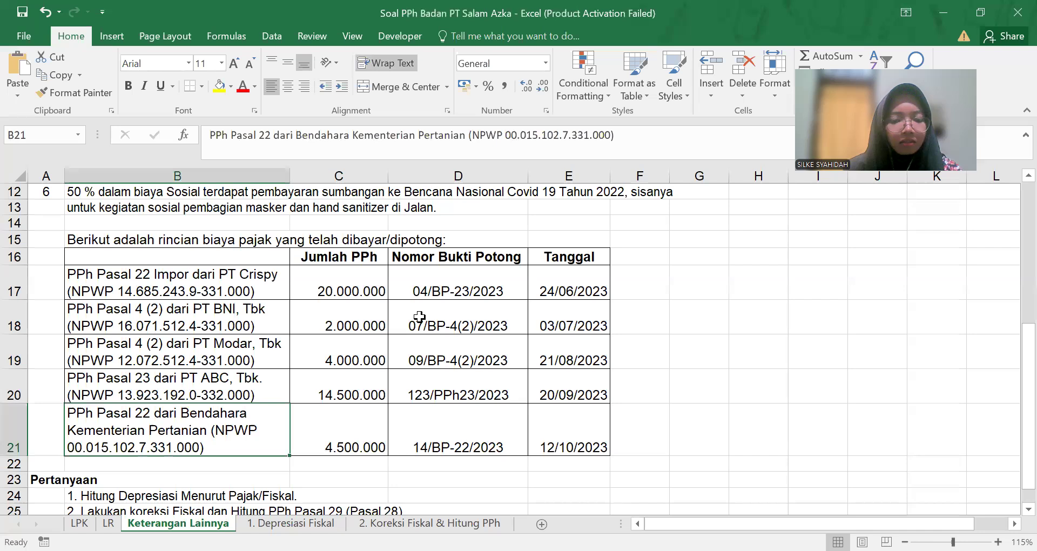
{"action": "key", "text": "alt+Tab"}
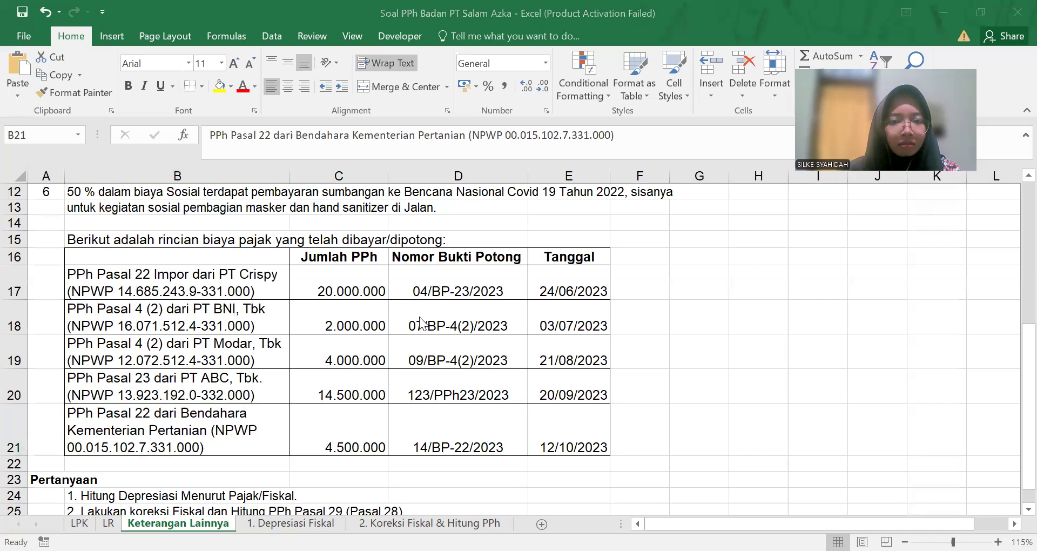
{"action": "key", "text": "alt+Tab"}
{"action": "left_click", "coordinate": [257, 288]}
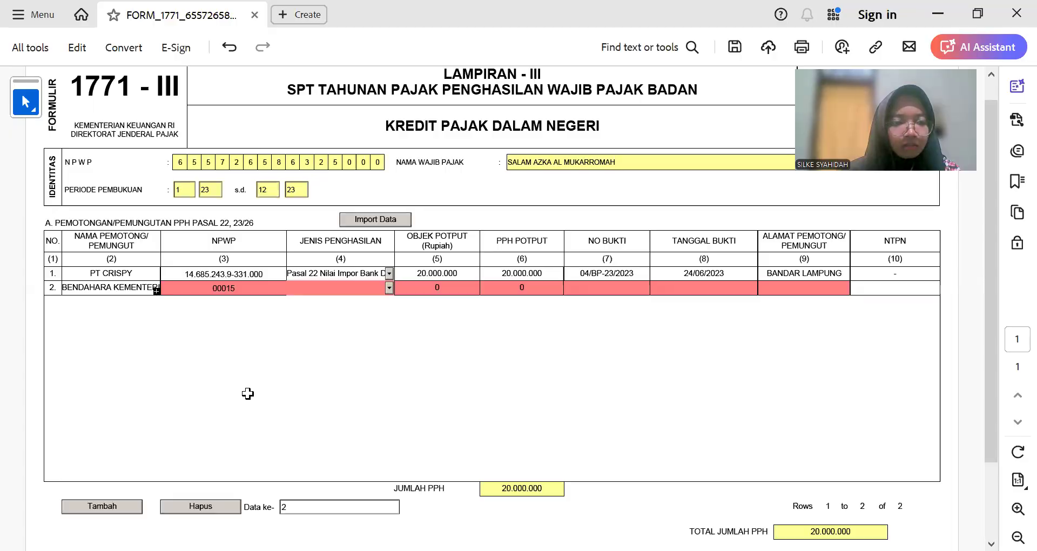
{"action": "key", "text": "alt+Tab"}
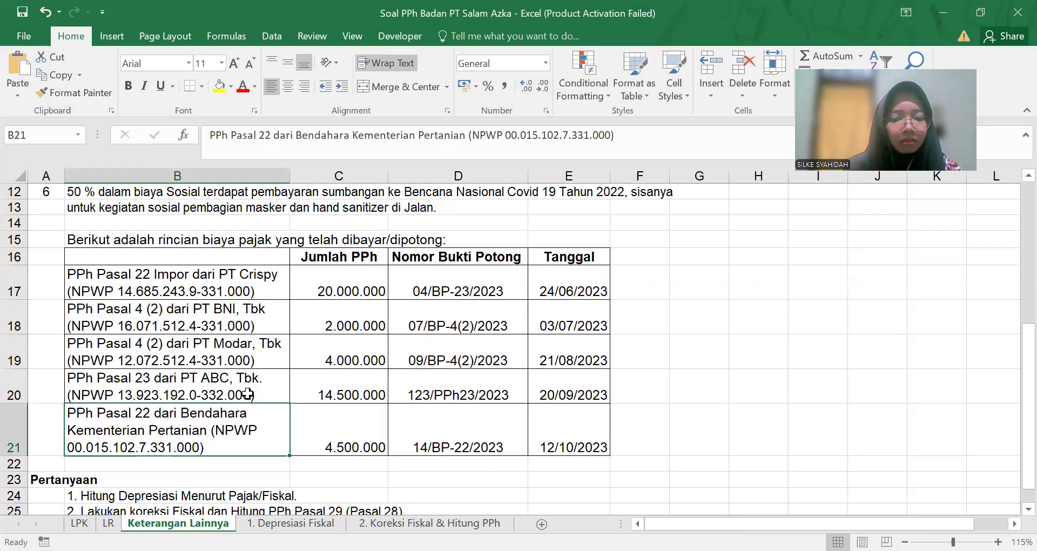
{"action": "key", "text": "alt+Tab"}
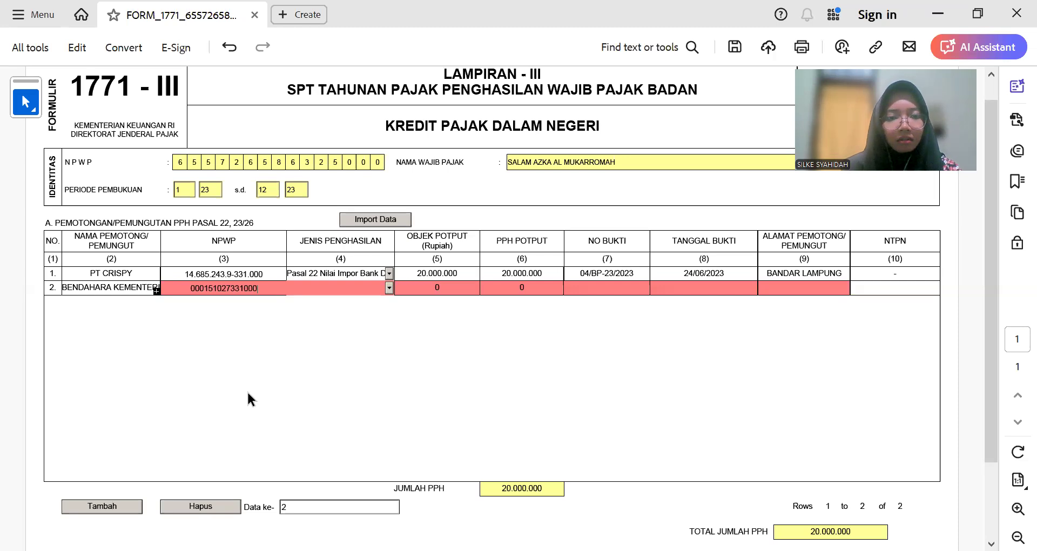
{"action": "left_click", "coordinate": [247, 390]}
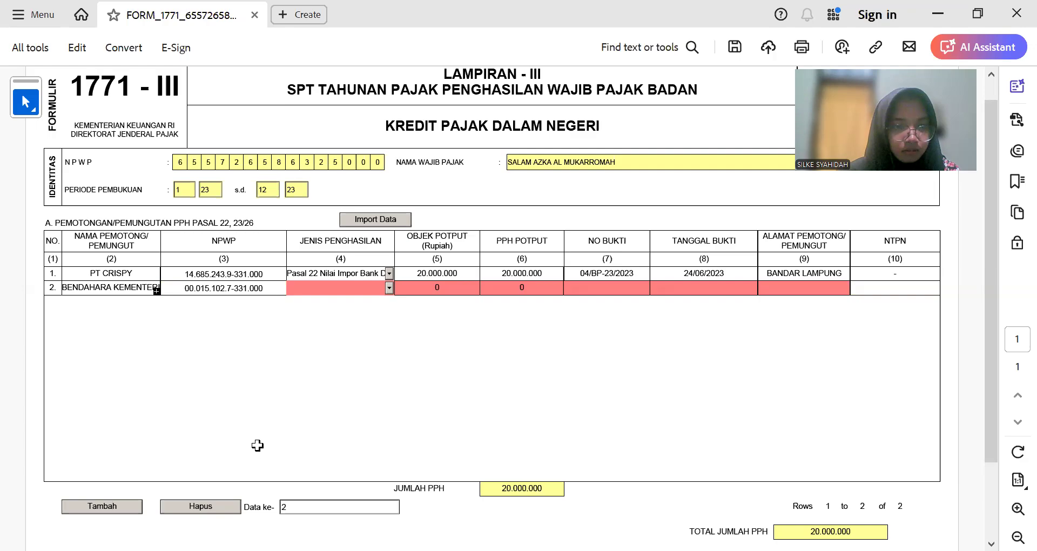
{"action": "key", "text": "alt+Tab"}
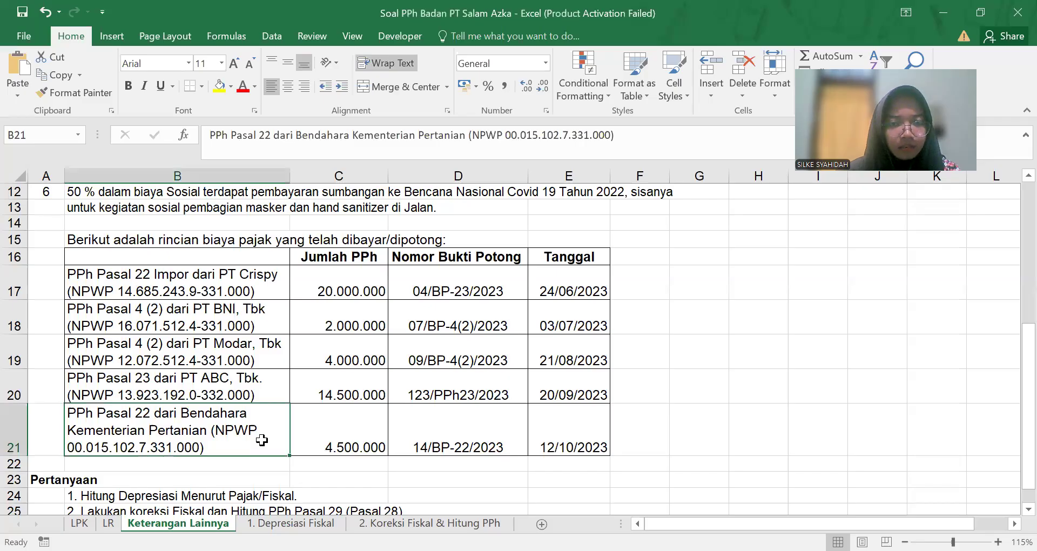
{"action": "key", "text": "alt+Tab"}
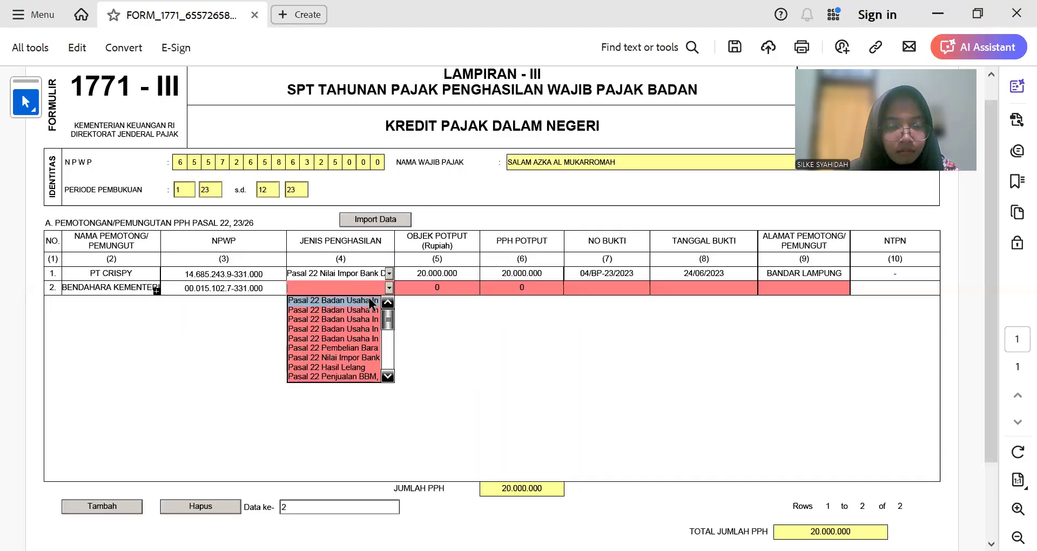
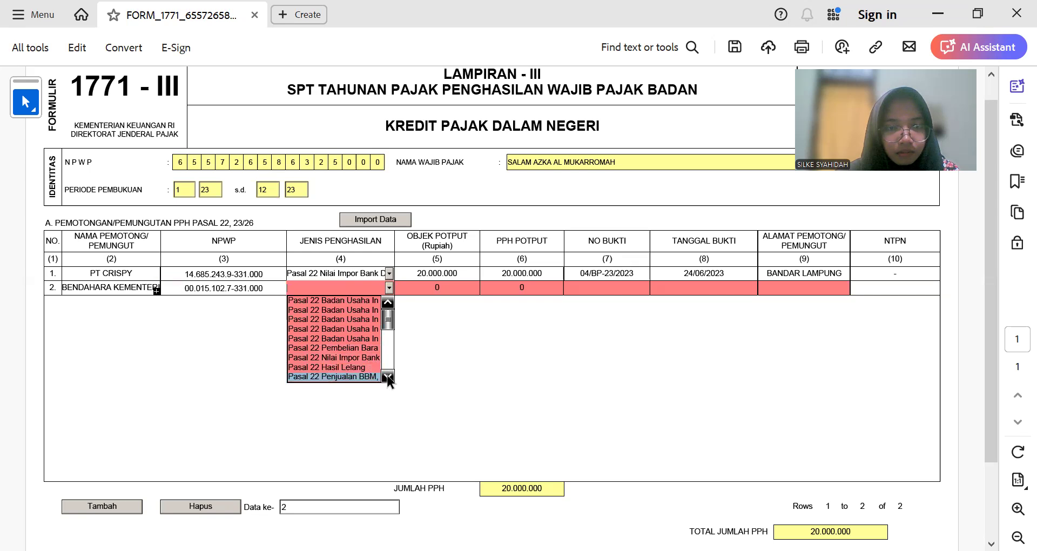
Step: Set row 2's income type to Pasal 22 Pembelian Barang, with 4.500.000 object and tax amounts
{"action": "left_click", "coordinate": [387, 376]}
{"action": "left_click", "coordinate": [388, 377]}
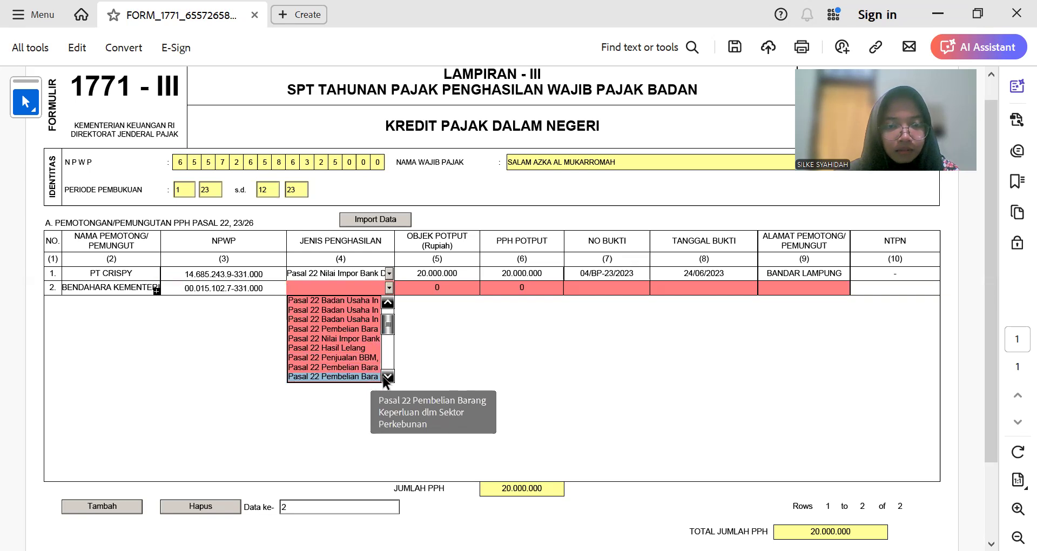
{"action": "scroll", "coordinate": [371, 376], "scroll_direction": "down", "scroll_amount": 1}
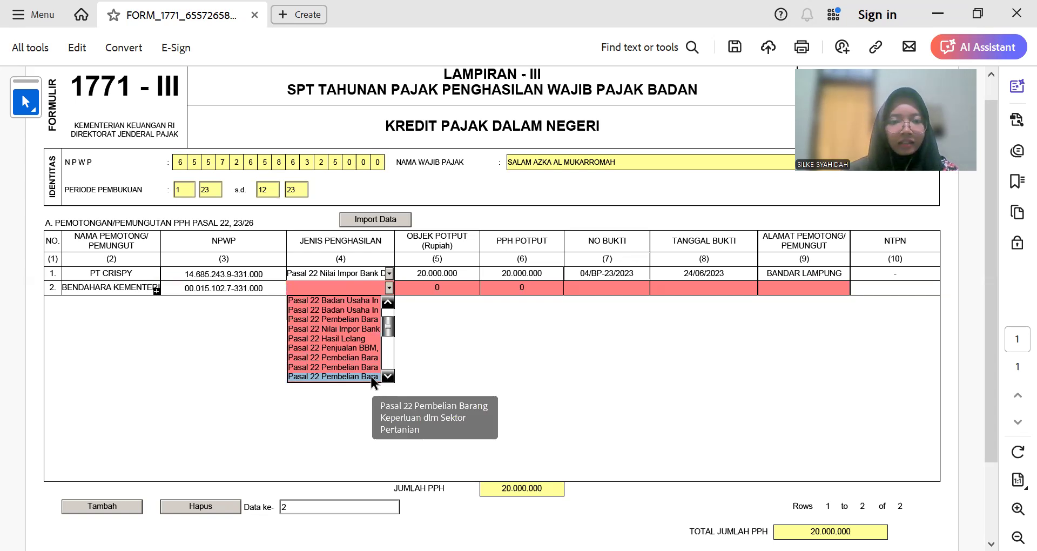
{"action": "left_click", "coordinate": [371, 375]}
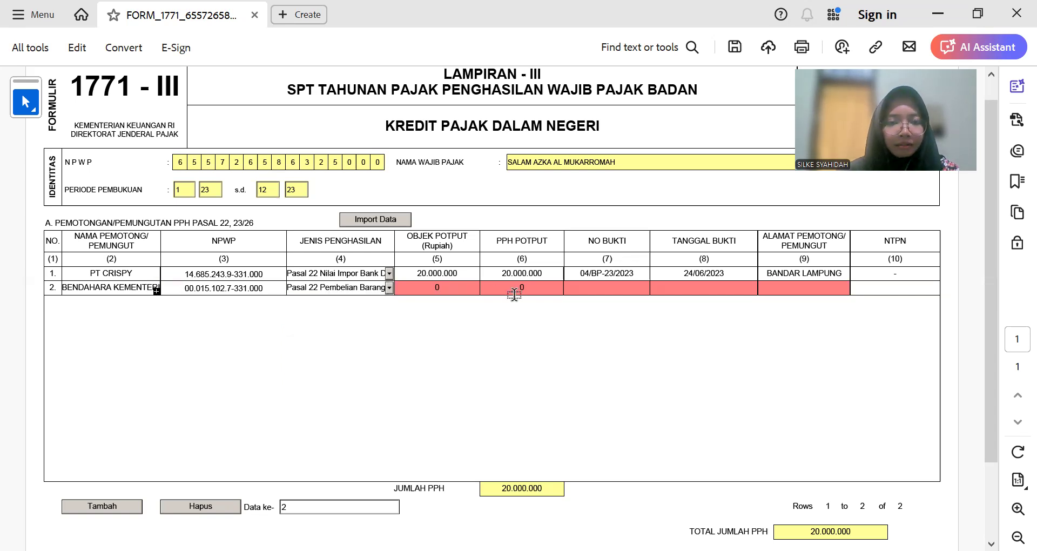
{"action": "key", "text": "alt+Tab"}
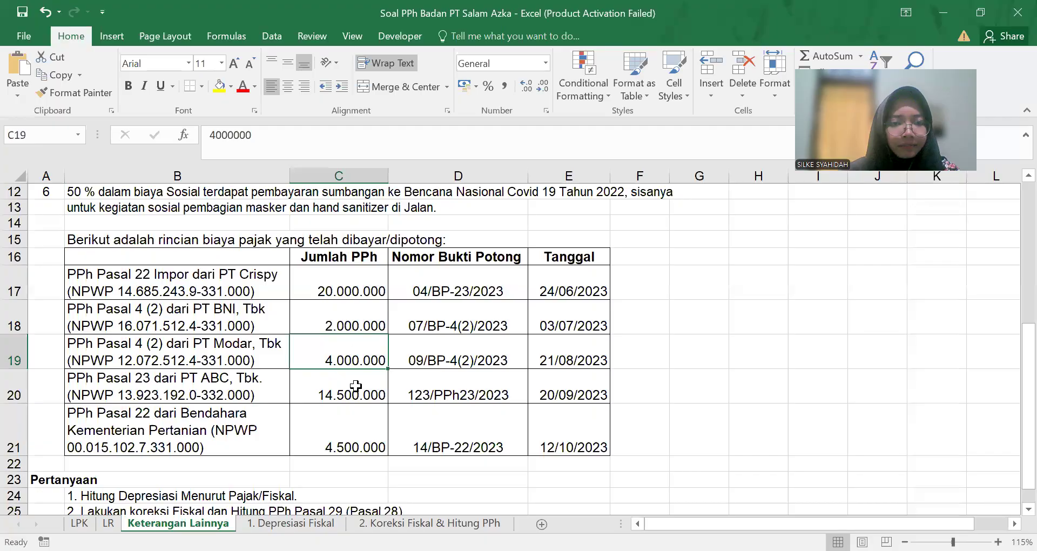
{"action": "left_click", "coordinate": [349, 438]}
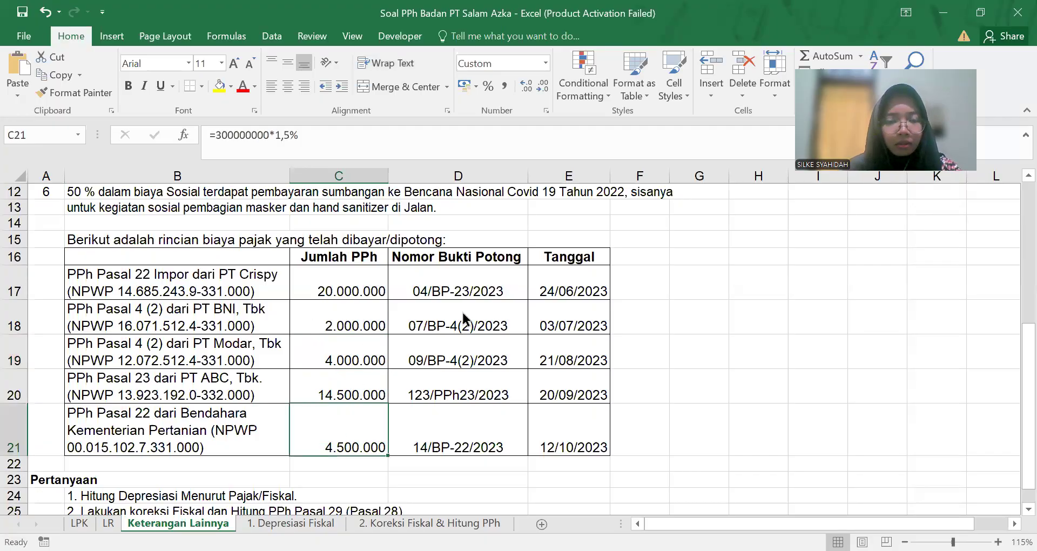
{"action": "key", "text": "alt+Tab"}
{"action": "left_click", "coordinate": [458, 287]}
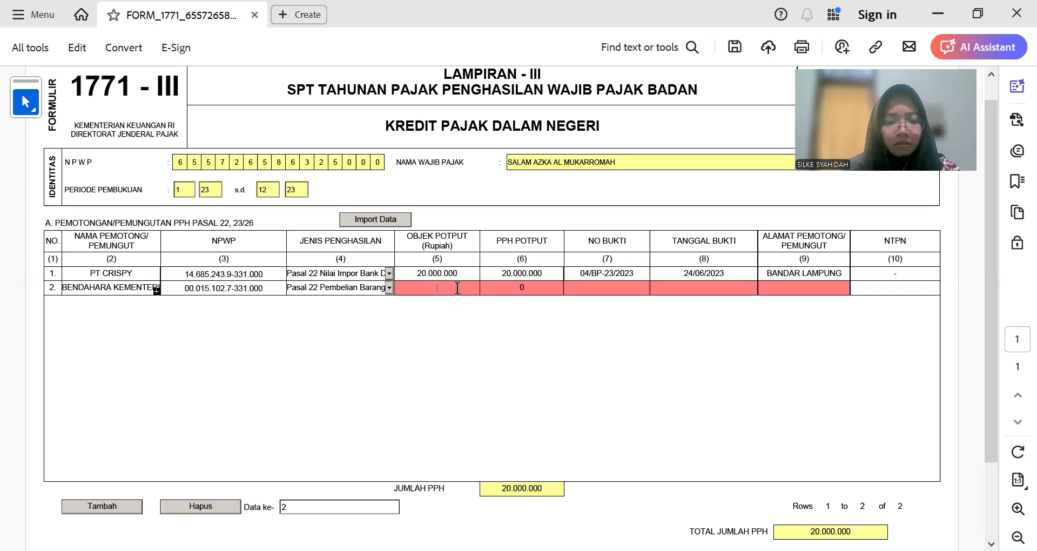
{"action": "type", "text": "4.500.00"}
{"action": "type", "text": "0"}
{"action": "key", "text": "Tab"}
{"action": "type", "text": "4500000"}
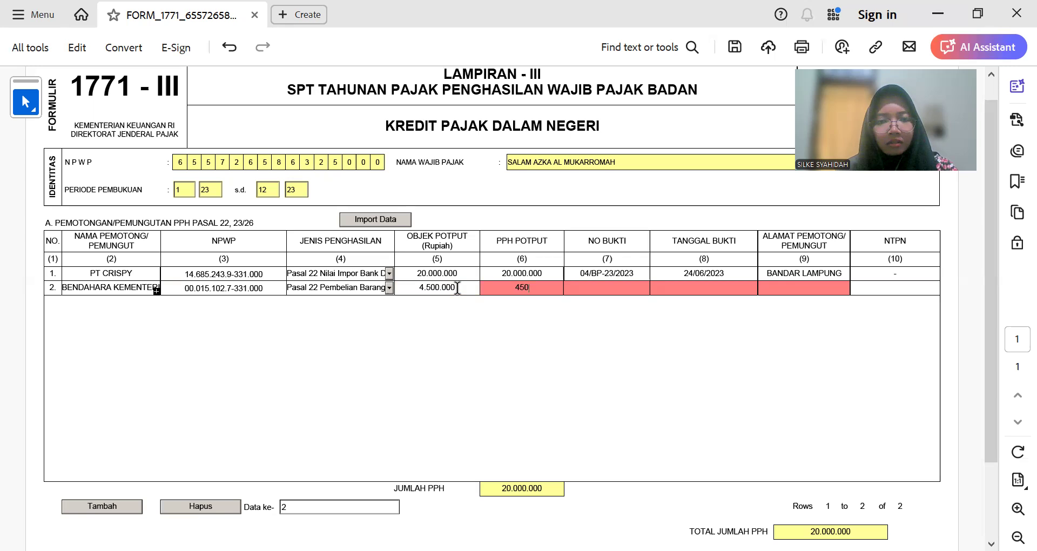
{"action": "key", "text": "Tab"}
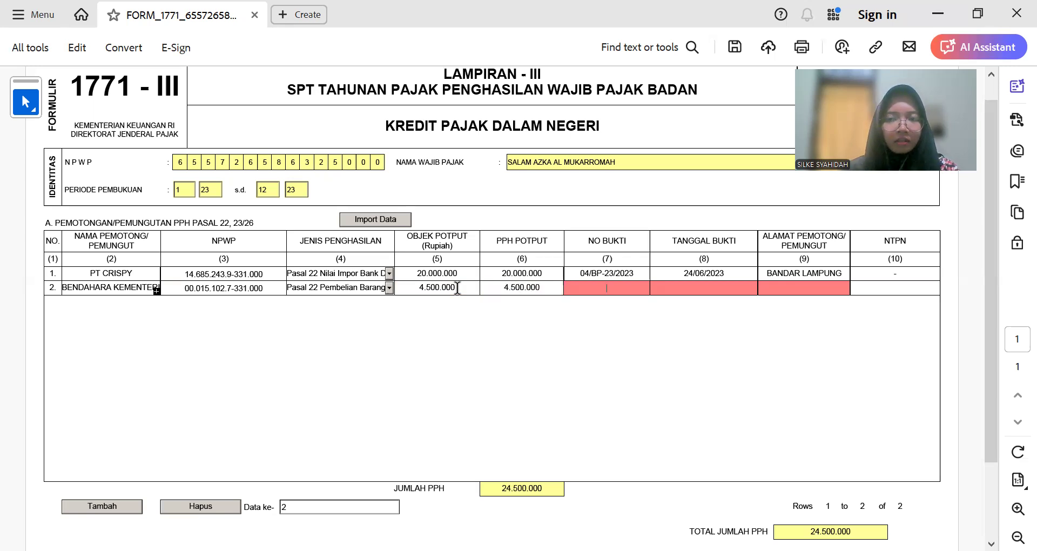
Step: Fill row 2's proof 14/BP-22/2023, date 12/10/2023 and address BANDAR LAMPUNG
{"action": "key", "text": "alt+Tab"}
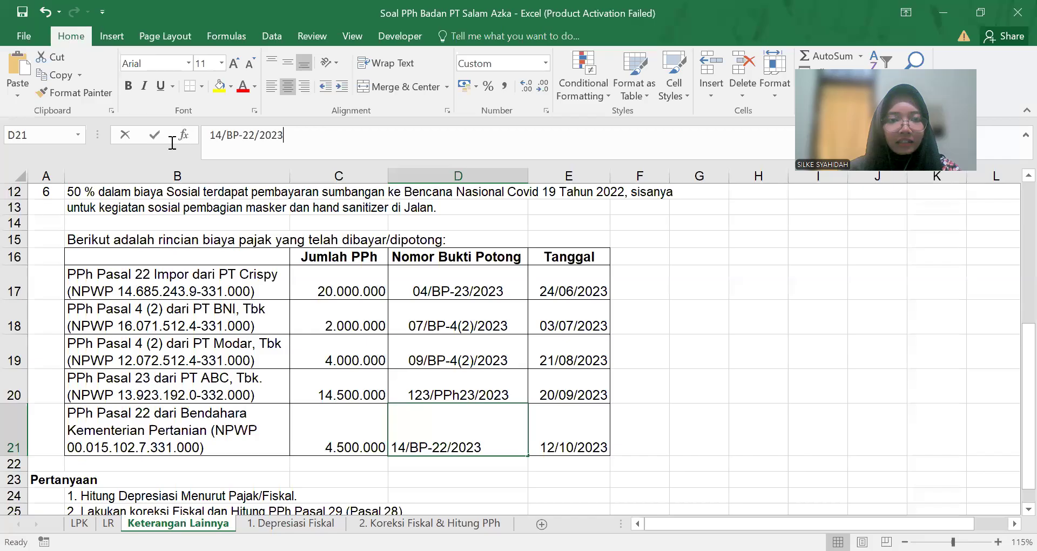
{"action": "left_click_drag", "start_coordinate": [284, 135], "coordinate": [171, 143]}
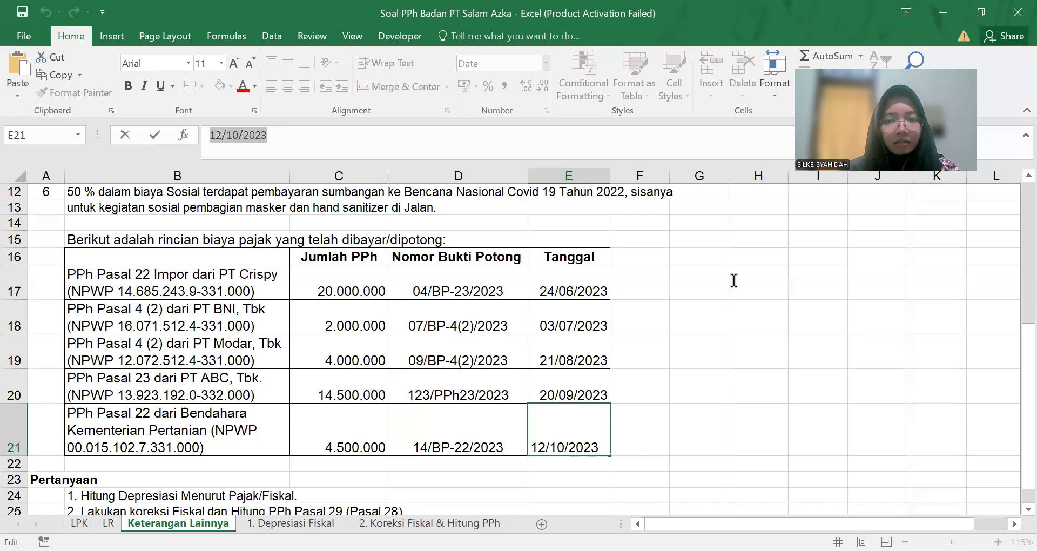
{"action": "key", "text": "alt+Tab"}
{"action": "type", "text": "12/10/2023"}
{"action": "left_click", "coordinate": [781, 285]}
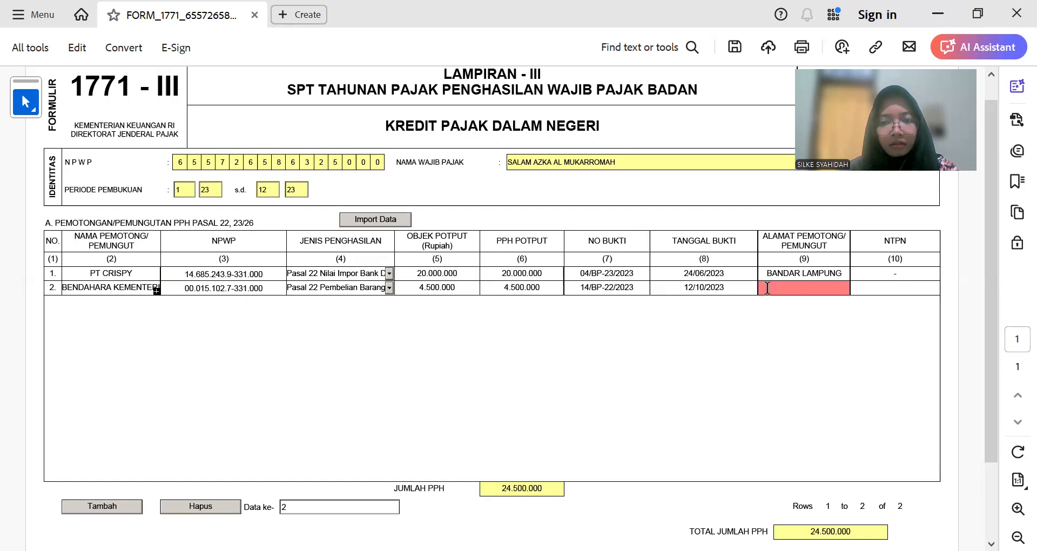
{"action": "triple_click", "coordinate": [818, 273]}
{"action": "key", "text": "ctrl+c"}
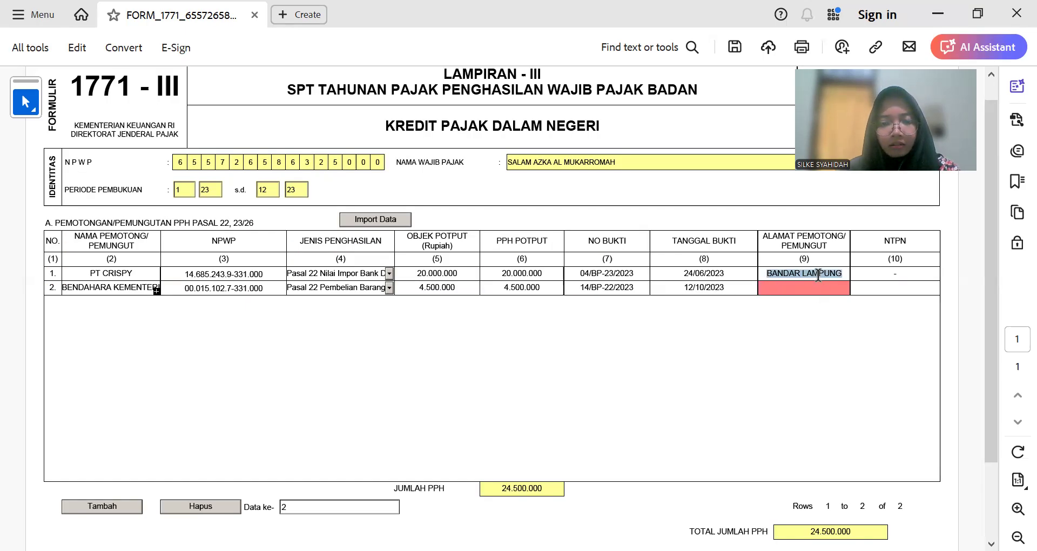
{"action": "left_click", "coordinate": [818, 286]}
{"action": "key", "text": "ctrl+v"}
{"action": "left_click", "coordinate": [878, 288]}
Step: Enter '-' as row 2's NTPN, add a third row and paste PT ABC as its name
{"action": "type", "text": "-"}
{"action": "left_click", "coordinate": [113, 506]}
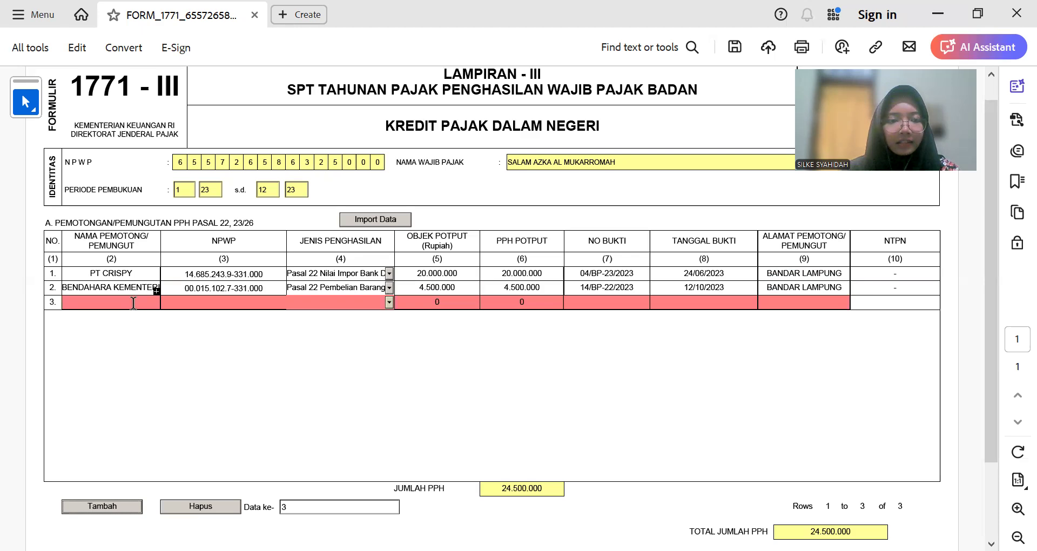
{"action": "key", "text": "alt+Tab"}
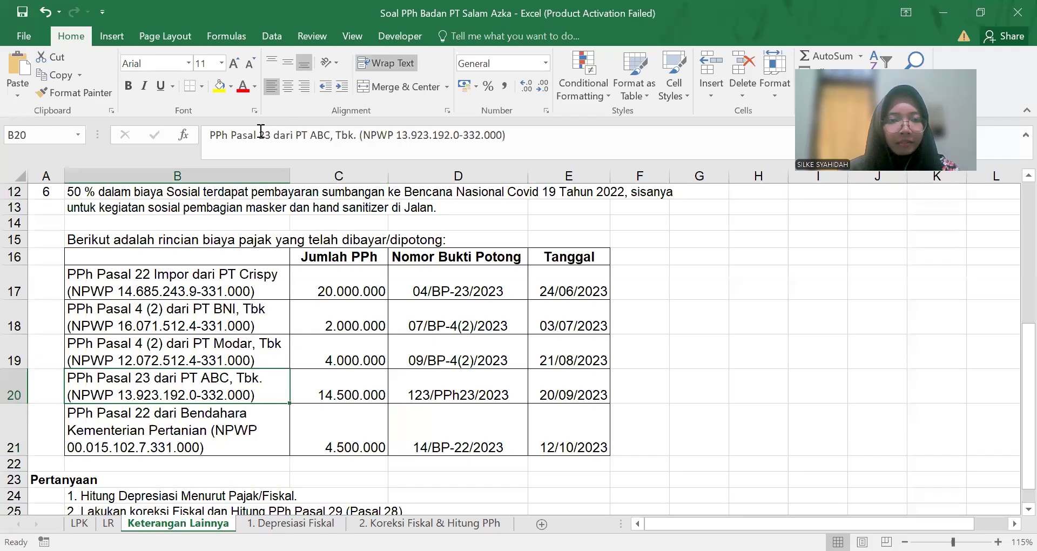
{"action": "left_click_drag", "start_coordinate": [329, 139], "coordinate": [296, 138]}
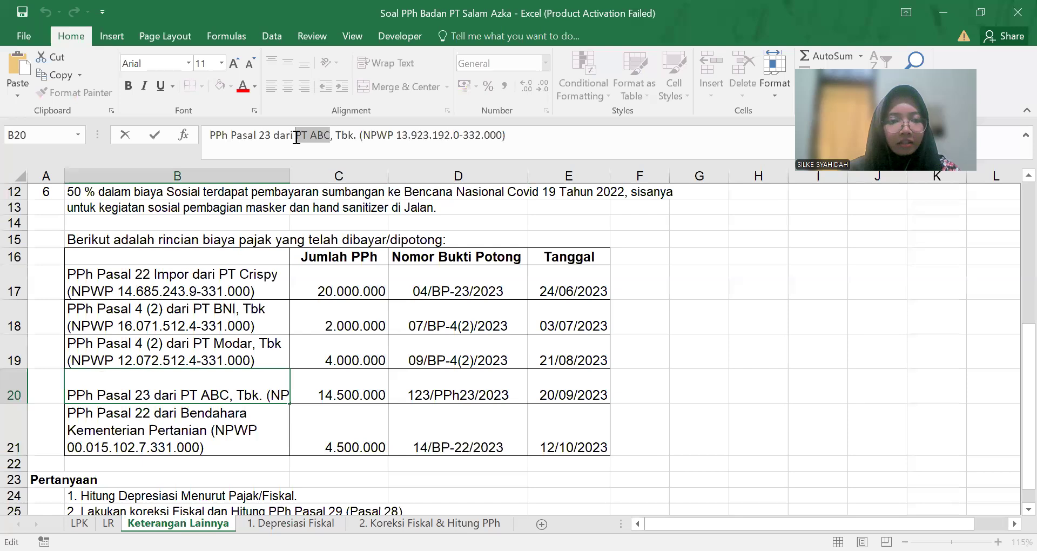
{"action": "key", "text": "ctrl+c"}
{"action": "key", "text": "alt+Tab"}
{"action": "key", "text": "ctrl+v"}
{"action": "key", "text": "Tab"}
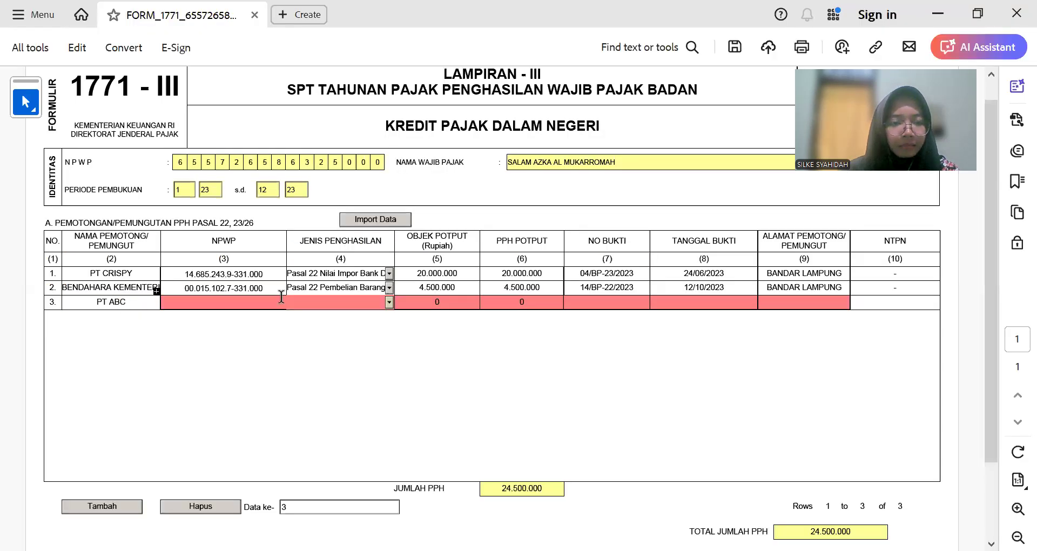
Step: Type PT ABC's NPWP into row 3, checking it against the workbook
{"action": "key", "text": "alt+Tab"}
{"action": "left_click", "coordinate": [230, 392]}
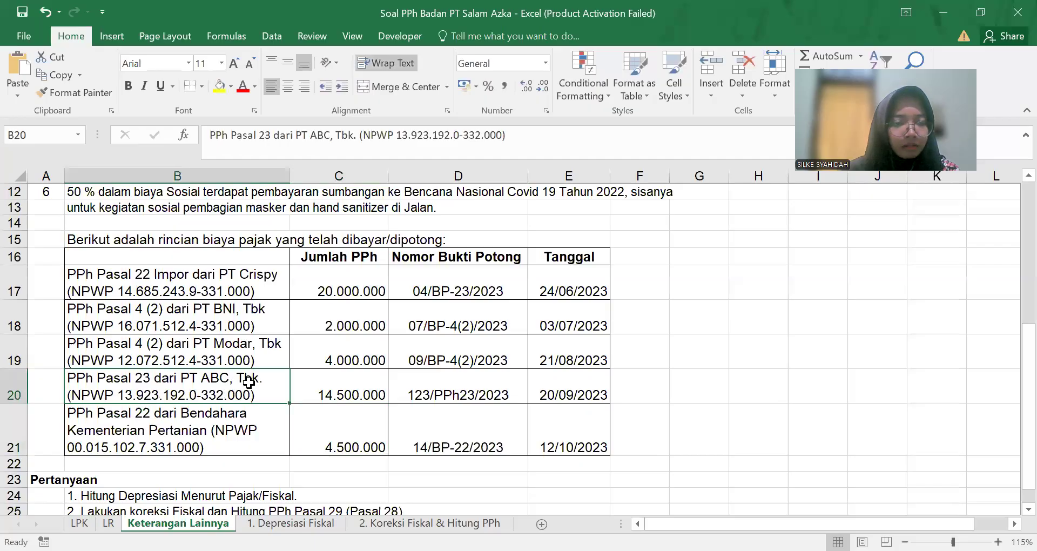
{"action": "key", "text": "Right"}
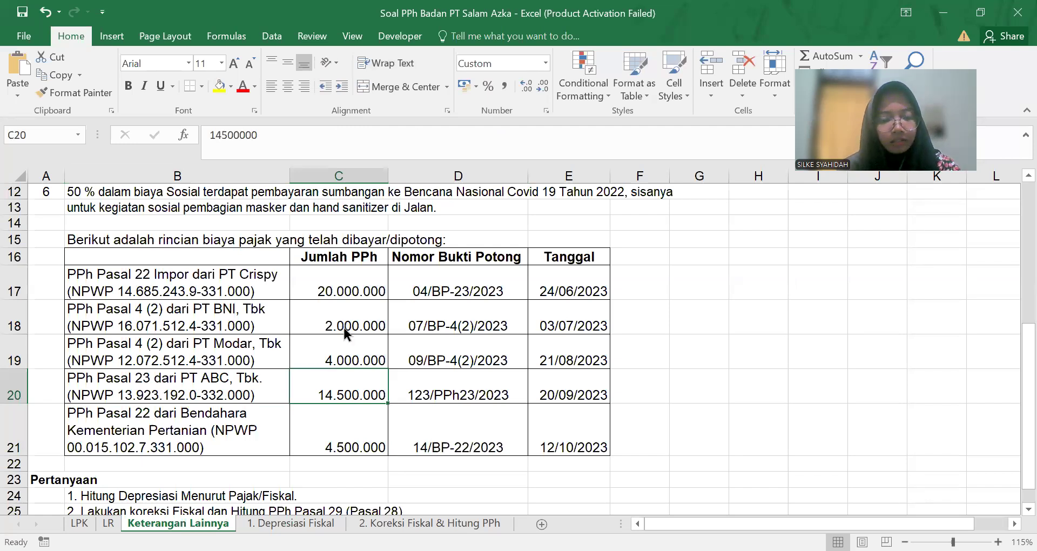
{"action": "key", "text": "alt+Tab"}
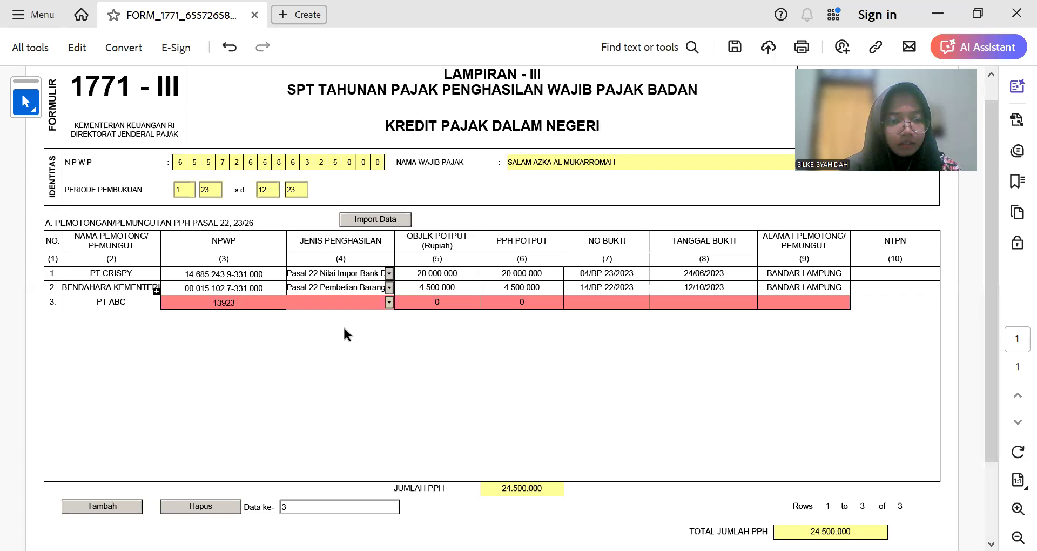
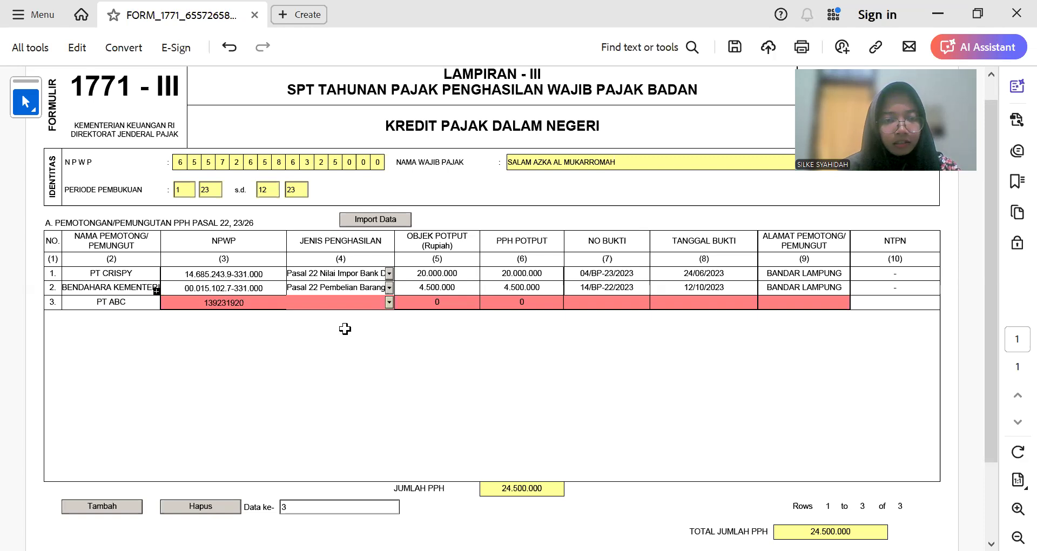
{"action": "key", "text": "Tab"}
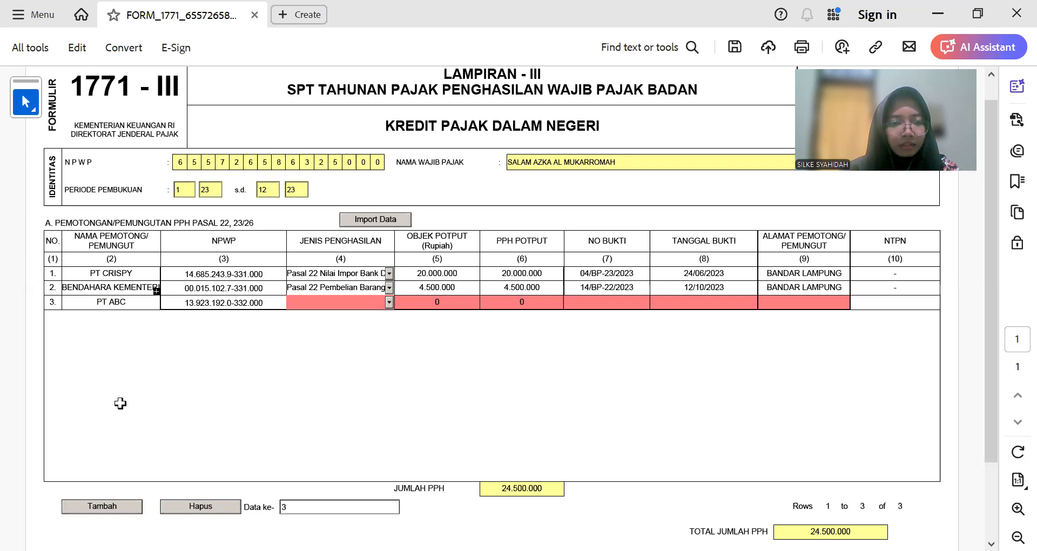
Step: Copy proof number 123/PPh23/2023 and date 20/09/2023 from Excel into row 3
{"action": "key", "text": "alt+Tab"}
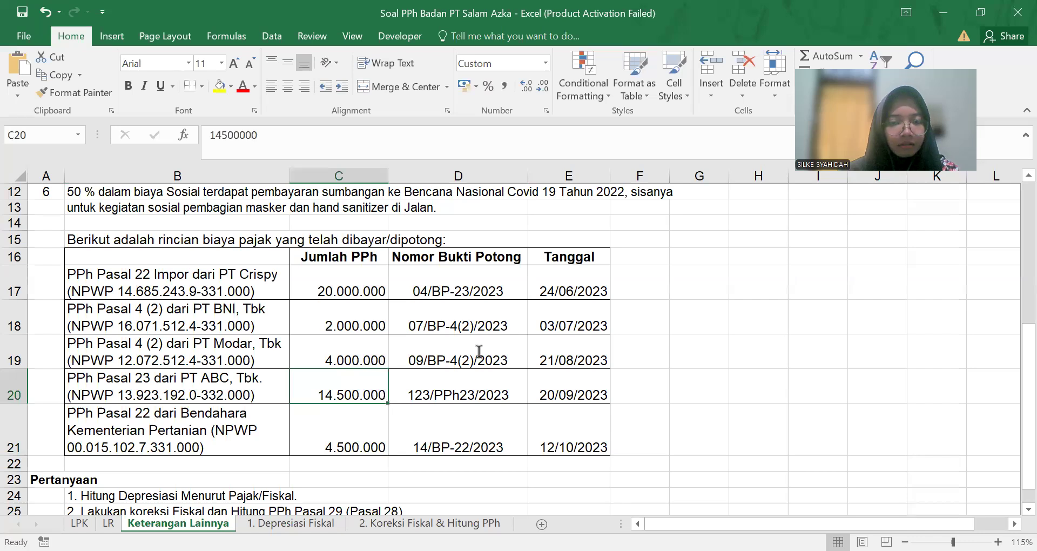
{"action": "left_click", "coordinate": [480, 396]}
{"action": "left_click_drag", "start_coordinate": [291, 136], "coordinate": [191, 135]}
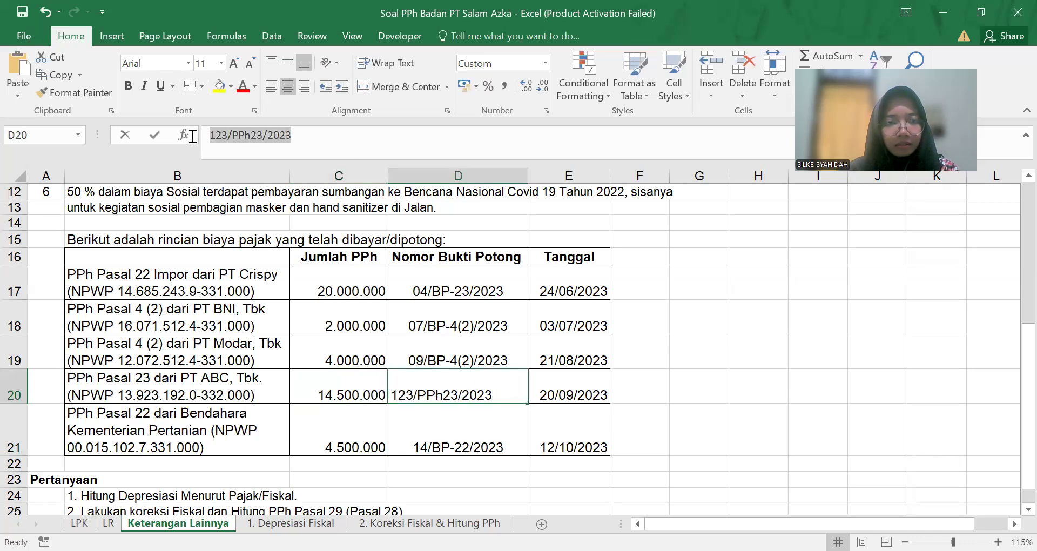
{"action": "key", "text": "ctrl+c"}
{"action": "key", "text": "alt+Tab"}
{"action": "key", "text": "ctrl+v"}
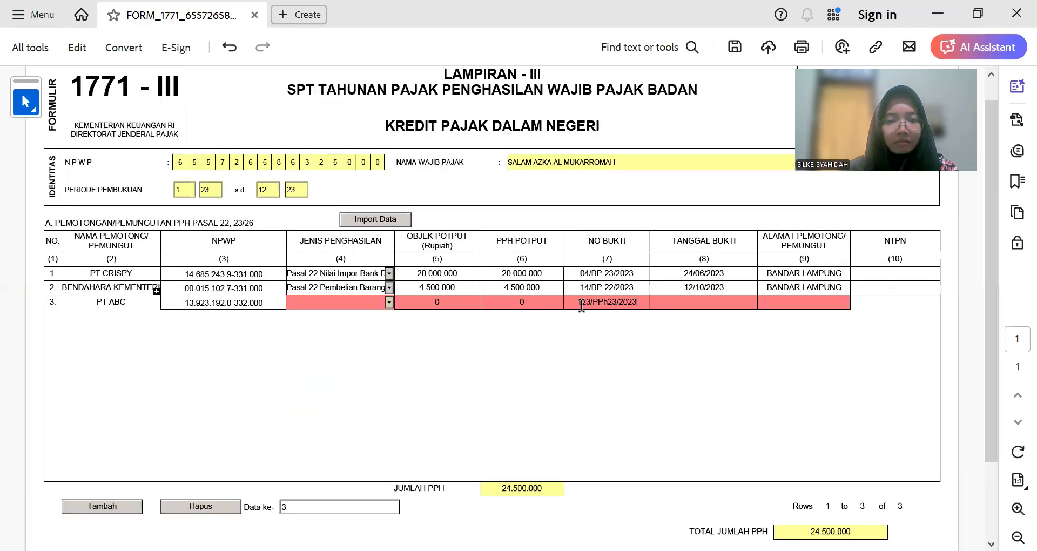
{"action": "key", "text": "alt+Tab"}
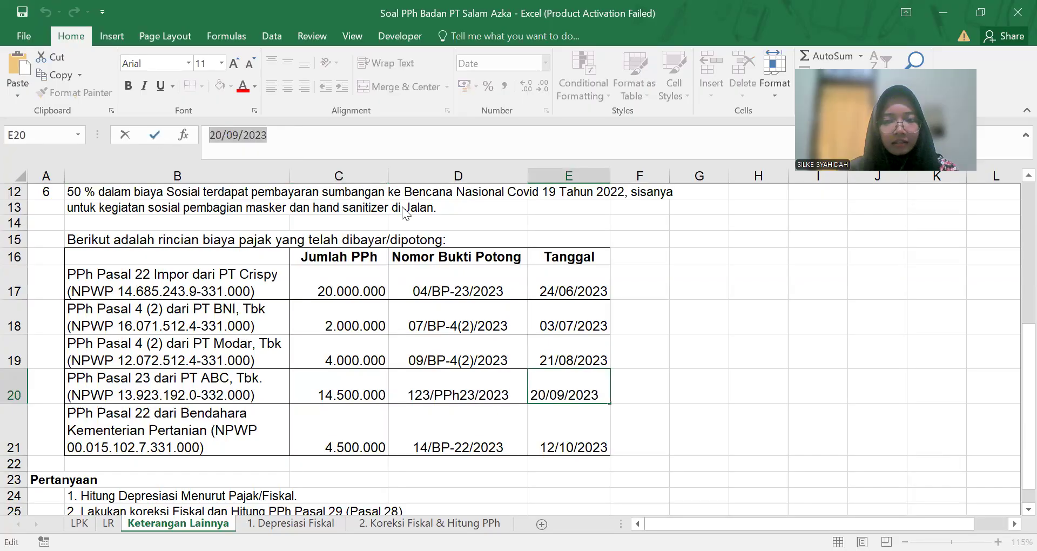
{"action": "key", "text": "alt+Tab"}
{"action": "left_click", "coordinate": [730, 301]}
{"action": "key", "text": "ctrl+v"}
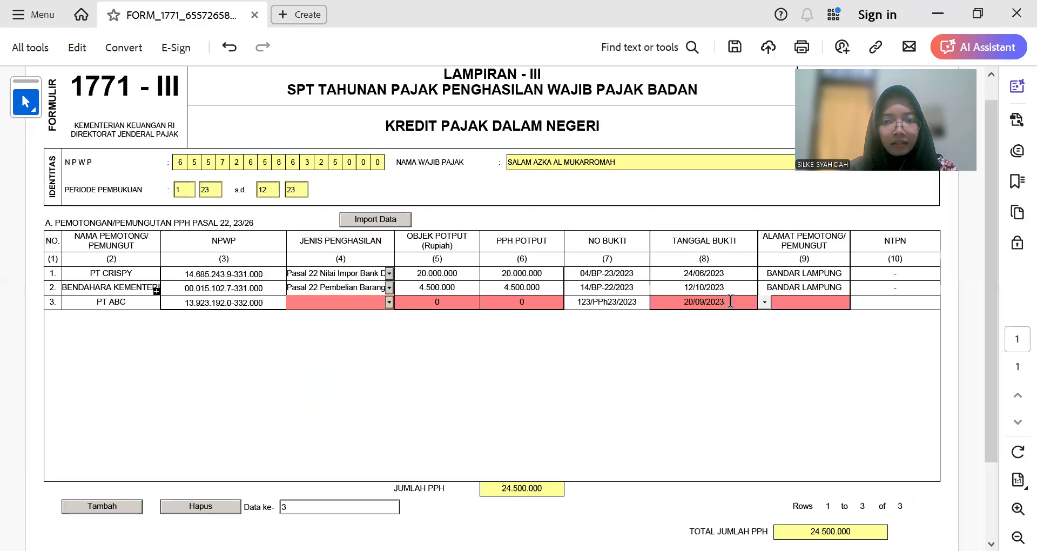
Step: Copy BANDAR LAMPUNG from row 2's address into row 3's address
{"action": "double_click", "coordinate": [783, 287]}
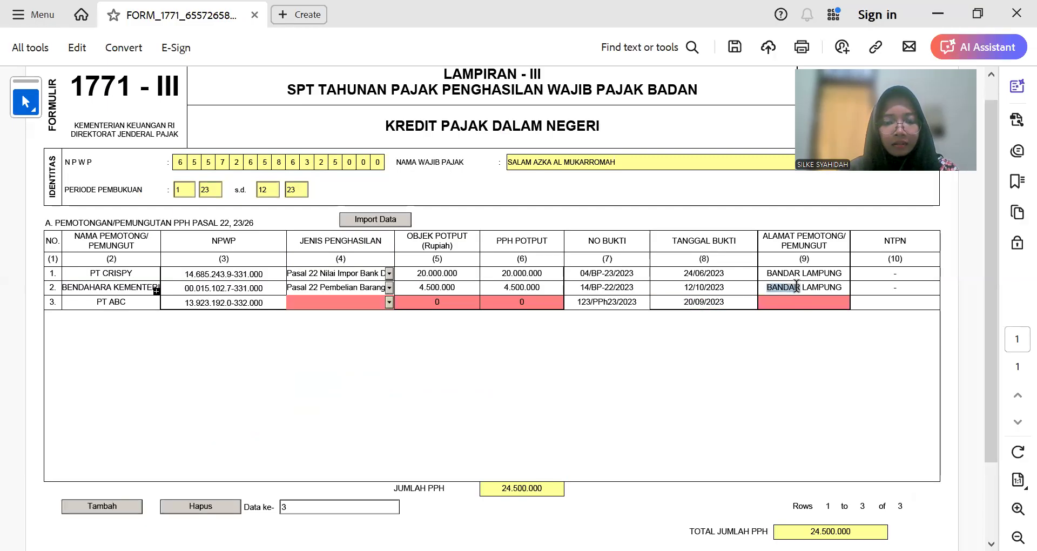
{"action": "key", "text": "ctrl+a"}
{"action": "key", "text": "ctrl+c"}
{"action": "left_click", "coordinate": [802, 301]}
{"action": "key", "text": "ctrl+v"}
{"action": "left_click", "coordinate": [353, 301]}
Step: Set row 3's income type to Pasal 23 Imbalan / Jasa Lain
{"action": "left_click", "coordinate": [389, 302]}
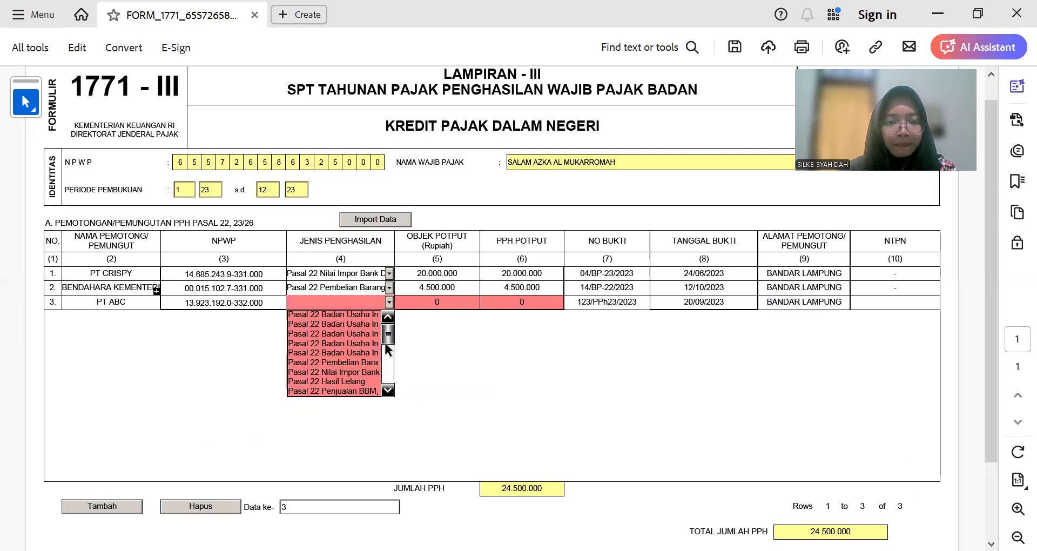
{"action": "left_click", "coordinate": [387, 348]}
{"action": "left_click_drag", "start_coordinate": [386, 353], "coordinate": [387, 360]}
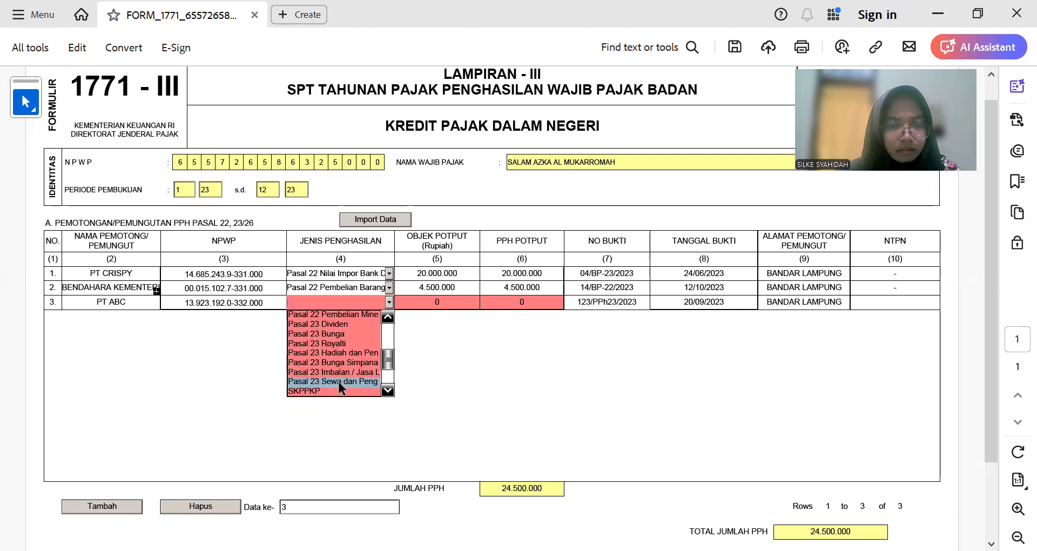
{"action": "key", "text": "alt+Tab"}
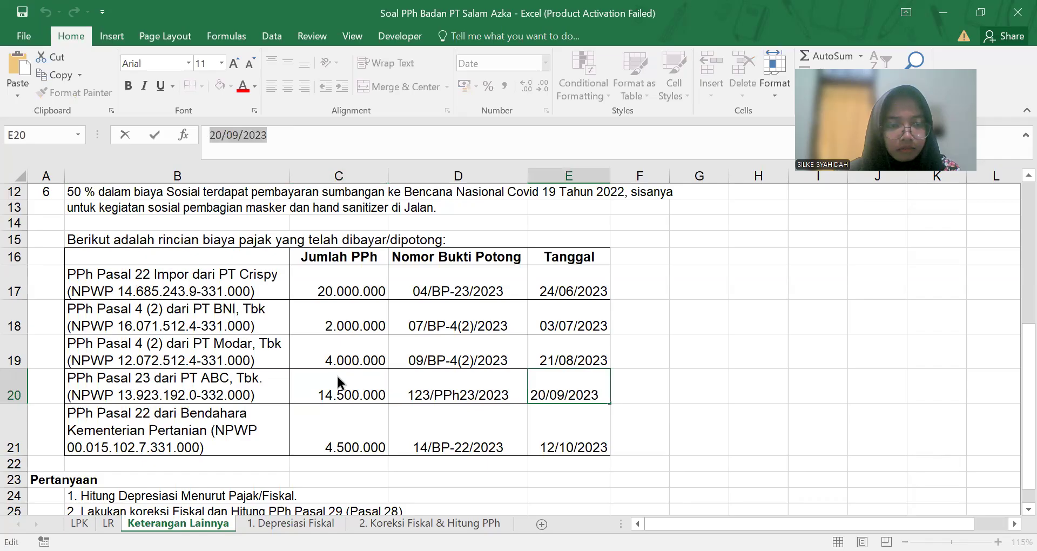
{"action": "key", "text": "alt+Tab"}
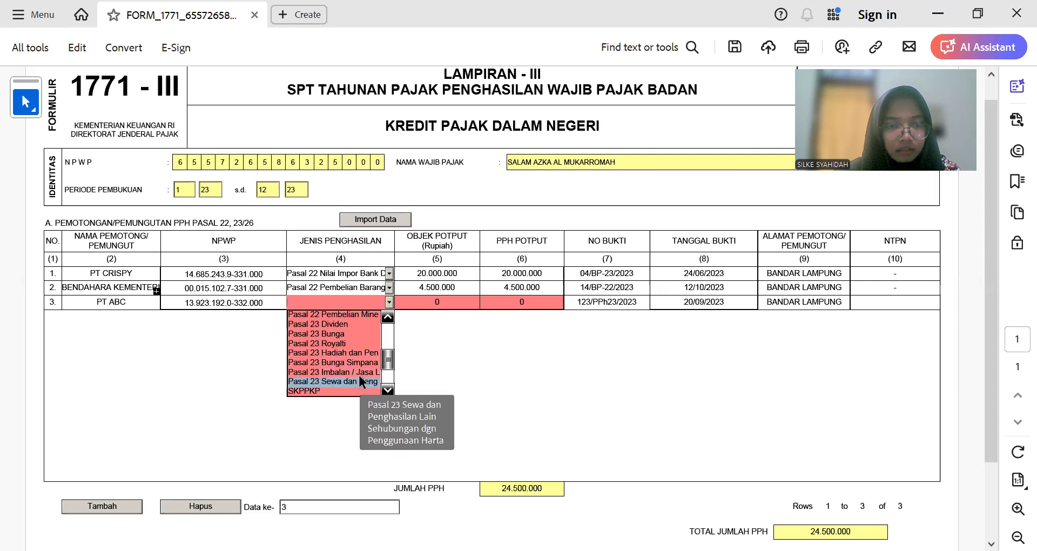
{"action": "left_click", "coordinate": [360, 372]}
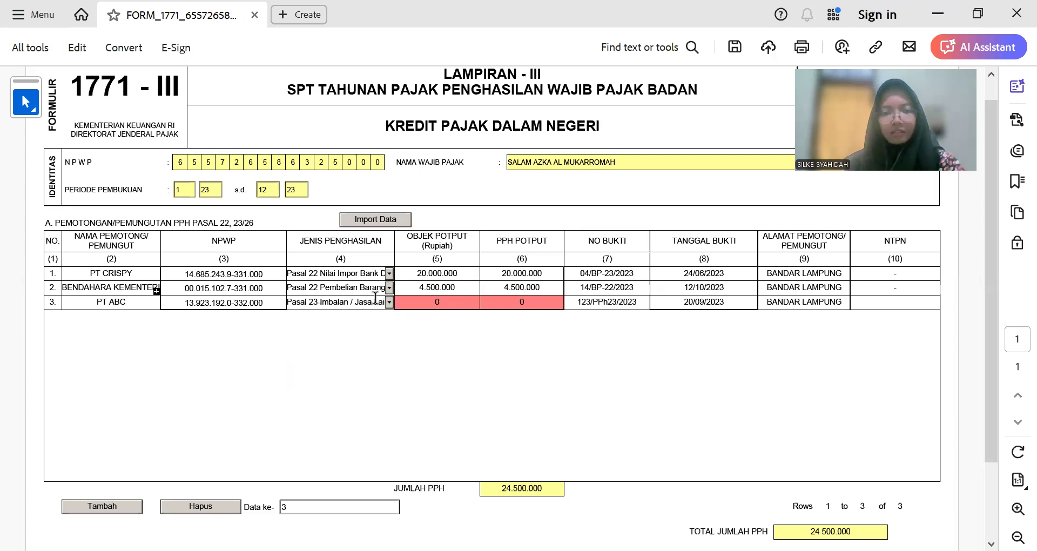
Step: Enter 14.500.000 as row 3's object and tax amounts and '-' as its NTPN
{"action": "key", "text": "Tab"}
{"action": "type", "text": "14.500.0"}
{"action": "type", "text": "00"}
{"action": "key", "text": "Tab"}
{"action": "type", "text": "14.500.000"}
{"action": "key", "text": "Tab"}
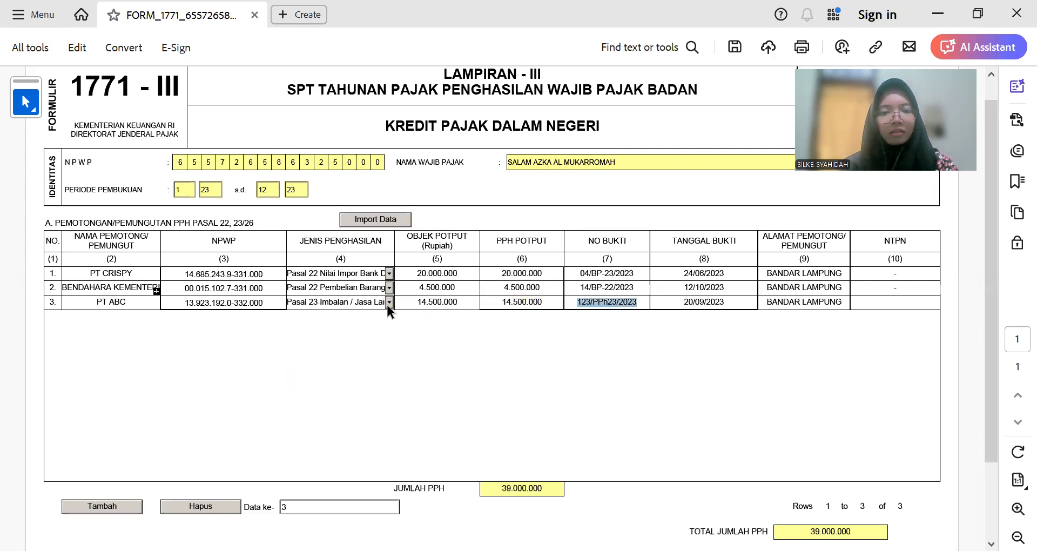
{"action": "key", "text": "Tab"}
{"action": "key", "text": "Tab"}
{"action": "key", "text": "Tab"}
{"action": "key", "text": "Tab"}
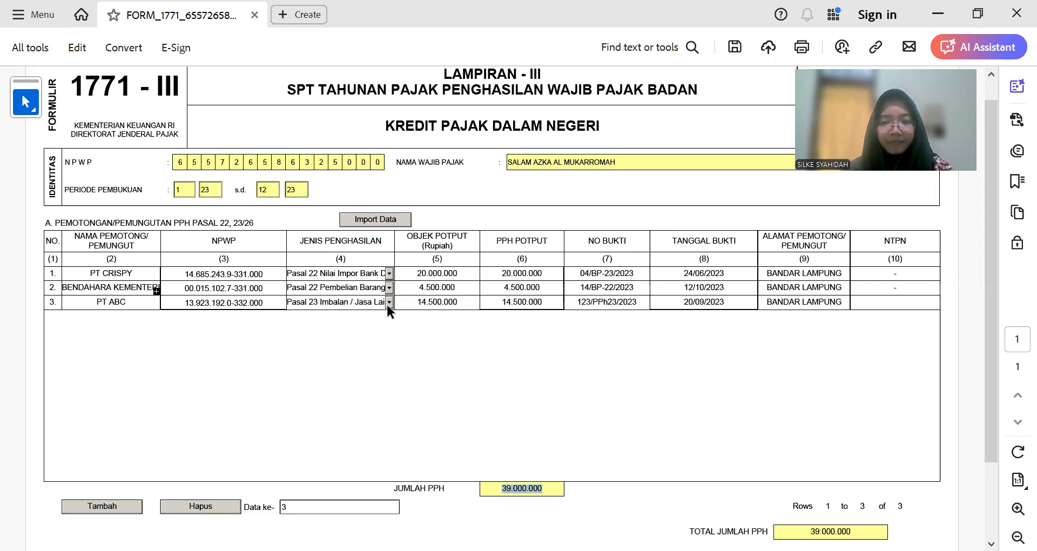
{"action": "left_click", "coordinate": [881, 300]}
{"action": "type", "text": "-"}
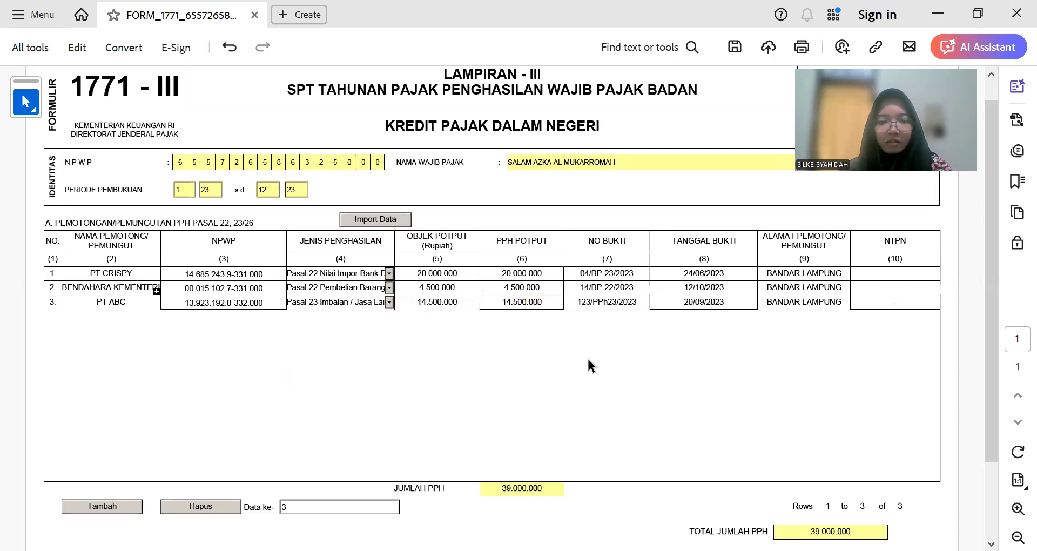
{"action": "scroll", "coordinate": [513, 348], "scroll_direction": "down", "scroll_amount": 2}
{"action": "scroll", "coordinate": [514, 347], "scroll_direction": "up", "scroll_amount": 3}
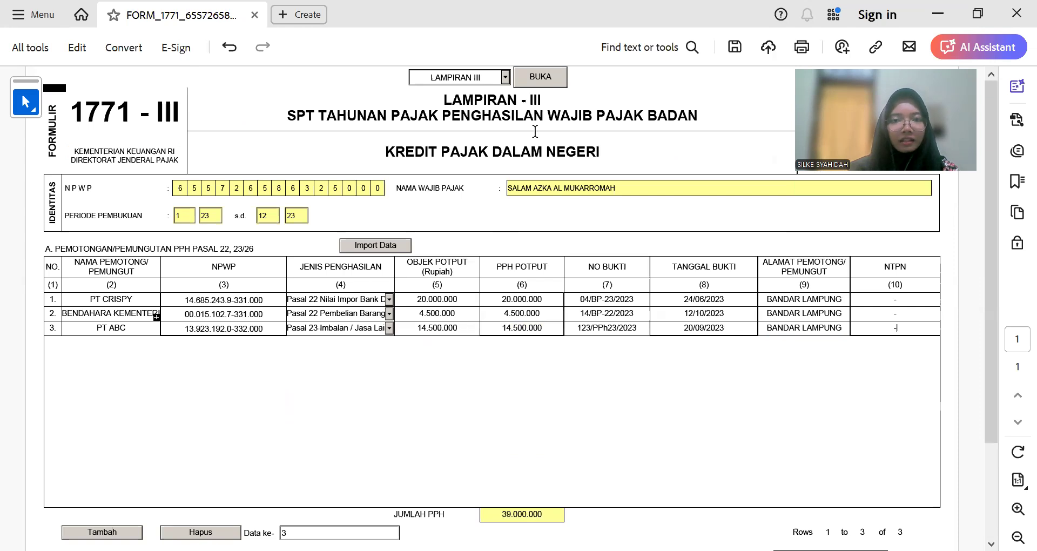
Step: Open the Lampiran II cost breakdown page from the attachment list
{"action": "left_click", "coordinate": [505, 77]}
{"action": "left_click", "coordinate": [485, 116]}
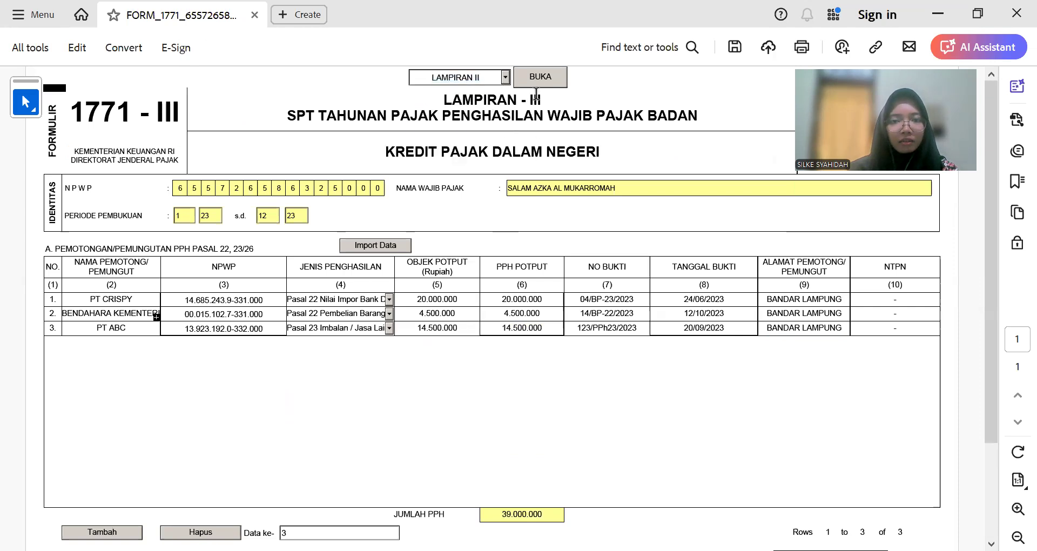
{"action": "left_click", "coordinate": [539, 79]}
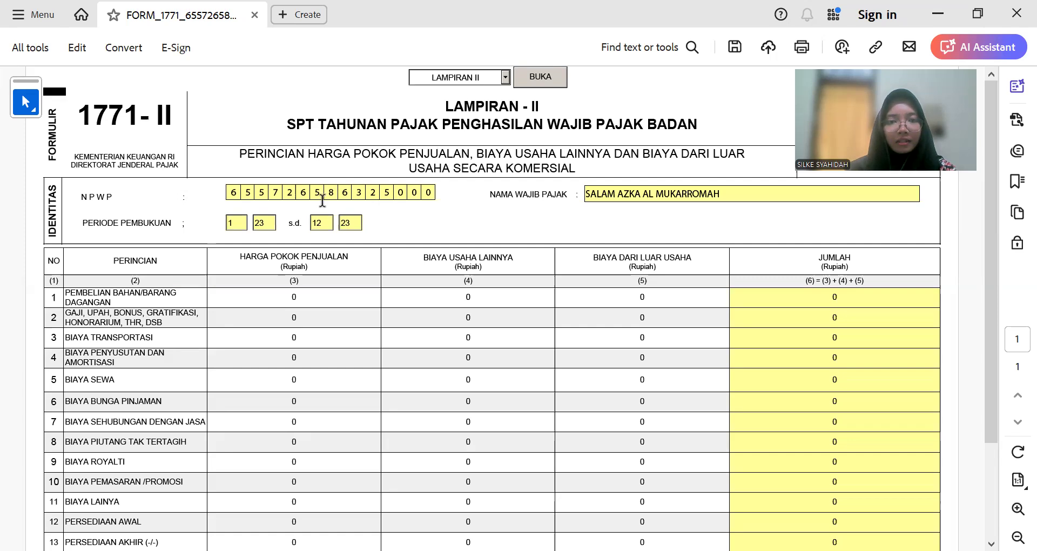
{"action": "left_click_drag", "start_coordinate": [239, 155], "coordinate": [572, 173]}
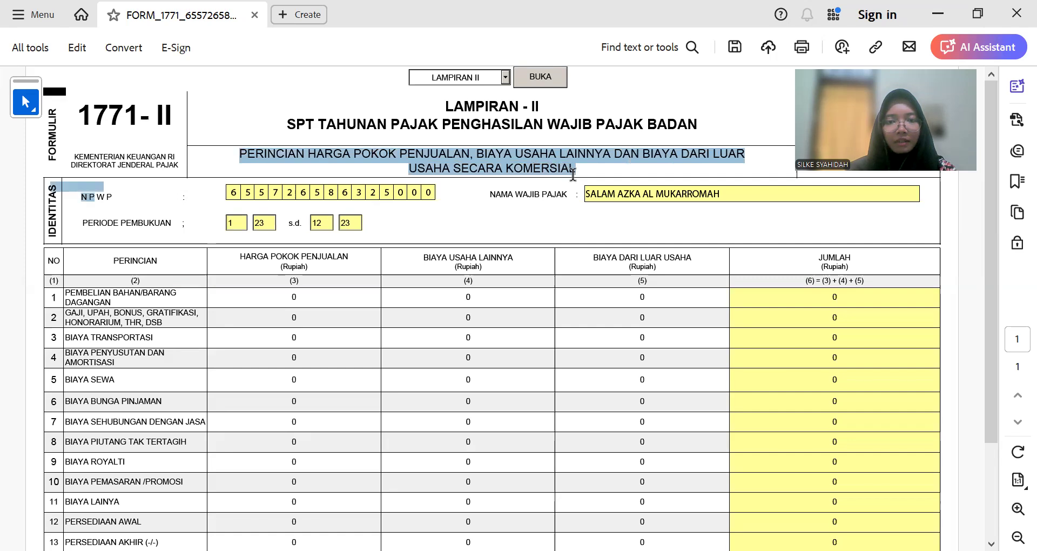
{"action": "left_click", "coordinate": [564, 167]}
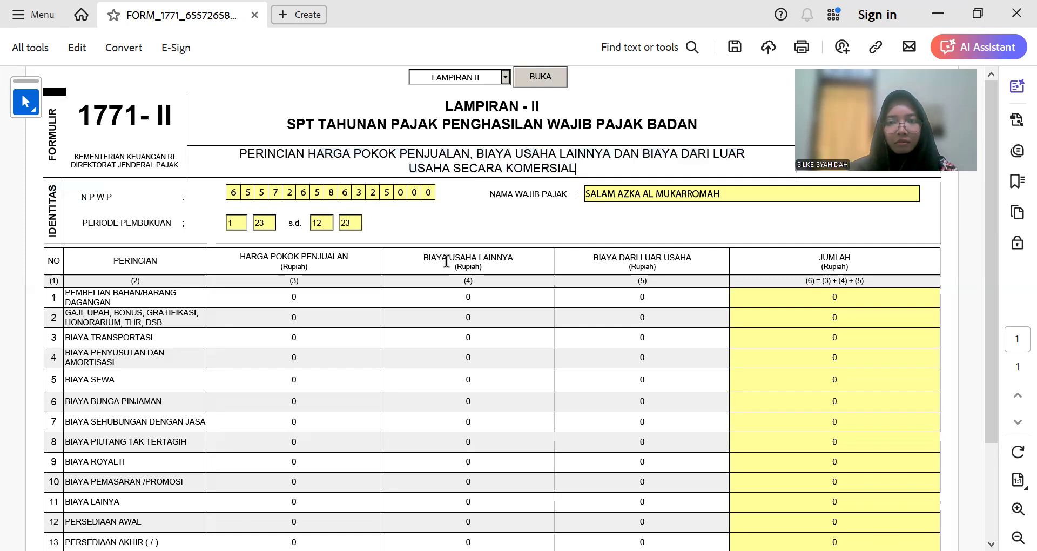
{"action": "scroll", "coordinate": [446, 261], "scroll_direction": "down", "scroll_amount": 3}
{"action": "scroll", "coordinate": [444, 262], "scroll_direction": "up", "scroll_amount": 3}
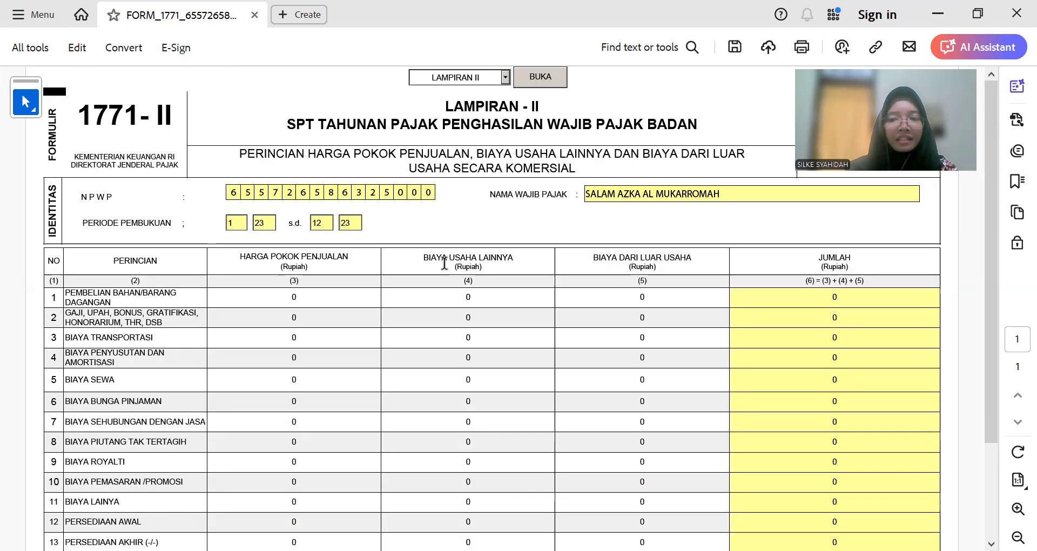
Step: Look up the LR income statement sheet in the Excel workbook
{"action": "left_click", "coordinate": [322, 302]}
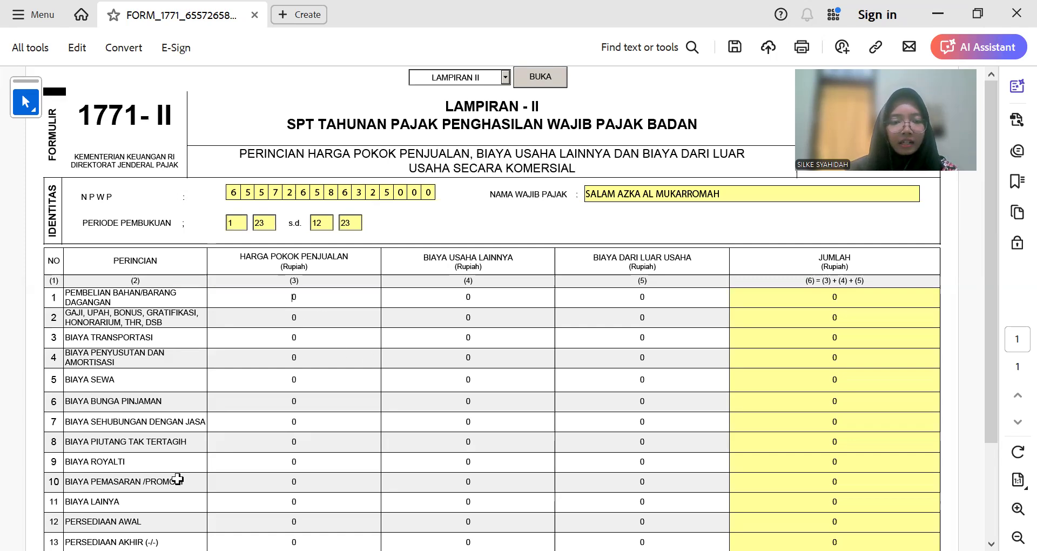
{"action": "key", "text": "alt+Tab"}
{"action": "key", "text": "Escape"}
{"action": "key", "text": "ctrl+Page_Up"}
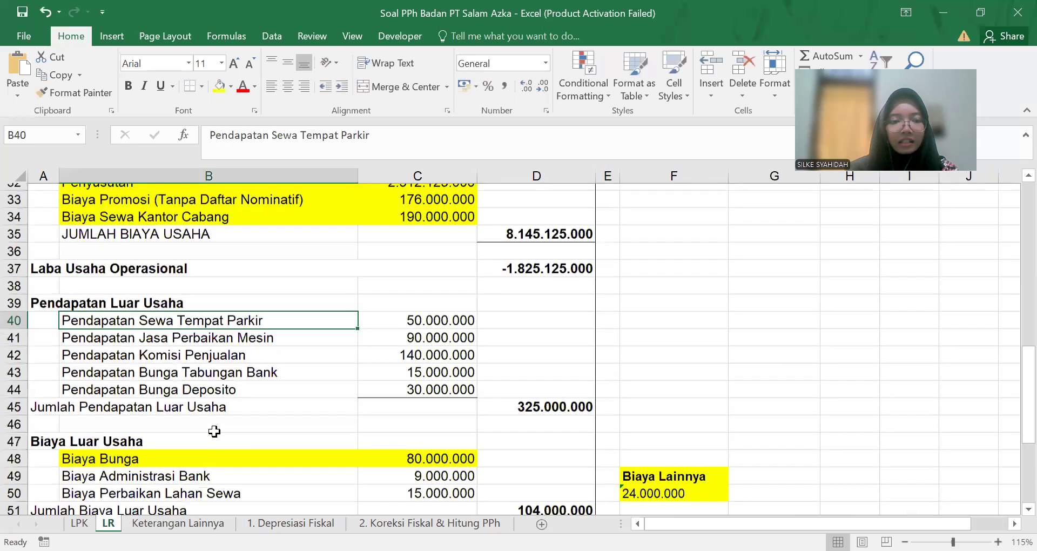
{"action": "scroll", "coordinate": [215, 431], "scroll_direction": "up", "scroll_amount": 10}
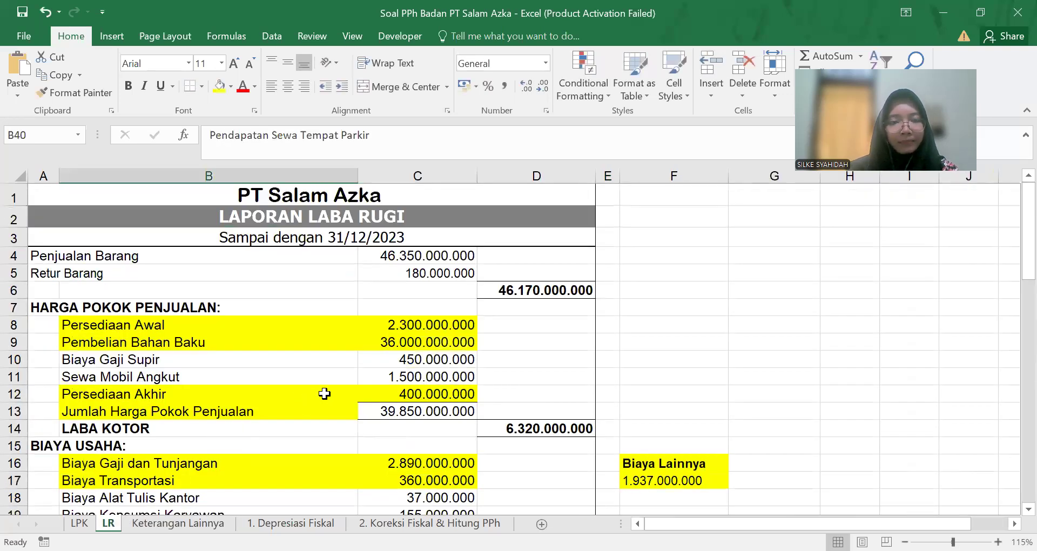
{"action": "key", "text": "alt+Tab"}
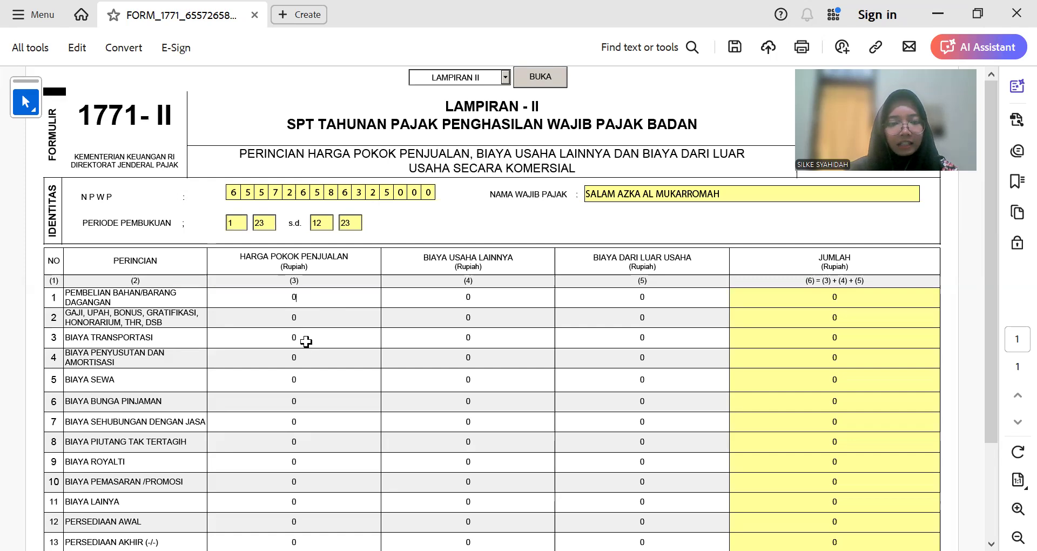
Step: Enter purchases of 36.000.000.000 from Excel cell C9 in Lampiran II
{"action": "key", "text": "alt+Tab"}
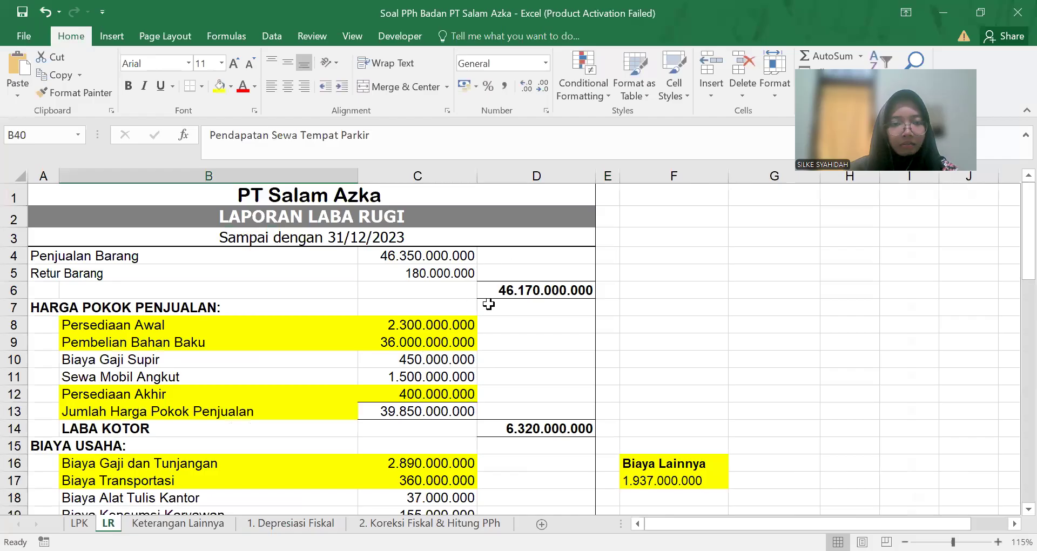
{"action": "left_click", "coordinate": [473, 336]}
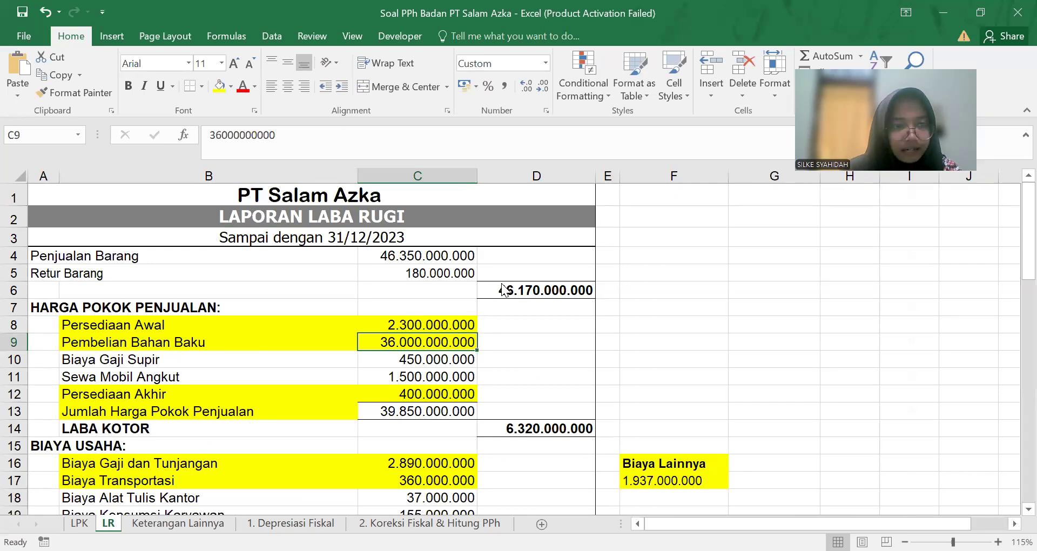
{"action": "key", "text": "alt+Tab"}
{"action": "type", "text": "3"}
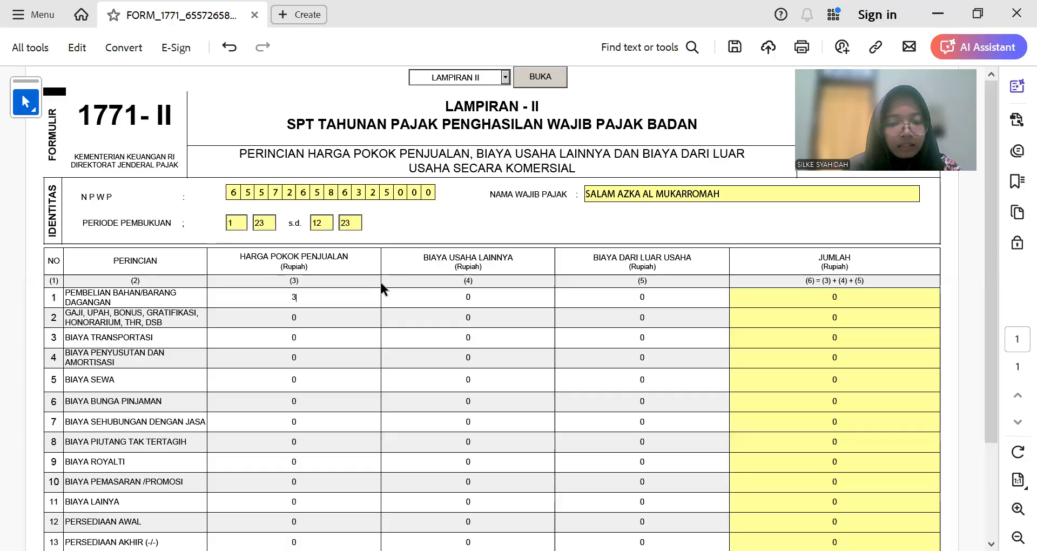
{"action": "type", "text": "6.00"}
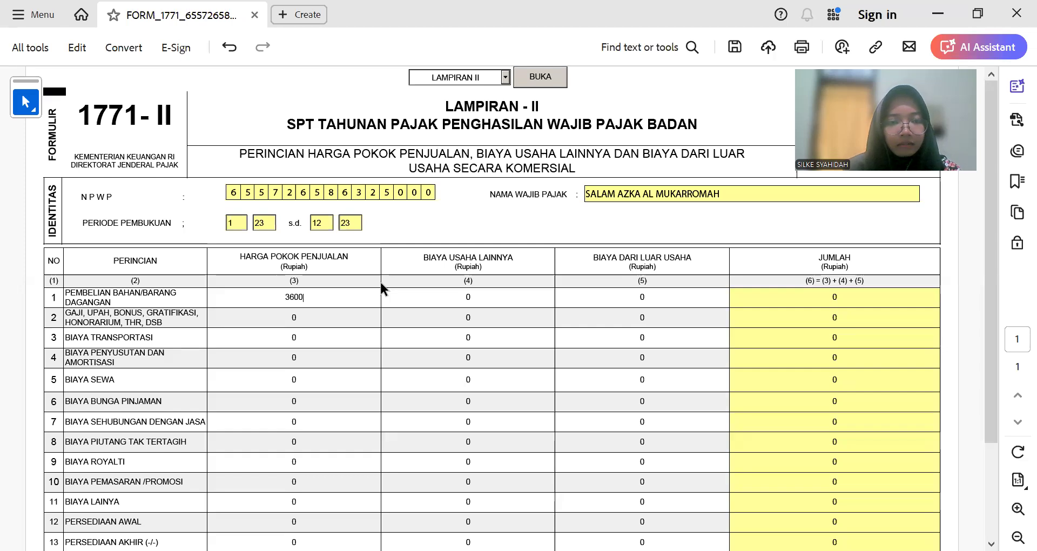
{"action": "type", "text": "0.000.000"}
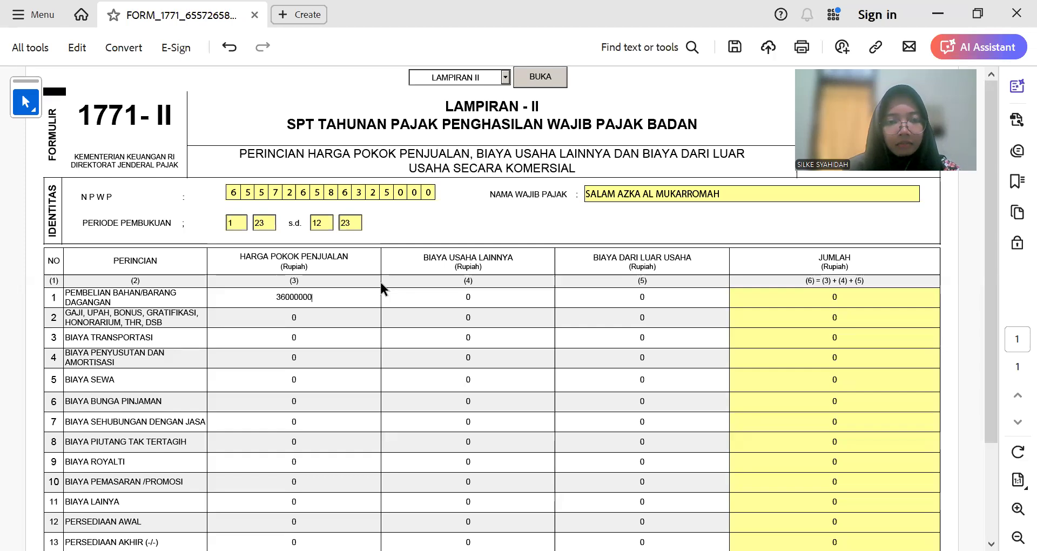
{"action": "key", "text": "Tab"}
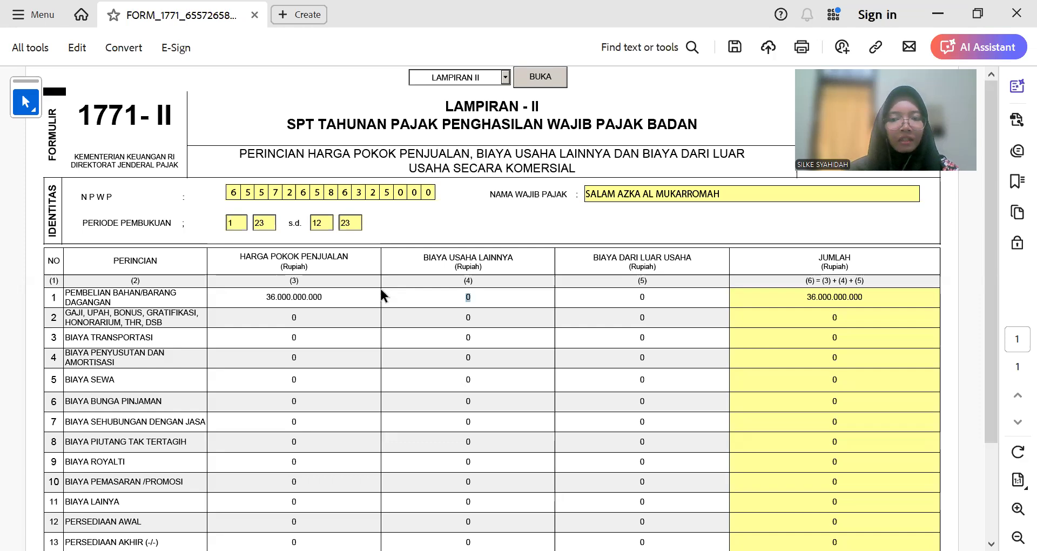
{"action": "left_click", "coordinate": [335, 335]}
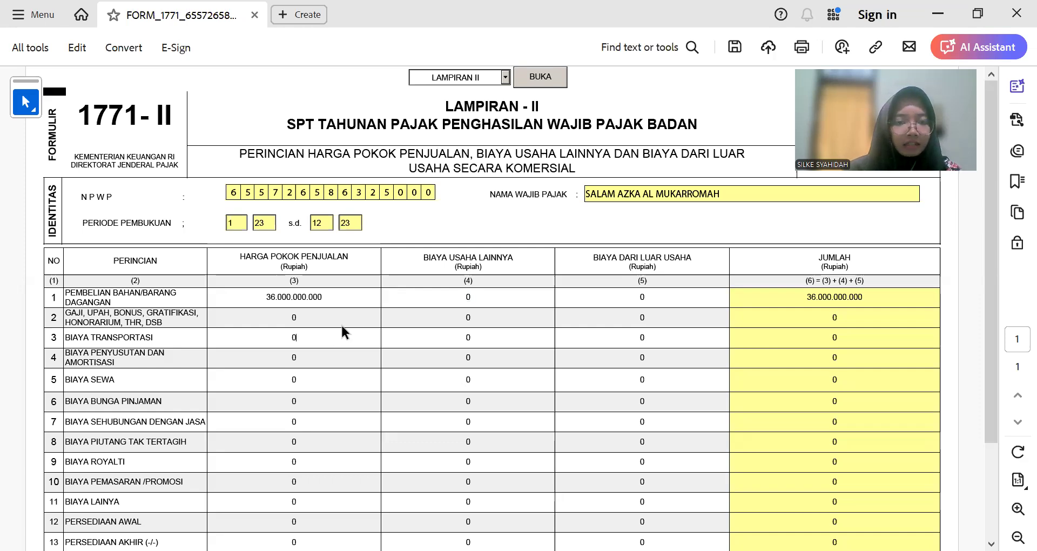
{"action": "key", "text": "alt+Tab"}
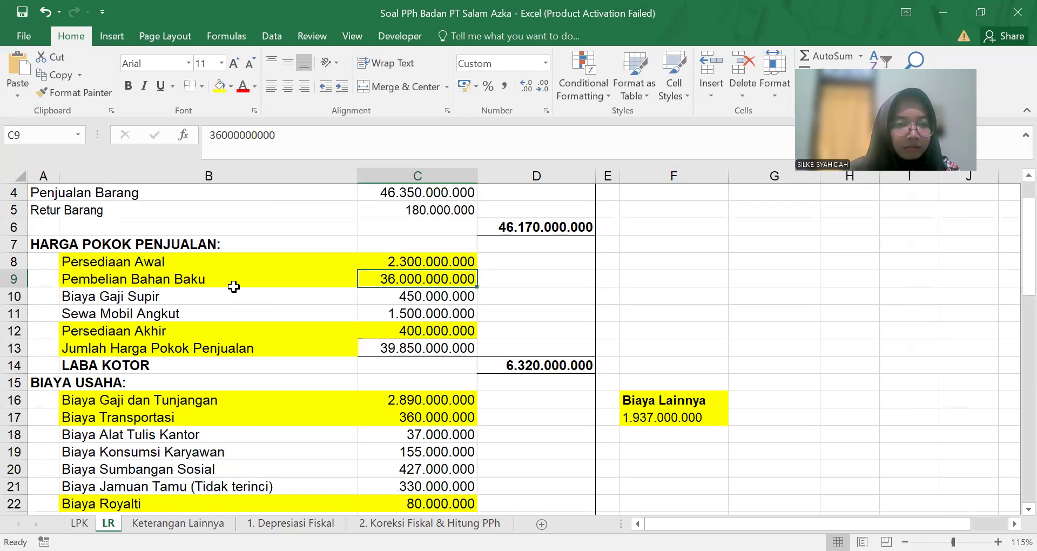
{"action": "key", "text": "alt+Tab"}
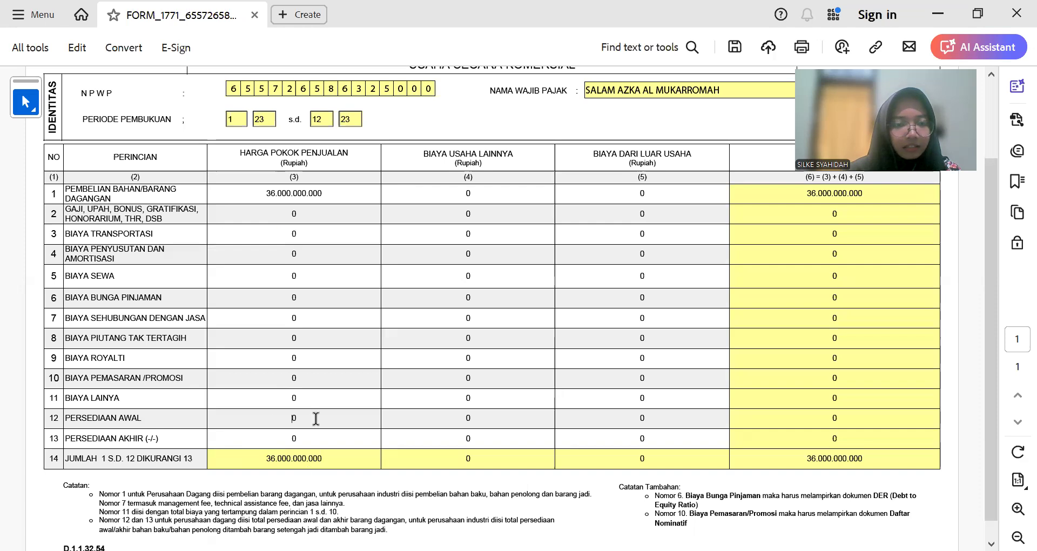
Step: Enter opening inventory 2.300.000.000 and closing inventory 400.000.000
{"action": "left_click", "coordinate": [327, 417]}
{"action": "type", "text": "2300"}
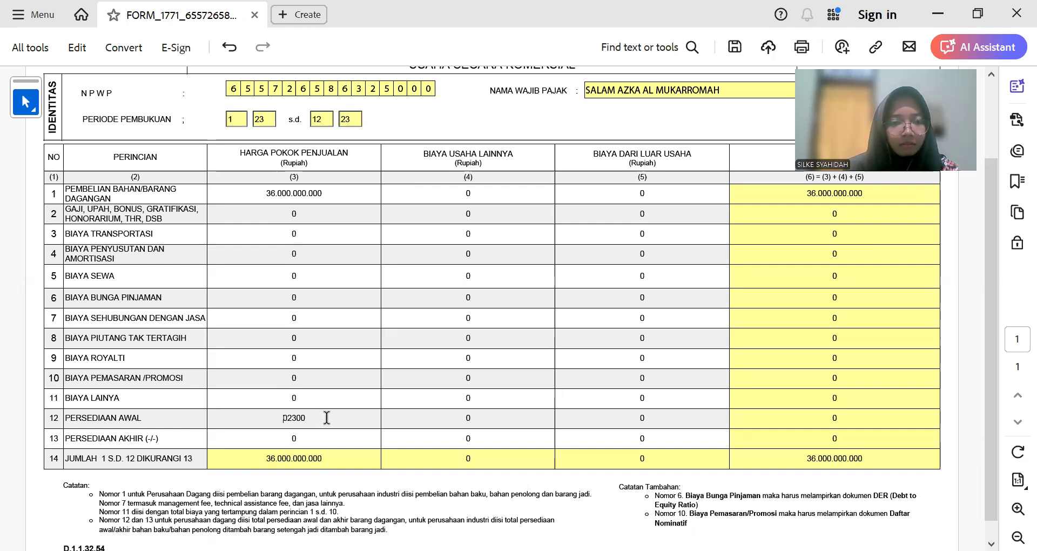
{"action": "key", "text": "Delete"}
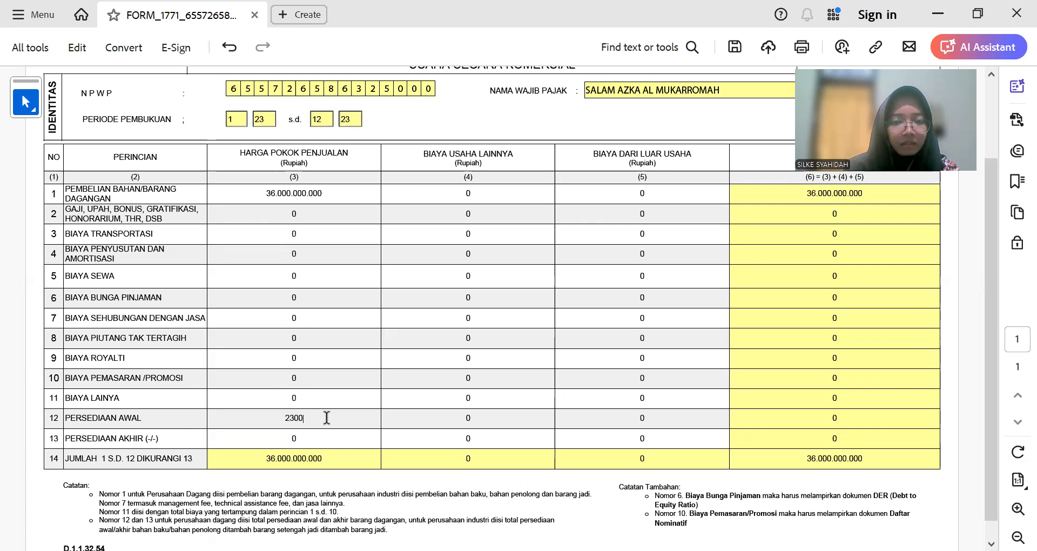
{"action": "type", "text": "000000"}
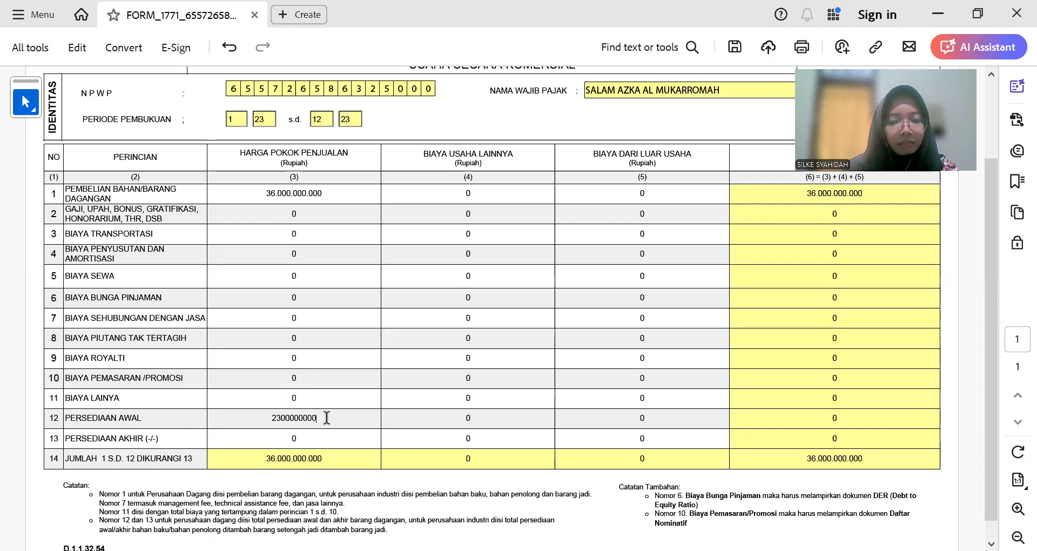
{"action": "key", "text": "Return"}
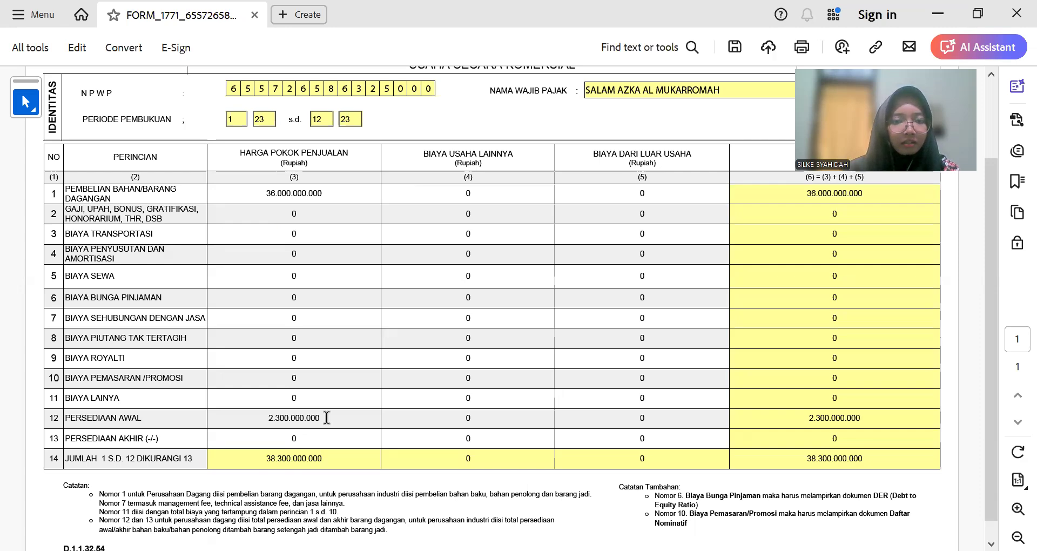
{"action": "key", "text": "alt+Tab"}
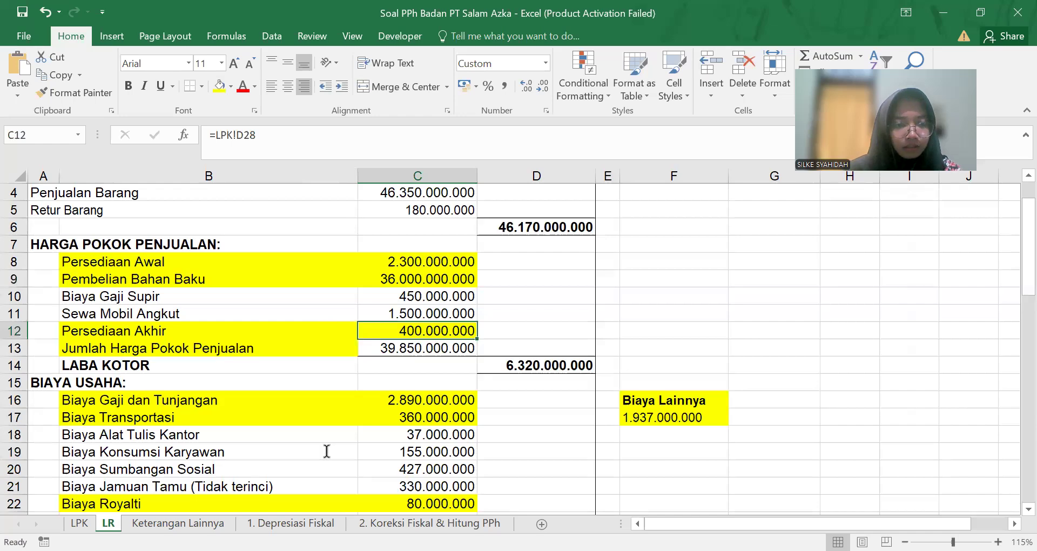
{"action": "key", "text": "alt+Tab"}
{"action": "type", "text": "4"}
{"action": "type", "text": "0"}
{"action": "type", "text": "0"}
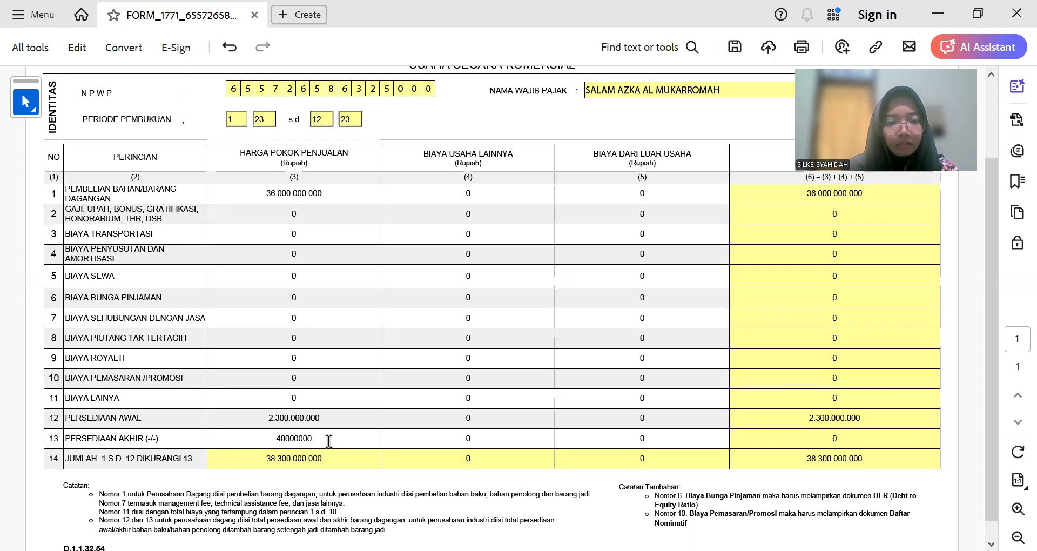
{"action": "type", "text": ".000.00"}
{"action": "key", "text": "Tab"}
{"action": "scroll", "coordinate": [329, 442], "scroll_direction": "up", "scroll_amount": 3}
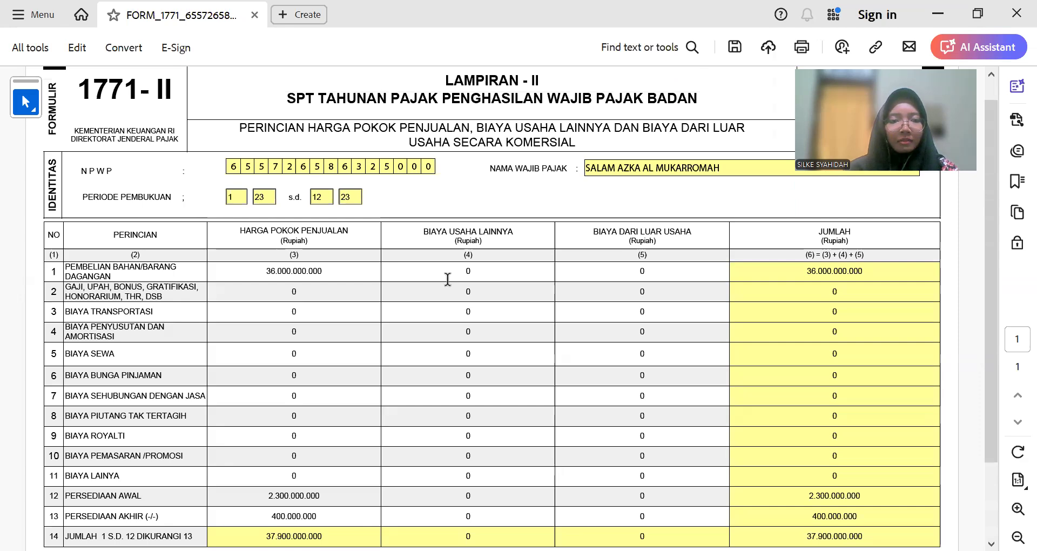
{"action": "key", "text": "alt+Tab"}
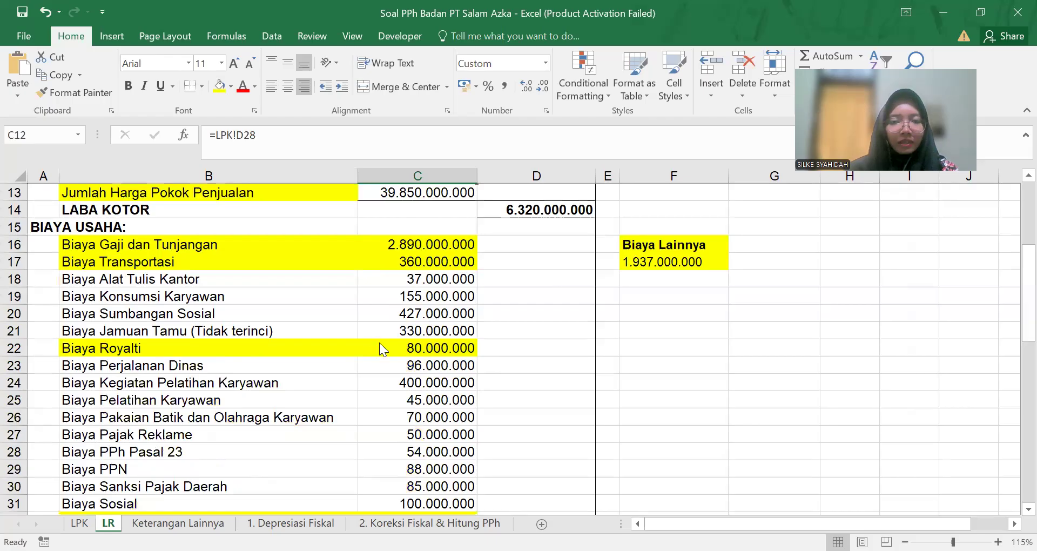
Step: Copy the 2.890.000.000 salary cost from C16 into row 2's Biaya Usaha Lainnya
{"action": "key", "text": "alt+Tab"}
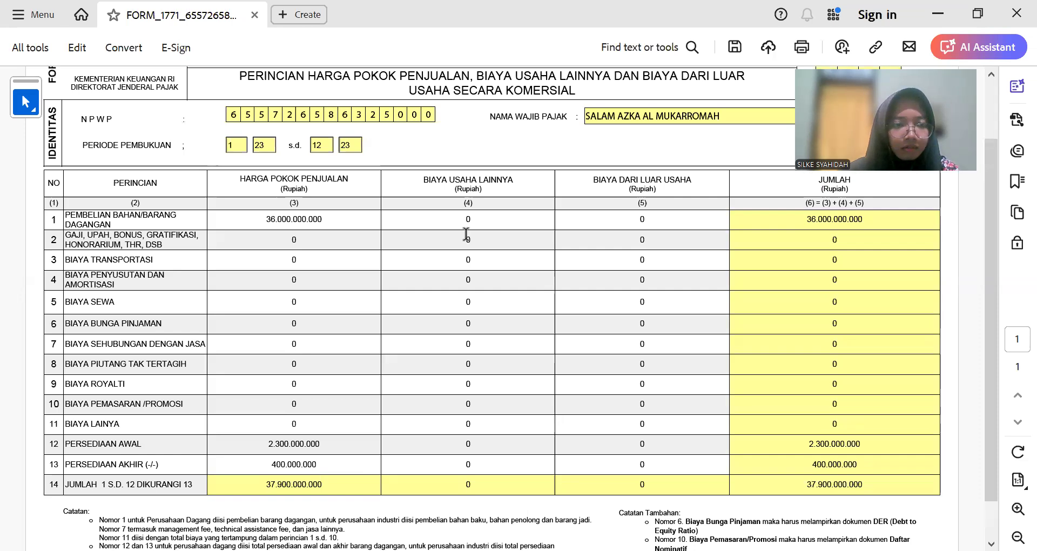
{"action": "key", "text": "alt+Tab"}
{"action": "scroll", "coordinate": [348, 366], "scroll_direction": "down", "scroll_amount": 1}
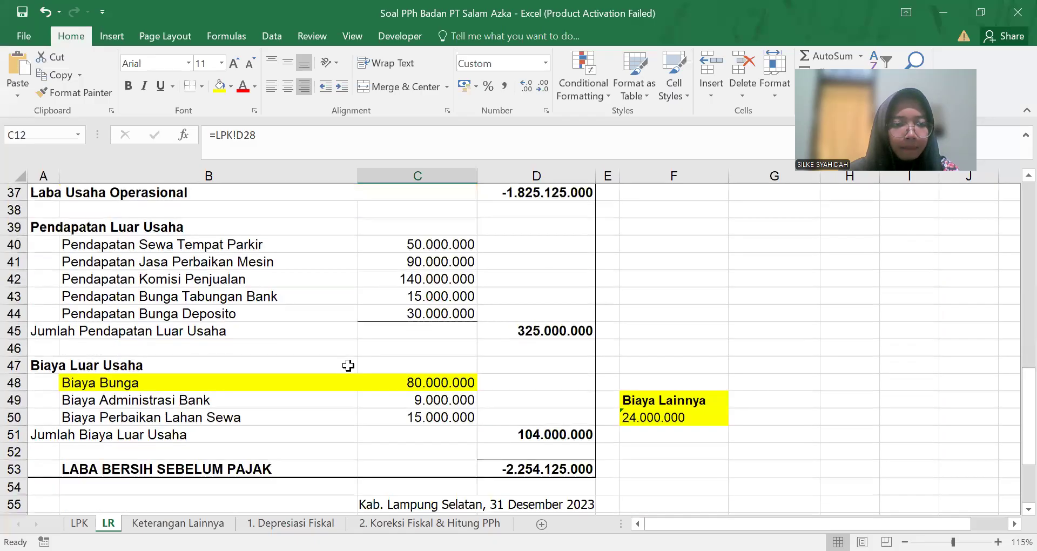
{"action": "scroll", "coordinate": [347, 366], "scroll_direction": "up", "scroll_amount": 2}
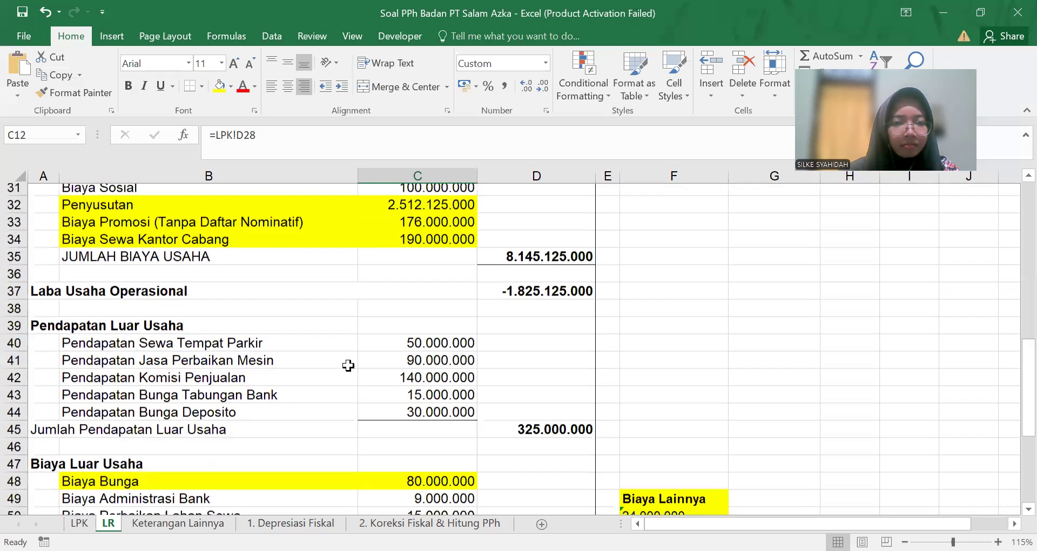
{"action": "scroll", "coordinate": [347, 366], "scroll_direction": "up", "scroll_amount": 9}
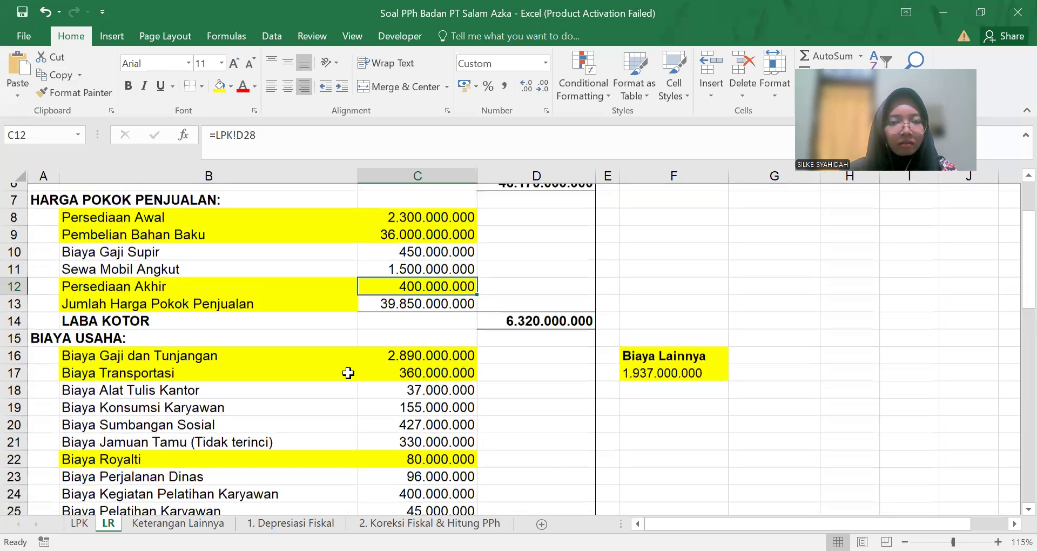
{"action": "scroll", "coordinate": [348, 372], "scroll_direction": "down", "scroll_amount": 2}
{"action": "scroll", "coordinate": [348, 372], "scroll_direction": "down", "scroll_amount": 2}
{"action": "scroll", "coordinate": [348, 372], "scroll_direction": "up", "scroll_amount": 1}
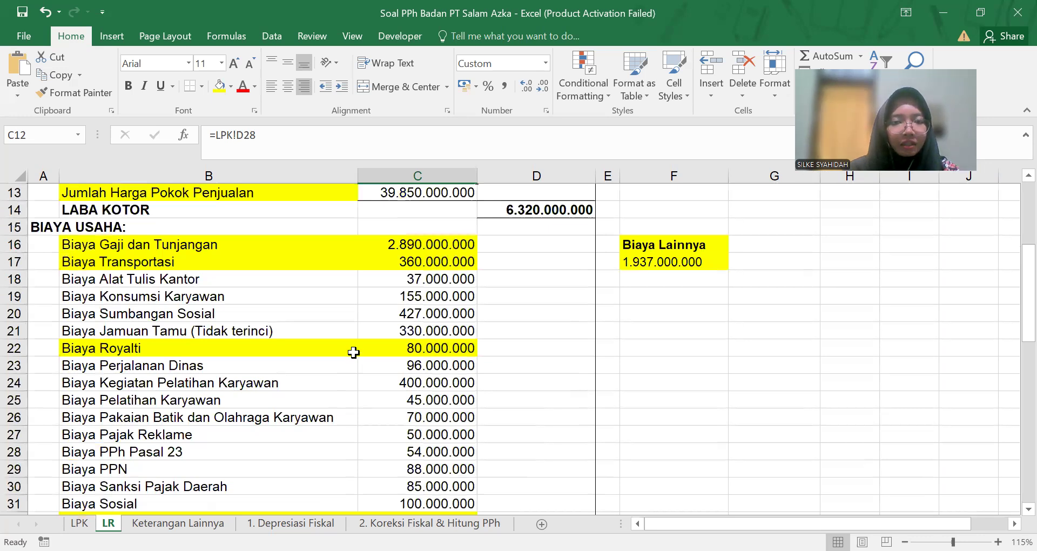
{"action": "left_click", "coordinate": [456, 245]}
{"action": "left_click_drag", "start_coordinate": [272, 135], "coordinate": [181, 131]}
{"action": "key", "text": "ctrl+c"}
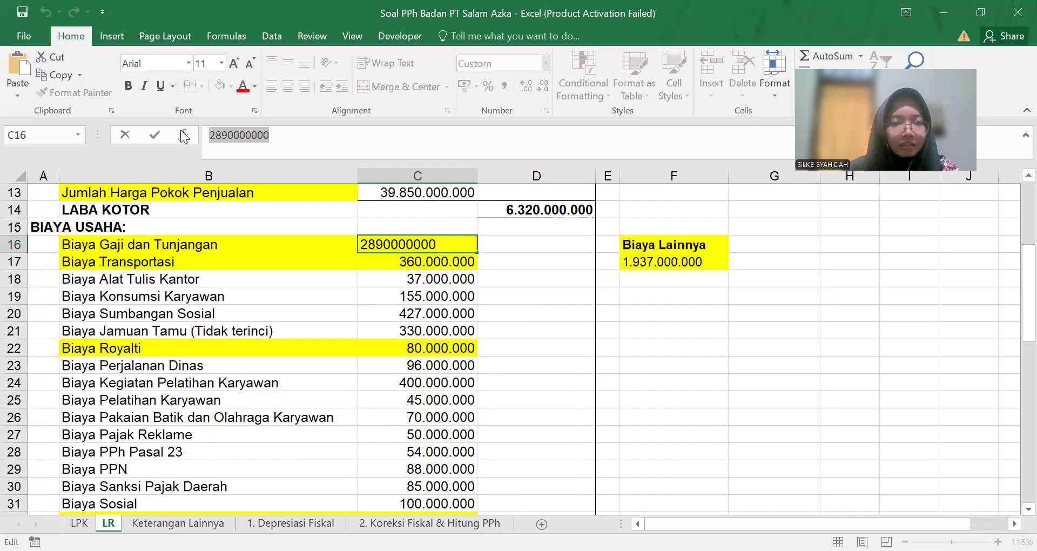
{"action": "key", "text": "alt+Tab"}
{"action": "left_click", "coordinate": [513, 239]}
{"action": "key", "text": "ctrl+v"}
{"action": "left_click", "coordinate": [509, 259]}
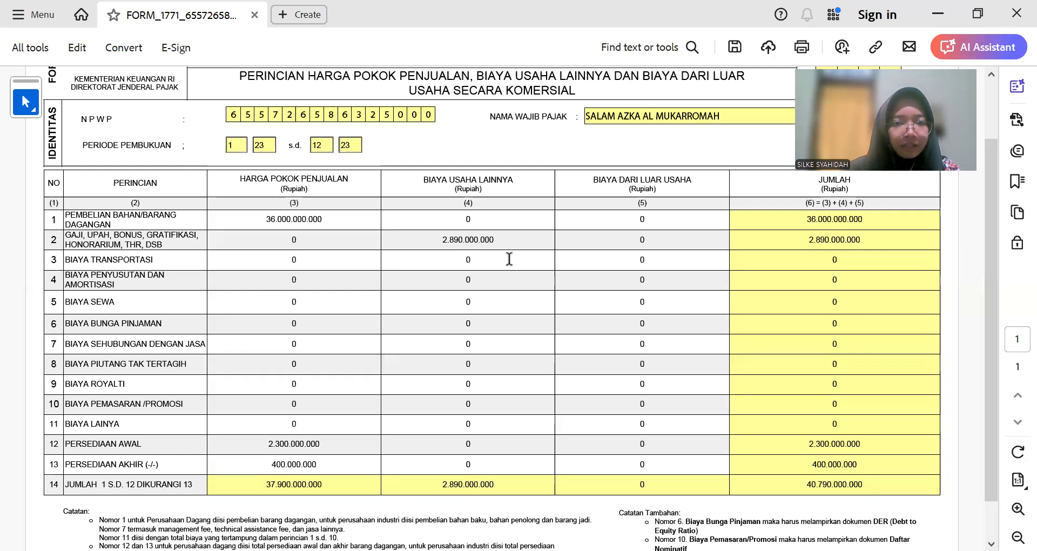
Step: Copy the 360.000.000 transport cost from C17 into row 3
{"action": "key", "text": "alt+Tab"}
{"action": "left_click_drag", "start_coordinate": [264, 135], "coordinate": [172, 136]}
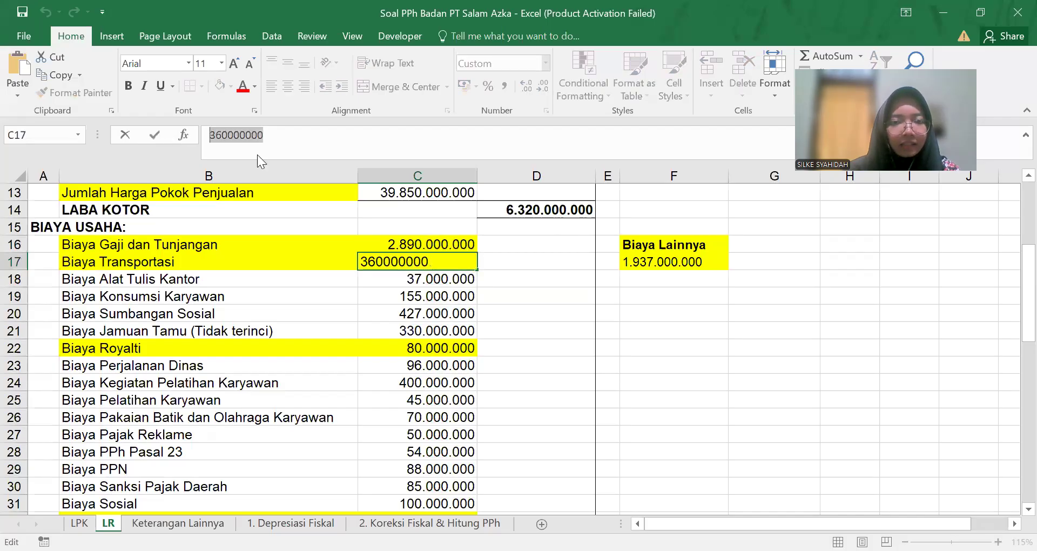
{"action": "key", "text": "ctrl+c"}
{"action": "key", "text": "alt+Tab"}
{"action": "key", "text": "ctrl+v"}
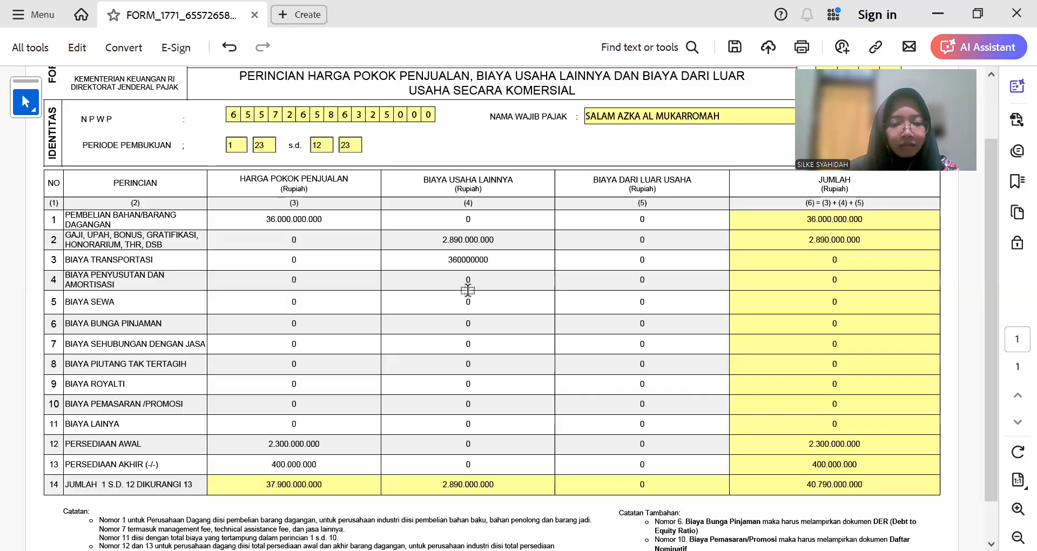
Step: Copy the 80000000 royalty cost from C22 into row 9's Biaya Usaha Lainnya
{"action": "key", "text": "alt+Tab"}
{"action": "left_click", "coordinate": [290, 131]}
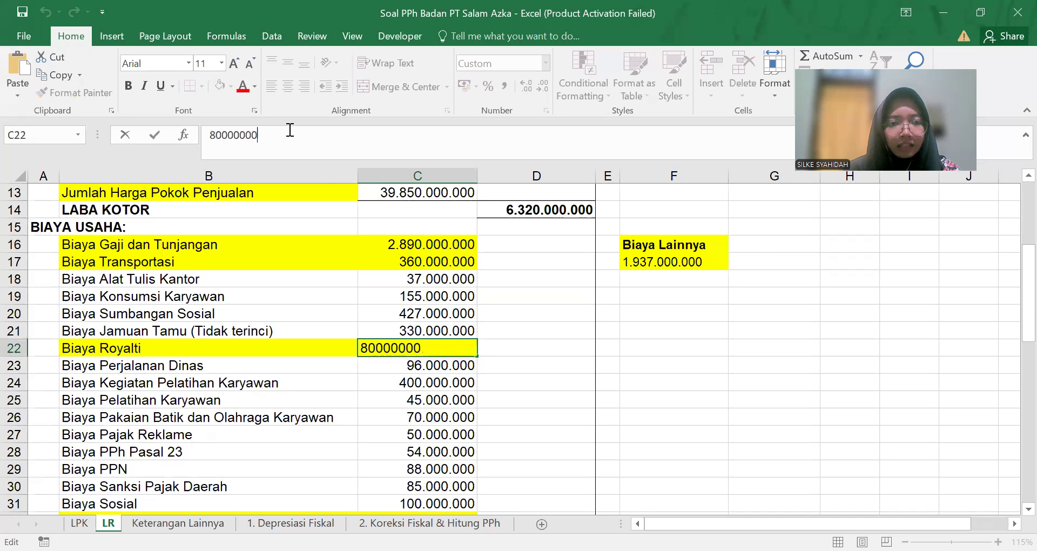
{"action": "double_click", "coordinate": [290, 131]}
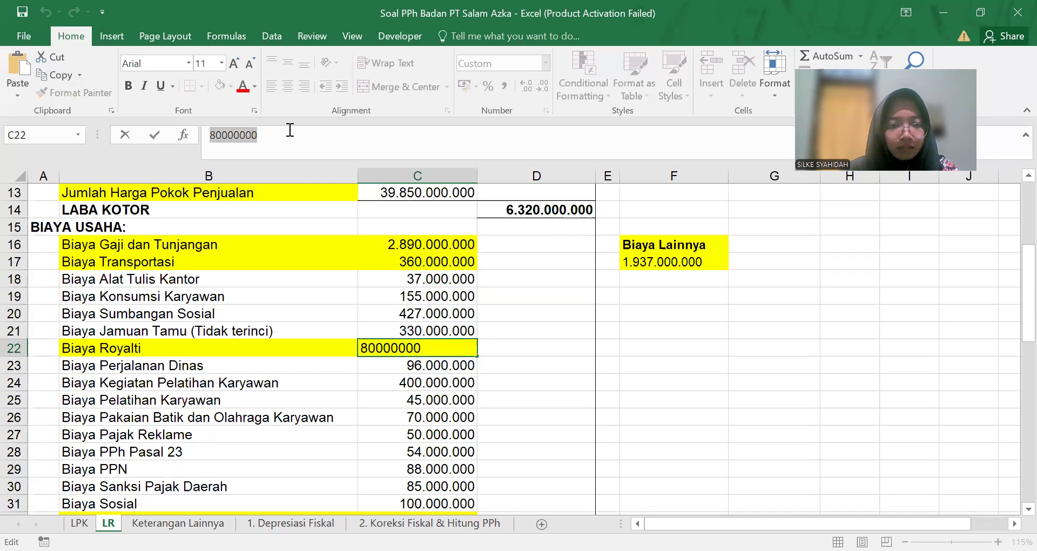
{"action": "key", "text": "ctrl+c"}
{"action": "key", "text": "alt+Tab"}
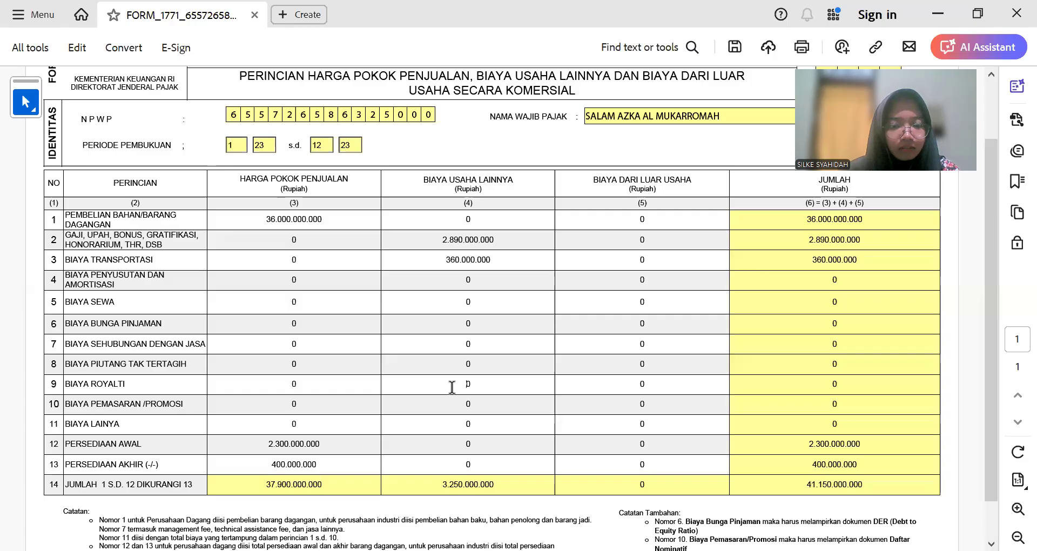
{"action": "double_click", "coordinate": [467, 384]}
{"action": "key", "text": "ctrl+v"}
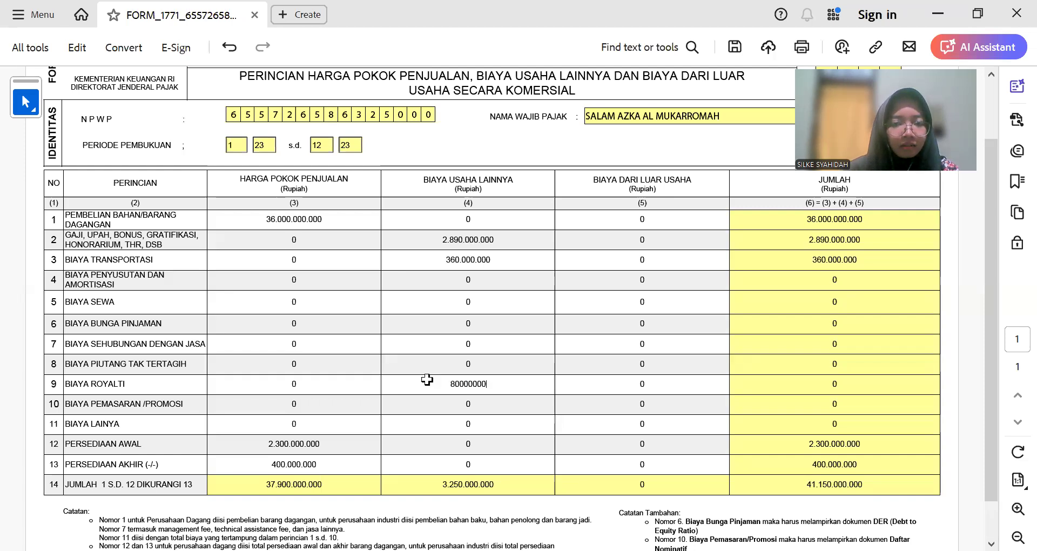
{"action": "key", "text": "alt+Tab"}
{"action": "left_click", "coordinate": [420, 314]}
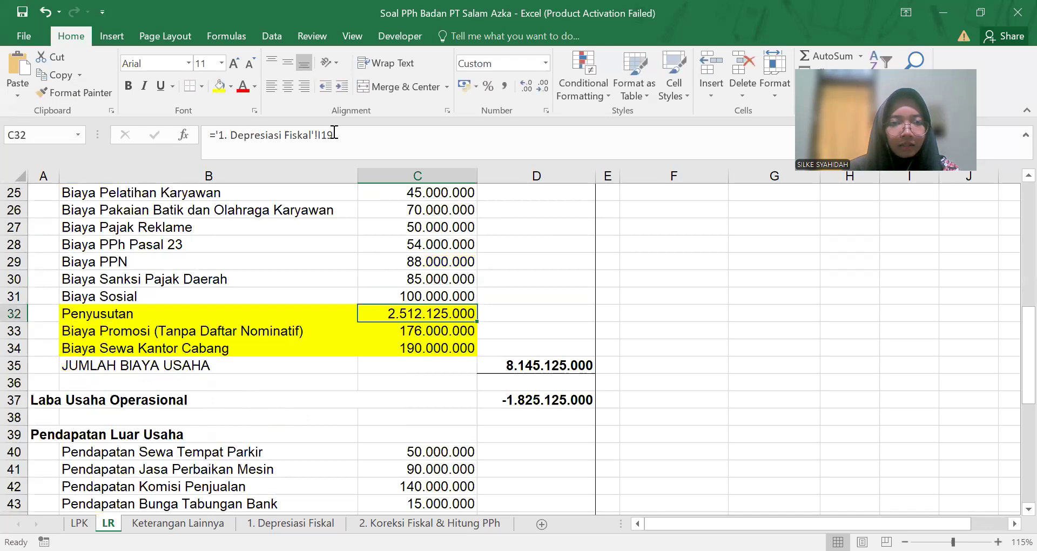
Step: Enter the 176.000.000 promotion cost from C33 into row 10's Biaya dari Luar Usaha field
{"action": "left_click", "coordinate": [420, 331]}
{"action": "left_click_drag", "start_coordinate": [264, 135], "coordinate": [153, 138]}
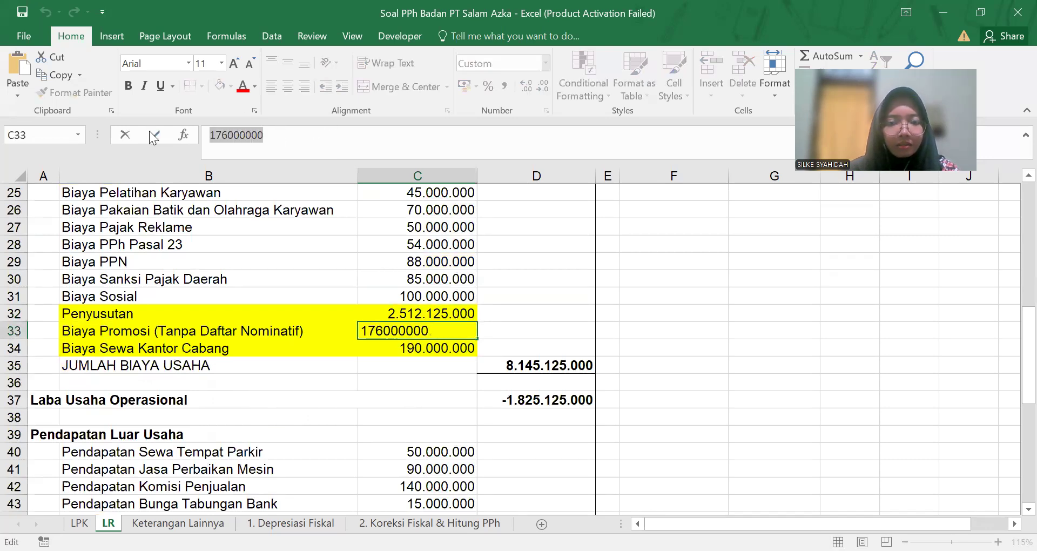
{"action": "key", "text": "alt+Tab"}
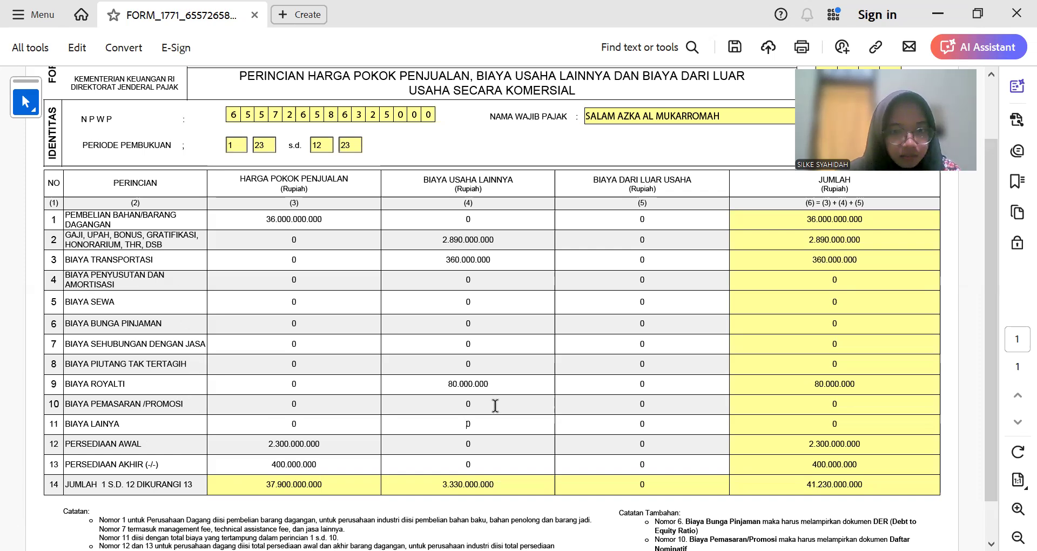
{"action": "left_click", "coordinate": [640, 405]}
{"action": "type", "text": "176000000"}
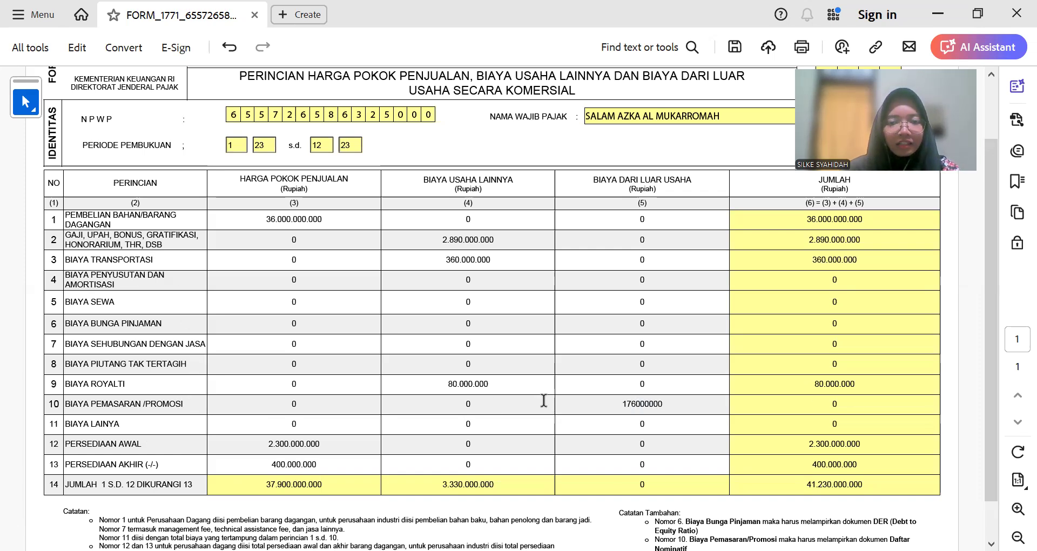
{"action": "left_click", "coordinate": [543, 400]}
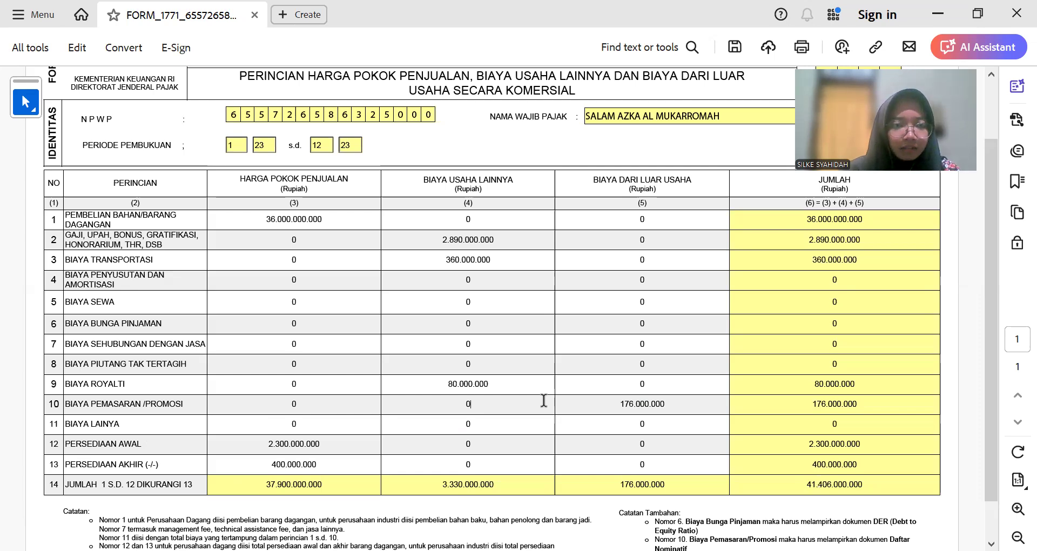
Step: Copy the 190.000.000 branch rent from C34 into the BIAYA SEWA row's column (4)
{"action": "key", "text": "alt+Tab"}
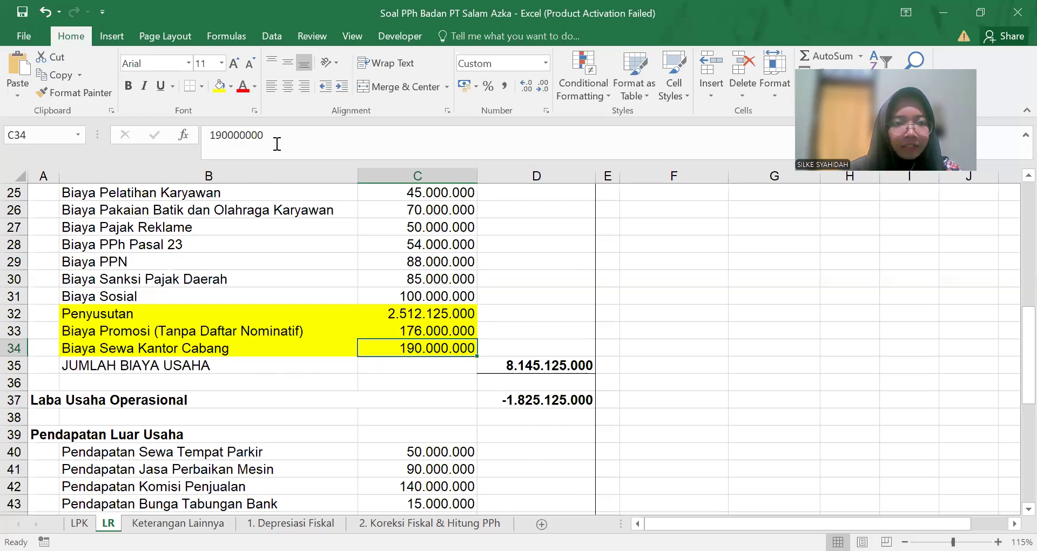
{"action": "left_click", "coordinate": [277, 136]}
{"action": "double_click", "coordinate": [277, 136]}
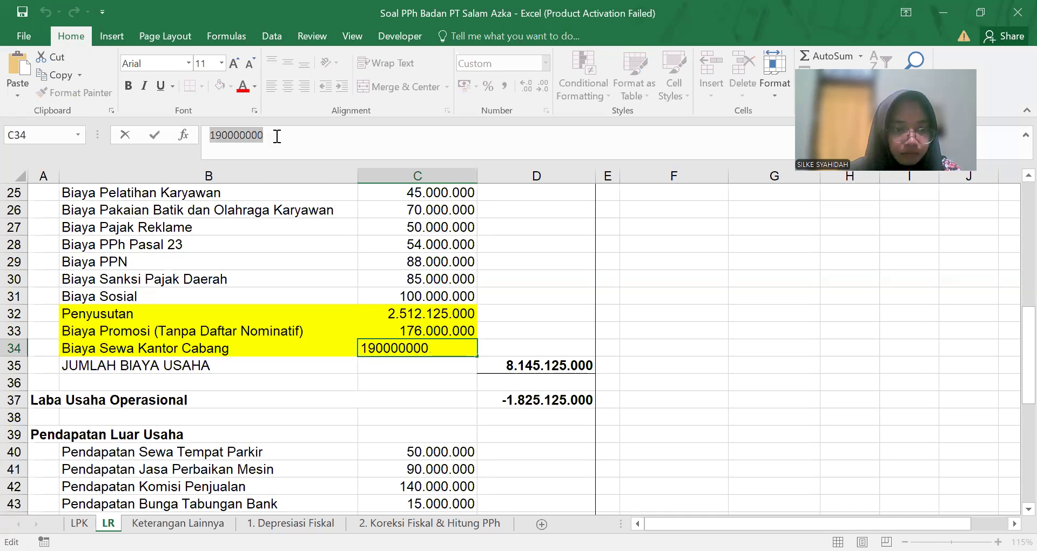
{"action": "key", "text": "alt+Tab"}
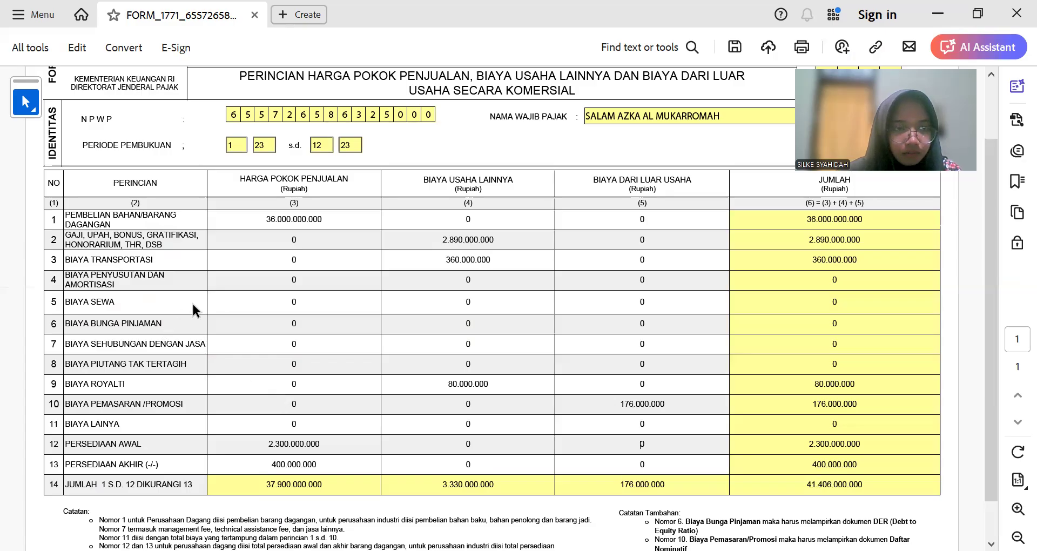
{"action": "left_click", "coordinate": [454, 298]}
{"action": "key", "text": "ctrl+v"}
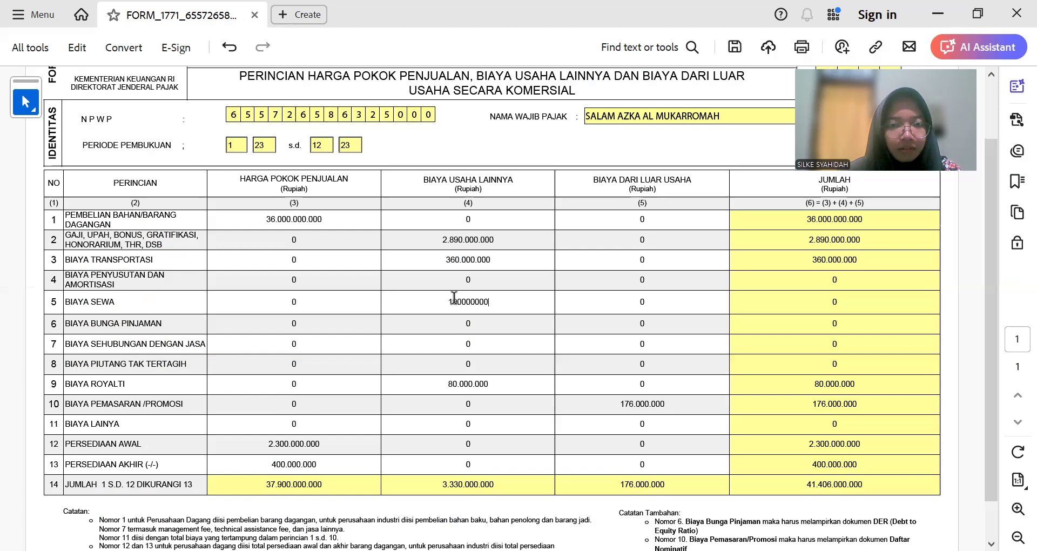
{"action": "left_click", "coordinate": [478, 281]}
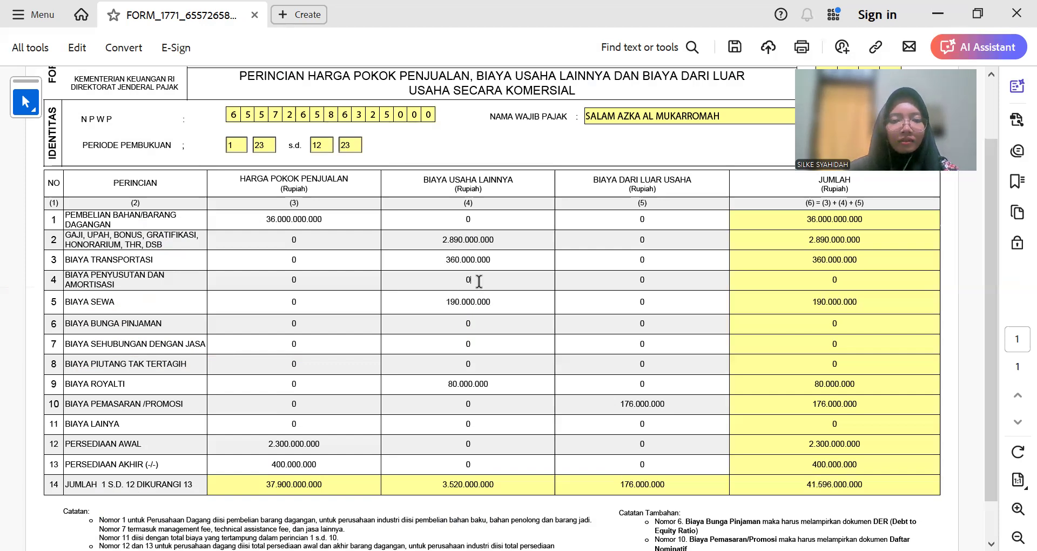
Step: Compare the workbook's cost figures against the form's new 41.596.000.000 total
{"action": "key", "text": "alt+Tab"}
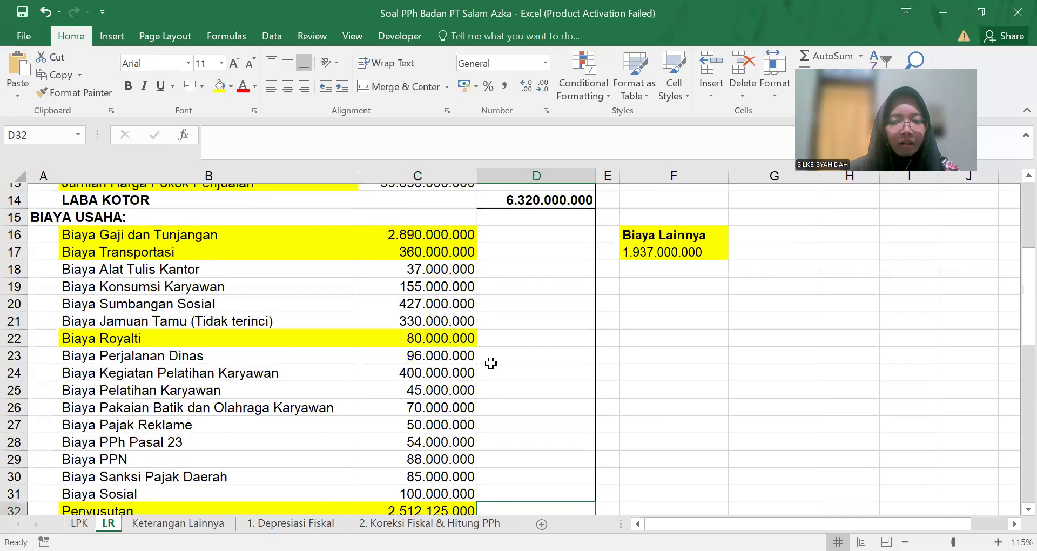
{"action": "scroll", "coordinate": [490, 363], "scroll_direction": "down", "scroll_amount": 7}
{"action": "scroll", "coordinate": [490, 362], "scroll_direction": "up", "scroll_amount": 4}
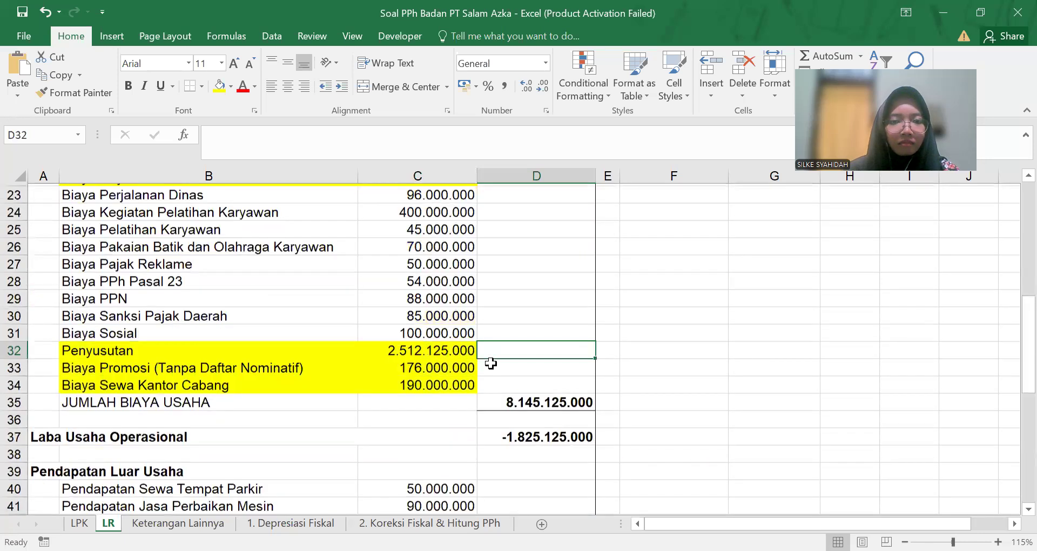
{"action": "scroll", "coordinate": [491, 363], "scroll_direction": "up", "scroll_amount": 4}
{"action": "scroll", "coordinate": [489, 364], "scroll_direction": "down", "scroll_amount": 2}
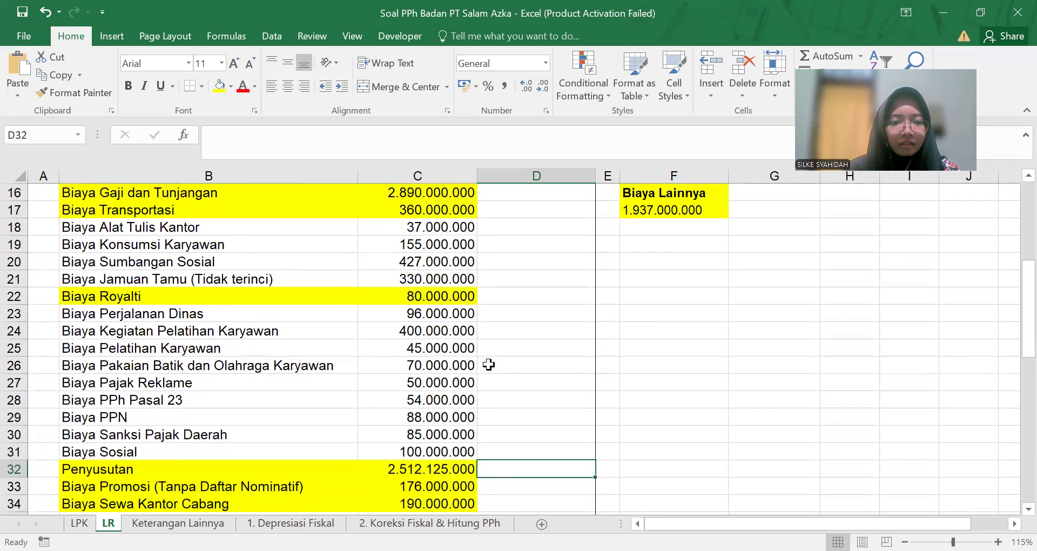
{"action": "key", "text": "alt+Tab"}
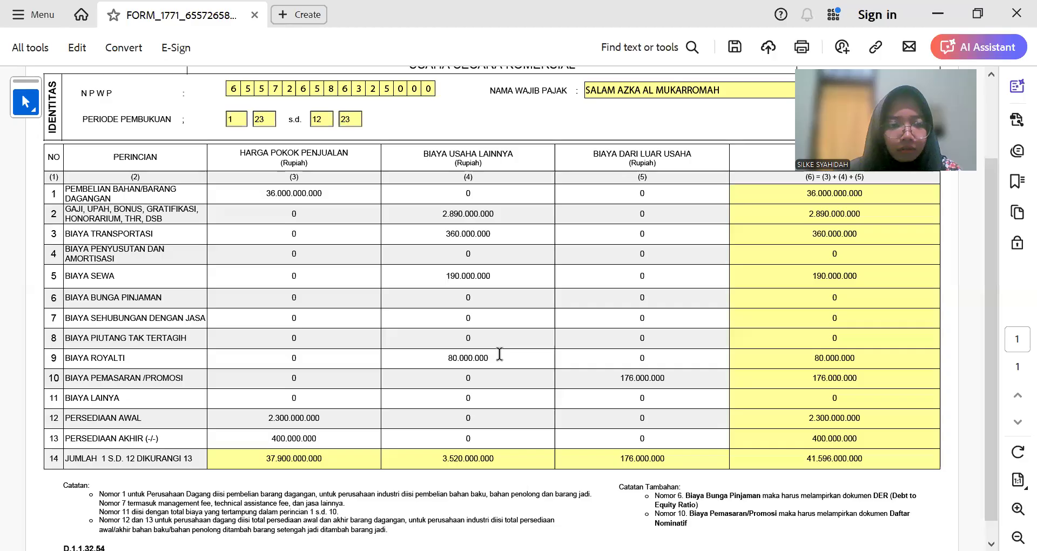
{"action": "key", "text": "alt+Tab"}
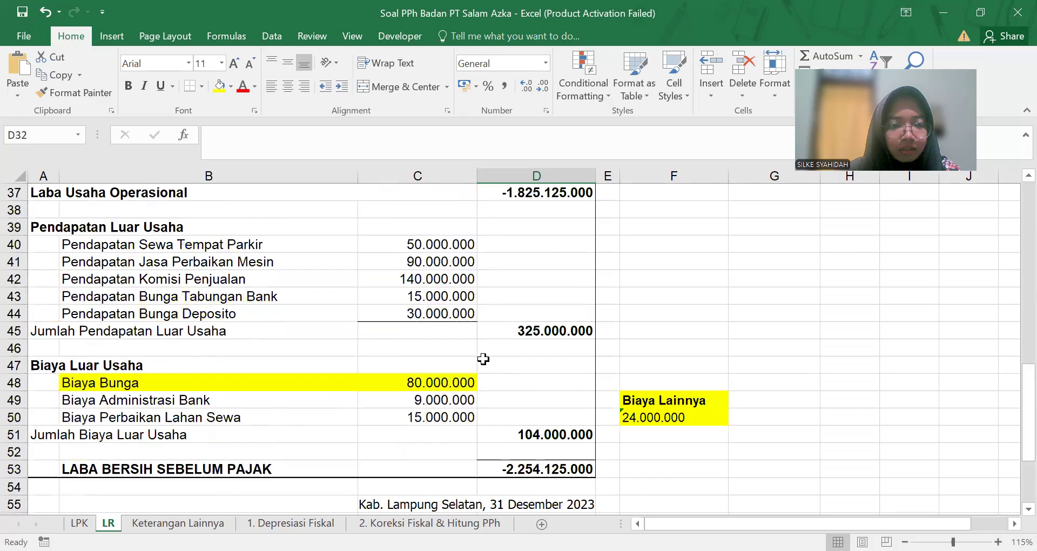
{"action": "scroll", "coordinate": [286, 362], "scroll_direction": "down", "scroll_amount": 1}
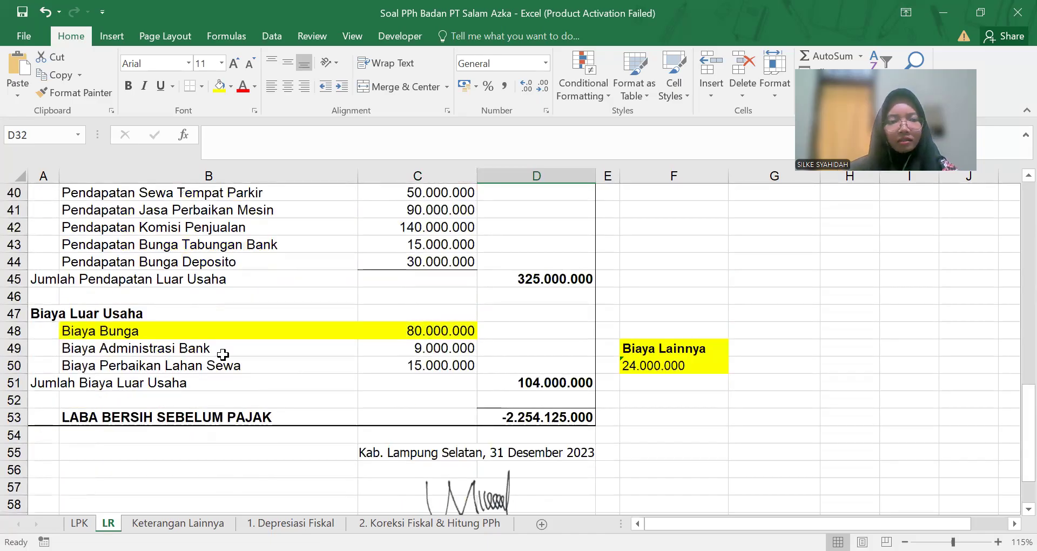
Step: Enter the 80.000.000 loan interest from C48 into row 6's column (5)
{"action": "left_click", "coordinate": [384, 328]}
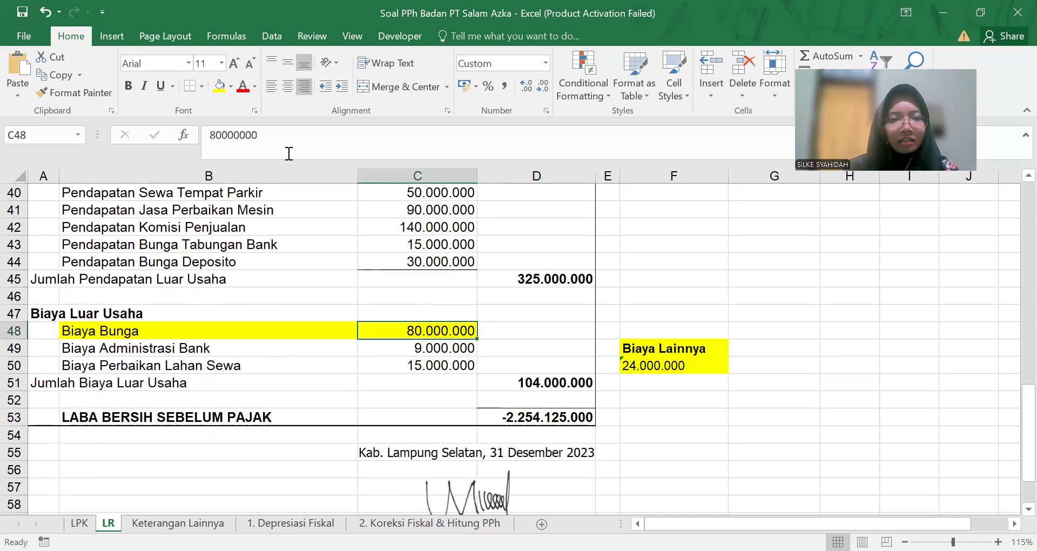
{"action": "left_click", "coordinate": [246, 139]}
{"action": "double_click", "coordinate": [247, 140]}
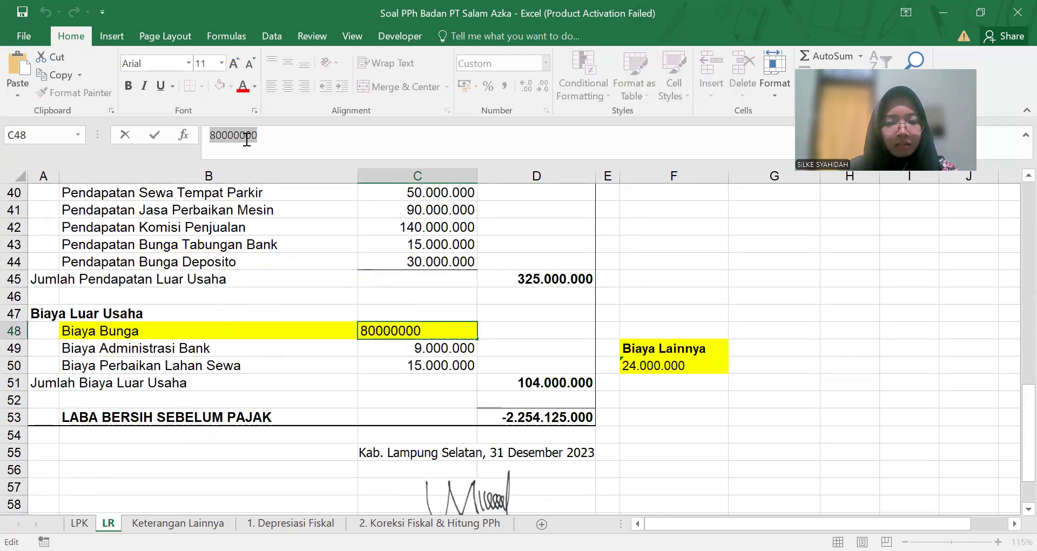
{"action": "key", "text": "alt+Tab"}
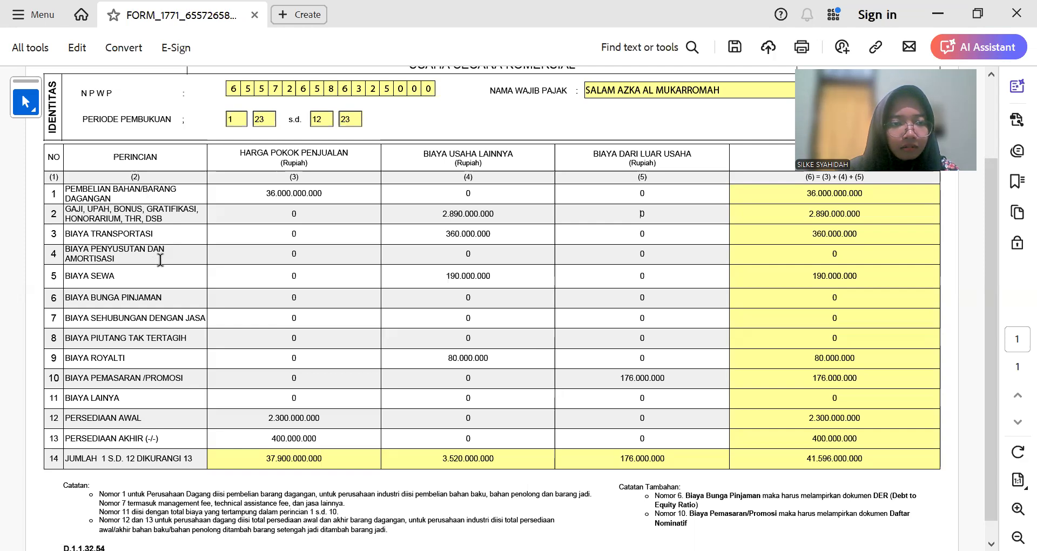
{"action": "left_click", "coordinate": [627, 296]}
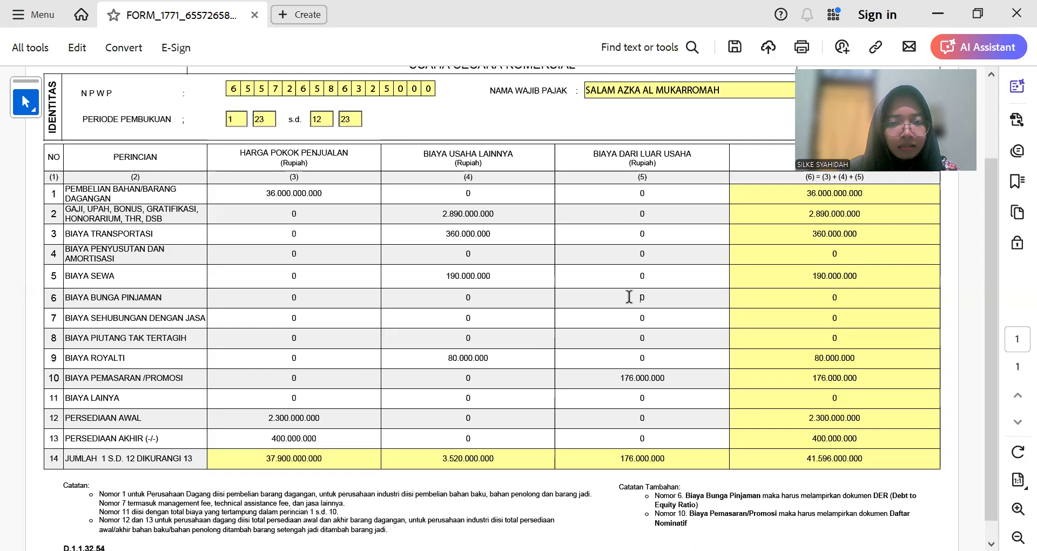
{"action": "type", "text": "80000000"}
{"action": "left_click", "coordinate": [518, 297]}
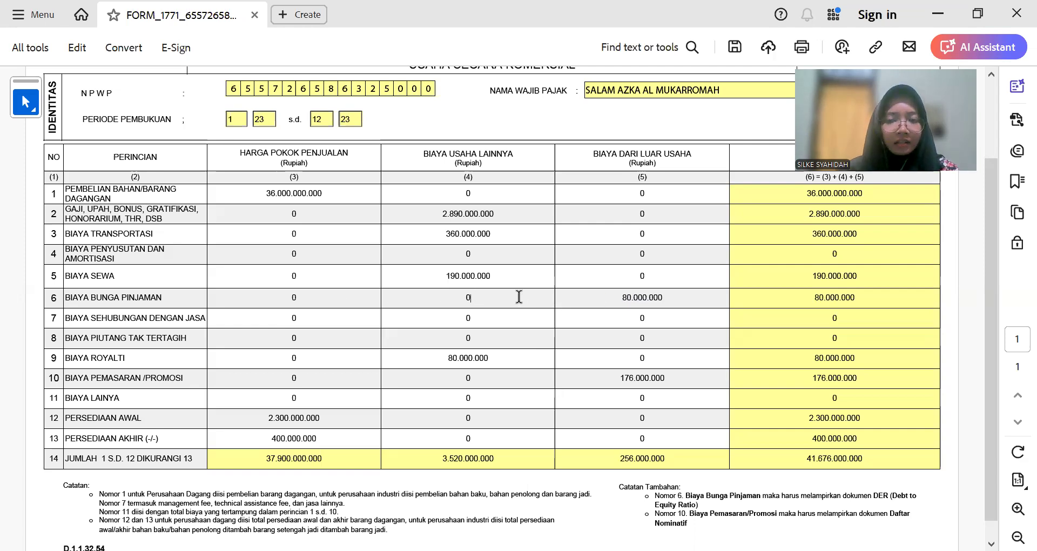
Step: Check the Biaya Lainnya total on the workbook's LR sheet
{"action": "key", "text": "alt+Tab"}
{"action": "left_click", "coordinate": [647, 361]}
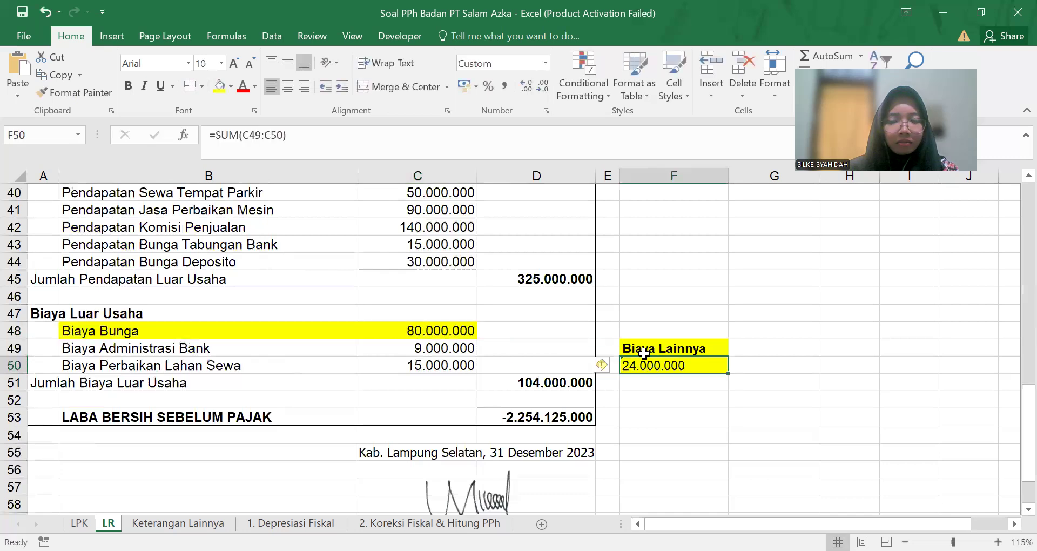
{"action": "scroll", "coordinate": [645, 354], "scroll_direction": "up", "scroll_amount": 7}
{"action": "scroll", "coordinate": [644, 355], "scroll_direction": "up", "scroll_amount": 5}
{"action": "scroll", "coordinate": [616, 355], "scroll_direction": "down", "scroll_amount": 3}
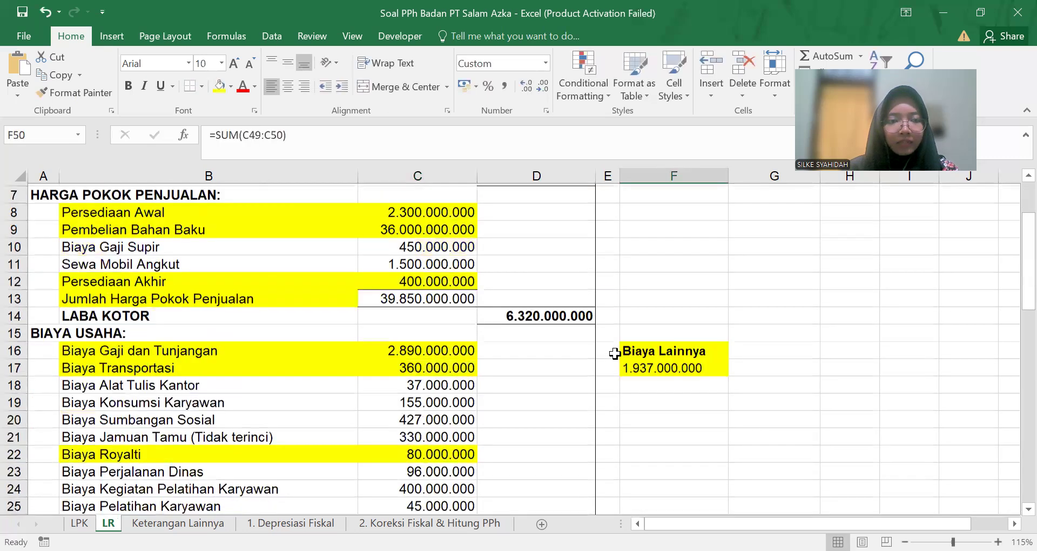
{"action": "scroll", "coordinate": [148, 270], "scroll_direction": "down", "scroll_amount": 3}
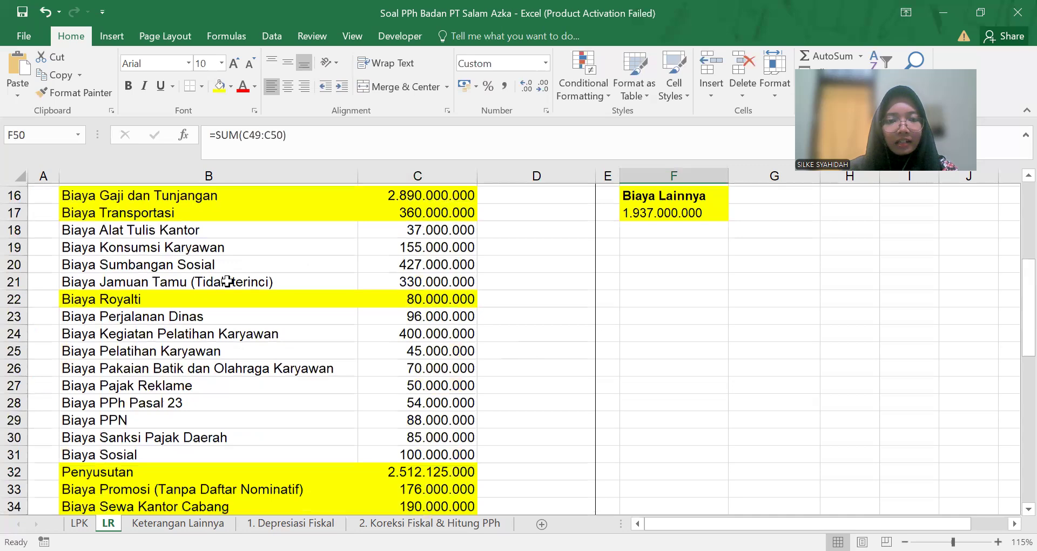
Step: Enter 1.937.000.000 as Biaya Lainya in row 11's column (5)
{"action": "key", "text": "alt+Tab"}
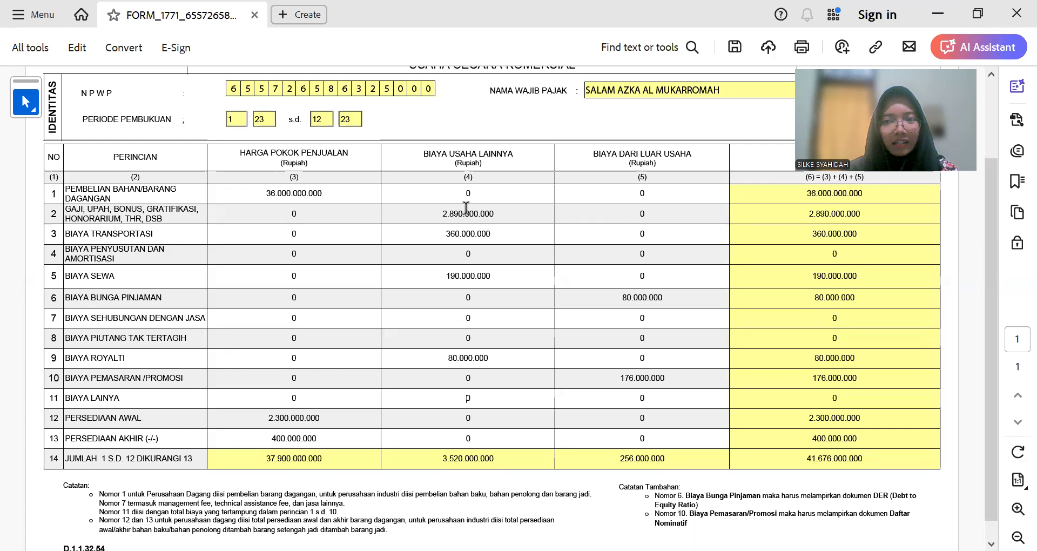
{"action": "key", "text": "alt+Tab"}
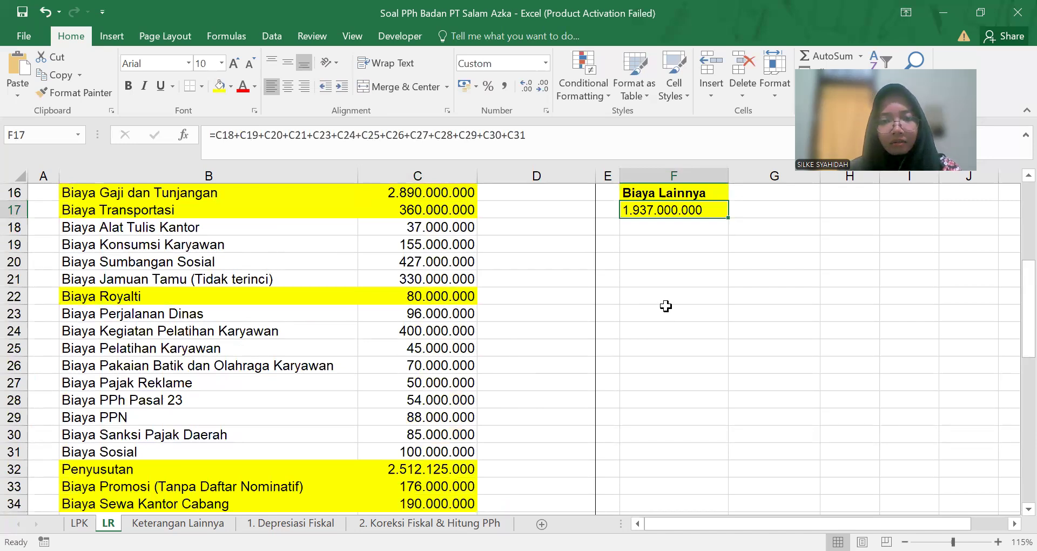
{"action": "key", "text": "alt+Tab"}
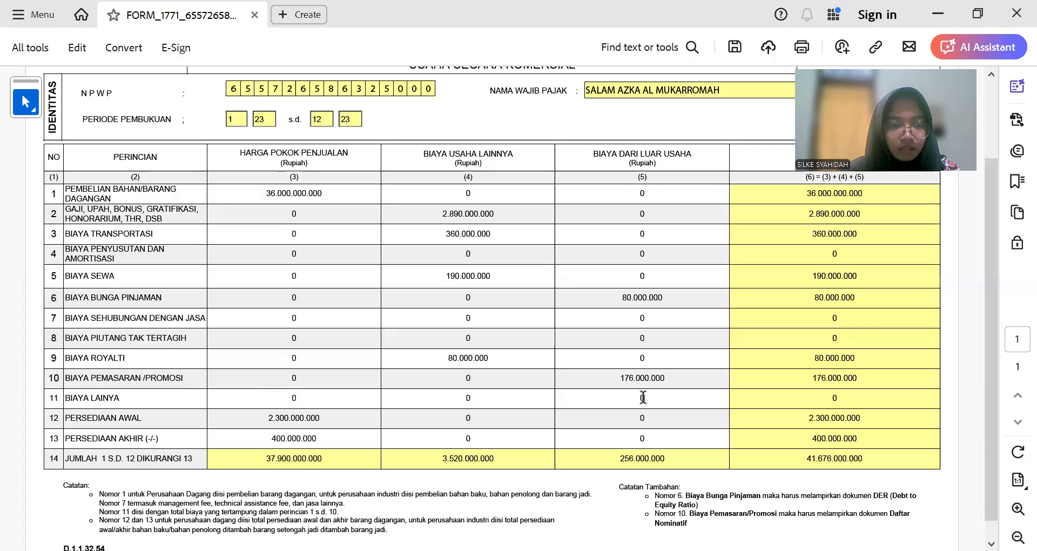
{"action": "type", "text": "1."}
{"action": "type", "text": "9"}
{"action": "type", "text": "37"}
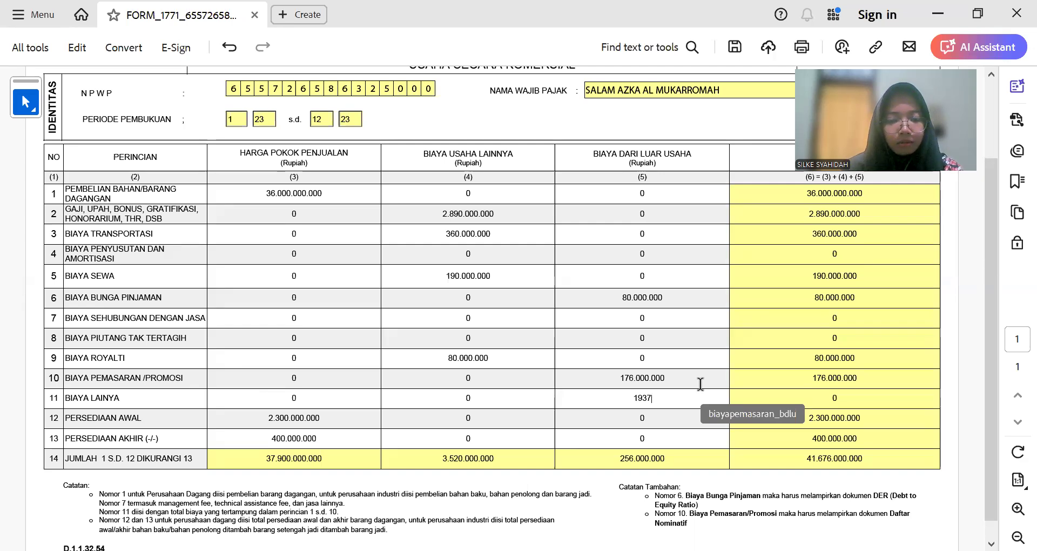
{"action": "type", "text": ".000.000"}
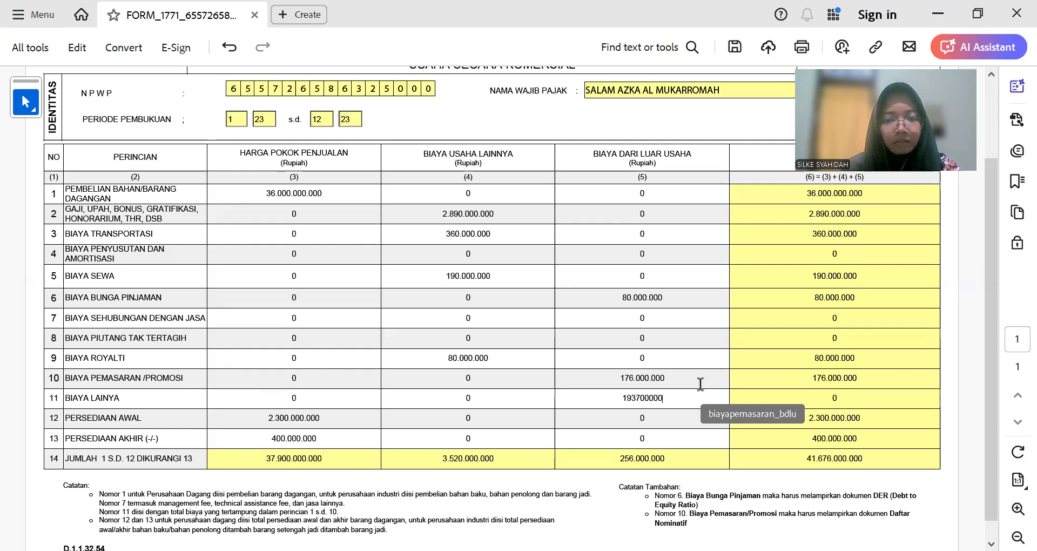
{"action": "key", "text": "Tab"}
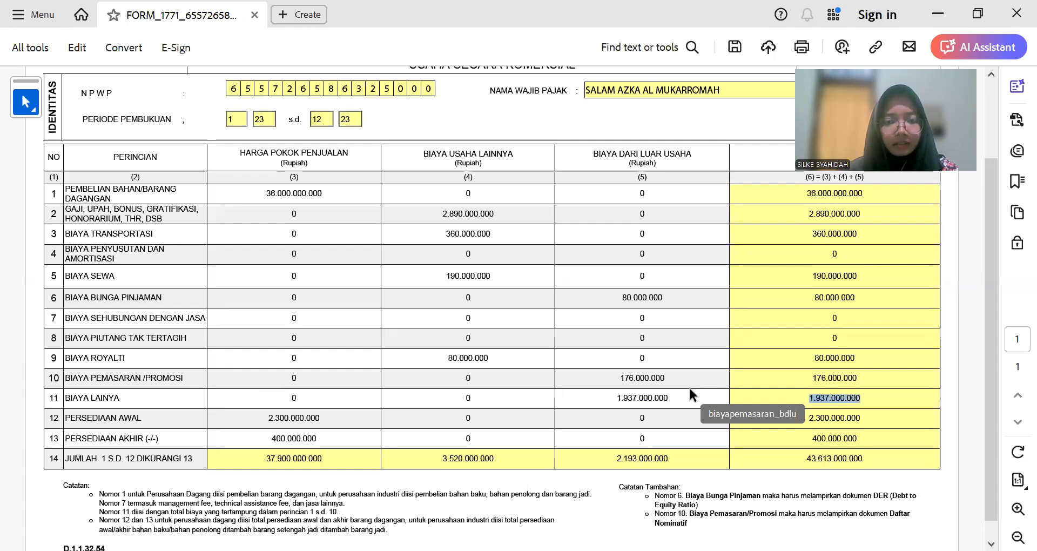
{"action": "left_click", "coordinate": [698, 381]}
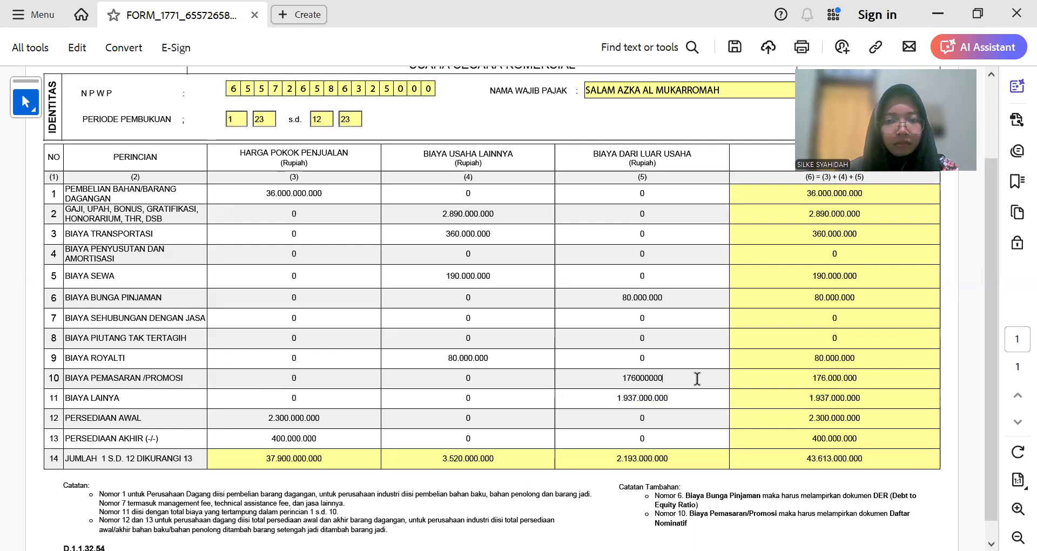
Step: Look up the Penyusutan amount in row 32 and enter it in row 4, column (4)
{"action": "key", "text": "alt+Tab"}
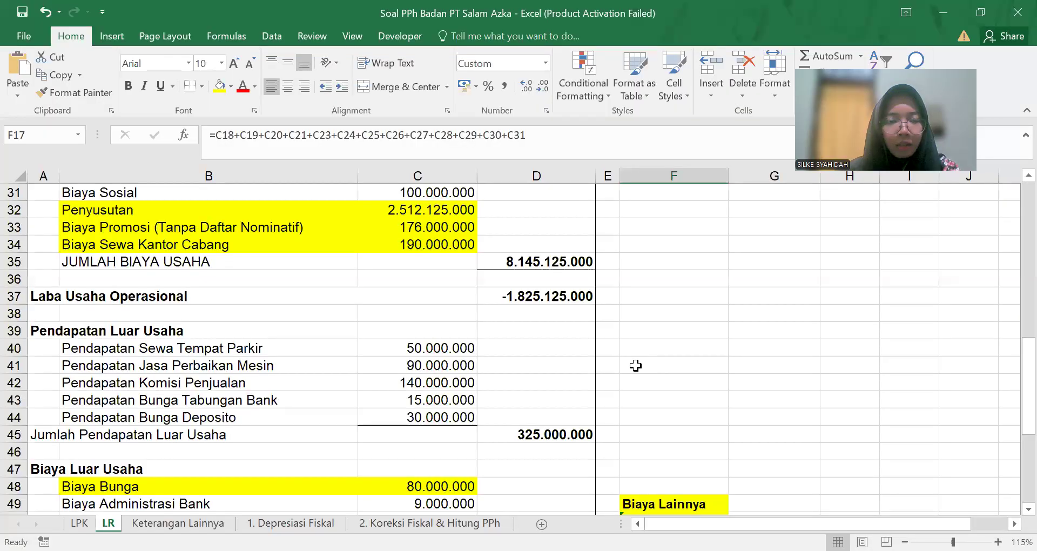
{"action": "scroll", "coordinate": [635, 372], "scroll_direction": "up", "scroll_amount": 2}
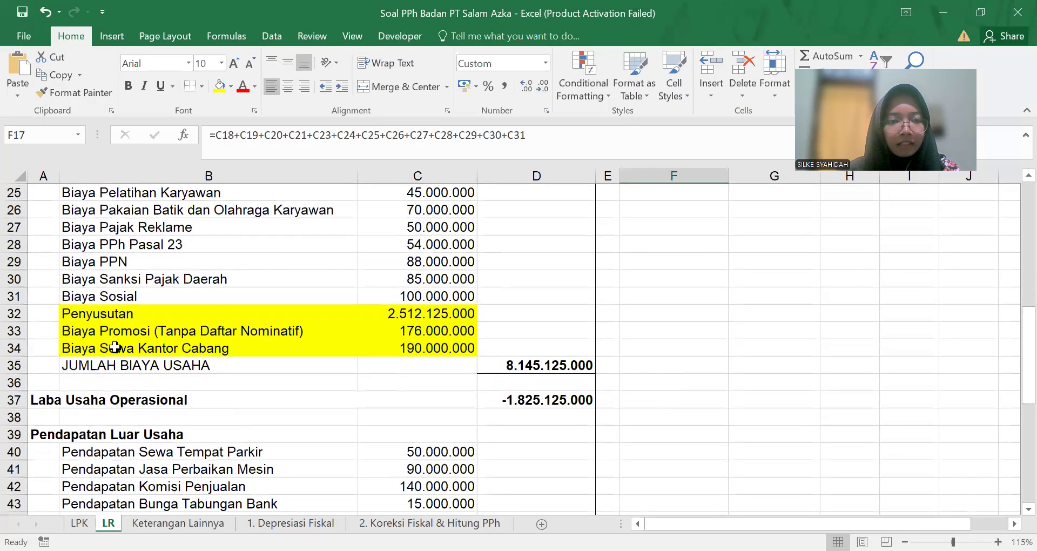
{"action": "left_click", "coordinate": [177, 311]}
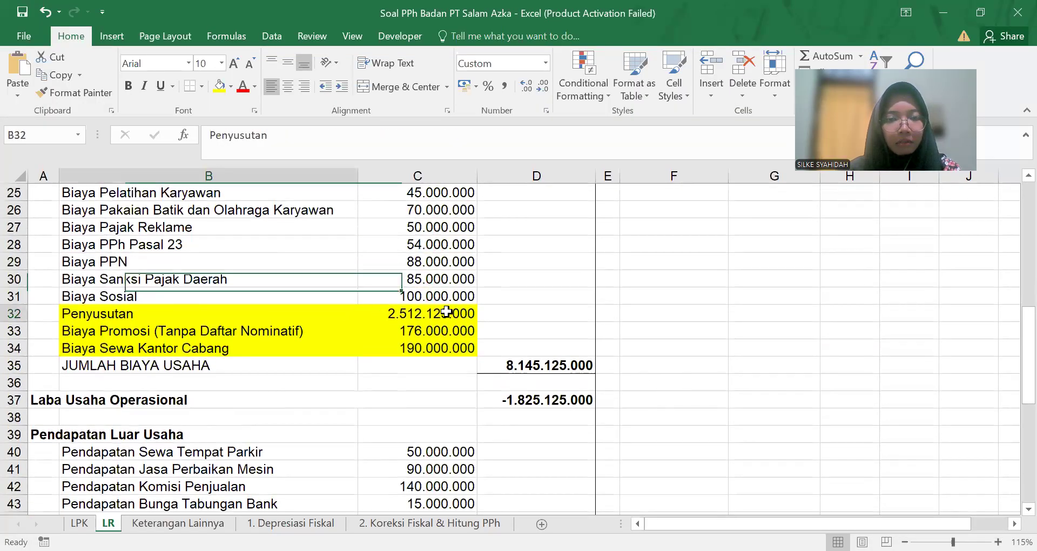
{"action": "key", "text": "alt+Tab"}
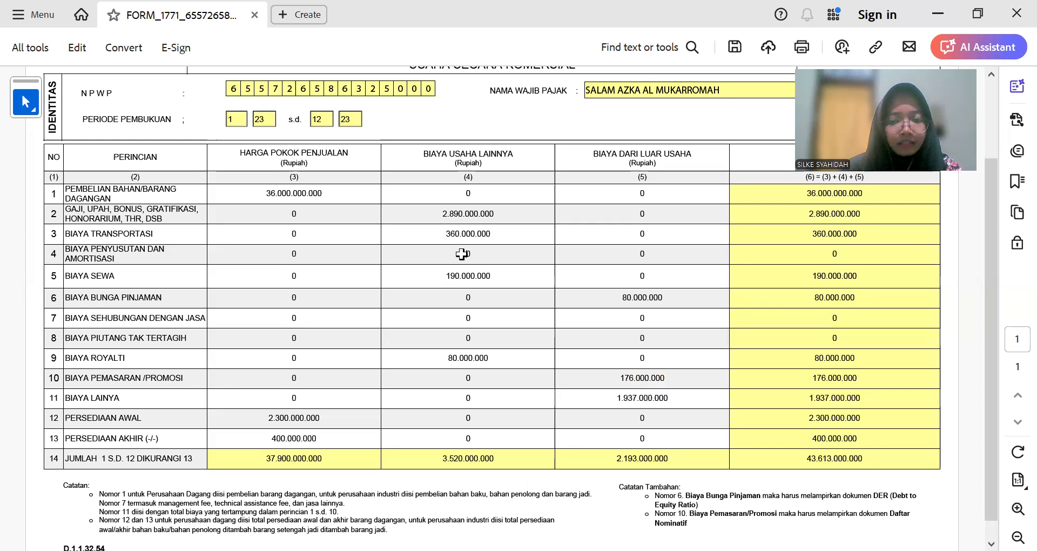
{"action": "left_click", "coordinate": [461, 254]}
{"action": "type", "text": "1512"}
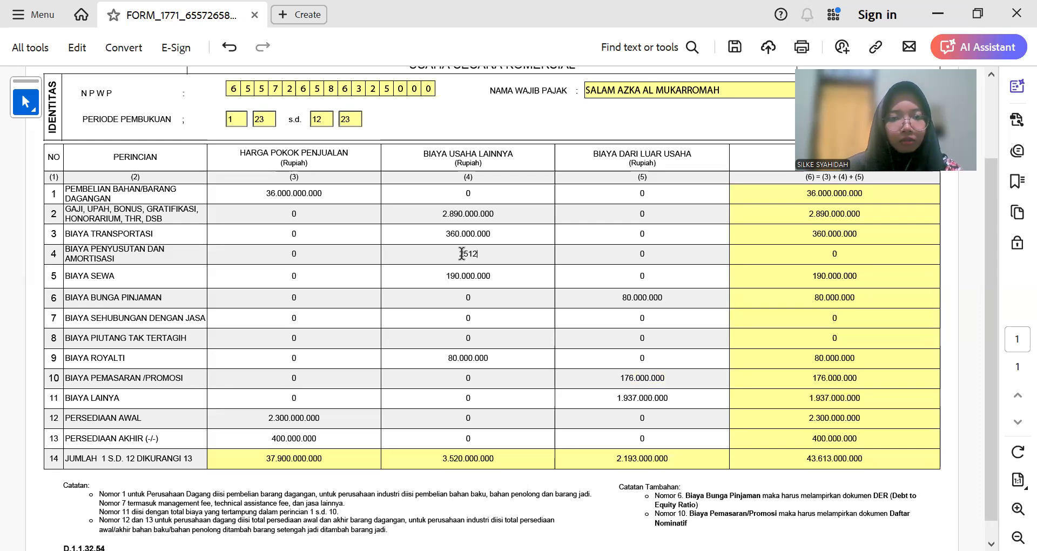
{"action": "type", "text": "125"}
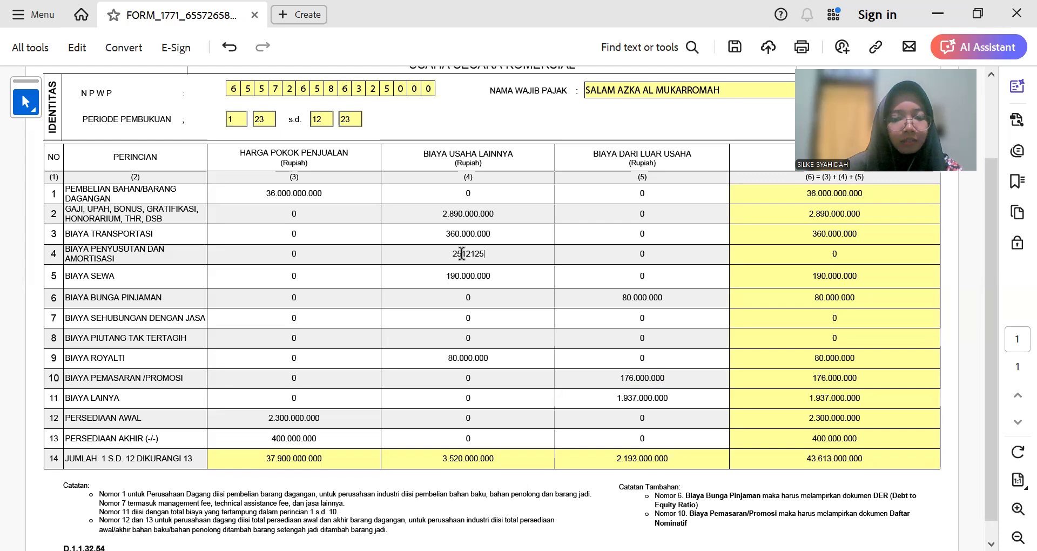
{"action": "type", "text": "00000"}
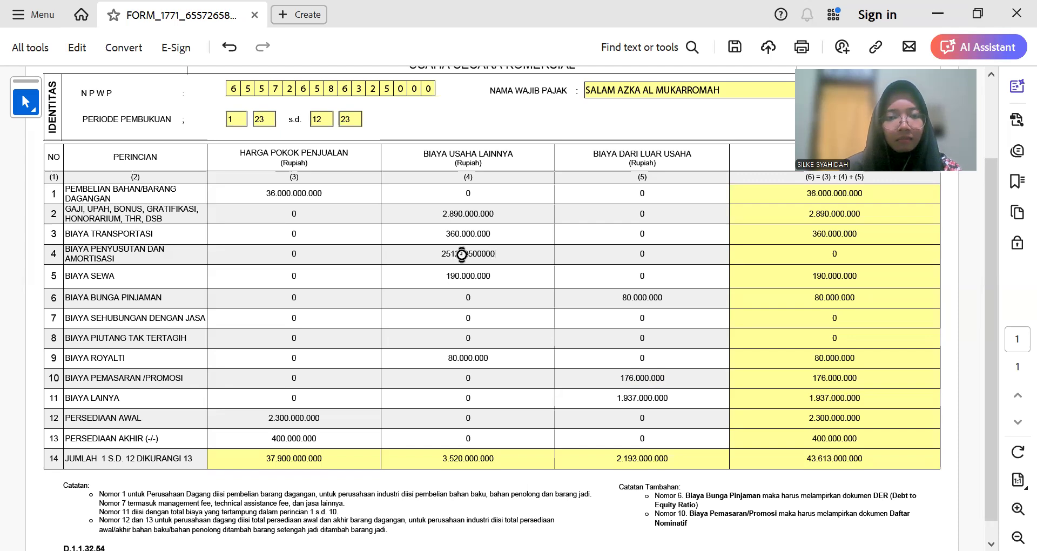
{"action": "key", "text": "Tab"}
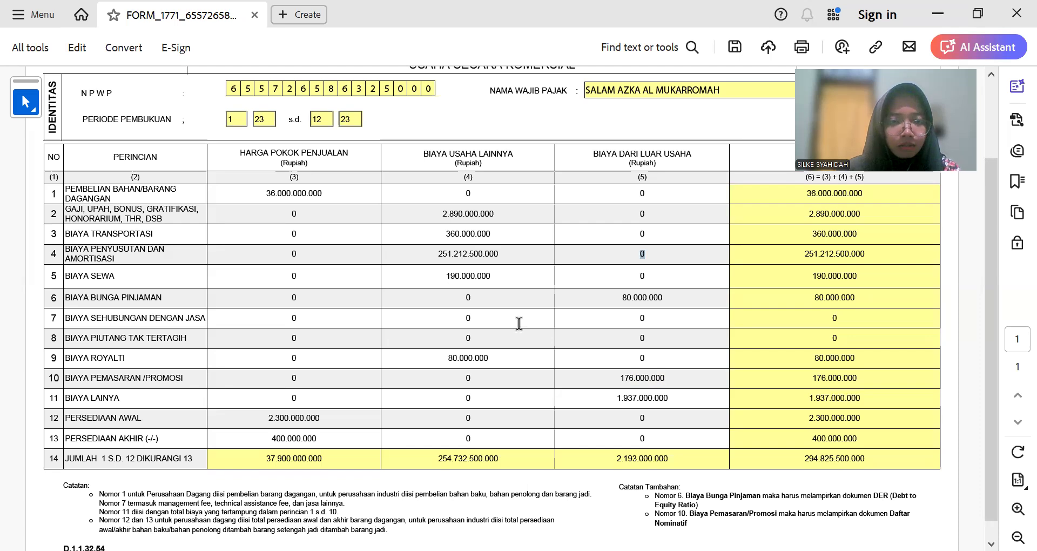
Step: Correct row 4's depreciation amount to 2.512.125.000
{"action": "left_click", "coordinate": [535, 253]}
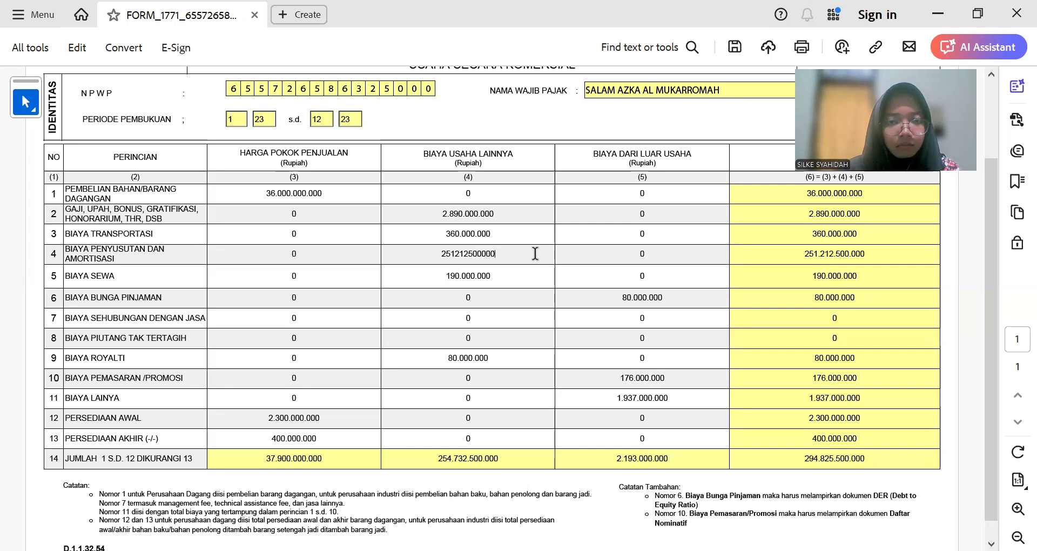
{"action": "key", "text": "BackSpace"}
{"action": "key", "text": "Tab"}
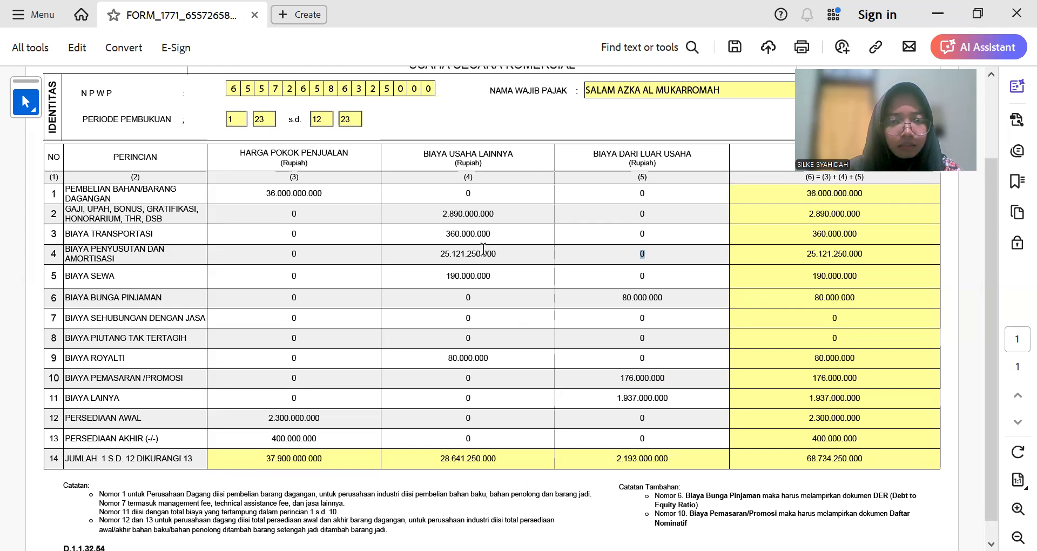
{"action": "left_click", "coordinate": [504, 253]}
{"action": "left_click_drag", "start_coordinate": [504, 251], "coordinate": [417, 250]}
{"action": "type", "text": "2.512"}
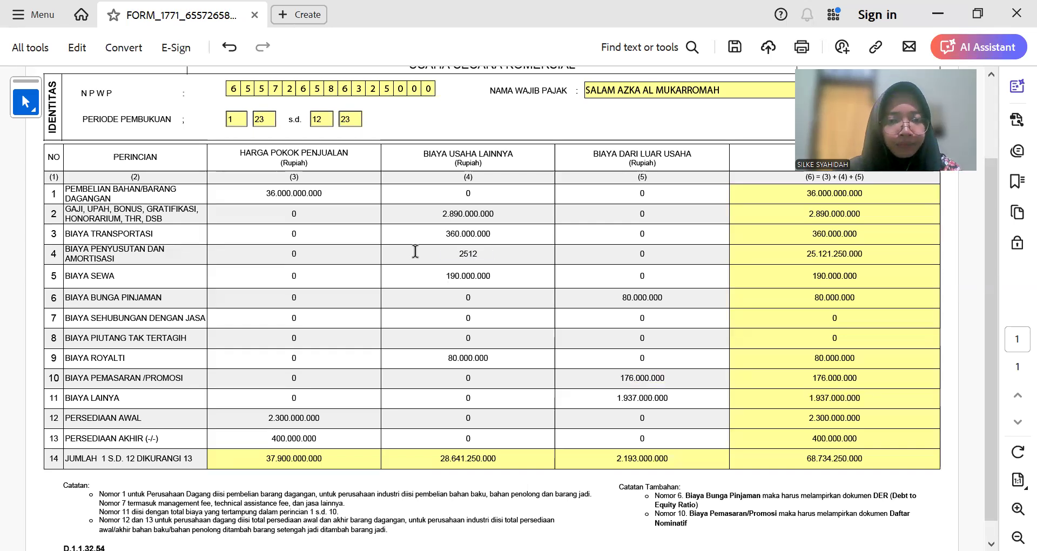
{"action": "type", "text": ".125"}
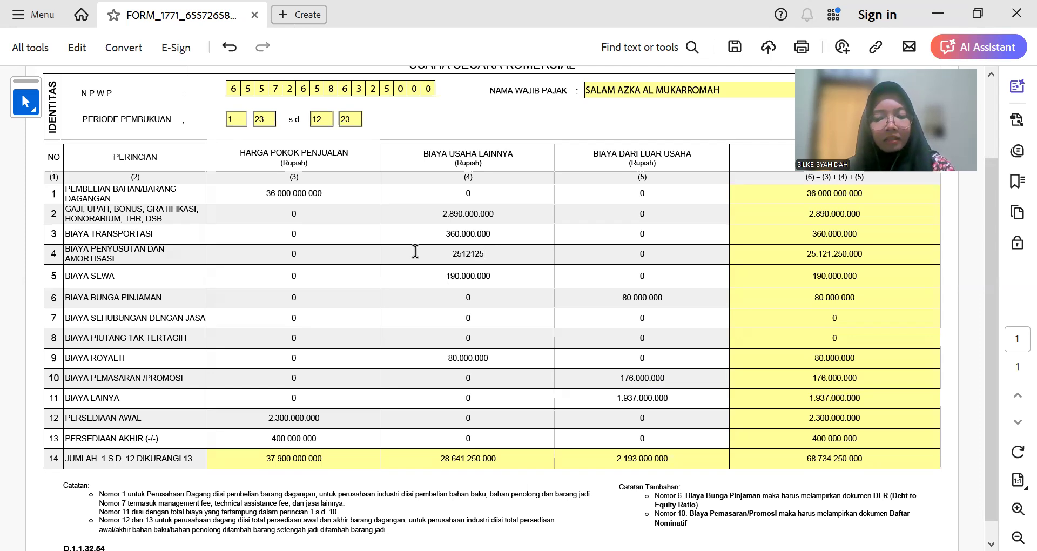
{"action": "type", "text": ".00000"}
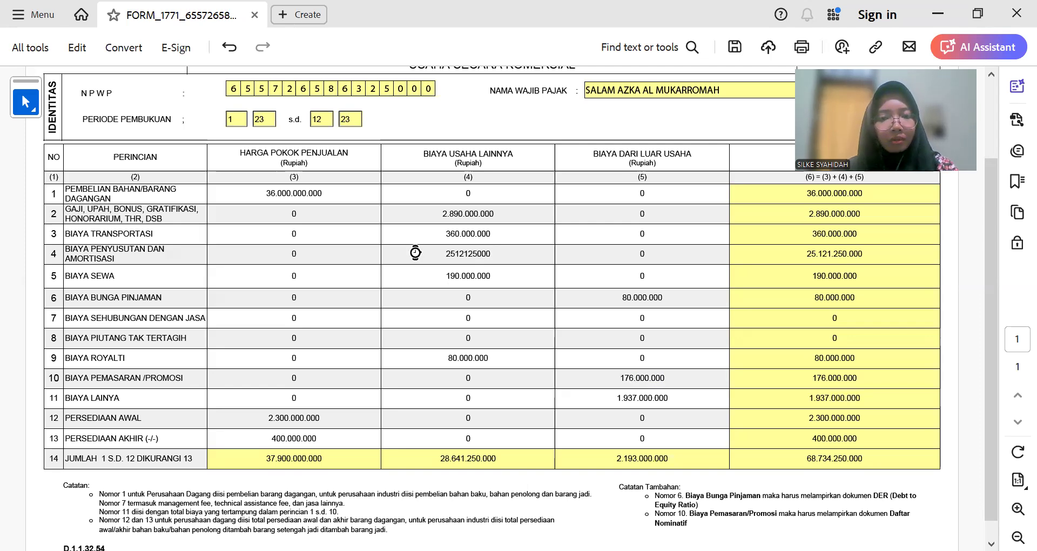
{"action": "key", "text": "Tab"}
{"action": "left_click", "coordinate": [647, 272]}
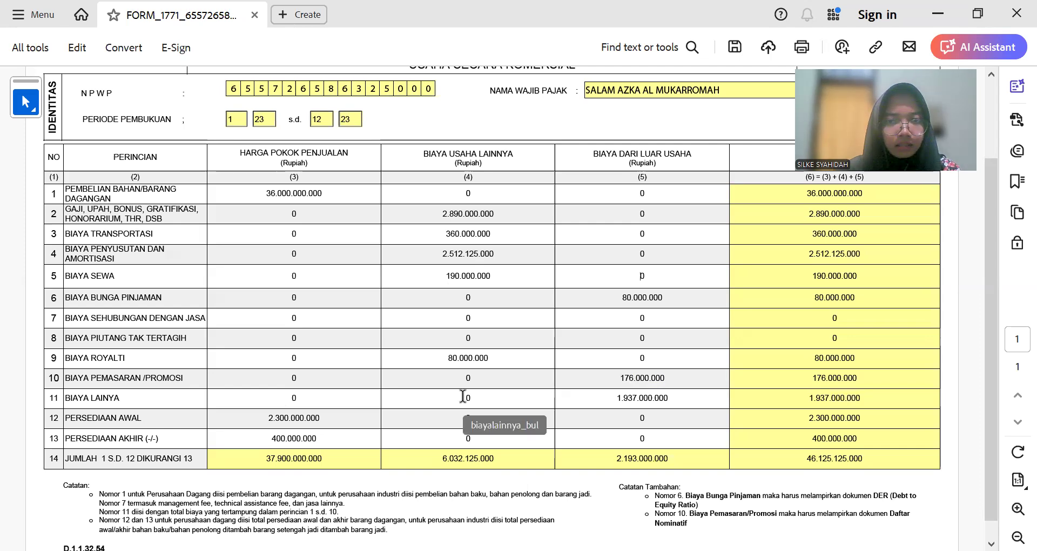
Step: Copy row 11's 1.937.000.000 into its Biaya Usaha Lainnya column (4)
{"action": "double_click", "coordinate": [643, 396]}
{"action": "key", "text": "ctrl+c"}
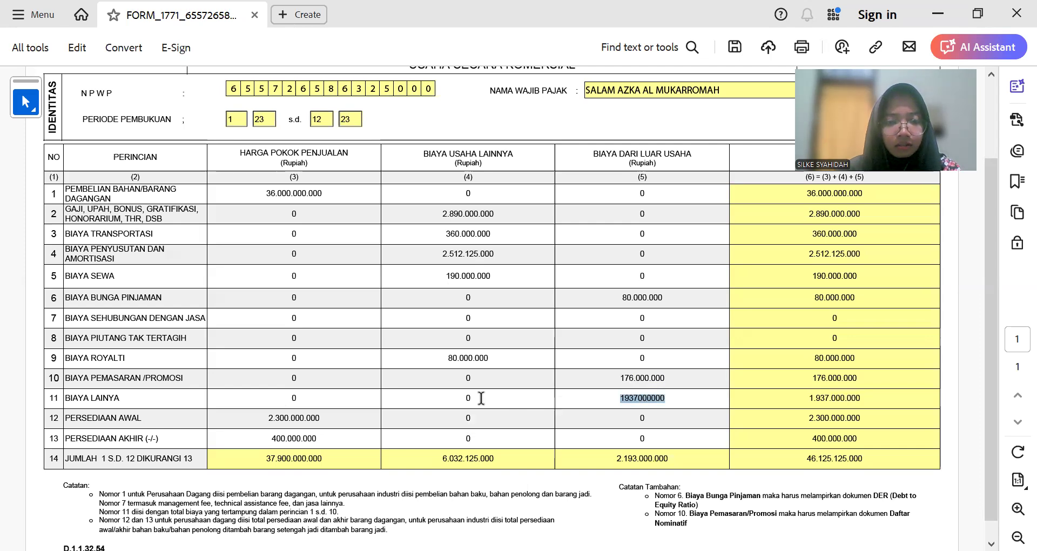
{"action": "double_click", "coordinate": [473, 397]}
{"action": "key", "text": "ctrl+v"}
{"action": "double_click", "coordinate": [636, 398]}
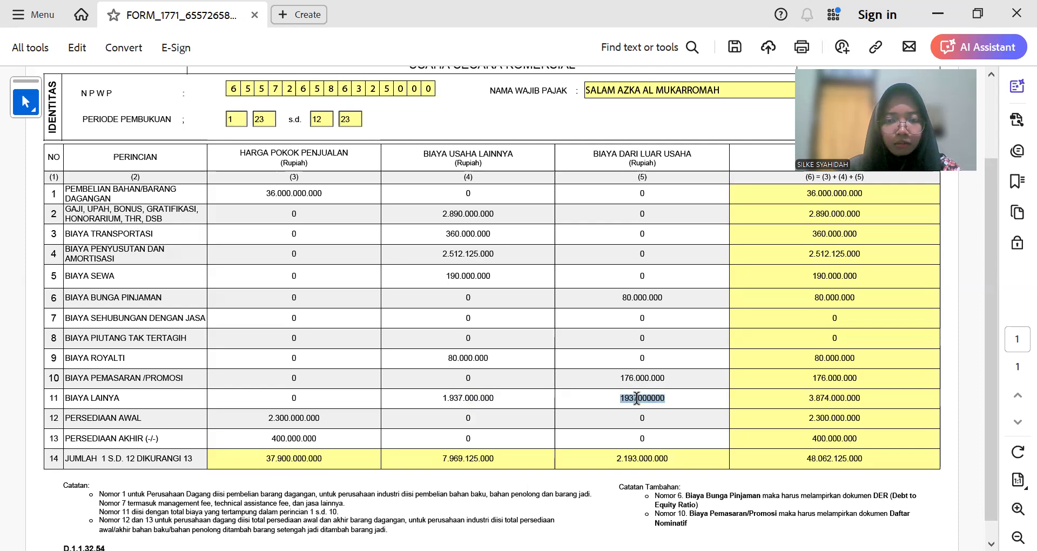
{"action": "key", "text": "alt+Tab"}
{"action": "scroll", "coordinate": [641, 363], "scroll_direction": "up", "scroll_amount": 2}
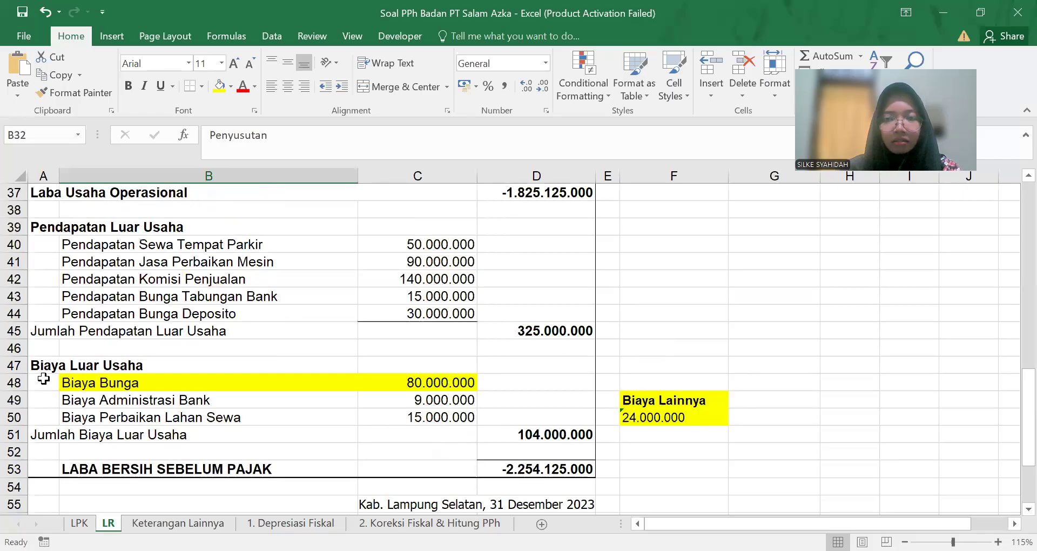
Step: Set row 11's Biaya Dari Luar Usaha amount to 24.000.000
{"action": "left_click", "coordinate": [690, 416]}
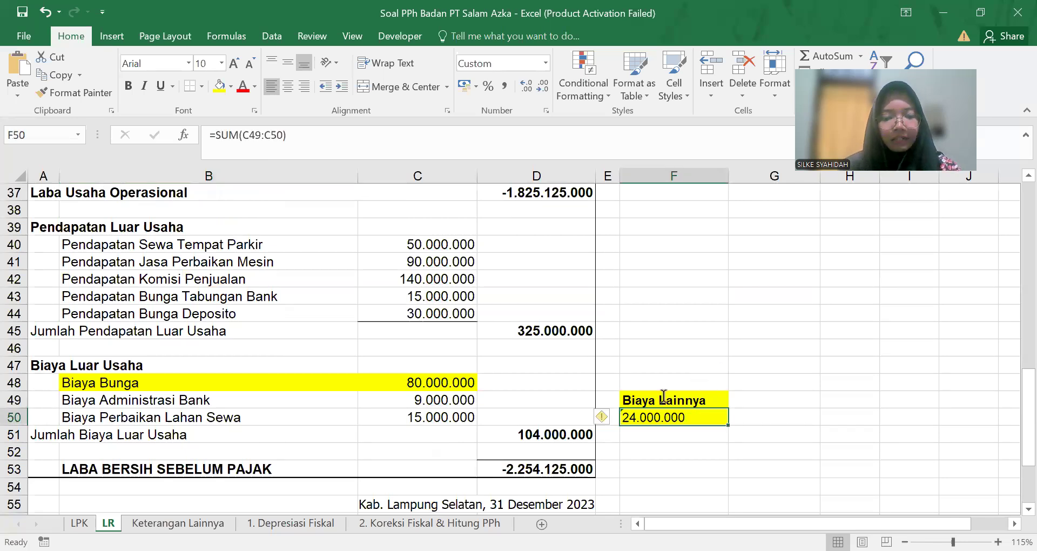
{"action": "key", "text": "alt+Tab"}
{"action": "type", "text": "24.000.000"}
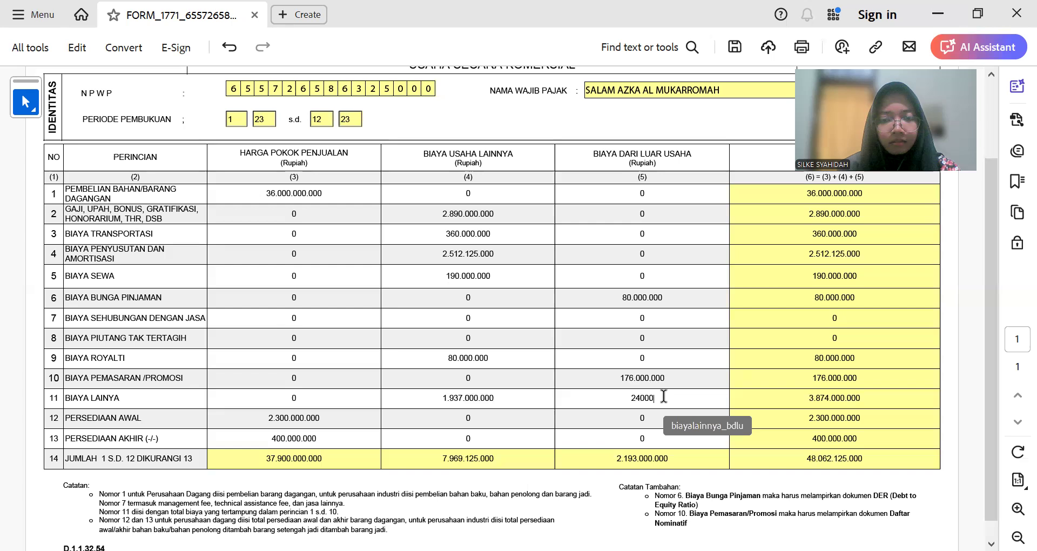
{"action": "key", "text": "Tab"}
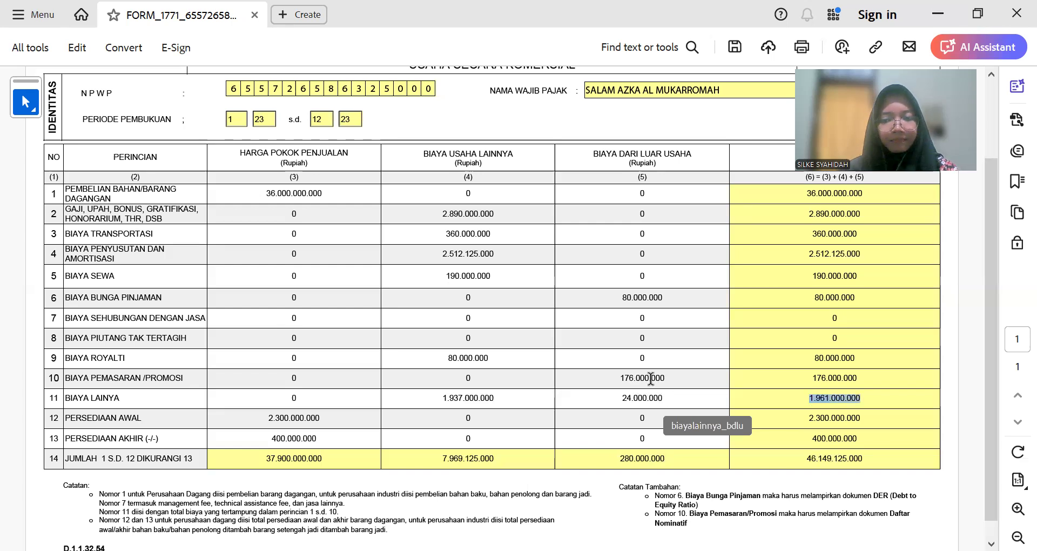
{"action": "left_click", "coordinate": [662, 355]}
Step: Check the column (5) total of 280.000.000 against the workbook's D50 figure
{"action": "scroll", "coordinate": [578, 412], "scroll_direction": "down", "scroll_amount": 1}
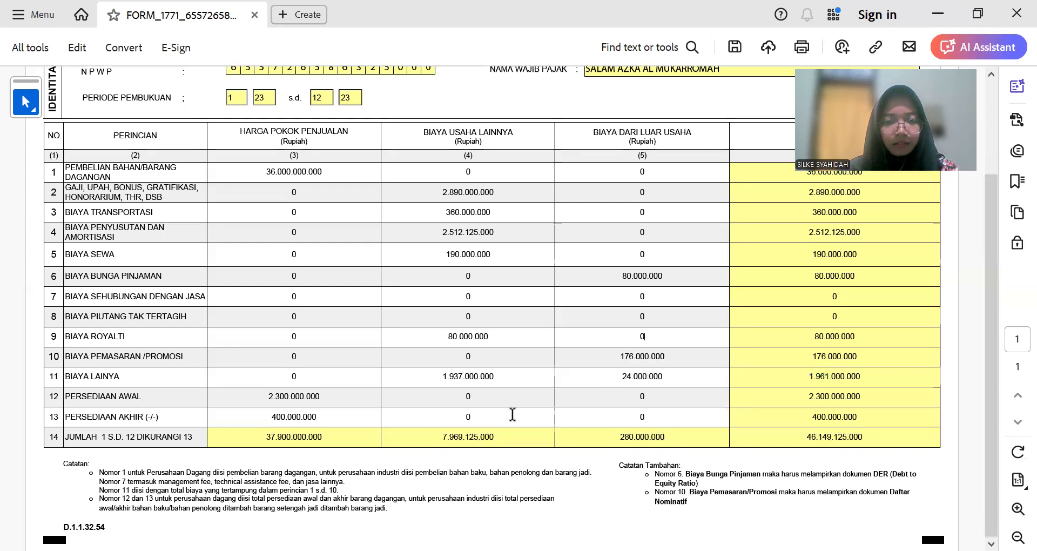
{"action": "scroll", "coordinate": [432, 420], "scroll_direction": "up", "scroll_amount": 1}
{"action": "scroll", "coordinate": [431, 420], "scroll_direction": "up", "scroll_amount": 5}
{"action": "scroll", "coordinate": [430, 427], "scroll_direction": "down", "scroll_amount": 7}
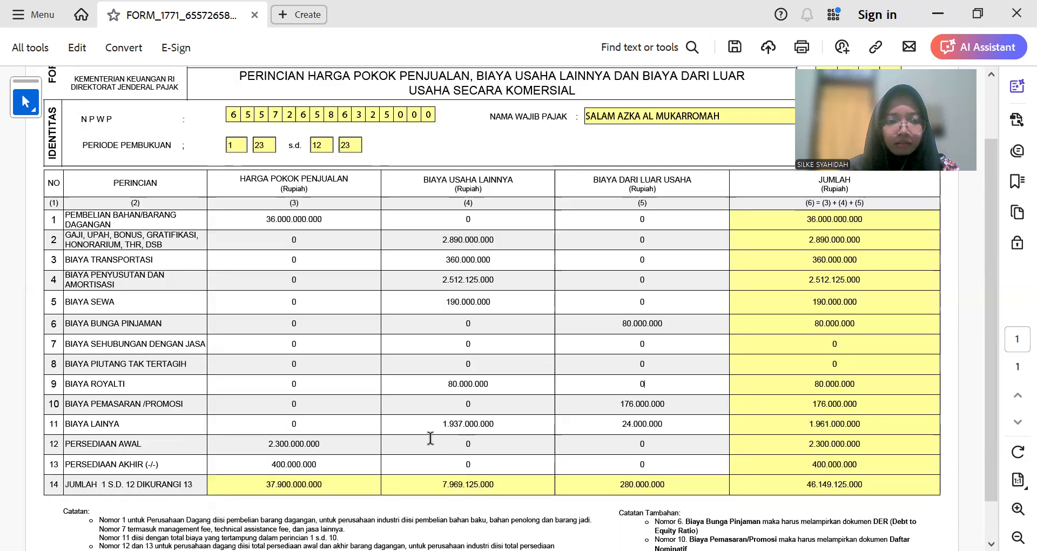
{"action": "scroll", "coordinate": [229, 388], "scroll_direction": "up", "scroll_amount": 1}
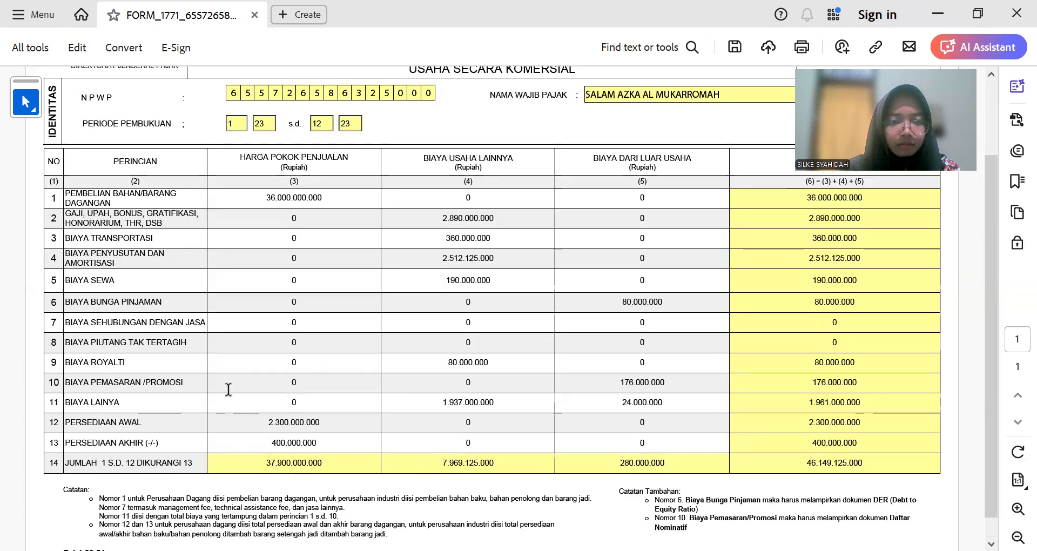
{"action": "scroll", "coordinate": [432, 387], "scroll_direction": "up", "scroll_amount": 1}
{"action": "scroll", "coordinate": [563, 410], "scroll_direction": "down", "scroll_amount": 1}
{"action": "scroll", "coordinate": [562, 408], "scroll_direction": "down", "scroll_amount": 1}
{"action": "scroll", "coordinate": [559, 407], "scroll_direction": "up", "scroll_amount": 1}
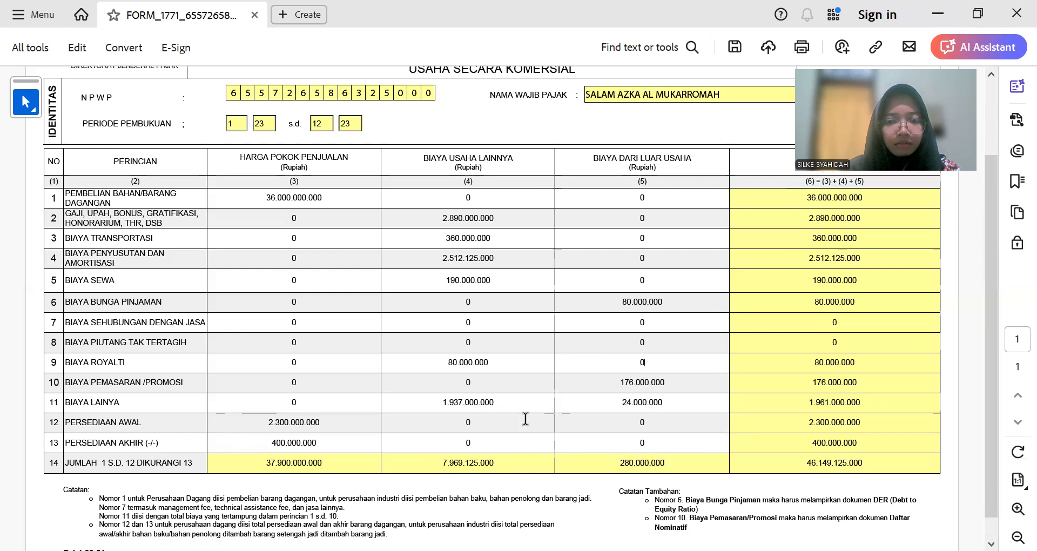
{"action": "key", "text": "alt+Tab"}
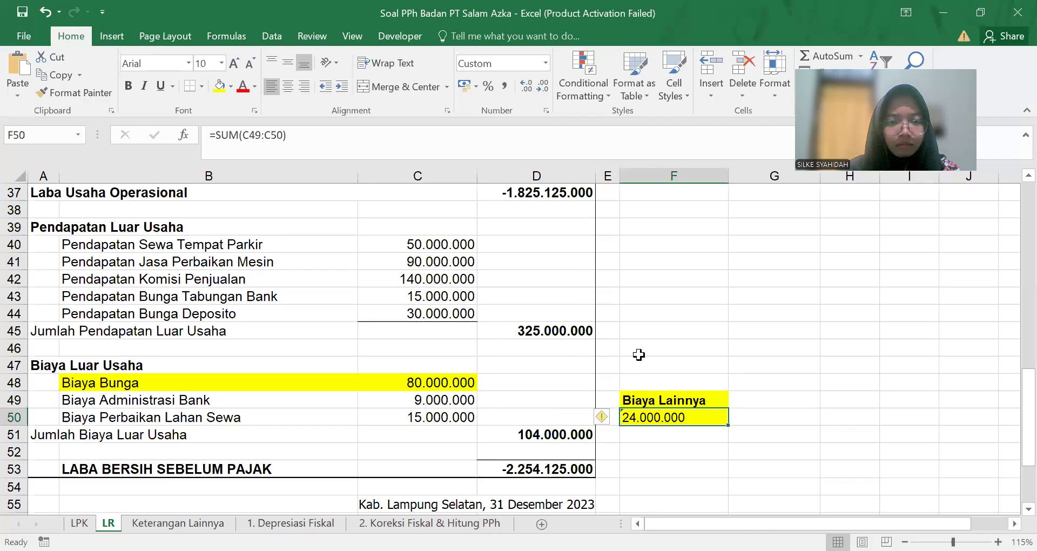
{"action": "left_click", "coordinate": [548, 410]}
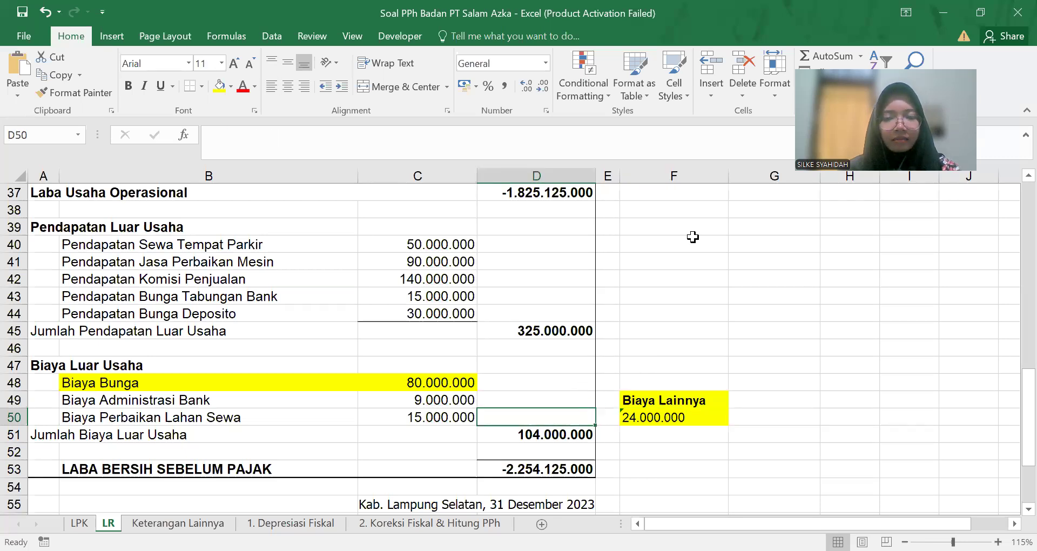
{"action": "key", "text": "alt+Tab"}
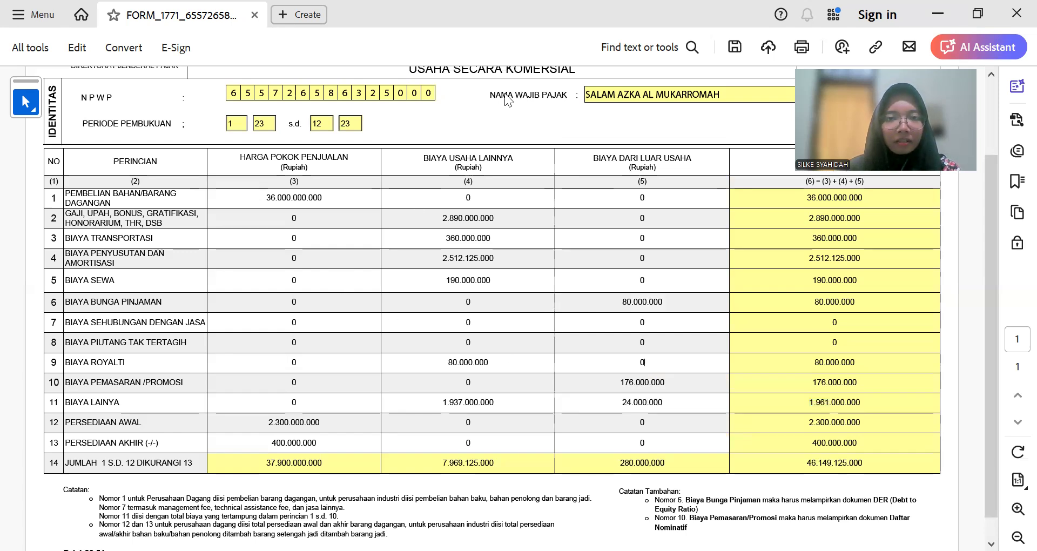
Step: Open the LAMPIRAN I attachment and look over its business cost and net income figures
{"action": "scroll", "coordinate": [526, 136], "scroll_direction": "up", "scroll_amount": 2}
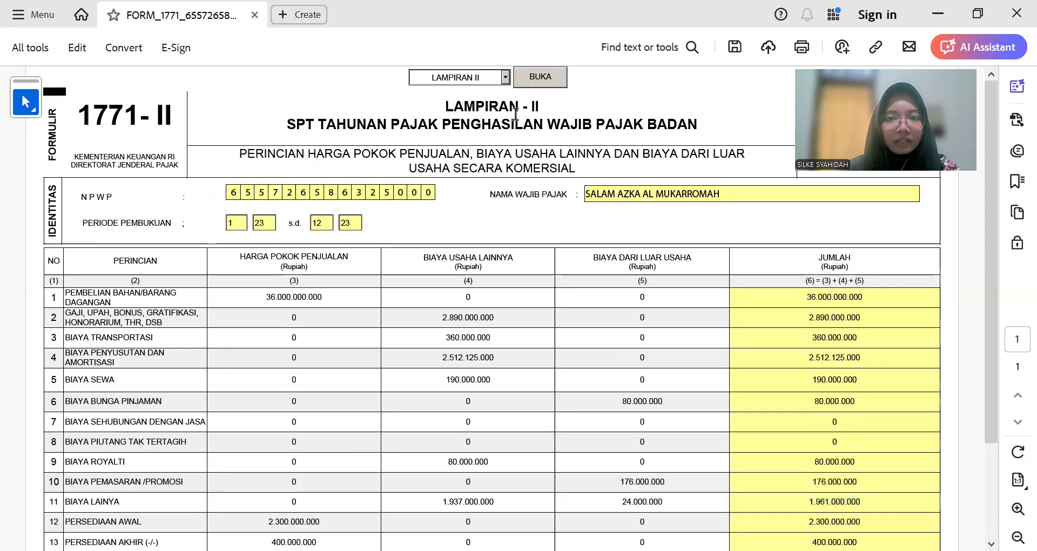
{"action": "left_click", "coordinate": [504, 77]}
{"action": "left_click", "coordinate": [489, 108]}
{"action": "left_click", "coordinate": [537, 79]}
{"action": "scroll", "coordinate": [473, 275], "scroll_direction": "down", "scroll_amount": 3}
{"action": "scroll", "coordinate": [476, 278], "scroll_direction": "down", "scroll_amount": 1}
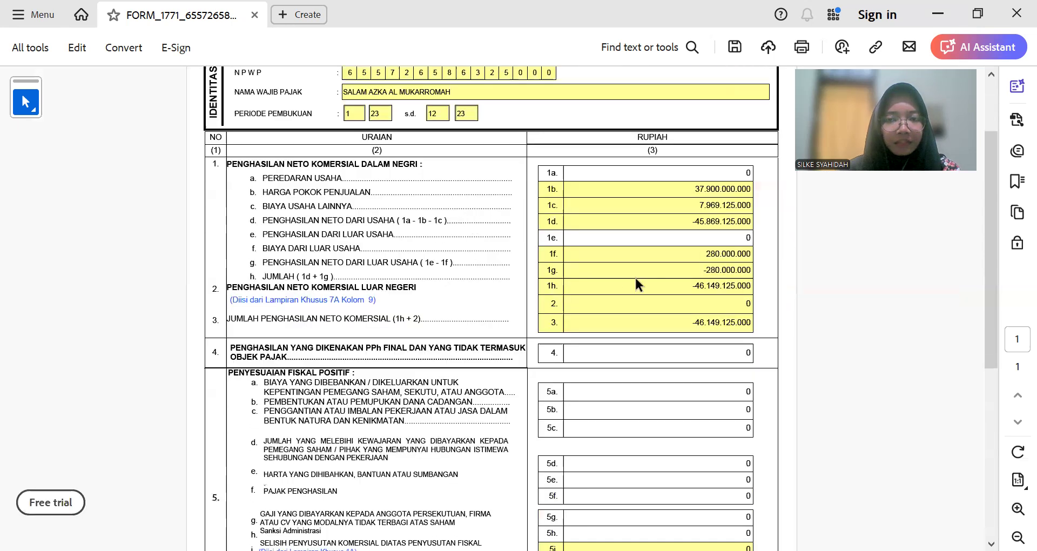
{"action": "scroll", "coordinate": [732, 344], "scroll_direction": "up", "scroll_amount": 1}
{"action": "scroll", "coordinate": [732, 342], "scroll_direction": "up", "scroll_amount": 3}
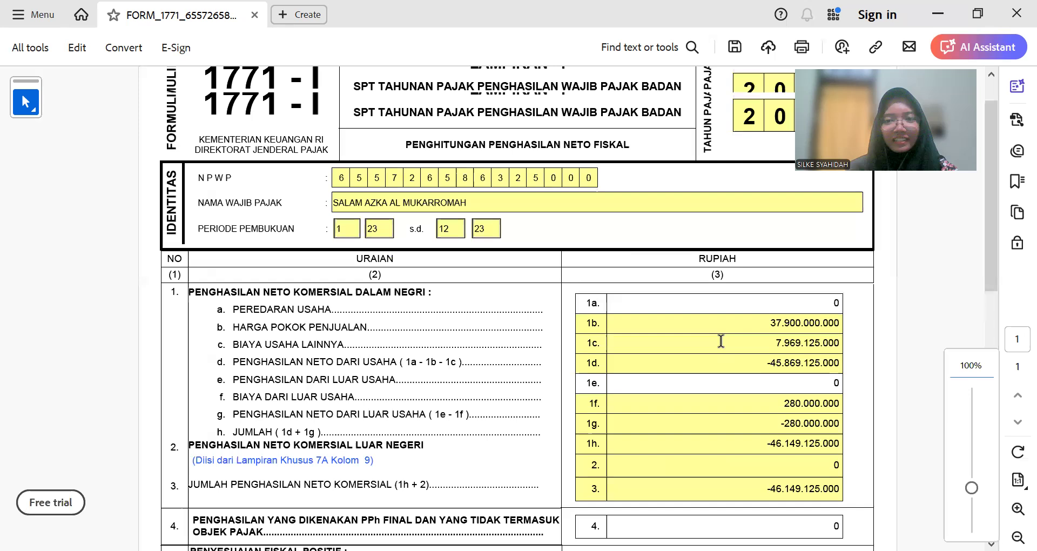
{"action": "scroll", "coordinate": [718, 346], "scroll_direction": "up", "scroll_amount": 1}
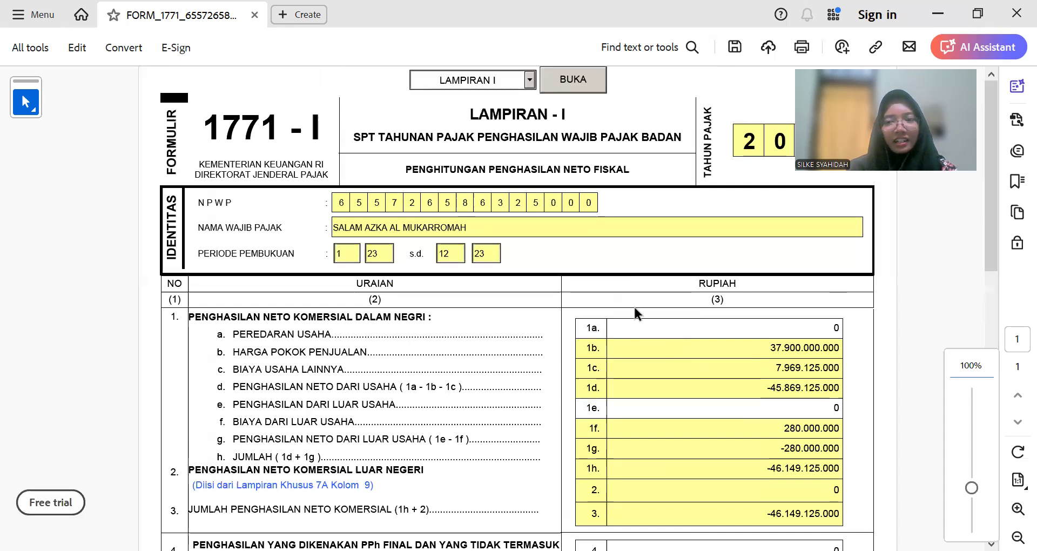
{"action": "scroll", "coordinate": [633, 311], "scroll_direction": "down", "scroll_amount": 4}
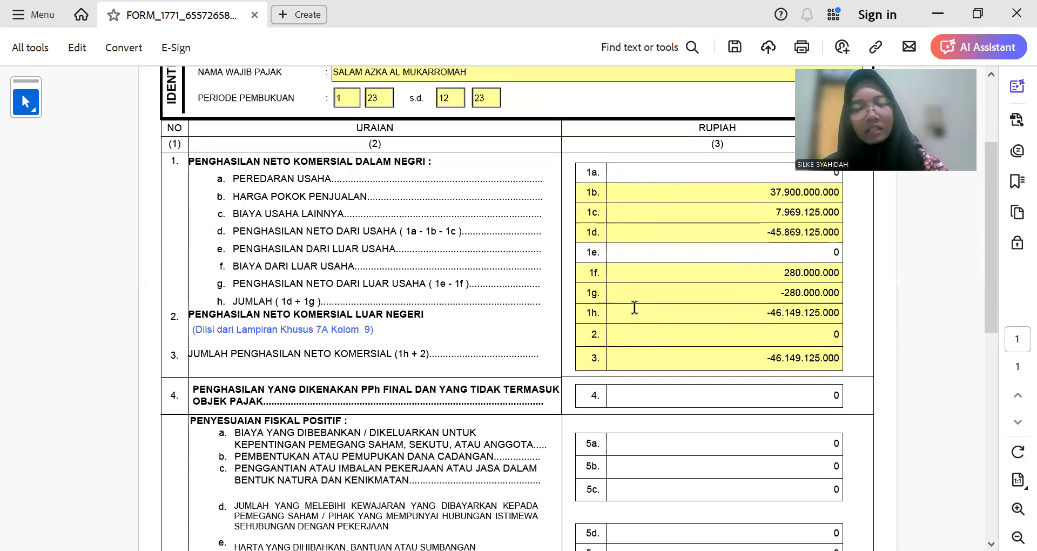
{"action": "scroll", "coordinate": [635, 307], "scroll_direction": "down", "scroll_amount": 13}
{"action": "scroll", "coordinate": [638, 308], "scroll_direction": "up", "scroll_amount": 6}
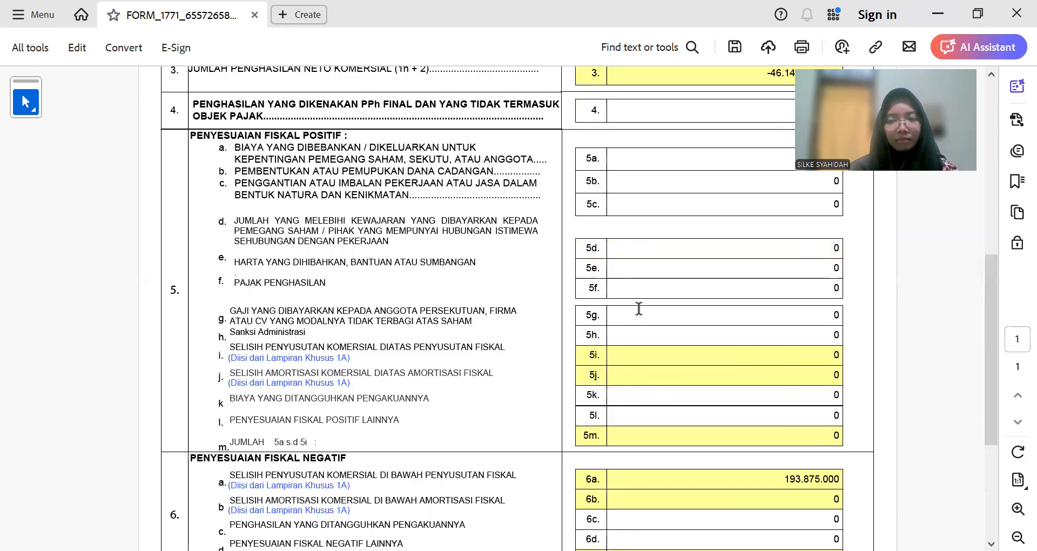
{"action": "scroll", "coordinate": [639, 308], "scroll_direction": "up", "scroll_amount": 11}
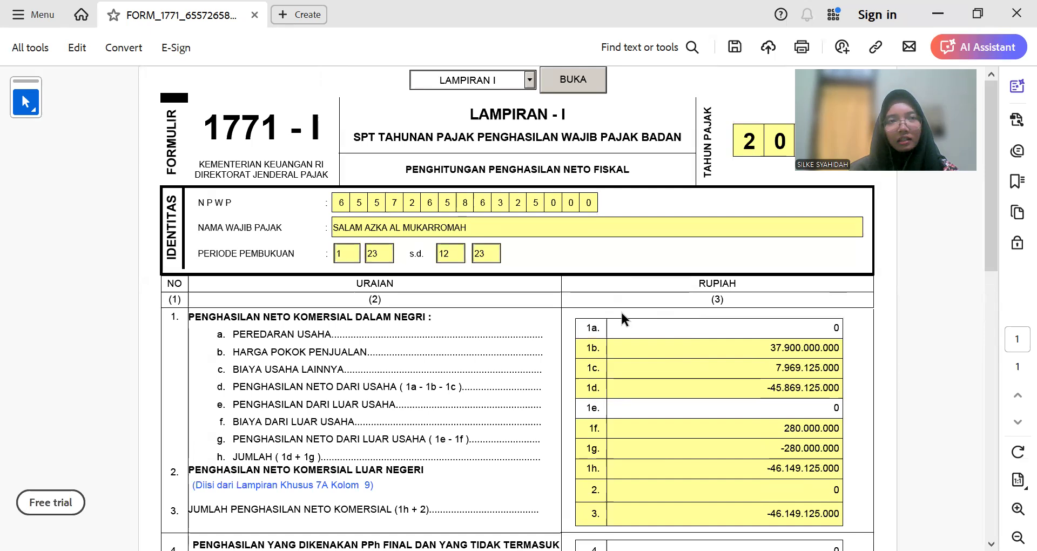
{"action": "scroll", "coordinate": [621, 309], "scroll_direction": "down", "scroll_amount": 14}
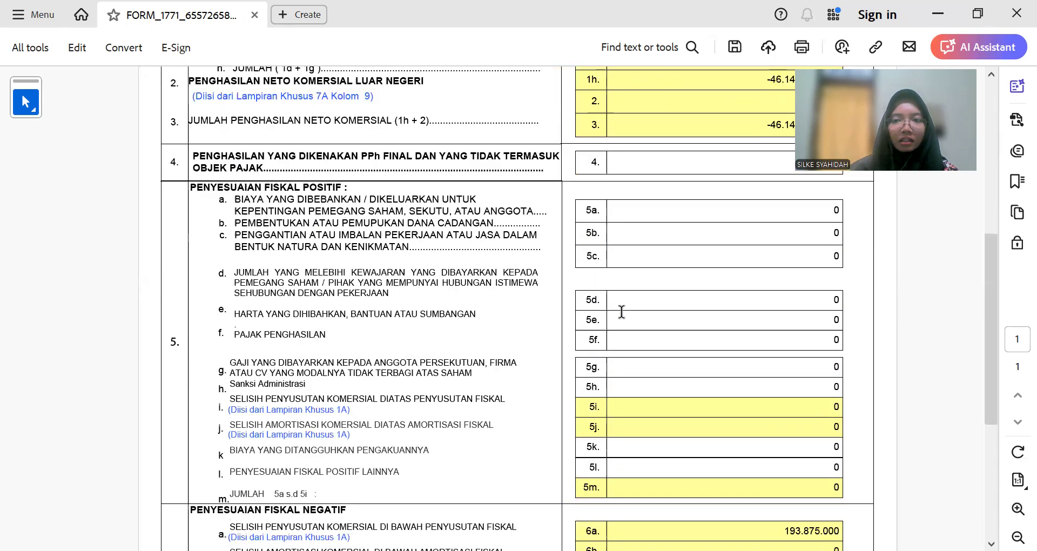
{"action": "scroll", "coordinate": [621, 312], "scroll_direction": "down", "scroll_amount": 4}
{"action": "scroll", "coordinate": [621, 312], "scroll_direction": "up", "scroll_amount": 20}
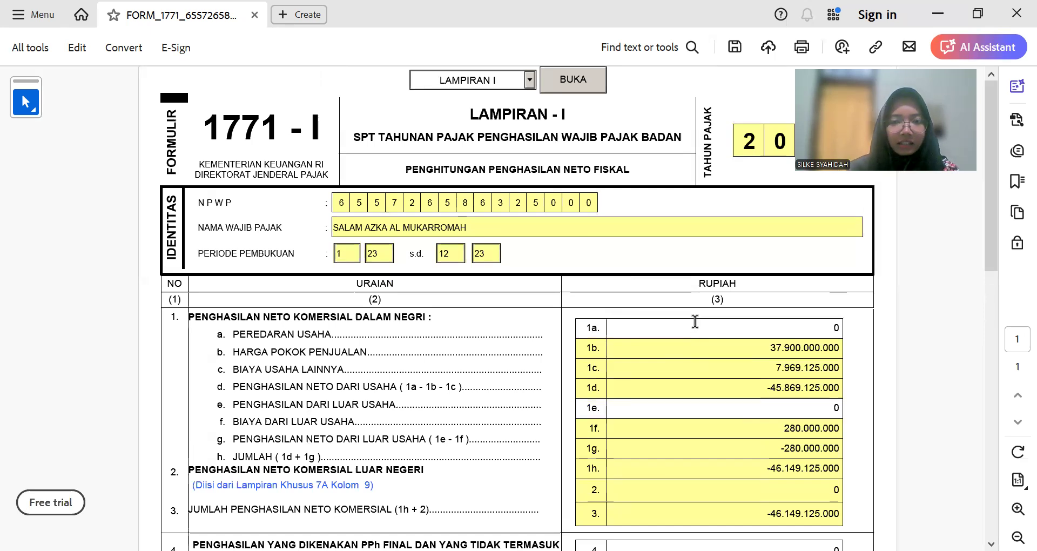
Step: Enter the 46.350.000.000 Penjualan Barang amount in Lampiran I line 1a
{"action": "key", "text": "alt+Tab"}
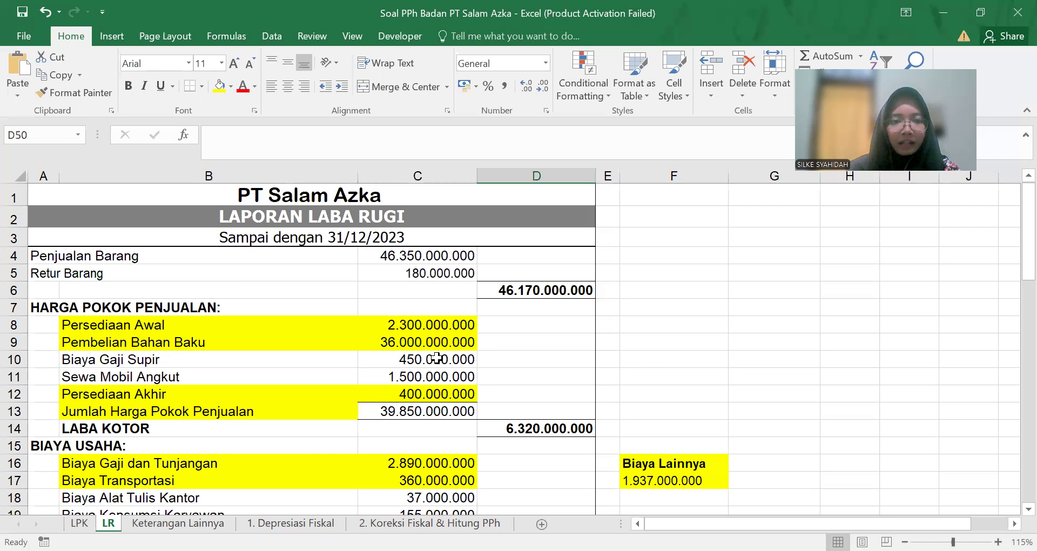
{"action": "left_click", "coordinate": [271, 255]}
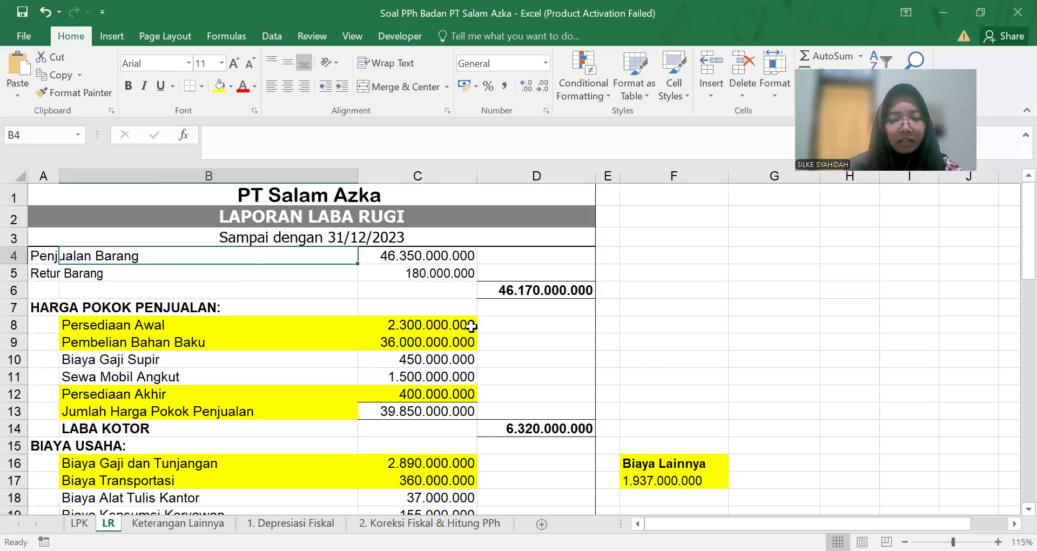
{"action": "key", "text": "alt+Tab"}
{"action": "type", "text": "46.35"}
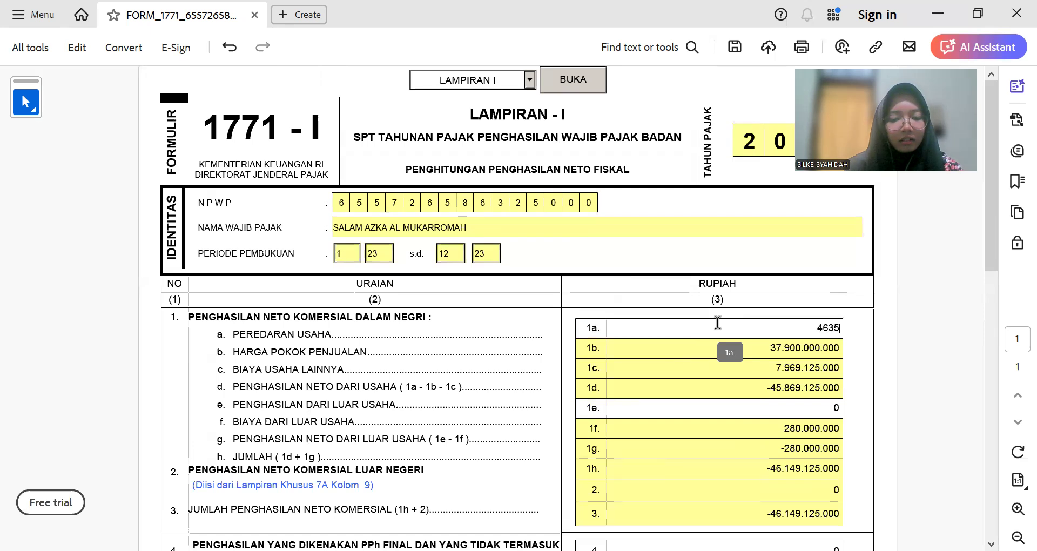
{"action": "type", "text": "0."}
{"action": "type", "text": "000.000"}
{"action": "key", "text": "Tab"}
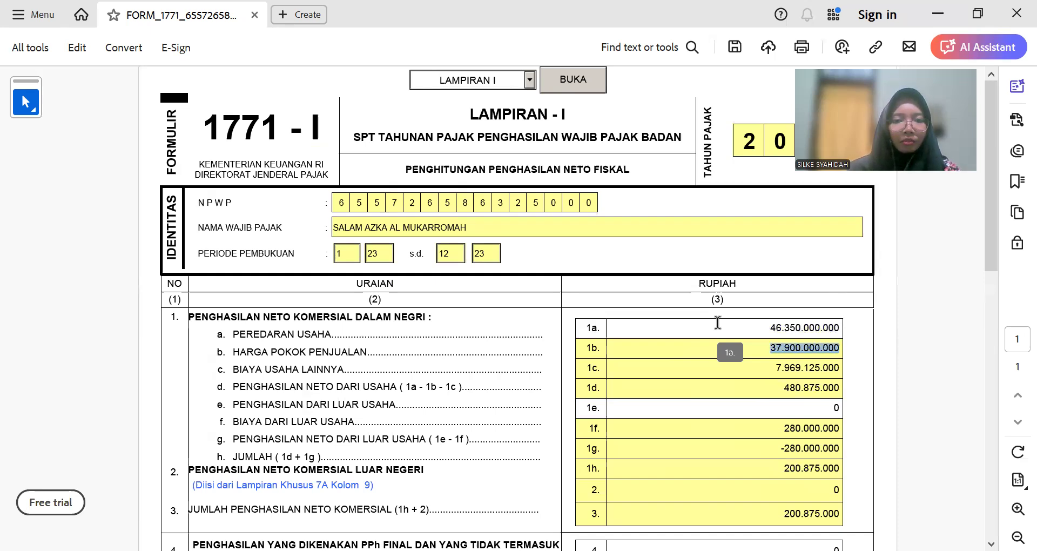
{"action": "scroll", "coordinate": [750, 328], "scroll_direction": "down", "scroll_amount": 2}
{"action": "left_click", "coordinate": [757, 303]}
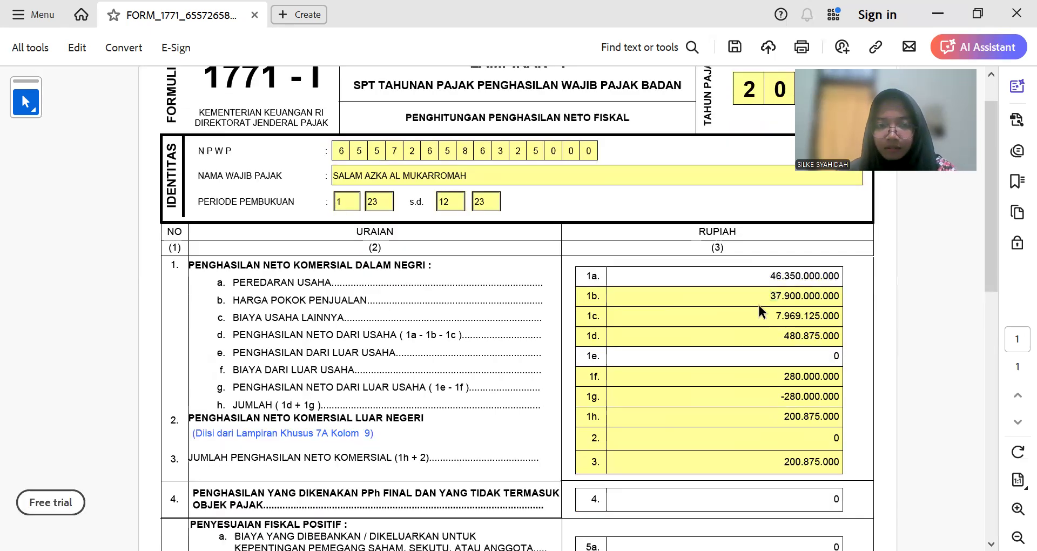
{"action": "left_click", "coordinate": [767, 321]}
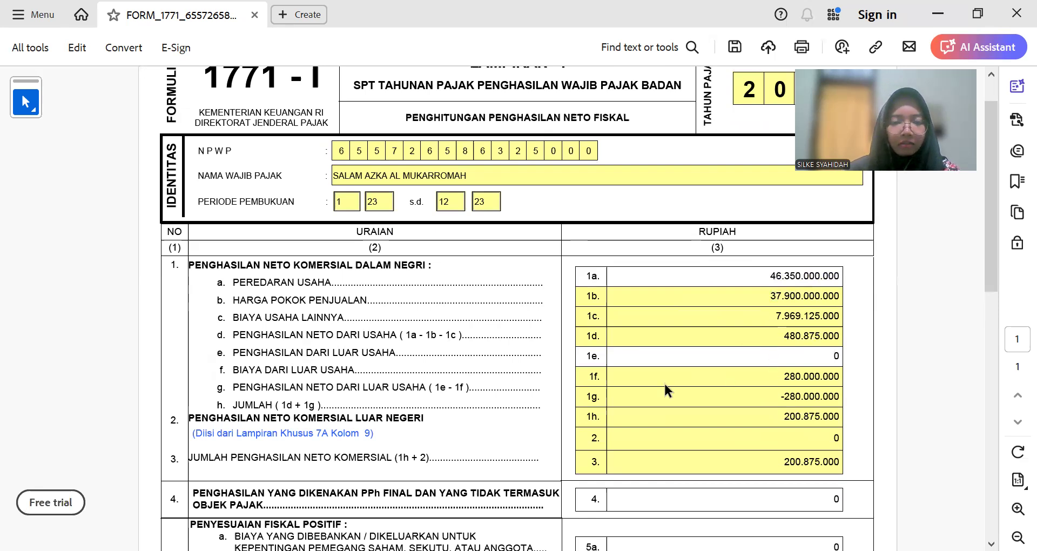
Step: Enter the 325.000.000 non-business income from cell D45 in line 1e
{"action": "key", "text": "alt+Tab"}
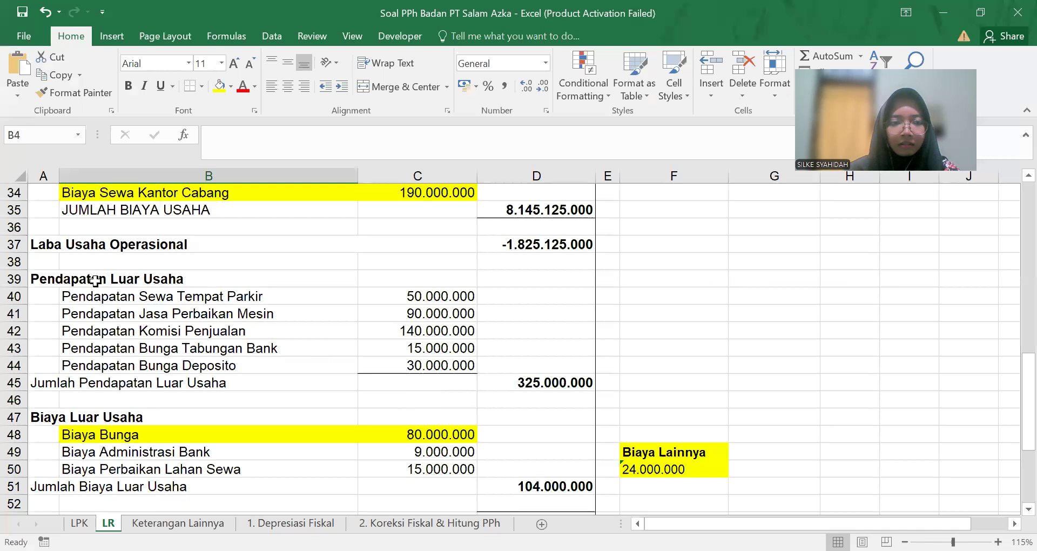
{"action": "left_click", "coordinate": [529, 382]}
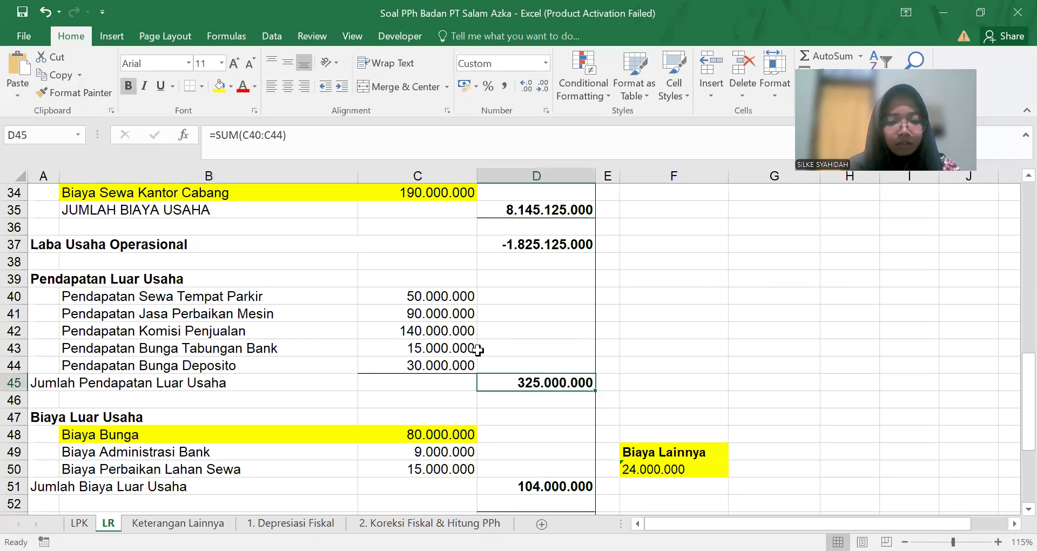
{"action": "key", "text": "alt+Tab"}
{"action": "type", "text": "3250"}
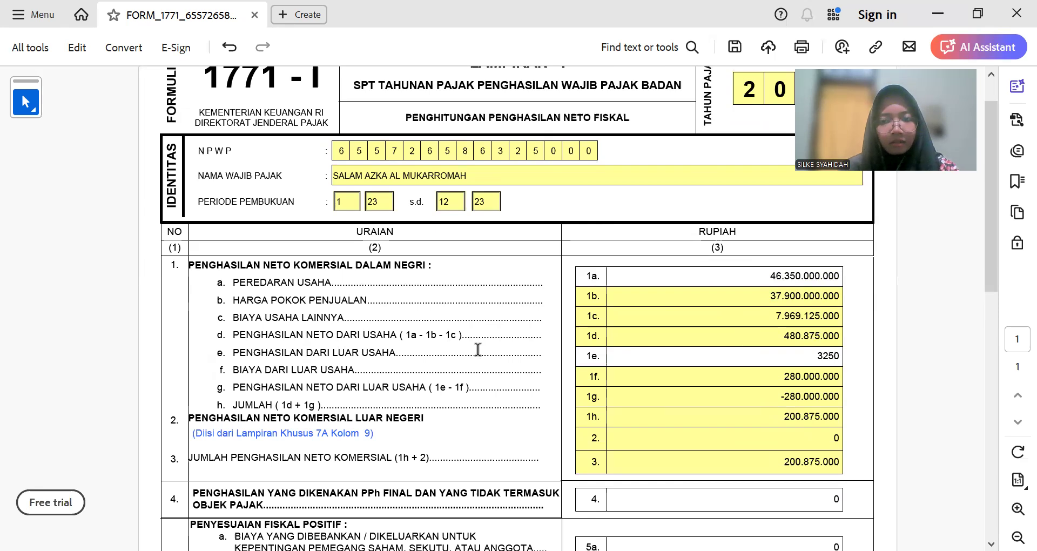
{"action": "type", "text": "00000"}
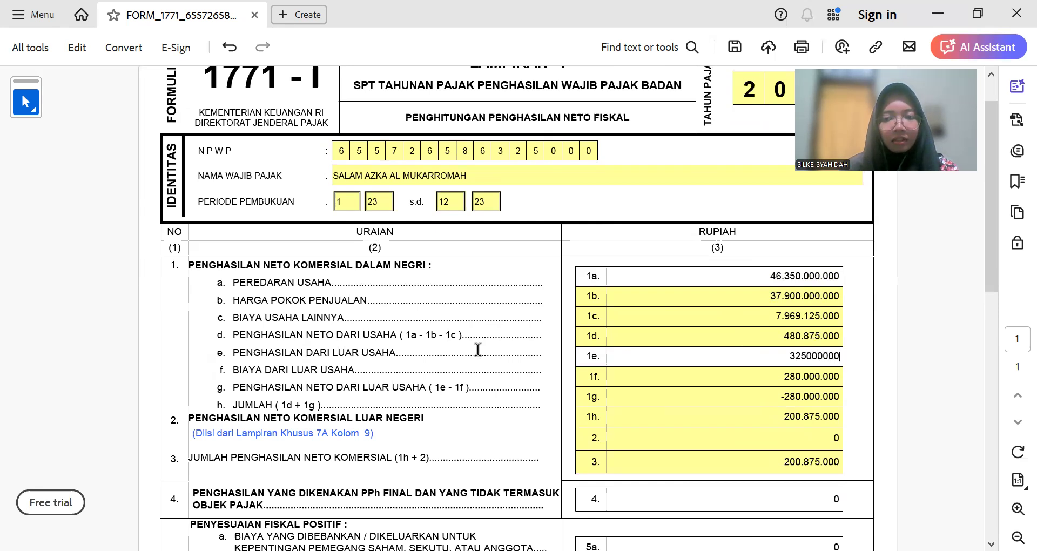
{"action": "key", "text": "Tab"}
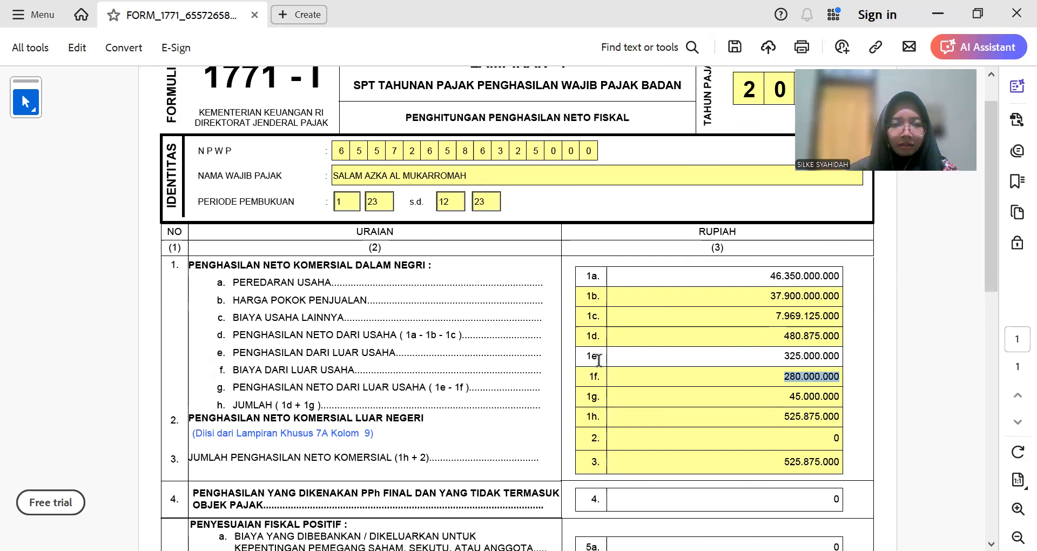
{"action": "left_click", "coordinate": [734, 393]}
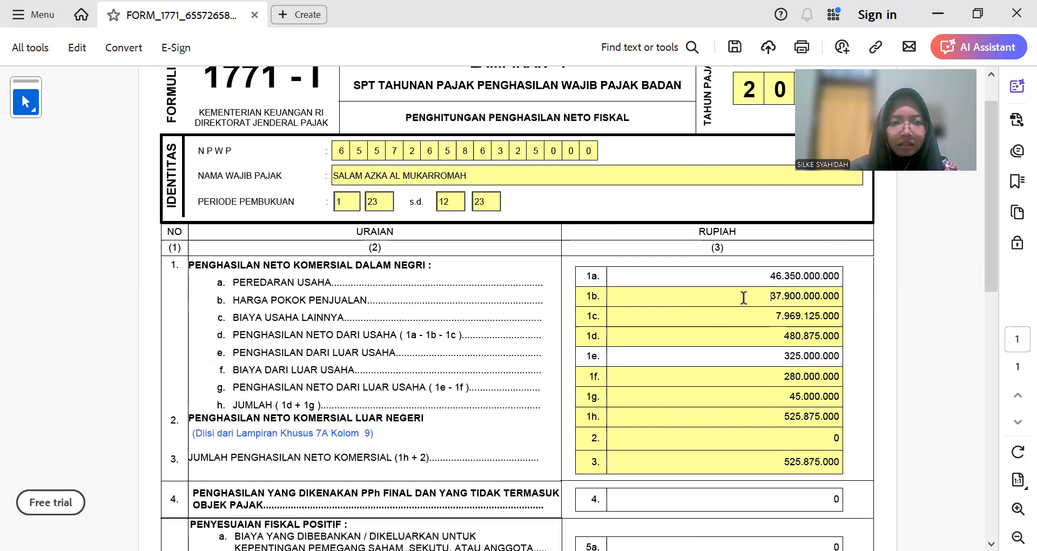
{"action": "key", "text": "alt+Tab"}
{"action": "scroll", "coordinate": [463, 372], "scroll_direction": "up", "scroll_amount": 5}
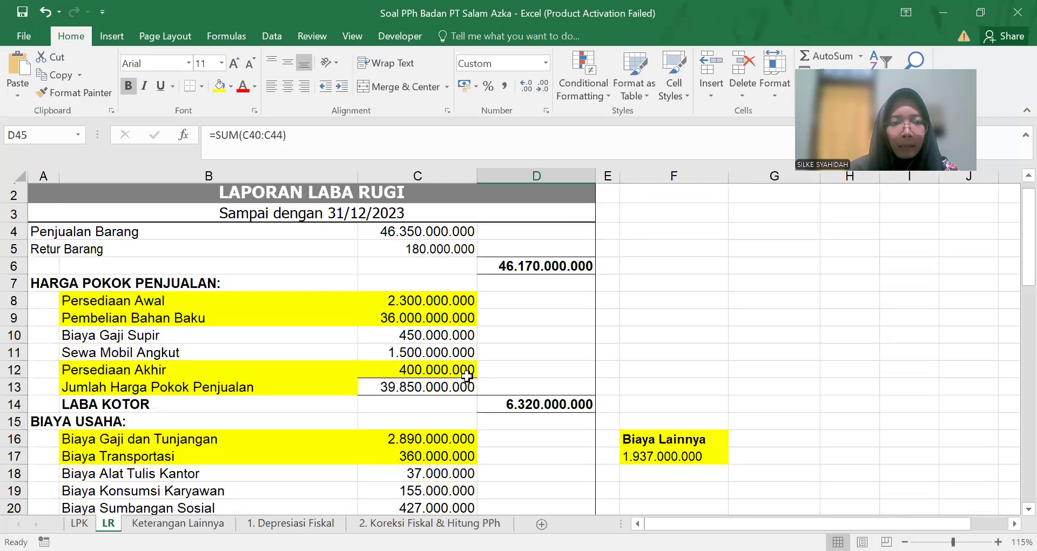
Step: Scroll the LR sheet's sales and cost figures, then return to the Lampiran I form
{"action": "scroll", "coordinate": [205, 388], "scroll_direction": "down", "scroll_amount": 1}
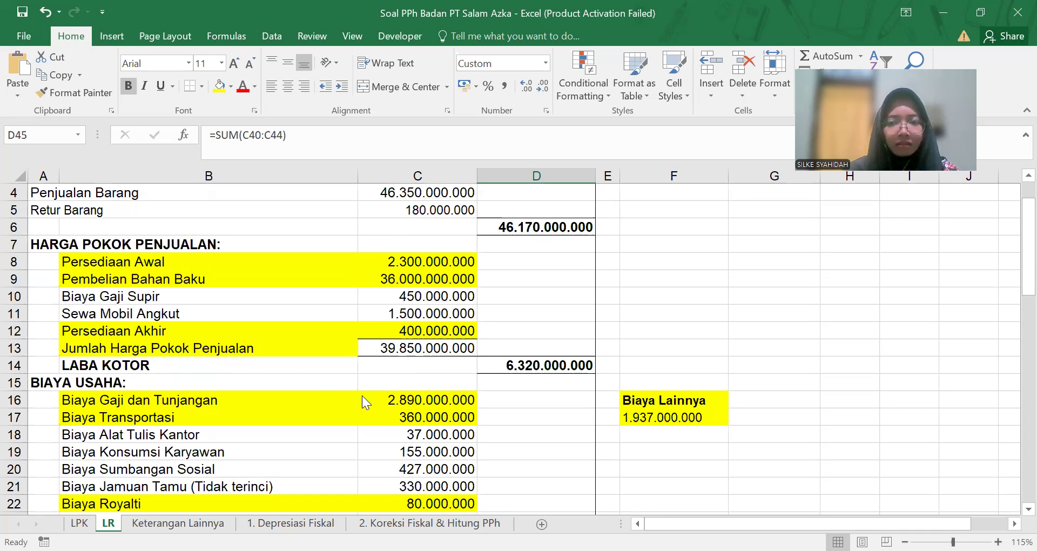
{"action": "key", "text": "alt+Tab"}
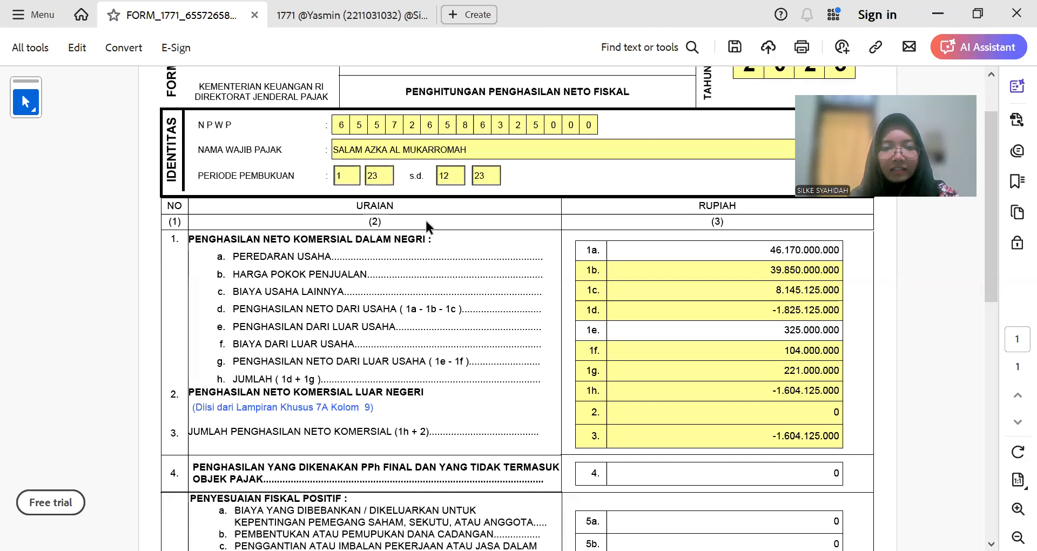
{"action": "scroll", "coordinate": [565, 388], "scroll_direction": "up", "scroll_amount": 1}
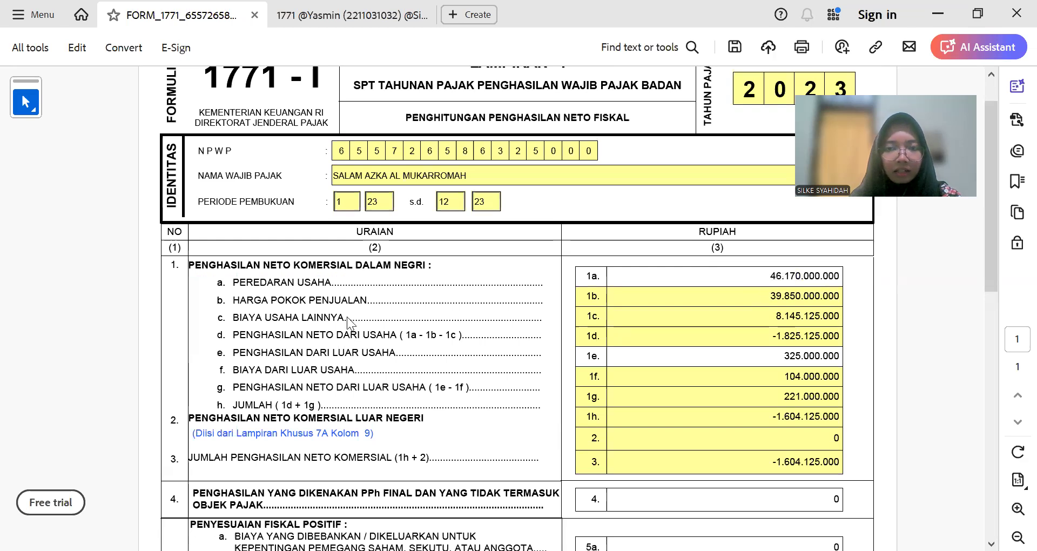
{"action": "key", "text": "alt+Tab"}
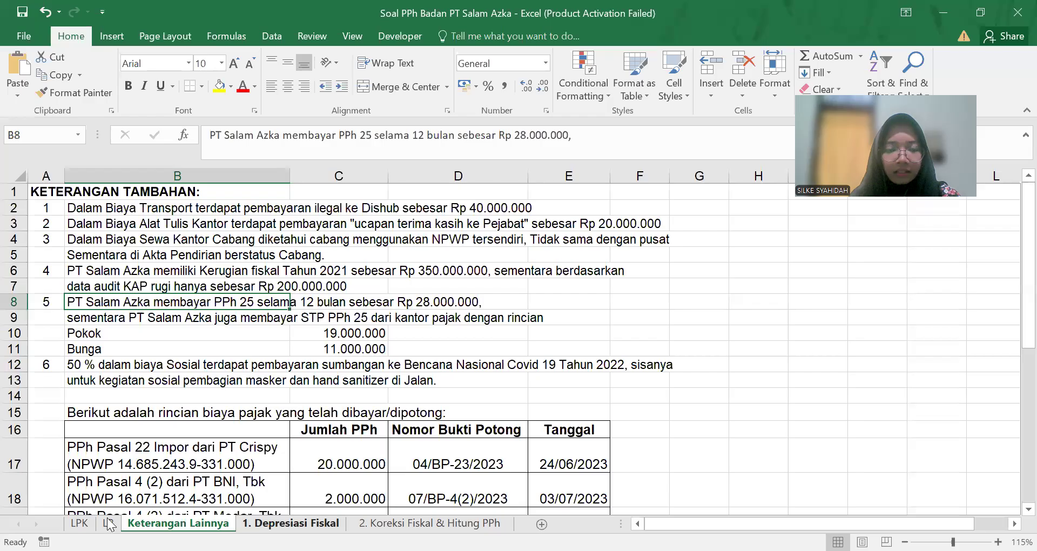
{"action": "left_click", "coordinate": [110, 523]}
{"action": "scroll", "coordinate": [407, 389], "scroll_direction": "up", "scroll_amount": 2}
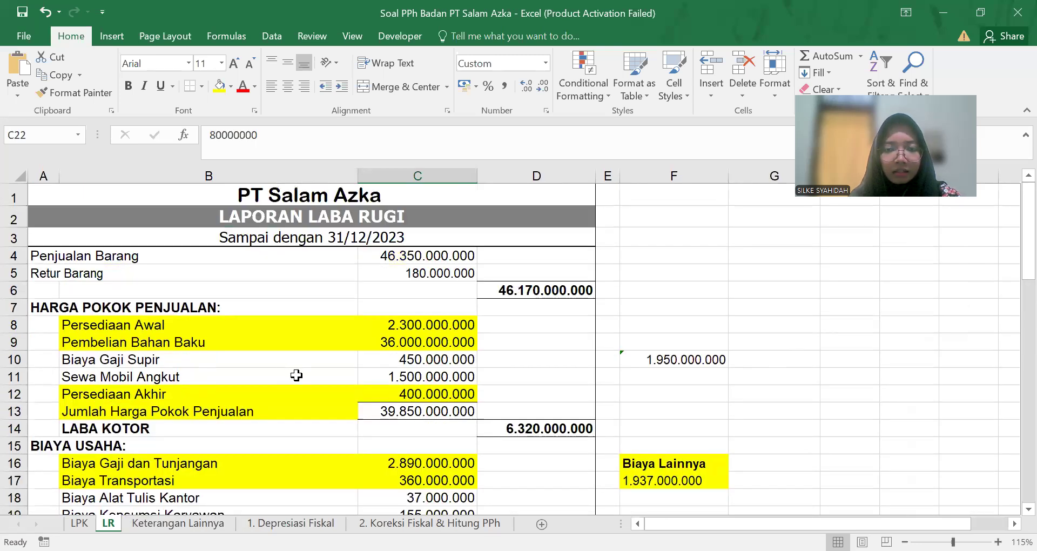
{"action": "key", "text": "alt+Tab"}
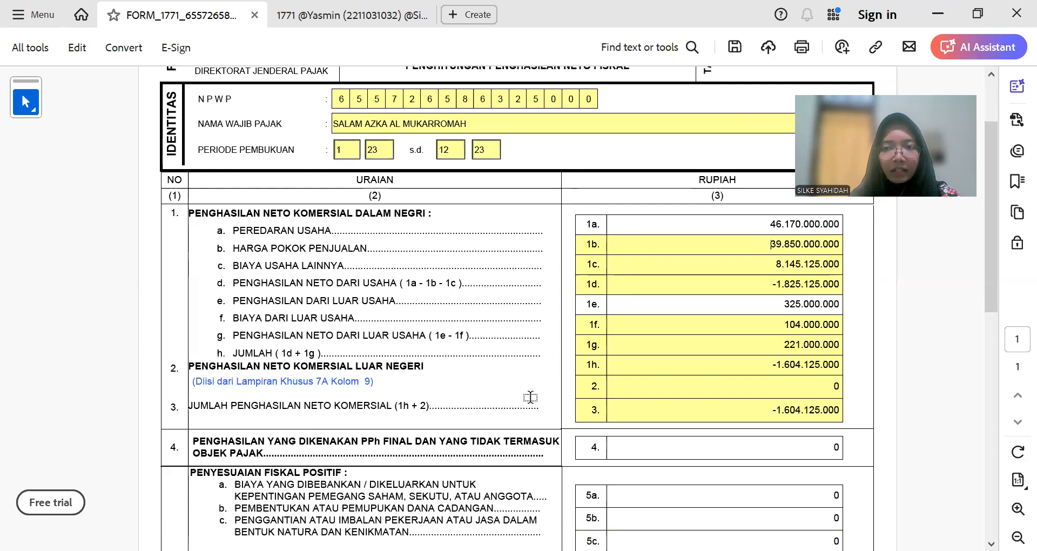
{"action": "key", "text": "alt+Tab"}
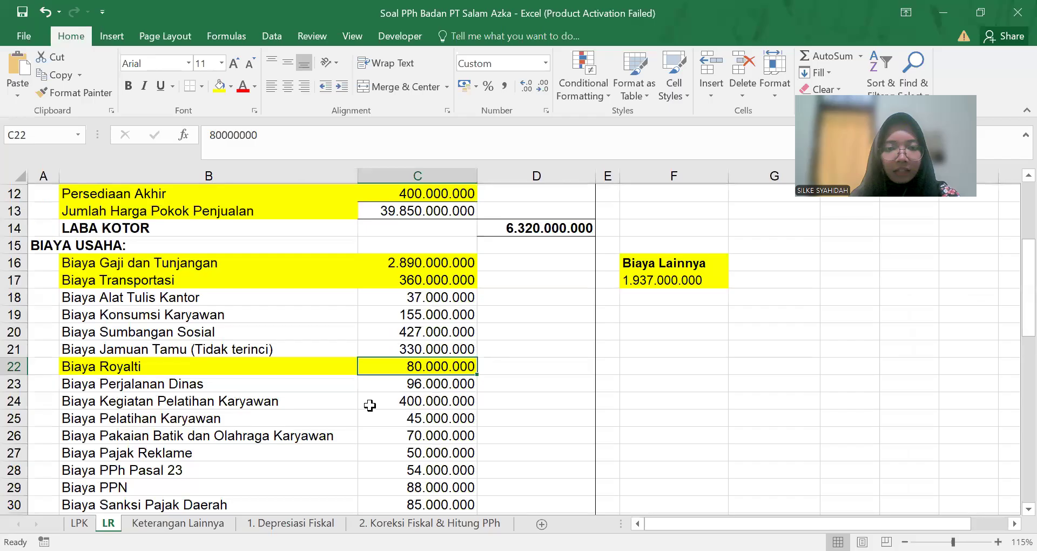
{"action": "scroll", "coordinate": [370, 412], "scroll_direction": "down", "scroll_amount": 4}
{"action": "scroll", "coordinate": [371, 413], "scroll_direction": "down", "scroll_amount": 7}
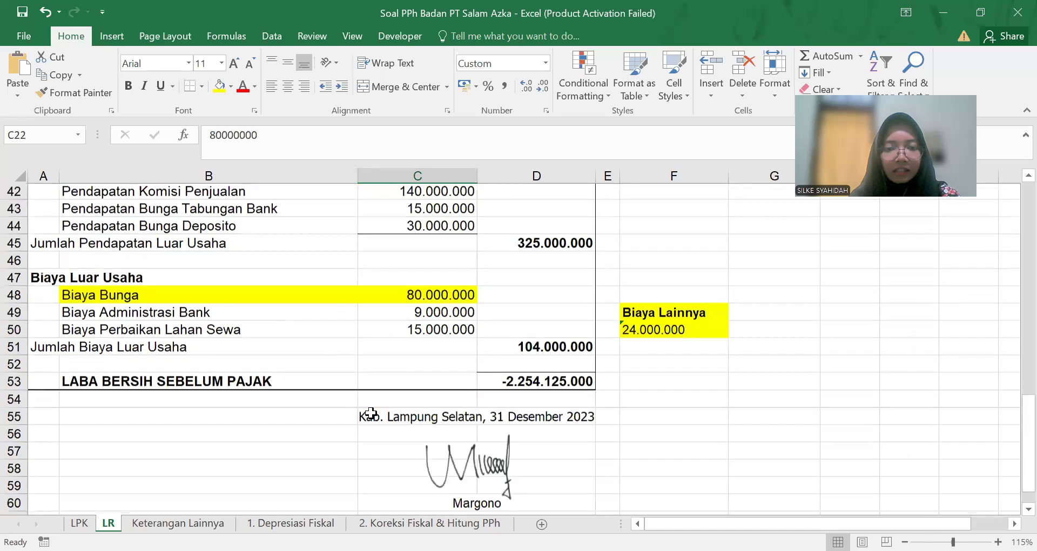
{"action": "scroll", "coordinate": [297, 466], "scroll_direction": "up", "scroll_amount": 2}
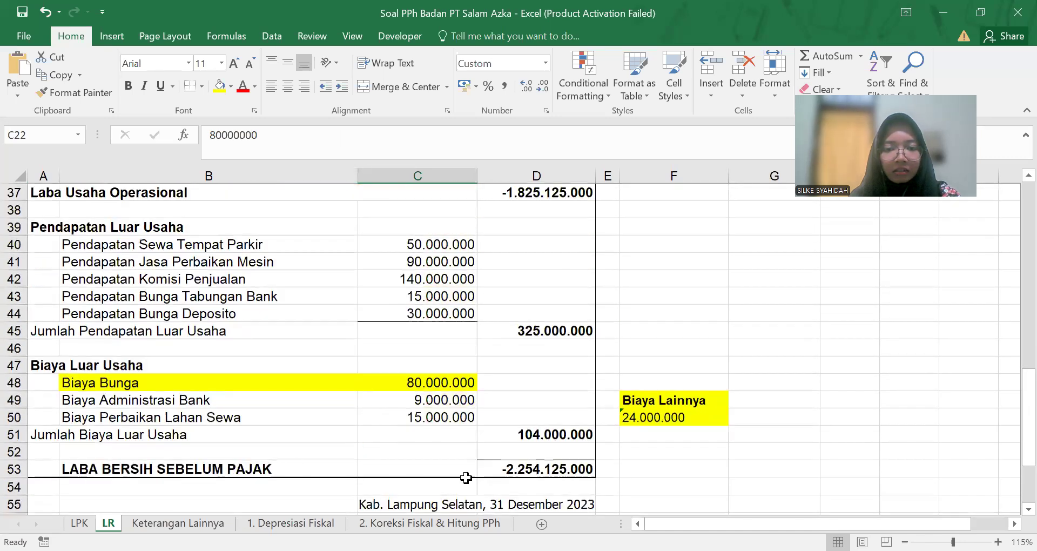
{"action": "scroll", "coordinate": [356, 419], "scroll_direction": "up", "scroll_amount": 6}
{"action": "left_click", "coordinate": [429, 523]}
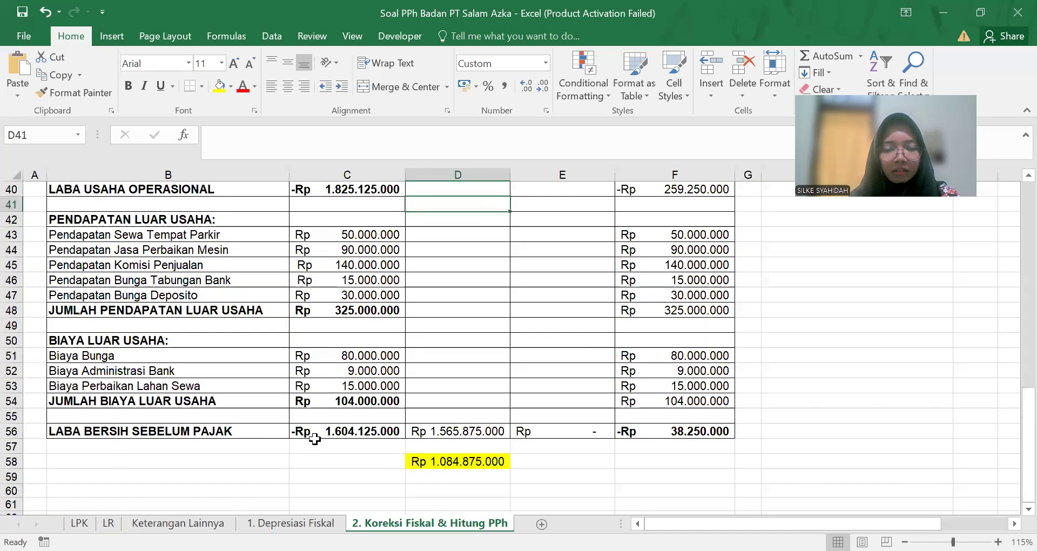
{"action": "scroll", "coordinate": [363, 456], "scroll_direction": "up", "scroll_amount": 1}
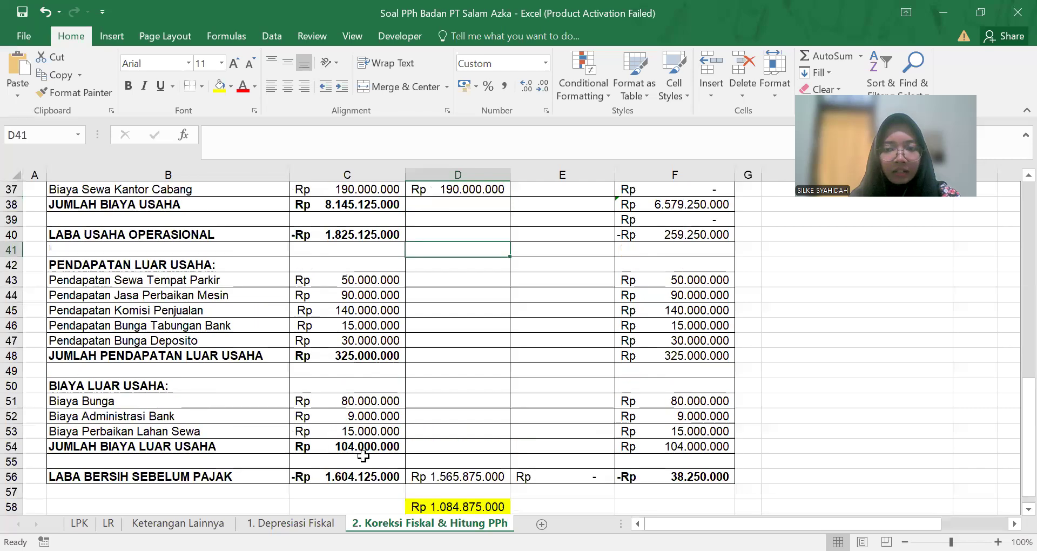
{"action": "key", "text": "alt+Tab"}
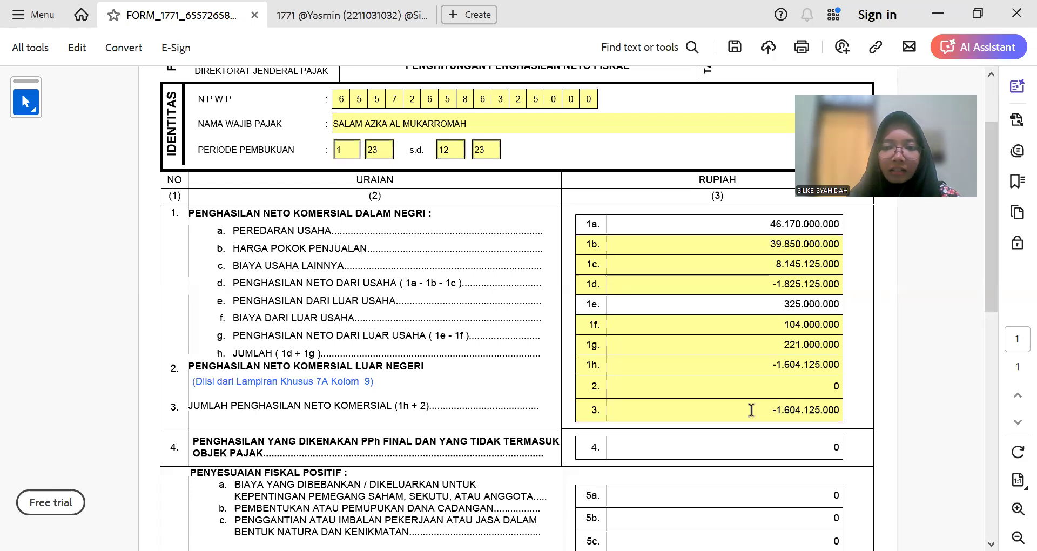
{"action": "left_click", "coordinate": [758, 405]}
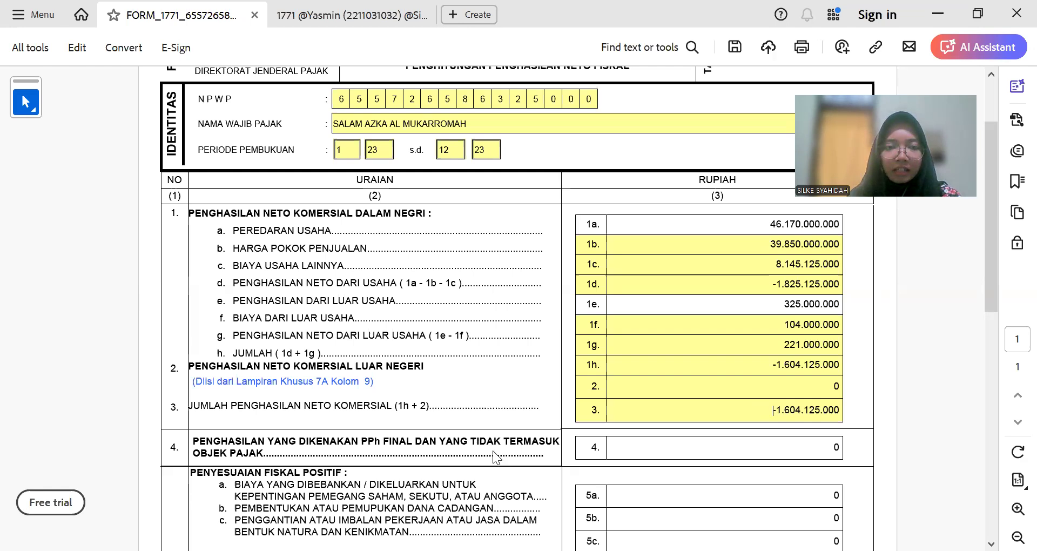
Step: Check the transport correction in workbook cell D20 against the tax form
{"action": "scroll", "coordinate": [495, 456], "scroll_direction": "down", "scroll_amount": 5}
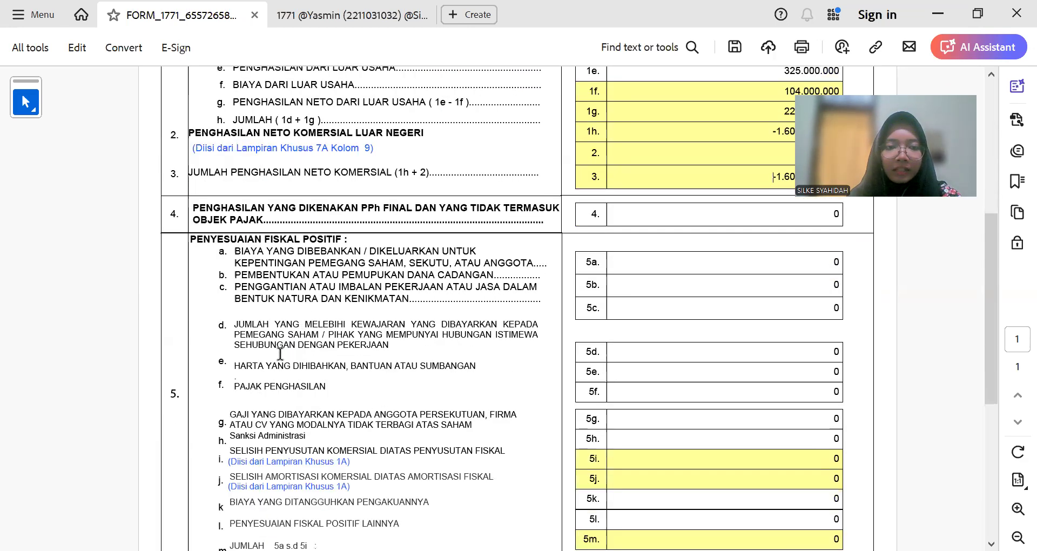
{"action": "scroll", "coordinate": [280, 353], "scroll_direction": "down", "scroll_amount": 3}
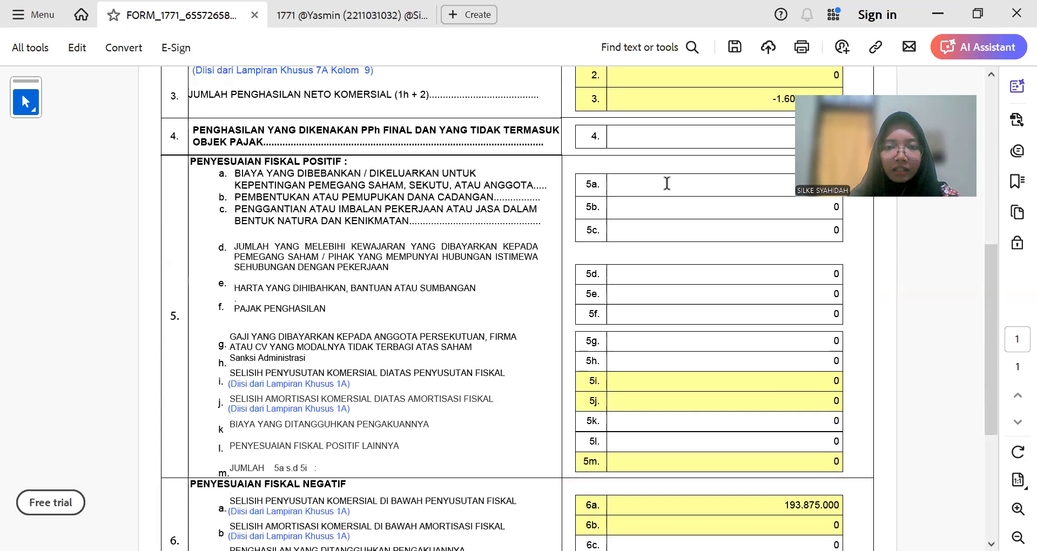
{"action": "scroll", "coordinate": [665, 301], "scroll_direction": "up", "scroll_amount": 3}
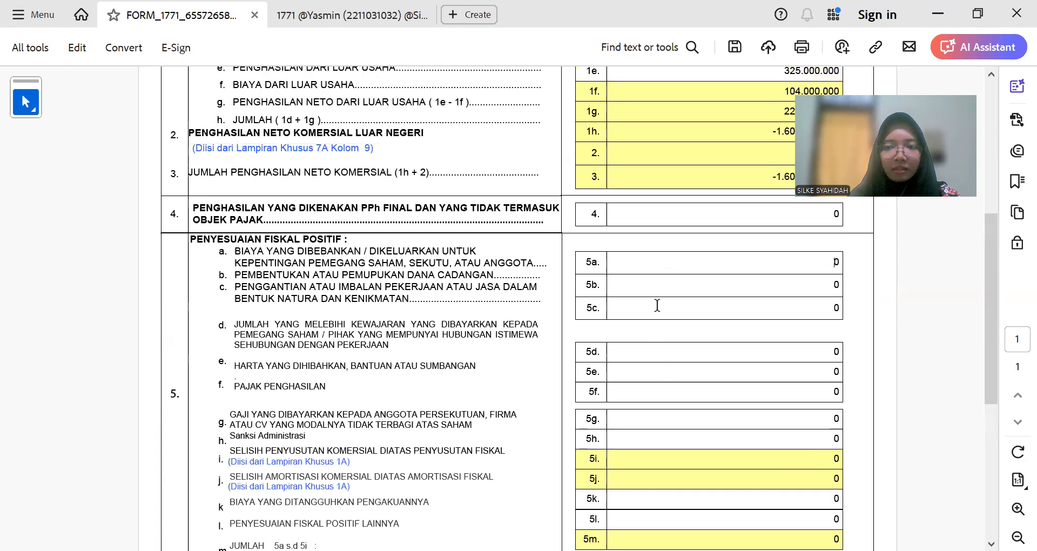
{"action": "key", "text": "alt+Tab"}
{"action": "scroll", "coordinate": [656, 306], "scroll_direction": "up", "scroll_amount": 7}
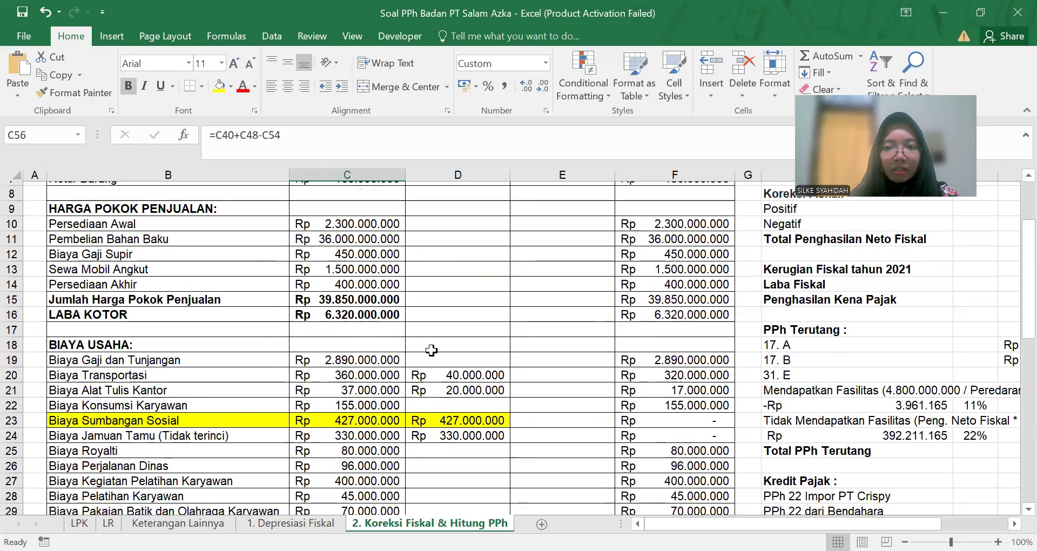
{"action": "scroll", "coordinate": [431, 350], "scroll_direction": "up", "scroll_amount": 1}
{"action": "scroll", "coordinate": [447, 399], "scroll_direction": "down", "scroll_amount": 4}
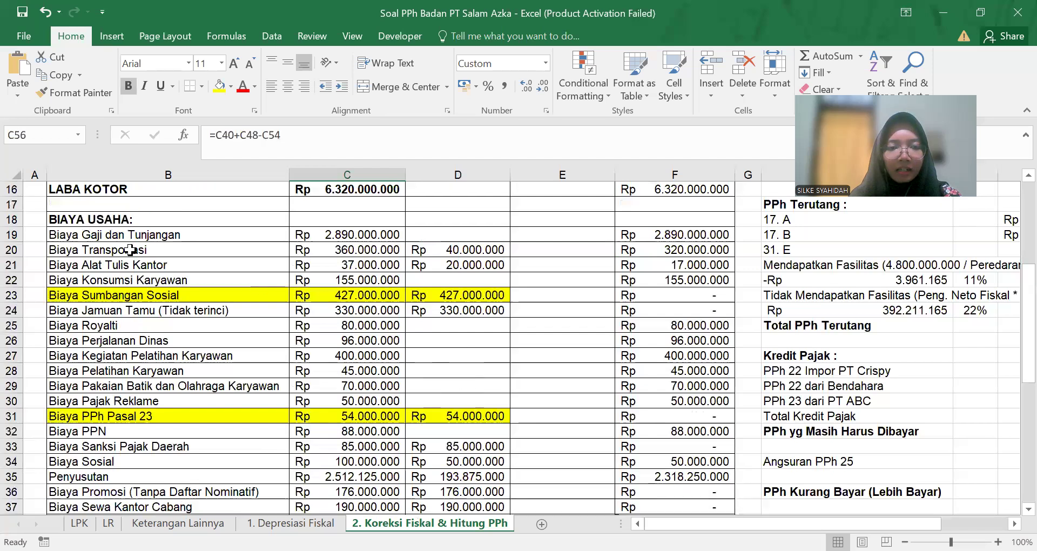
{"action": "left_click", "coordinate": [440, 253]}
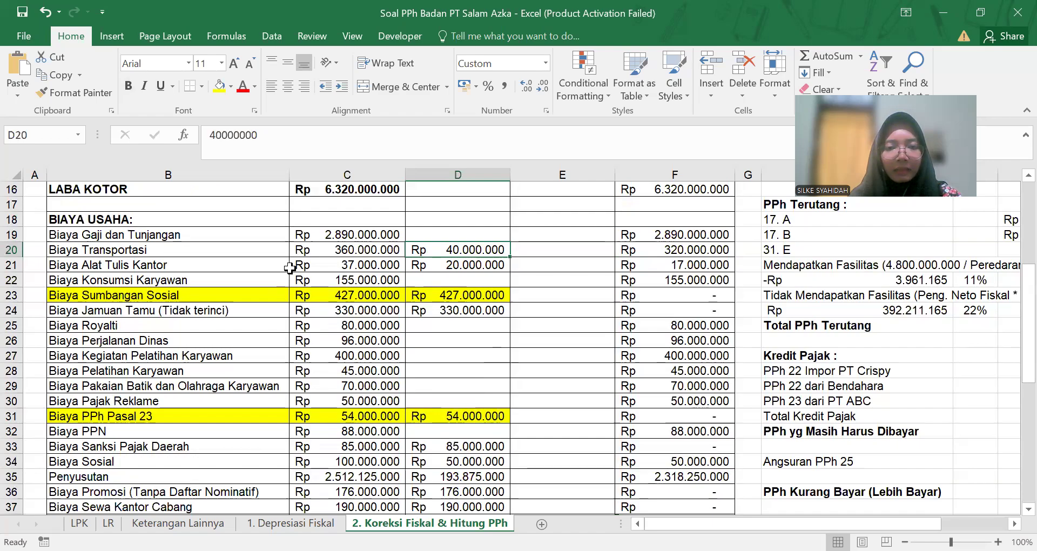
{"action": "key", "text": "alt+Tab"}
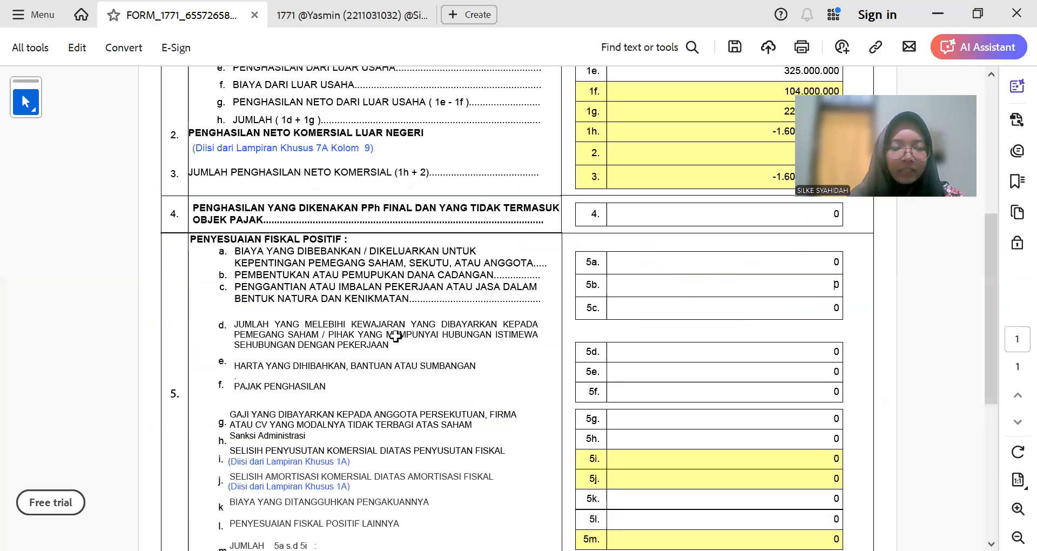
{"action": "key", "text": "alt+Tab"}
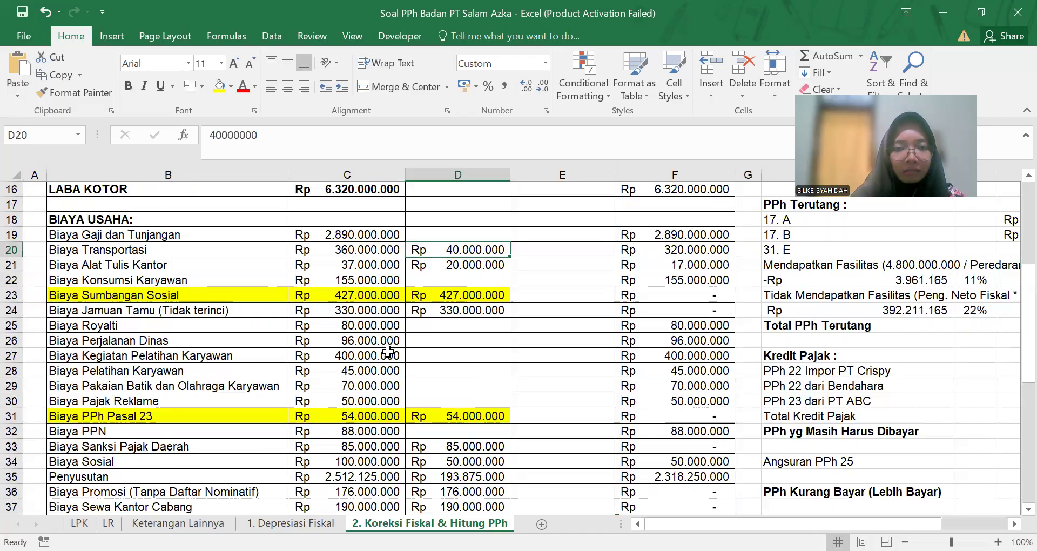
{"action": "key", "text": "alt+Tab"}
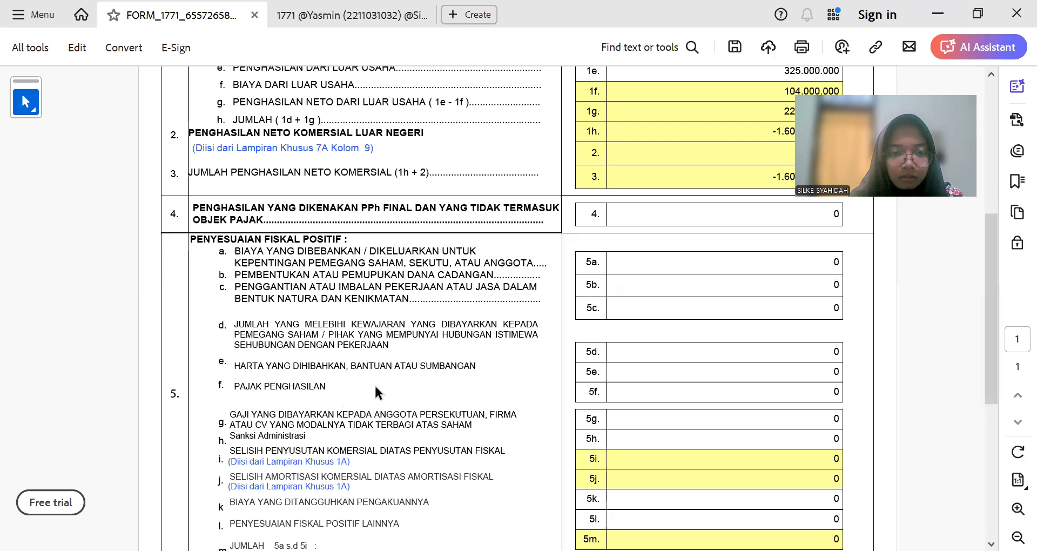
Step: Enter 427.000.000 in field 5e and recheck the corrections in the workbook
{"action": "left_click", "coordinate": [800, 372]}
{"action": "double_click", "coordinate": [800, 372]}
{"action": "type", "text": "42"}
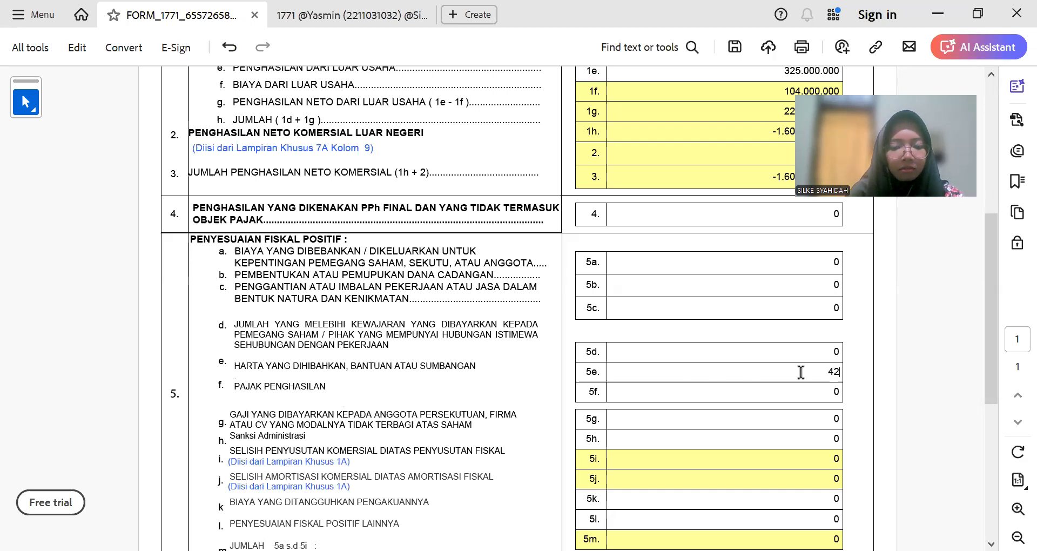
{"action": "type", "text": "7.00"}
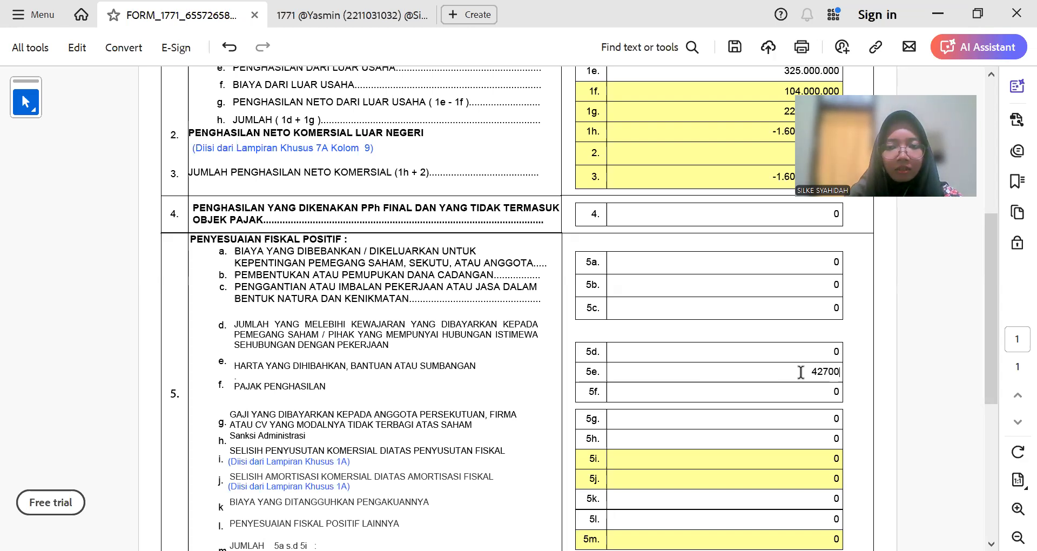
{"action": "type", "text": "0.000"}
{"action": "key", "text": "Tab"}
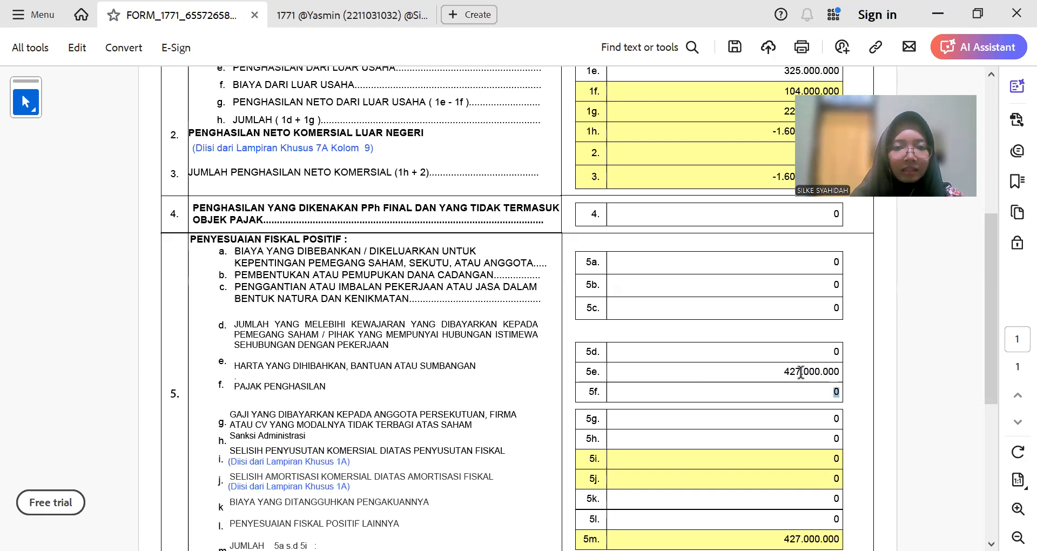
{"action": "key", "text": "alt+Tab"}
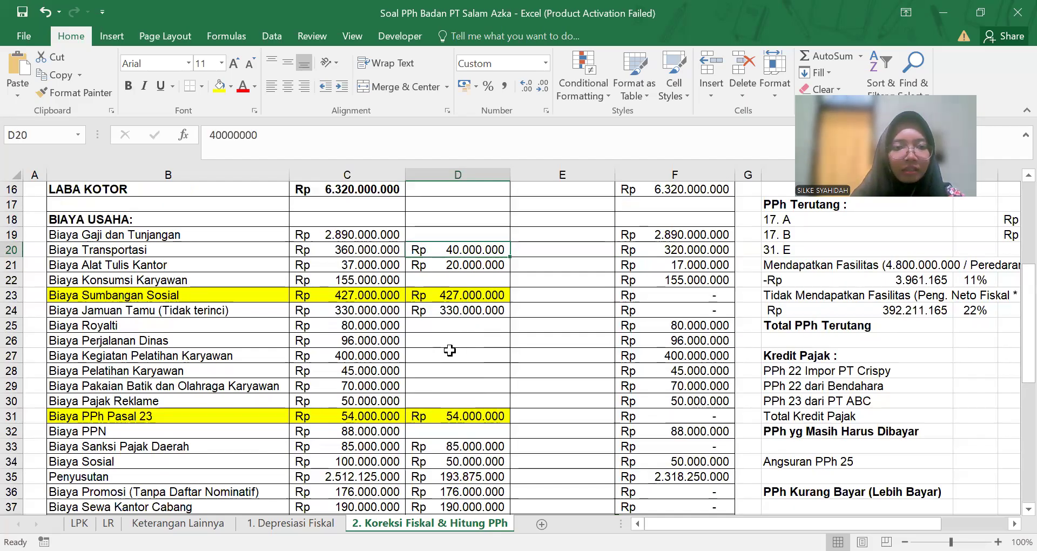
{"action": "scroll", "coordinate": [404, 398], "scroll_direction": "down", "scroll_amount": 2}
{"action": "scroll", "coordinate": [464, 400], "scroll_direction": "up", "scroll_amount": 1}
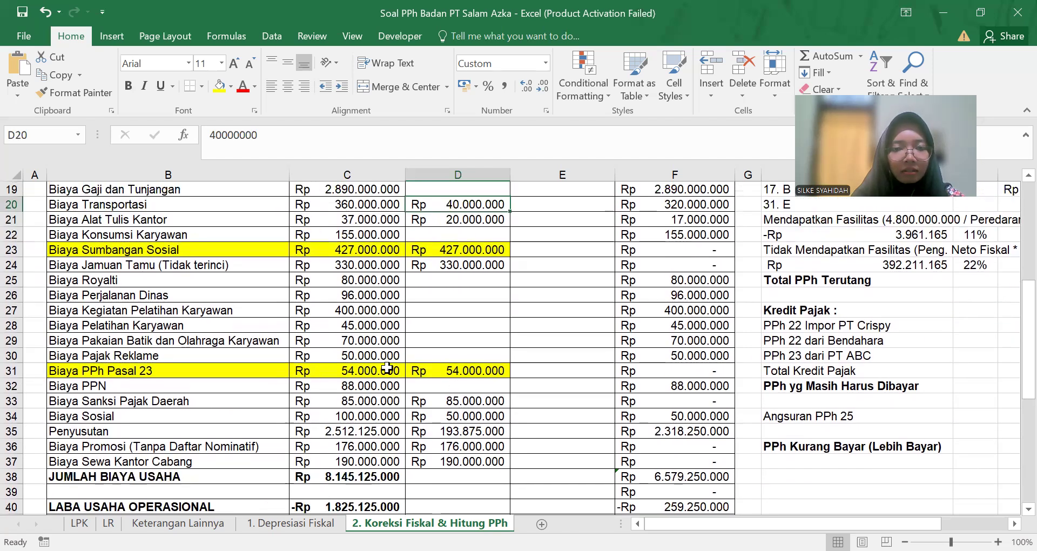
{"action": "key", "text": "alt+Tab"}
Step: Enter 54.000.000 as income tax in field 5f, bringing the total to 481.000.000
{"action": "left_click", "coordinate": [758, 340]}
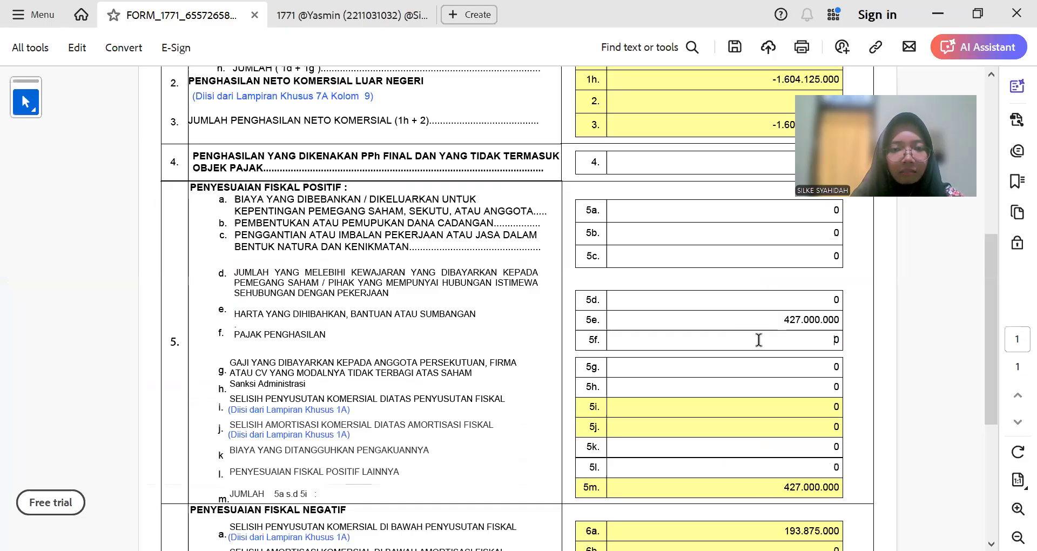
{"action": "double_click", "coordinate": [792, 339]}
{"action": "type", "text": "54"}
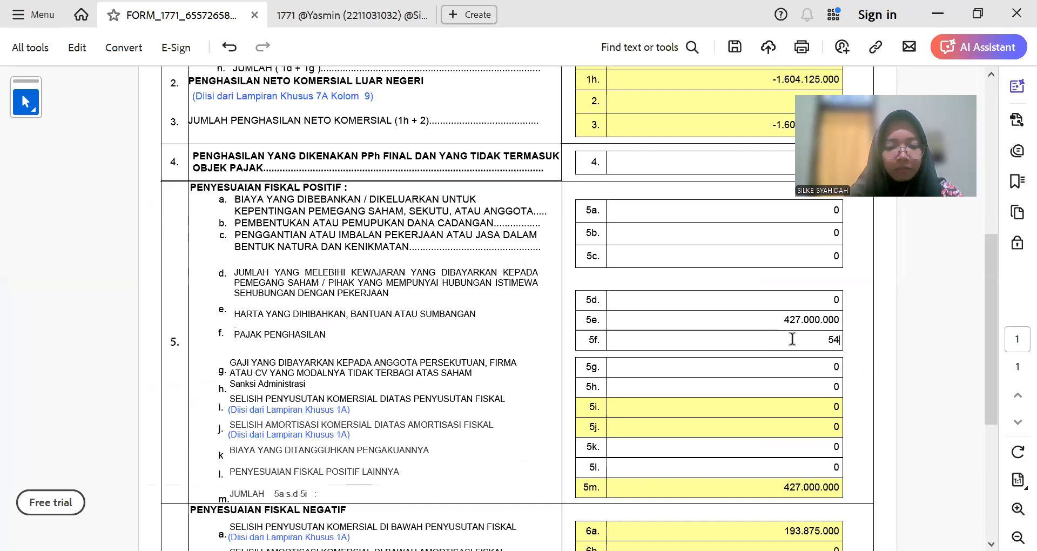
{"action": "type", "text": ".000"}
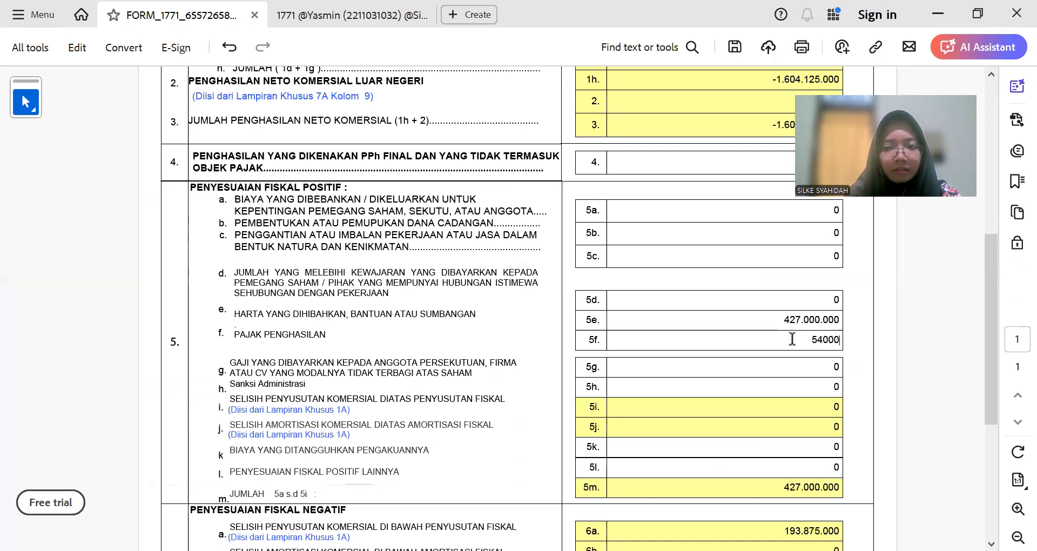
{"action": "type", "text": ".000"}
{"action": "key", "text": "Tab"}
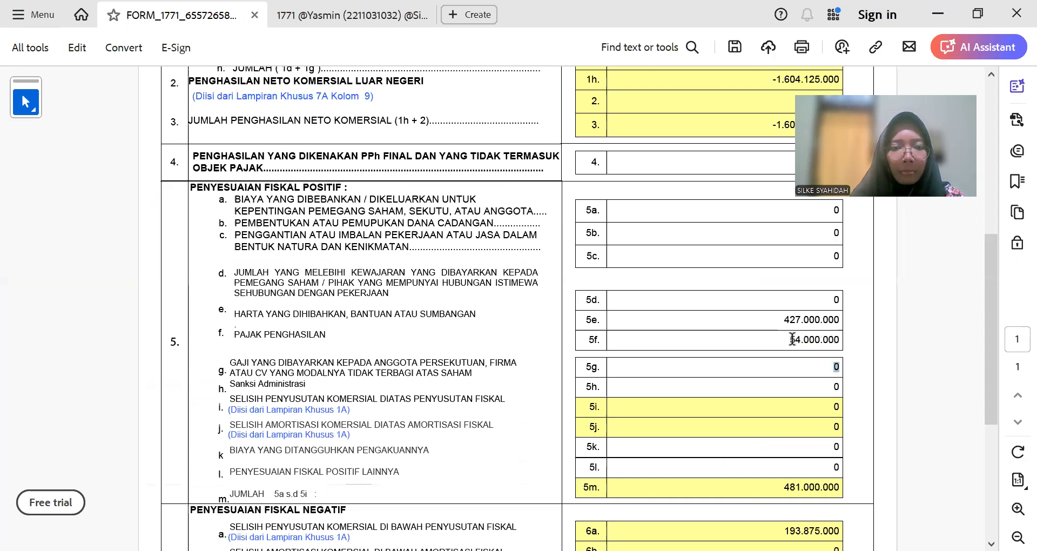
Step: Compare the form's positive adjustment figures against the tax workbook
{"action": "key", "text": "alt+Tab"}
{"action": "scroll", "coordinate": [450, 414], "scroll_direction": "up", "scroll_amount": 2}
{"action": "scroll", "coordinate": [450, 413], "scroll_direction": "up", "scroll_amount": 1}
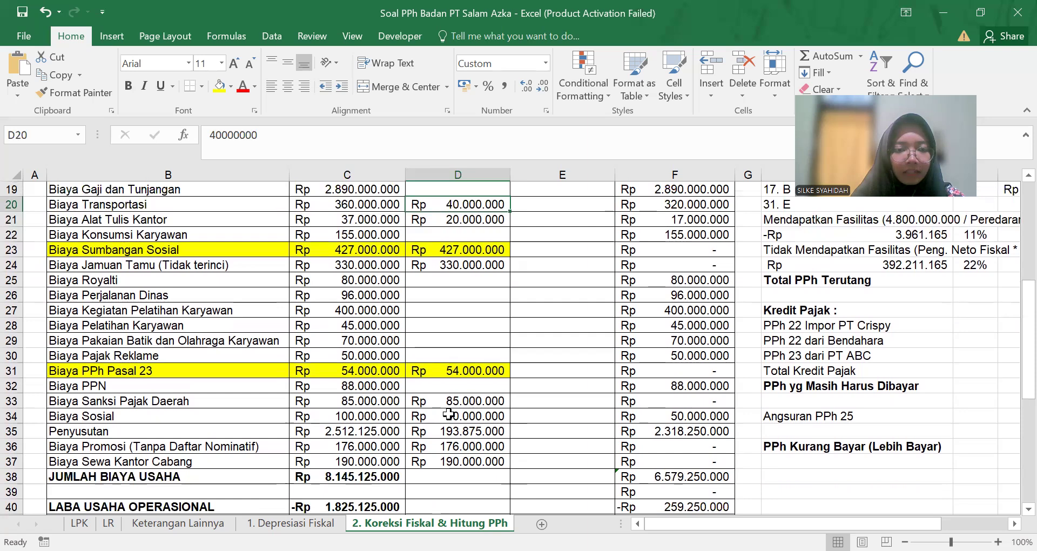
{"action": "key", "text": "alt+Tab"}
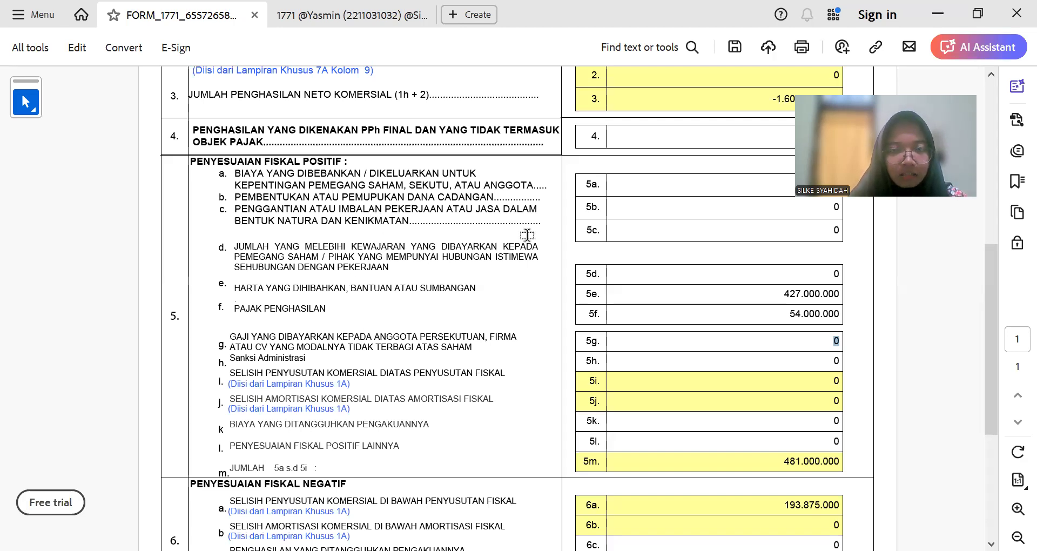
{"action": "key", "text": "alt+Tab"}
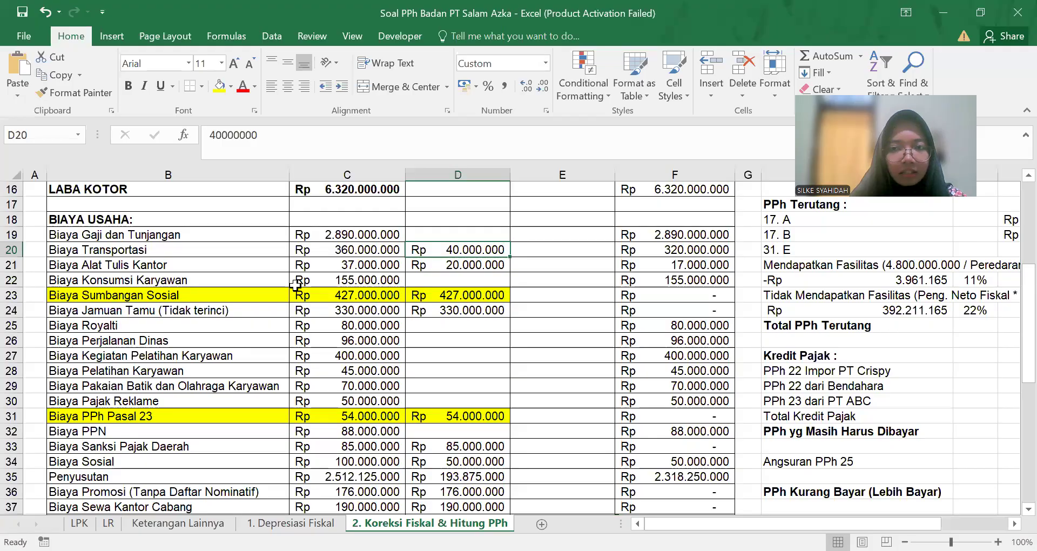
{"action": "key", "text": "alt+Tab"}
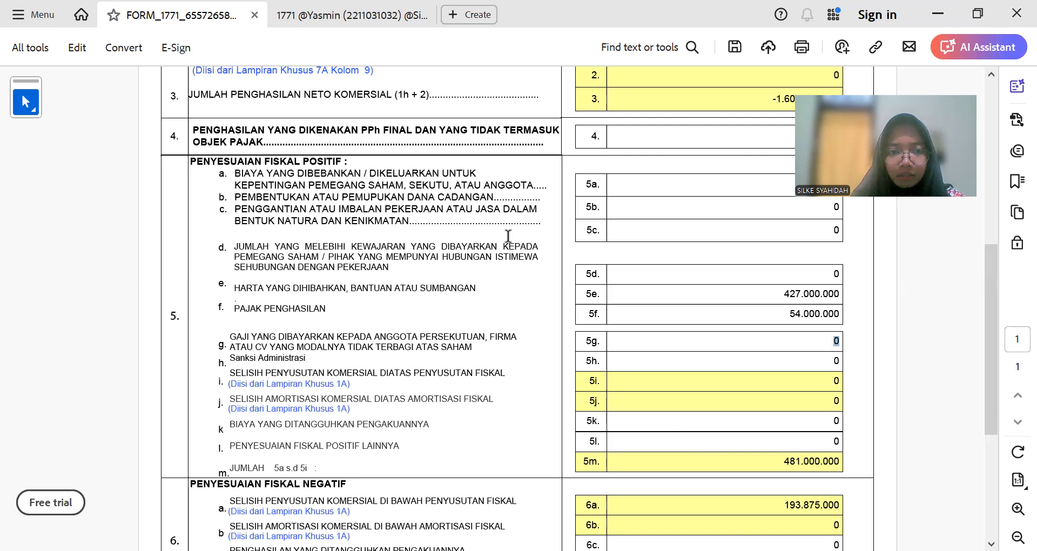
{"action": "scroll", "coordinate": [717, 333], "scroll_direction": "up", "scroll_amount": 1}
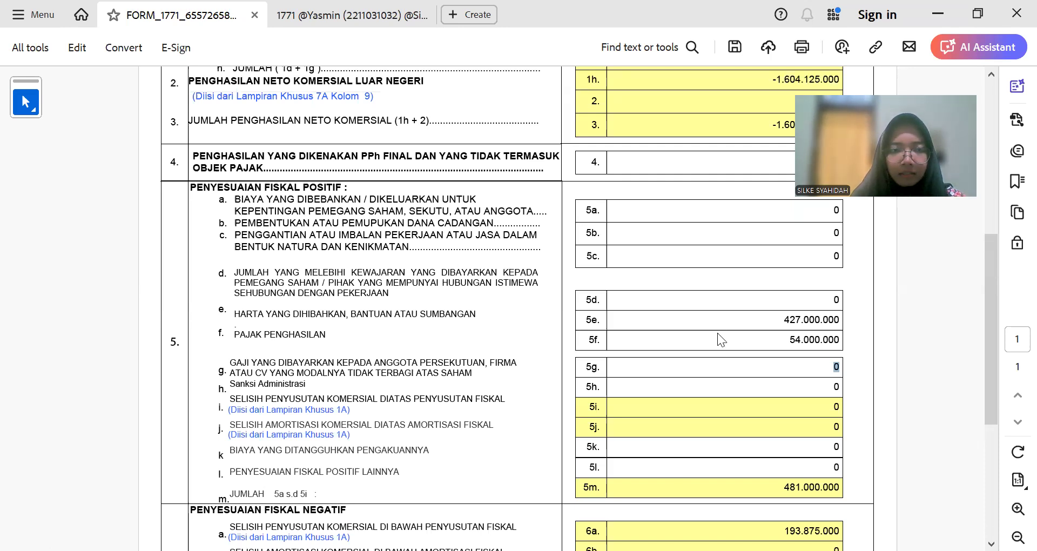
{"action": "key", "text": "alt+Tab"}
{"action": "scroll", "coordinate": [803, 359], "scroll_direction": "up", "scroll_amount": 1}
{"action": "scroll", "coordinate": [804, 360], "scroll_direction": "down", "scroll_amount": 4}
{"action": "scroll", "coordinate": [803, 360], "scroll_direction": "up", "scroll_amount": 3}
{"action": "scroll", "coordinate": [707, 355], "scroll_direction": "up", "scroll_amount": 1}
{"action": "scroll", "coordinate": [438, 378], "scroll_direction": "down", "scroll_amount": 6}
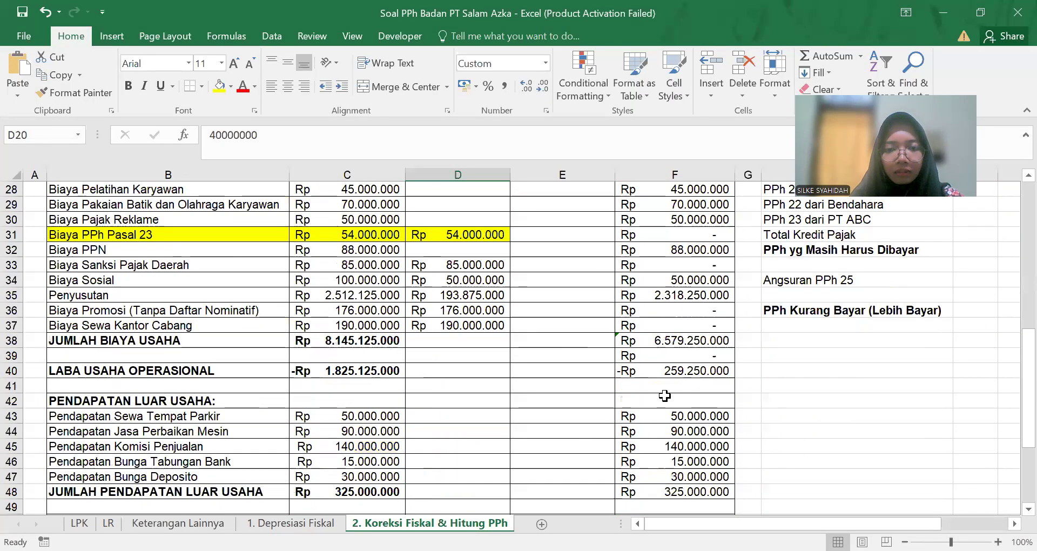
{"action": "scroll", "coordinate": [702, 405], "scroll_direction": "up", "scroll_amount": 1}
Step: In H39, start a sum formula of corrections D20, D21 and D24
{"action": "left_click", "coordinate": [827, 417]}
{"action": "left_click", "coordinate": [830, 401]}
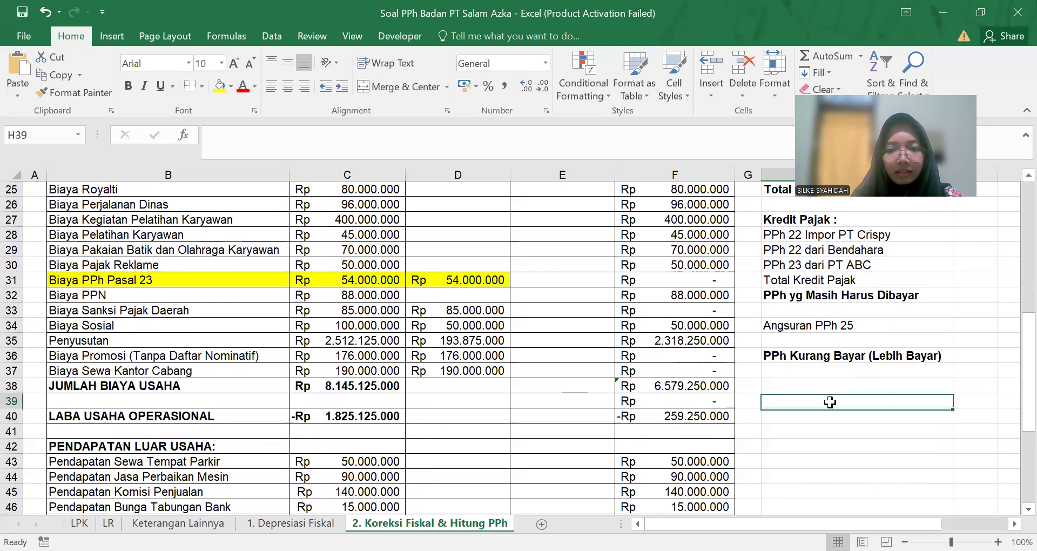
{"action": "type", "text": "="}
{"action": "scroll", "coordinate": [826, 403], "scroll_direction": "up", "scroll_amount": 1}
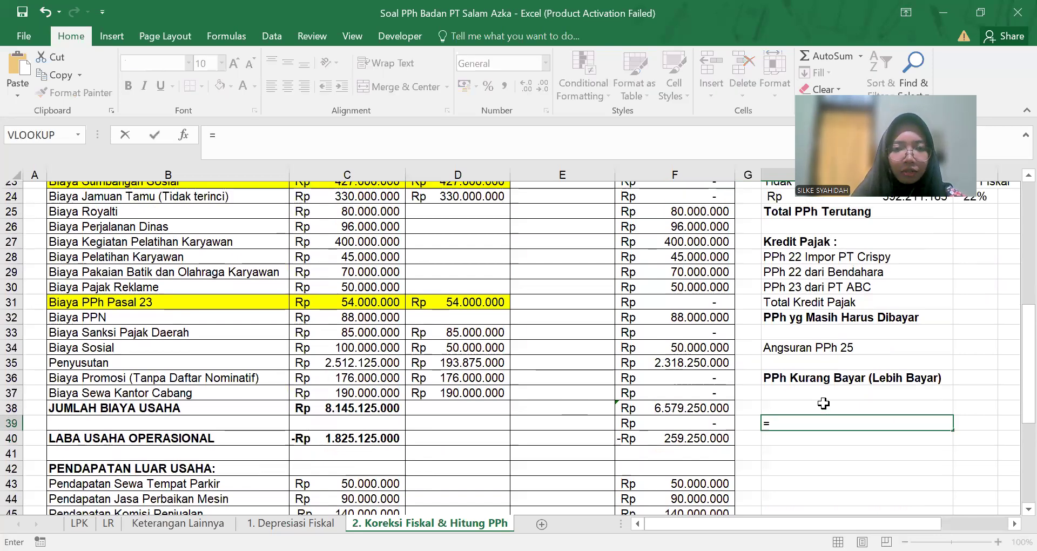
{"action": "scroll", "coordinate": [823, 403], "scroll_direction": "up", "scroll_amount": 4}
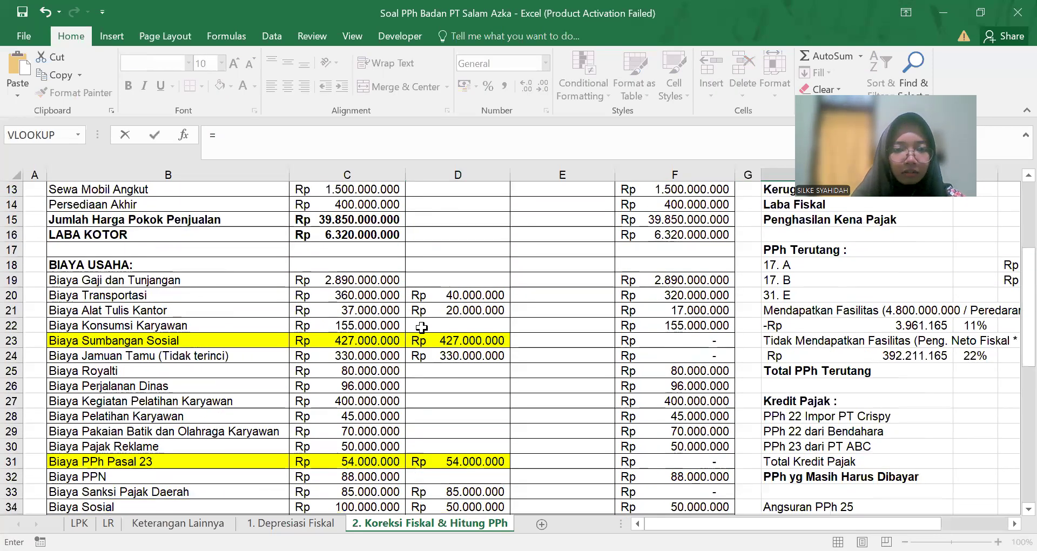
{"action": "scroll", "coordinate": [422, 327], "scroll_direction": "down", "scroll_amount": 3}
{"action": "scroll", "coordinate": [459, 312], "scroll_direction": "up", "scroll_amount": 3}
{"action": "scroll", "coordinate": [457, 310], "scroll_direction": "down", "scroll_amount": 5}
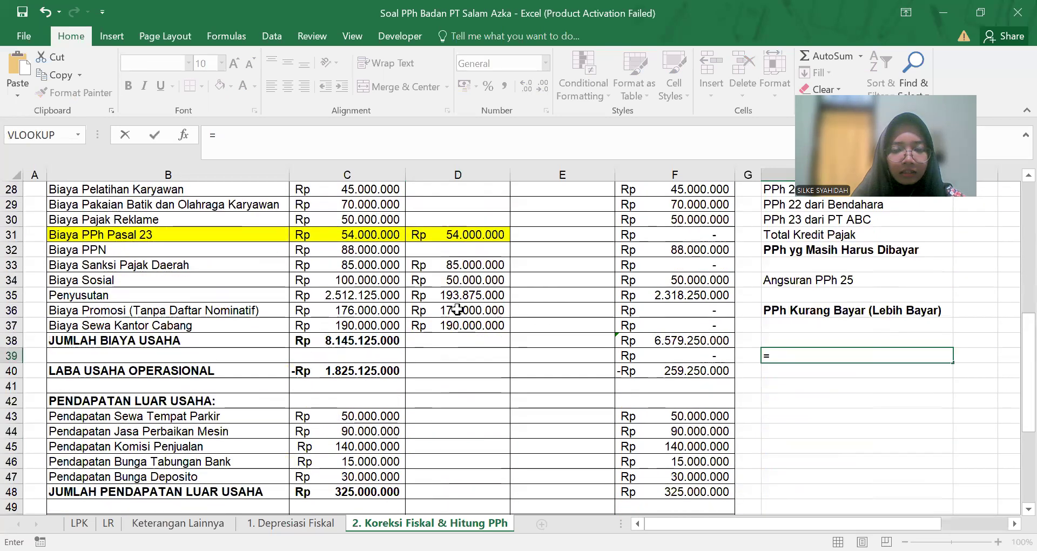
{"action": "scroll", "coordinate": [459, 305], "scroll_direction": "down", "scroll_amount": 7}
{"action": "scroll", "coordinate": [486, 324], "scroll_direction": "up", "scroll_amount": 6}
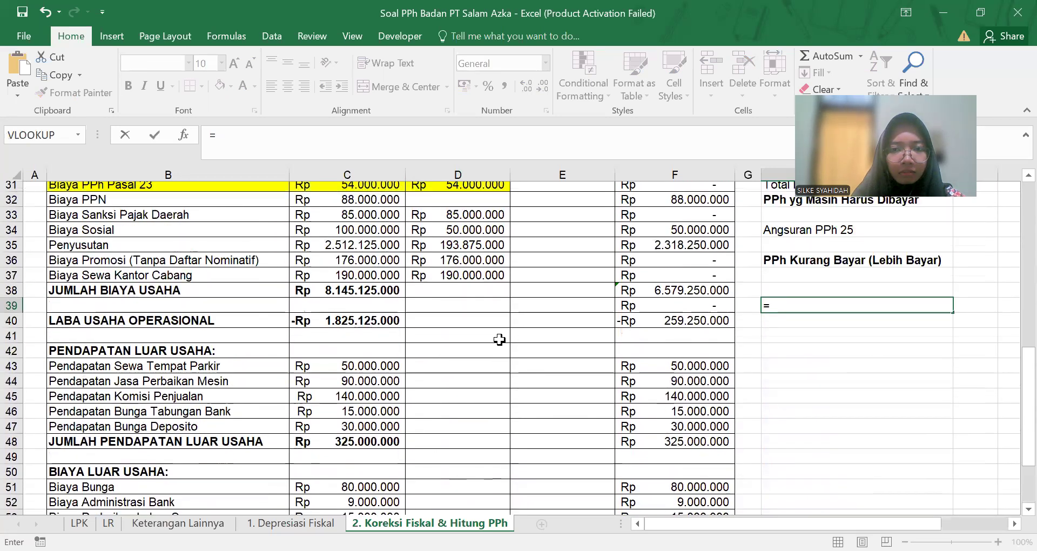
{"action": "scroll", "coordinate": [496, 335], "scroll_direction": "up", "scroll_amount": 5}
{"action": "scroll", "coordinate": [471, 322], "scroll_direction": "down", "scroll_amount": 1}
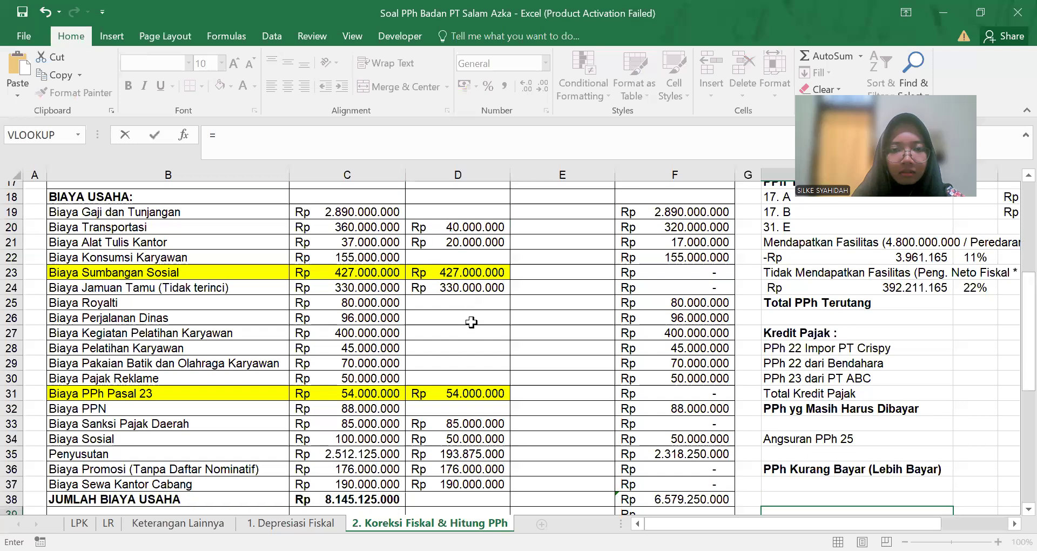
{"action": "left_click_drag", "start_coordinate": [486, 210], "coordinate": [487, 214]}
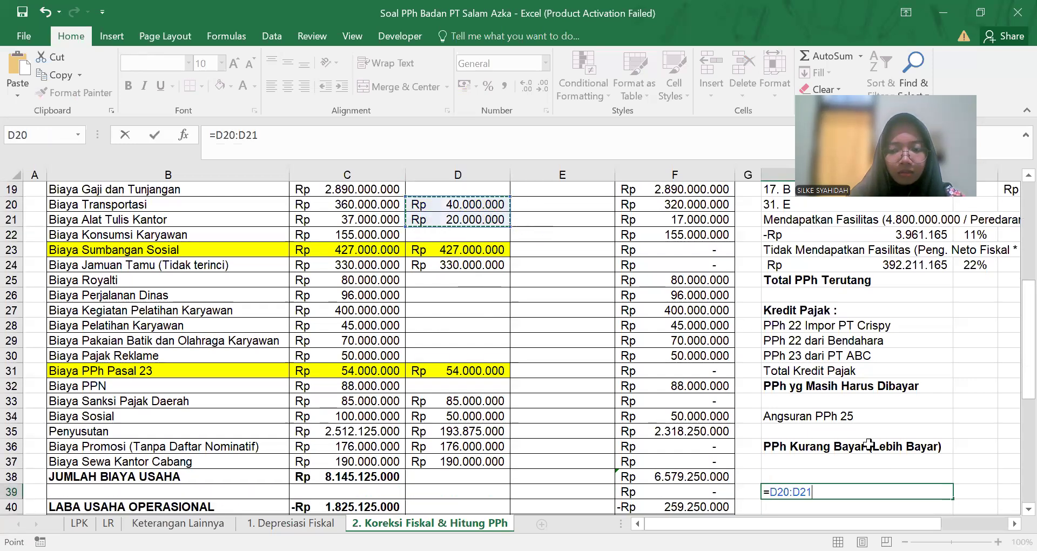
{"action": "key", "text": "BackSpace"}
{"action": "key", "text": "BackSpace"}
{"action": "key", "text": "BackSpace"}
{"action": "key", "text": "BackSpace"}
{"action": "key", "text": "BackSpace"}
{"action": "key", "text": "BackSpace"}
{"action": "key", "text": "BackSpace"}
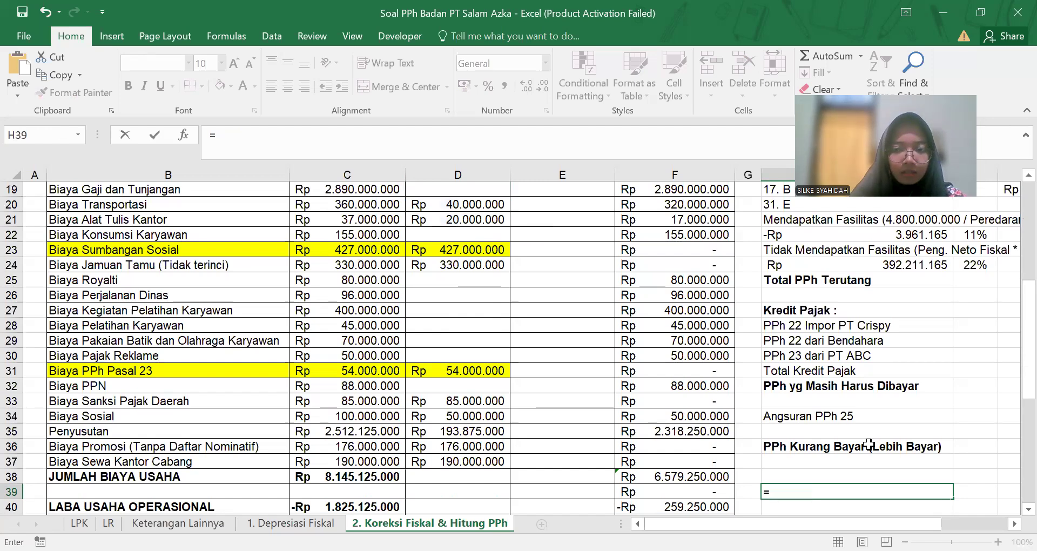
{"action": "scroll", "coordinate": [488, 250], "scroll_direction": "up", "scroll_amount": 1}
{"action": "left_click", "coordinate": [488, 250]}
{"action": "type", "text": "+"}
{"action": "left_click", "coordinate": [479, 262]}
{"action": "type", "text": "+"}
{"action": "left_click", "coordinate": [487, 312]}
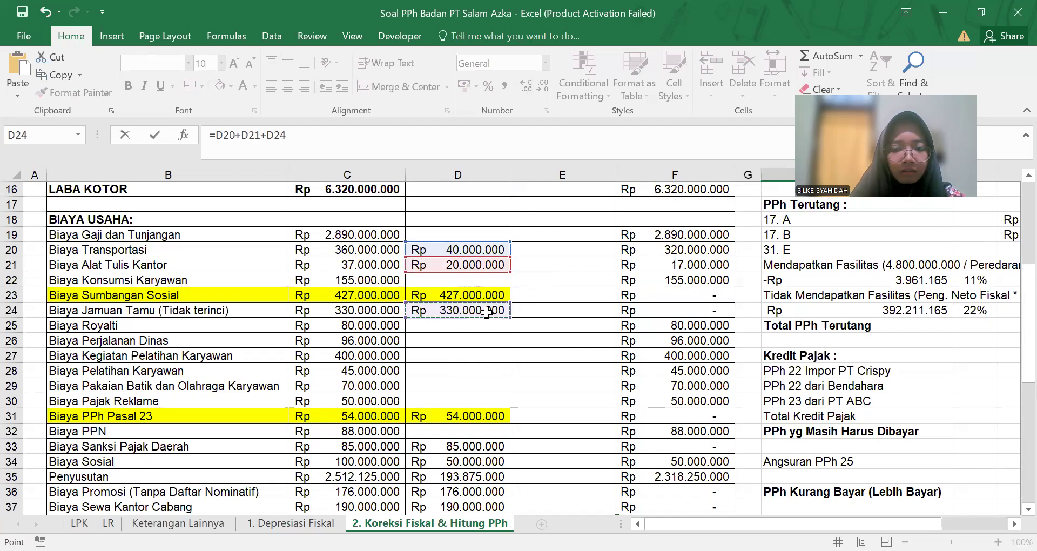
{"action": "type", "text": "+"}
Step: Add D33 through D37 to the H39 sum, giving Rp 1.084.875.000
{"action": "scroll", "coordinate": [486, 312], "scroll_direction": "down", "scroll_amount": 3}
{"action": "left_click", "coordinate": [478, 310]}
{"action": "type", "text": "+"}
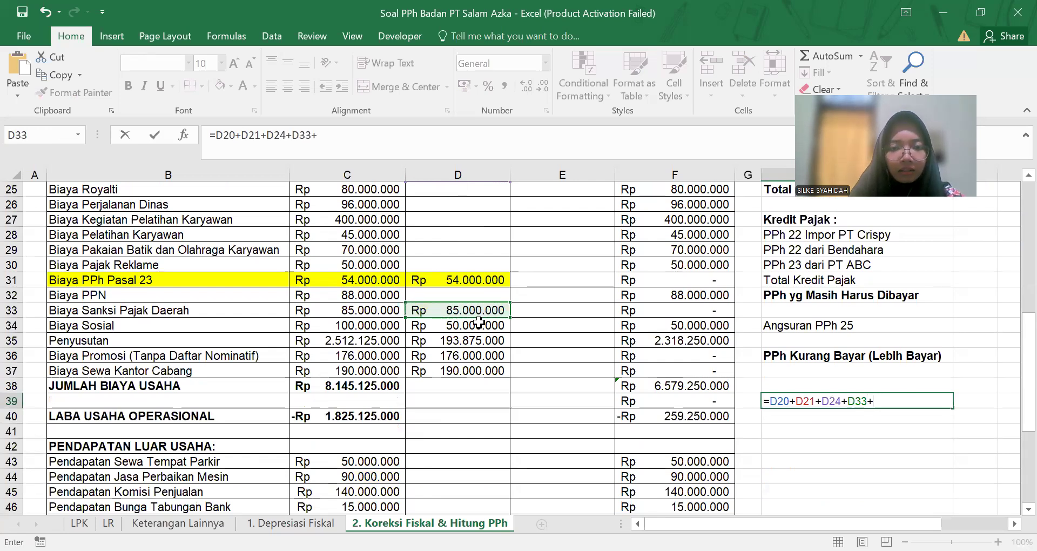
{"action": "left_click", "coordinate": [478, 328]}
{"action": "type", "text": "+"}
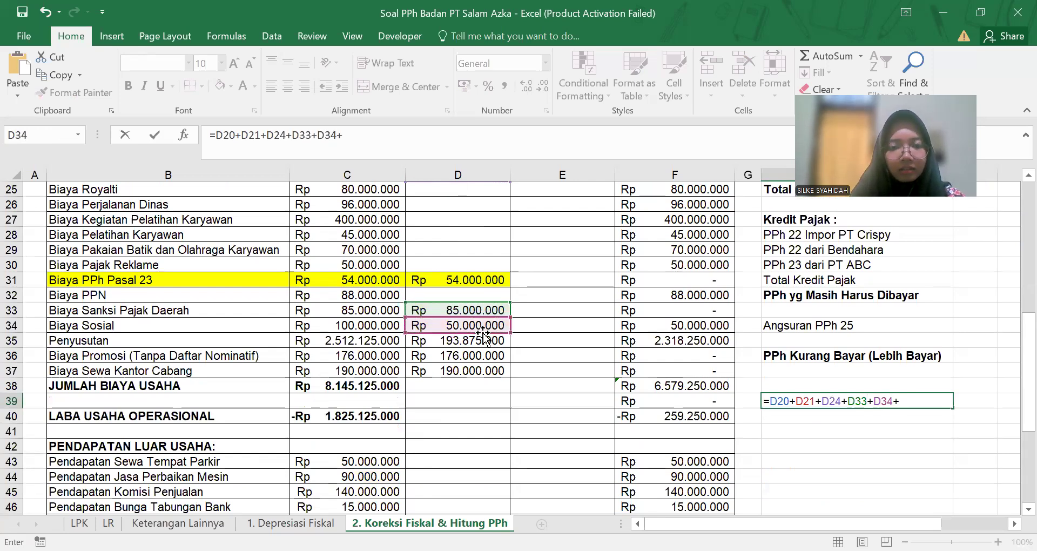
{"action": "left_click", "coordinate": [482, 345]}
{"action": "type", "text": "+"}
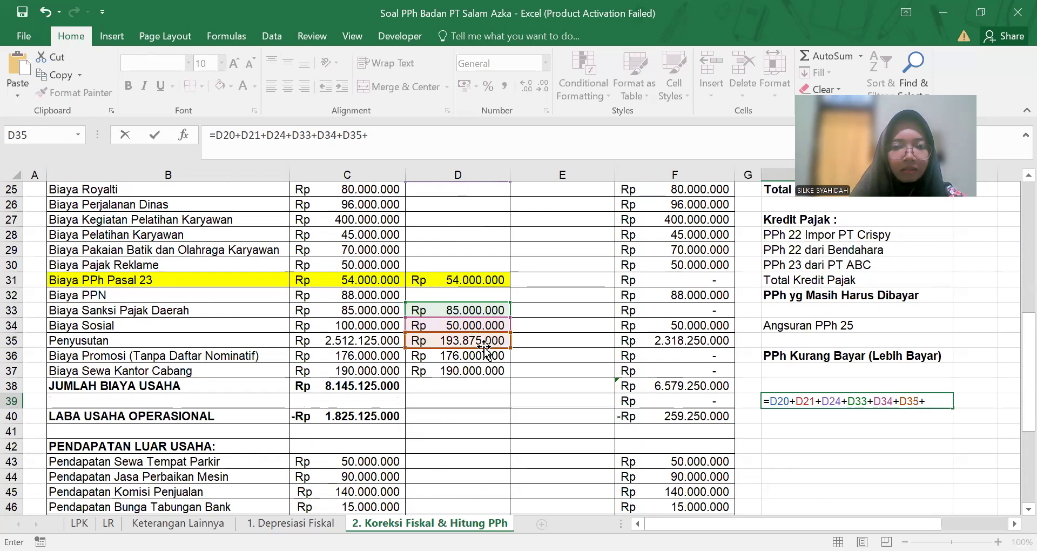
{"action": "left_click", "coordinate": [486, 354]}
{"action": "type", "text": "+"}
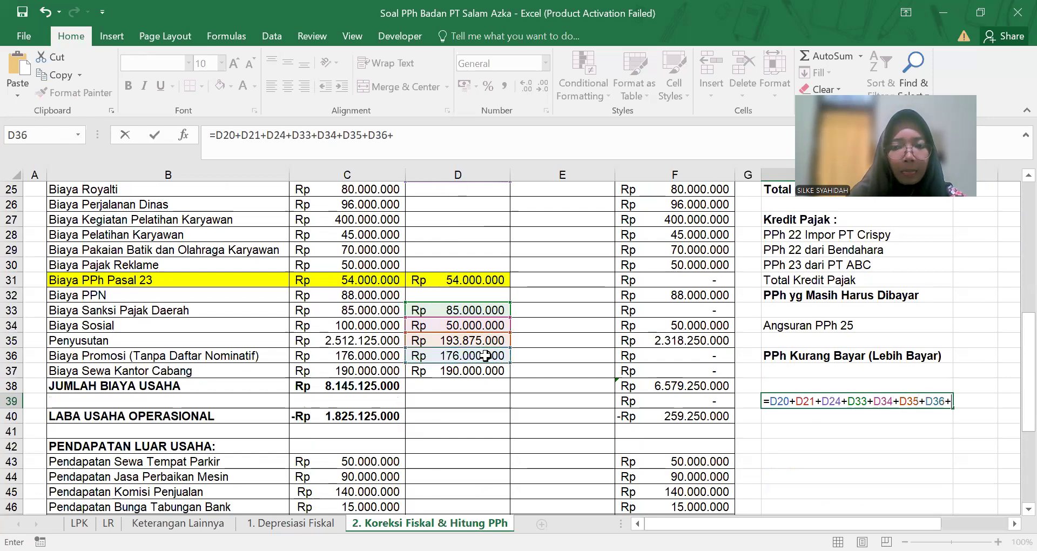
{"action": "left_click", "coordinate": [499, 372]}
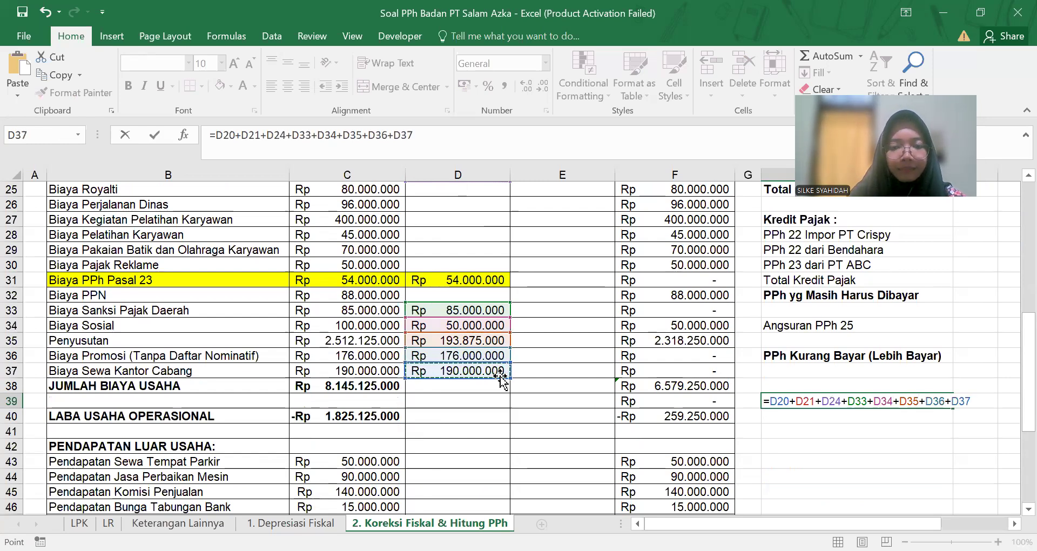
{"action": "key", "text": "Return"}
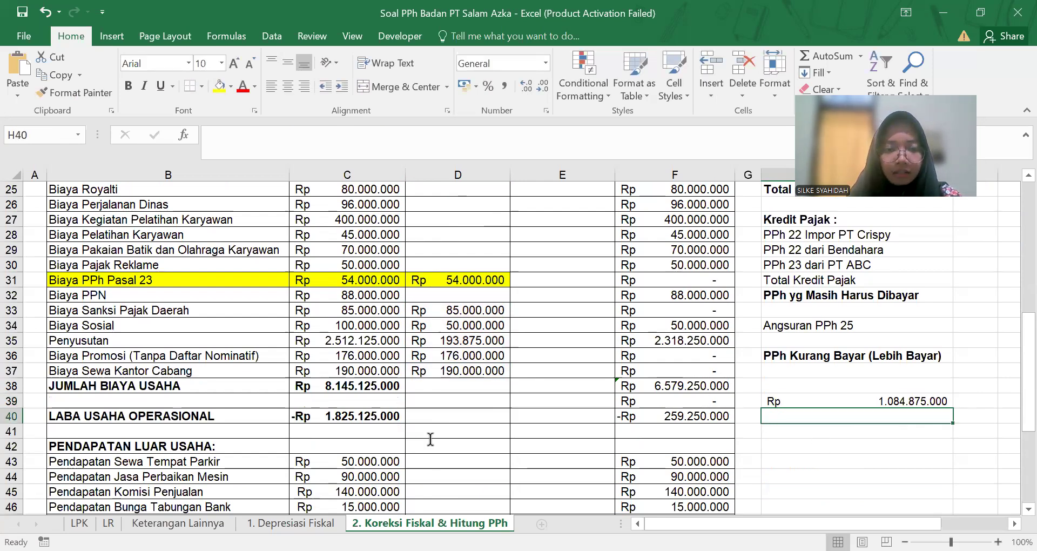
{"action": "key", "text": "alt+Tab"}
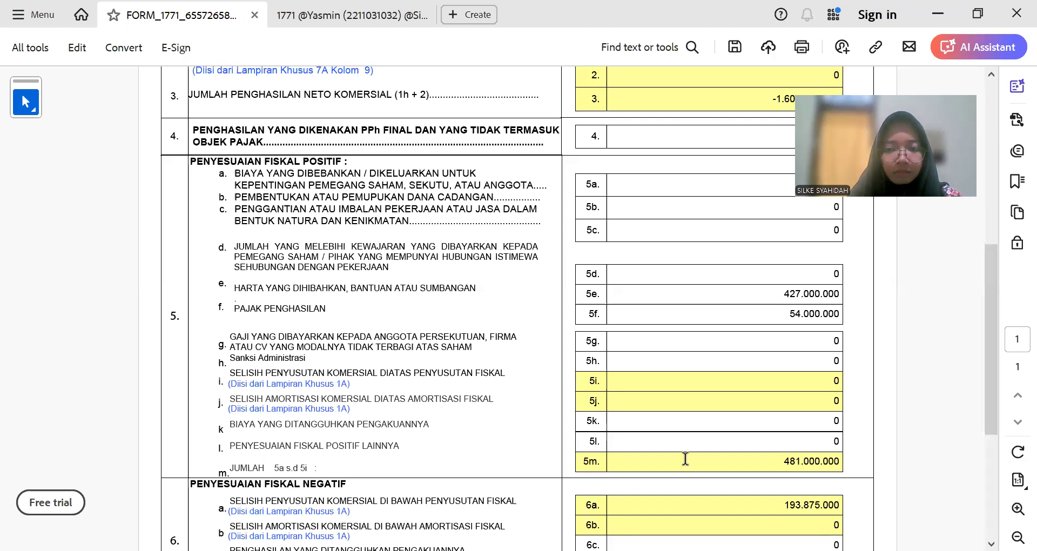
Step: Enter 1.084.875.000 in line 5l, raising total 5m to 1.565.875.000
{"action": "type", "text": "1000"}
{"action": "key", "text": "BackSpace"}
{"action": "type", "text": "0"}
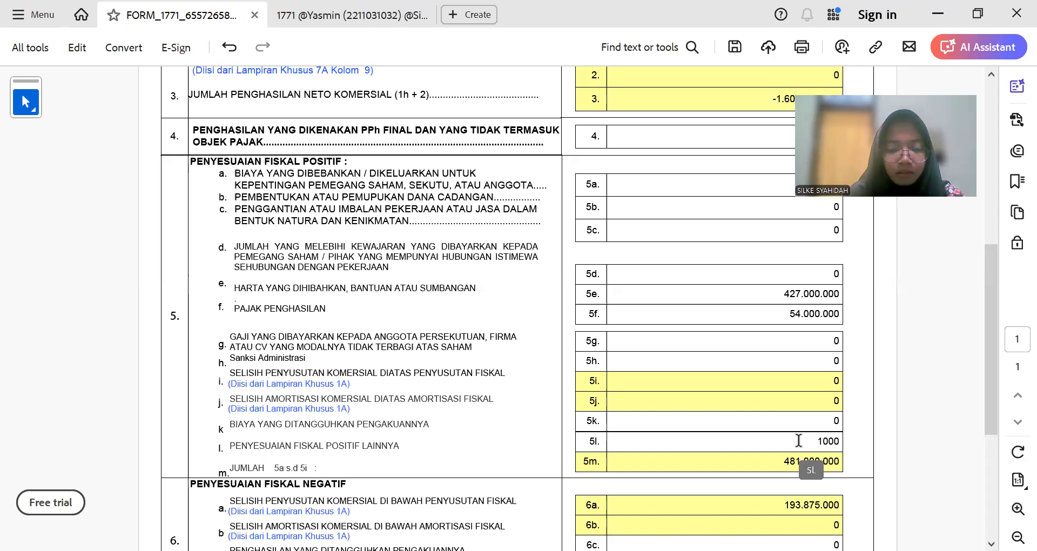
{"action": "key", "text": "BackSpace"}
{"action": "key", "text": "BackSpace"}
{"action": "key", "text": "BackSpace"}
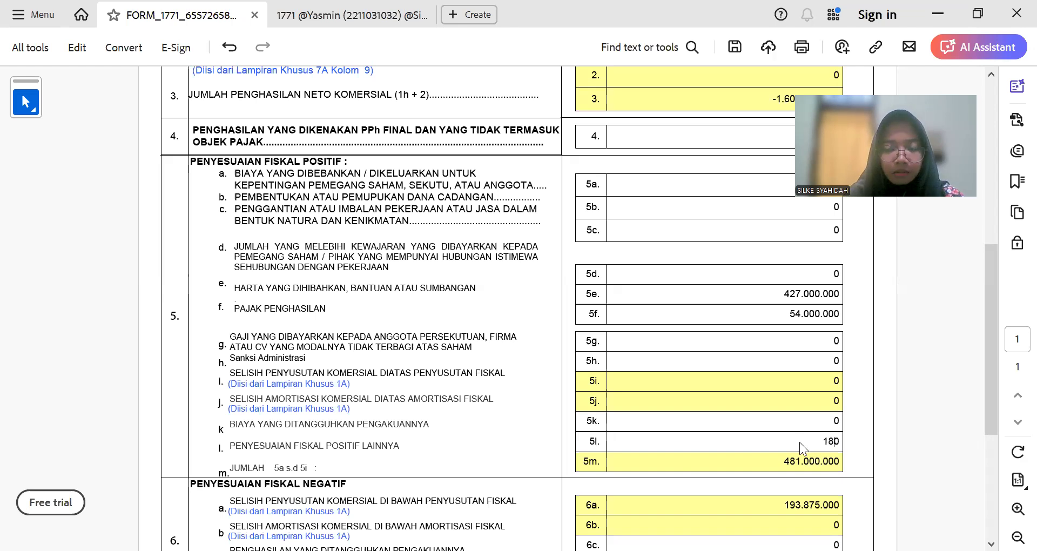
{"action": "key", "text": "BackSpace"}
{"action": "key", "text": "BackSpace"}
{"action": "type", "text": "084"}
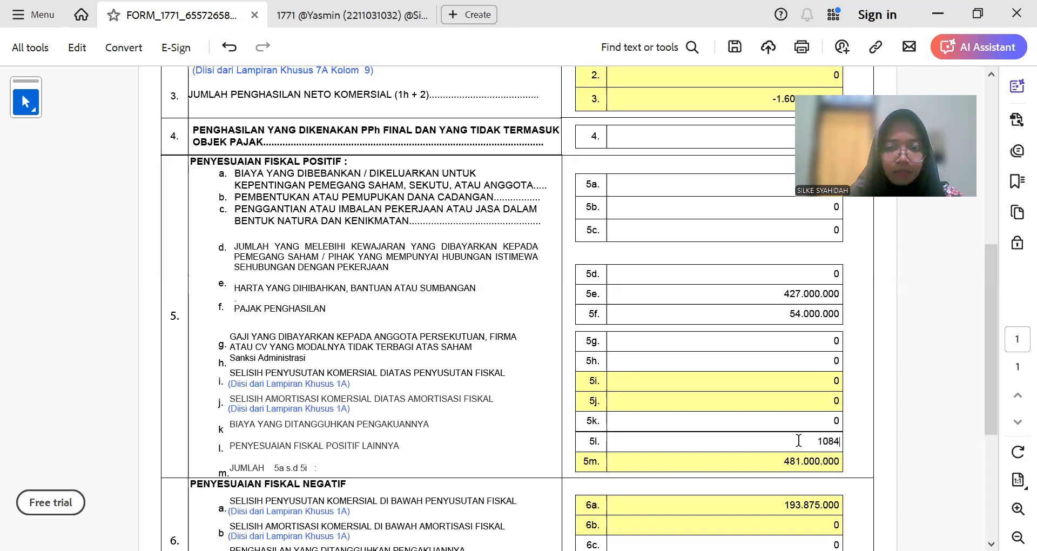
{"action": "type", "text": ".8"}
{"action": "type", "text": "75"}
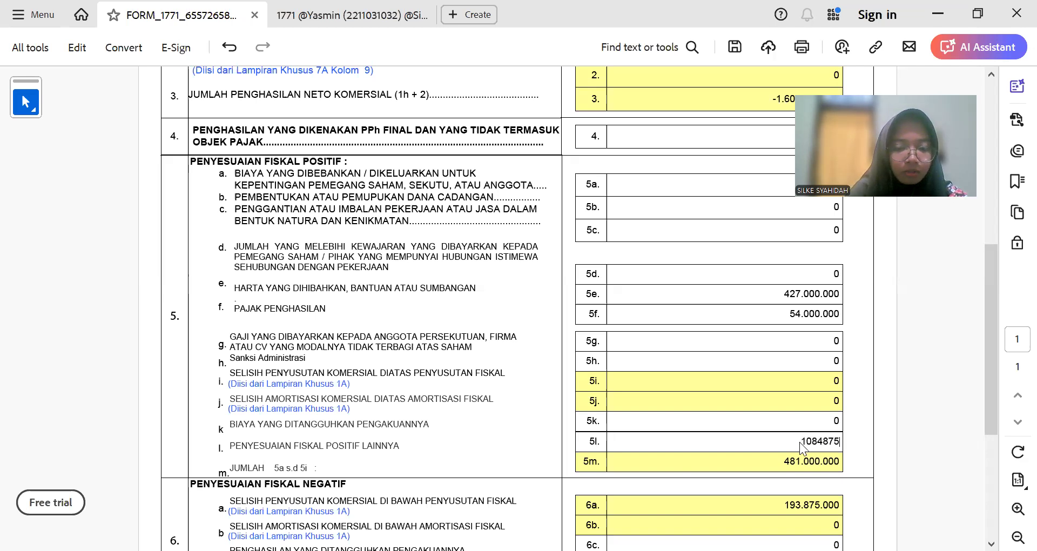
{"action": "type", "text": ".00"}
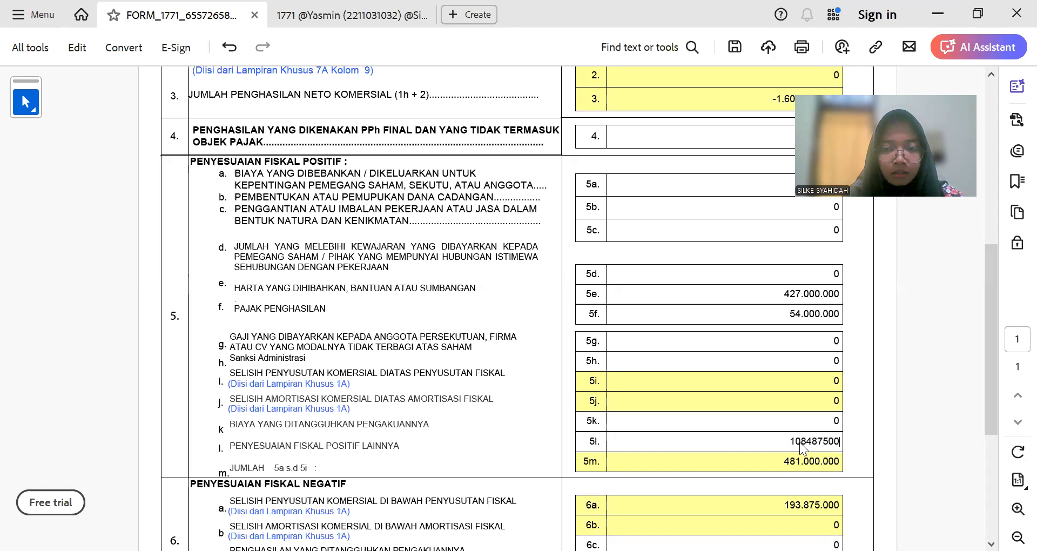
{"action": "type", "text": "0"}
{"action": "key", "text": "Tab"}
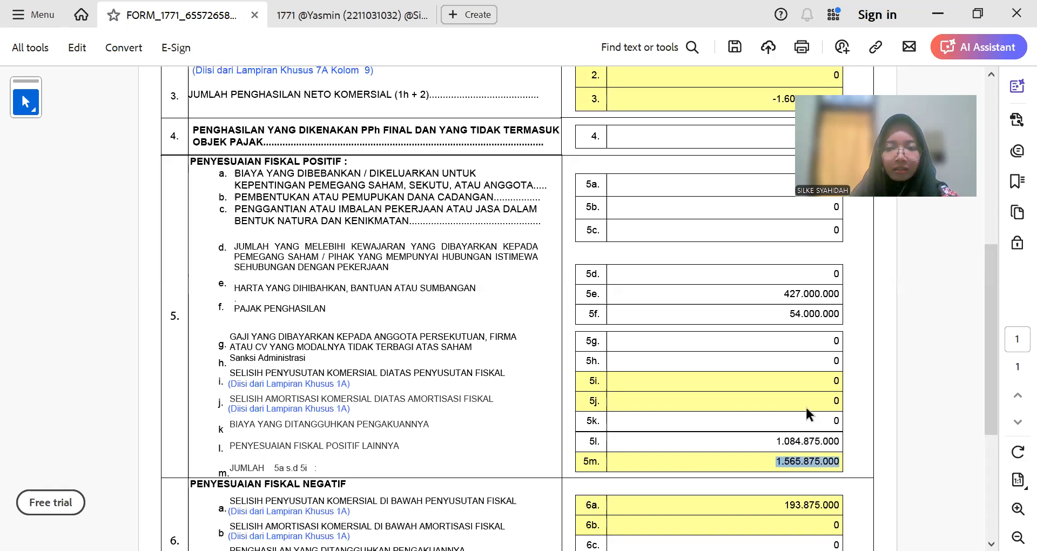
{"action": "left_click", "coordinate": [805, 406]}
{"action": "scroll", "coordinate": [768, 380], "scroll_direction": "down", "scroll_amount": 2}
{"action": "scroll", "coordinate": [768, 380], "scroll_direction": "down", "scroll_amount": 1}
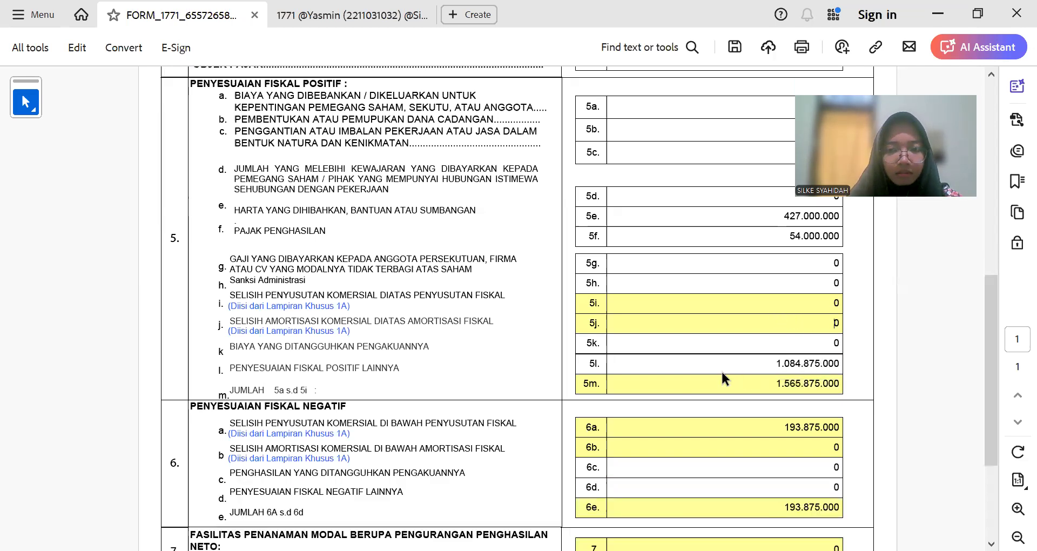
{"action": "scroll", "coordinate": [720, 365], "scroll_direction": "up", "scroll_amount": 3}
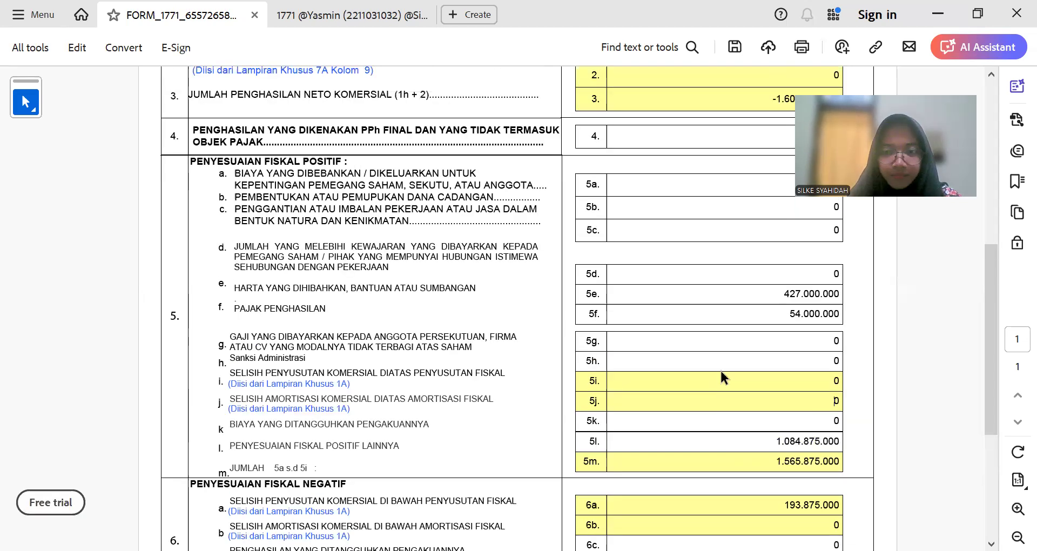
{"action": "scroll", "coordinate": [730, 397], "scroll_direction": "down", "scroll_amount": 1}
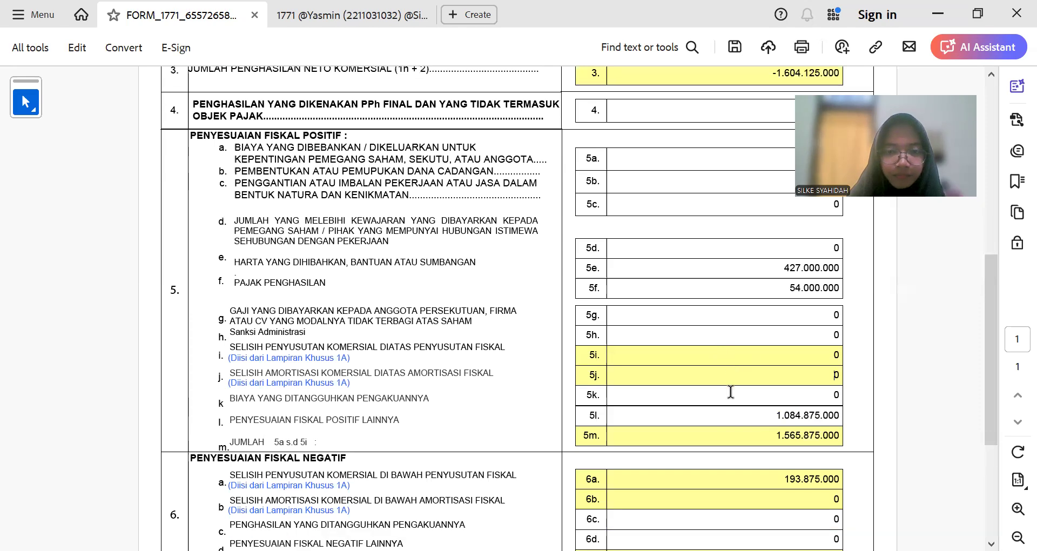
{"action": "key", "text": "alt+Tab"}
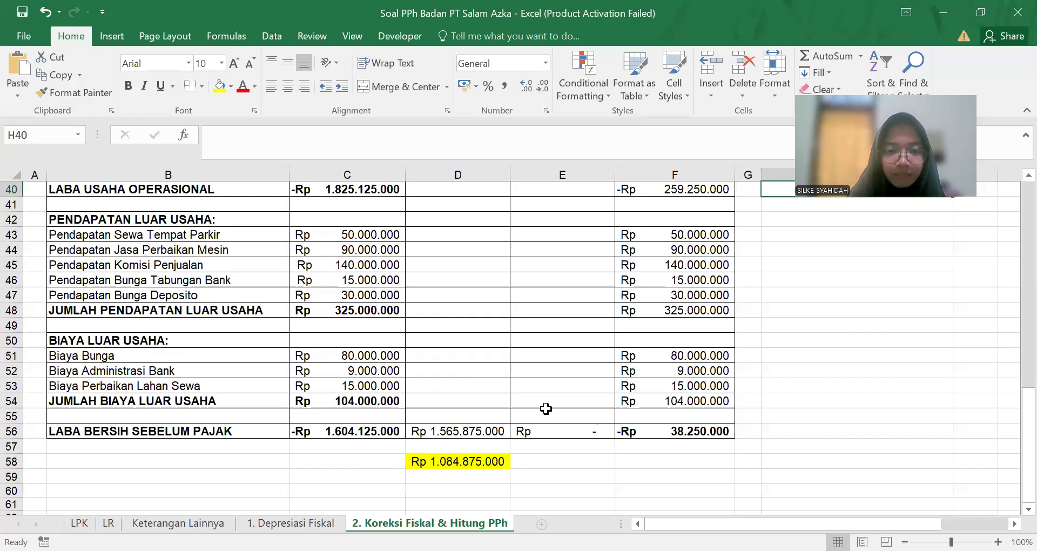
{"action": "key", "text": "alt+Tab"}
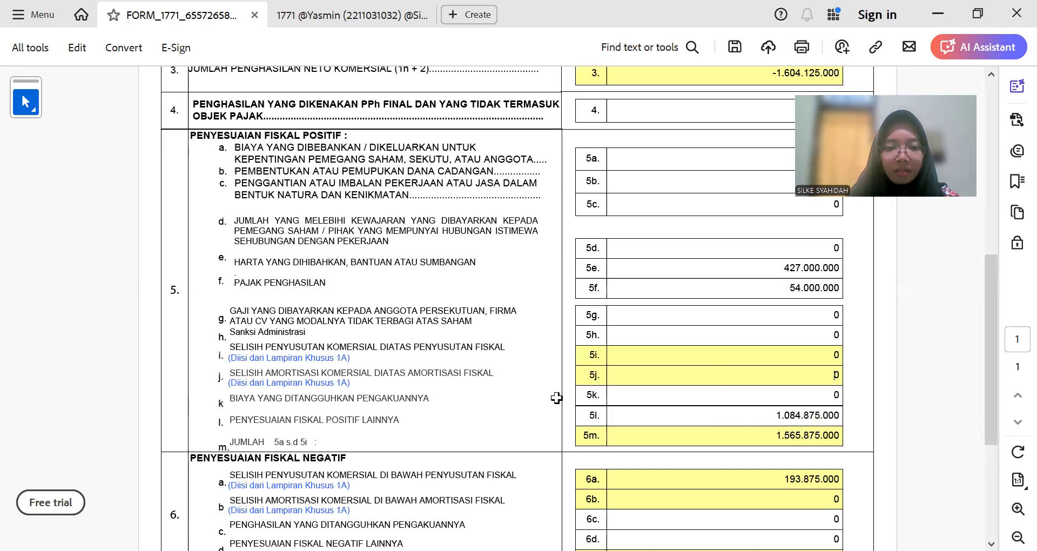
{"action": "key", "text": "alt+Tab"}
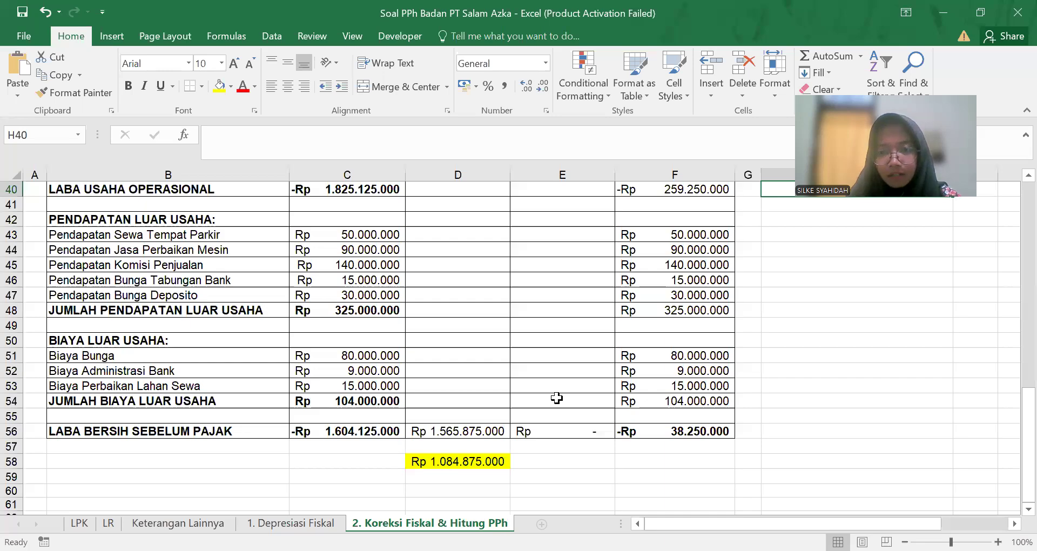
{"action": "key", "text": "alt+Tab"}
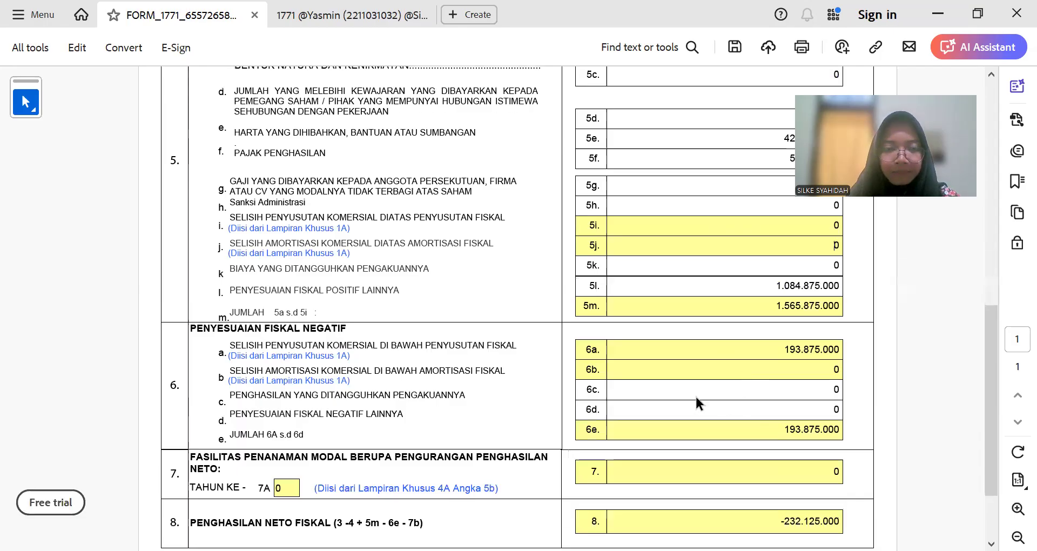
{"action": "scroll", "coordinate": [764, 308], "scroll_direction": "down", "scroll_amount": 2}
{"action": "left_click", "coordinate": [762, 301]}
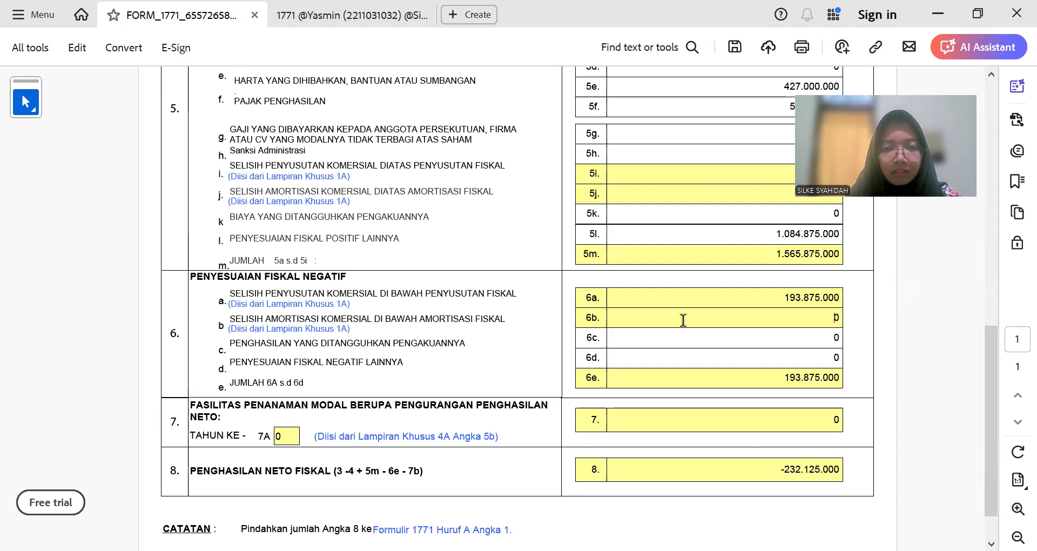
{"action": "scroll", "coordinate": [684, 317], "scroll_direction": "down", "scroll_amount": 2}
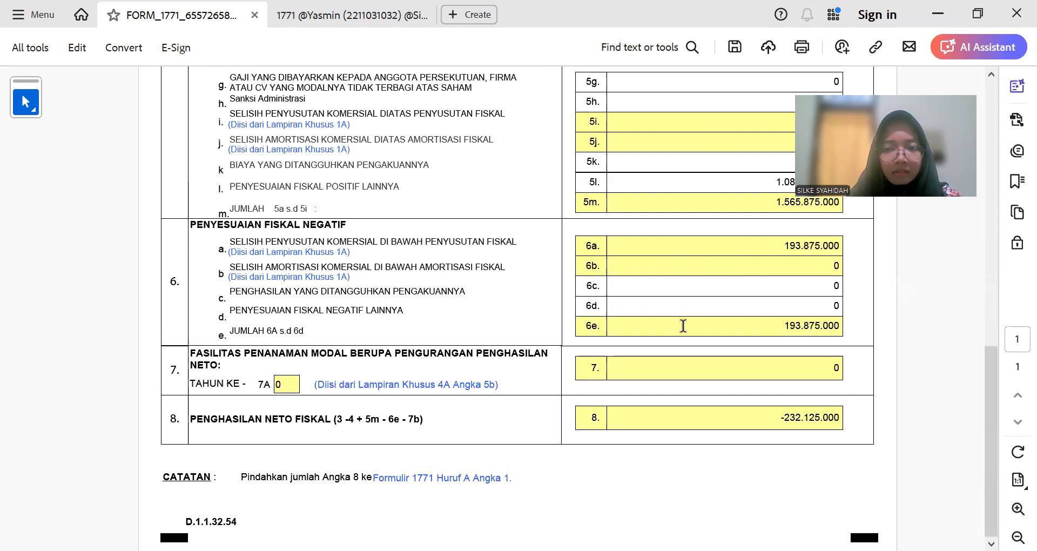
{"action": "scroll", "coordinate": [683, 325], "scroll_direction": "up", "scroll_amount": 2}
{"action": "left_click", "coordinate": [684, 325]}
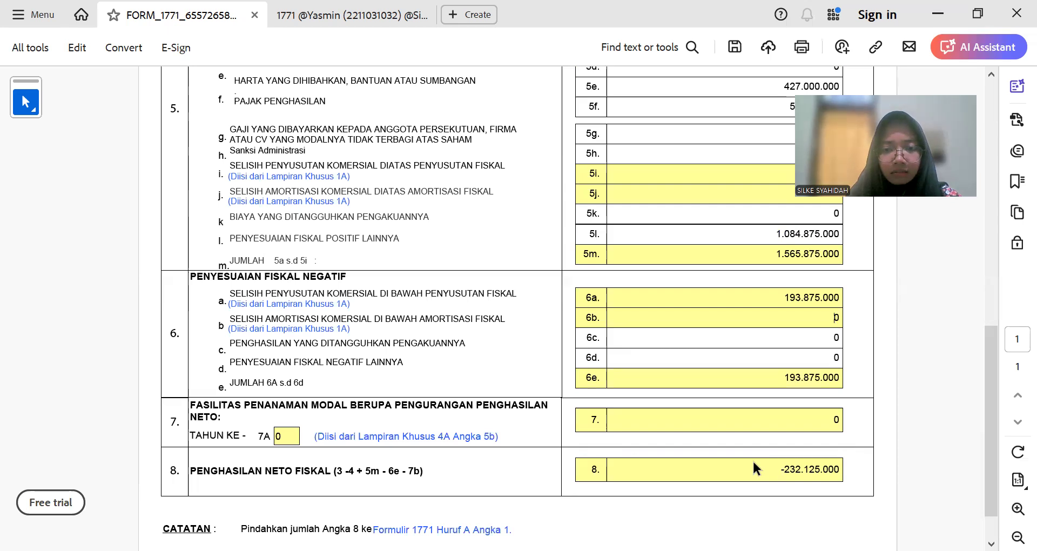
{"action": "key", "text": "alt+Tab"}
{"action": "key", "text": "alt+Tab"}
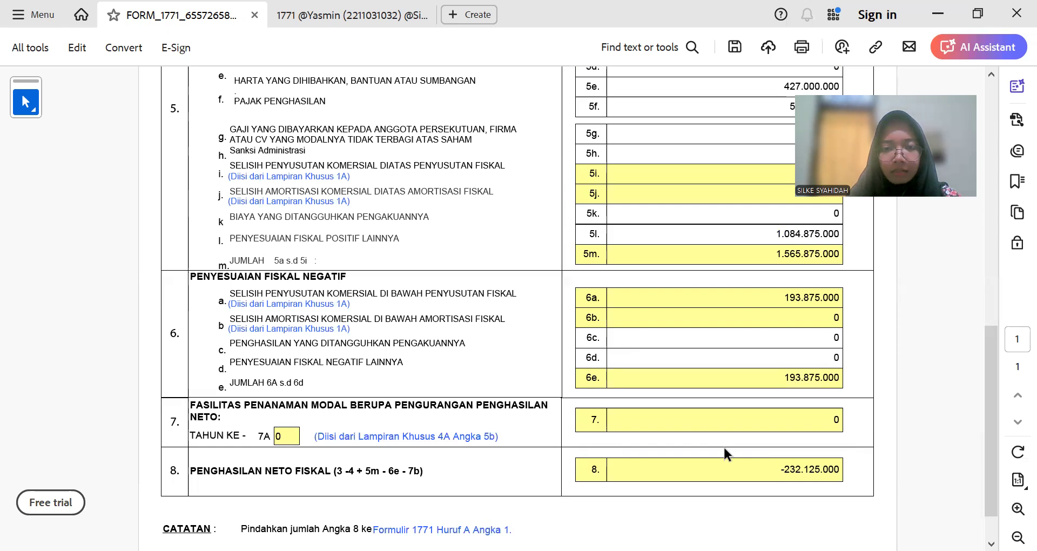
Step: Open Lampiran Khusus 1A and enter 193.875.000 as the total commercial depreciation
{"action": "triple_click", "coordinate": [317, 306]}
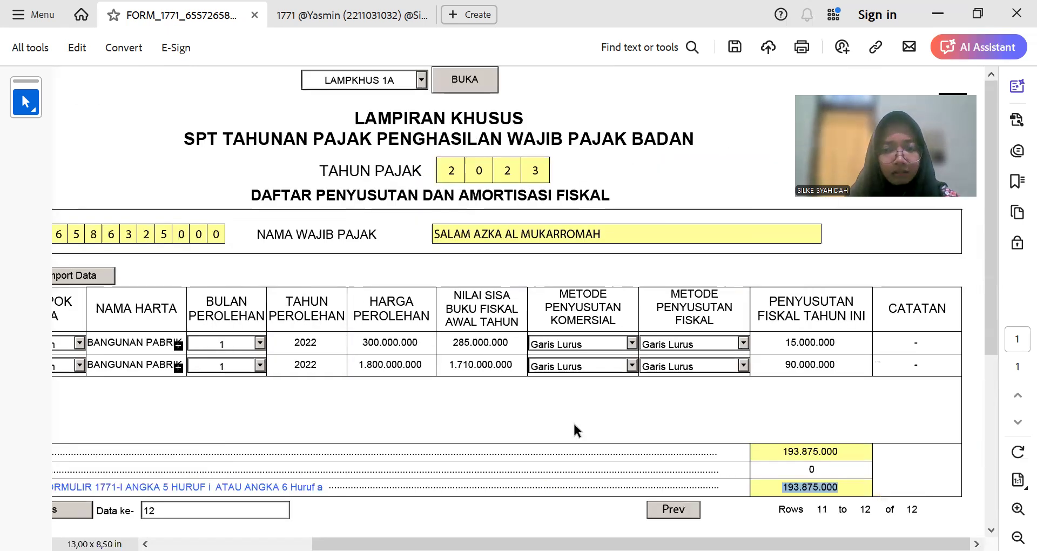
{"action": "scroll", "coordinate": [583, 412], "scroll_direction": "down", "scroll_amount": 1}
{"action": "scroll", "coordinate": [806, 440], "scroll_direction": "down", "scroll_amount": 1}
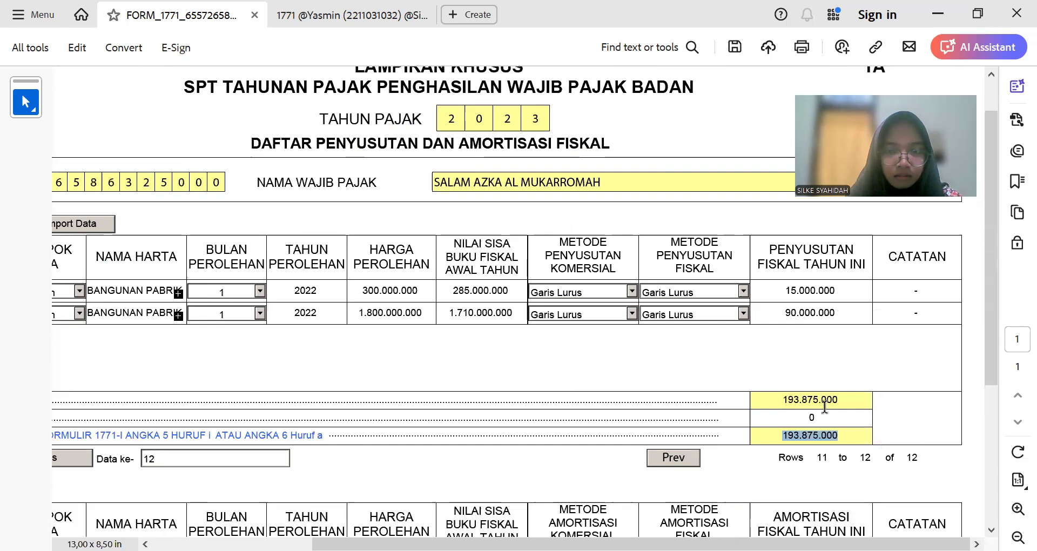
{"action": "left_click", "coordinate": [824, 401]}
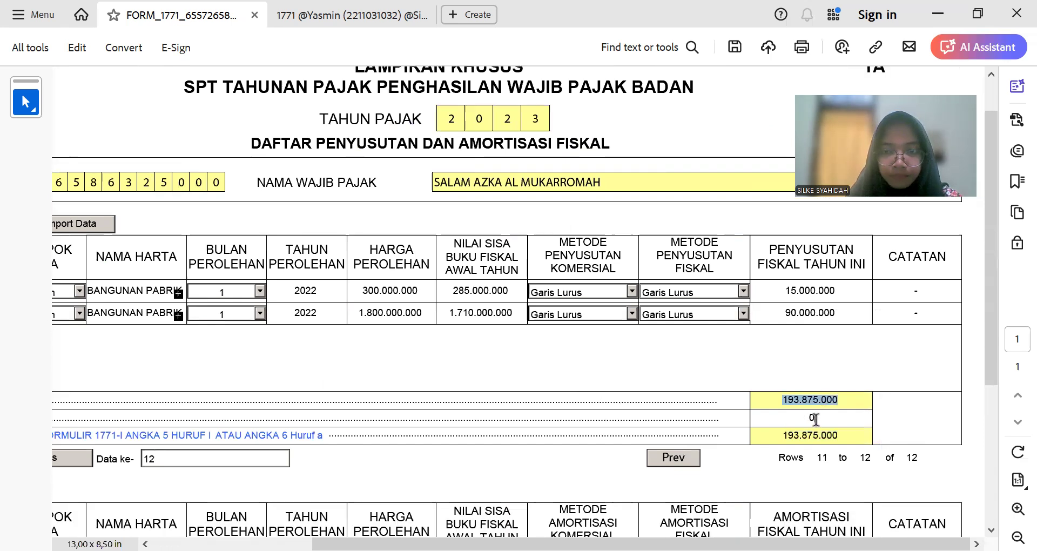
{"action": "left_click", "coordinate": [814, 419]}
{"action": "left_click", "coordinate": [814, 415]}
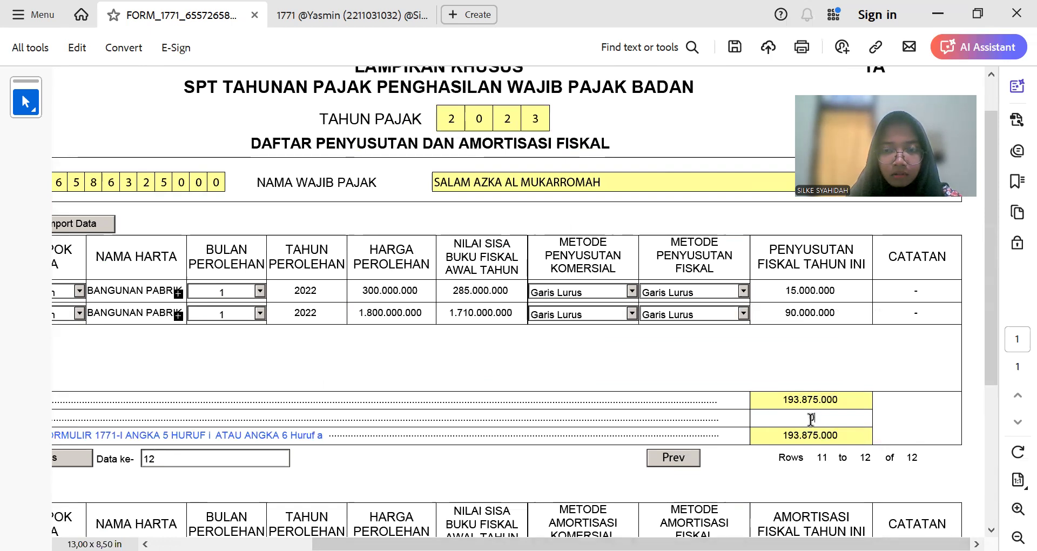
{"action": "type", "text": "19"}
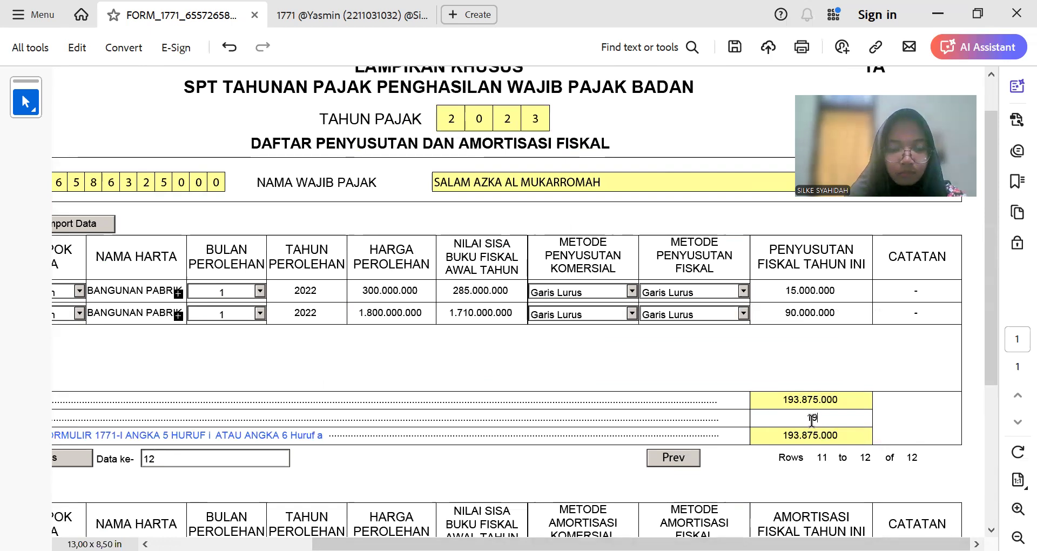
{"action": "type", "text": "3875000"}
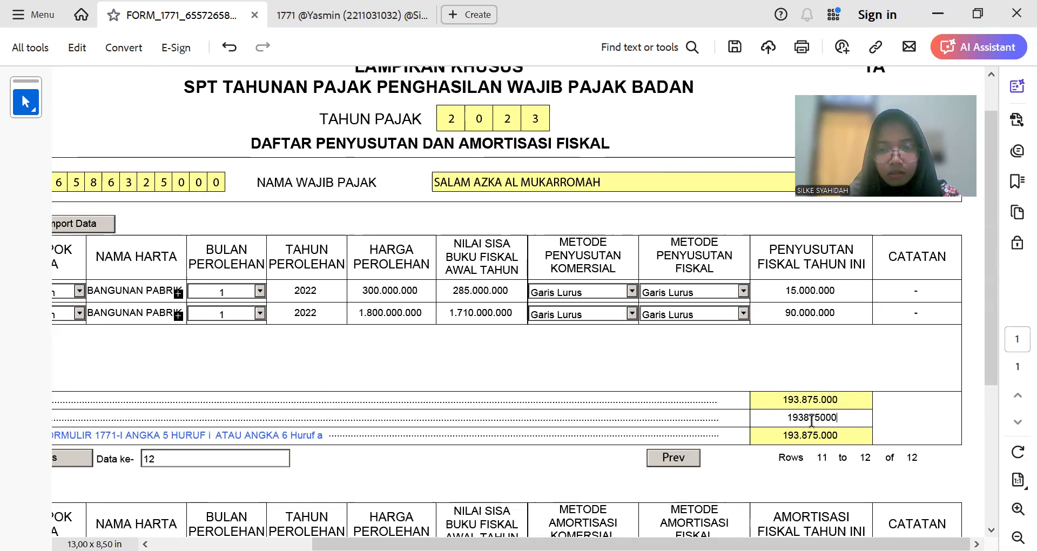
{"action": "key", "text": "Tab"}
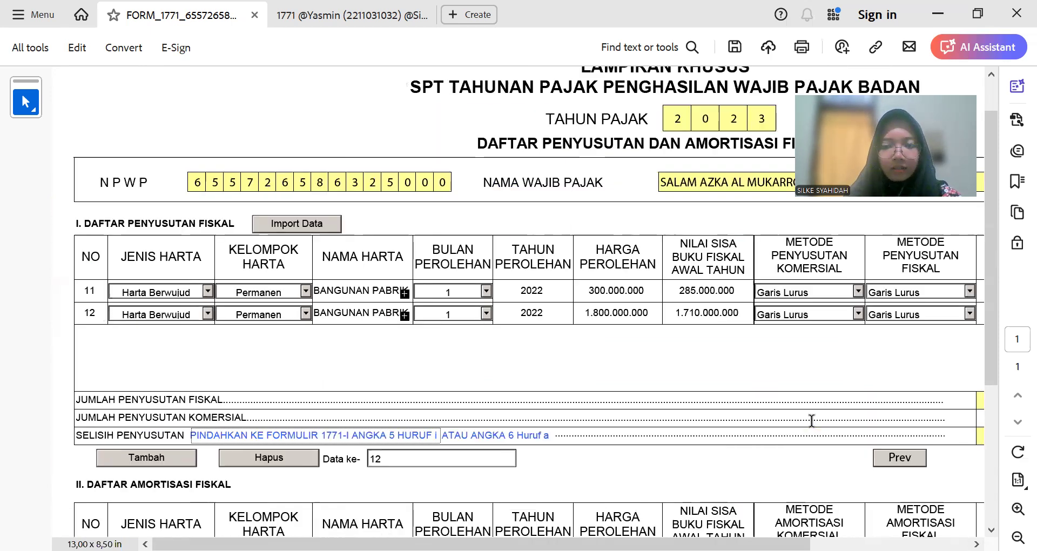
{"action": "scroll", "coordinate": [597, 185], "scroll_direction": "up", "scroll_amount": 2}
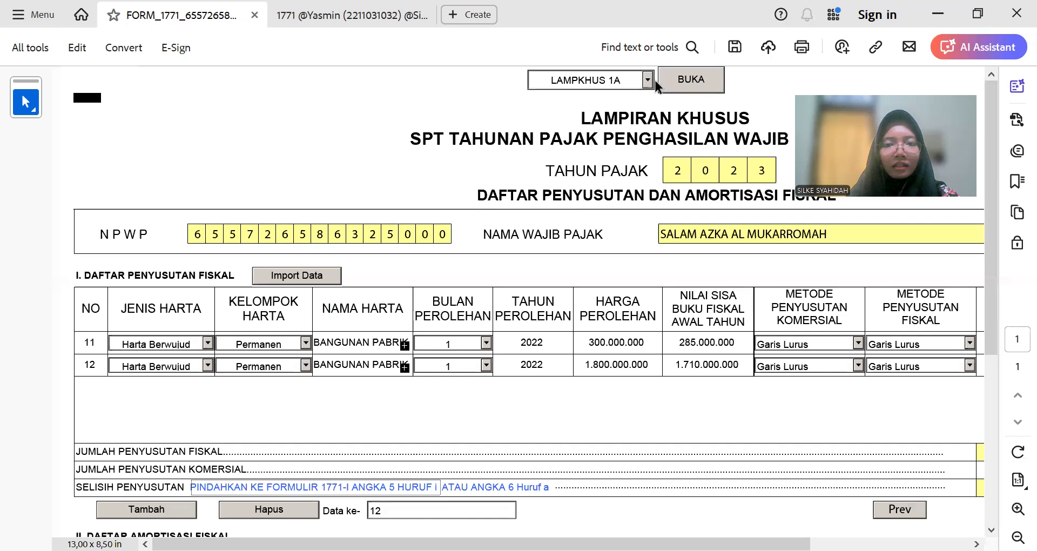
Step: Reopen the LAMPIRAN I sheet and check net fiscal income reads -38.250.000
{"action": "left_click", "coordinate": [647, 80]}
{"action": "left_click", "coordinate": [629, 120]}
{"action": "left_click", "coordinate": [691, 79]}
{"action": "scroll", "coordinate": [713, 307], "scroll_direction": "down", "scroll_amount": 3}
{"action": "scroll", "coordinate": [713, 307], "scroll_direction": "down", "scroll_amount": 5}
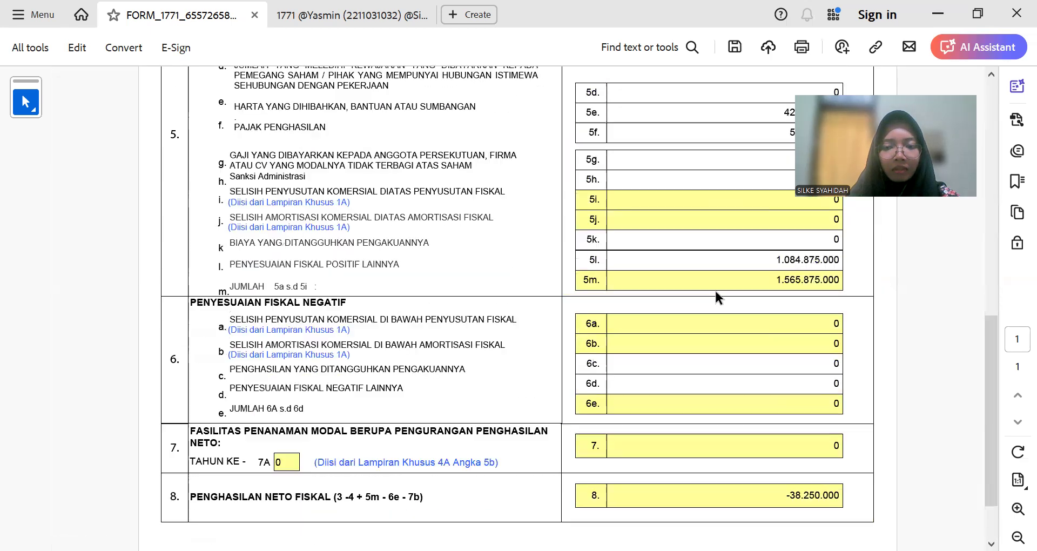
{"action": "scroll", "coordinate": [724, 341], "scroll_direction": "up", "scroll_amount": 1}
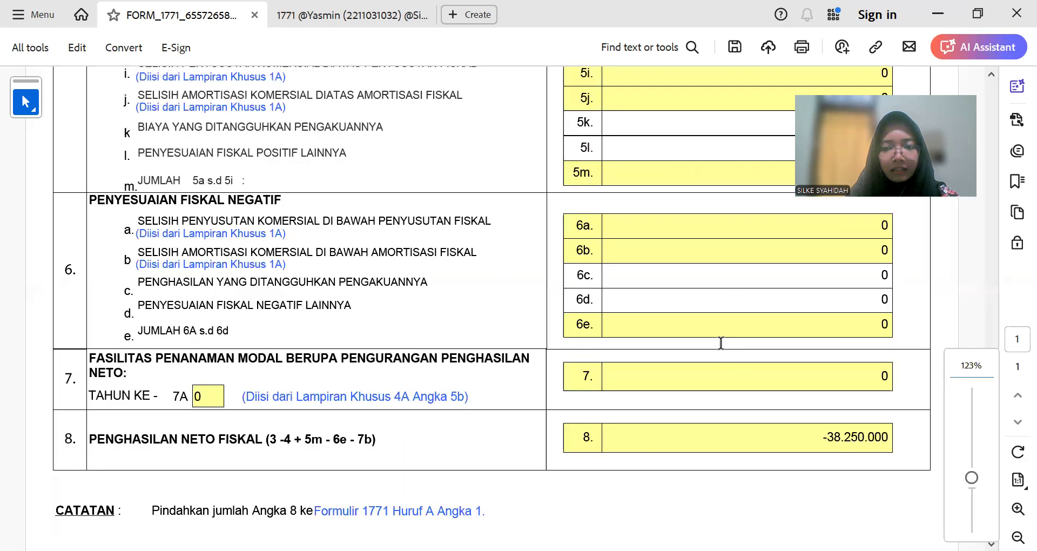
{"action": "scroll", "coordinate": [721, 343], "scroll_direction": "up", "scroll_amount": 1}
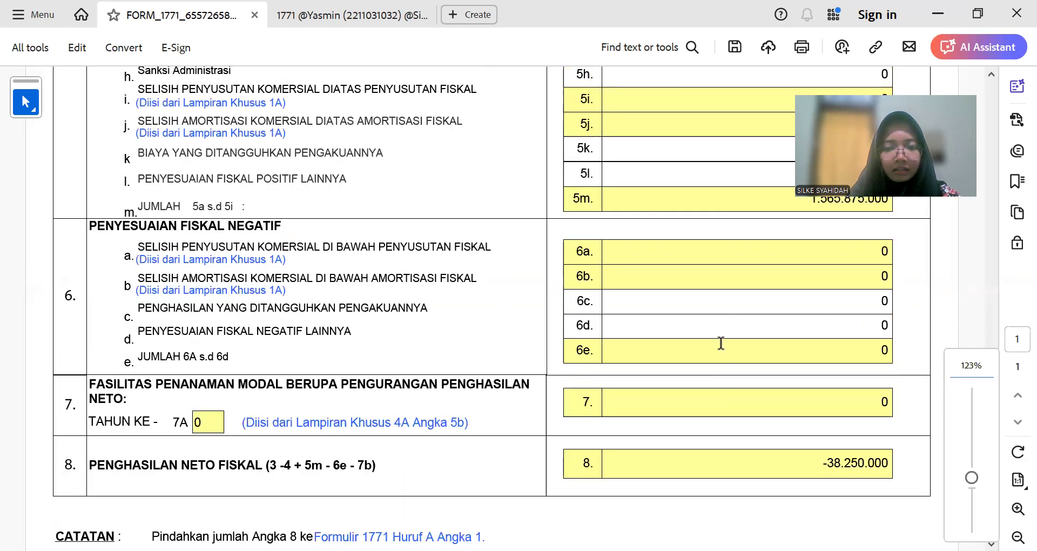
{"action": "key", "text": "alt+Tab"}
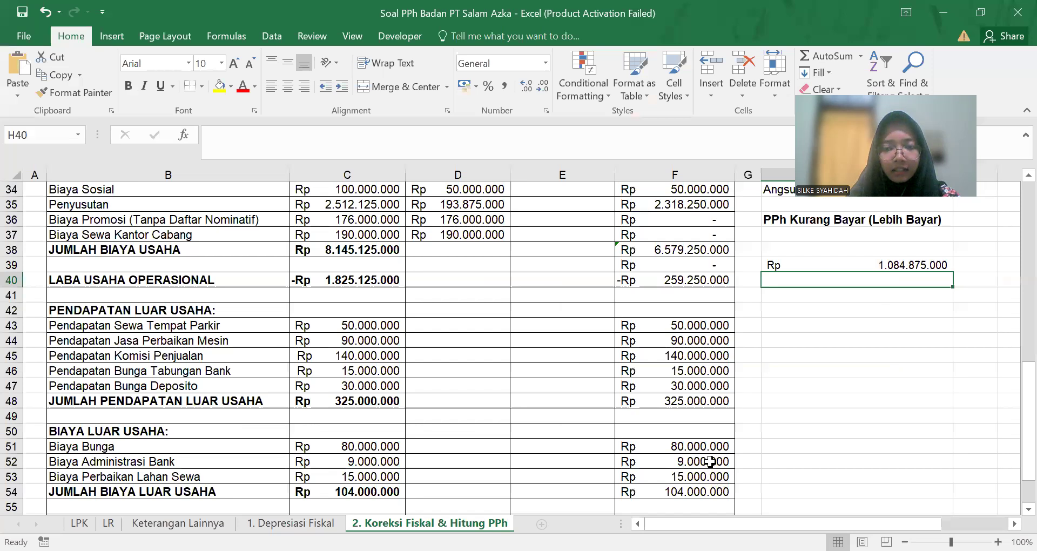
Step: Compare Excel's pre-tax result of -Rp 38.250.000 with line 8, then scroll Lampiran I up
{"action": "scroll", "coordinate": [708, 473], "scroll_direction": "down", "scroll_amount": 2}
{"action": "scroll", "coordinate": [764, 423], "scroll_direction": "up", "scroll_amount": 6}
{"action": "scroll", "coordinate": [763, 424], "scroll_direction": "down", "scroll_amount": 6}
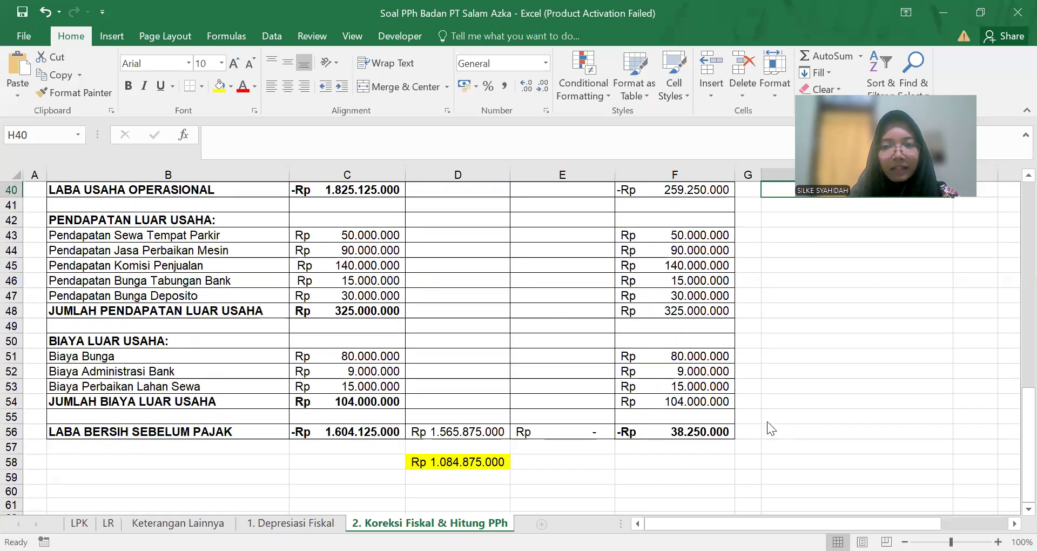
{"action": "key", "text": "alt+Tab"}
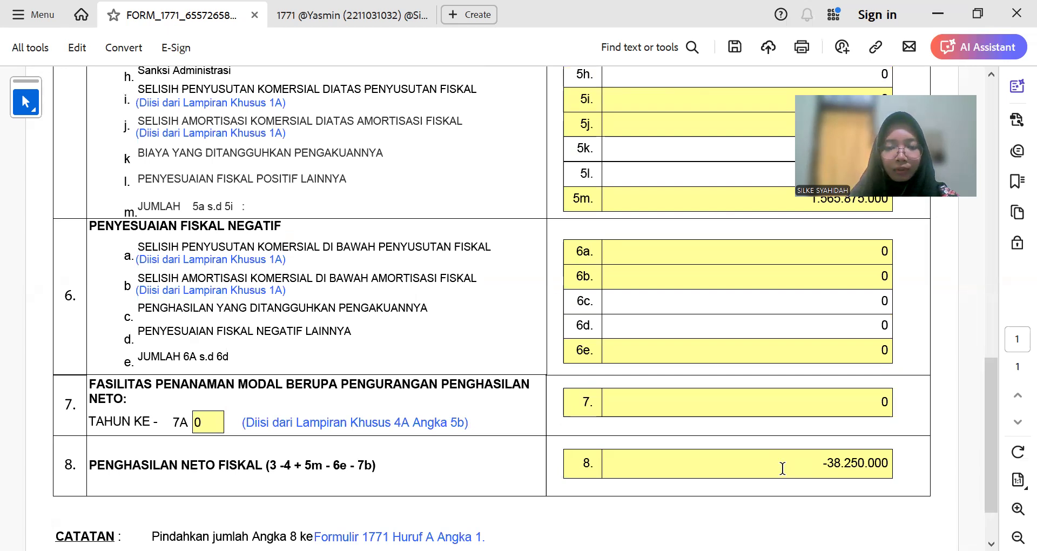
{"action": "key", "text": "alt+Tab"}
{"action": "scroll", "coordinate": [779, 480], "scroll_direction": "up", "scroll_amount": 7}
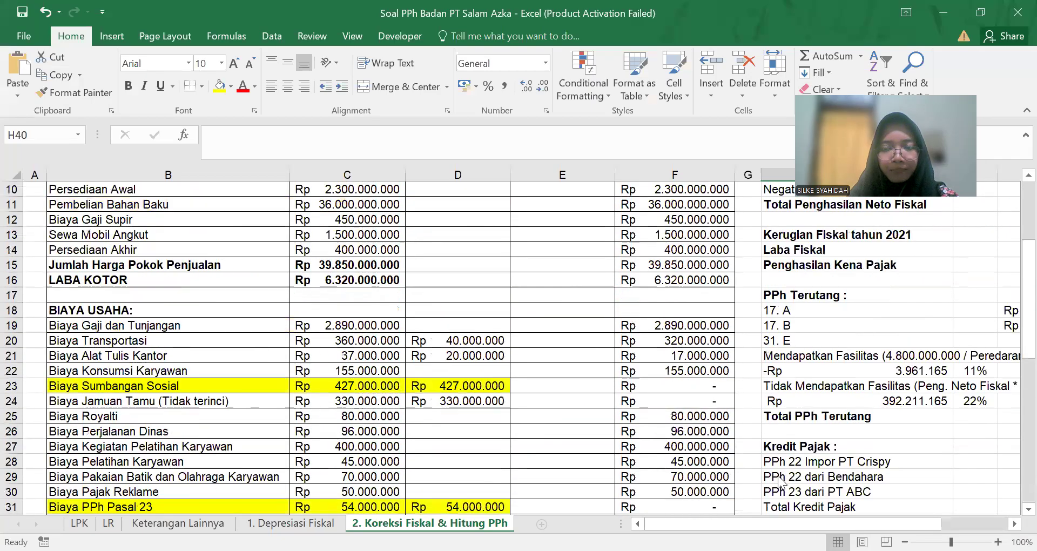
{"action": "scroll", "coordinate": [779, 479], "scroll_direction": "up", "scroll_amount": 2}
{"action": "key", "text": "alt+Tab"}
{"action": "scroll", "coordinate": [576, 383], "scroll_direction": "up", "scroll_amount": 15}
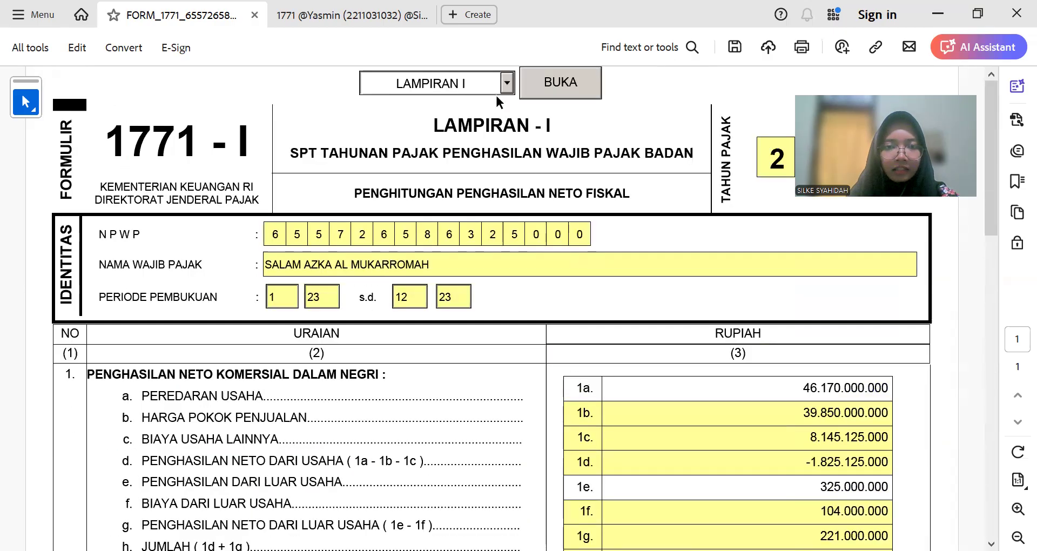
Step: Open the INDUK LANJUTAN sheet and place the cursor in the PERNYATAAN place field
{"action": "left_click", "coordinate": [507, 83]}
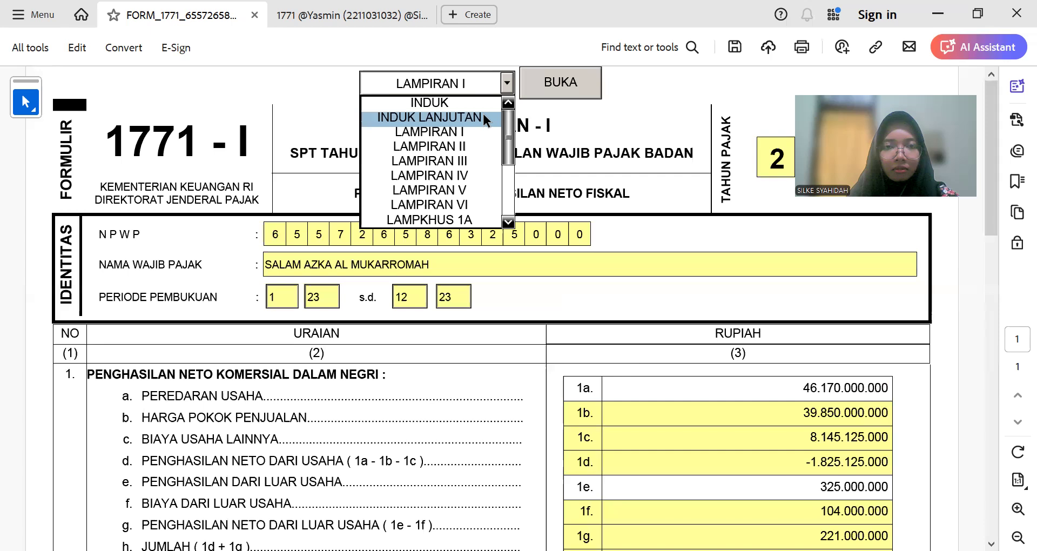
{"action": "left_click", "coordinate": [484, 117]}
{"action": "left_click", "coordinate": [508, 84]}
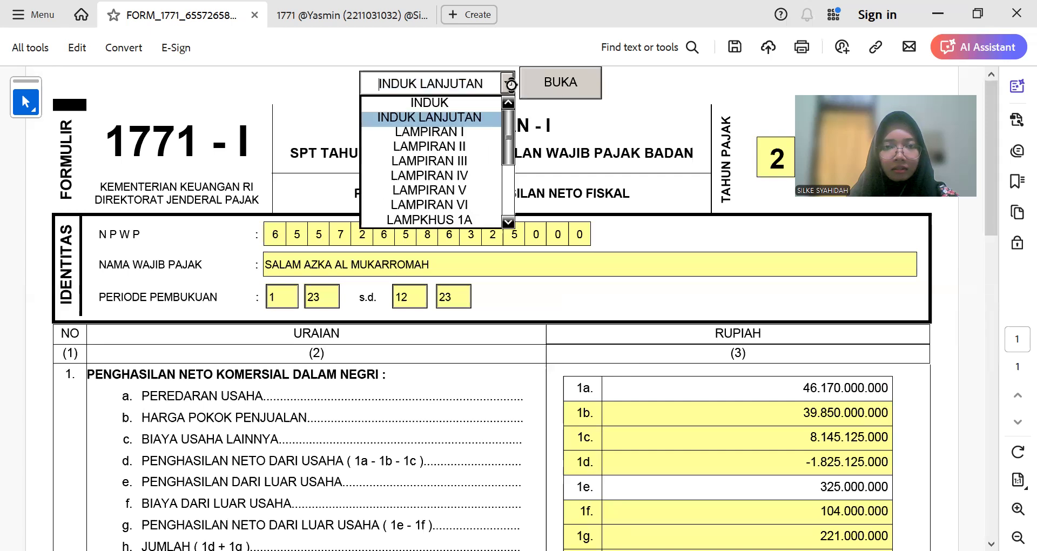
{"action": "left_click", "coordinate": [483, 117]}
{"action": "left_click", "coordinate": [560, 82]}
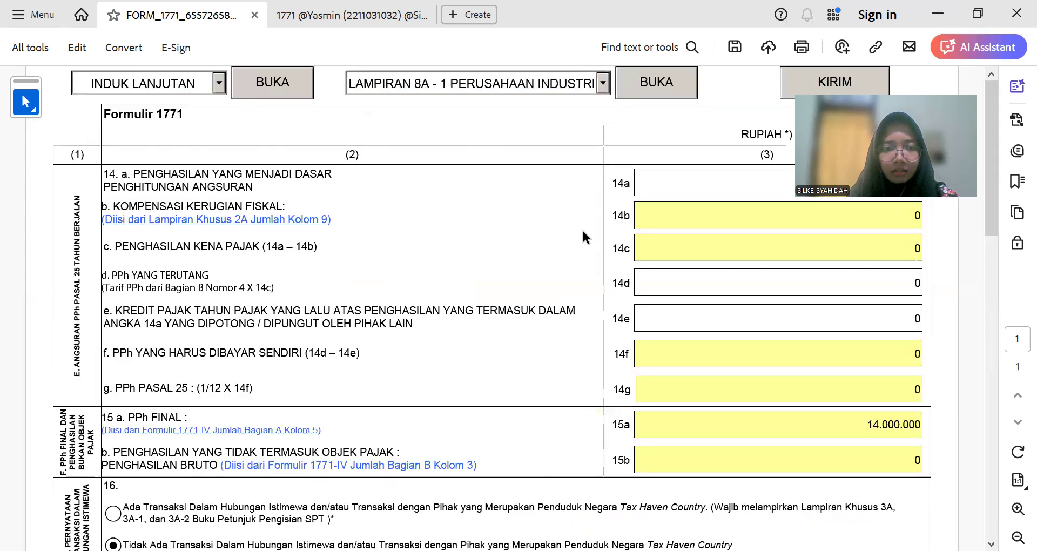
{"action": "scroll", "coordinate": [594, 259], "scroll_direction": "down", "scroll_amount": 15}
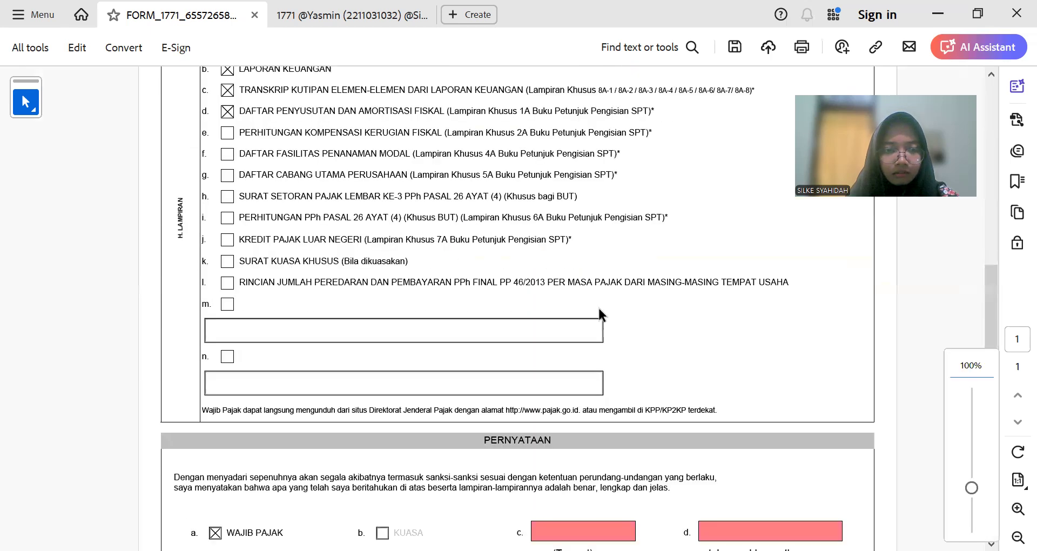
{"action": "scroll", "coordinate": [601, 311], "scroll_direction": "up", "scroll_amount": 15}
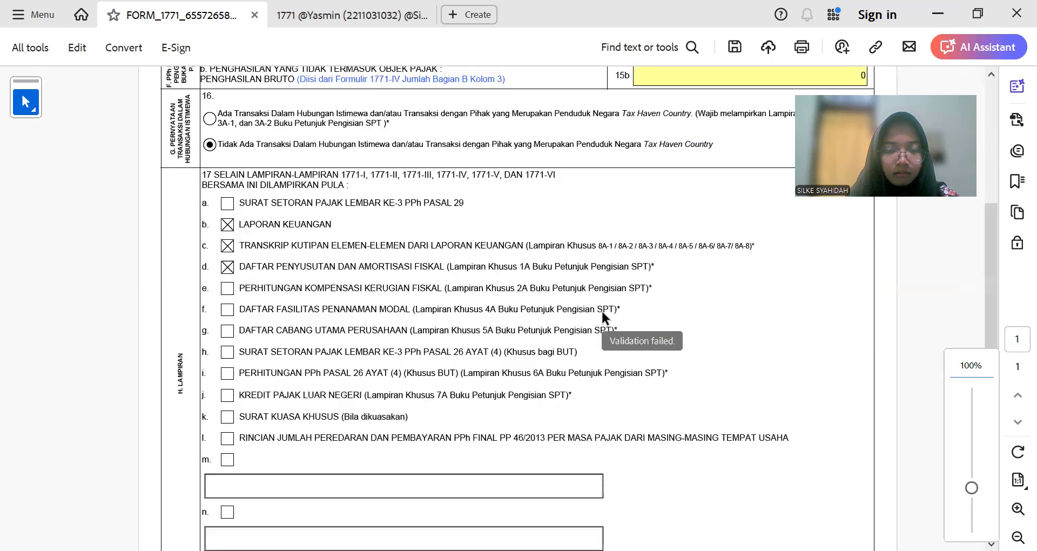
{"action": "scroll", "coordinate": [601, 311], "scroll_direction": "up", "scroll_amount": 5}
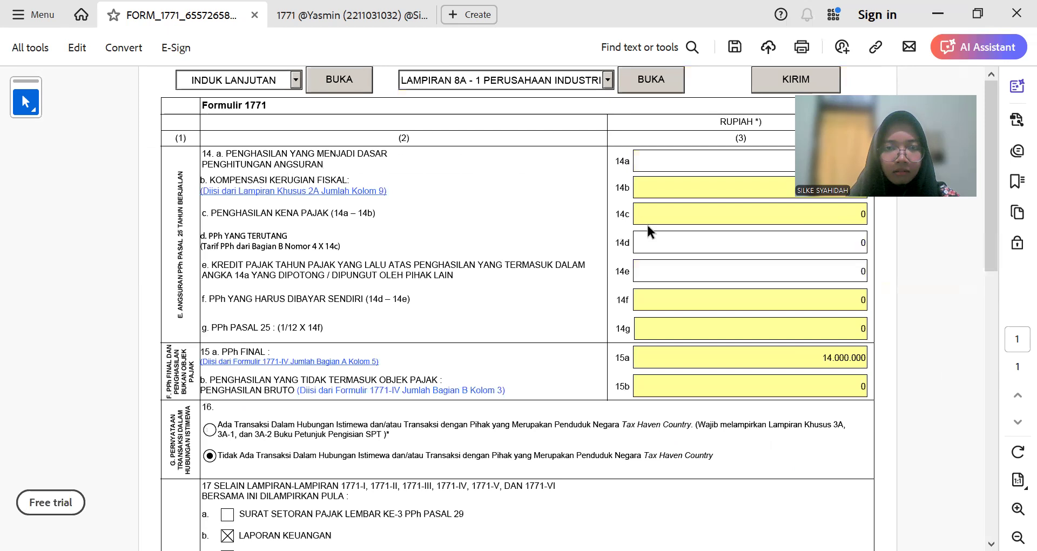
{"action": "scroll", "coordinate": [679, 217], "scroll_direction": "up", "scroll_amount": 2}
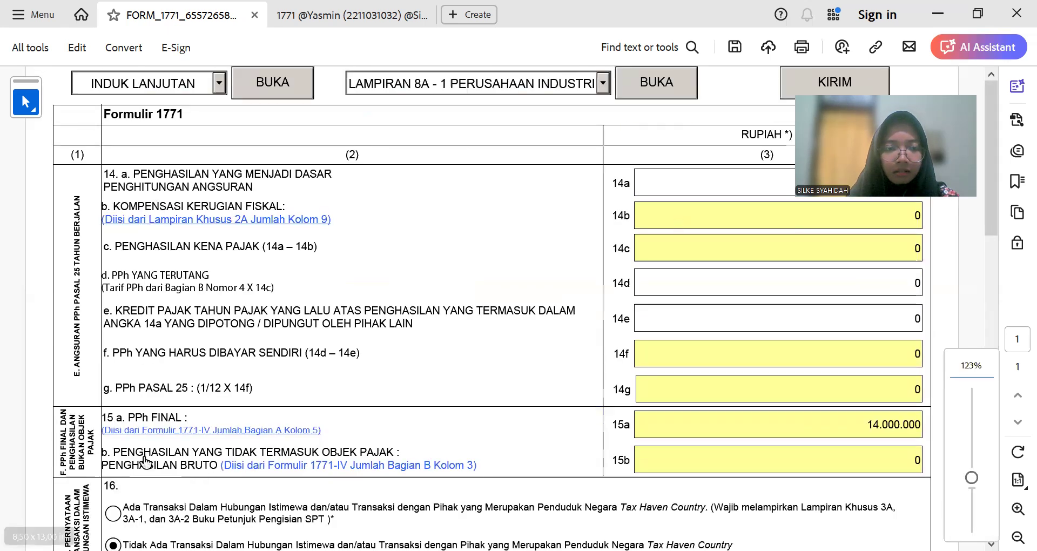
{"action": "scroll", "coordinate": [162, 453], "scroll_direction": "down", "scroll_amount": 3}
{"action": "scroll", "coordinate": [338, 407], "scroll_direction": "down", "scroll_amount": 10}
{"action": "left_click", "coordinate": [589, 272]}
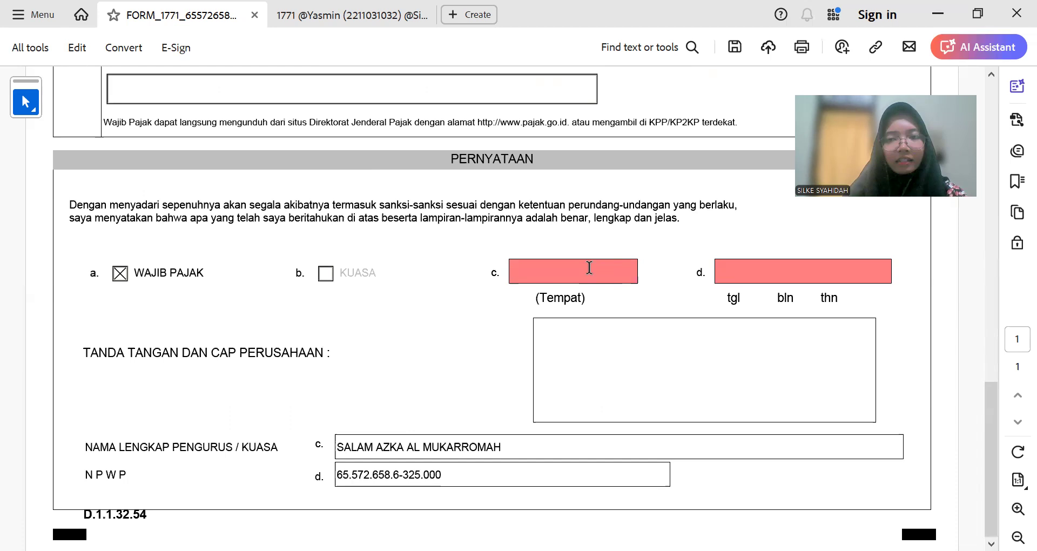
{"action": "scroll", "coordinate": [519, 259], "scroll_direction": "up", "scroll_amount": 15}
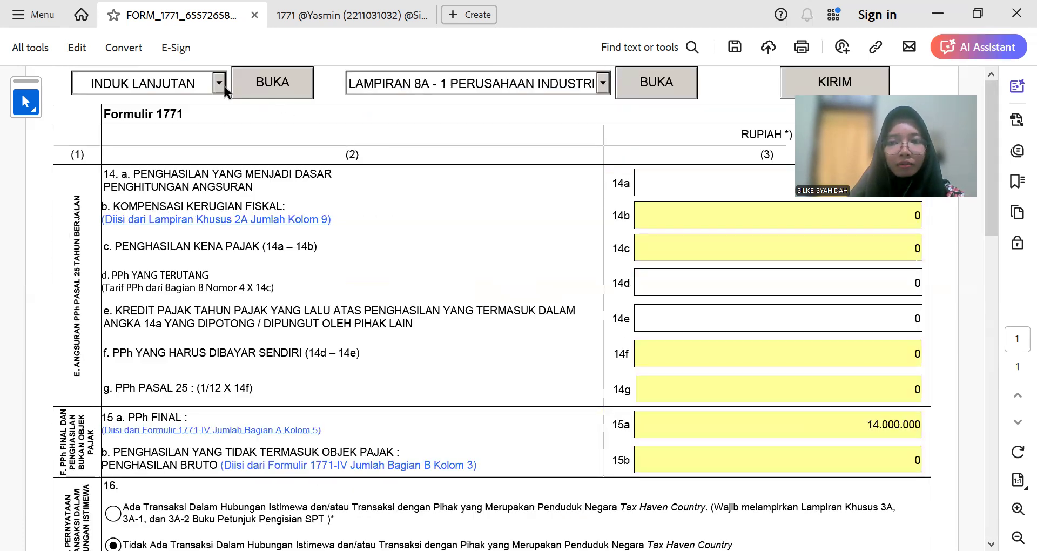
{"action": "scroll", "coordinate": [620, 329], "scroll_direction": "down", "scroll_amount": 15}
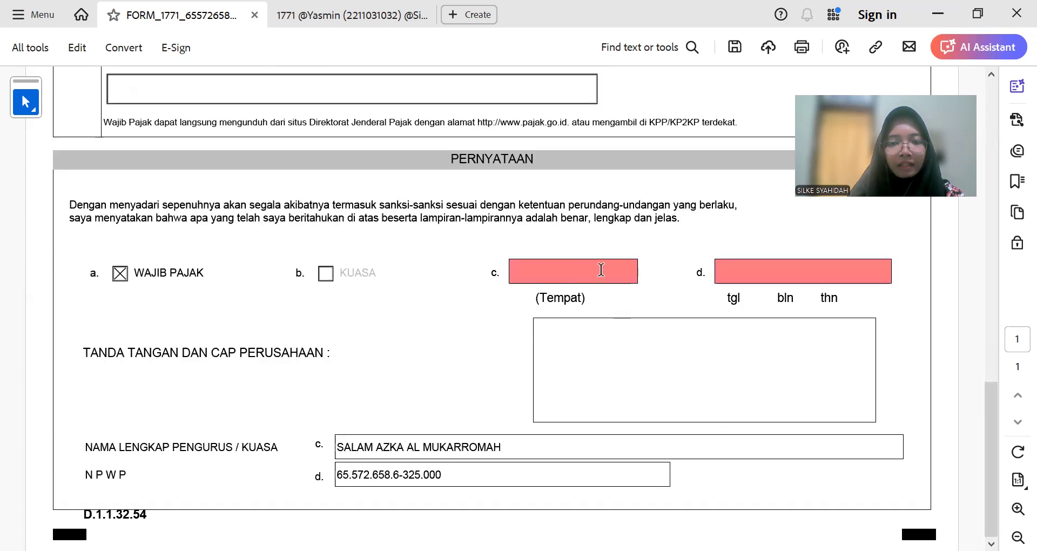
Step: Enter LAMPUNG SELATAN as the statement's place
{"action": "type", "text": "Banda"}
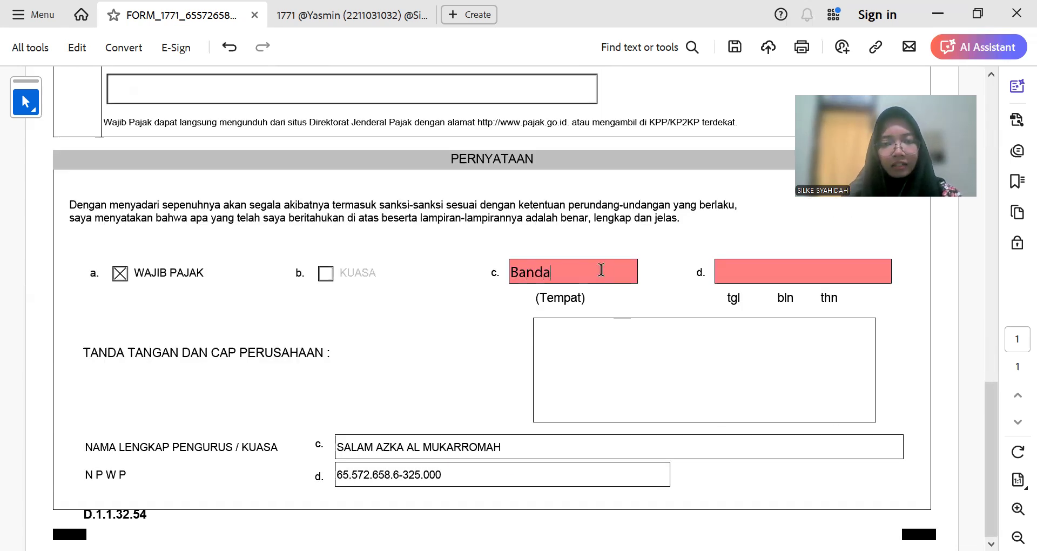
{"action": "type", "text": "r"}
{"action": "key", "text": "ctrl+a"}
{"action": "key", "text": "BackSpace"}
{"action": "type", "text": "Lam"}
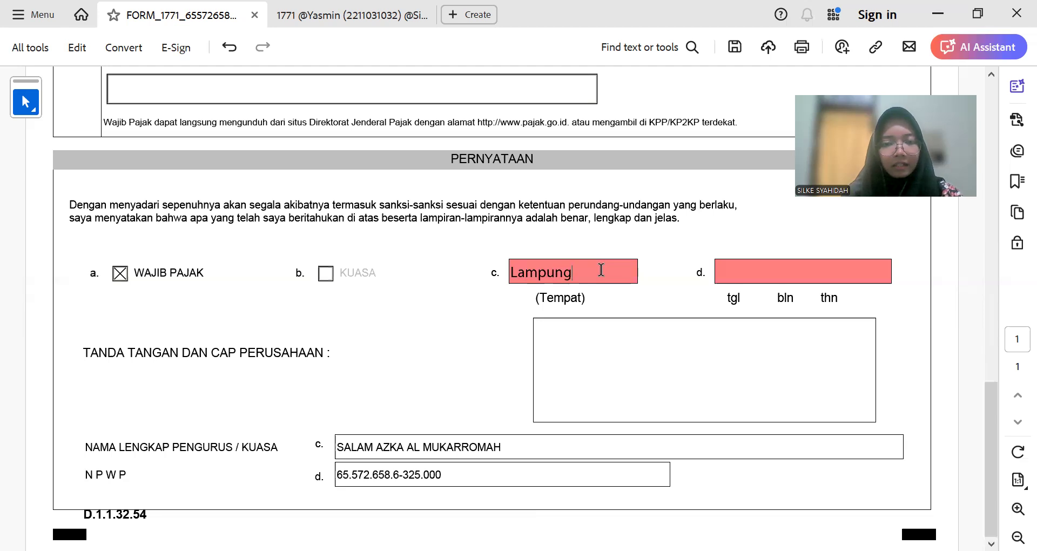
{"action": "key", "text": "Tab"}
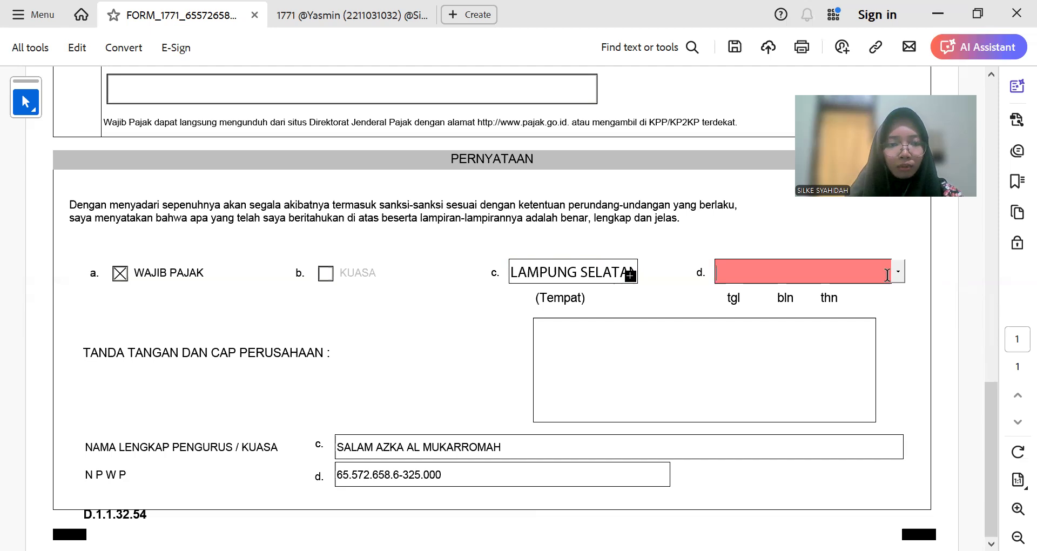
Step: Set the statement date to 15/04/2024 using the calendar picker
{"action": "left_click", "coordinate": [900, 274]}
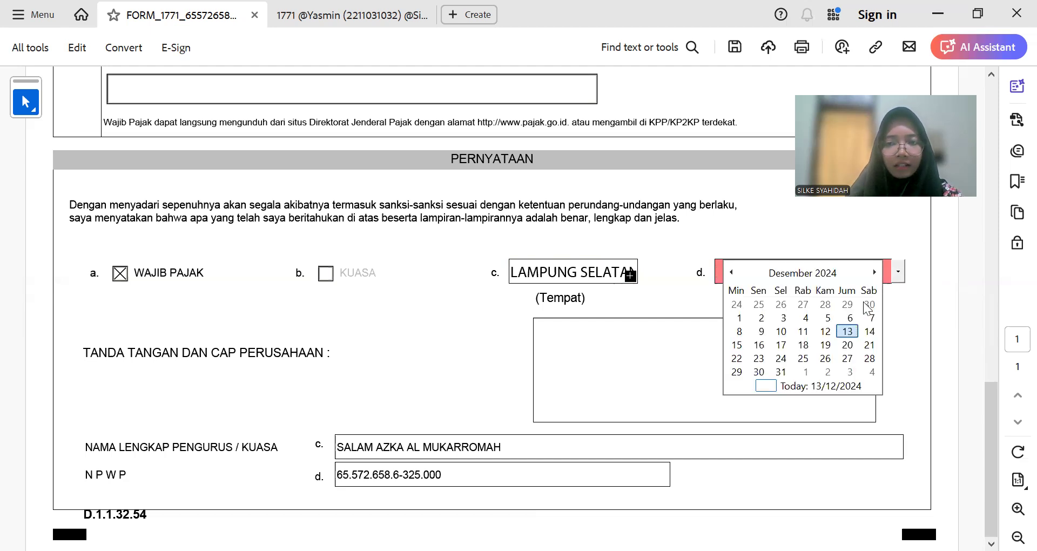
{"action": "left_click", "coordinate": [729, 273]}
{"action": "left_click", "coordinate": [729, 273]}
{"action": "left_click", "coordinate": [729, 273]}
{"action": "left_click", "coordinate": [729, 273]}
{"action": "left_click", "coordinate": [727, 272]}
{"action": "left_click", "coordinate": [727, 272]}
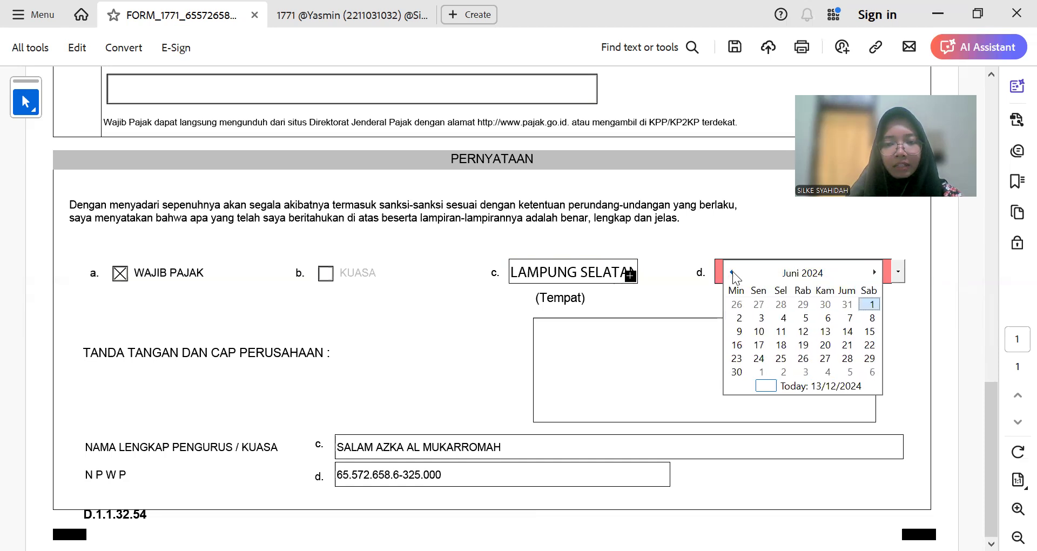
{"action": "left_click", "coordinate": [732, 272]}
{"action": "left_click", "coordinate": [732, 272]}
{"action": "left_click", "coordinate": [731, 271]}
{"action": "left_click", "coordinate": [873, 271]}
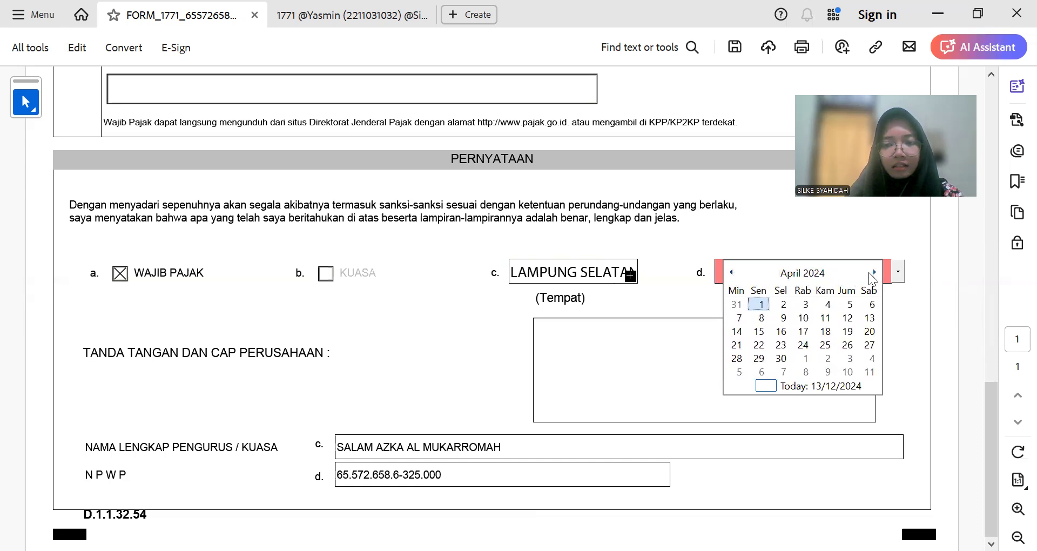
{"action": "left_click", "coordinate": [760, 332]}
{"action": "scroll", "coordinate": [617, 348], "scroll_direction": "up", "scroll_amount": 4}
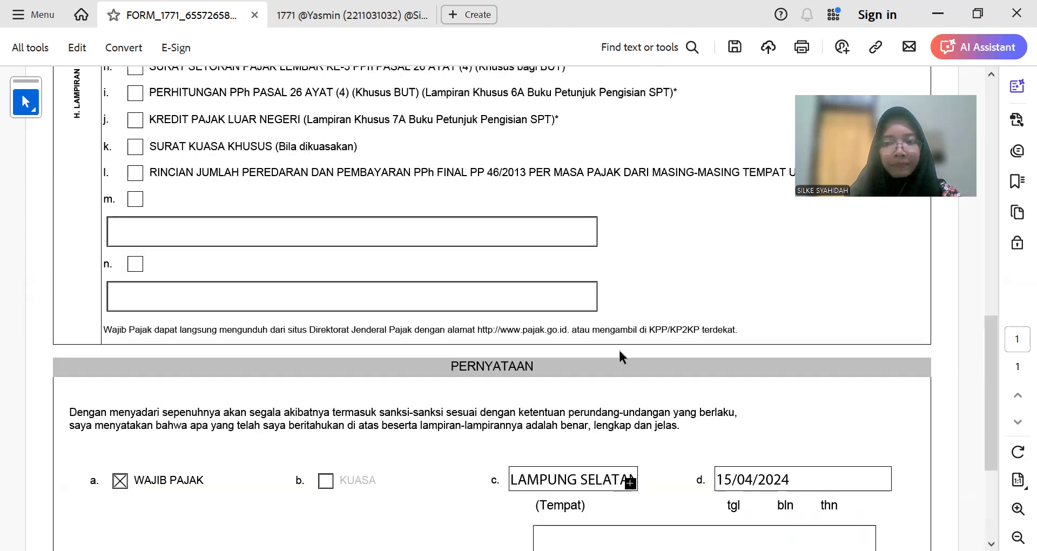
{"action": "scroll", "coordinate": [618, 349], "scroll_direction": "up", "scroll_amount": 14}
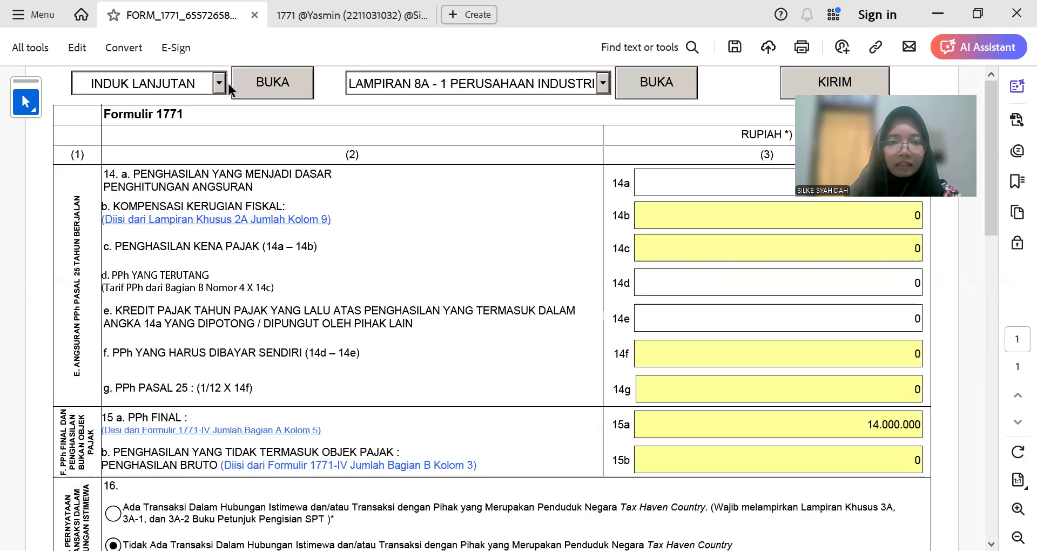
Step: Open the main INDUK page of form 1771 and shrink the view to 100%
{"action": "left_click", "coordinate": [218, 83]}
{"action": "left_click", "coordinate": [201, 103]}
{"action": "left_click", "coordinate": [295, 87]}
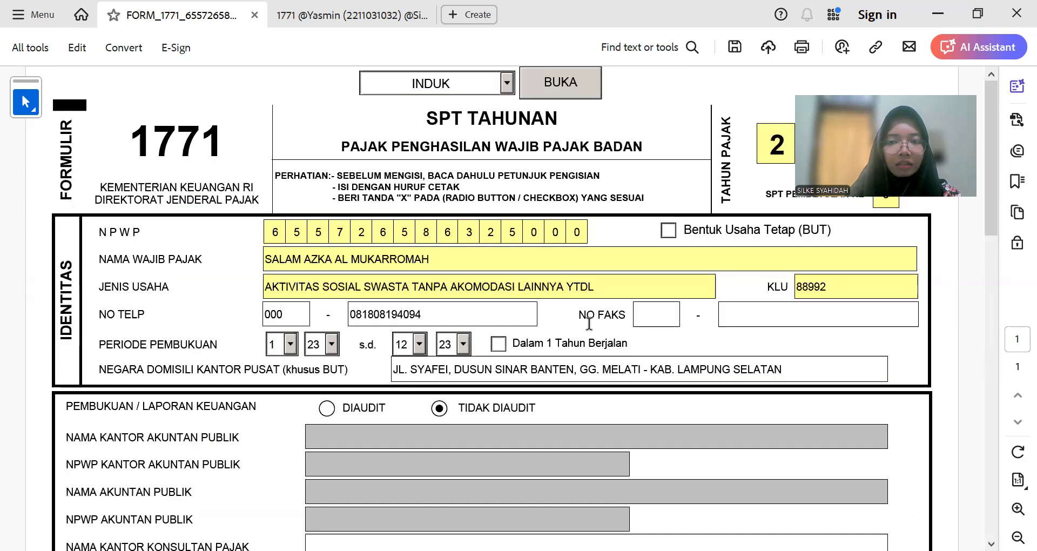
{"action": "key", "text": "ctrl+minus"}
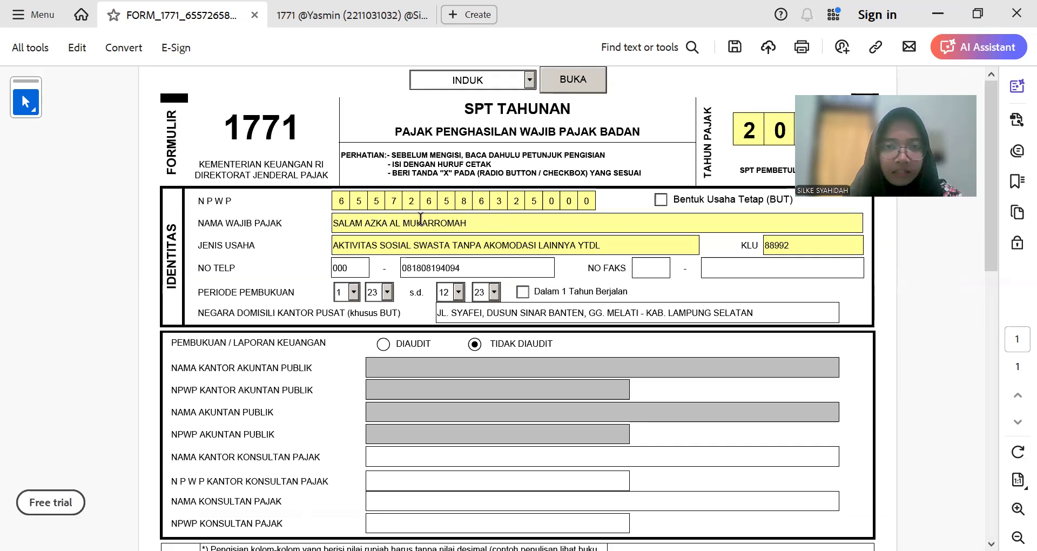
Step: Scroll up and down through the INDUK page's identity section to review it
{"action": "scroll", "coordinate": [369, 212], "scroll_direction": "down", "scroll_amount": 3}
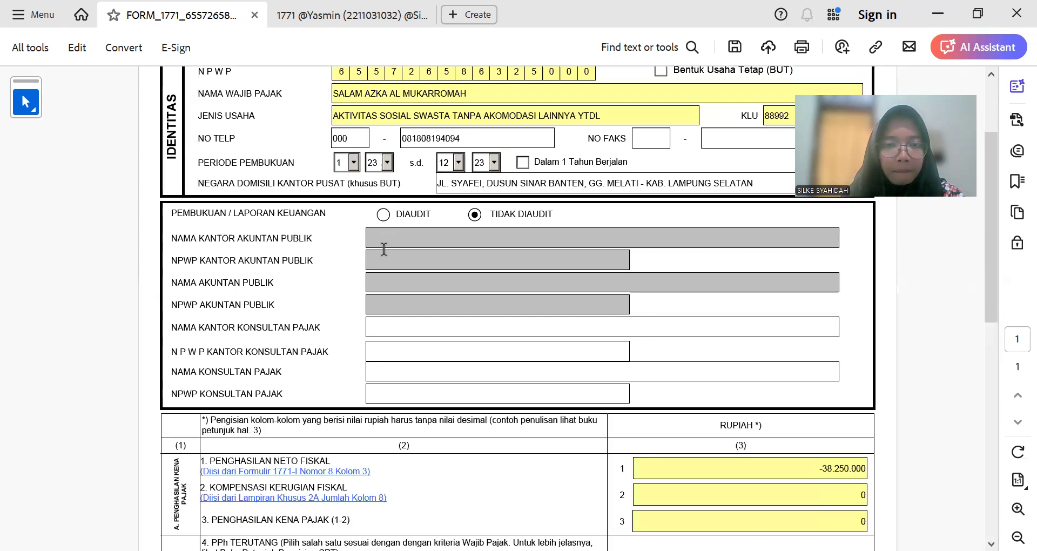
{"action": "scroll", "coordinate": [384, 248], "scroll_direction": "down", "scroll_amount": 10}
{"action": "scroll", "coordinate": [463, 211], "scroll_direction": "up", "scroll_amount": 12}
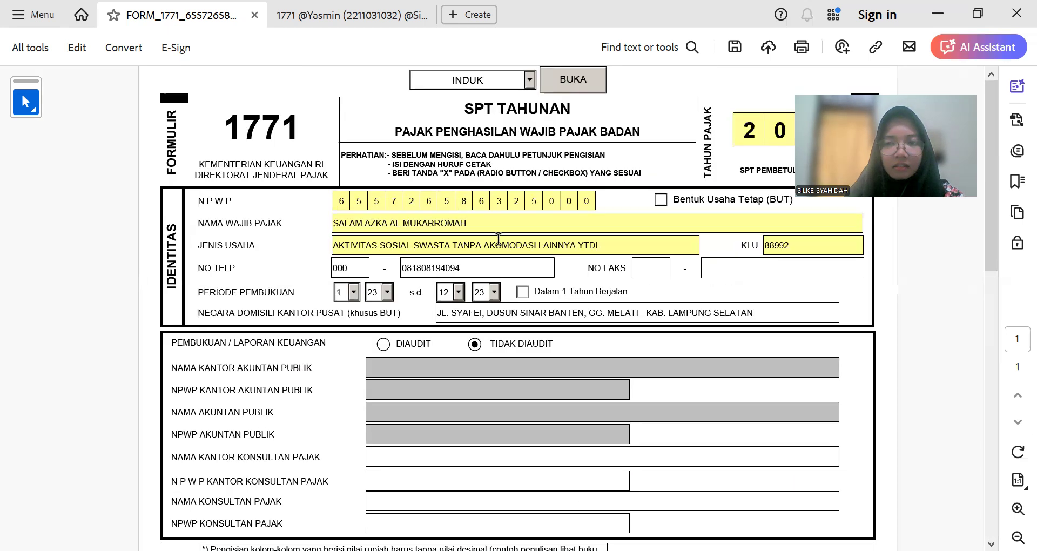
{"action": "scroll", "coordinate": [588, 342], "scroll_direction": "down", "scroll_amount": 1}
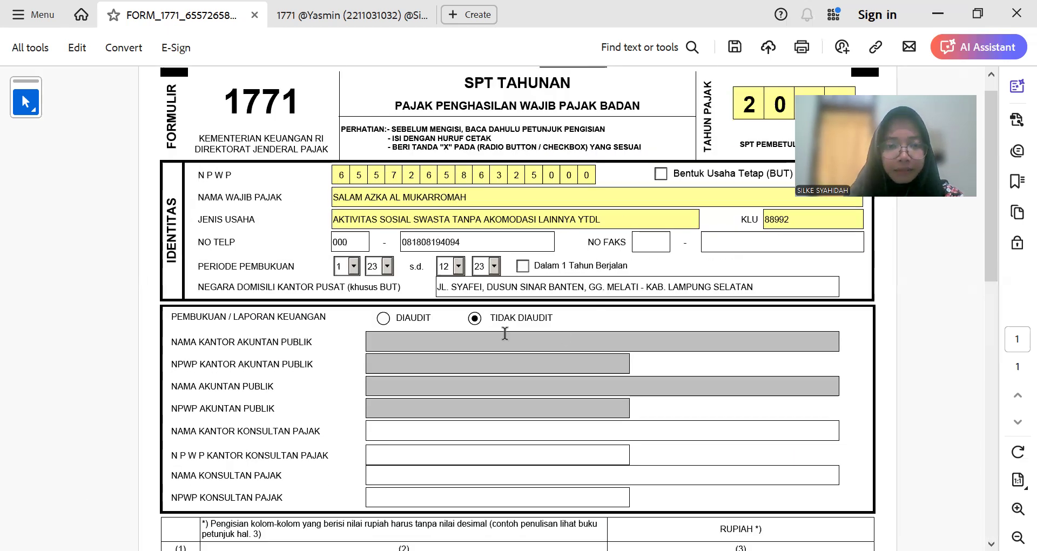
{"action": "scroll", "coordinate": [459, 324], "scroll_direction": "down", "scroll_amount": 2}
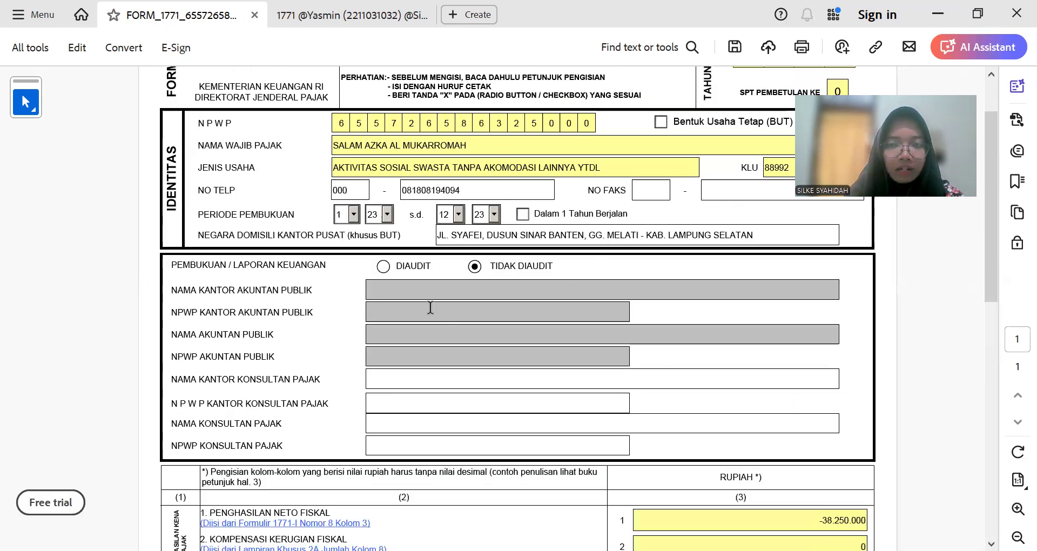
{"action": "scroll", "coordinate": [424, 294], "scroll_direction": "up", "scroll_amount": 3}
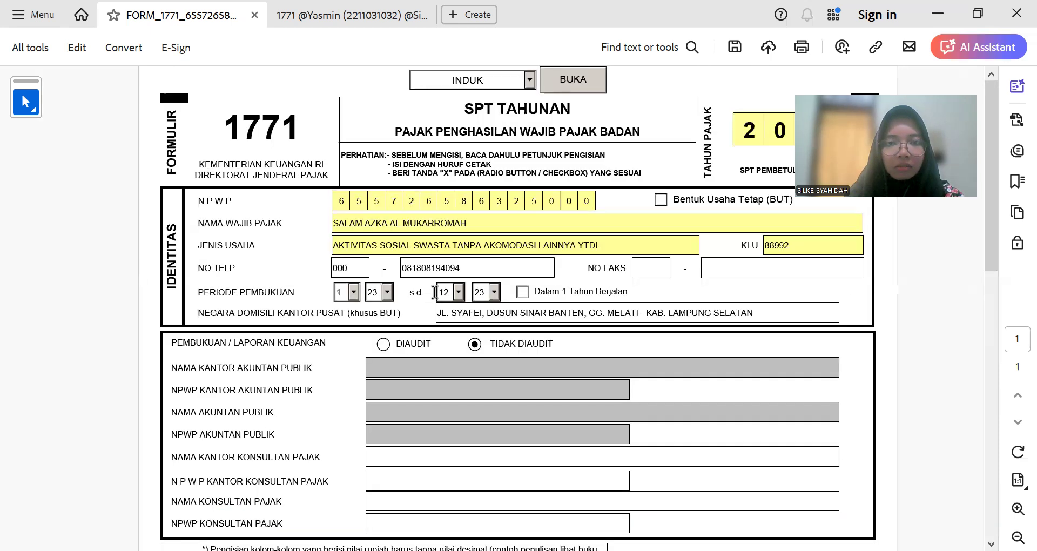
{"action": "scroll", "coordinate": [444, 297], "scroll_direction": "down", "scroll_amount": 2}
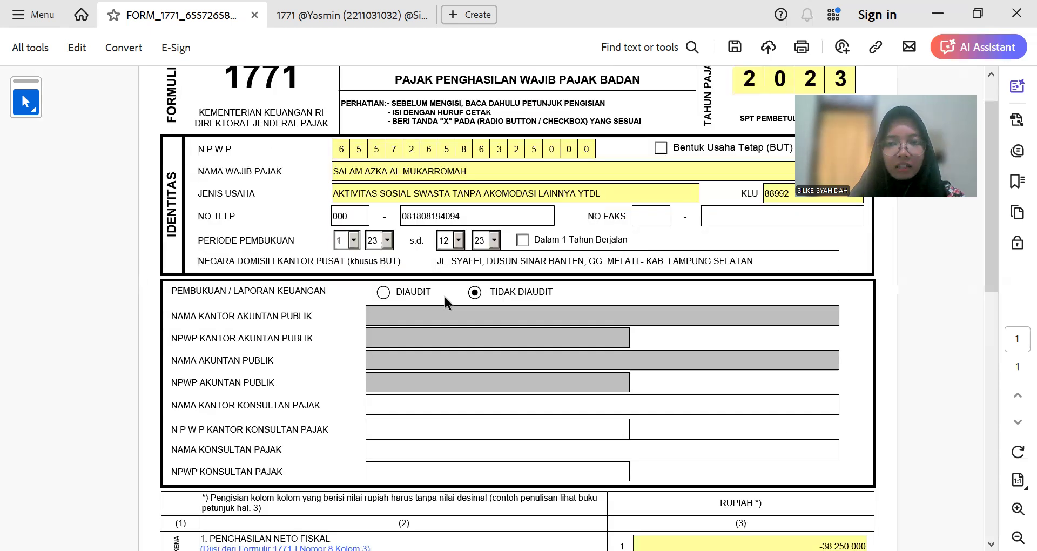
{"action": "scroll", "coordinate": [469, 319], "scroll_direction": "up", "scroll_amount": 2}
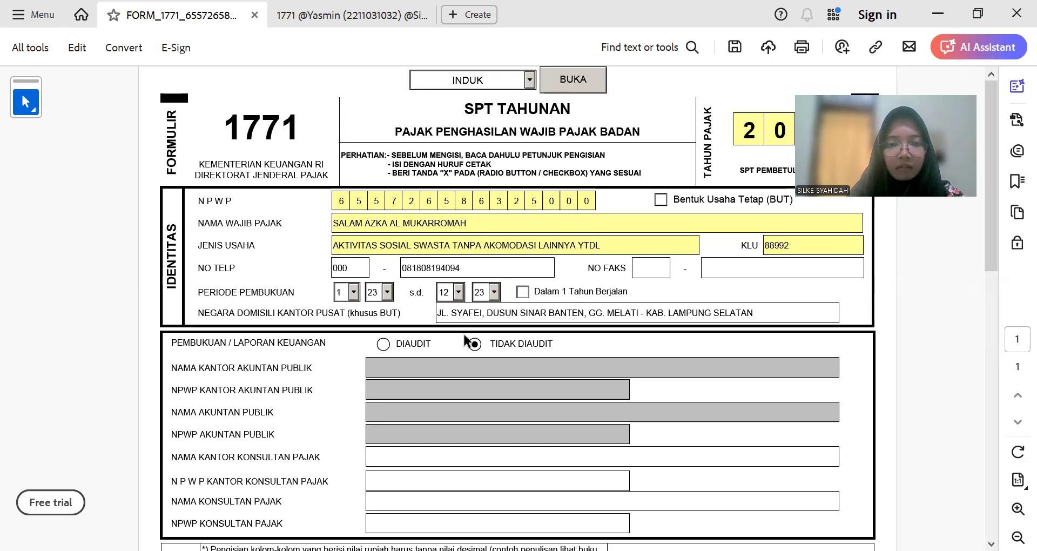
{"action": "scroll", "coordinate": [463, 331], "scroll_direction": "up", "scroll_amount": 4}
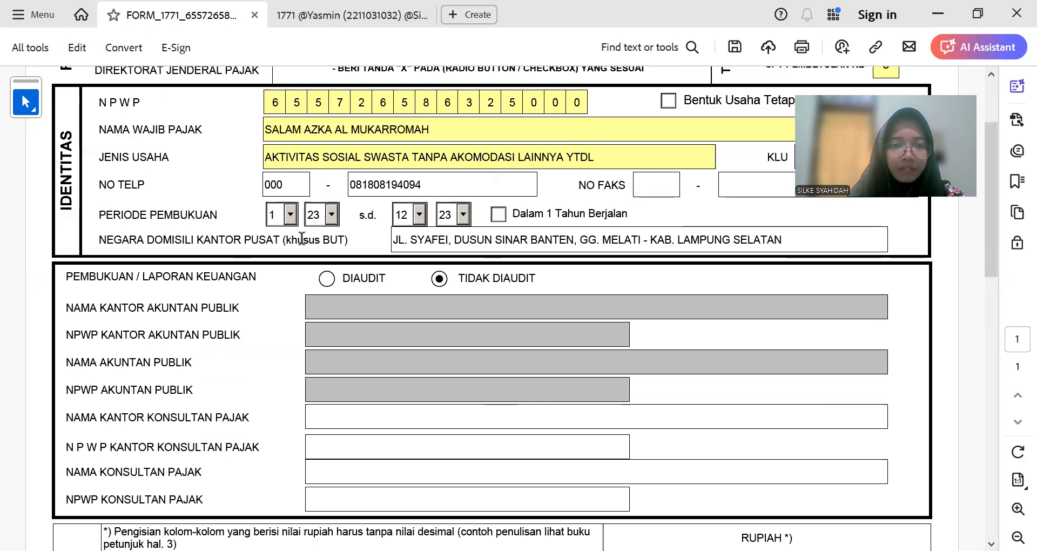
{"action": "scroll", "coordinate": [313, 329], "scroll_direction": "up", "scroll_amount": 4}
{"action": "scroll", "coordinate": [322, 369], "scroll_direction": "up", "scroll_amount": 1}
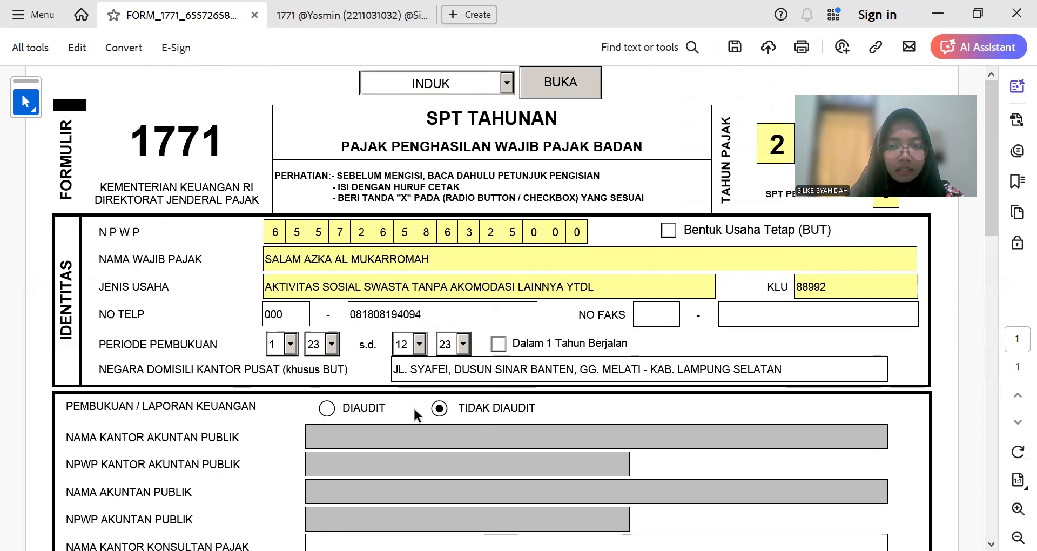
{"action": "scroll", "coordinate": [416, 415], "scroll_direction": "down", "scroll_amount": 5}
Step: Check the public accountant office field and row 2 loss compensation, down to net fiscal income -38.250.000
{"action": "left_click", "coordinate": [344, 261]}
{"action": "scroll", "coordinate": [311, 317], "scroll_direction": "down", "scroll_amount": 1}
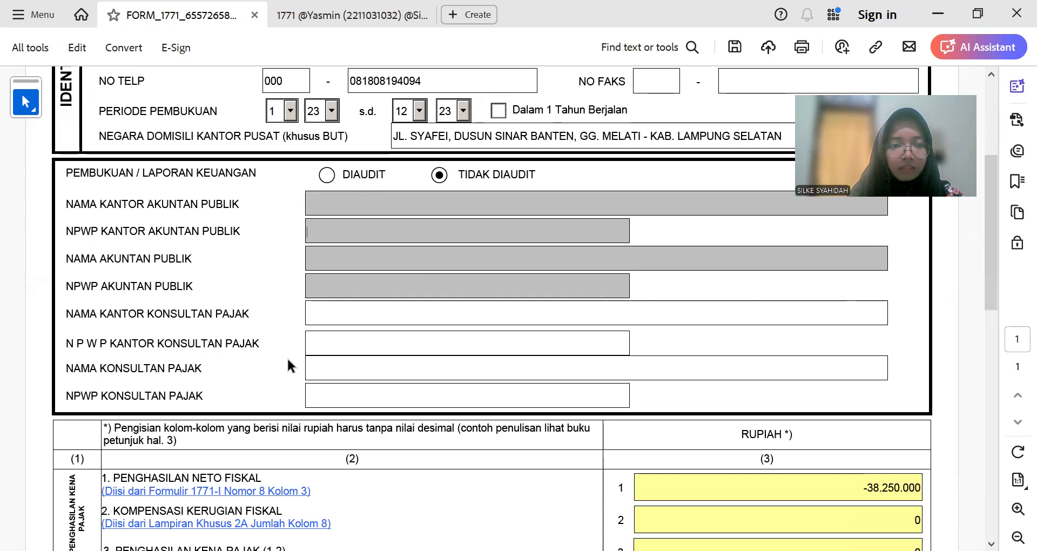
{"action": "scroll", "coordinate": [301, 359], "scroll_direction": "down", "scroll_amount": 3}
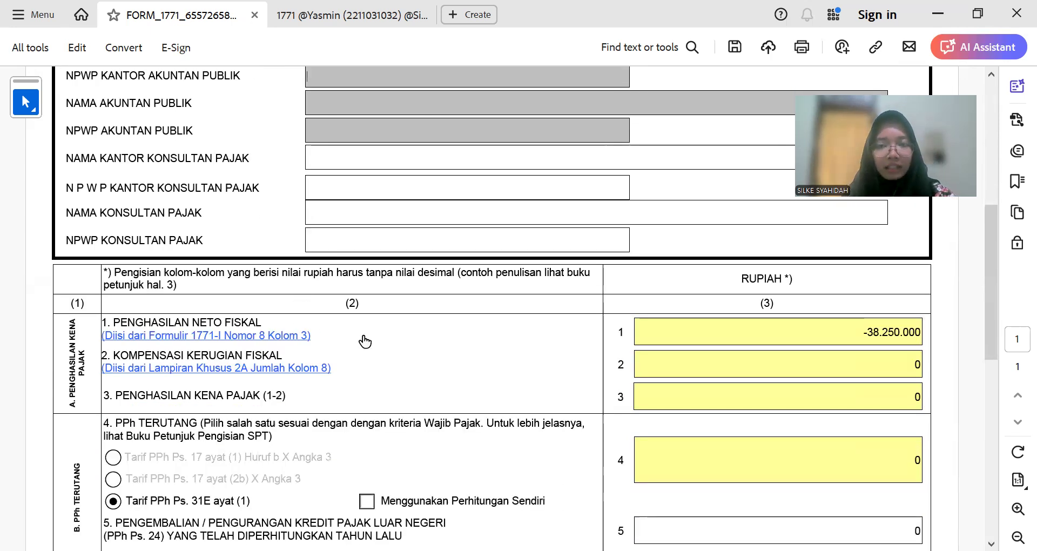
{"action": "scroll", "coordinate": [361, 339], "scroll_direction": "down", "scroll_amount": 2}
{"action": "left_click", "coordinate": [875, 282]}
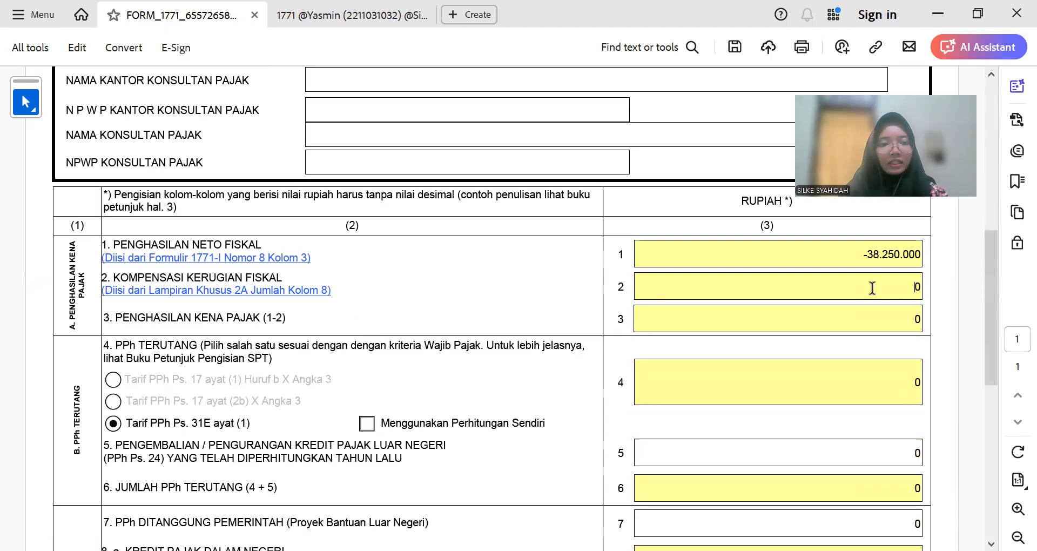
{"action": "scroll", "coordinate": [653, 307], "scroll_direction": "down", "scroll_amount": 1}
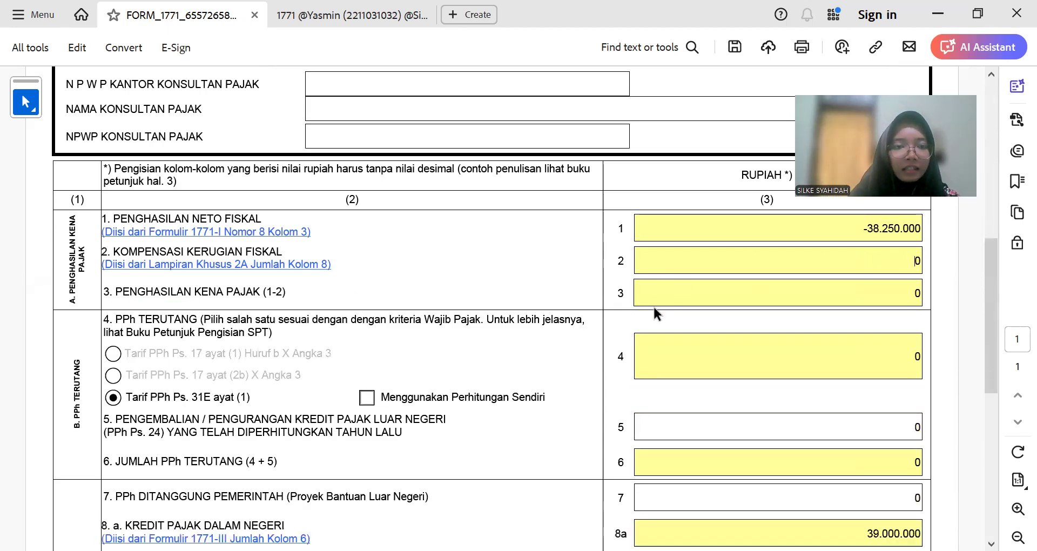
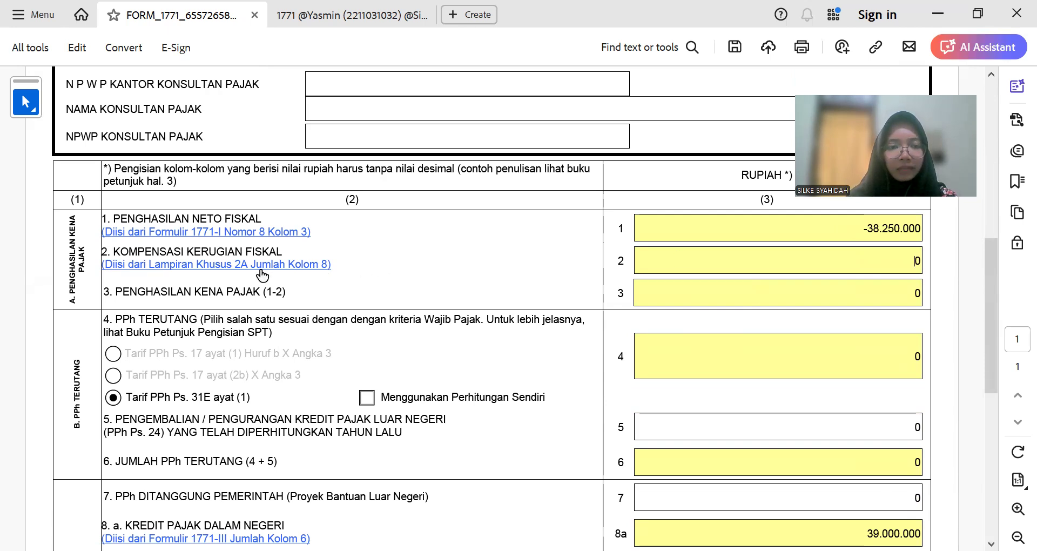
Step: Follow row 2's 'Diisi dari Lampiran Khusus 2A' link to the loss-compensation table
{"action": "left_click", "coordinate": [908, 251]}
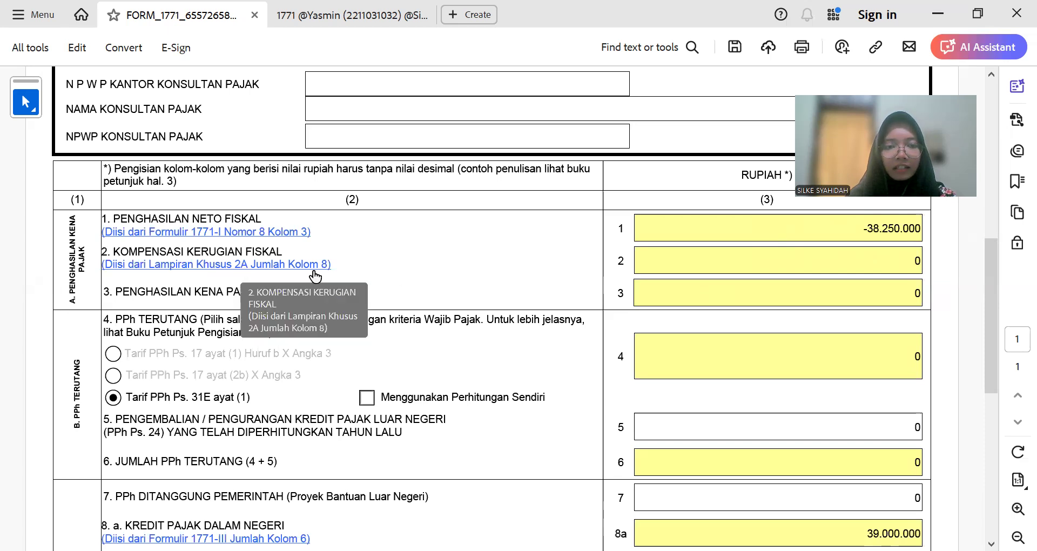
{"action": "left_click", "coordinate": [214, 270]}
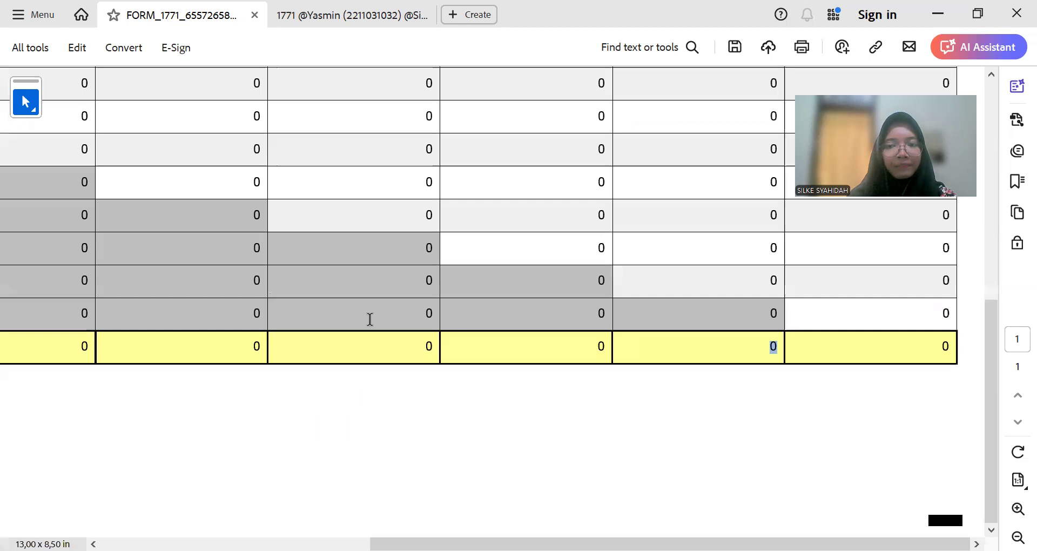
Step: Scroll through the all-zero Lampiran 2A table, then bring up Excel's Keterangan Lainnya notes sheet
{"action": "scroll", "coordinate": [370, 319], "scroll_direction": "down", "scroll_amount": 4}
{"action": "scroll", "coordinate": [370, 319], "scroll_direction": "up", "scroll_amount": 4}
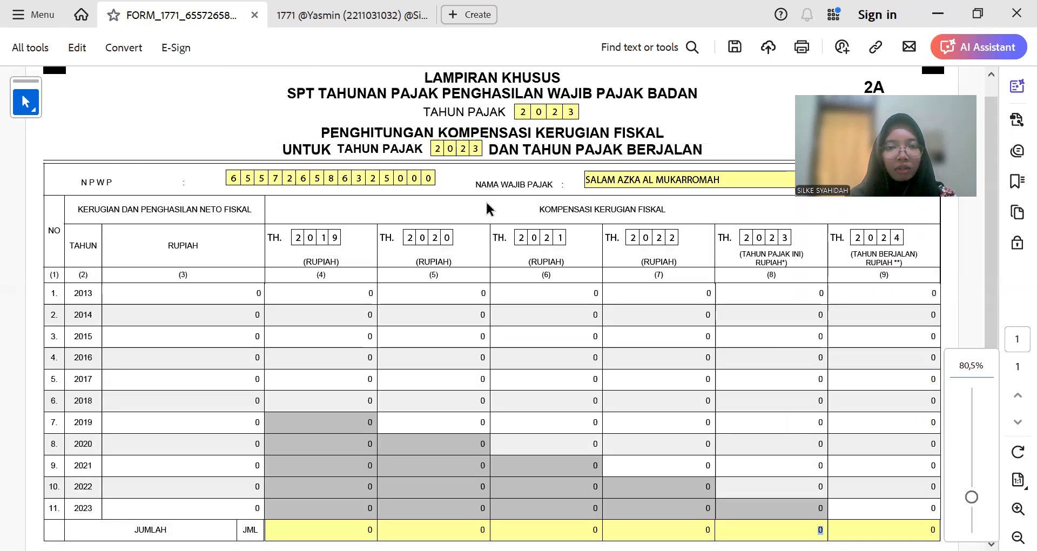
{"action": "scroll", "coordinate": [540, 281], "scroll_direction": "up", "scroll_amount": 1}
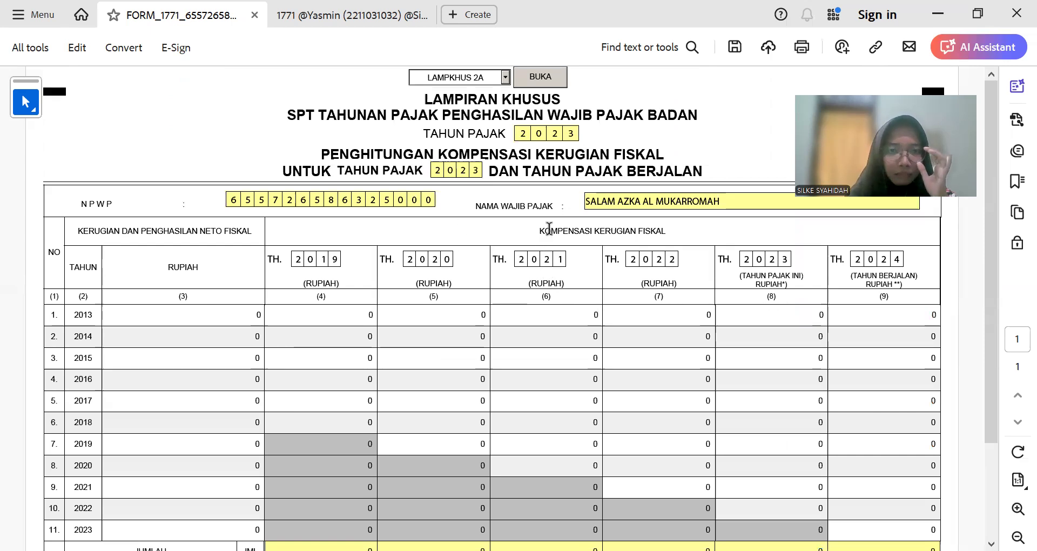
{"action": "scroll", "coordinate": [542, 279], "scroll_direction": "down", "scroll_amount": 2}
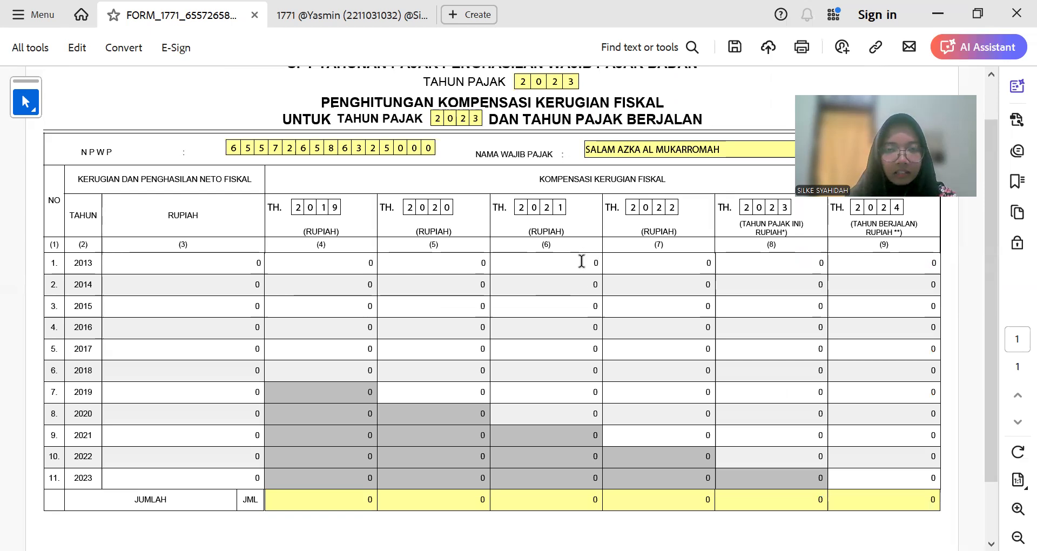
{"action": "scroll", "coordinate": [632, 303], "scroll_direction": "up", "scroll_amount": 2}
{"action": "scroll", "coordinate": [675, 318], "scroll_direction": "down", "scroll_amount": 2}
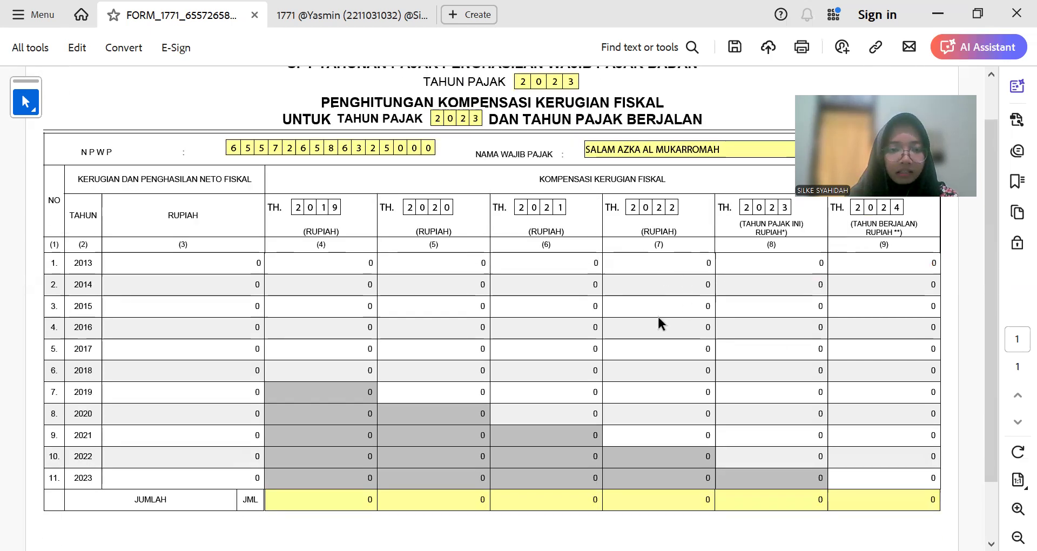
{"action": "key", "text": "alt+Tab"}
{"action": "key", "text": "ctrl+Page_Up"}
{"action": "key", "text": "ctrl+Page_Up"}
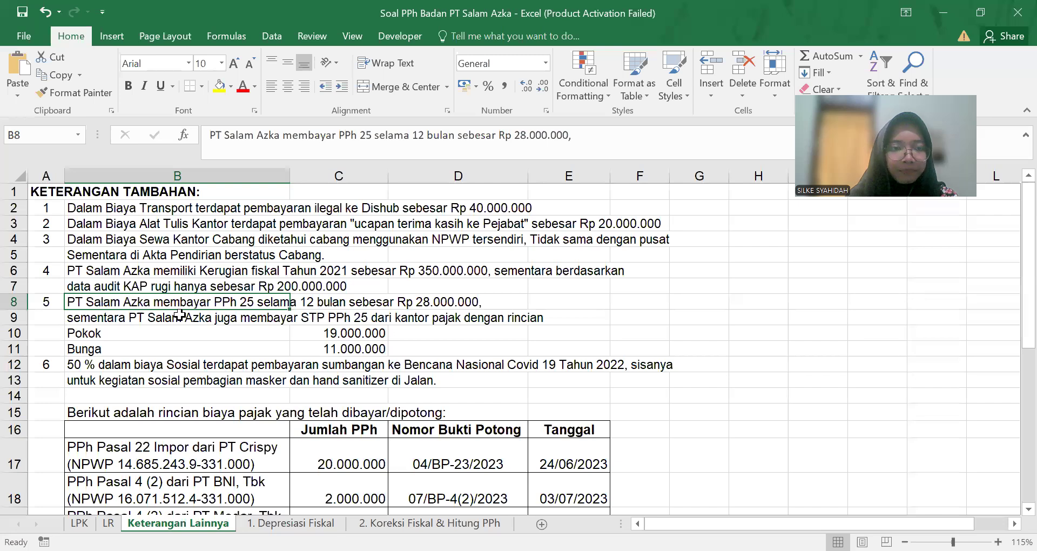
Step: Read the B6 note on the Rp 350.000.000 2021 fiscal loss, then return to Lampiran 2A
{"action": "key", "text": "Up"}
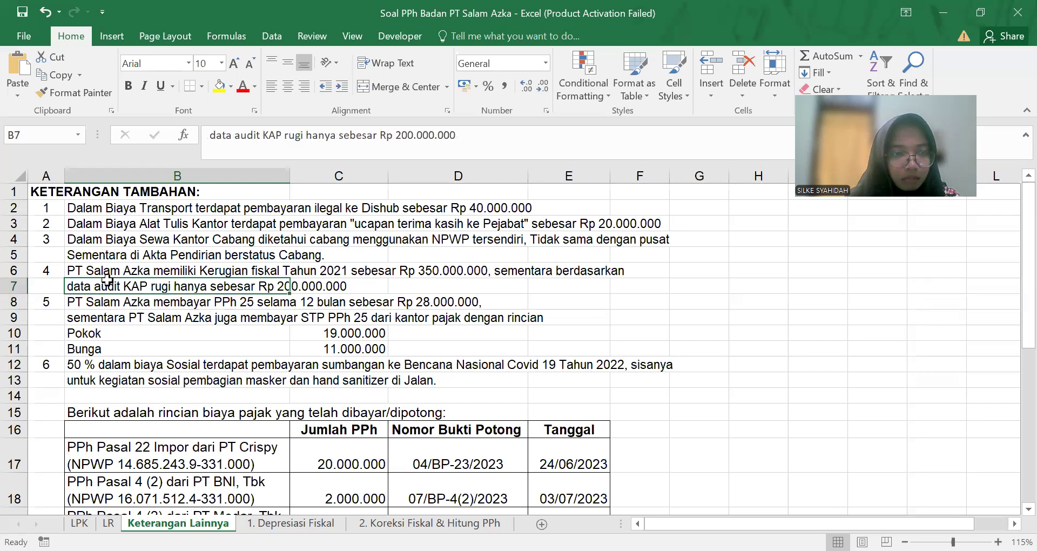
{"action": "left_click", "coordinate": [108, 272]}
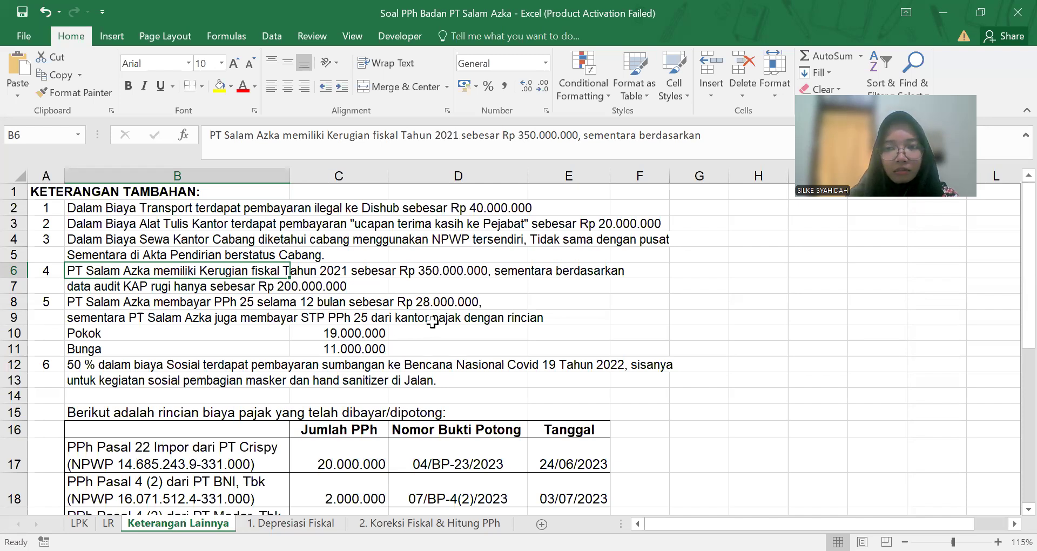
{"action": "key", "text": "alt+Tab"}
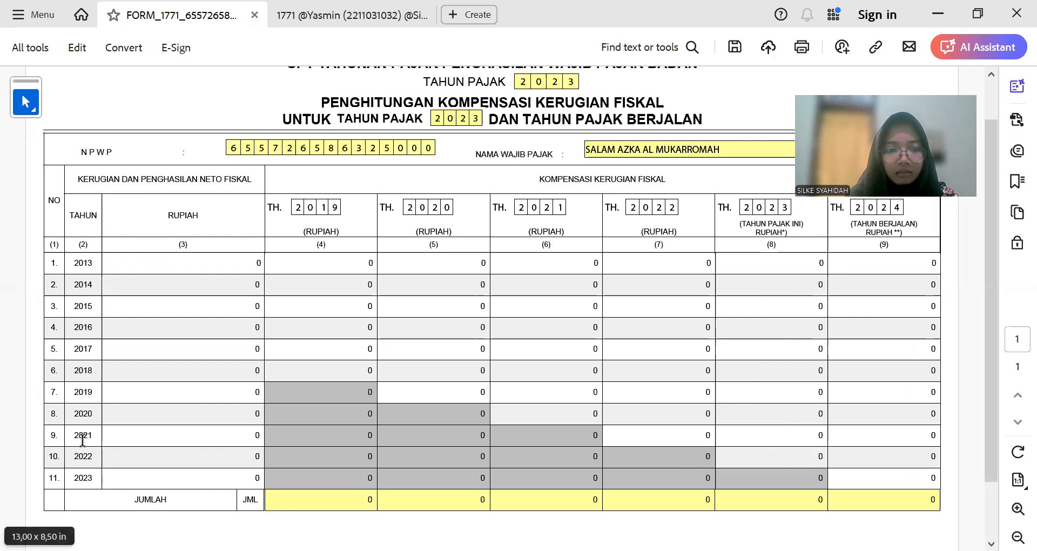
Step: Enter 350.000.000 as the 2021 loss compensated in the TH. 2023 column
{"action": "left_click", "coordinate": [777, 437]}
{"action": "type", "text": "35"}
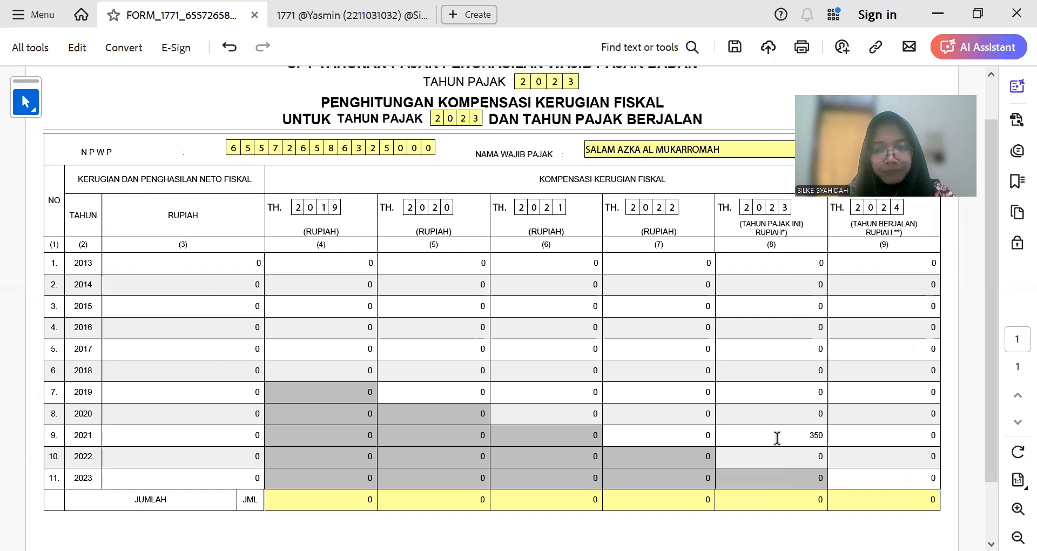
{"action": "type", "text": "0.000.00"}
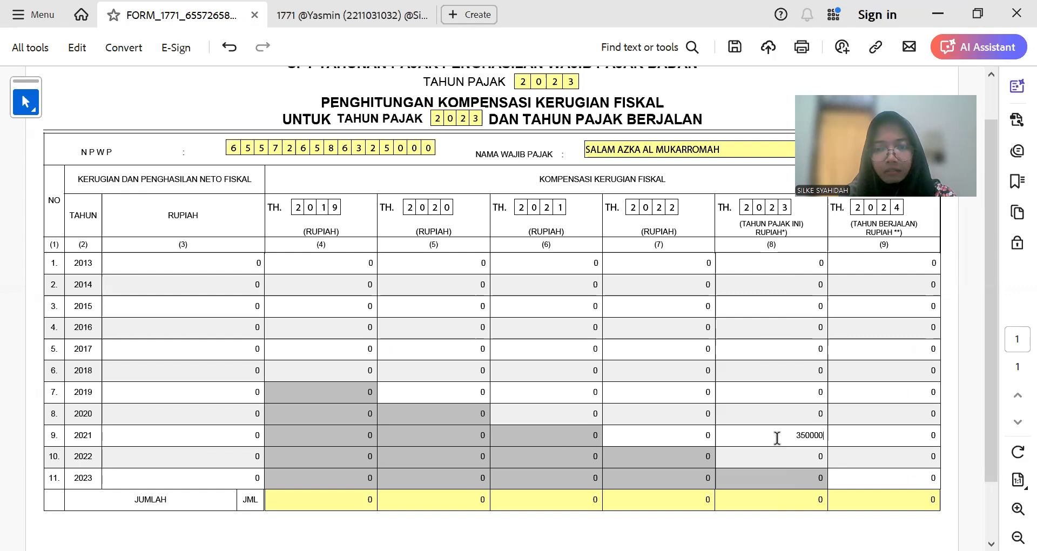
{"action": "key", "text": "Tab"}
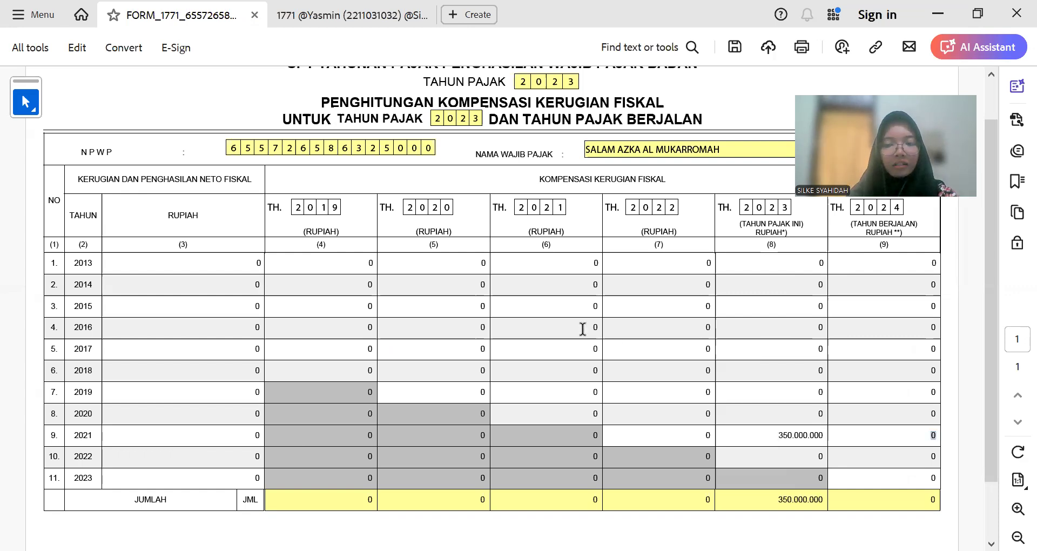
{"action": "scroll", "coordinate": [581, 329], "scroll_direction": "down", "scroll_amount": 2}
{"action": "scroll", "coordinate": [562, 305], "scroll_direction": "up", "scroll_amount": 3}
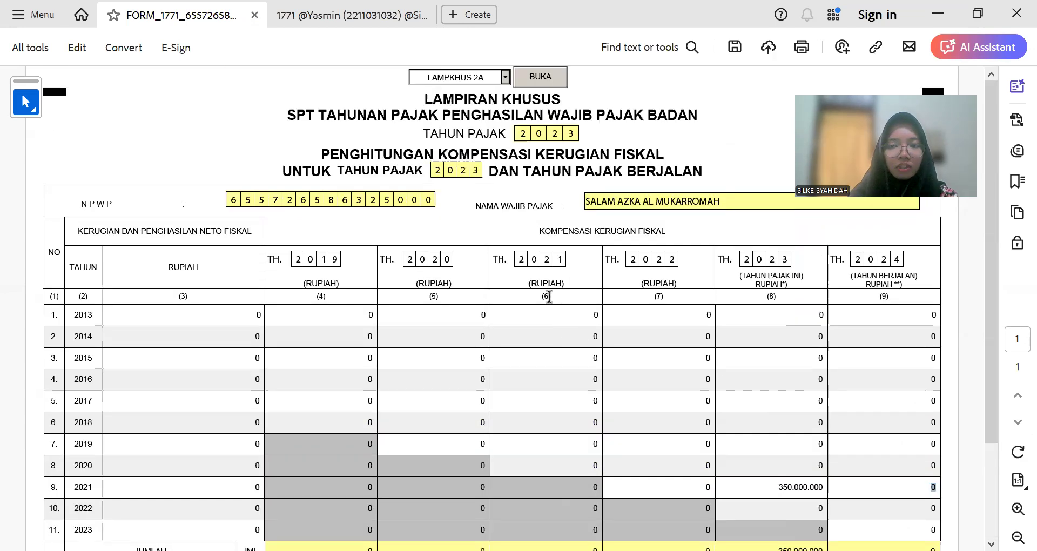
{"action": "left_click", "coordinate": [505, 77]}
{"action": "left_click", "coordinate": [490, 90]}
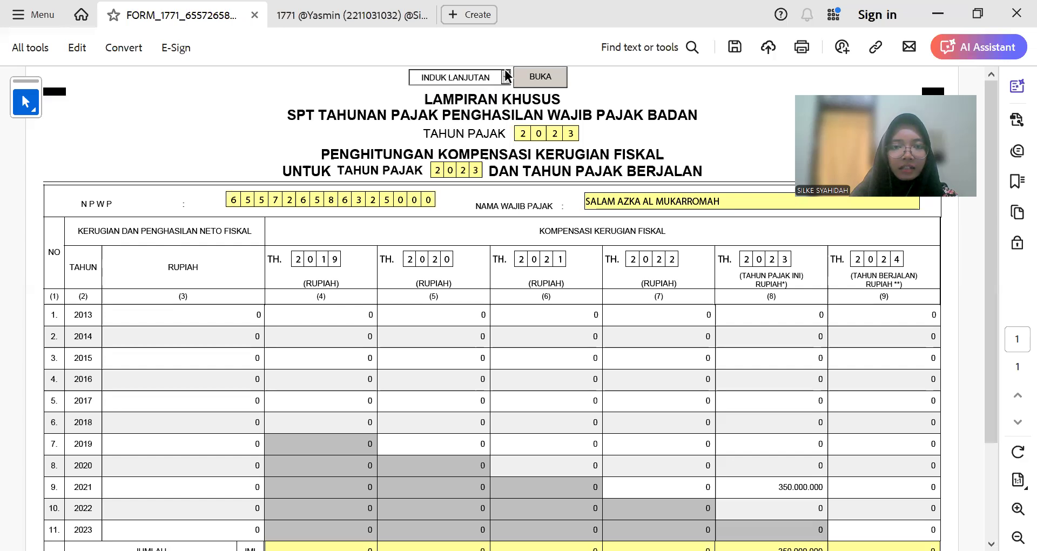
{"action": "left_click", "coordinate": [505, 77]}
{"action": "left_click", "coordinate": [457, 90]}
{"action": "left_click", "coordinate": [540, 76]}
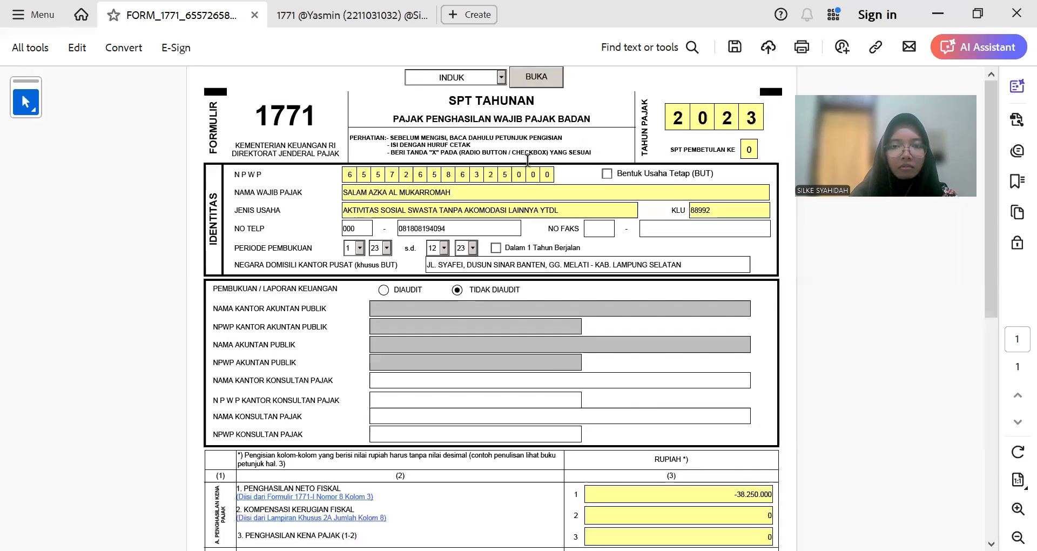
{"action": "scroll", "coordinate": [567, 293], "scroll_direction": "down", "scroll_amount": 2}
{"action": "scroll", "coordinate": [595, 308], "scroll_direction": "down", "scroll_amount": 3}
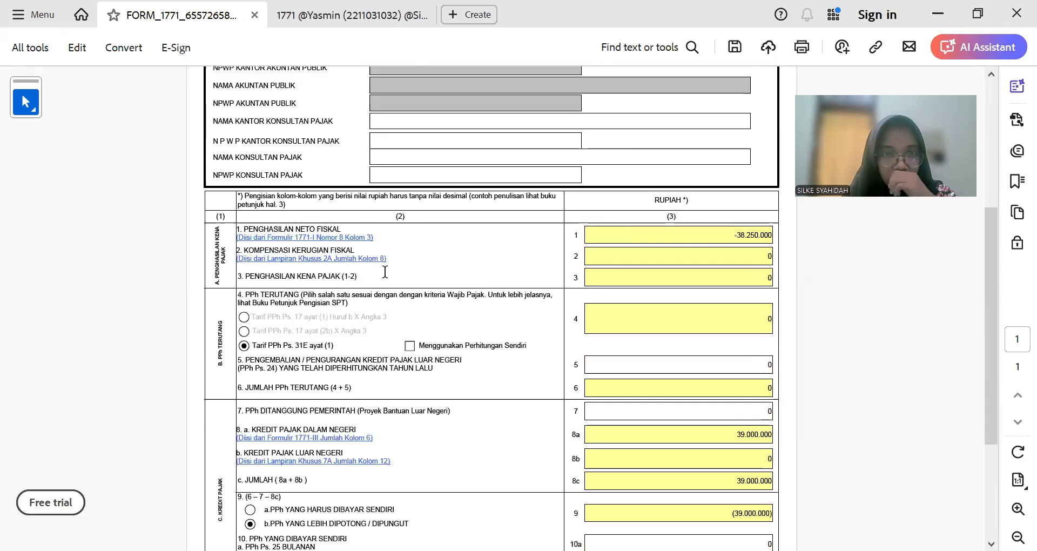
{"action": "scroll", "coordinate": [456, 308], "scroll_direction": "down", "scroll_amount": 3}
{"action": "scroll", "coordinate": [459, 312], "scroll_direction": "up", "scroll_amount": 4}
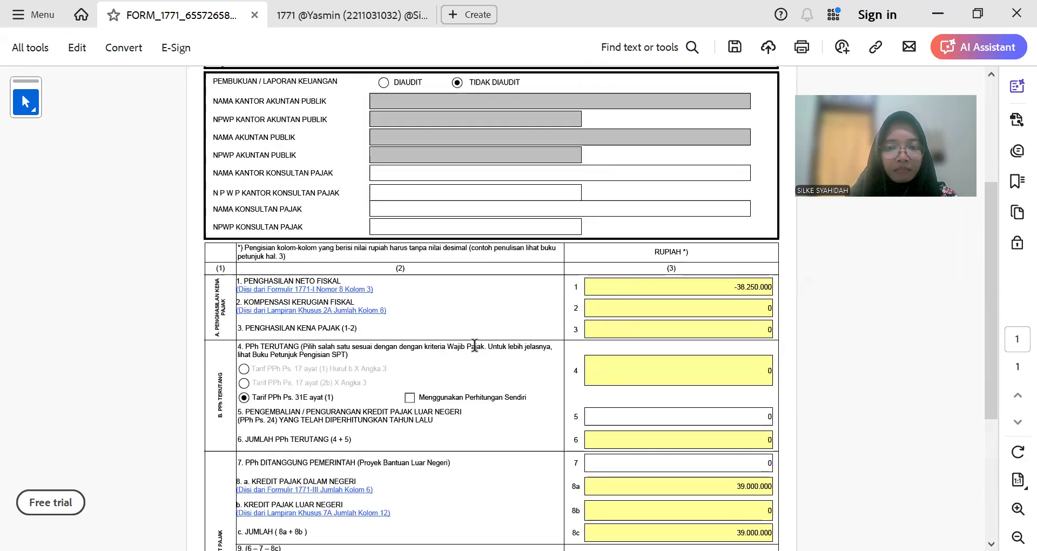
{"action": "scroll", "coordinate": [385, 346], "scroll_direction": "up", "scroll_amount": 1}
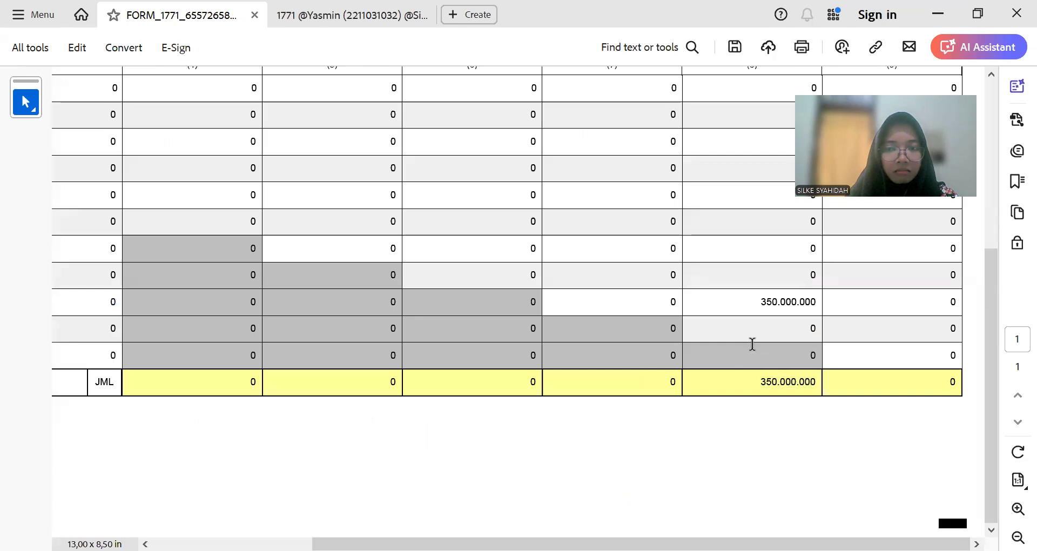
{"action": "scroll", "coordinate": [752, 344], "scroll_direction": "down", "scroll_amount": 1}
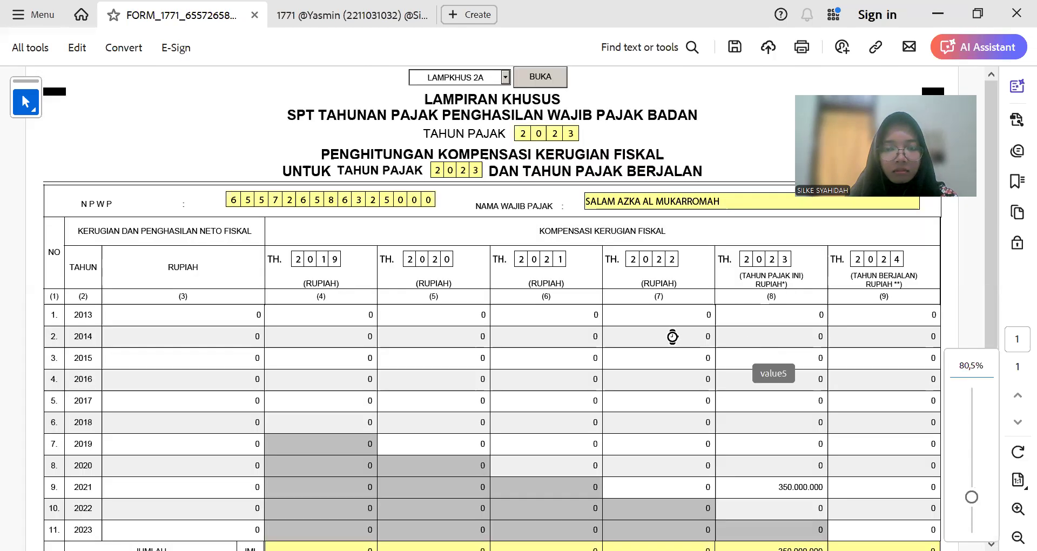
{"action": "scroll", "coordinate": [671, 335], "scroll_direction": "down", "scroll_amount": 3}
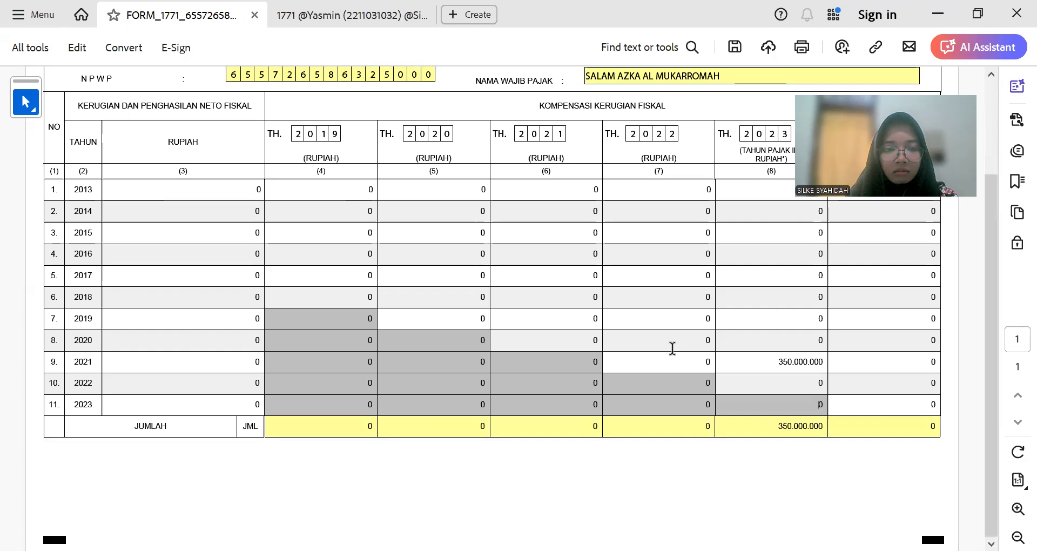
Step: Save the form and review taxable income 127.750.000 and tax due 26.654.263 on the main page
{"action": "left_click", "coordinate": [730, 53]}
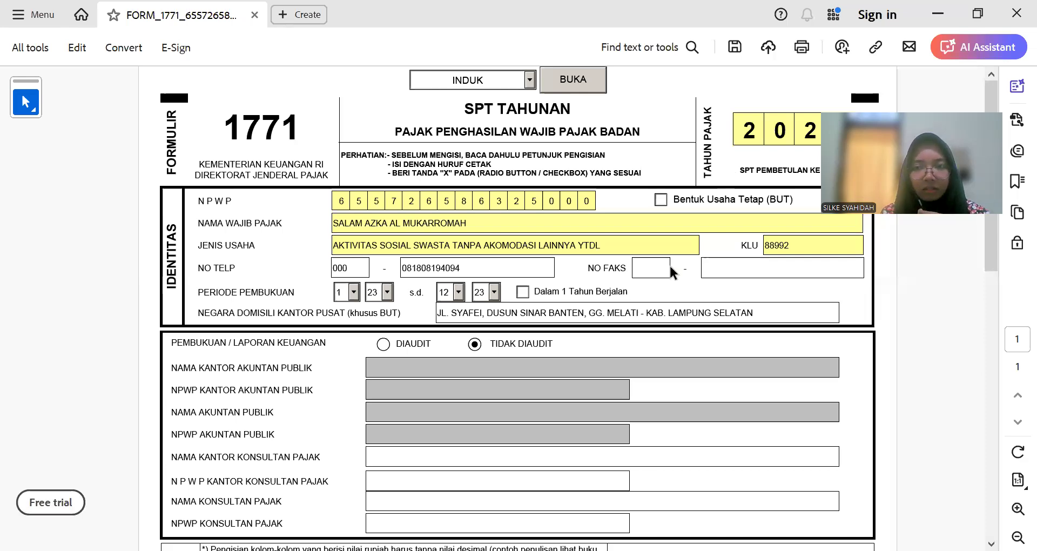
{"action": "scroll", "coordinate": [668, 295], "scroll_direction": "down", "scroll_amount": 3}
{"action": "scroll", "coordinate": [668, 294], "scroll_direction": "down", "scroll_amount": 7}
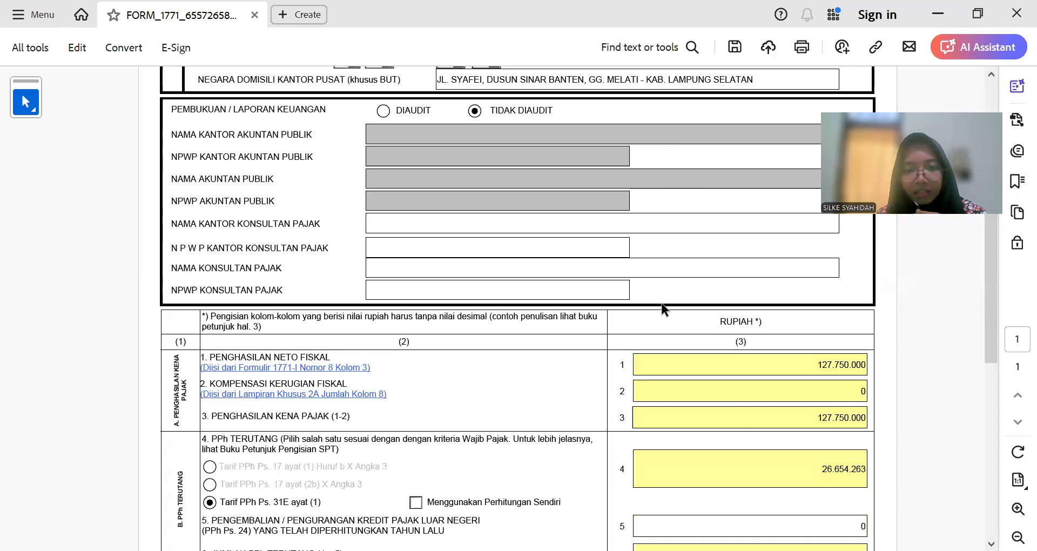
{"action": "scroll", "coordinate": [651, 307], "scroll_direction": "down", "scroll_amount": 1}
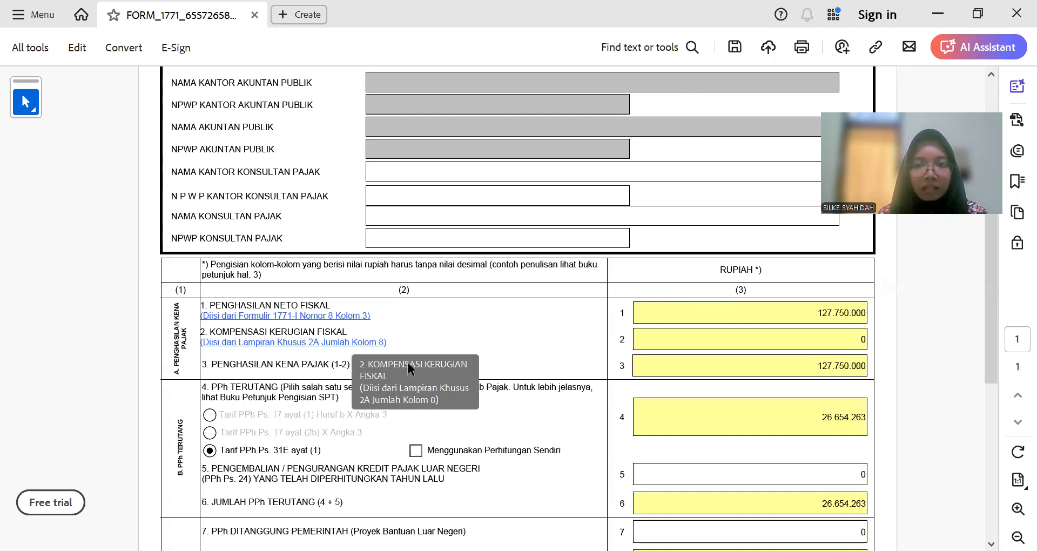
{"action": "key", "text": "alt+Tab"}
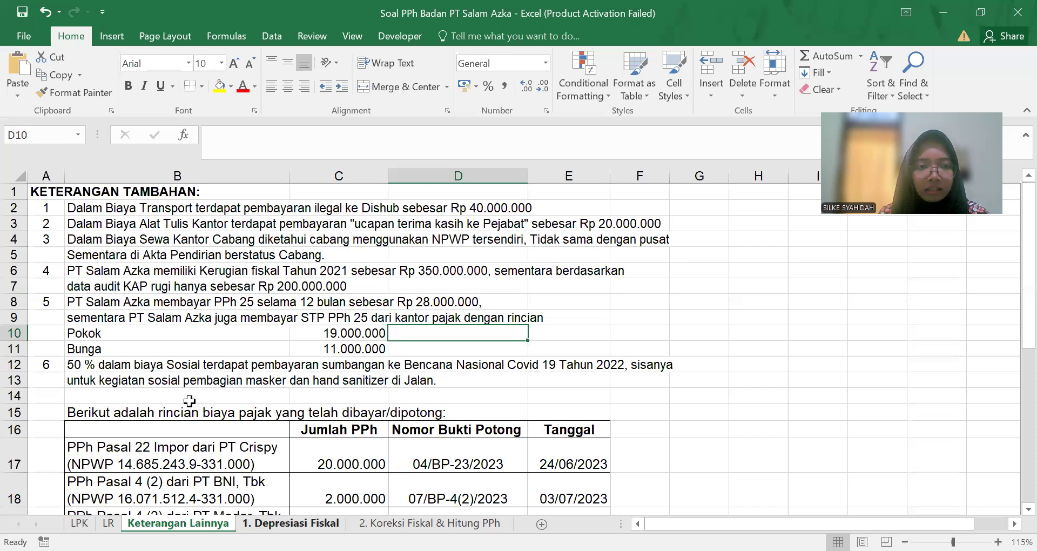
Step: Re-read the B6 note on the 2021 fiscal loss and go back to the SPT 1771 form
{"action": "left_click", "coordinate": [86, 267]}
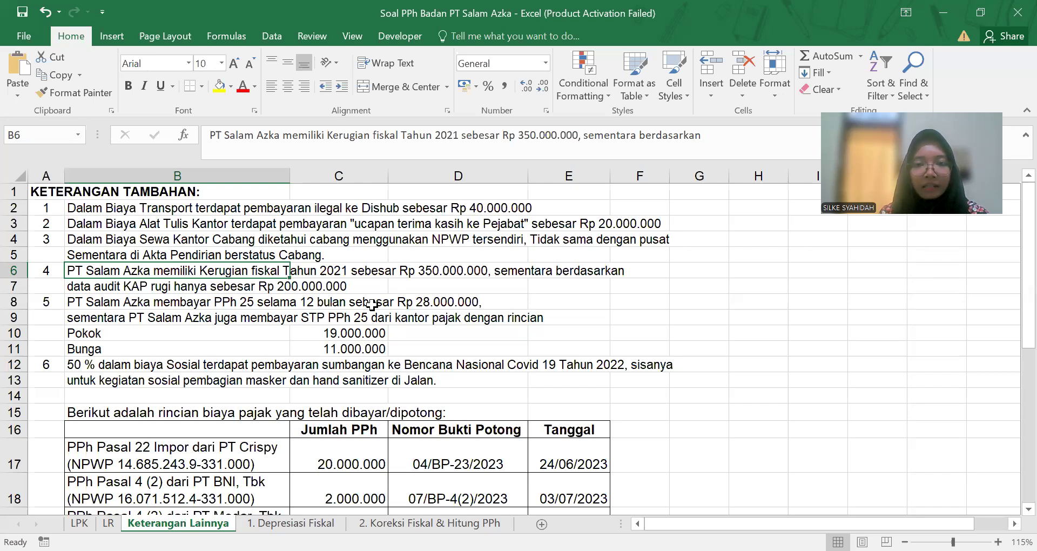
{"action": "key", "text": "alt+Tab"}
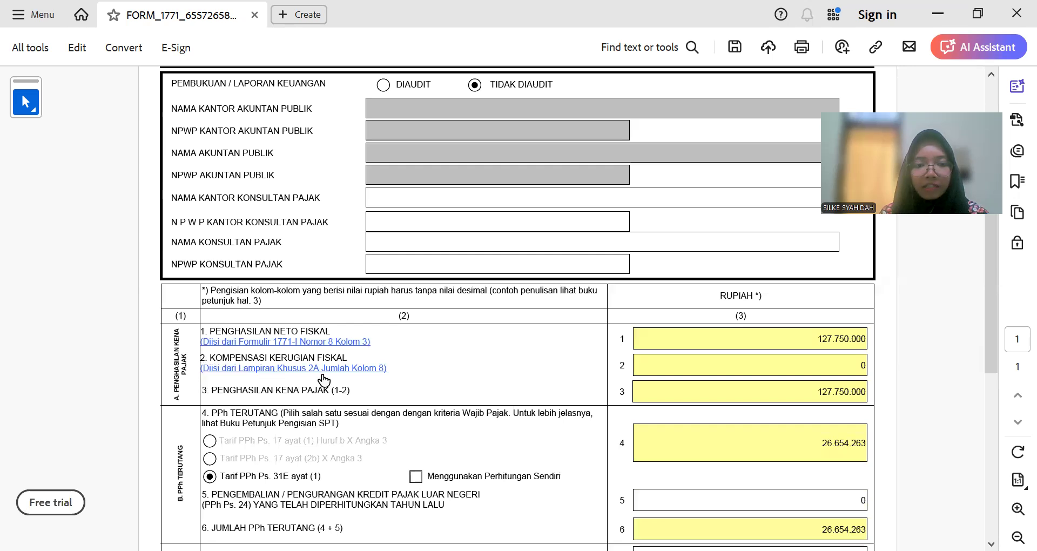
Step: Revisit the Lampiran Khusus 2A table, then reopen the INDUK main page via the page list
{"action": "left_click", "coordinate": [288, 374]}
{"action": "scroll", "coordinate": [574, 406], "scroll_direction": "up", "scroll_amount": 5}
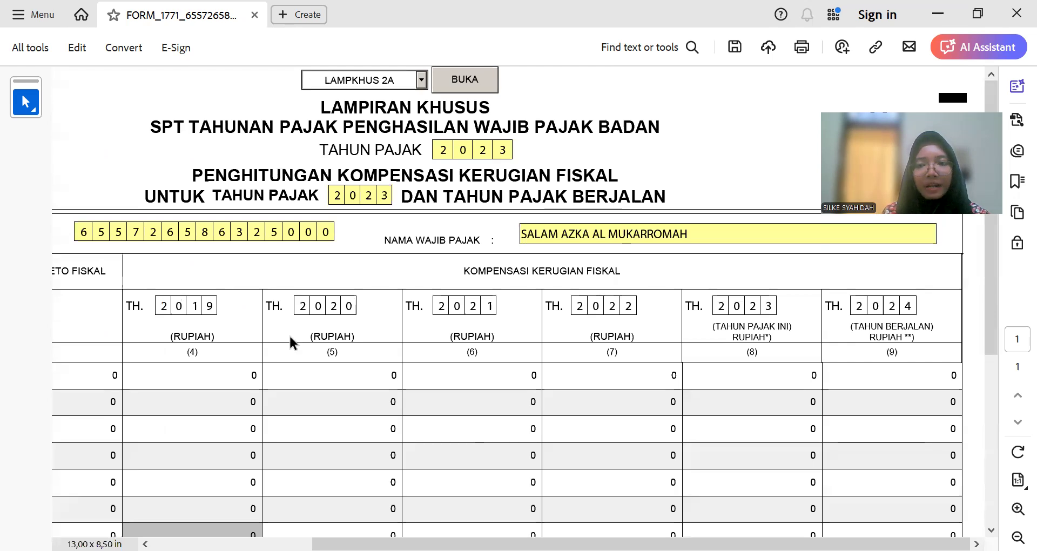
{"action": "scroll", "coordinate": [291, 335], "scroll_direction": "down", "scroll_amount": 1}
{"action": "scroll", "coordinate": [291, 336], "scroll_direction": "down", "scroll_amount": 2, "text": "ctrl"}
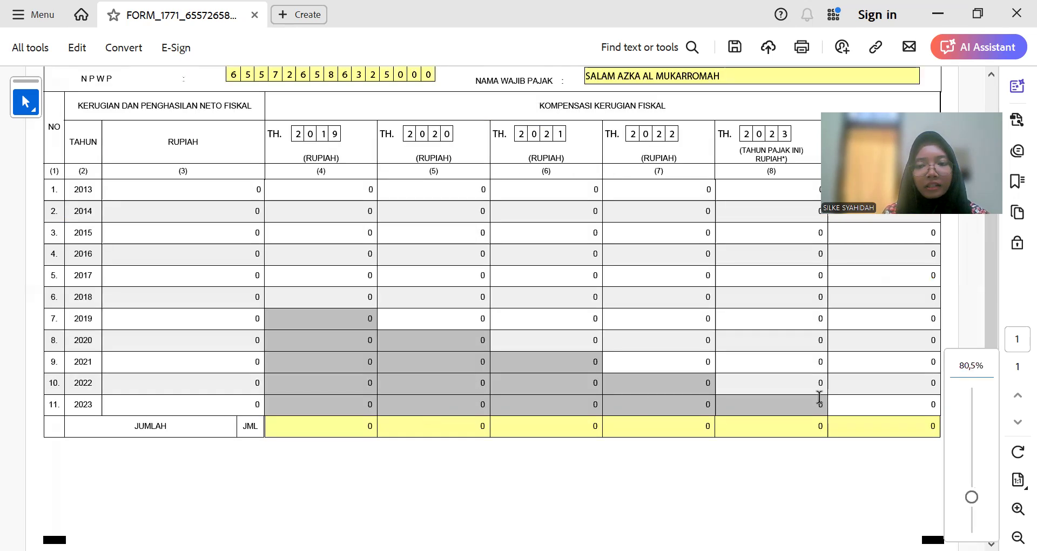
{"action": "scroll", "coordinate": [780, 394], "scroll_direction": "up", "scroll_amount": 3}
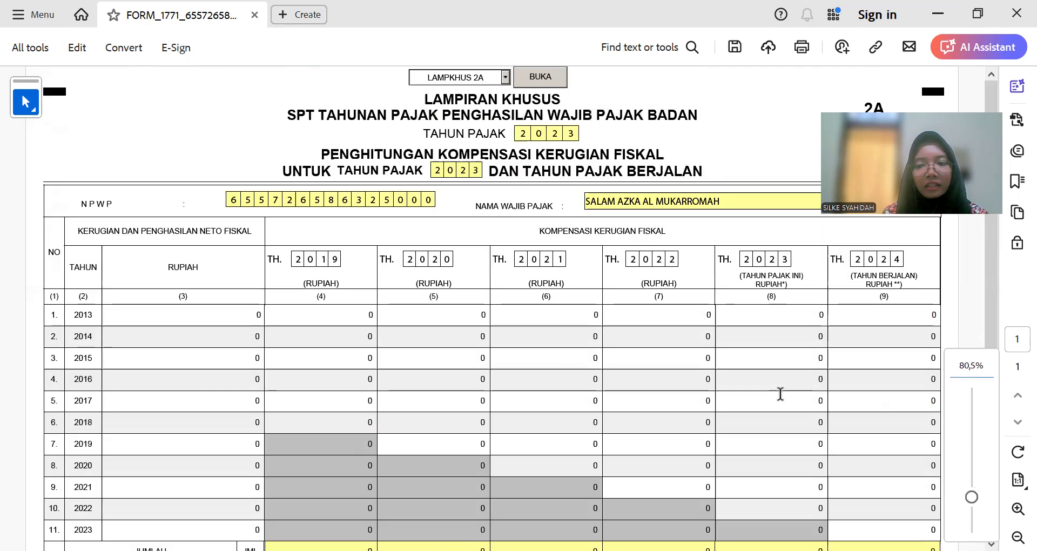
{"action": "left_click", "coordinate": [505, 77]}
{"action": "left_click_drag", "start_coordinate": [505, 116], "coordinate": [504, 110]}
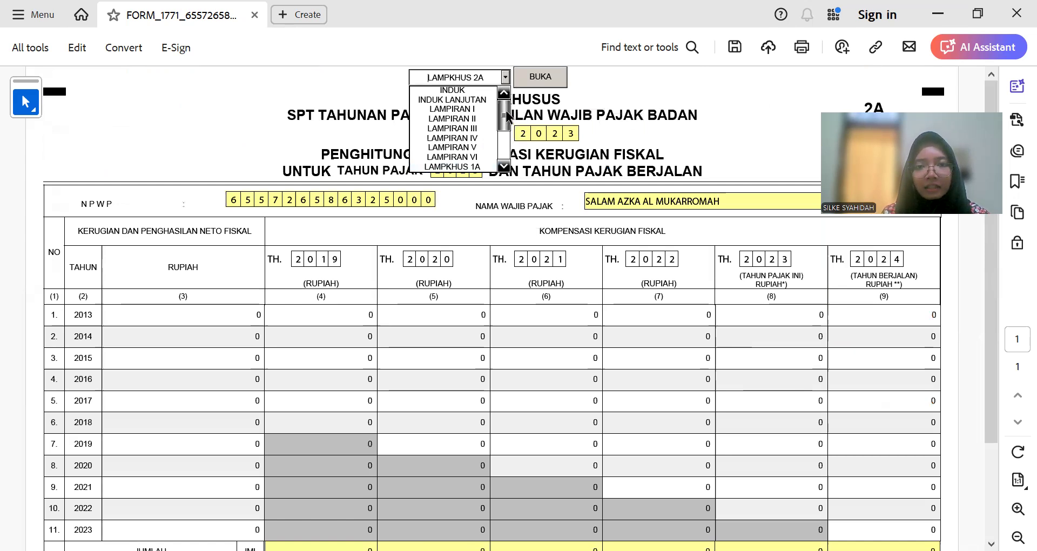
{"action": "left_click", "coordinate": [470, 90]}
{"action": "left_click", "coordinate": [520, 80]}
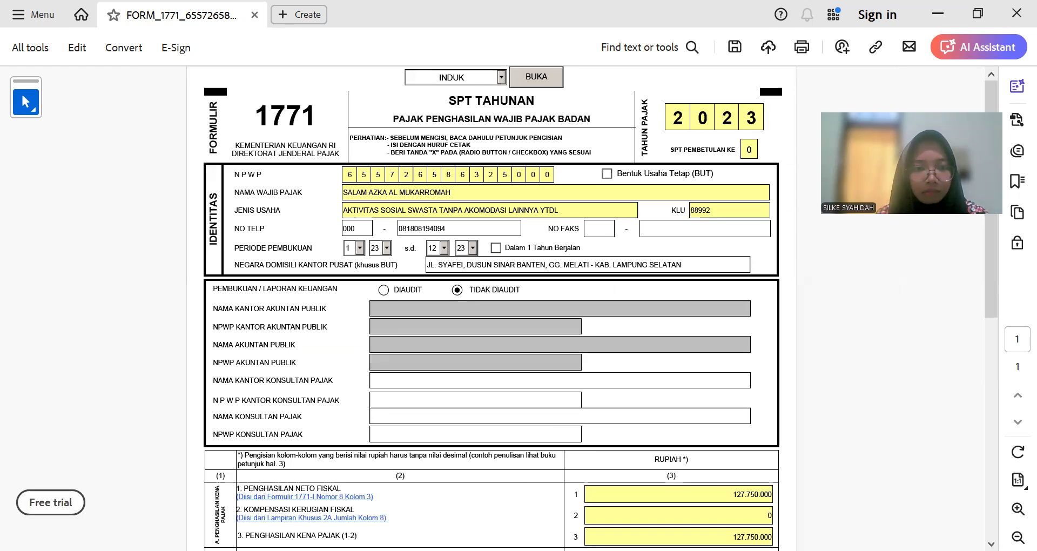
Step: Trace line 1 to its Formulir 1771-I source showing net fiscal income 127.750.000
{"action": "key", "text": "alt+Tab"}
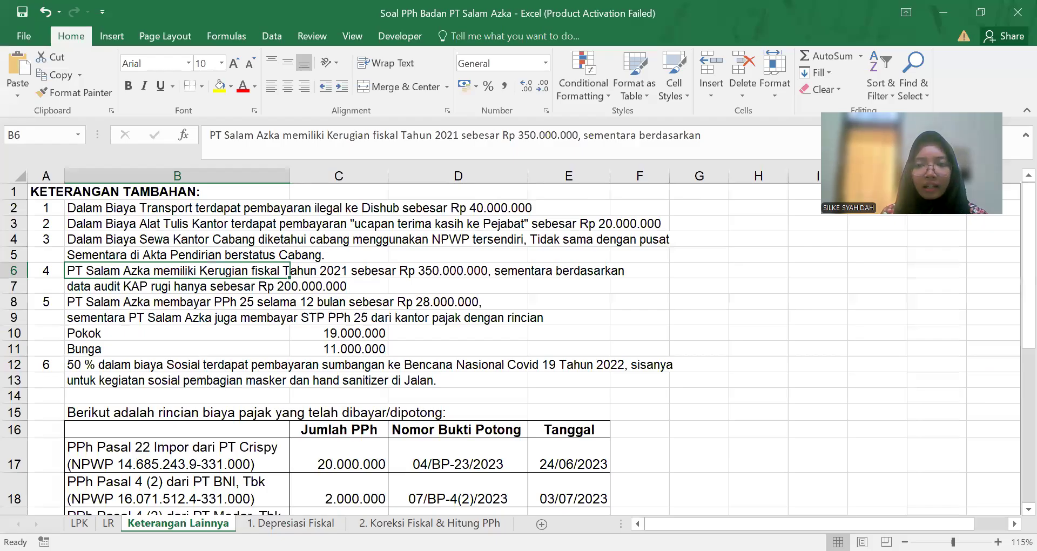
{"action": "key", "text": "alt+Tab"}
{"action": "scroll", "coordinate": [556, 373], "scroll_direction": "down", "scroll_amount": 4}
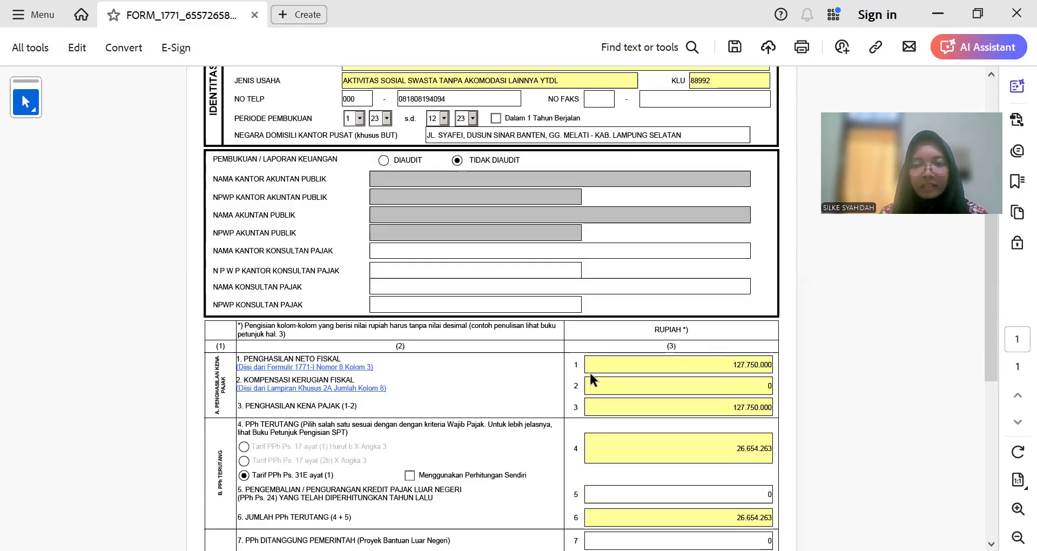
{"action": "scroll", "coordinate": [654, 376], "scroll_direction": "down", "scroll_amount": 1}
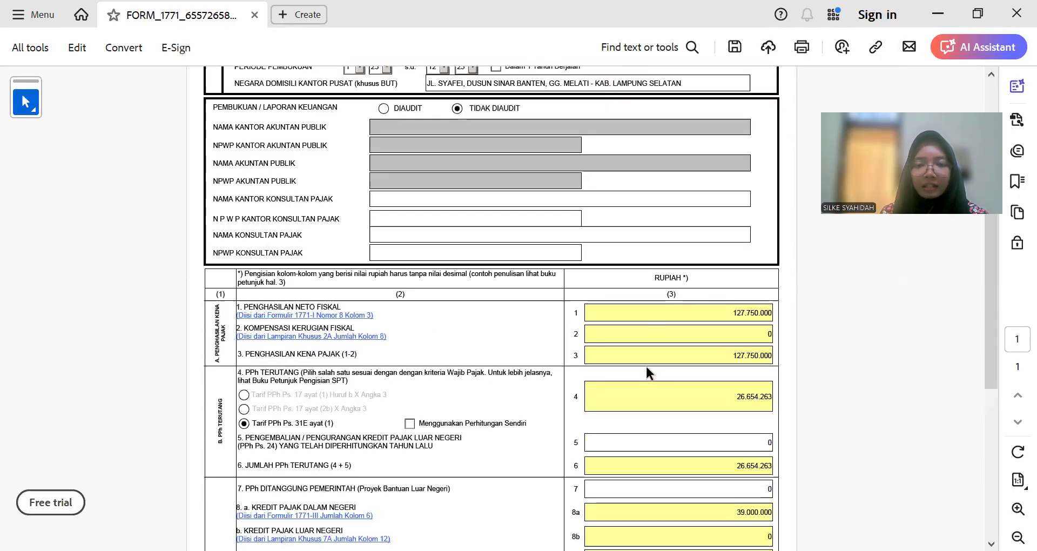
{"action": "scroll", "coordinate": [384, 375], "scroll_direction": "up", "scroll_amount": 1, "text": "ctrl"}
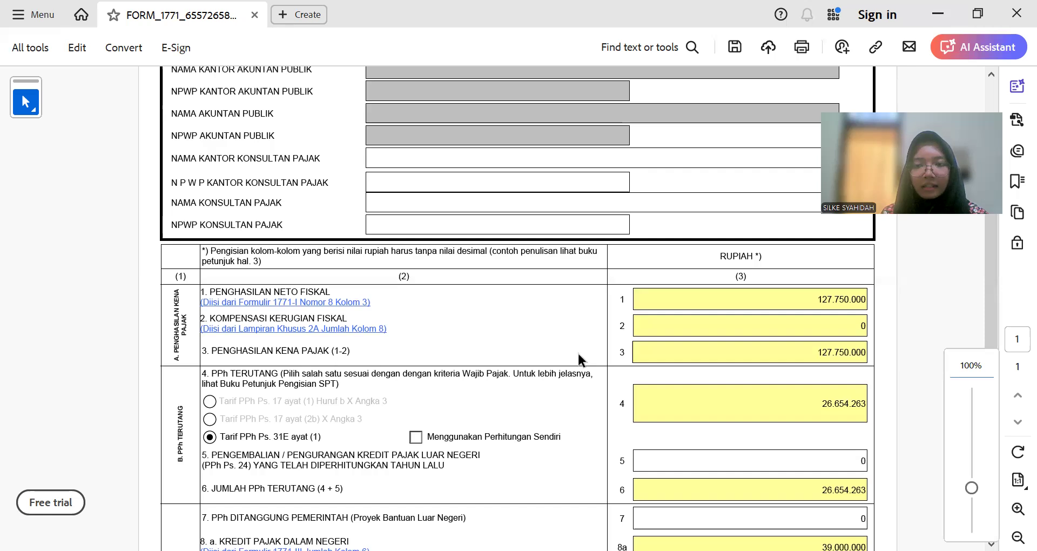
{"action": "left_click", "coordinate": [805, 298]}
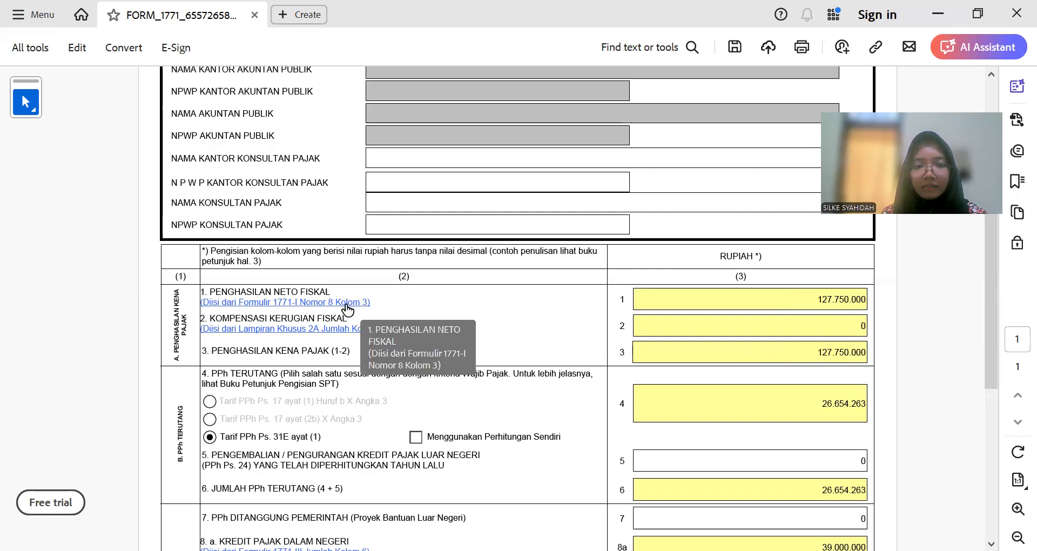
{"action": "left_click", "coordinate": [324, 312]}
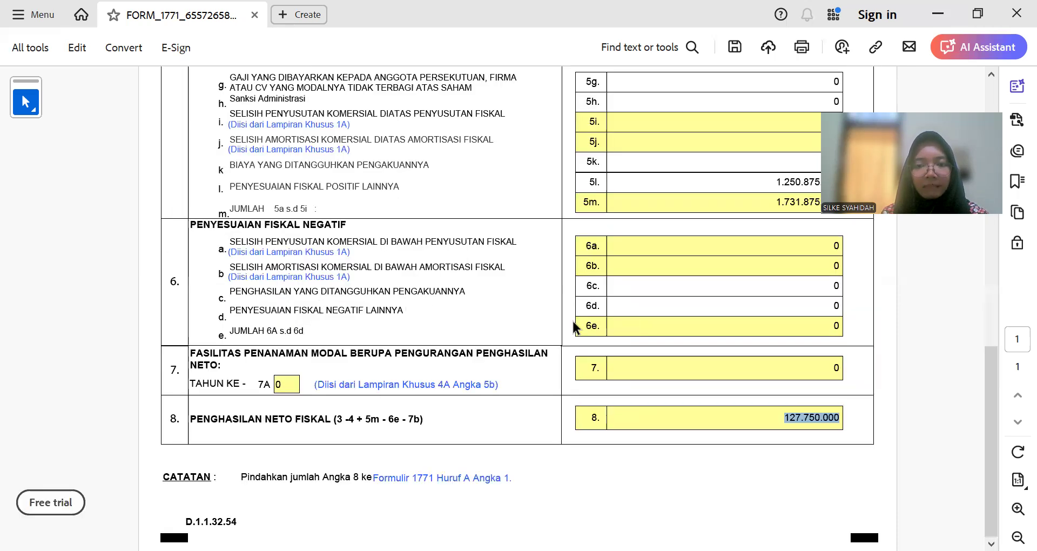
{"action": "left_click", "coordinate": [740, 413]}
{"action": "scroll", "coordinate": [731, 409], "scroll_direction": "up", "scroll_amount": 5}
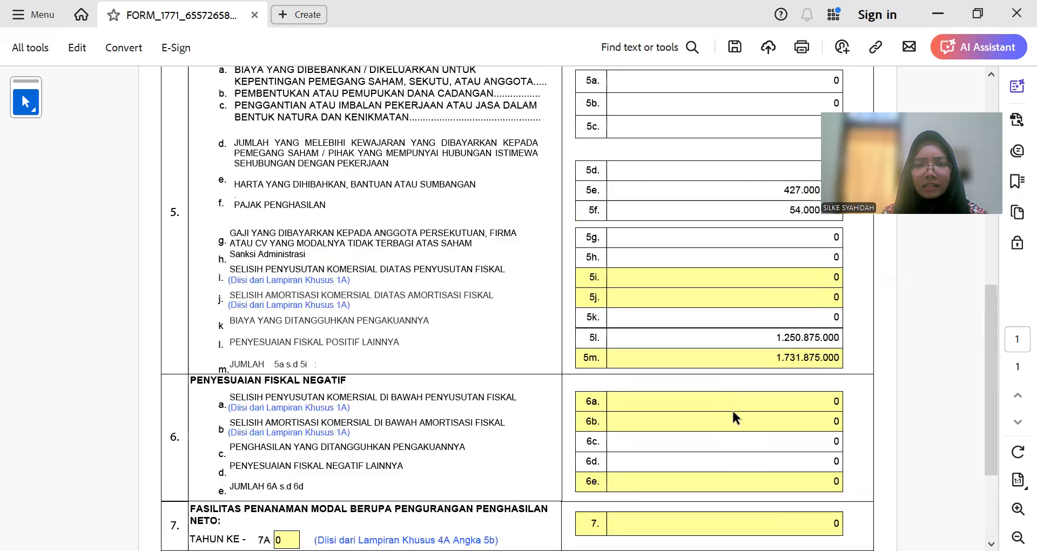
{"action": "scroll", "coordinate": [733, 409], "scroll_direction": "down", "scroll_amount": 2}
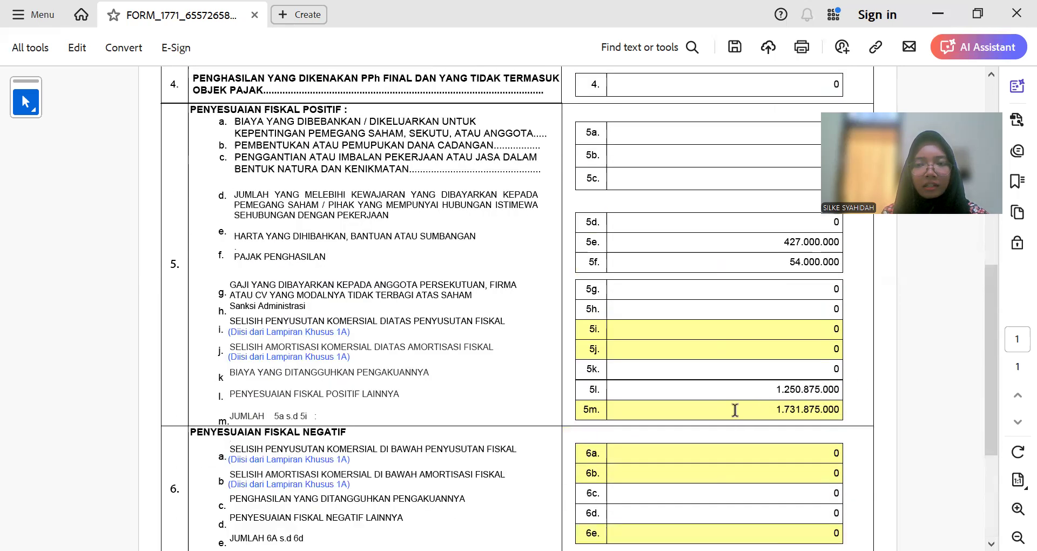
{"action": "scroll", "coordinate": [675, 386], "scroll_direction": "up", "scroll_amount": 1}
{"action": "scroll", "coordinate": [675, 386], "scroll_direction": "down", "scroll_amount": 3}
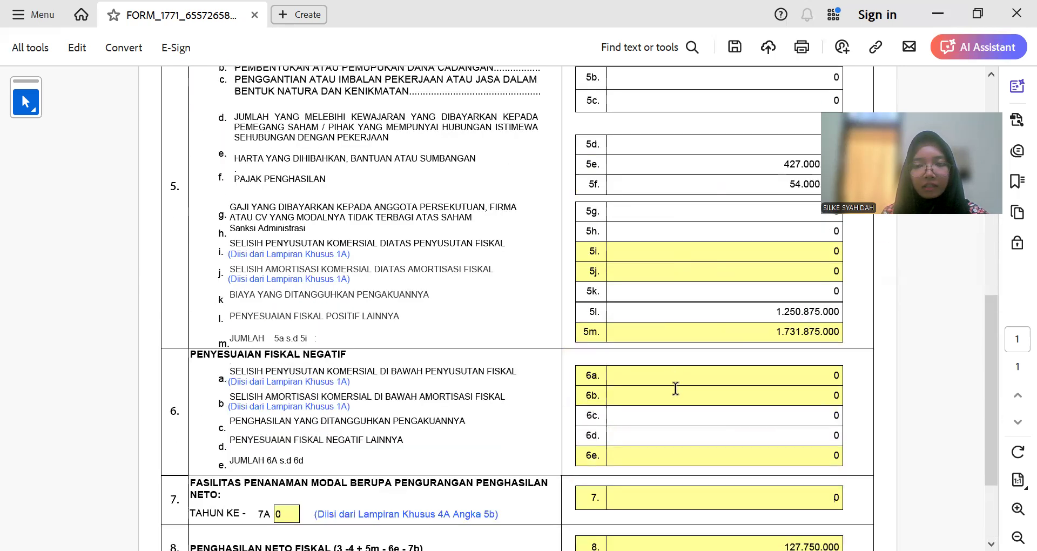
{"action": "scroll", "coordinate": [680, 404], "scroll_direction": "up", "scroll_amount": 2}
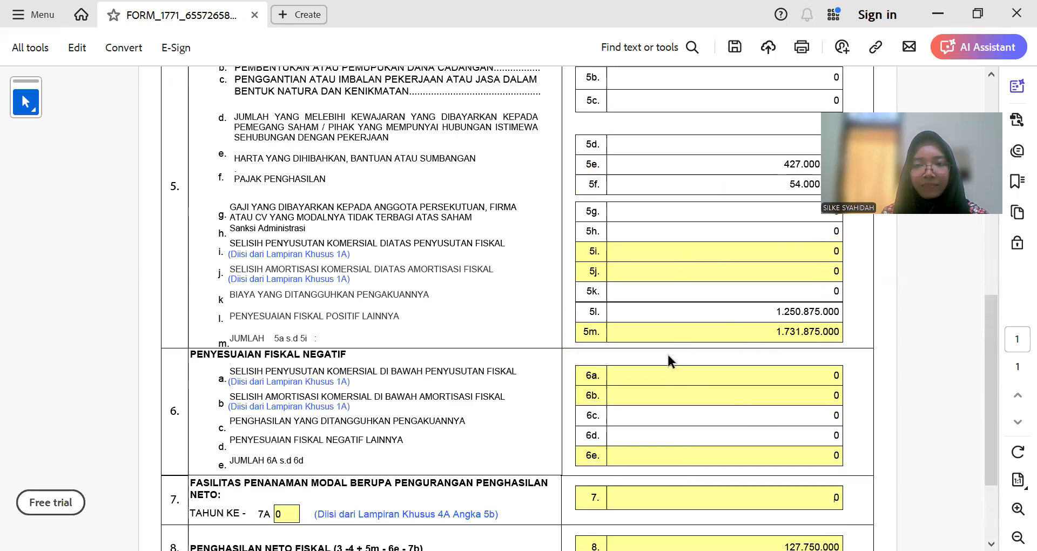
{"action": "scroll", "coordinate": [691, 388], "scroll_direction": "up", "scroll_amount": 1}
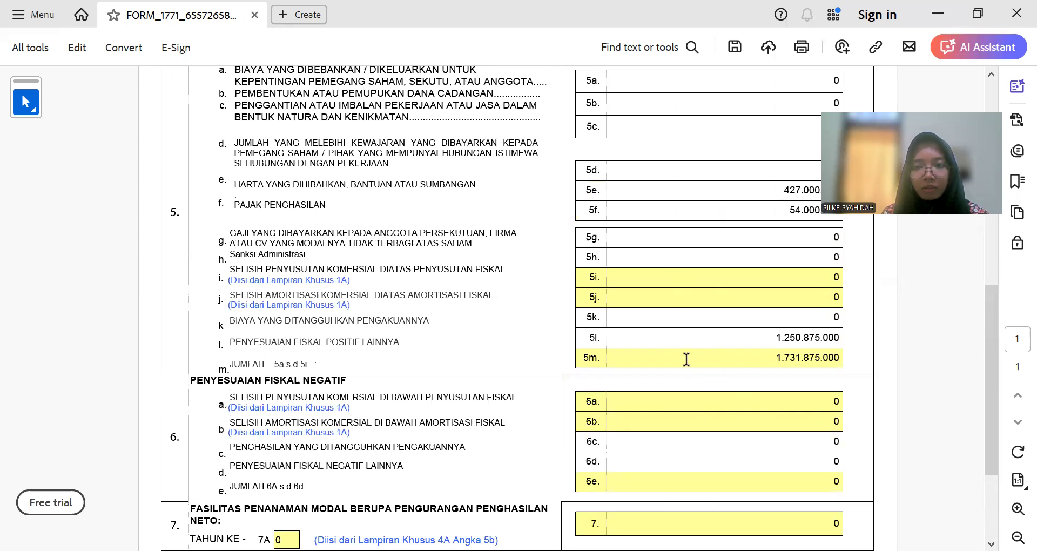
{"action": "scroll", "coordinate": [688, 359], "scroll_direction": "down", "scroll_amount": 4}
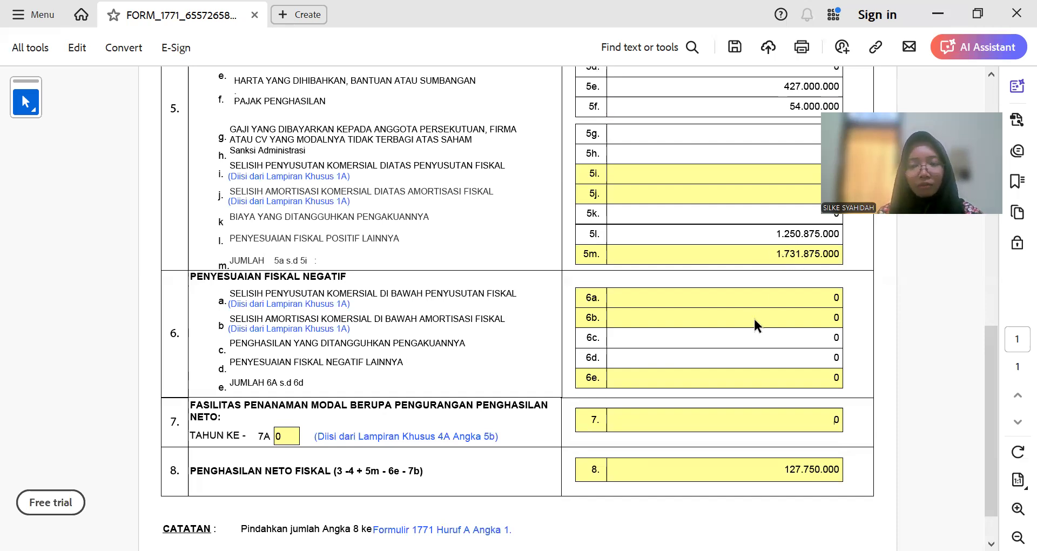
{"action": "scroll", "coordinate": [753, 318], "scroll_direction": "up", "scroll_amount": 10}
{"action": "scroll", "coordinate": [675, 266], "scroll_direction": "up", "scroll_amount": 3}
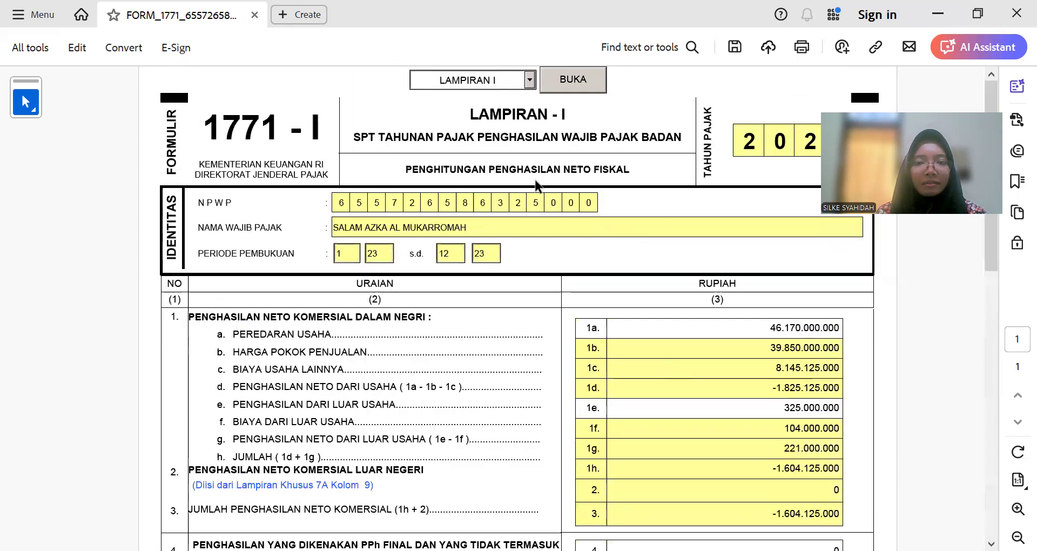
{"action": "left_click", "coordinate": [530, 80]}
{"action": "left_click", "coordinate": [467, 93]}
{"action": "left_click", "coordinate": [574, 80]}
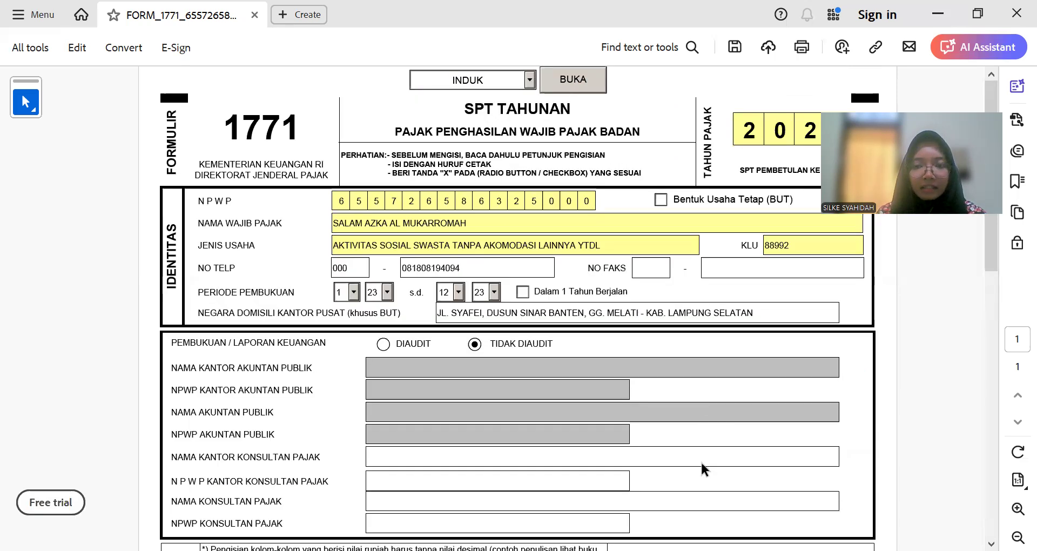
{"action": "scroll", "coordinate": [705, 456], "scroll_direction": "down", "scroll_amount": 12}
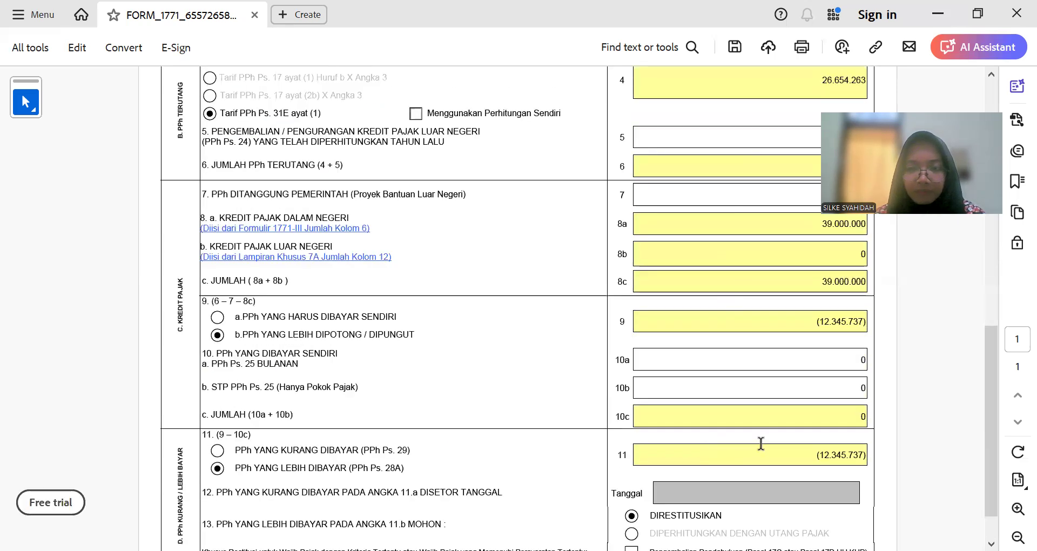
{"action": "scroll", "coordinate": [749, 448], "scroll_direction": "up", "scroll_amount": 3}
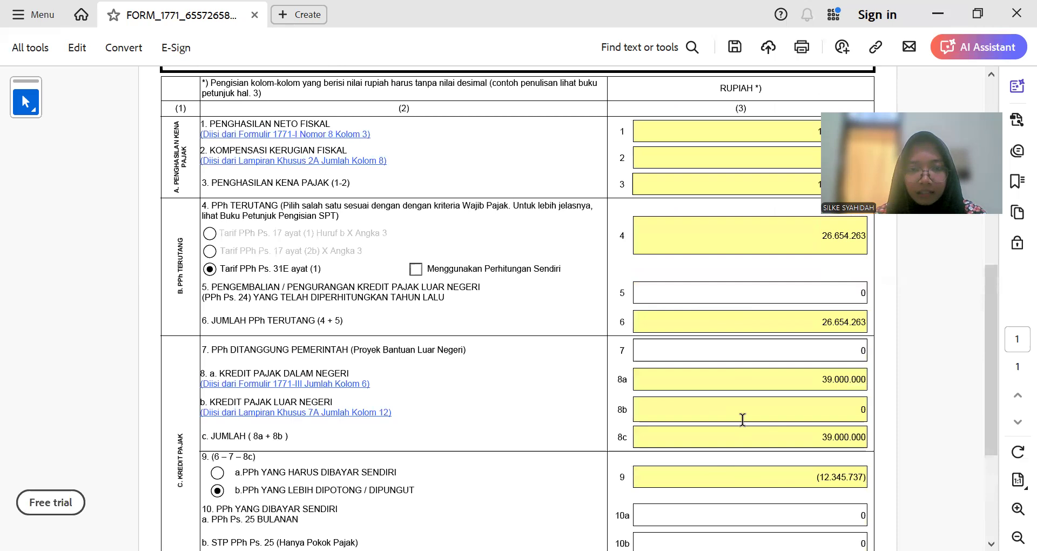
{"action": "scroll", "coordinate": [742, 419], "scroll_direction": "up", "scroll_amount": 2}
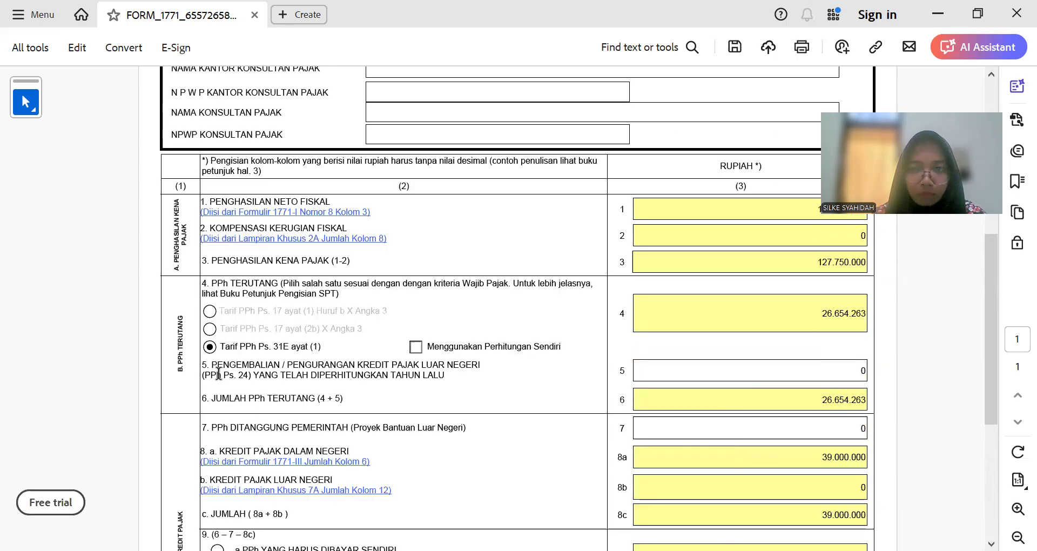
{"action": "scroll", "coordinate": [407, 313], "scroll_direction": "down", "scroll_amount": 1}
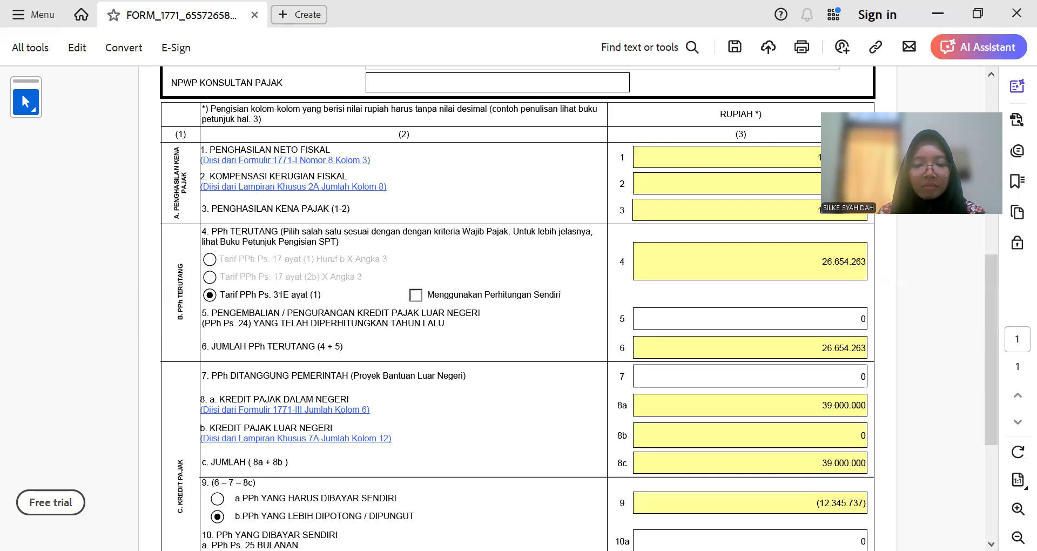
{"action": "key", "text": "alt+Tab"}
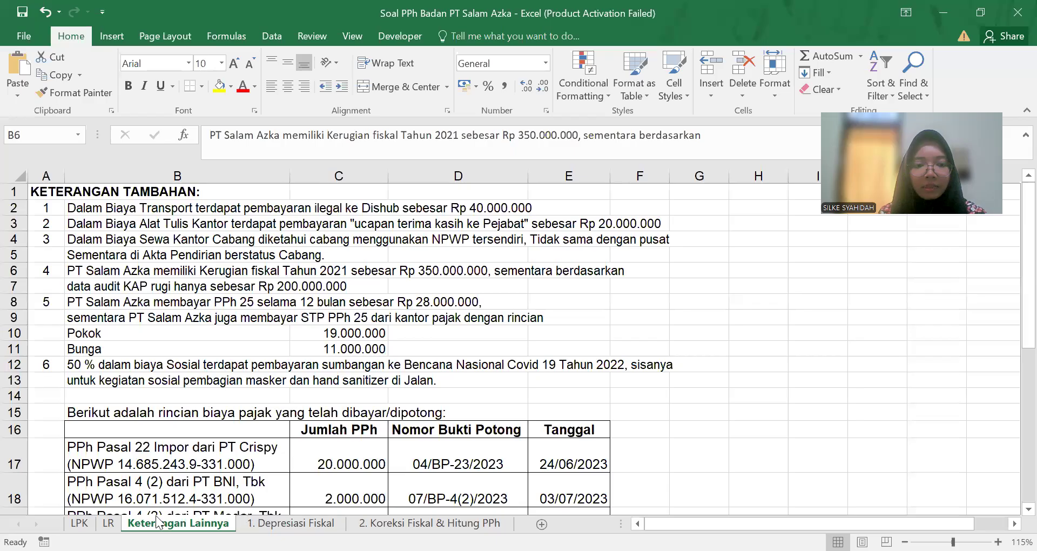
{"action": "key", "text": "ctrl+Page_Up"}
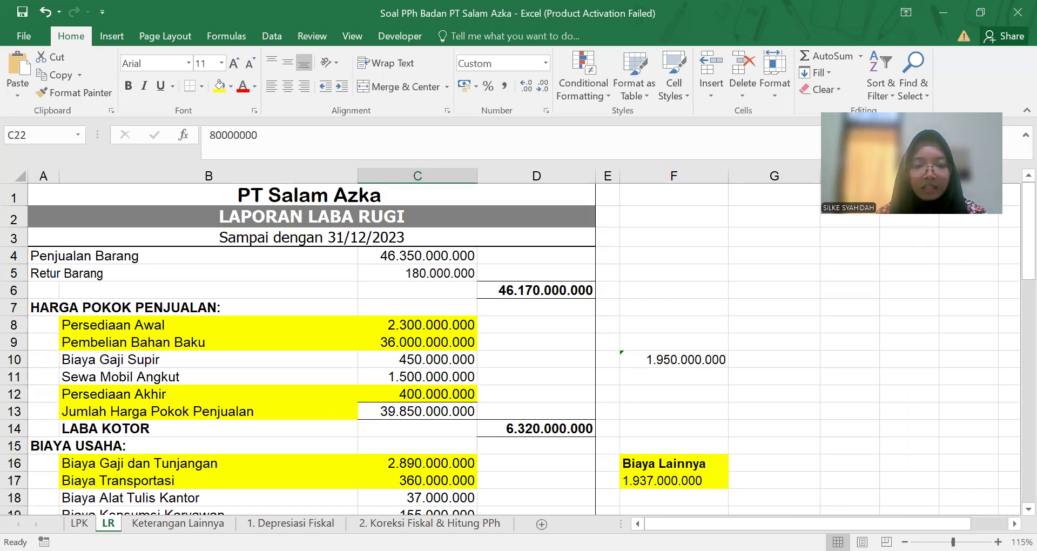
{"action": "key", "text": "alt+Tab"}
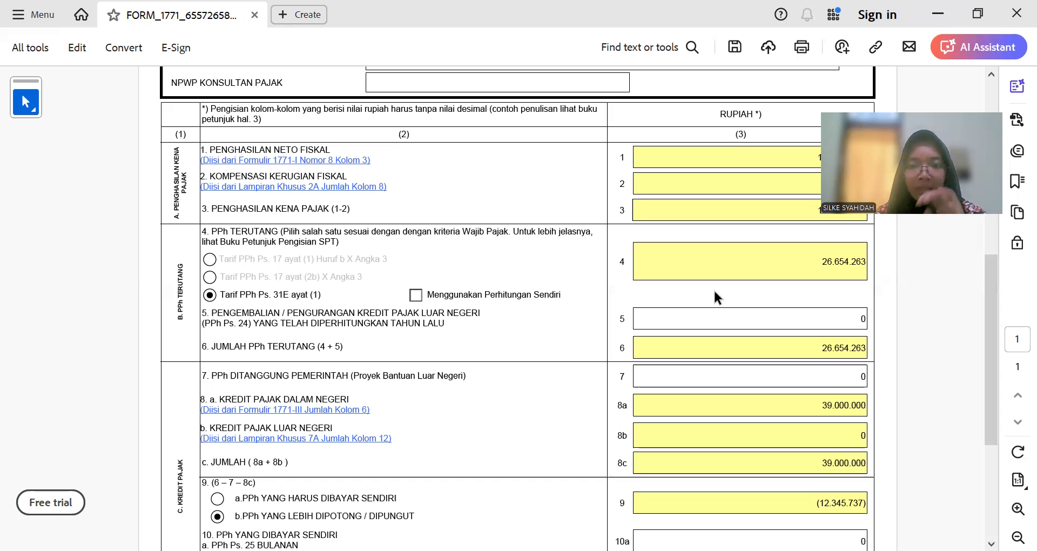
{"action": "scroll", "coordinate": [734, 289], "scroll_direction": "down", "scroll_amount": 2}
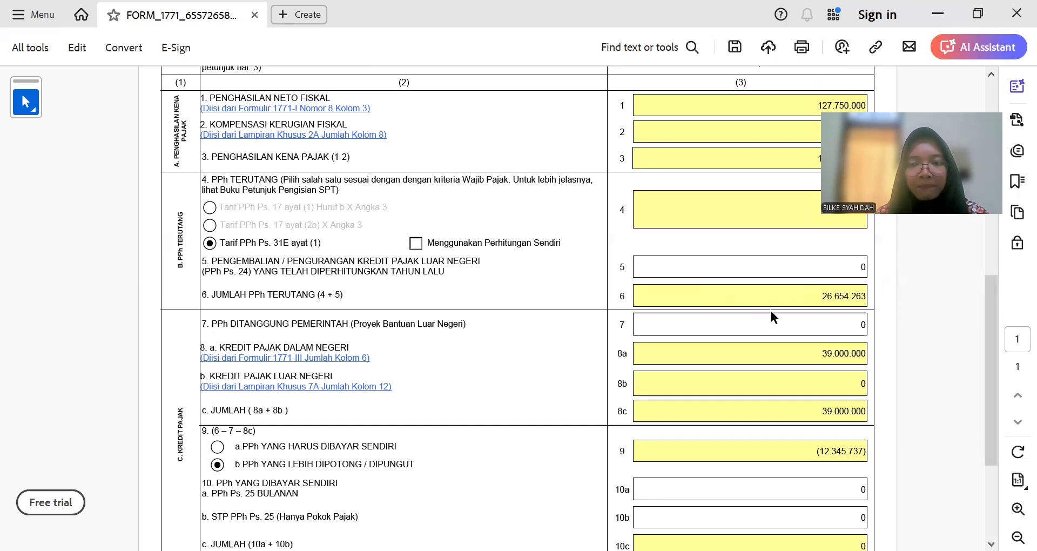
{"action": "scroll", "coordinate": [726, 324], "scroll_direction": "down", "scroll_amount": 2}
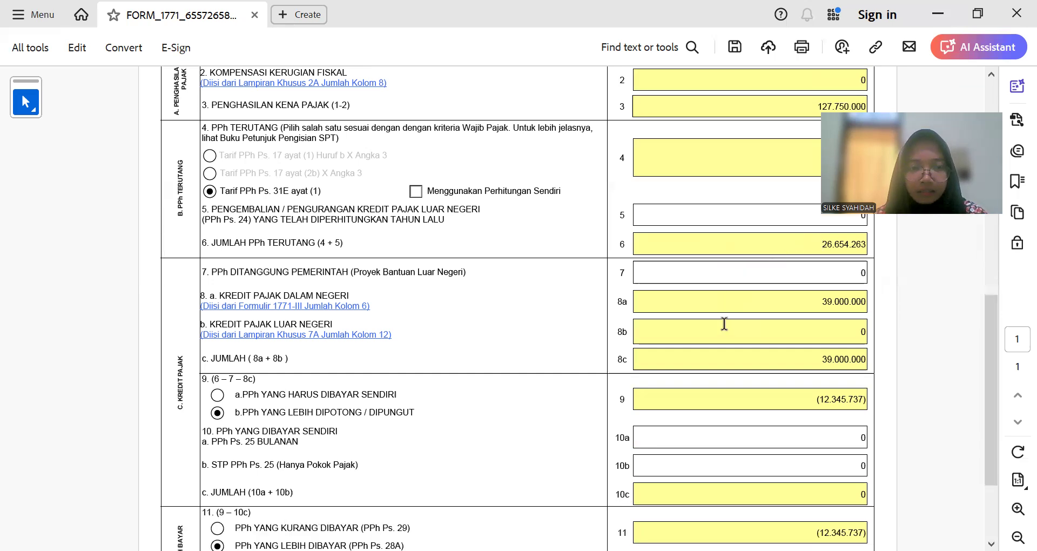
{"action": "scroll", "coordinate": [236, 335], "scroll_direction": "down", "scroll_amount": 1}
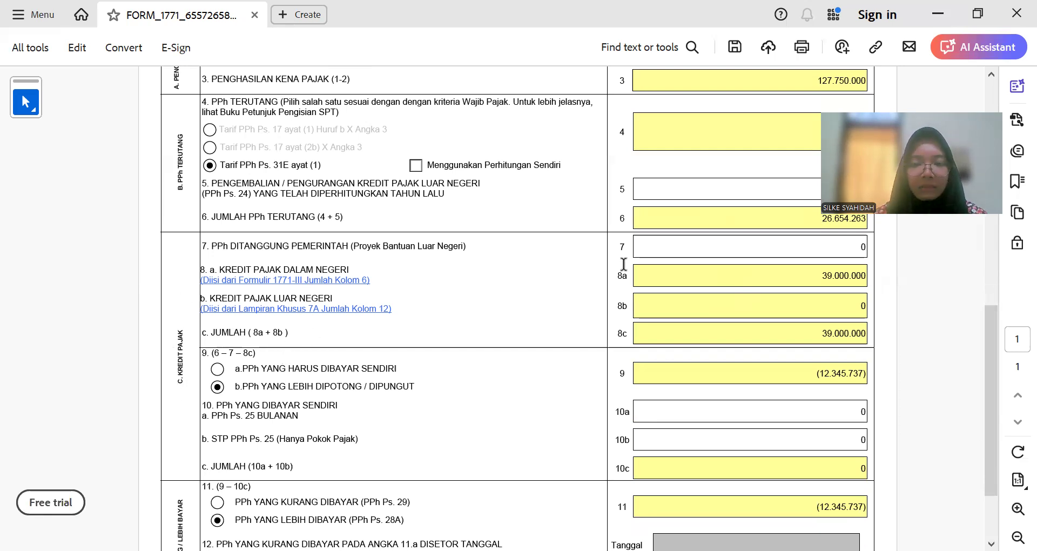
{"action": "scroll", "coordinate": [696, 313], "scroll_direction": "up", "scroll_amount": 1}
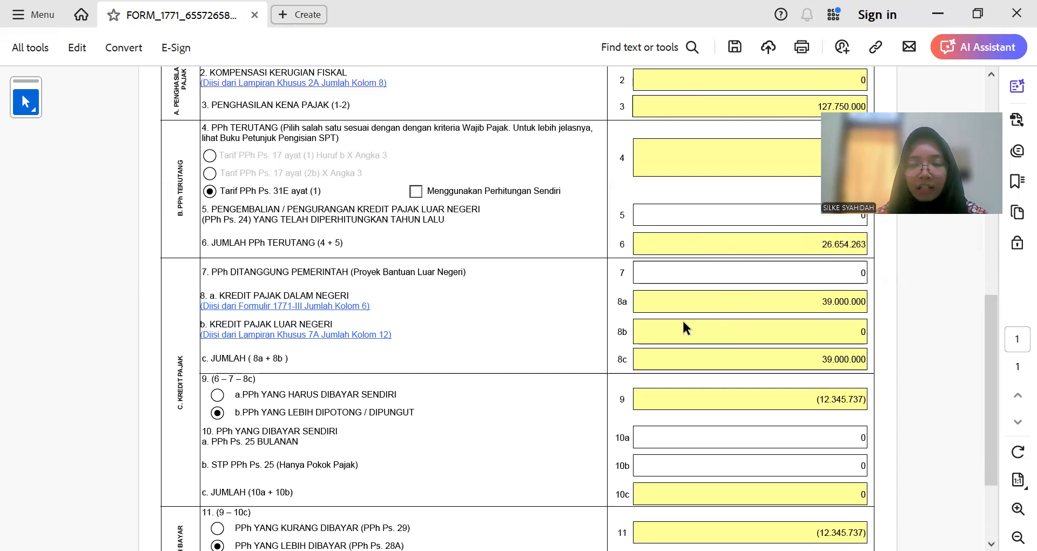
{"action": "left_click", "coordinate": [341, 316]}
{"action": "scroll", "coordinate": [613, 295], "scroll_direction": "down", "scroll_amount": 5}
{"action": "scroll", "coordinate": [613, 295], "scroll_direction": "up", "scroll_amount": 4}
{"action": "scroll", "coordinate": [615, 301], "scroll_direction": "down", "scroll_amount": 2}
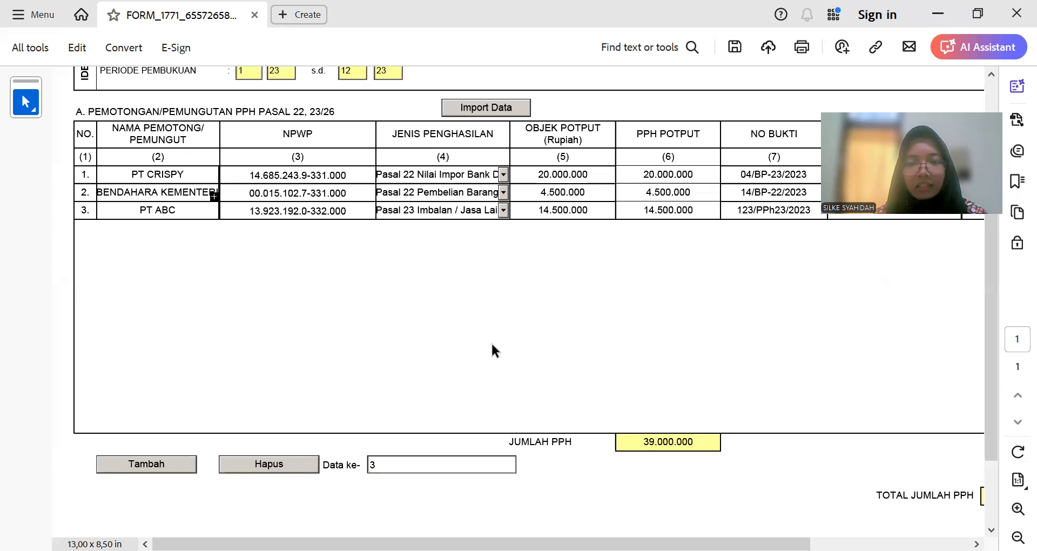
{"action": "scroll", "coordinate": [491, 342], "scroll_direction": "up", "scroll_amount": 4}
{"action": "left_click", "coordinate": [647, 81]}
{"action": "left_click", "coordinate": [572, 97]}
{"action": "left_click", "coordinate": [685, 80]}
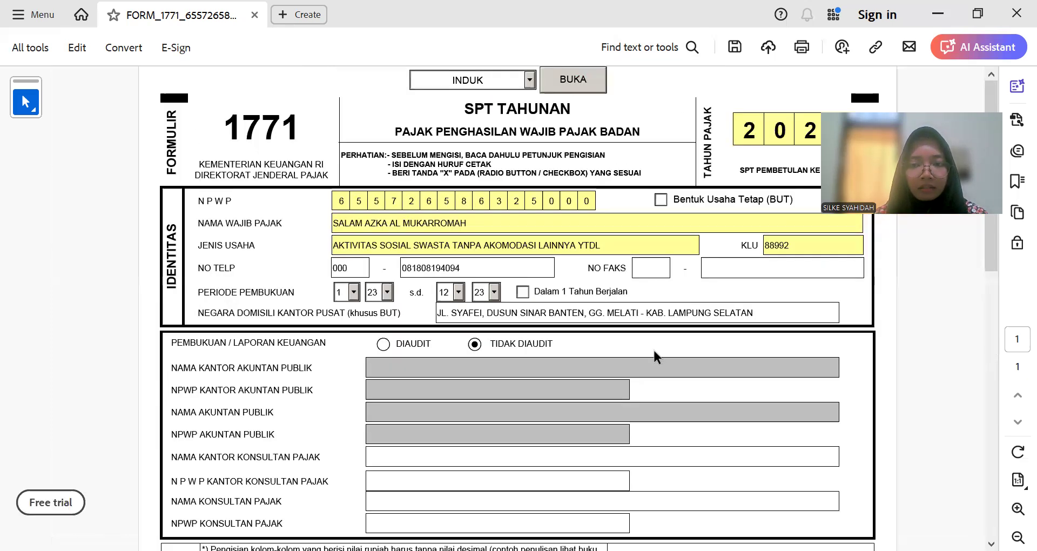
{"action": "scroll", "coordinate": [654, 351], "scroll_direction": "down", "scroll_amount": 11}
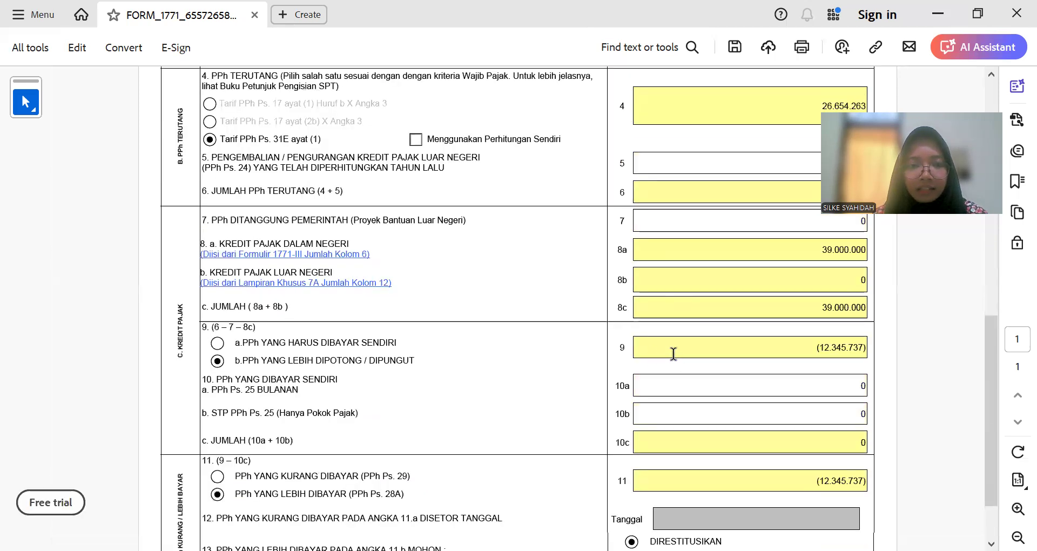
{"action": "scroll", "coordinate": [673, 354], "scroll_direction": "down", "scroll_amount": 2}
{"action": "scroll", "coordinate": [678, 359], "scroll_direction": "up", "scroll_amount": 3}
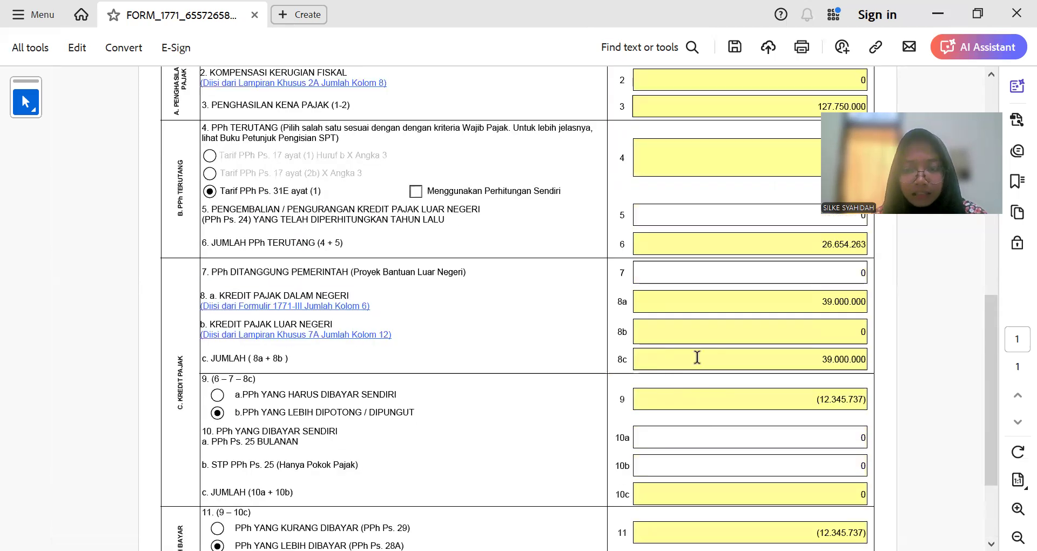
{"action": "scroll", "coordinate": [697, 357], "scroll_direction": "up", "scroll_amount": 1}
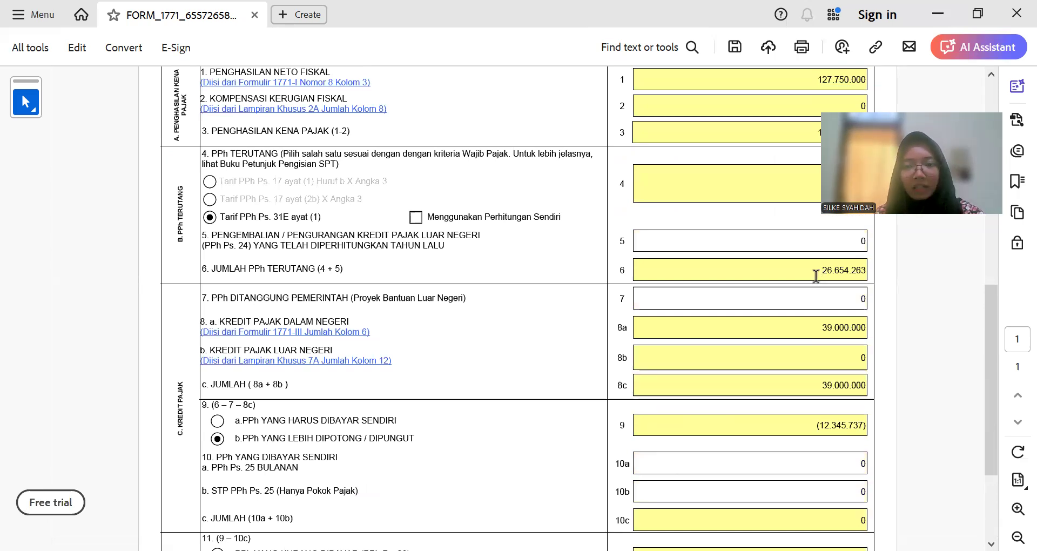
{"action": "scroll", "coordinate": [792, 301], "scroll_direction": "down", "scroll_amount": 6}
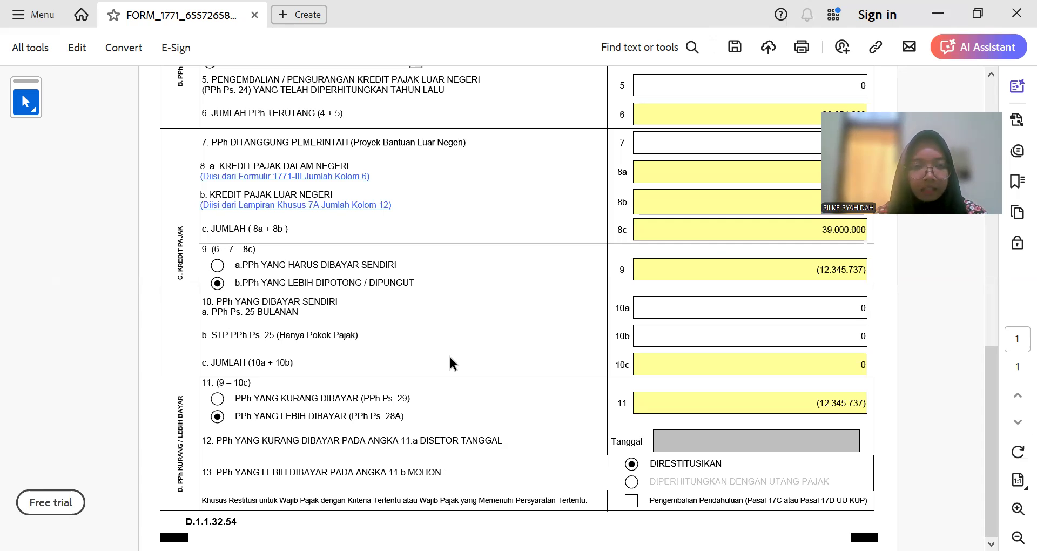
Step: Copy the 19.000.000 STP PPh 25 principal from the Keterangan Lainnya notes, then select field 10b
{"action": "key", "text": "alt+Tab"}
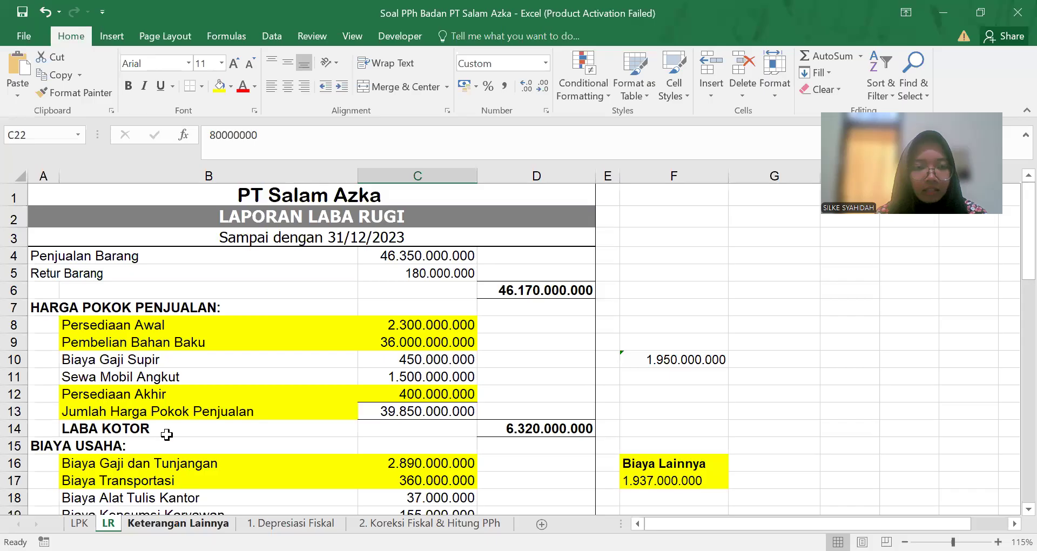
{"action": "key", "text": "ctrl+Page_Down"}
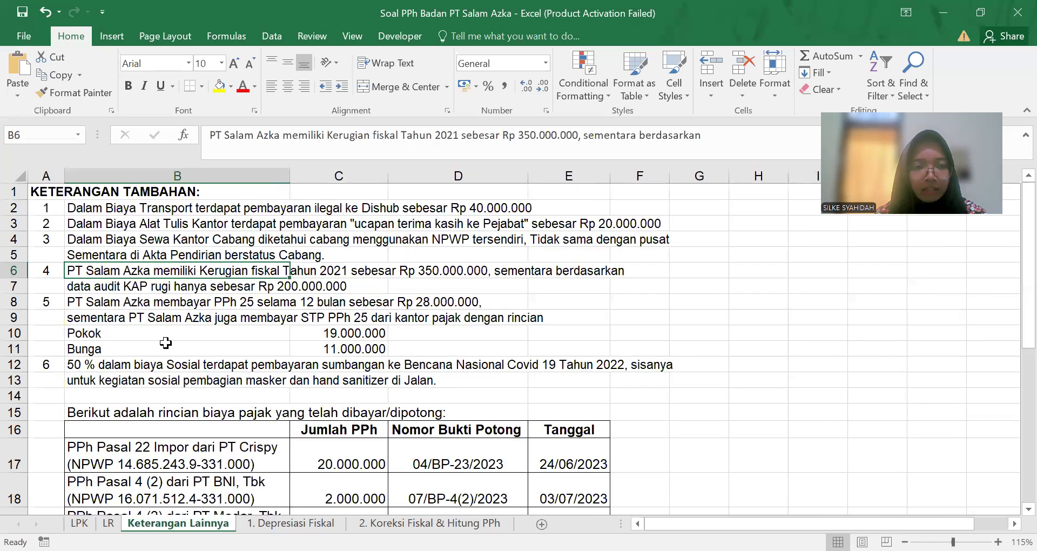
{"action": "key", "text": "Down"}
{"action": "key", "text": "Down"}
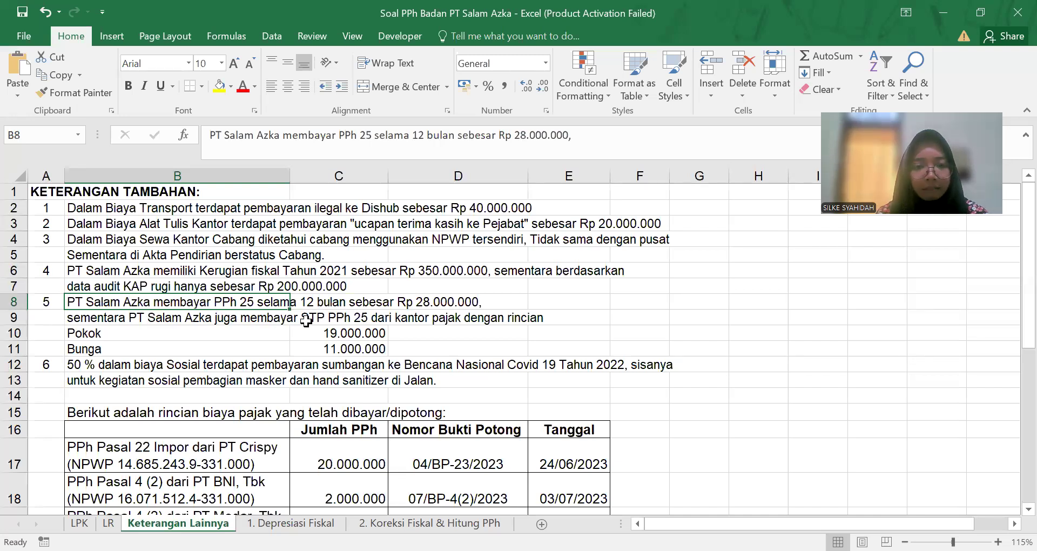
{"action": "left_click", "coordinate": [253, 330]}
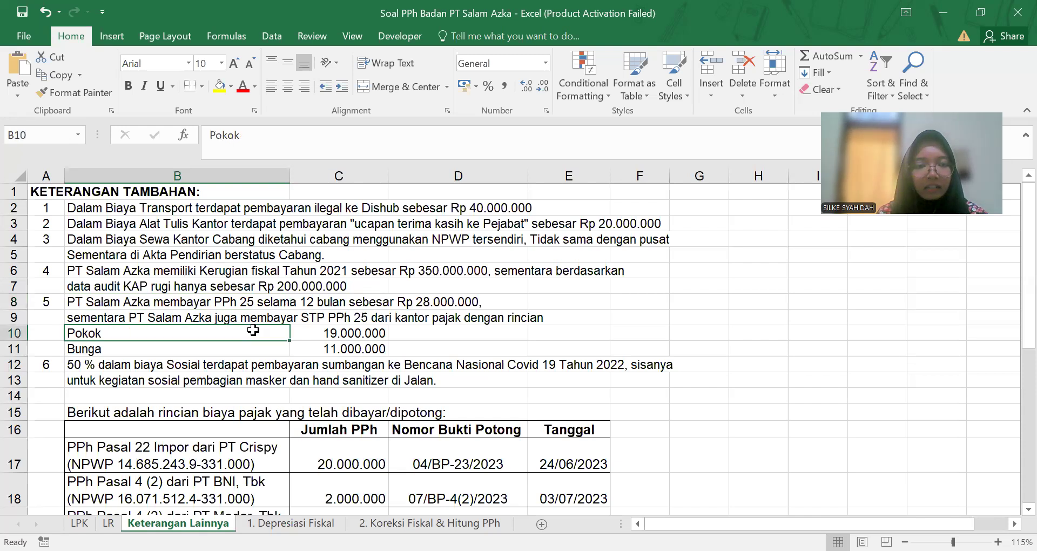
{"action": "left_click", "coordinate": [320, 335]}
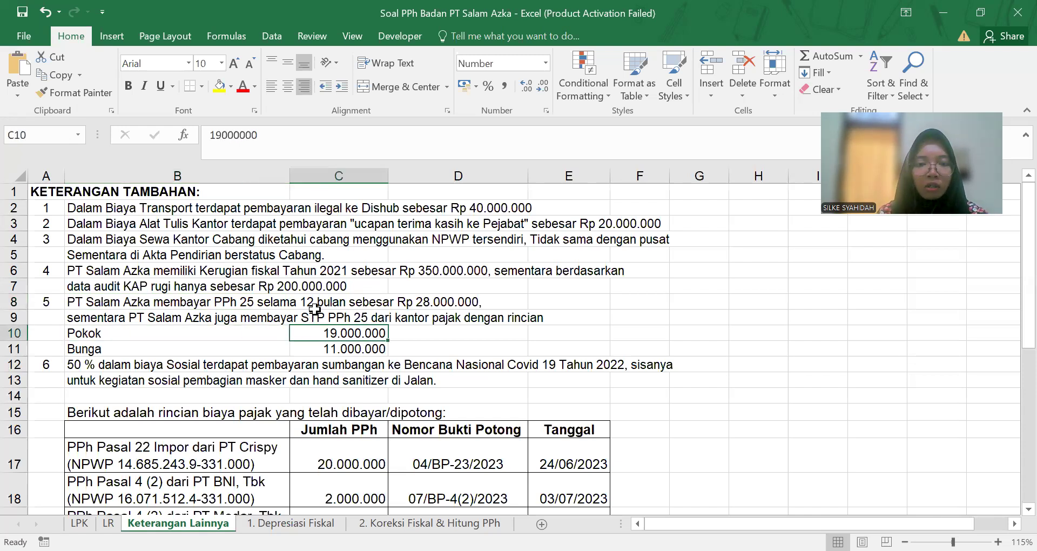
{"action": "double_click", "coordinate": [259, 133]}
{"action": "key", "text": "ctrl+c"}
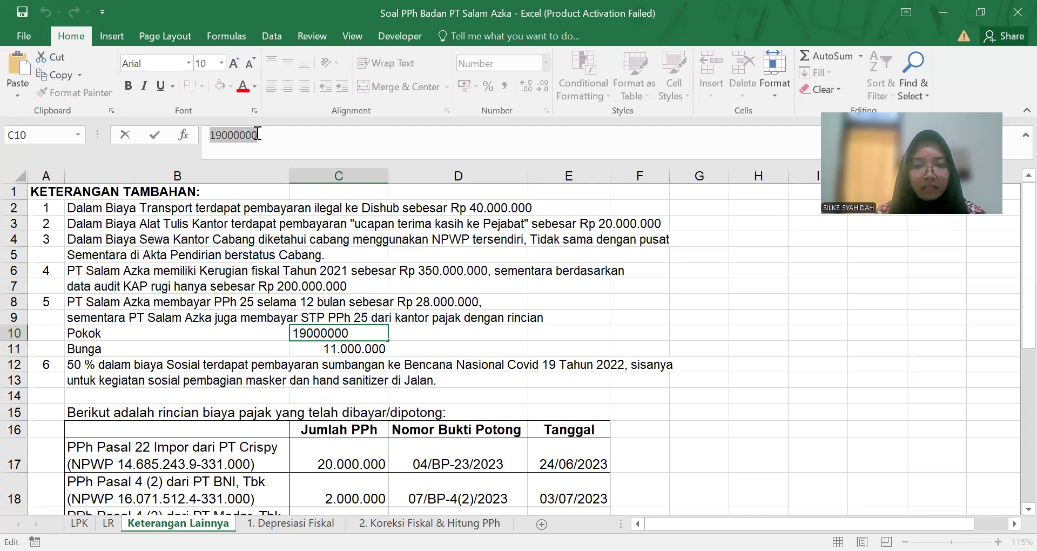
{"action": "key", "text": "alt+Tab"}
{"action": "left_click", "coordinate": [789, 333]}
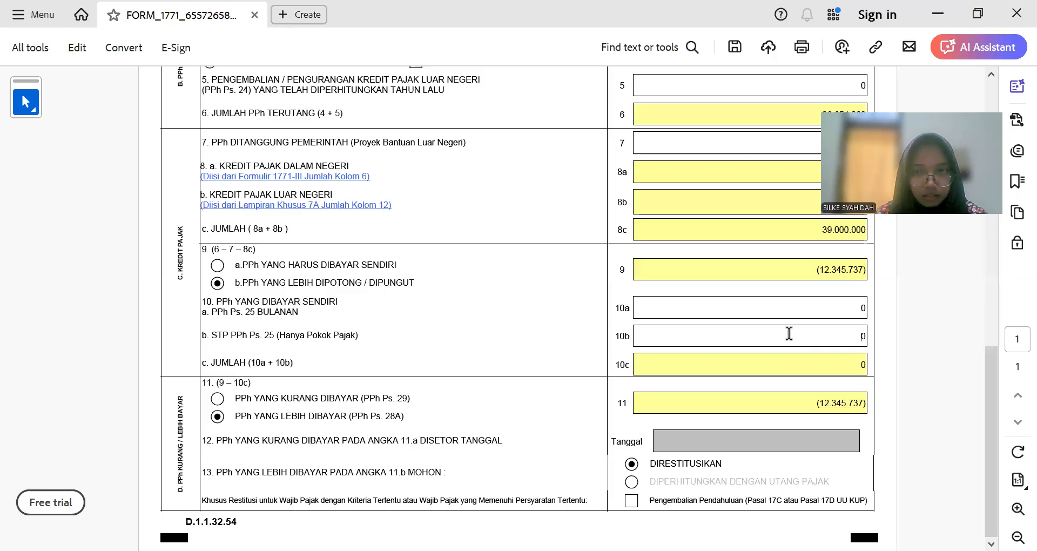
{"action": "key", "text": "ctrl+v"}
{"action": "key", "text": "Tab"}
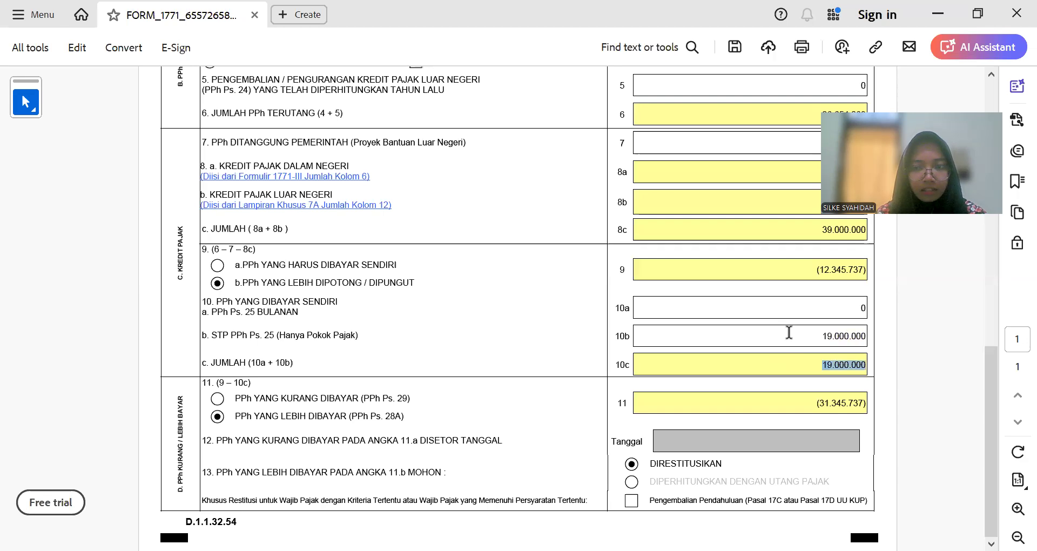
{"action": "left_click", "coordinate": [787, 309]}
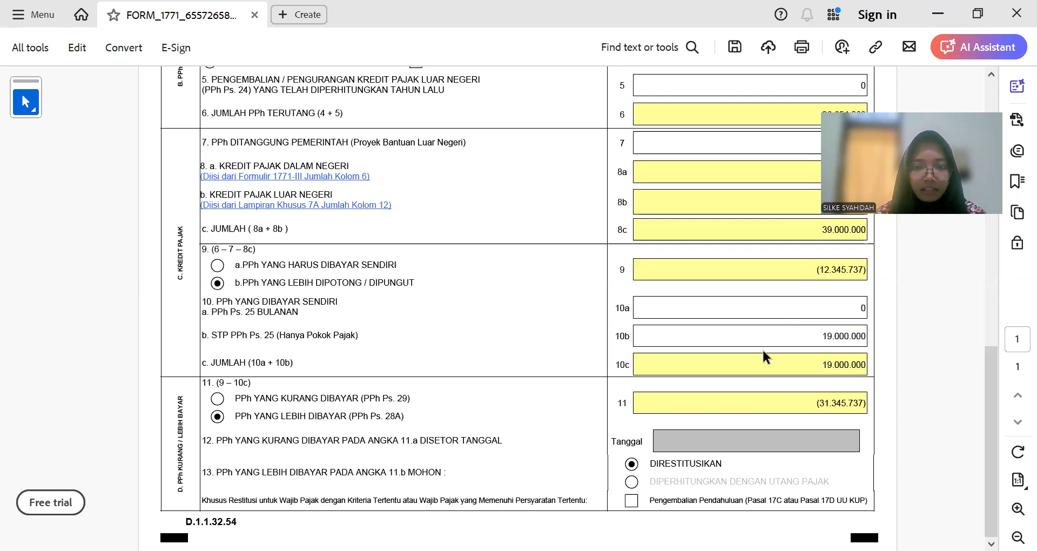
{"action": "left_click", "coordinate": [763, 336]}
{"action": "left_click", "coordinate": [766, 361]}
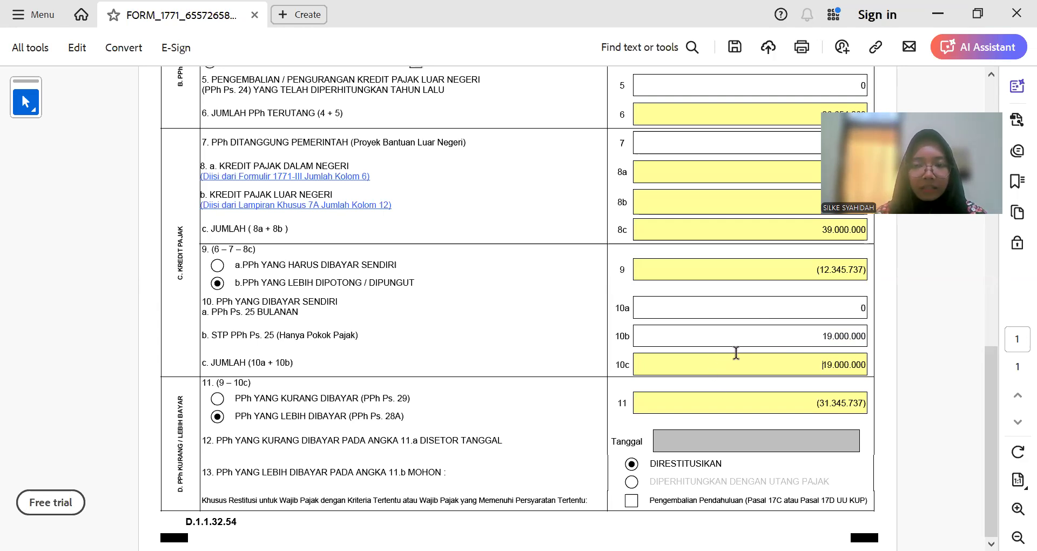
{"action": "left_click", "coordinate": [767, 338]}
{"action": "left_click", "coordinate": [777, 363]}
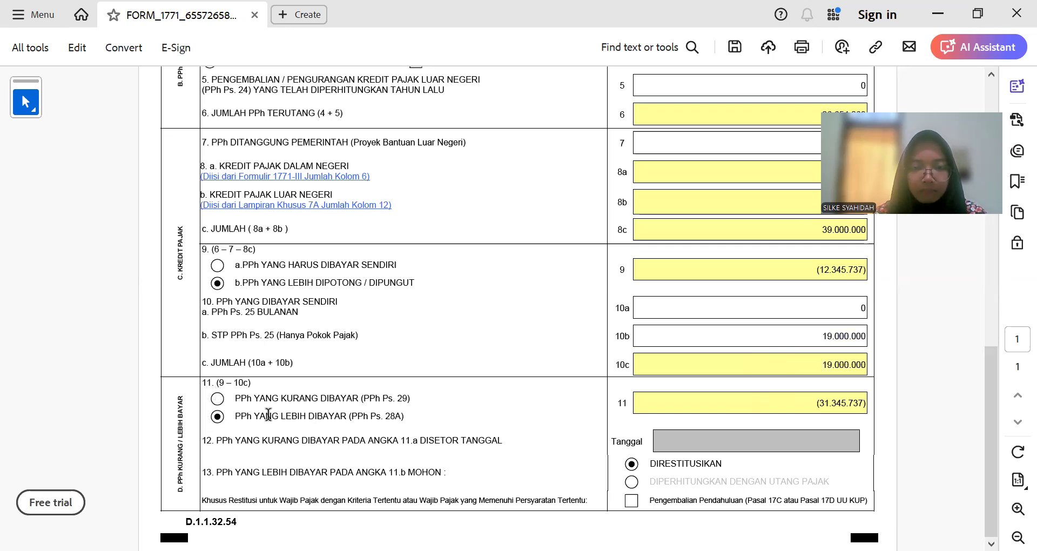
{"action": "scroll", "coordinate": [509, 415], "scroll_direction": "up", "scroll_amount": 2}
{"action": "scroll", "coordinate": [510, 414], "scroll_direction": "down", "scroll_amount": 2}
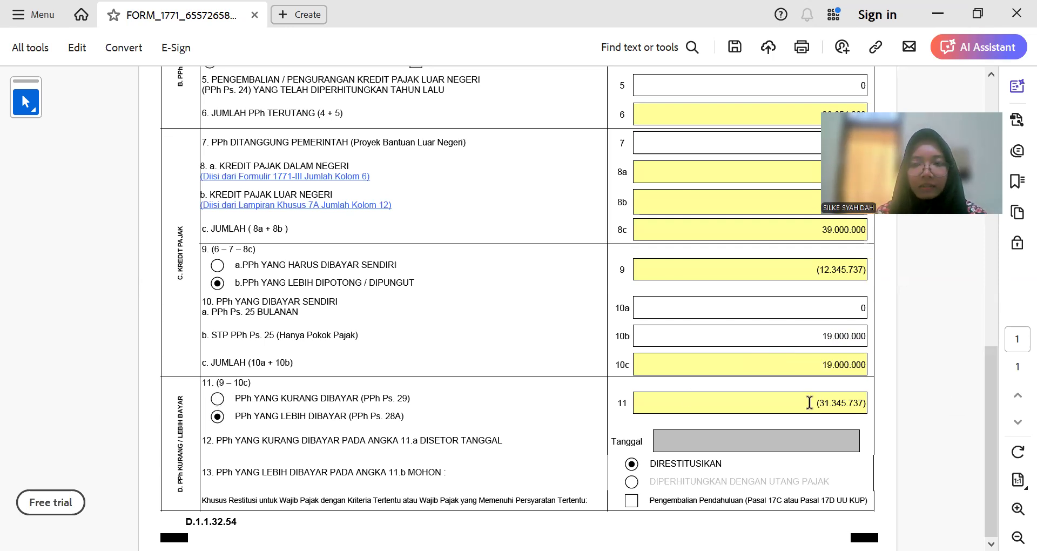
{"action": "left_click_drag", "start_coordinate": [803, 405], "coordinate": [870, 404]}
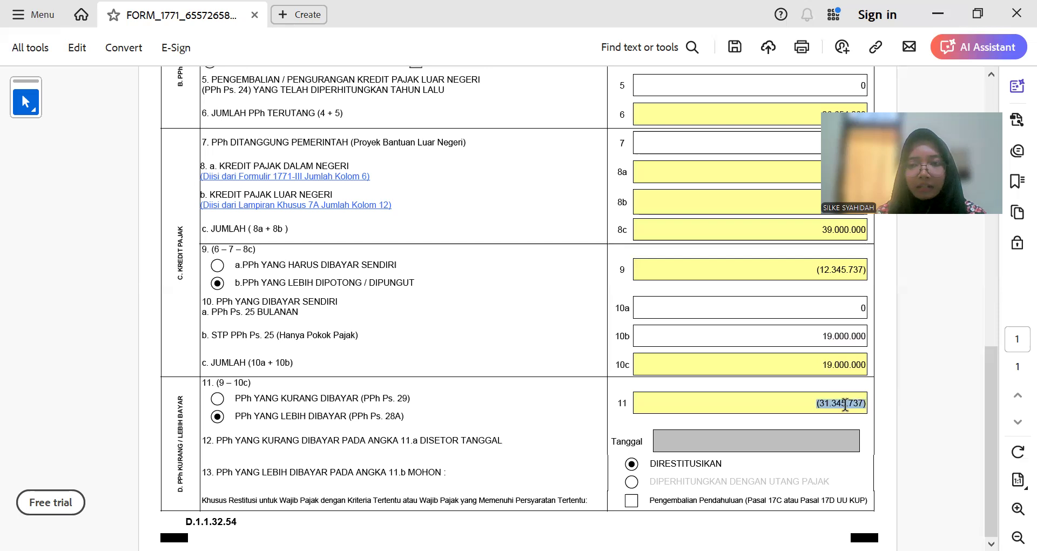
{"action": "left_click", "coordinate": [818, 406]}
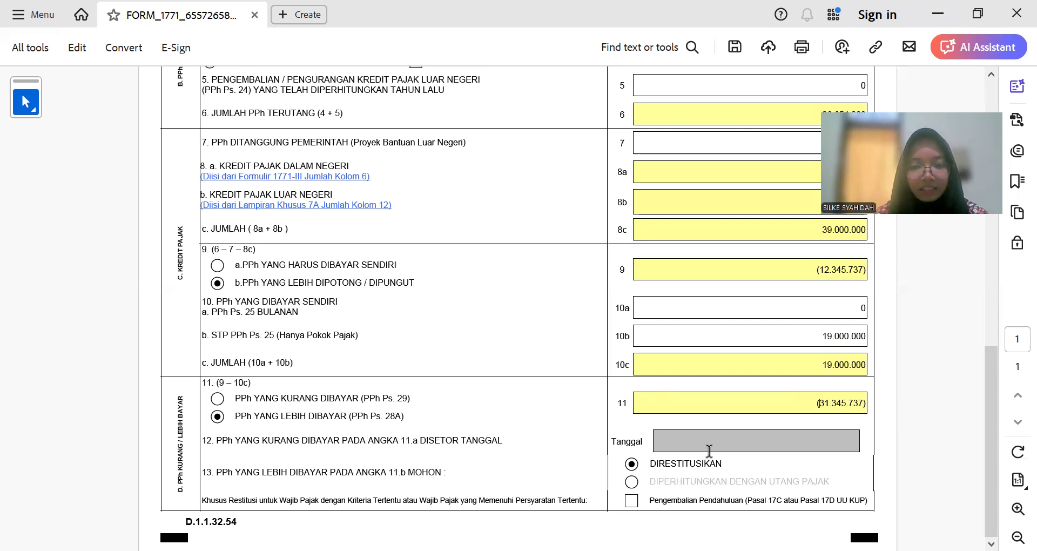
{"action": "left_click", "coordinate": [658, 450]}
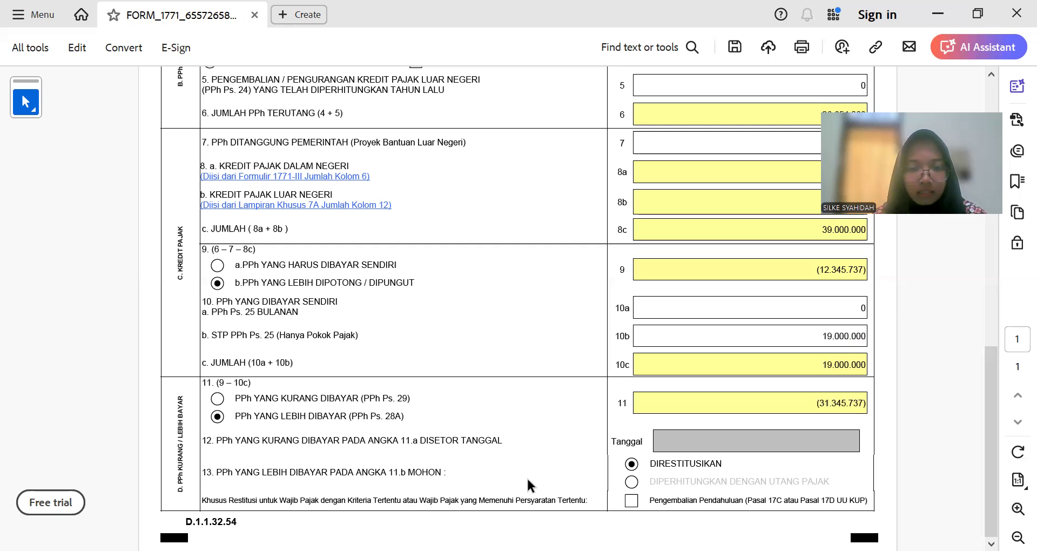
Step: Pick INDUK LANJUTAN from the form-part list to open page 2 with items 14–17
{"action": "scroll", "coordinate": [536, 468], "scroll_direction": "up", "scroll_amount": 15}
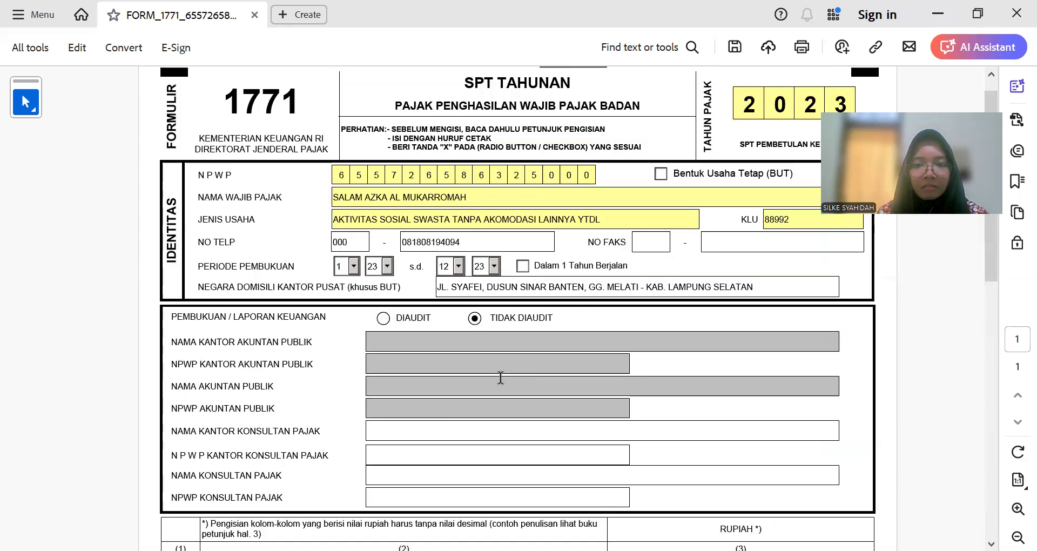
{"action": "scroll", "coordinate": [660, 384], "scroll_direction": "down", "scroll_amount": 15}
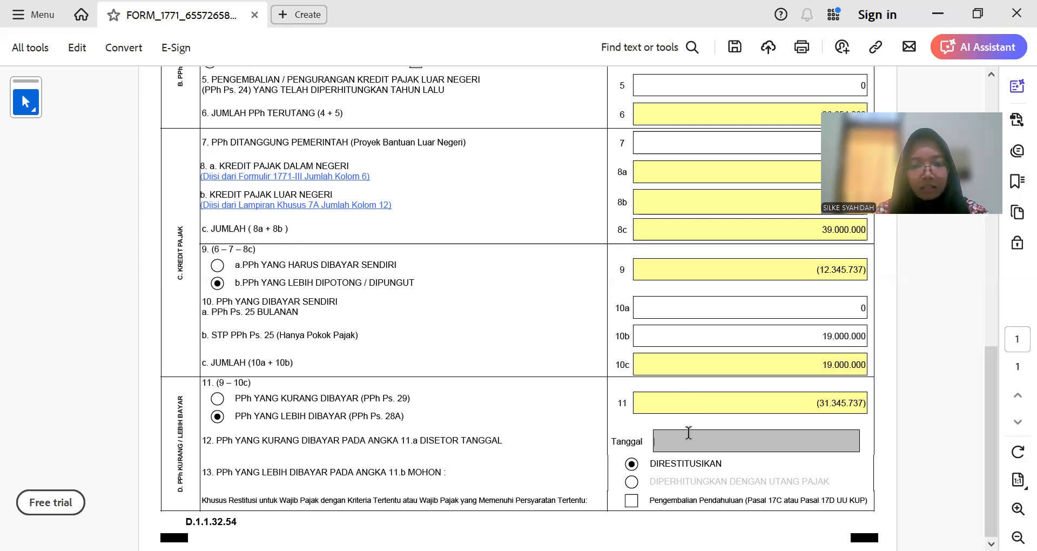
{"action": "scroll", "coordinate": [655, 430], "scroll_direction": "up", "scroll_amount": 15}
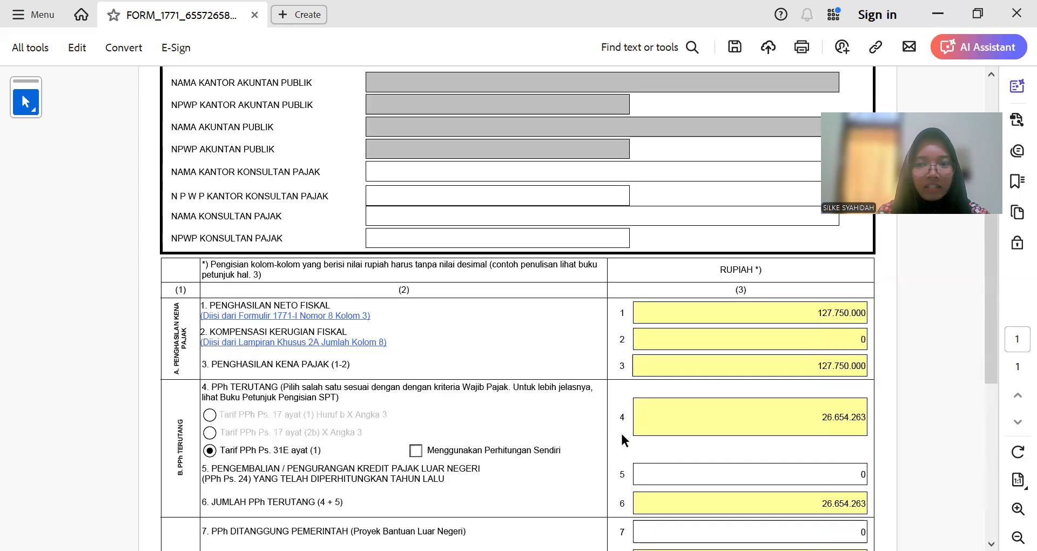
{"action": "left_click", "coordinate": [529, 80]}
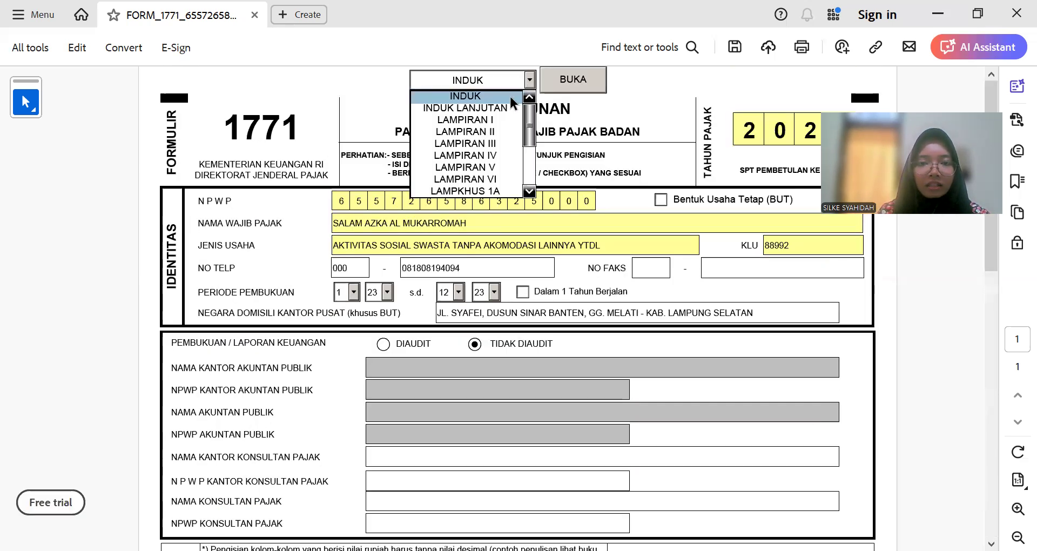
{"action": "left_click", "coordinate": [467, 104]}
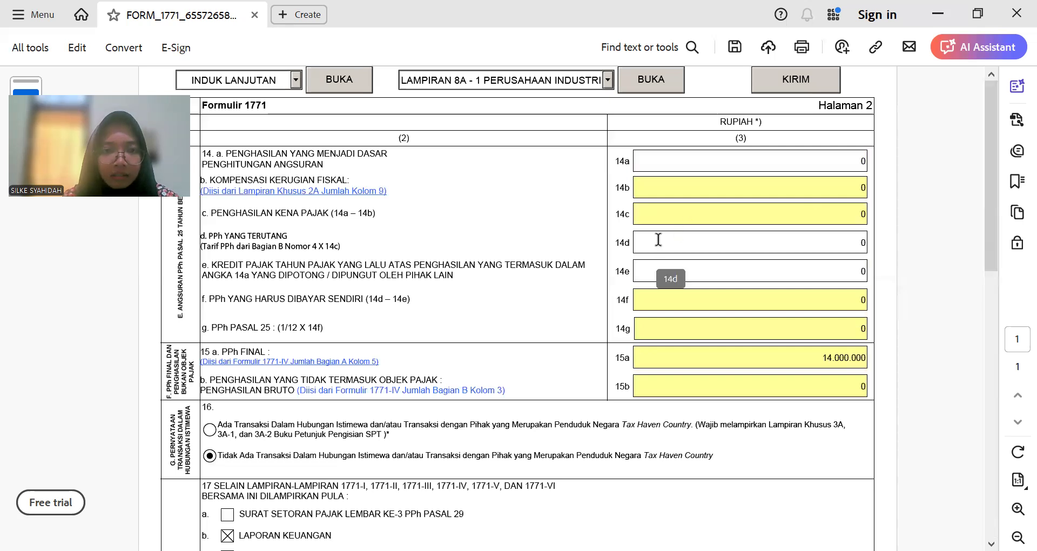
Step: Scroll past items 14–17 and the attachment checklist to the PERNYATAAN block
{"action": "scroll", "coordinate": [405, 258], "scroll_direction": "down", "scroll_amount": 3}
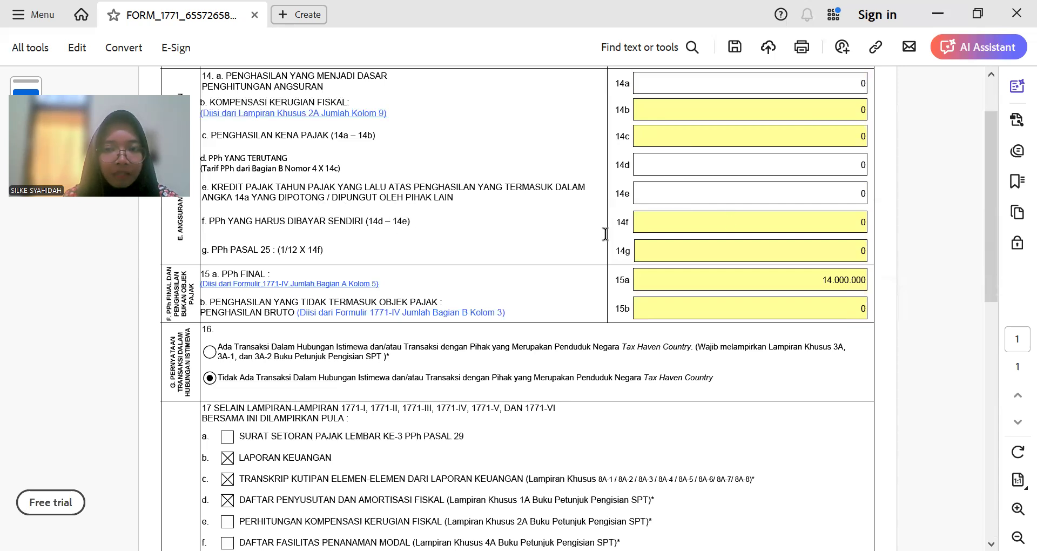
{"action": "scroll", "coordinate": [605, 231], "scroll_direction": "down", "scroll_amount": 1}
{"action": "scroll", "coordinate": [606, 225], "scroll_direction": "up", "scroll_amount": 1}
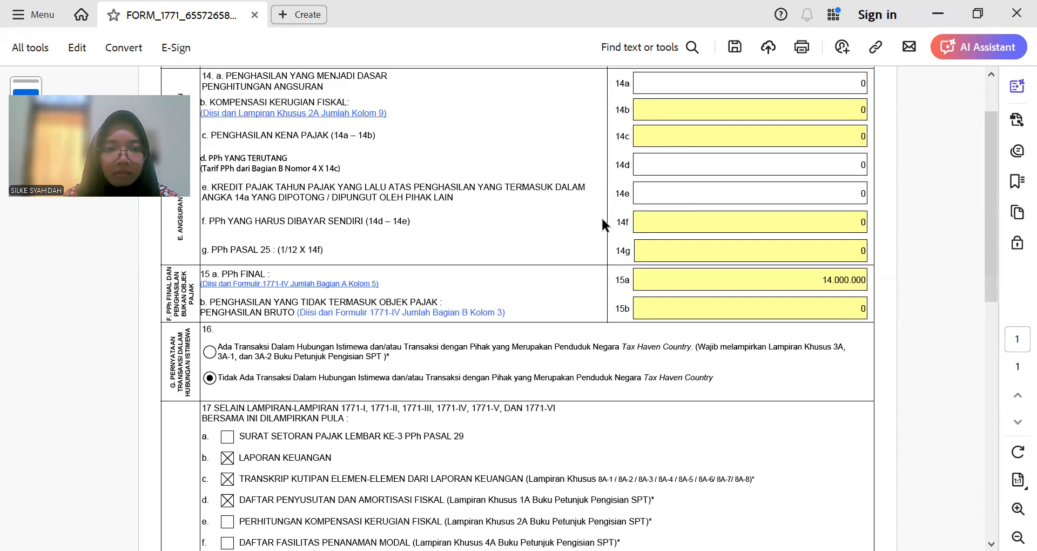
{"action": "scroll", "coordinate": [324, 213], "scroll_direction": "down", "scroll_amount": 3}
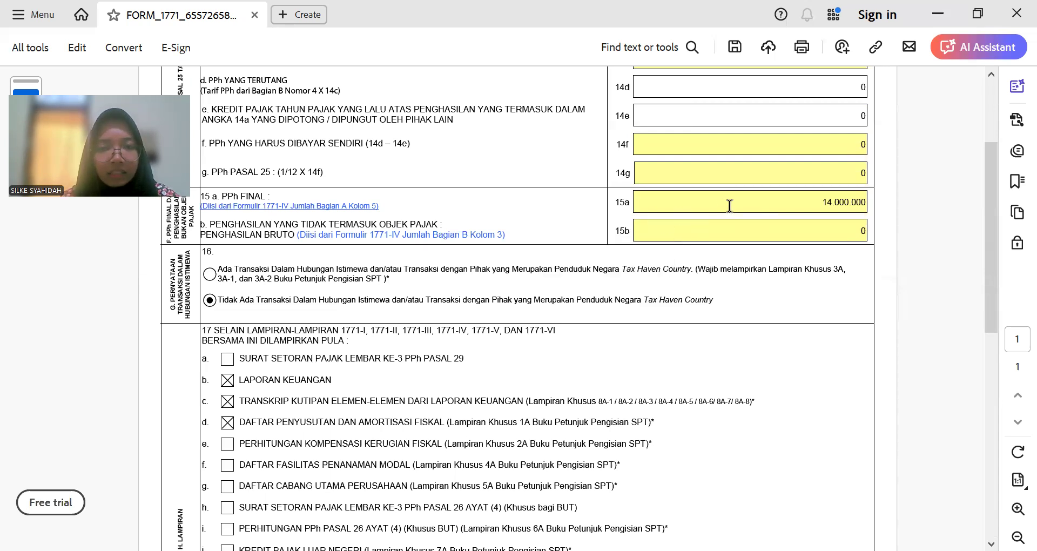
{"action": "scroll", "coordinate": [729, 206], "scroll_direction": "down", "scroll_amount": 2}
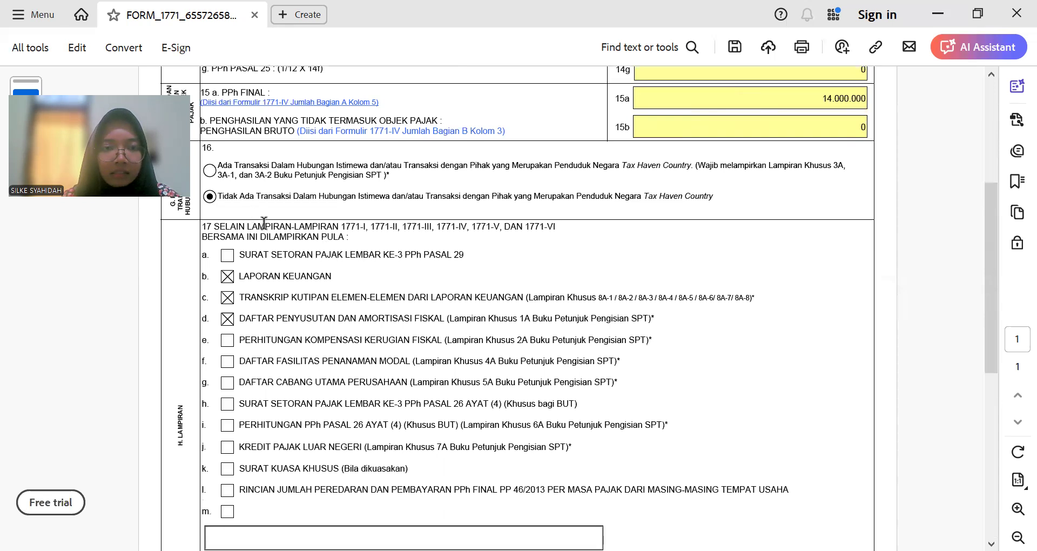
{"action": "scroll", "coordinate": [269, 217], "scroll_direction": "down", "scroll_amount": 1}
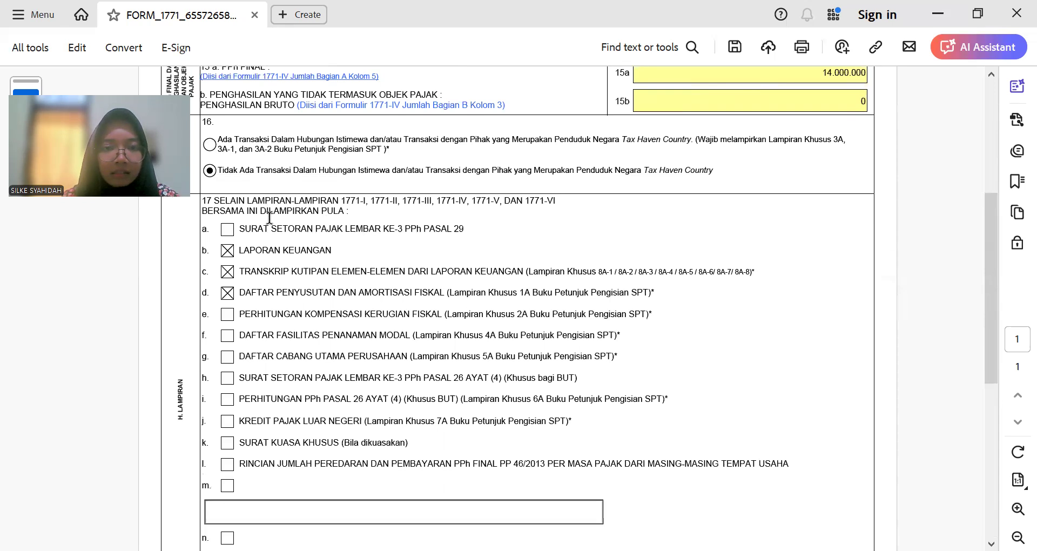
{"action": "scroll", "coordinate": [269, 217], "scroll_direction": "down", "scroll_amount": 2}
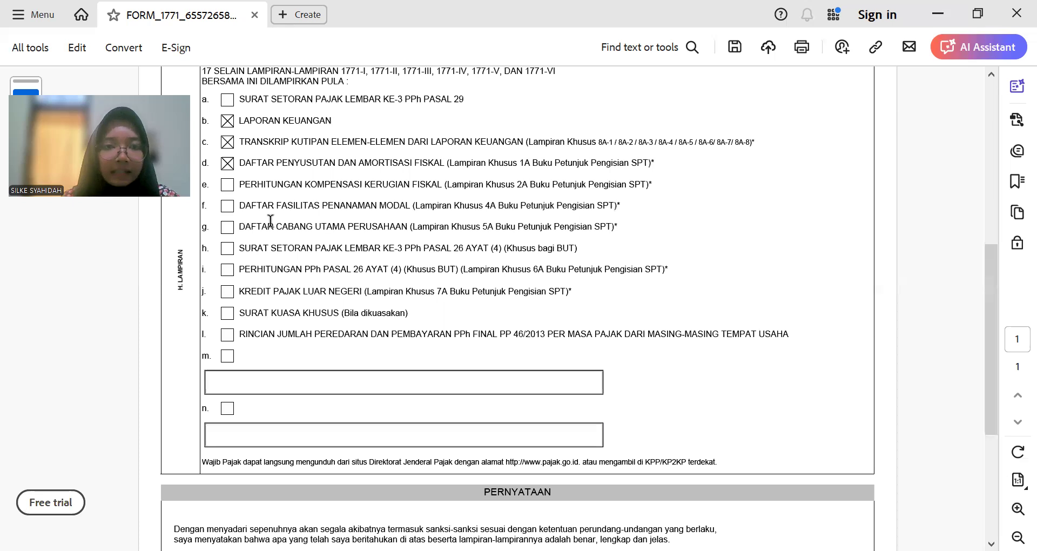
{"action": "scroll", "coordinate": [270, 221], "scroll_direction": "down", "scroll_amount": 5}
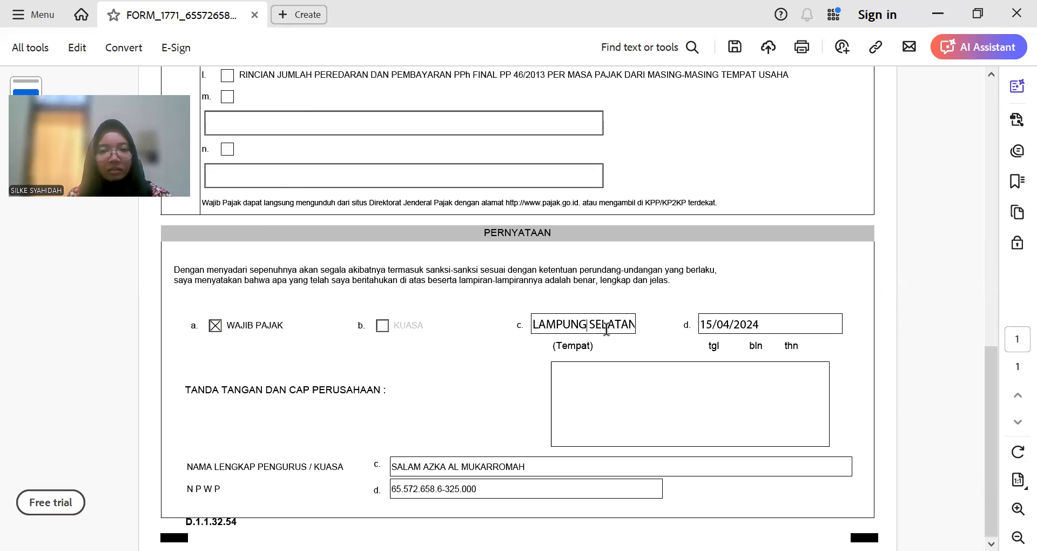
{"action": "triple_click", "coordinate": [586, 324]}
{"action": "left_click", "coordinate": [597, 324]}
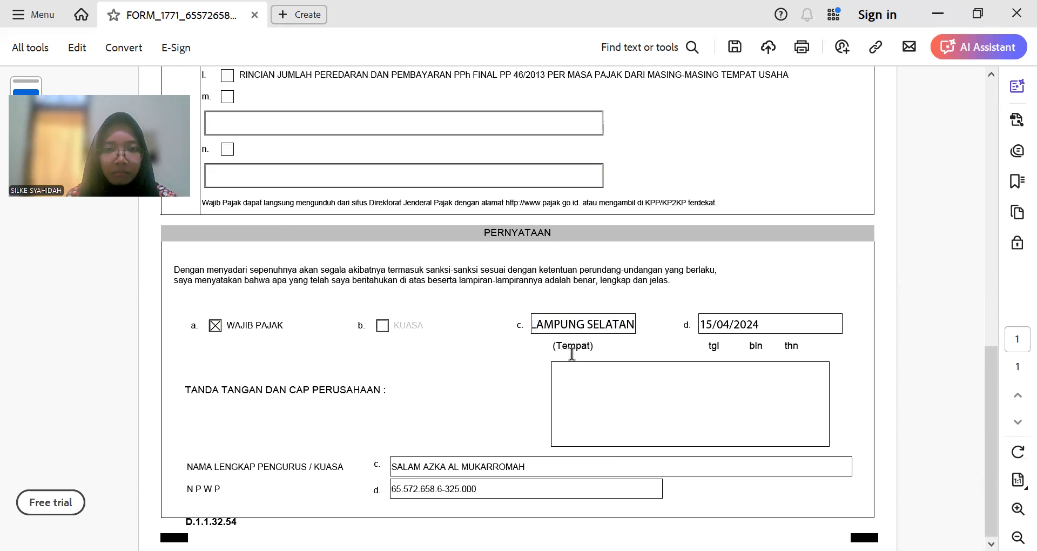
{"action": "left_click", "coordinate": [799, 324]}
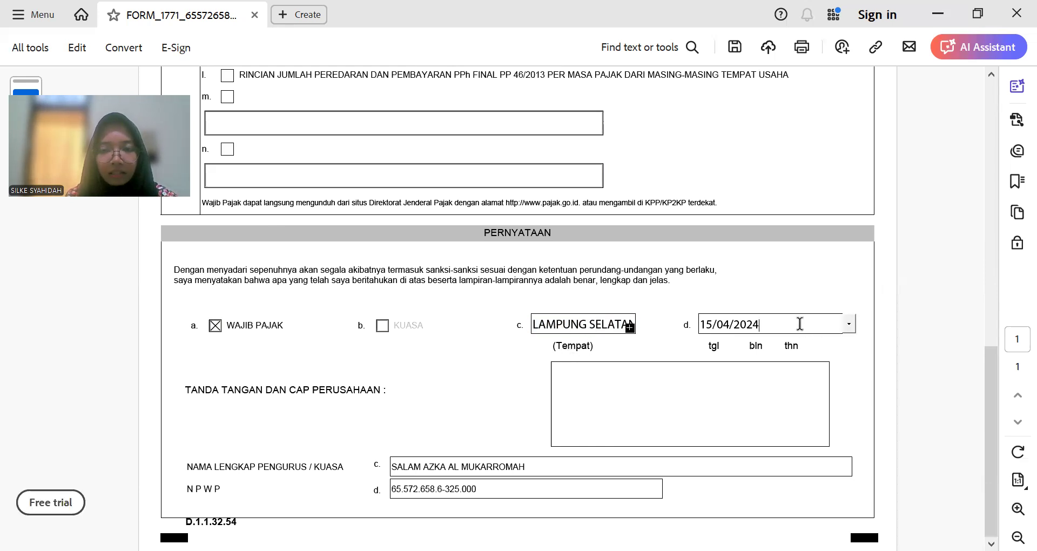
{"action": "left_click", "coordinate": [662, 374]}
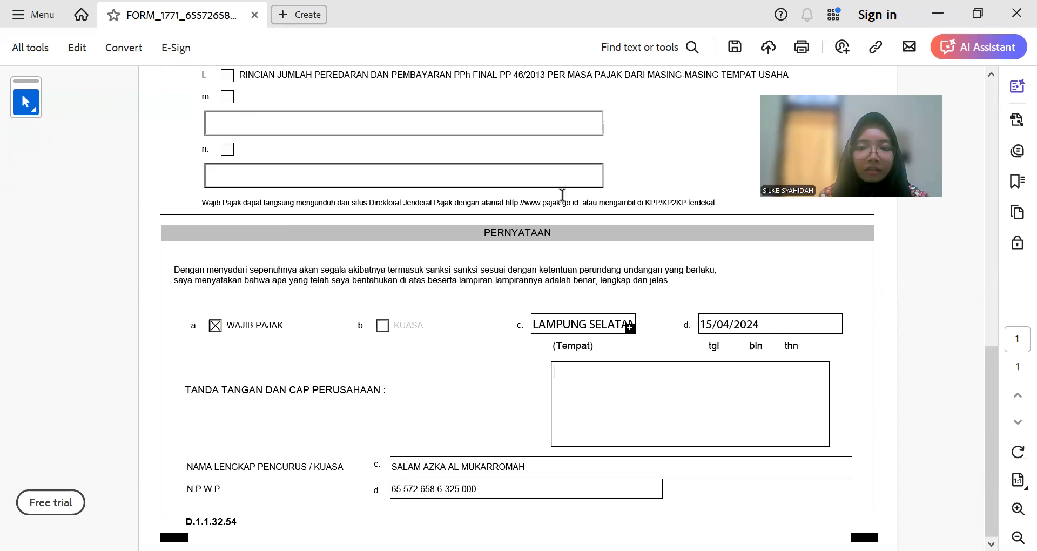
{"action": "scroll", "coordinate": [561, 193], "scroll_direction": "up", "scroll_amount": 5}
{"action": "scroll", "coordinate": [561, 195], "scroll_direction": "down", "scroll_amount": 5}
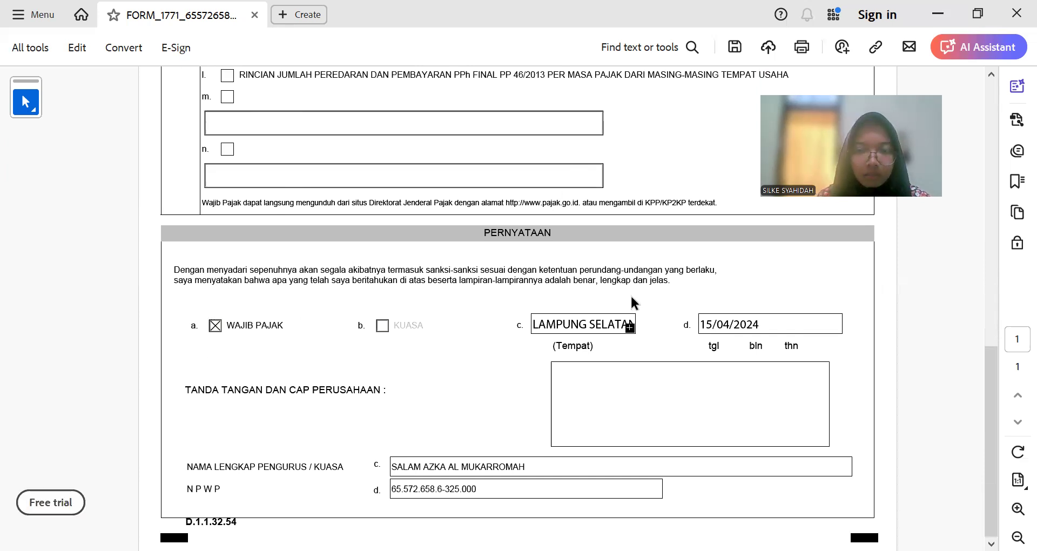
{"action": "scroll", "coordinate": [630, 294], "scroll_direction": "up", "scroll_amount": 12}
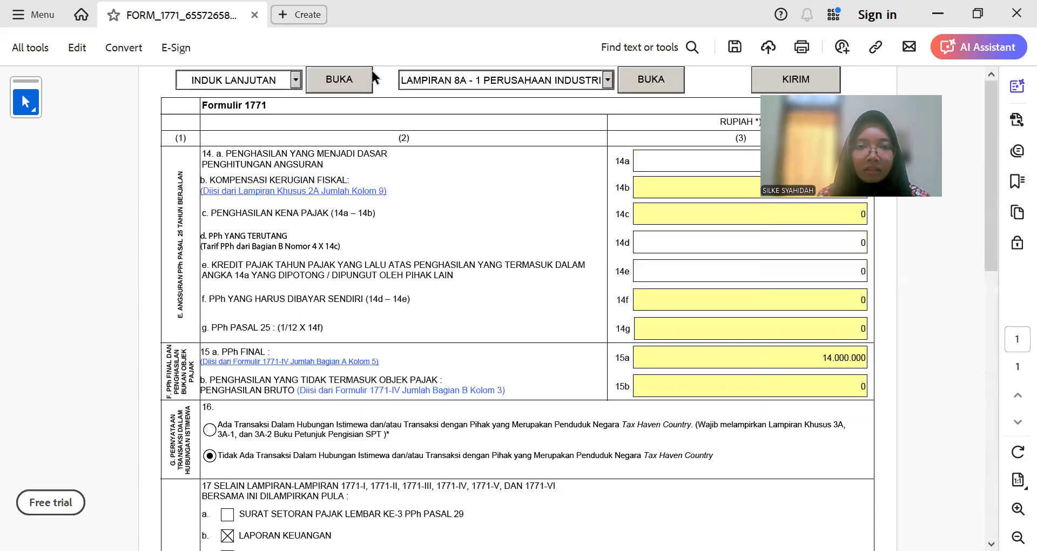
Step: Select INDUK from the form-part list and open it to show the identity section
{"action": "left_click", "coordinate": [296, 80]}
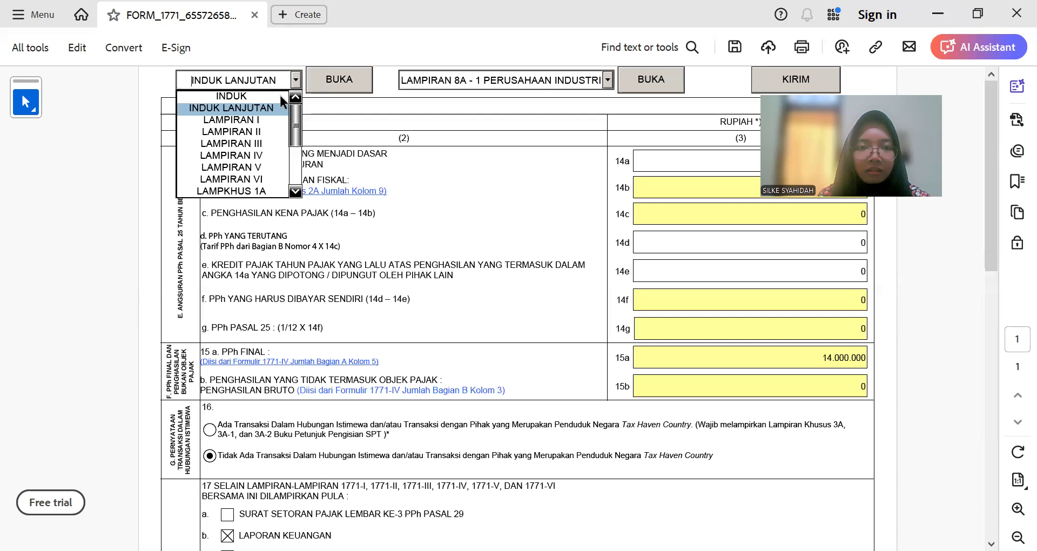
{"action": "left_click", "coordinate": [280, 95]}
{"action": "left_click", "coordinate": [339, 79]}
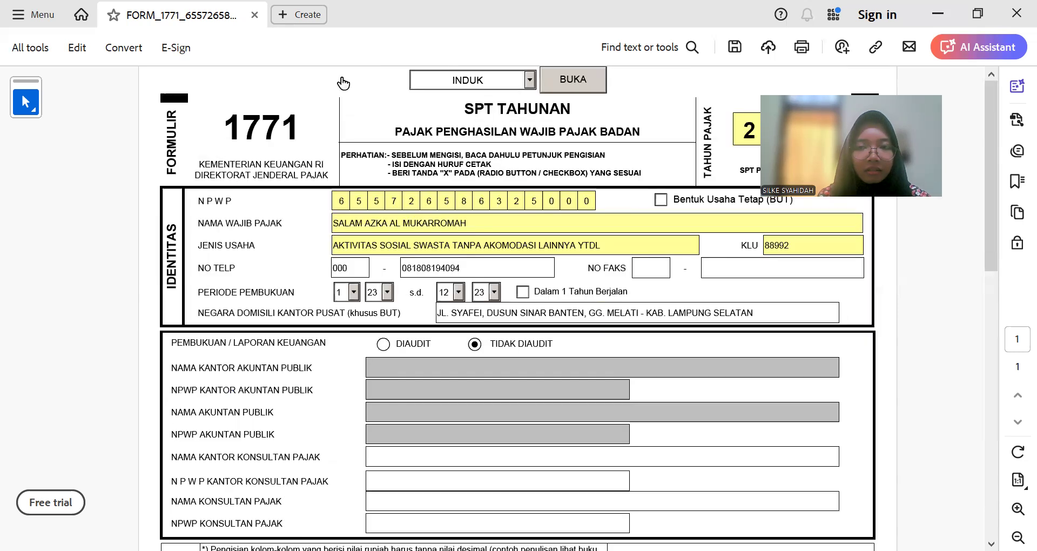